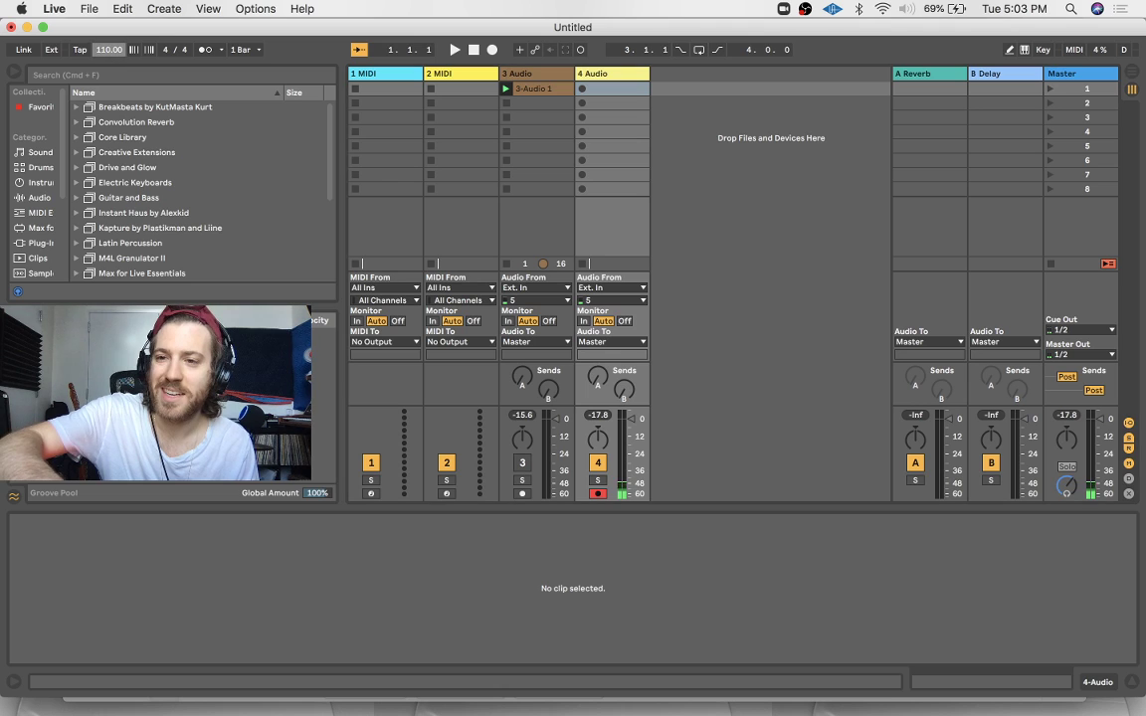
Set the project tempo to 100 BPM and delete the recorded clip from the 3 Audio track
left_click_drag(109, 58, 109, 64)
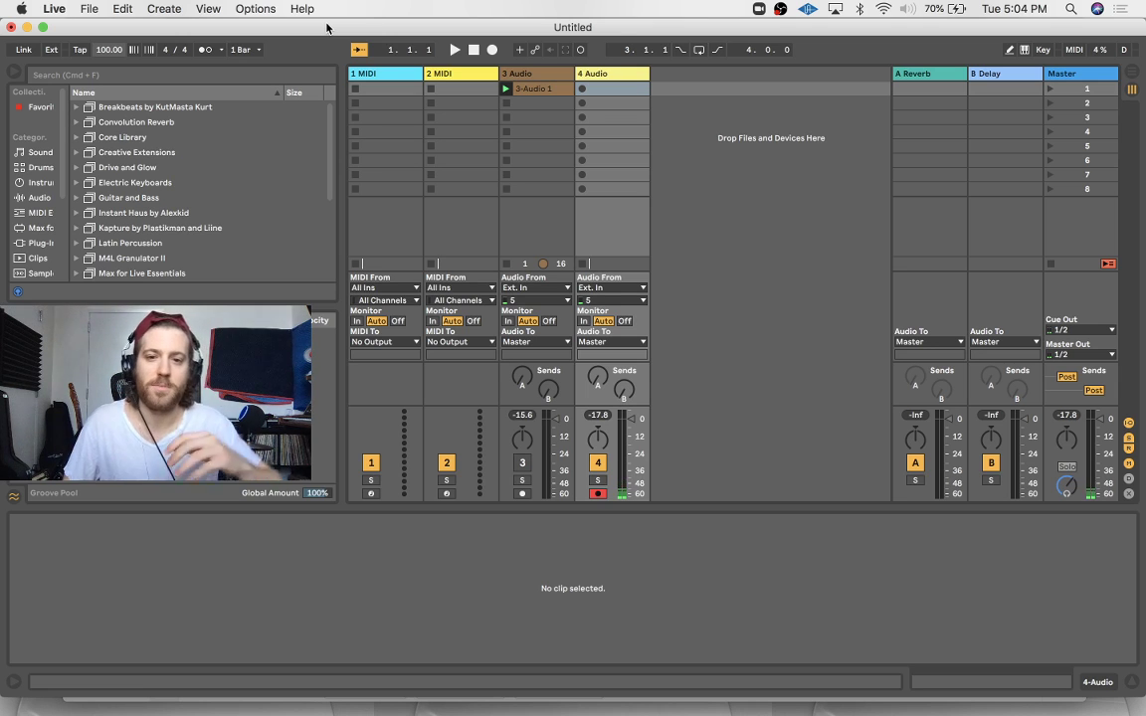
left_click(543, 89)
key("Delete")
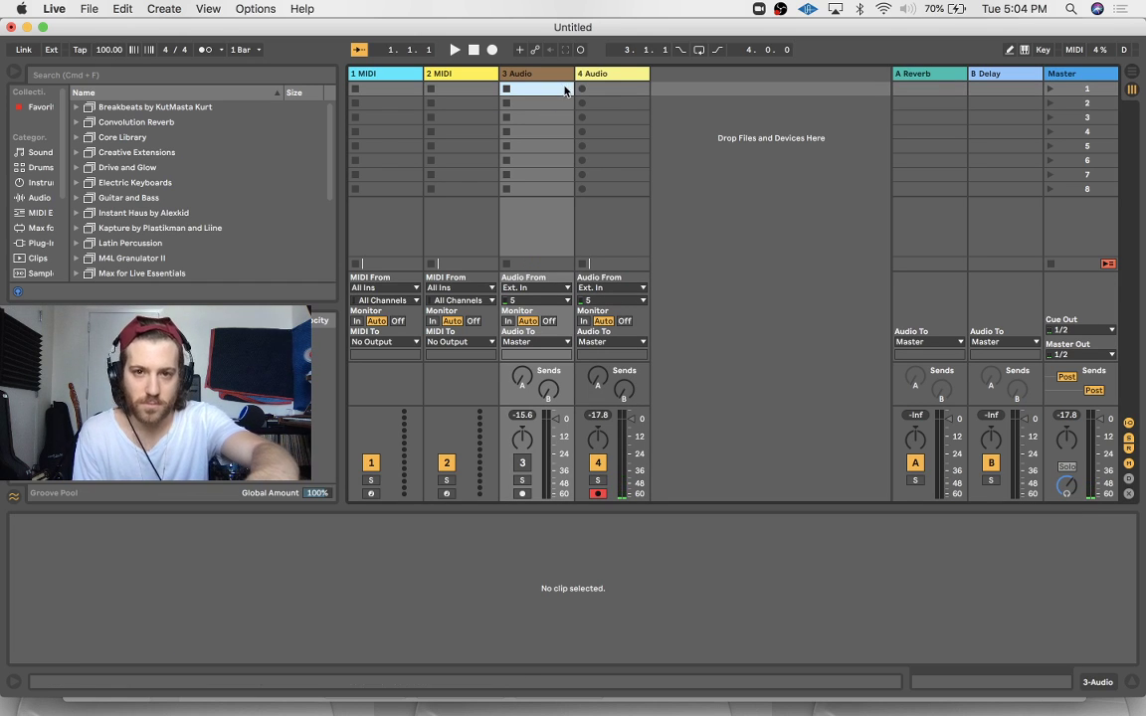
Set the 4 Audio track's external input channel to 7 and run playback to check the incoming signal
left_click(609, 76)
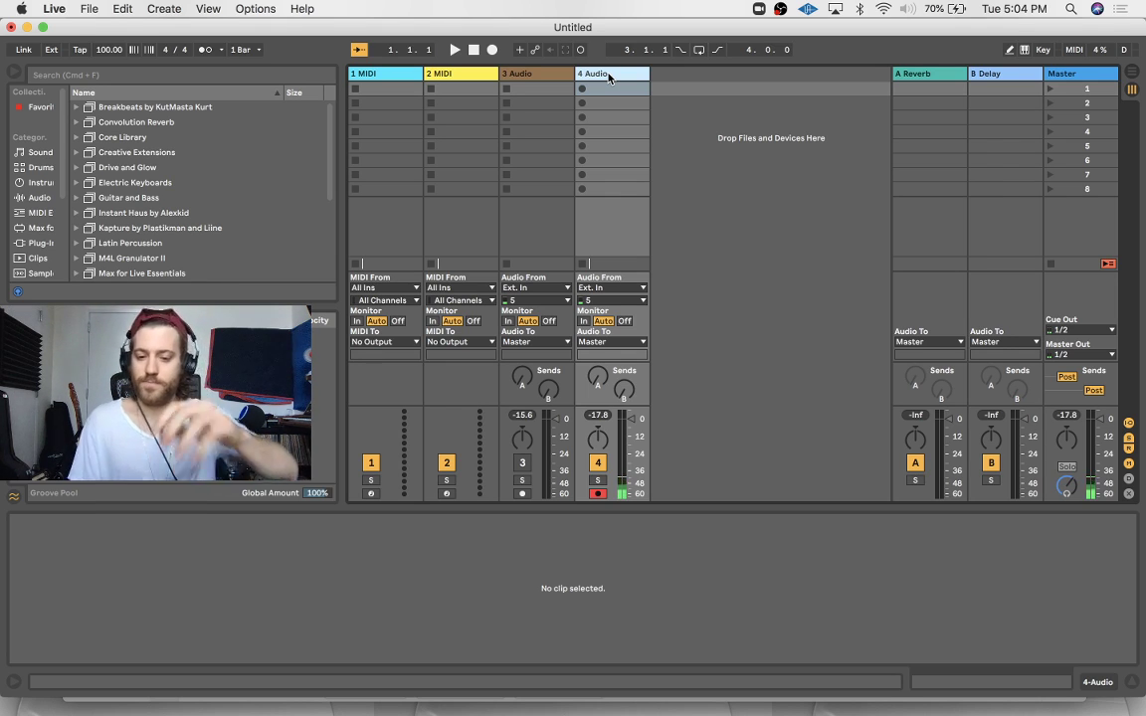
left_click(636, 302)
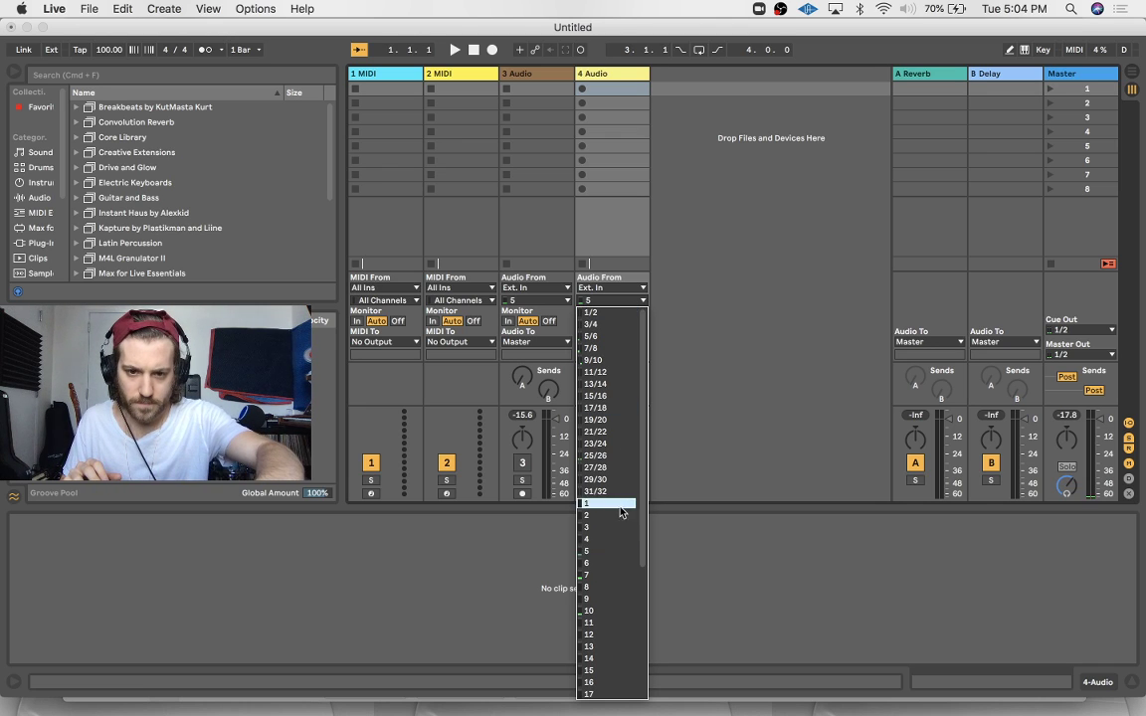
left_click(602, 576)
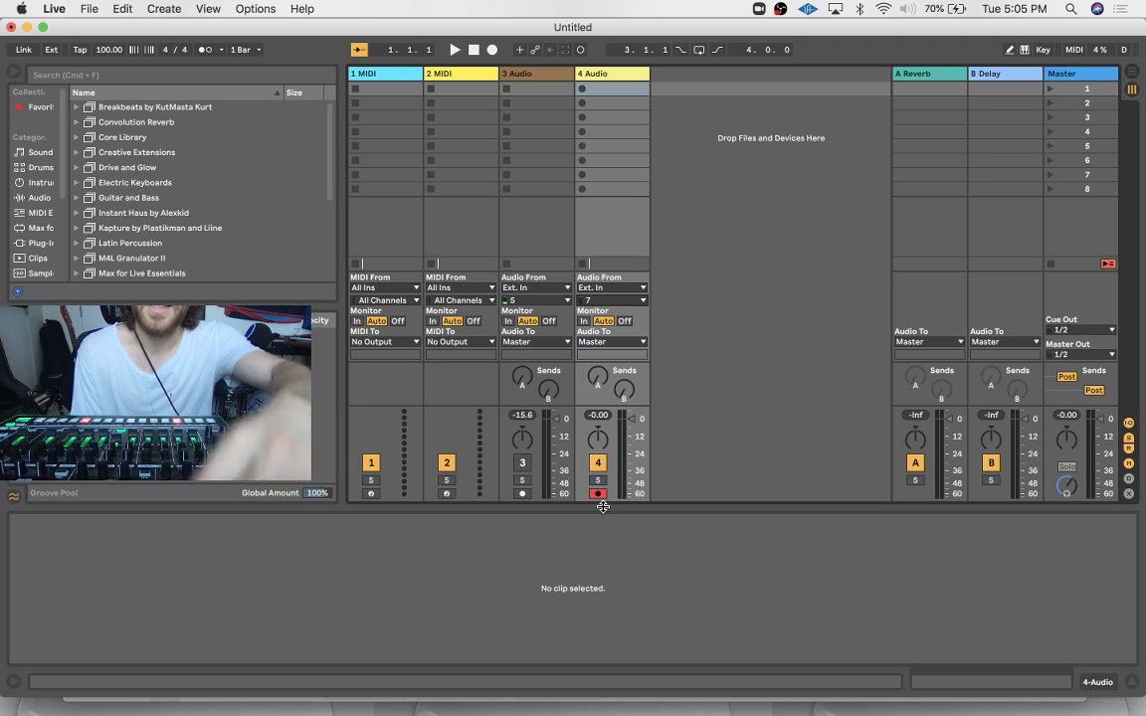
left_click(455, 49)
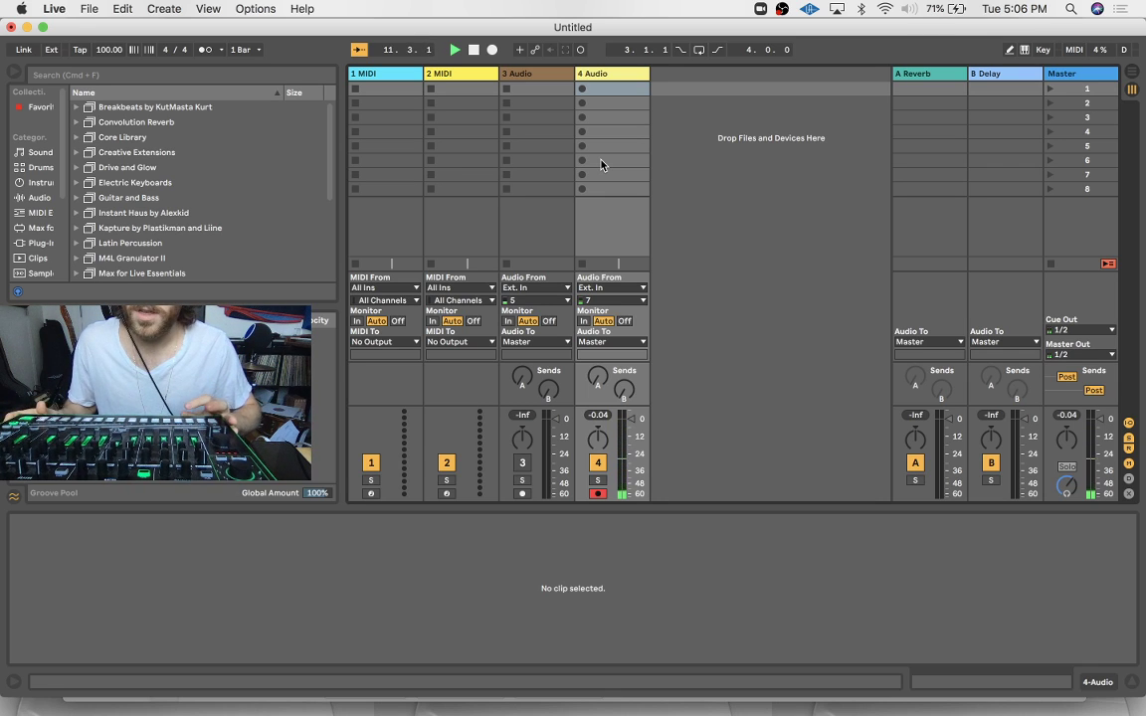
left_click(475, 50)
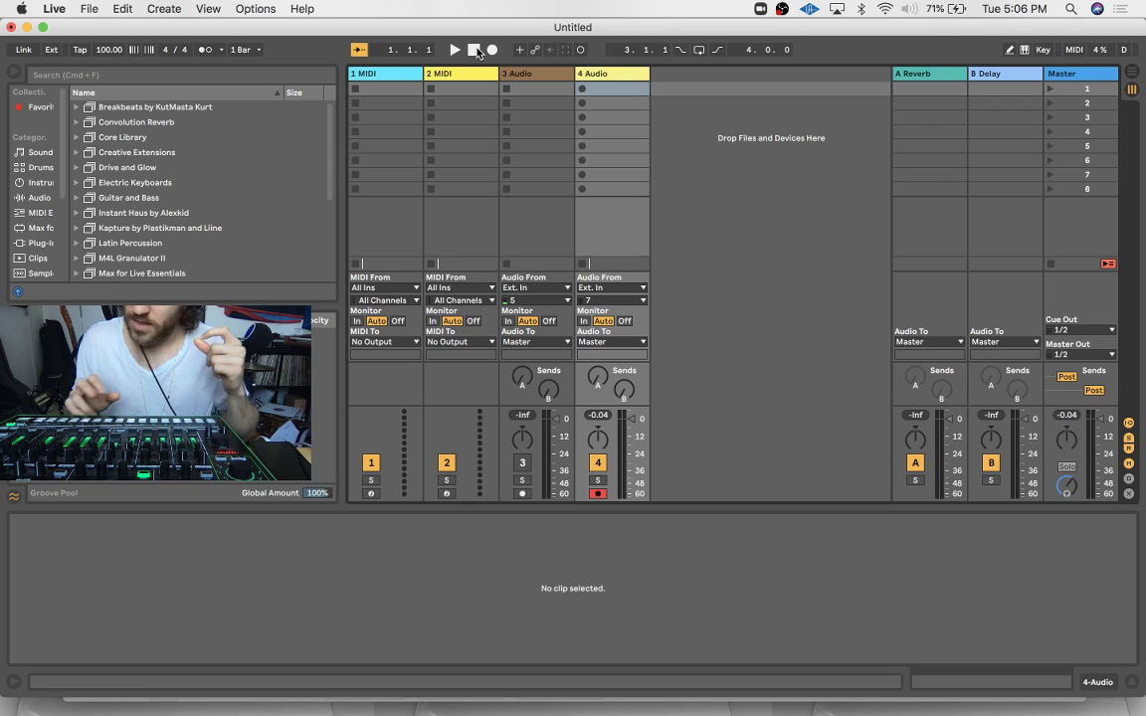
key("space")
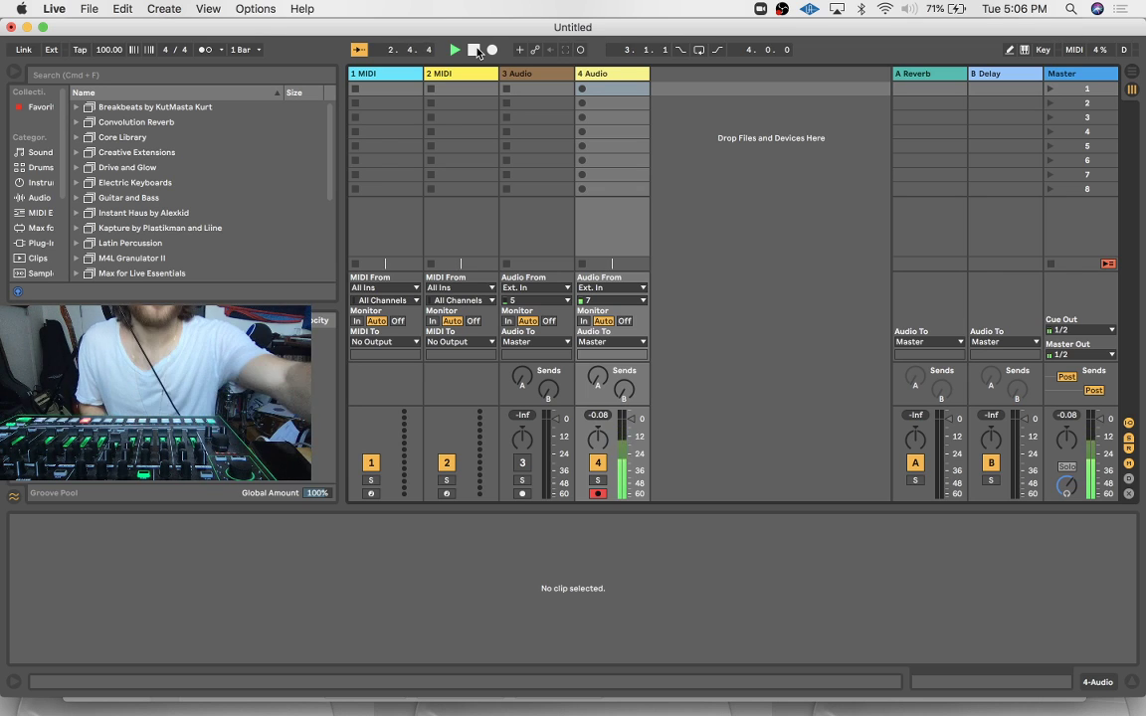
Rename the 4 Audio track to "Rim Snare"
left_click(614, 74)
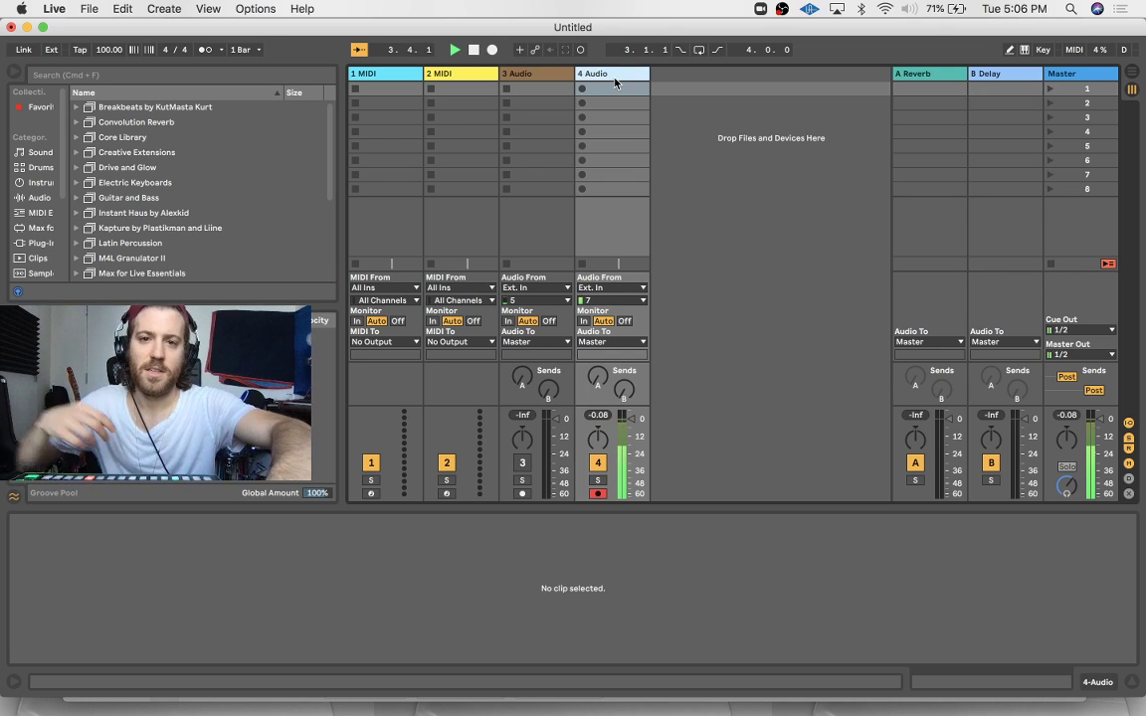
key("super+r")
type("Rim Snare")
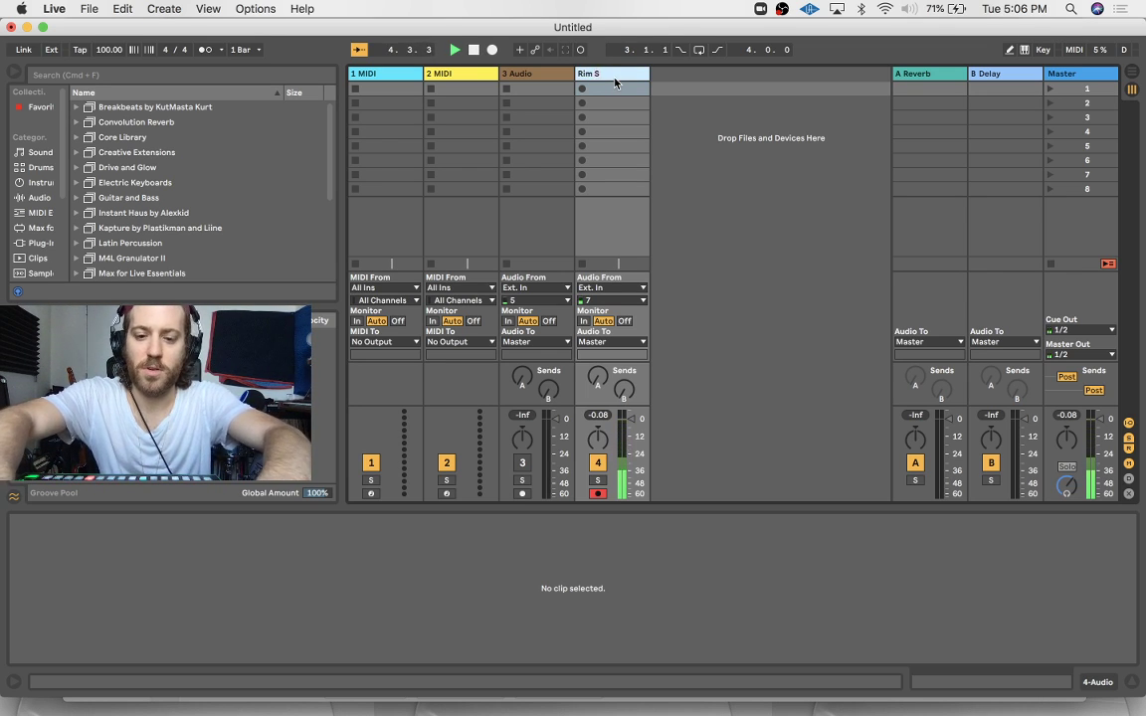
key("Return")
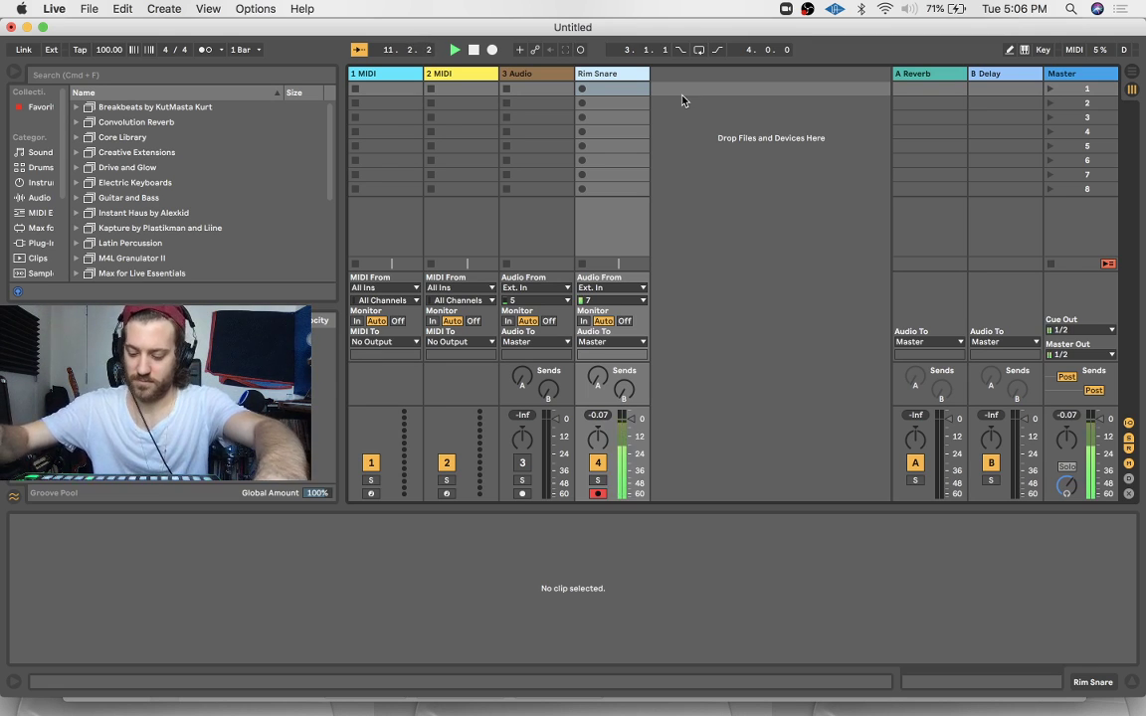
Record a clip in the Rim Snare track's first slot and set its loop from bar 2 to bar 4
left_click(582, 88)
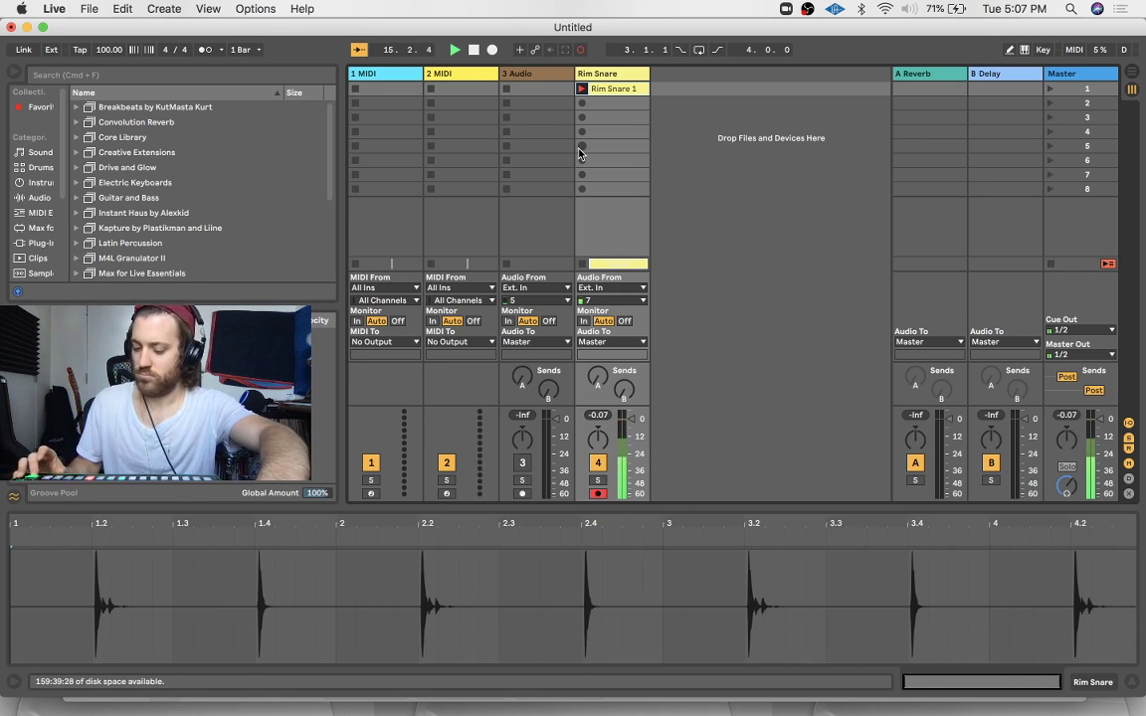
key("space")
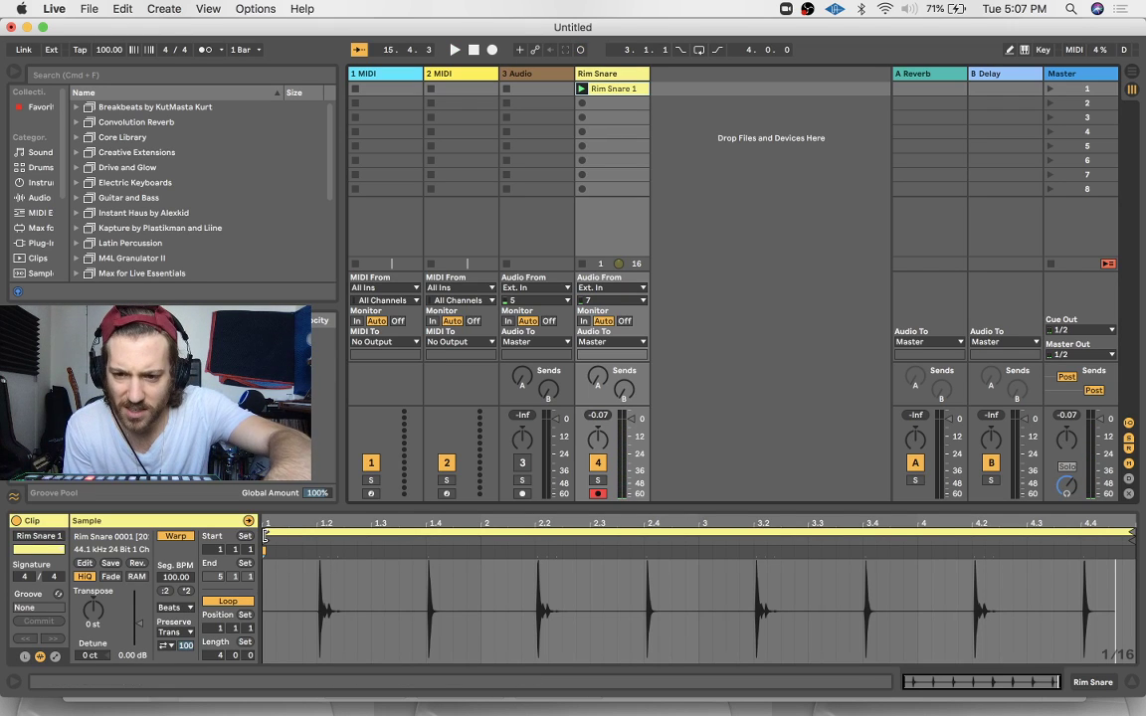
left_click_drag(264, 536, 481, 535)
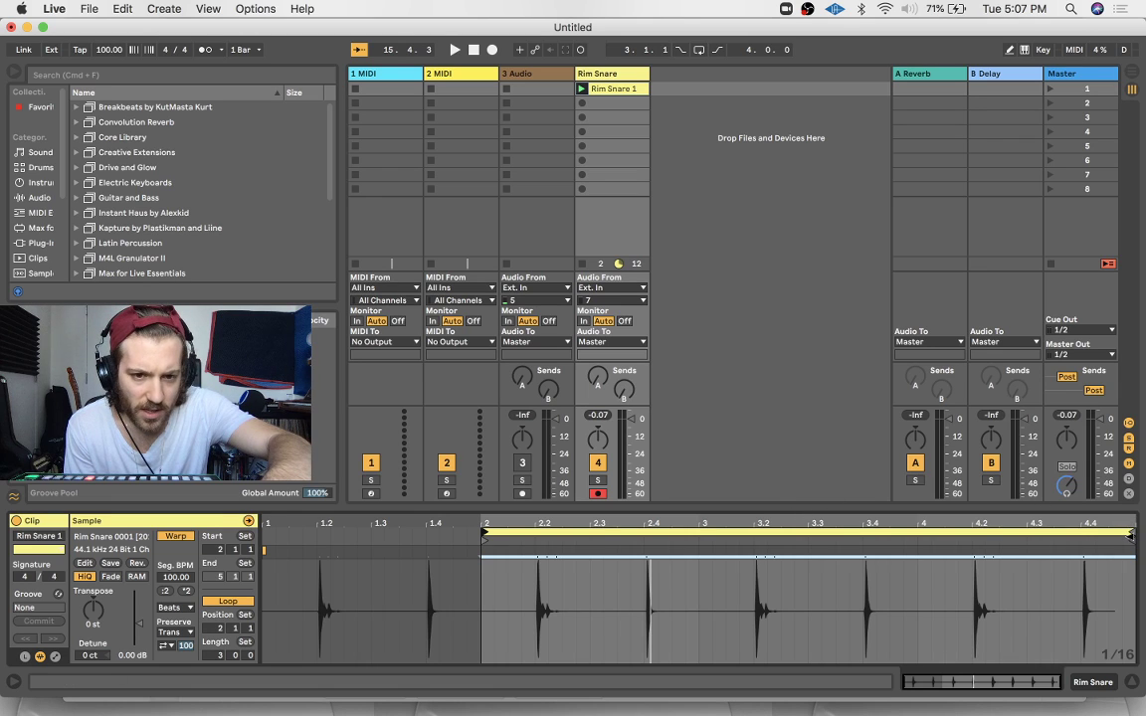
left_click_drag(1131, 535, 916, 535)
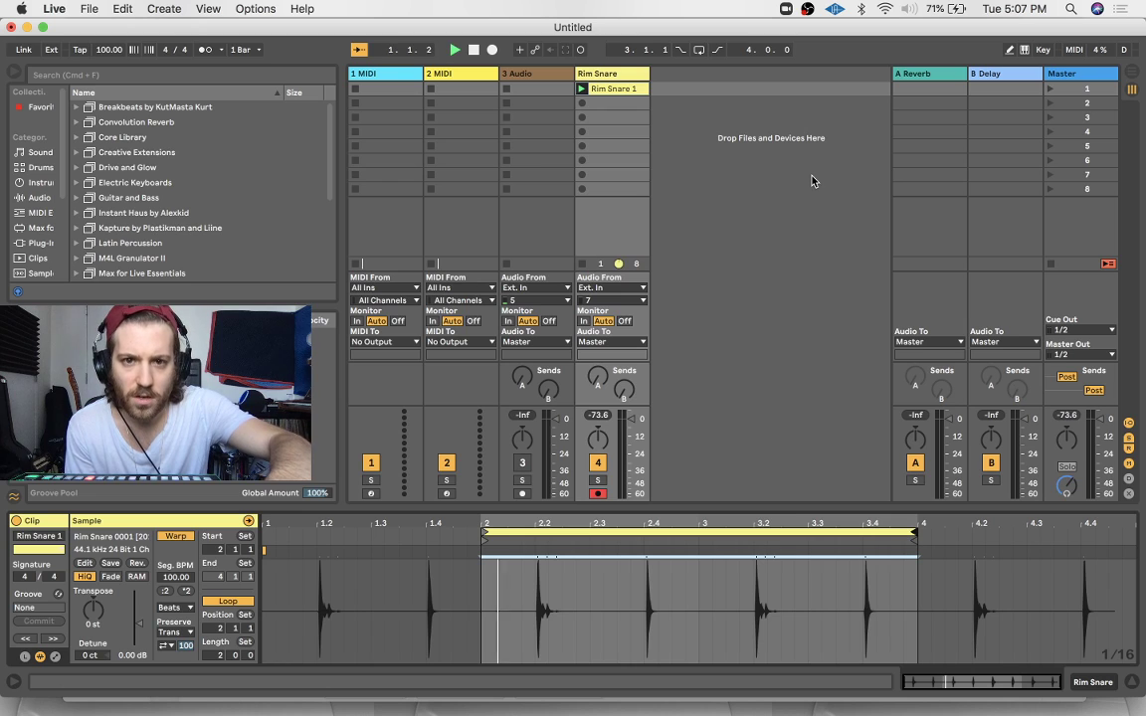
Turn on the metronome and add a warp marker on the loop's first snare hit, aligning it to beat 2.2
left_click(205, 51)
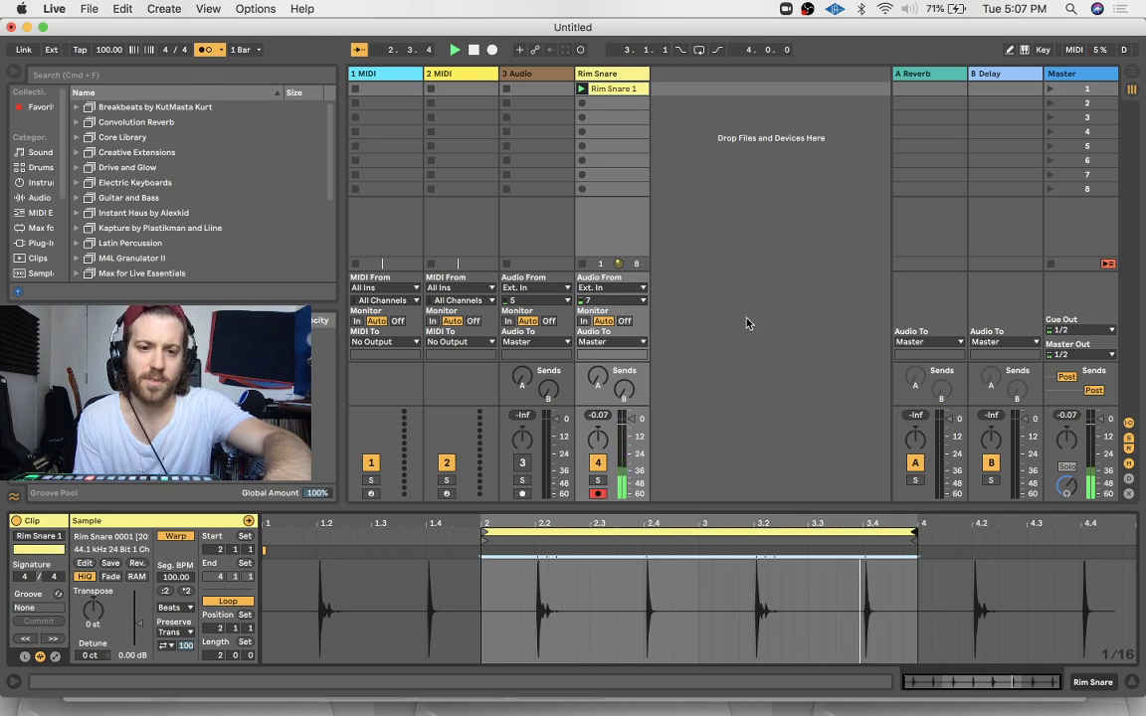
left_click(535, 604)
key("plus")
key("plus")
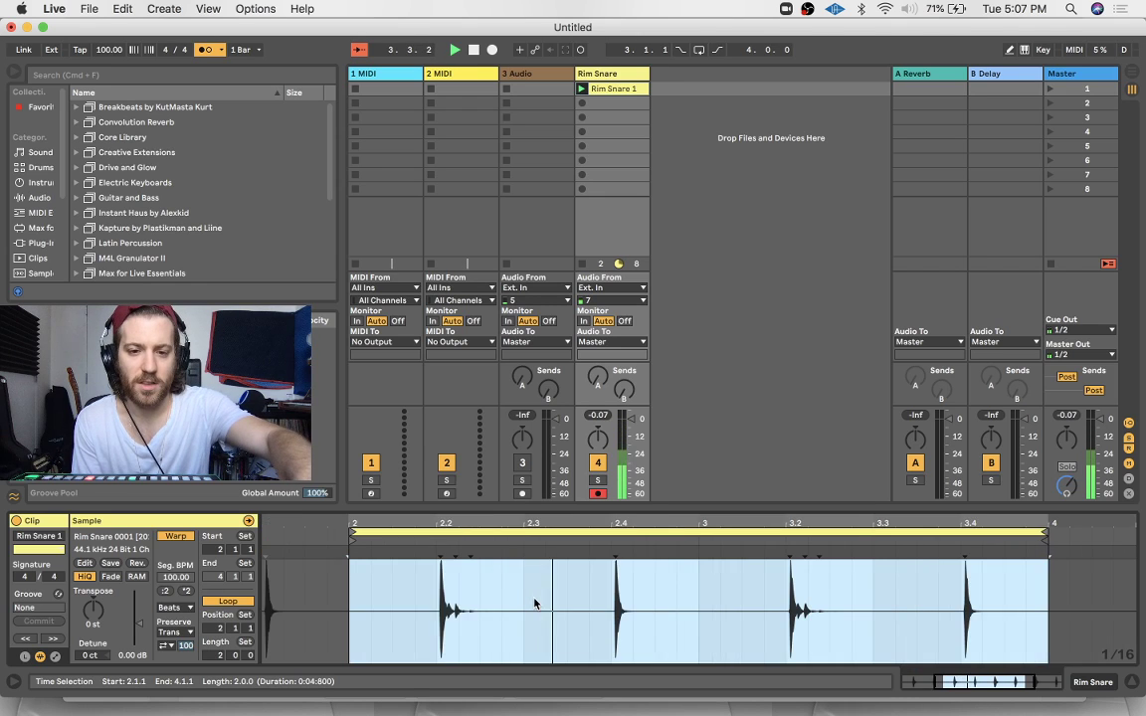
scroll(537, 603, "left", 1)
double_click(524, 550)
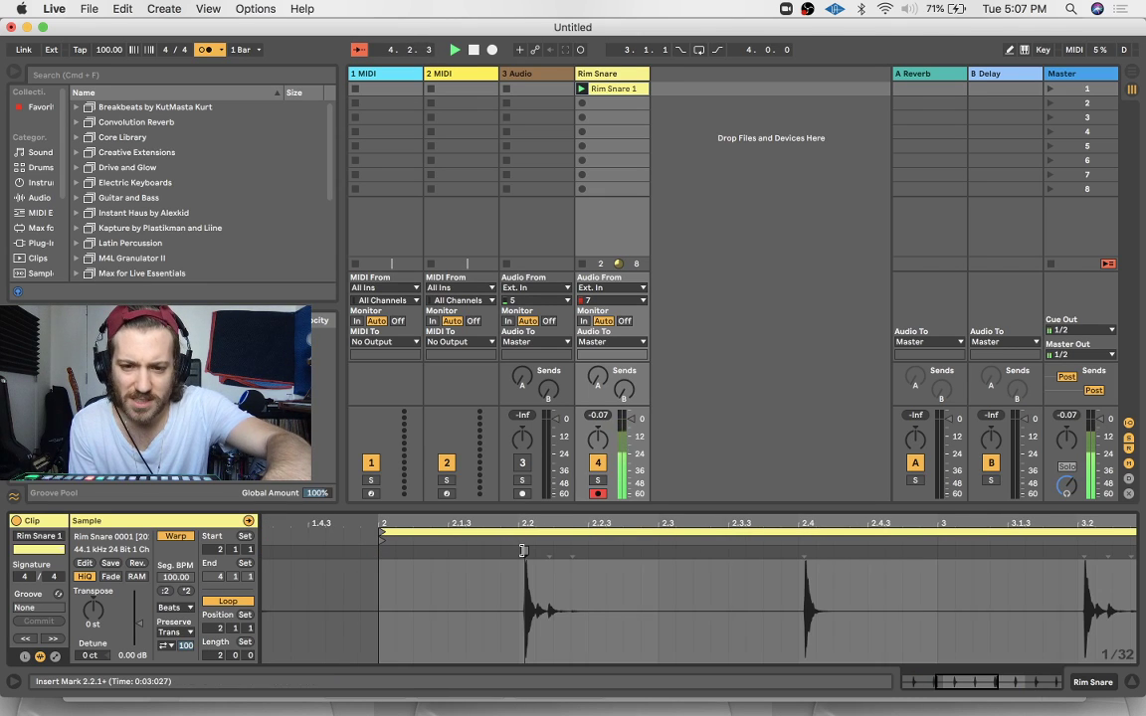
left_click_drag(524, 550, 516, 551)
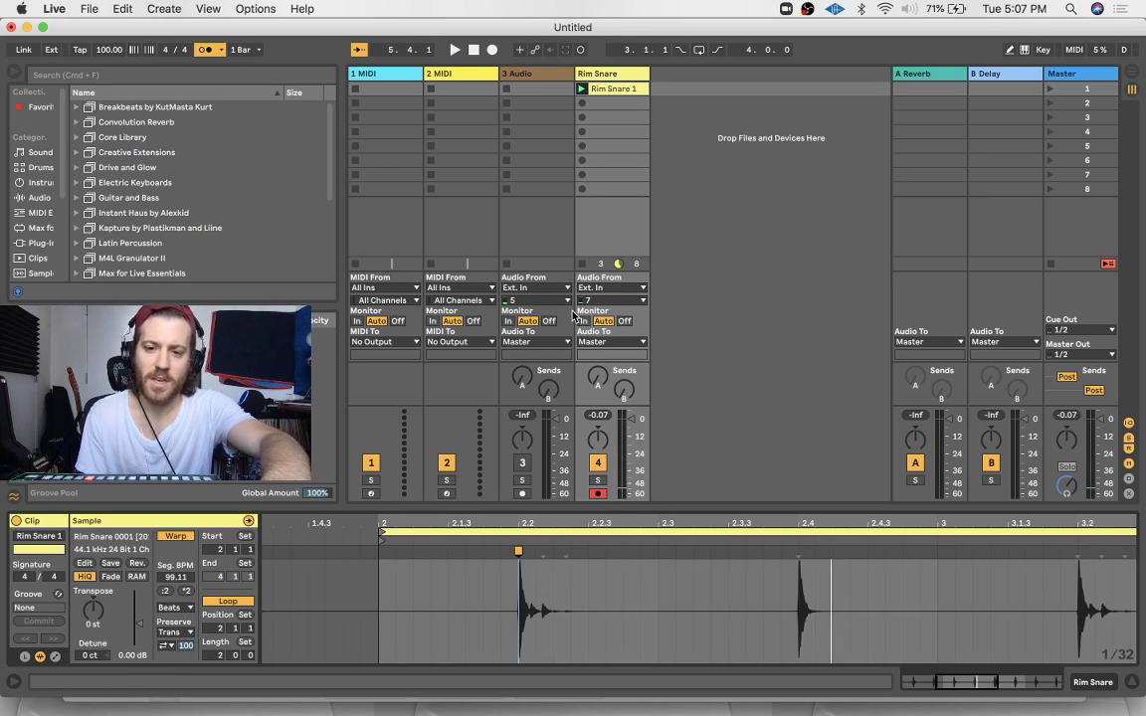
Disarm the Rim Snare track and turn off the metronome
left_click(600, 494)
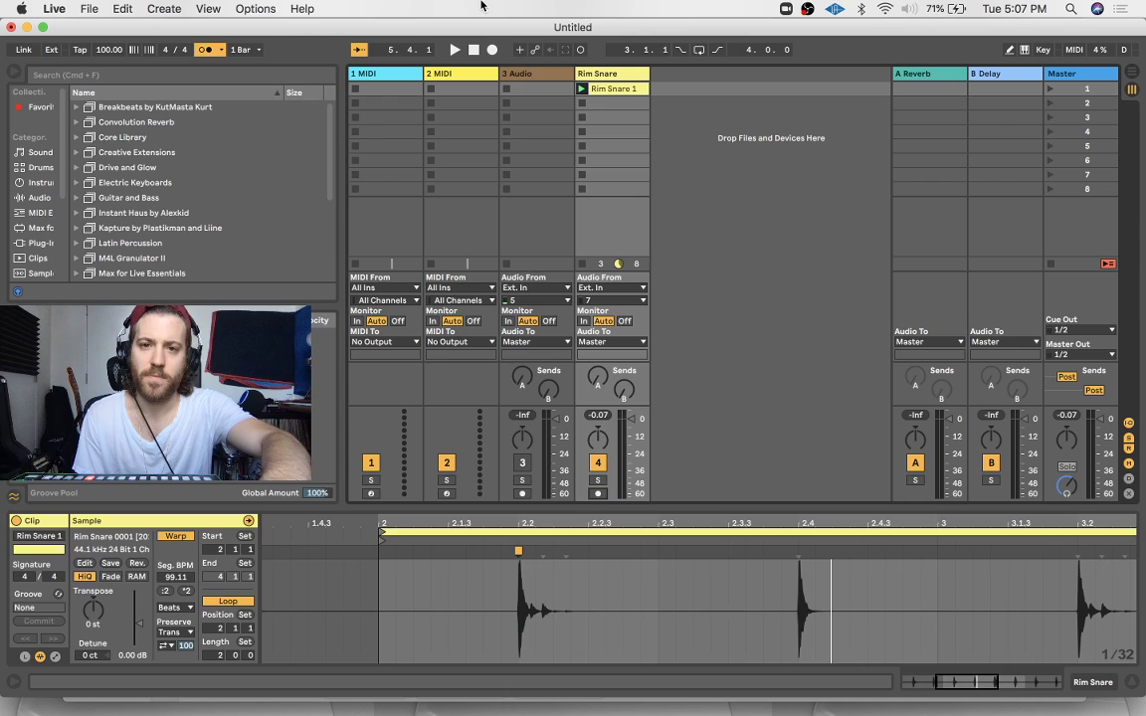
left_click(518, 75)
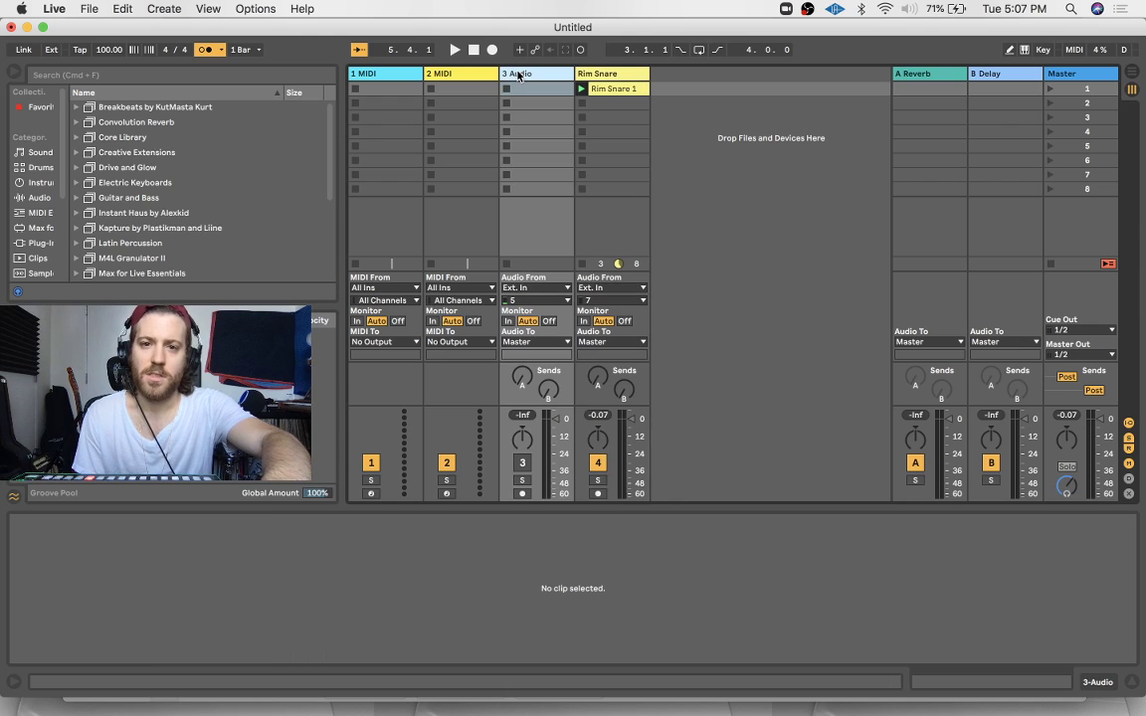
left_click(205, 49)
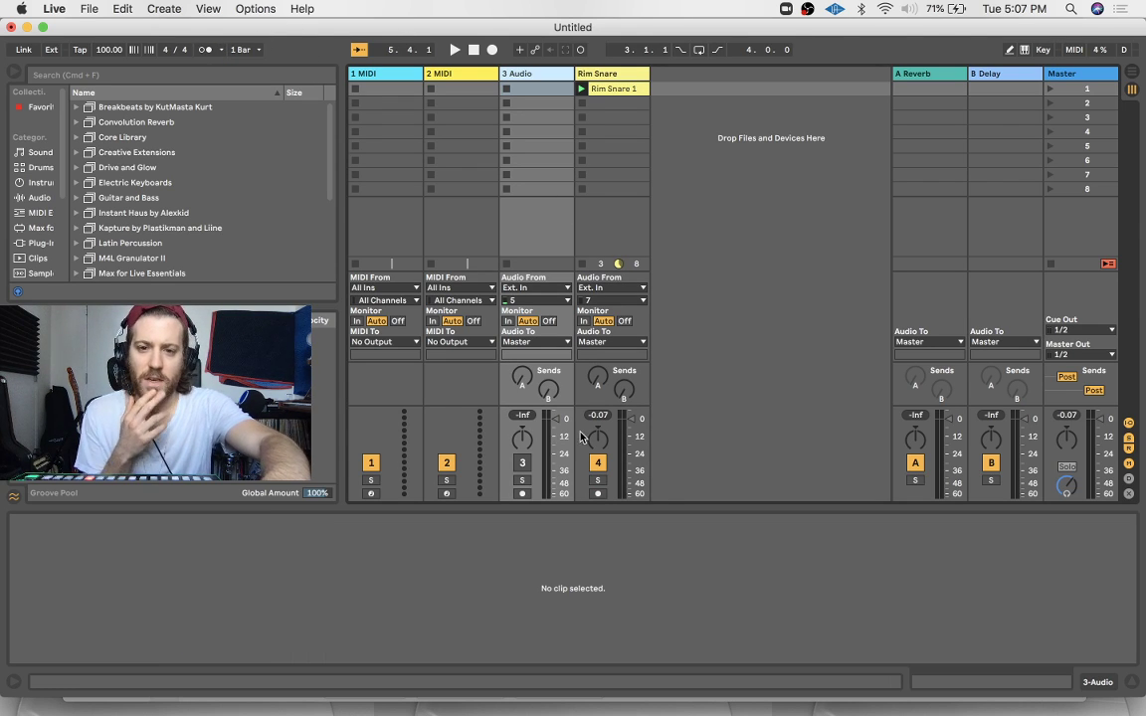
Activate and arm the 3 Audio track, with its external input channel set to 7
left_click(527, 465)
left_click(523, 493)
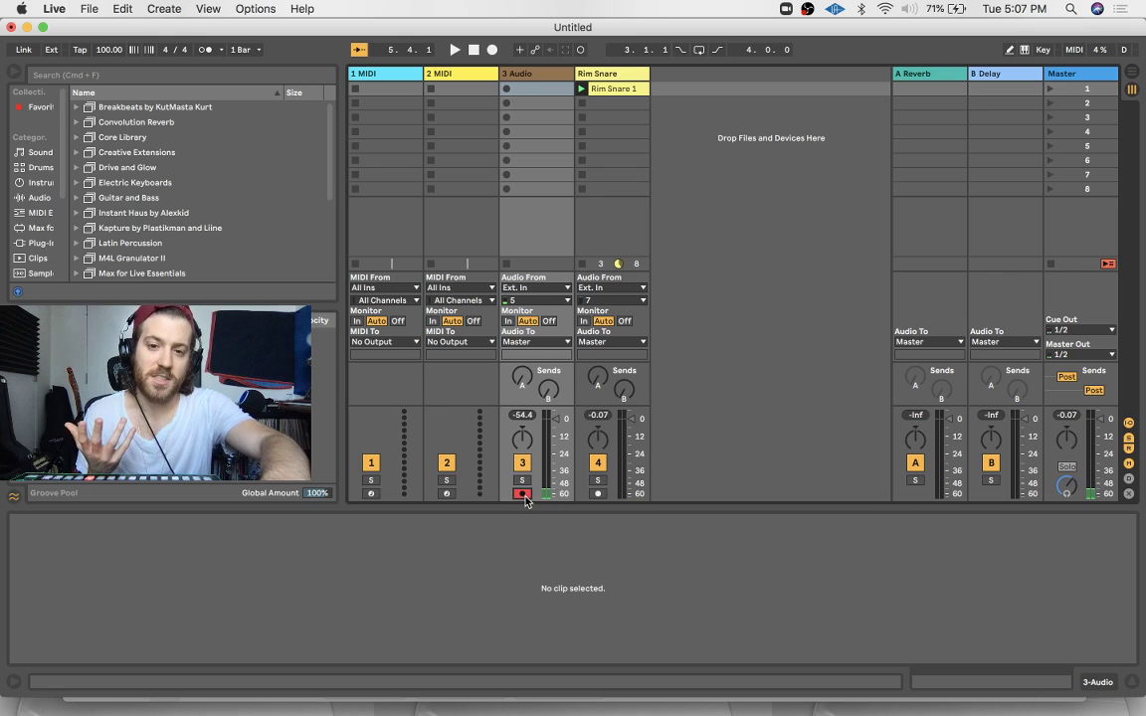
left_click(535, 300)
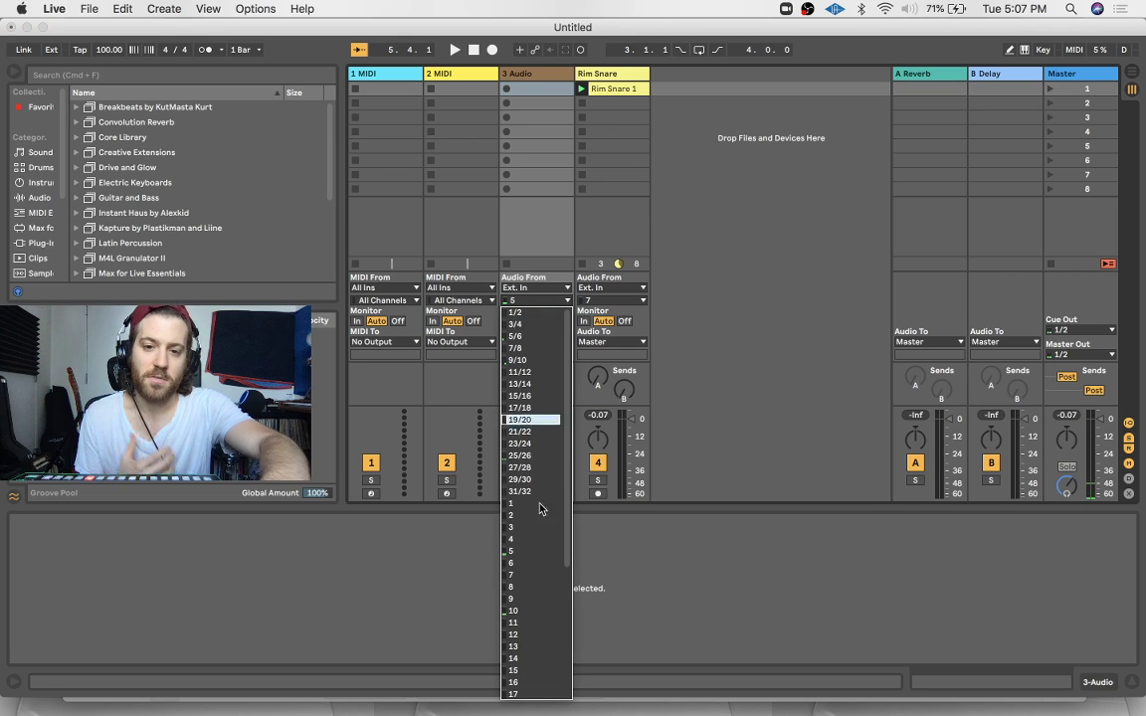
left_click(544, 576)
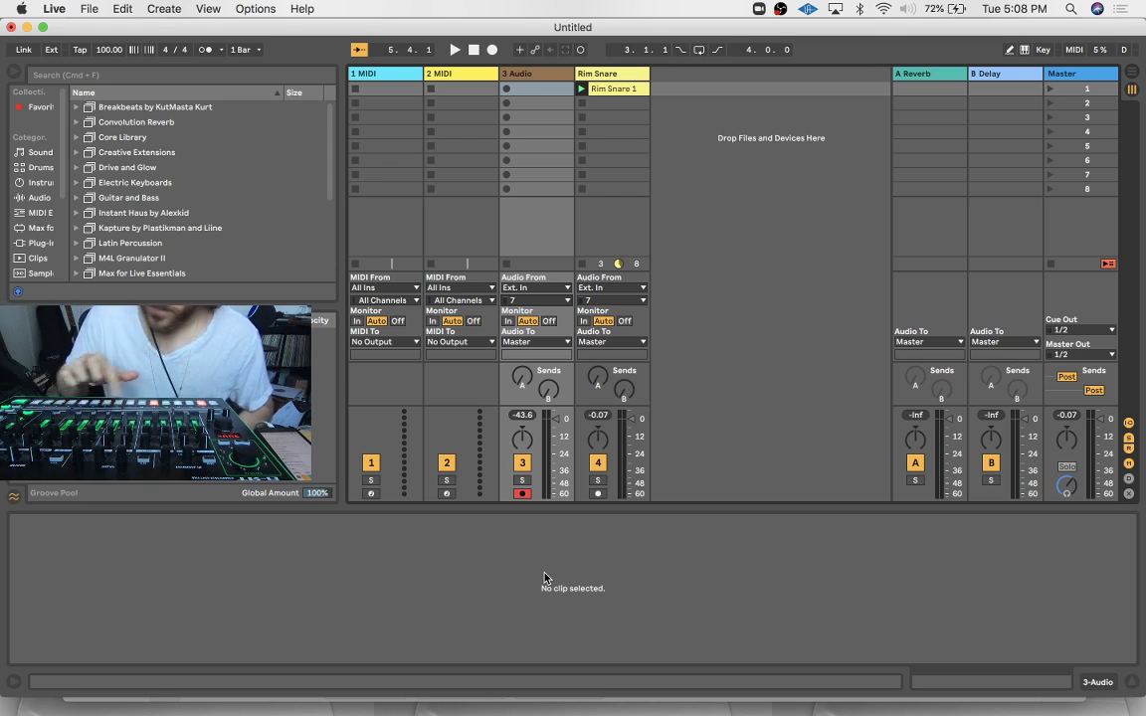
Play the session to audition the incoming sound on the 3 Audio track together with the rim snare clip
left_click(455, 50)
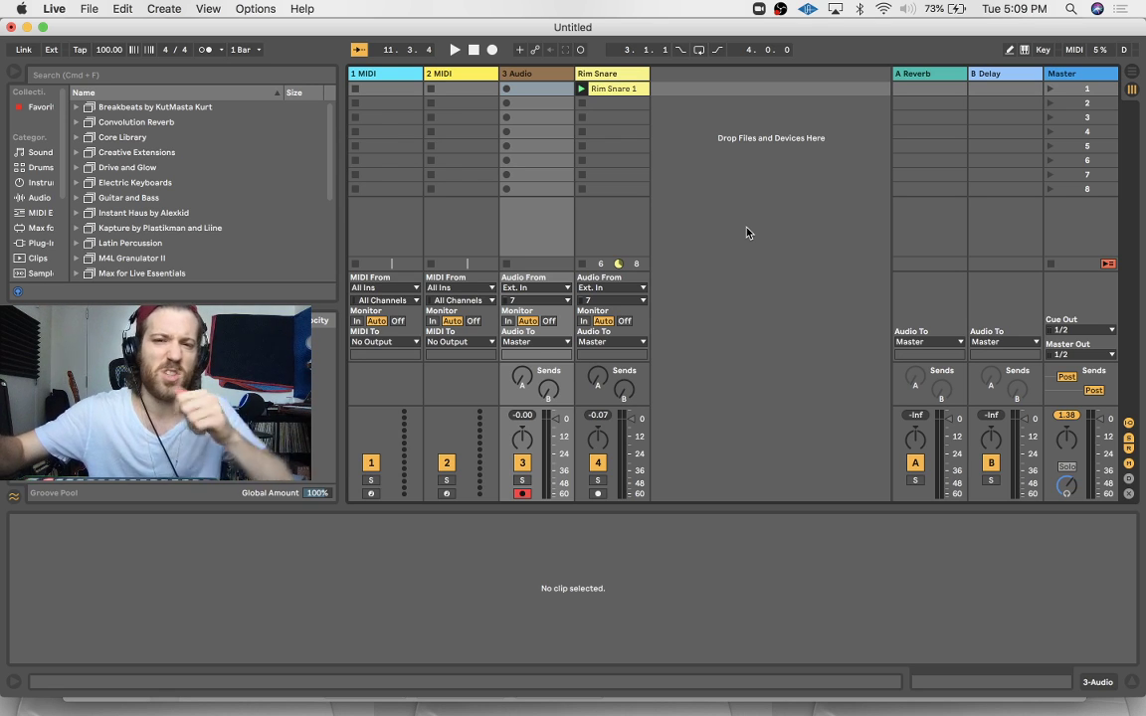
key("space")
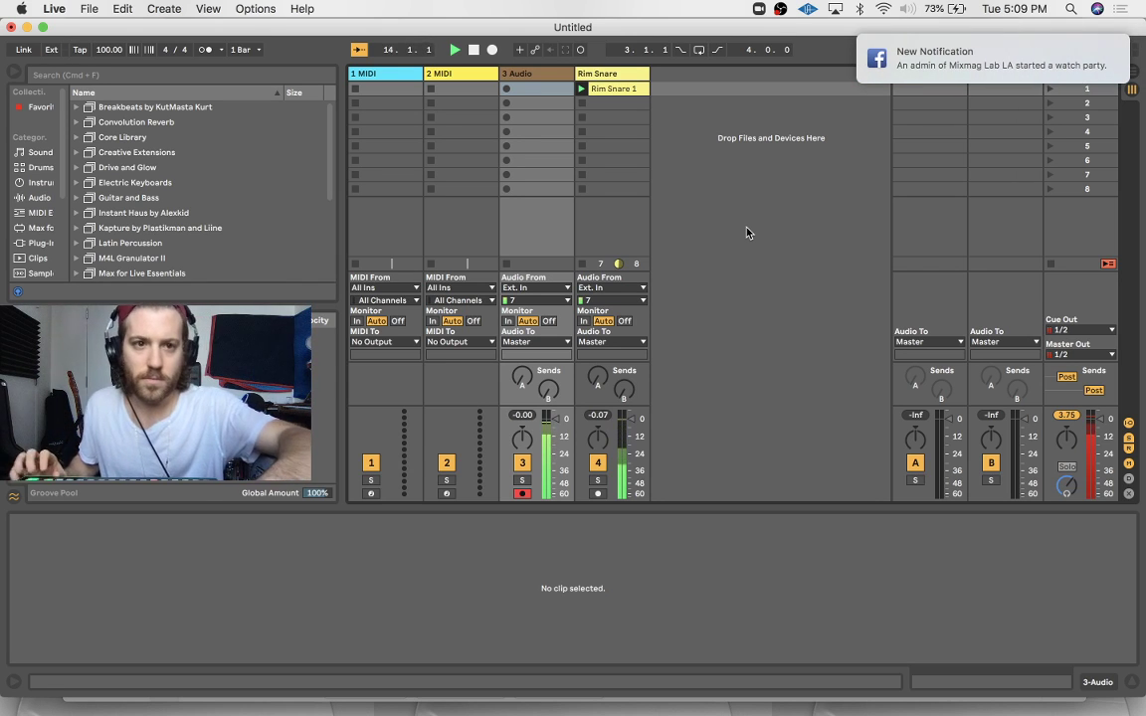
key("space")
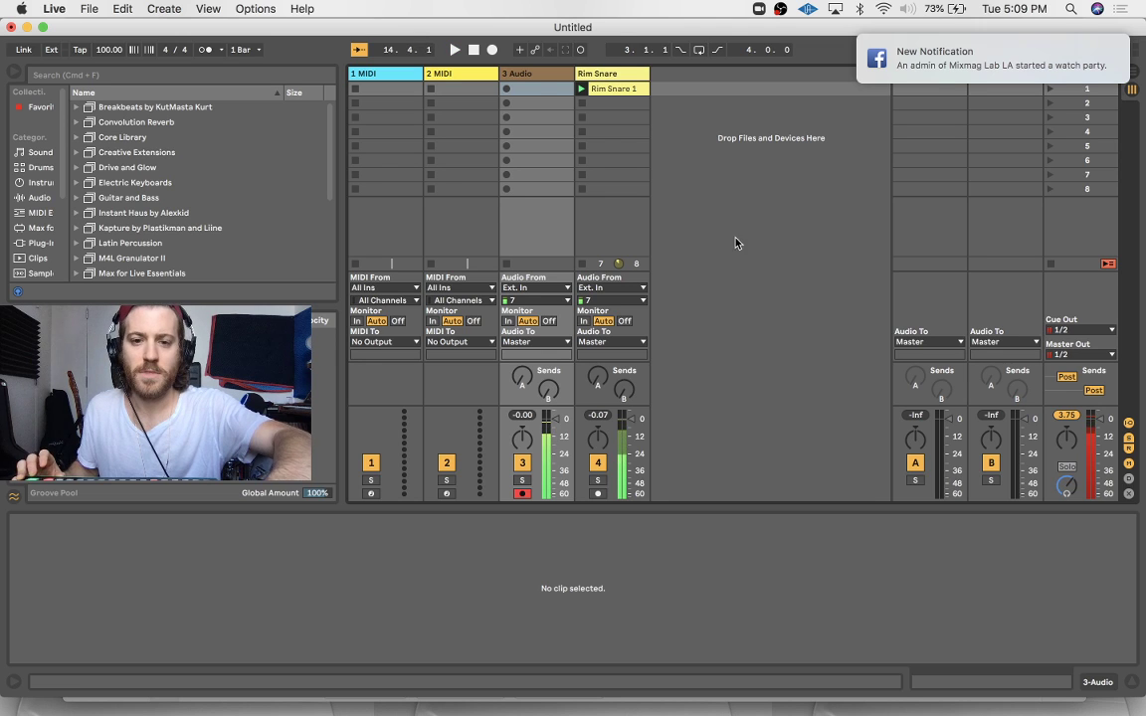
Rename the 3 Audio track to "808" and record a four-bar clip in its first slot
key("super+r")
type("80")
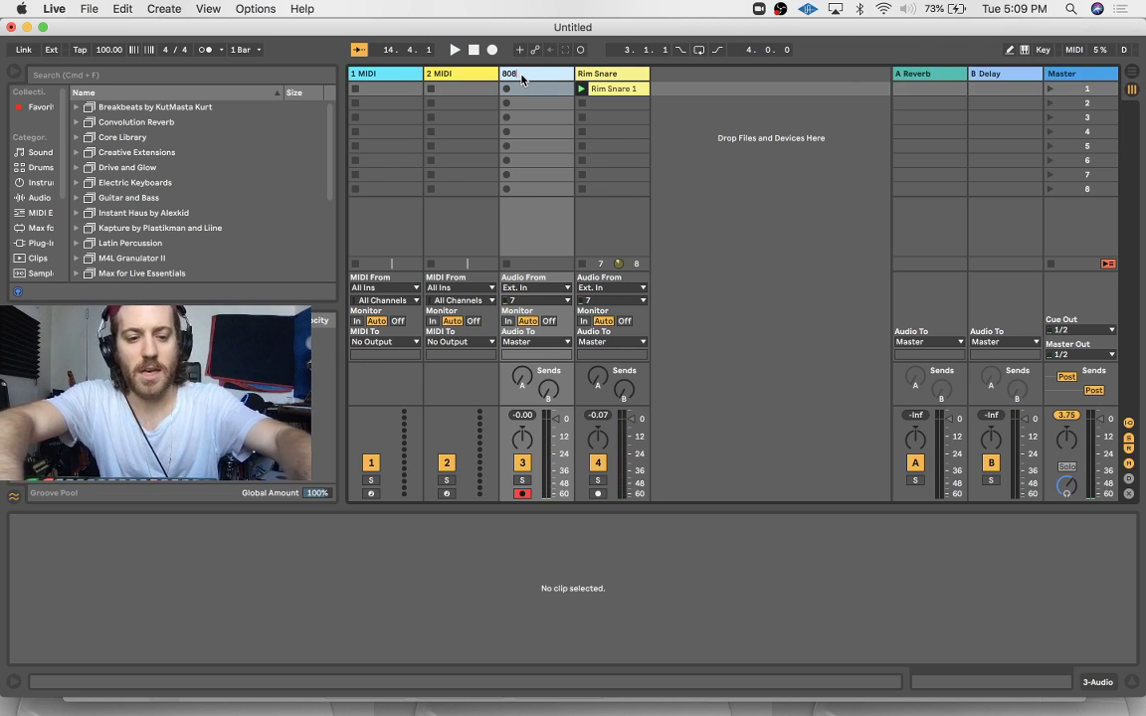
key("Return")
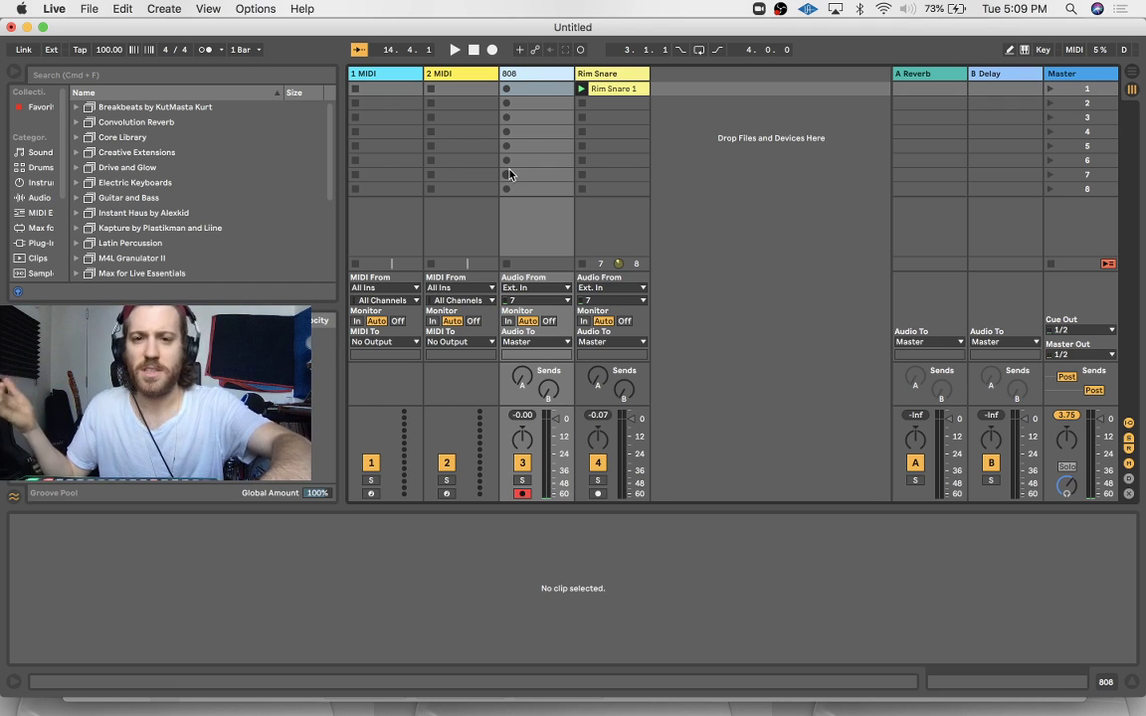
left_click(505, 90)
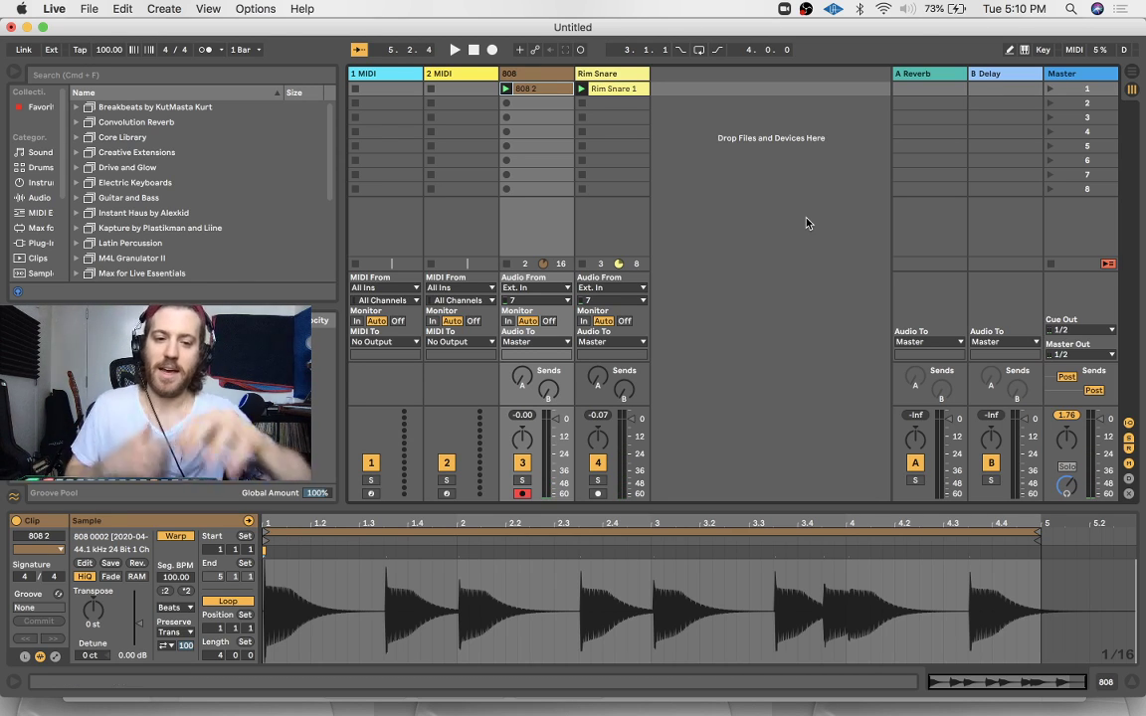
Set 1.1.1 at the first transient of the 808 clip and move the loop start to that point
left_click(268, 592)
key("plus")
key("plus")
key("plus")
key("plus")
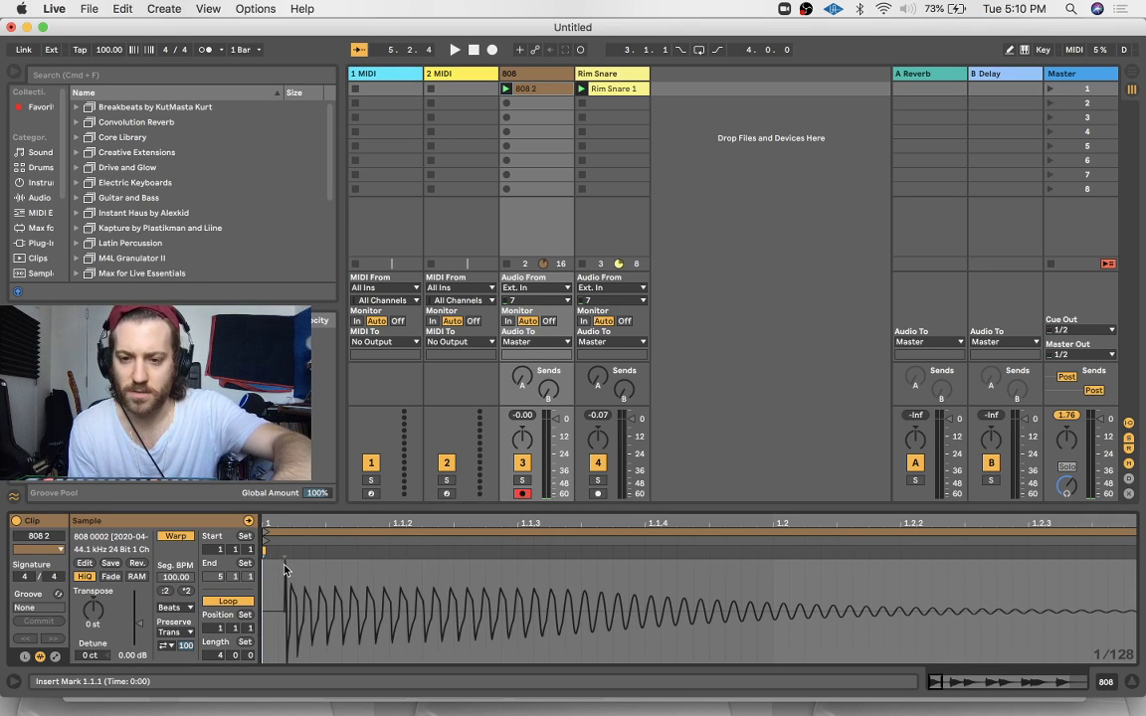
right_click(285, 569)
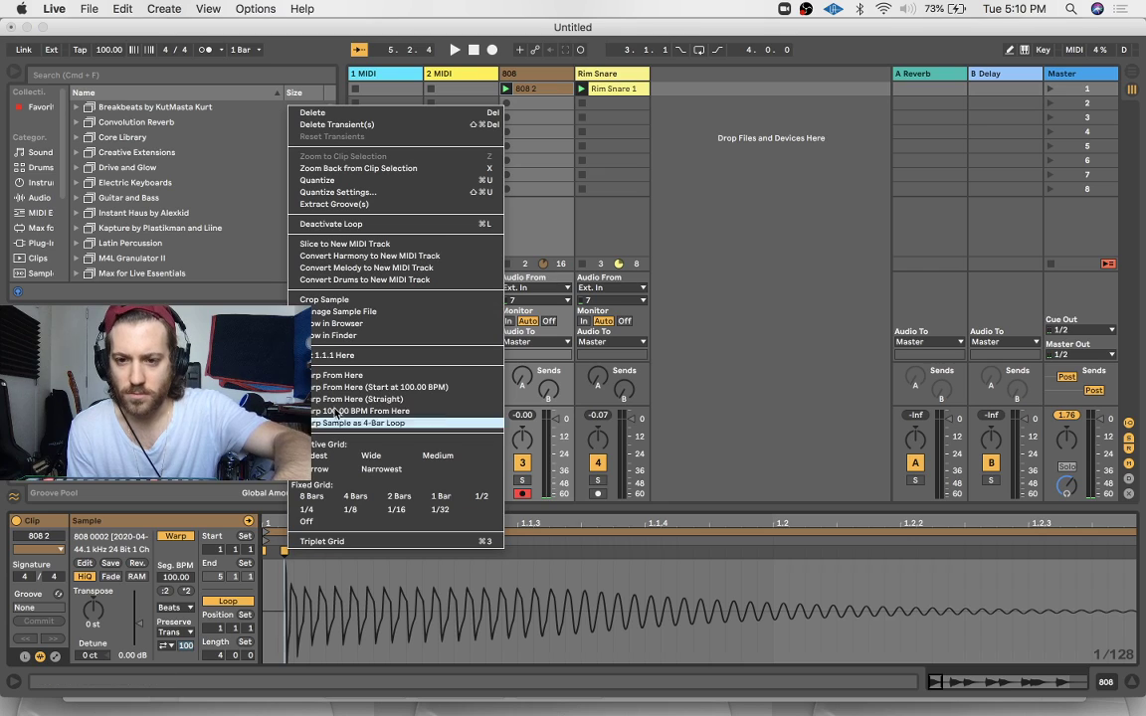
left_click(337, 357)
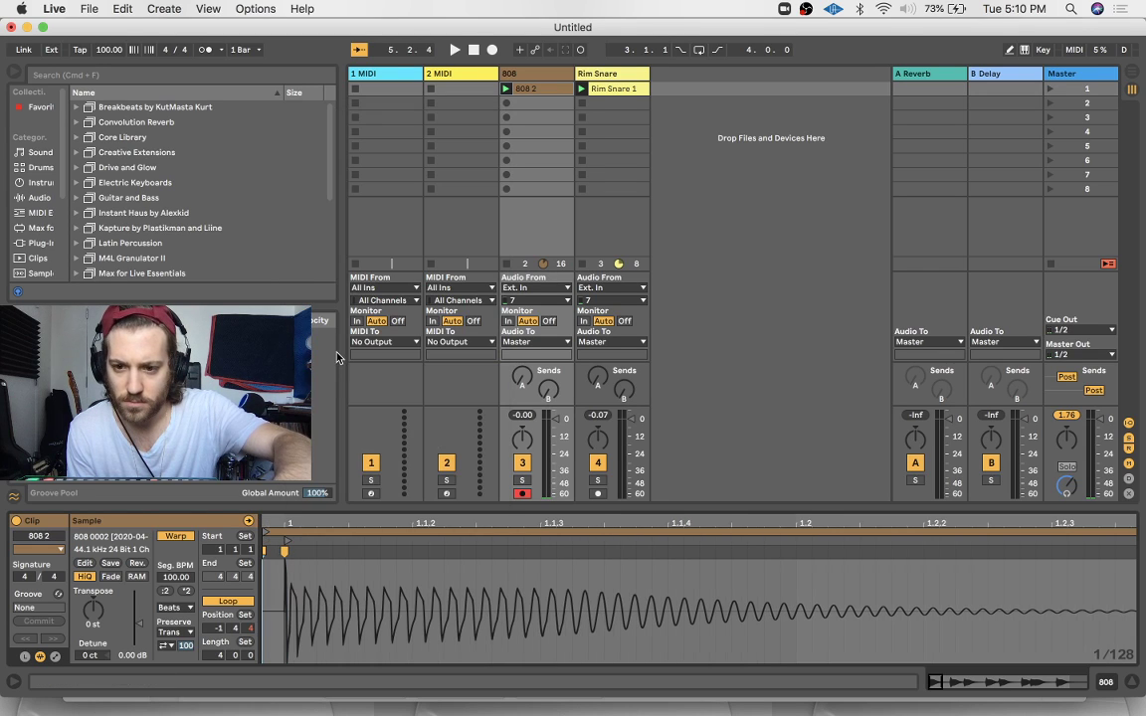
left_click_drag(267, 536, 285, 535)
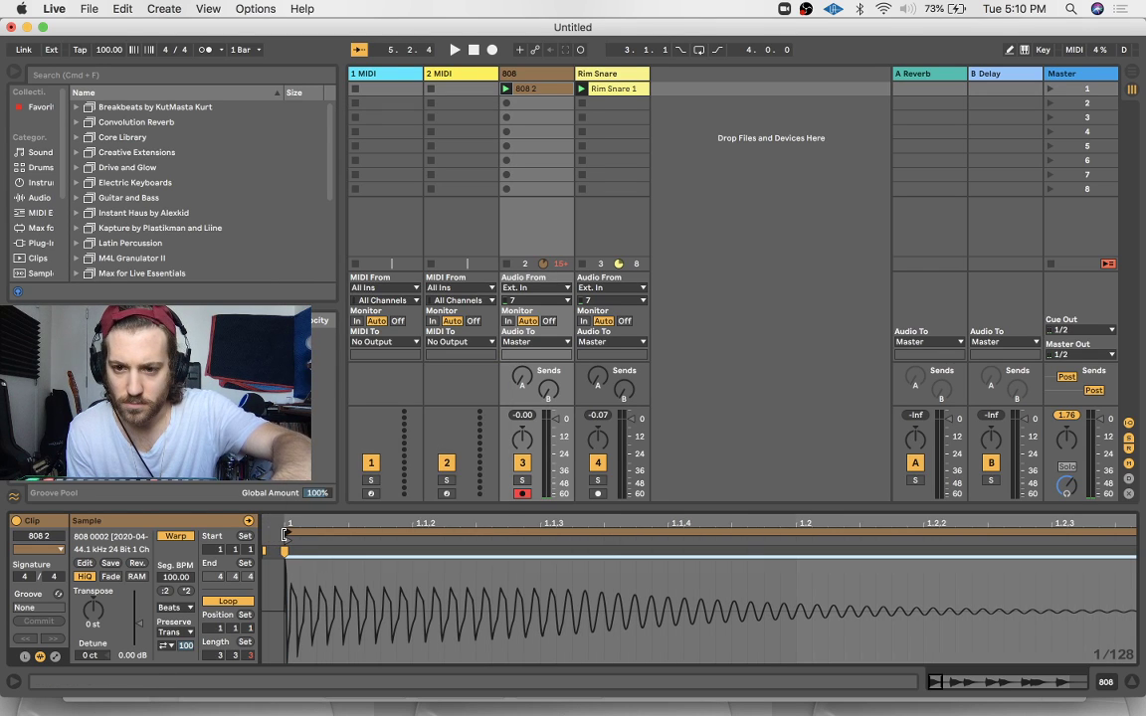
Undo the last start-point changes on the 808 clip and move the first transient's warp marker to beat 1
key("super+z")
key("super+z")
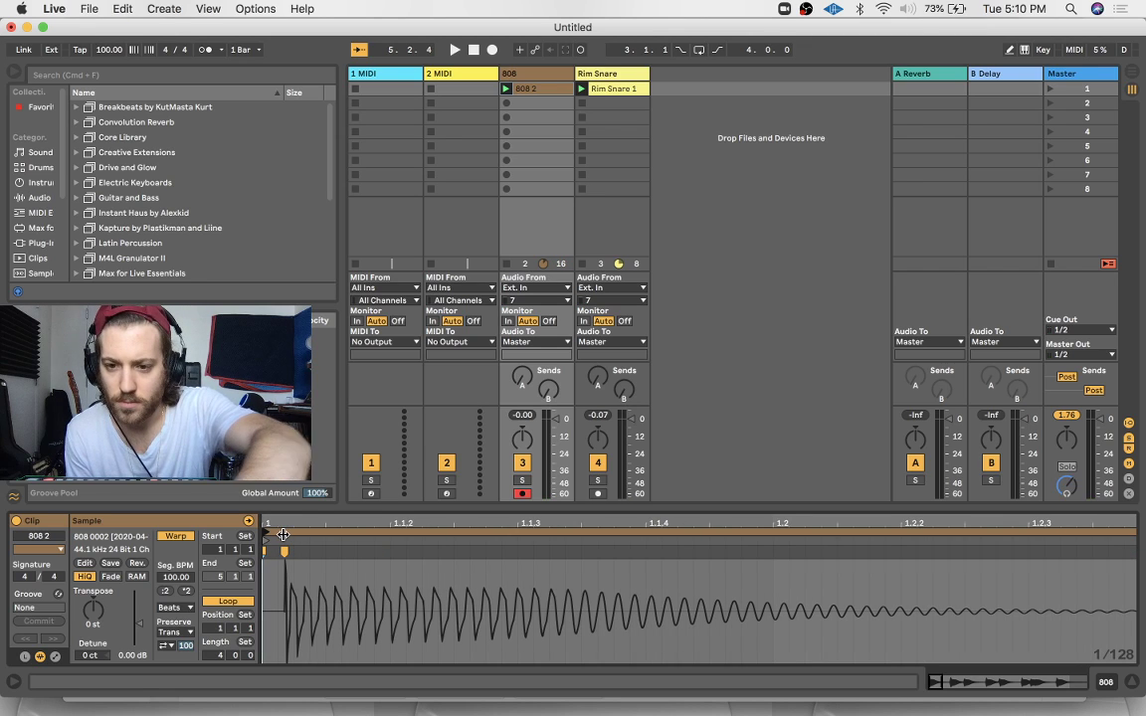
left_click_drag(283, 550, 263, 550)
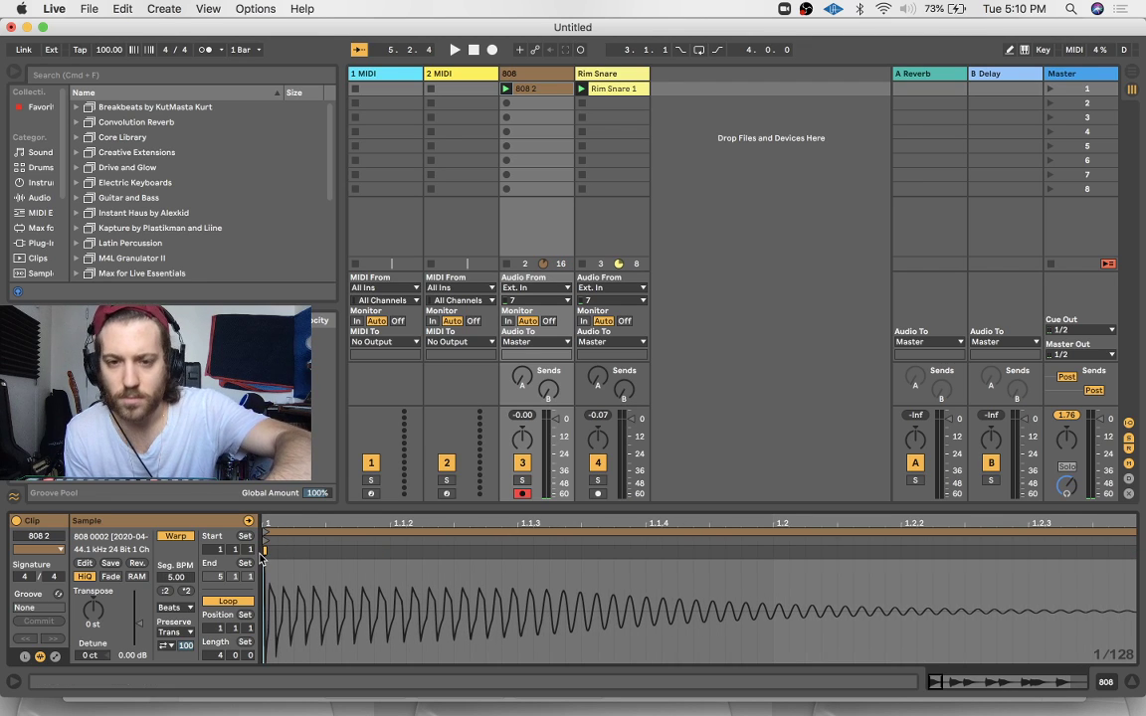
Play the session, disarm the 808 track and lower its volume slightly while it plays
key("space")
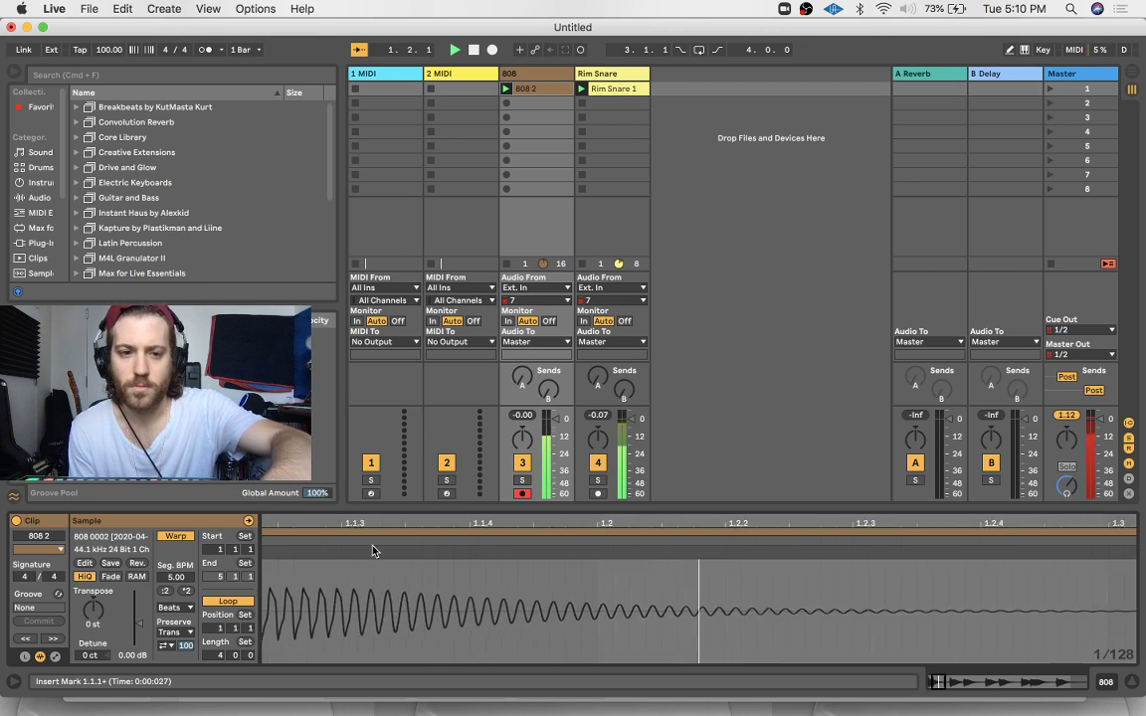
left_click(522, 493)
left_click(556, 420)
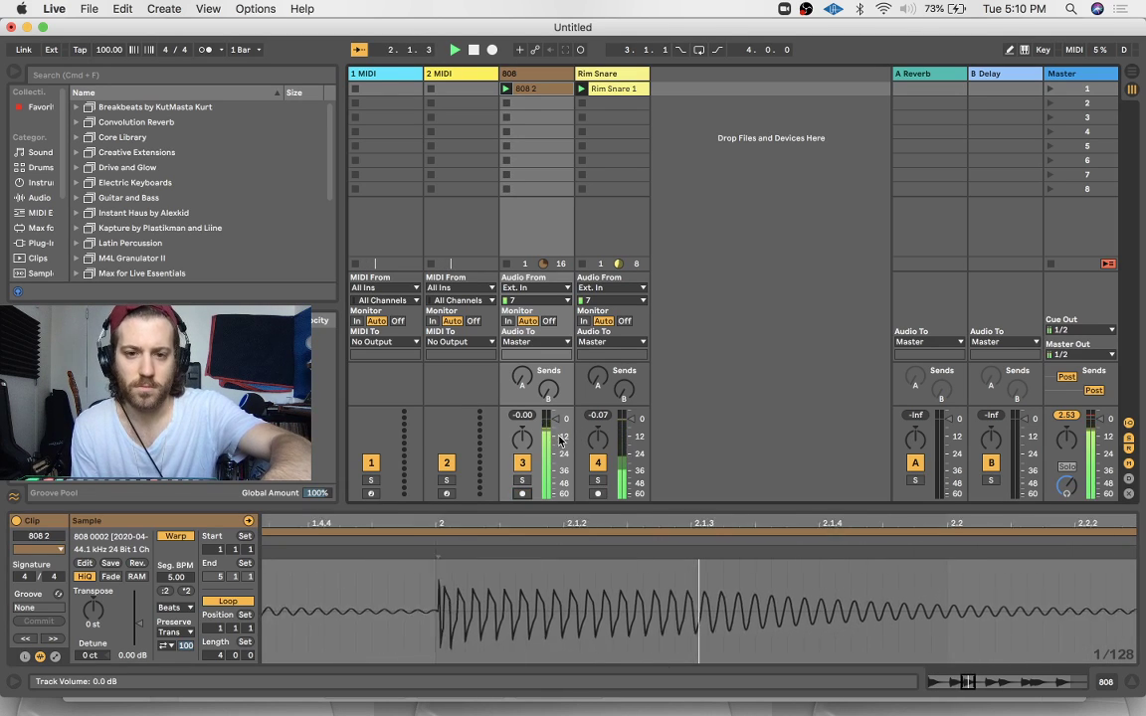
left_click_drag(556, 420, 556, 427)
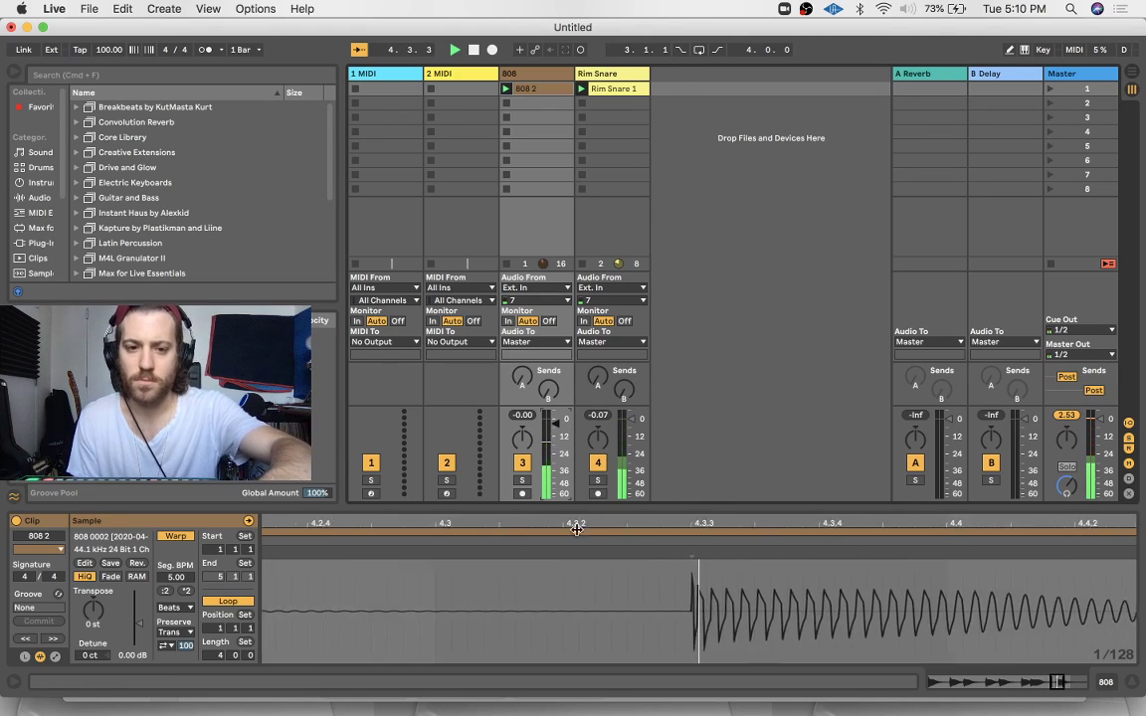
key("space")
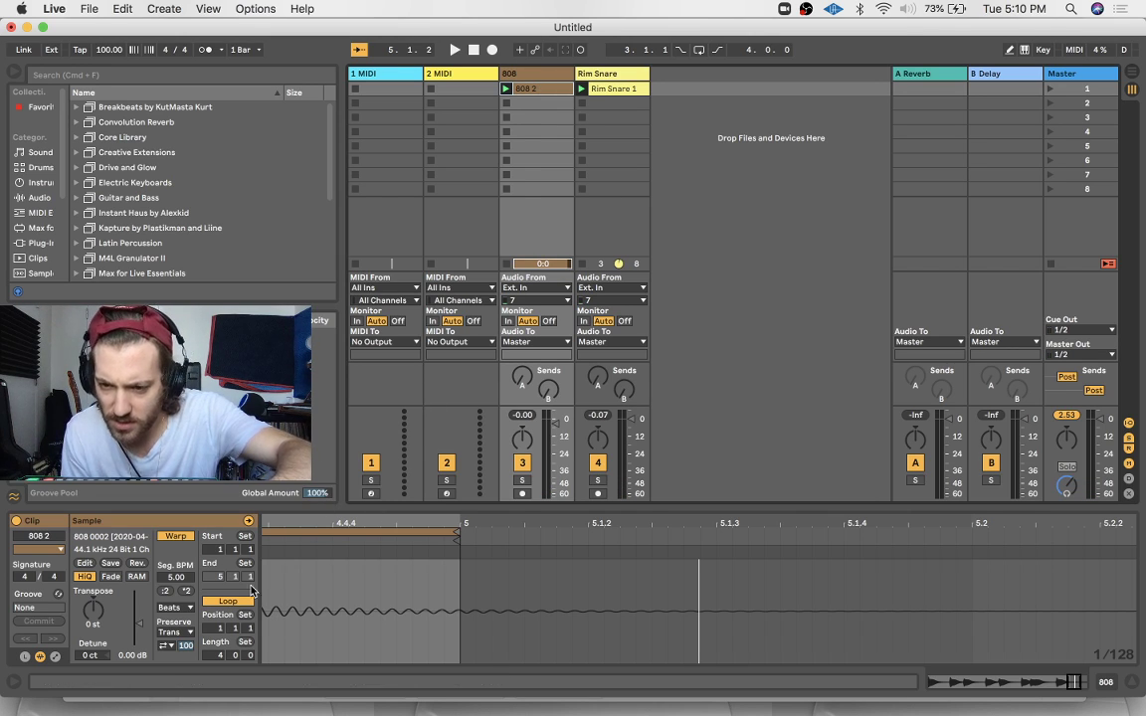
Play both clips and check the 808 loop's timing across its whole four-bar waveform
key("space")
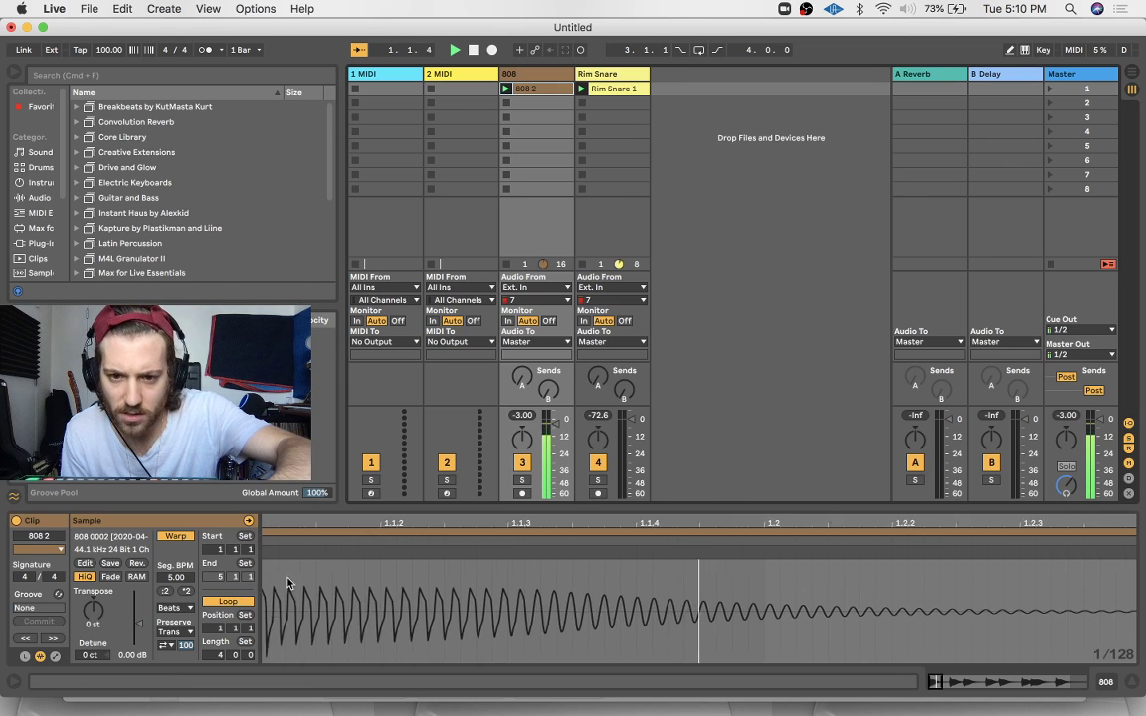
left_click_drag(857, 584, 524, 581)
scroll(524, 584, "down", 10)
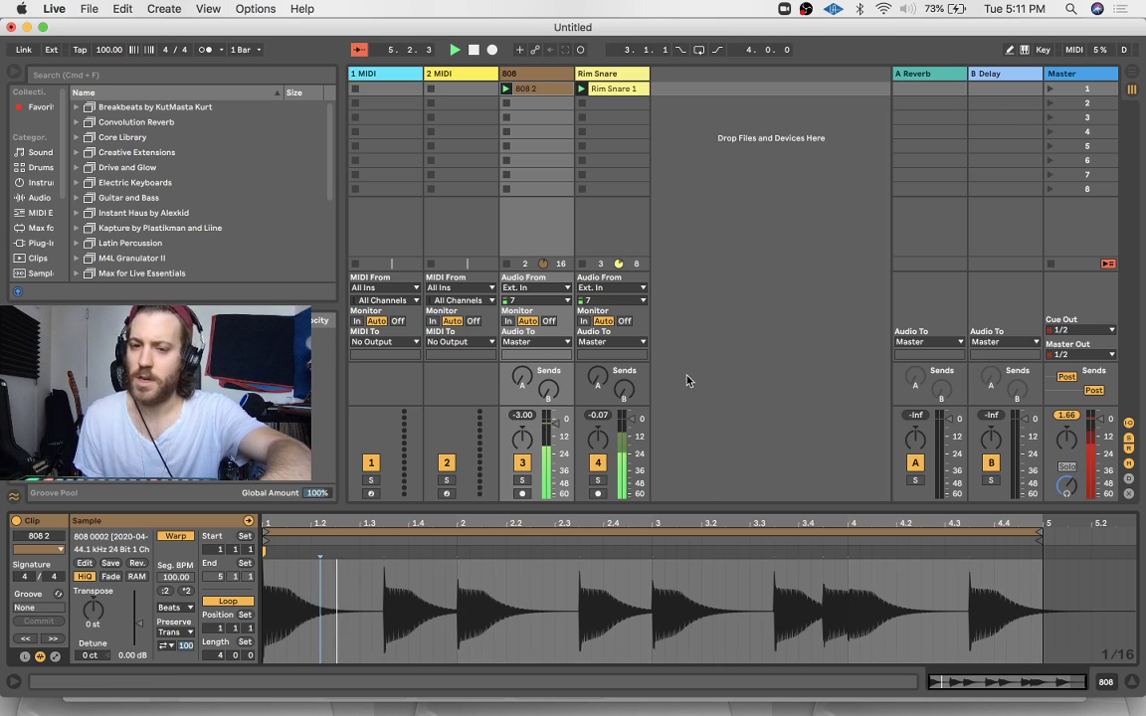
key("space")
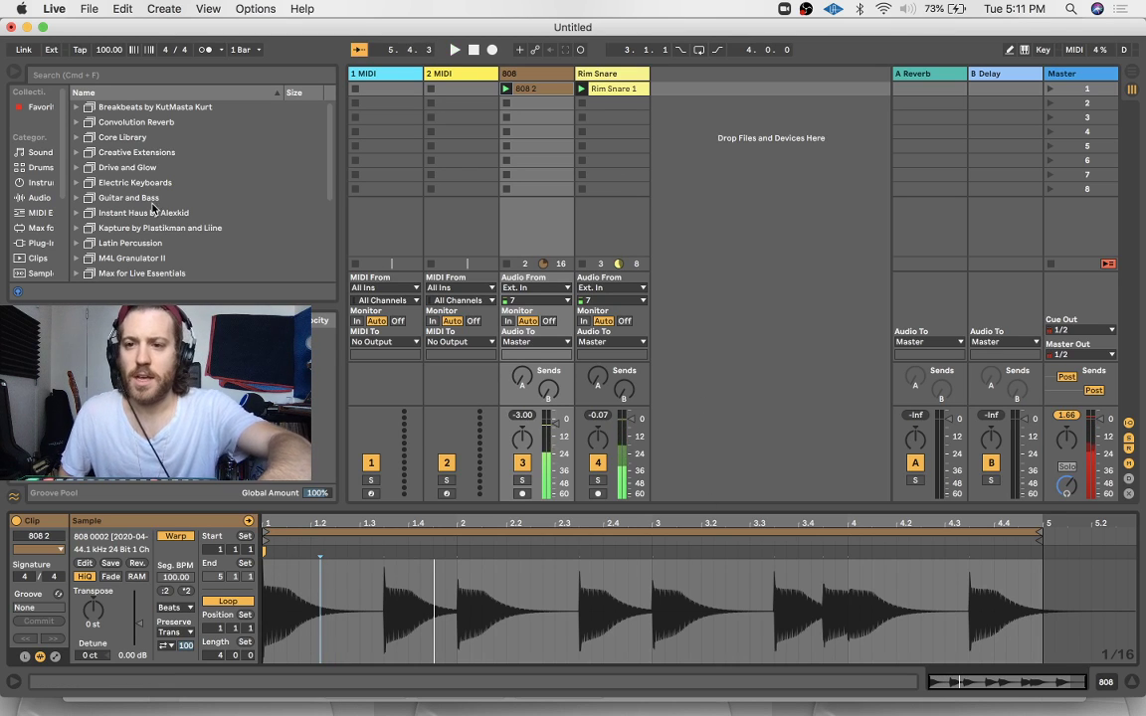
Widen the browser's category list and add the Erosion audio effect to the 808 track
left_click_drag(65, 181, 134, 197)
left_click(66, 198)
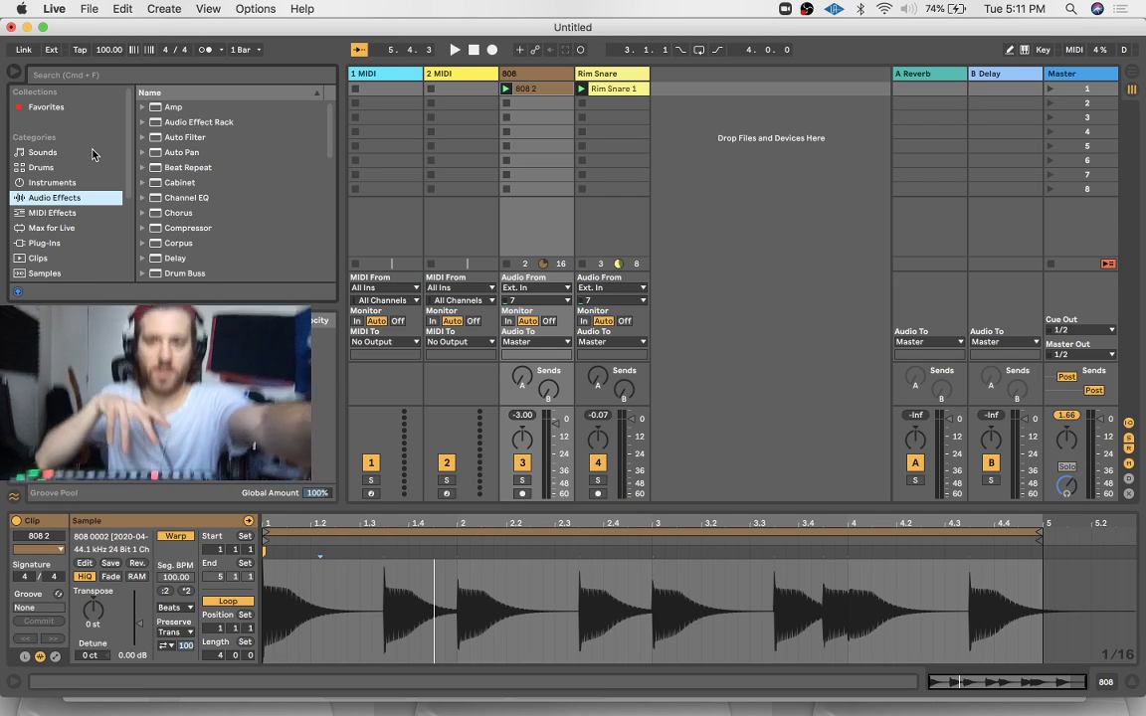
left_click(62, 243)
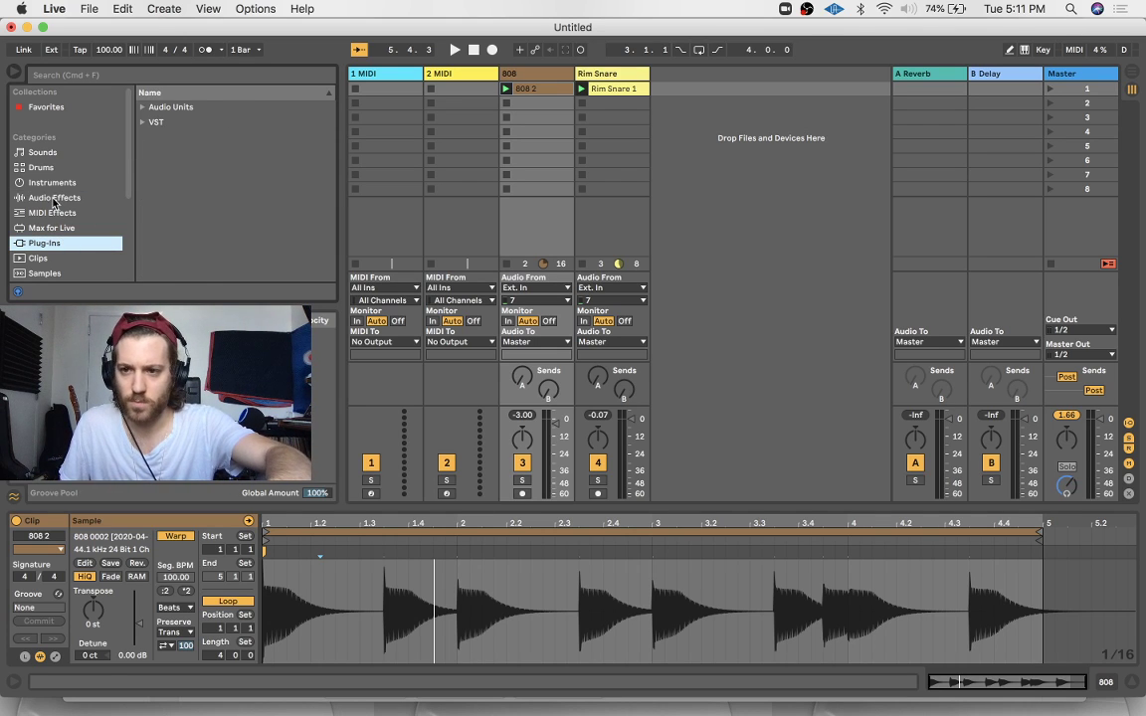
left_click(55, 198)
scroll(175, 198, "down", 5)
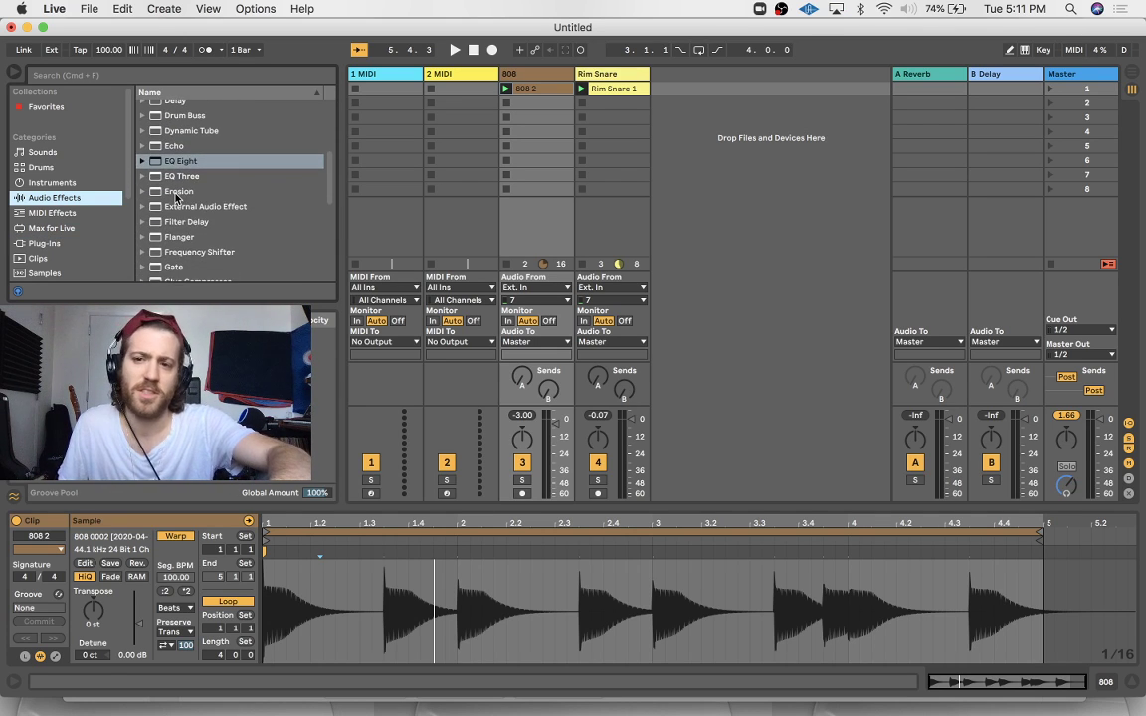
left_click(191, 191)
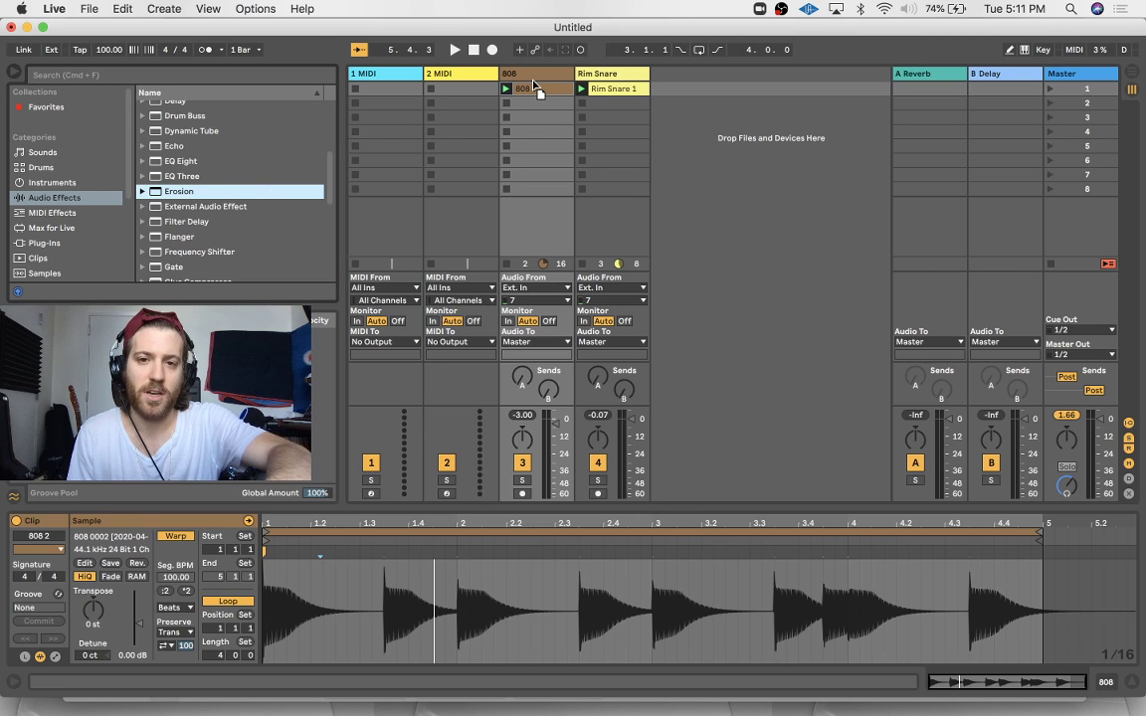
left_click_drag(541, 87, 534, 74)
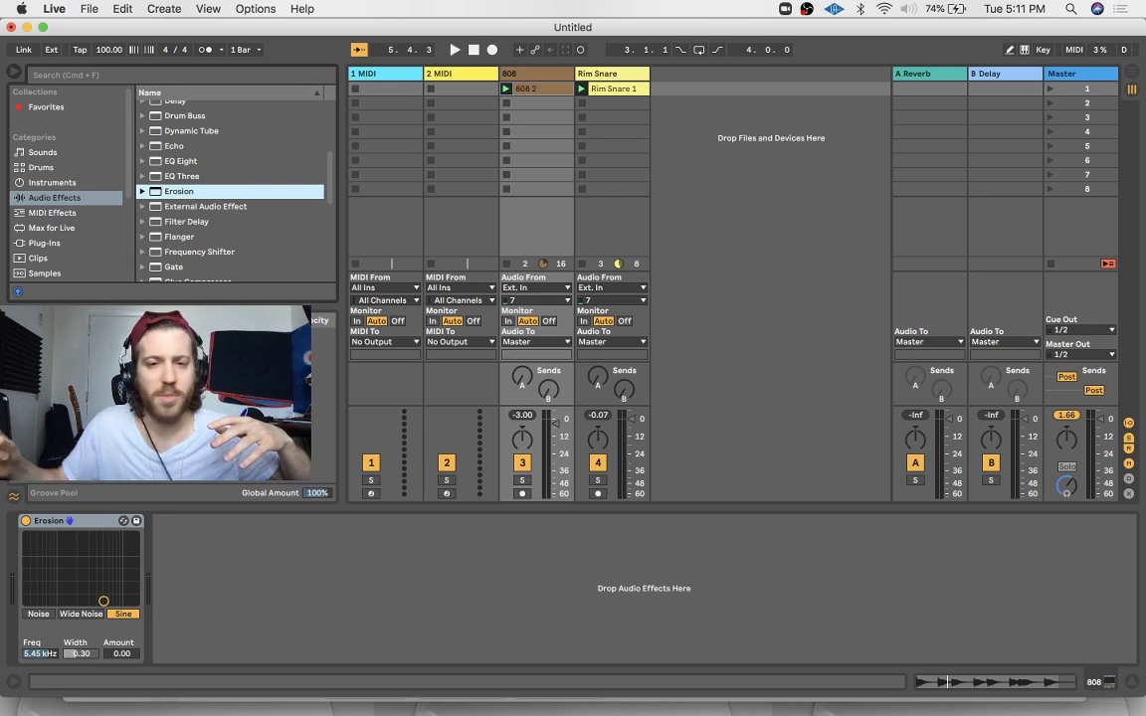
Save the Live Set as "Splice Vibe" on the external drive
key("super+s")
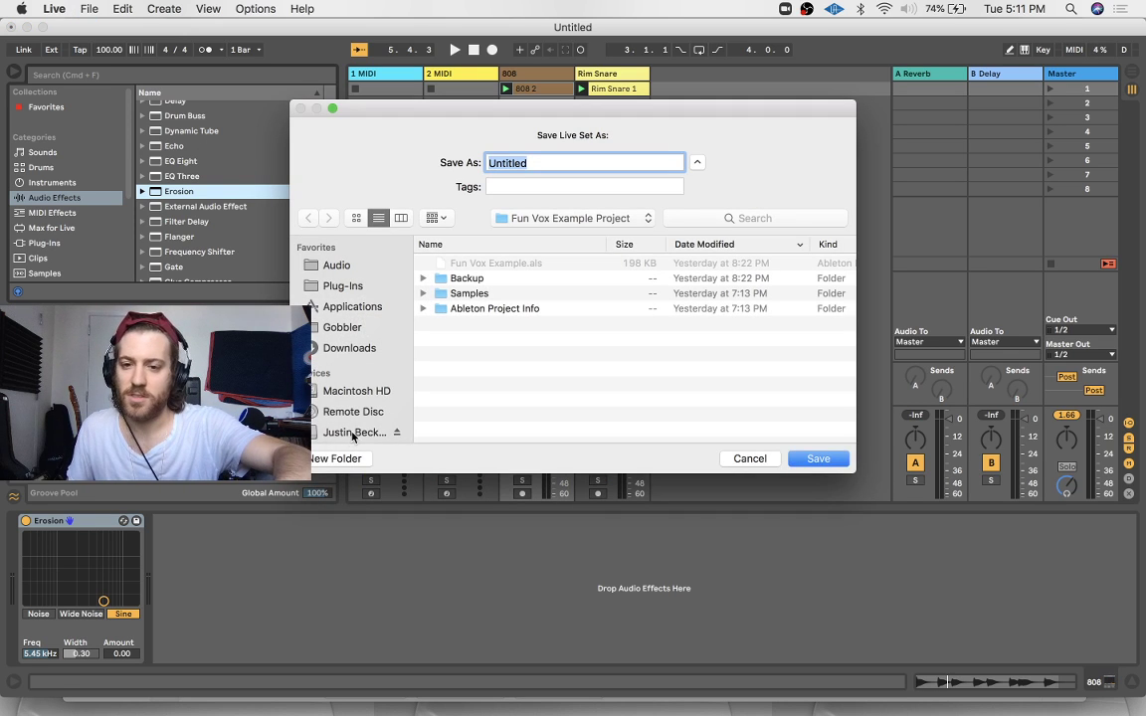
left_click(353, 434)
type("Spl")
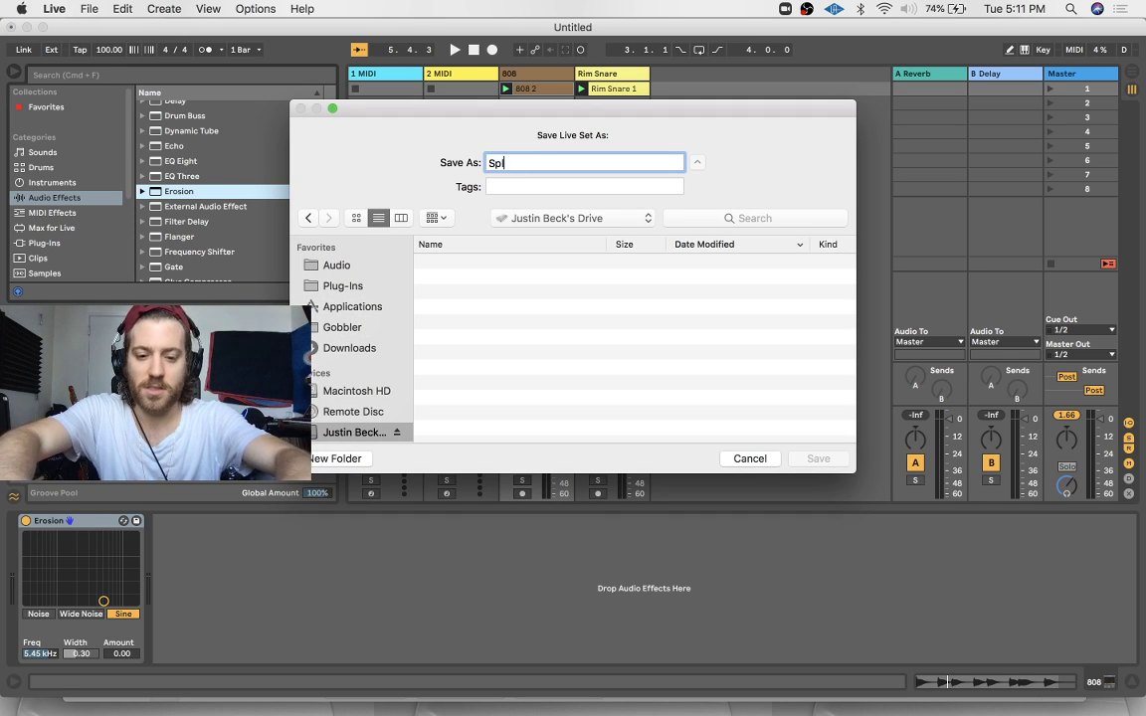
type("ice Vibe")
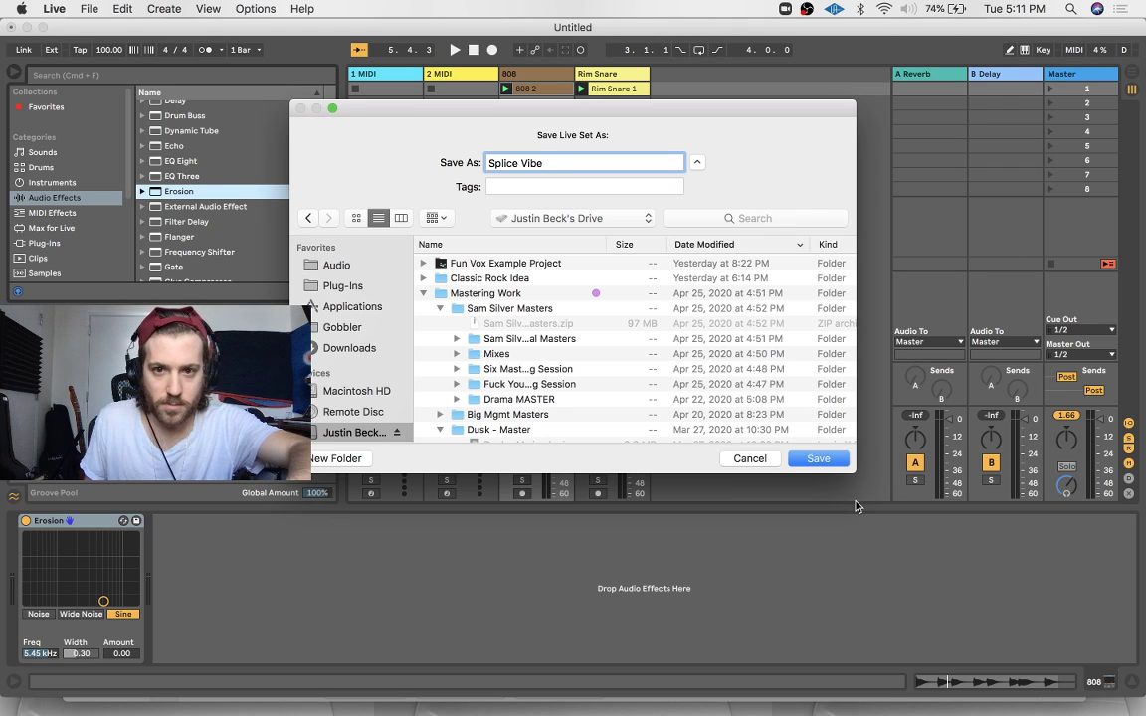
left_click(821, 459)
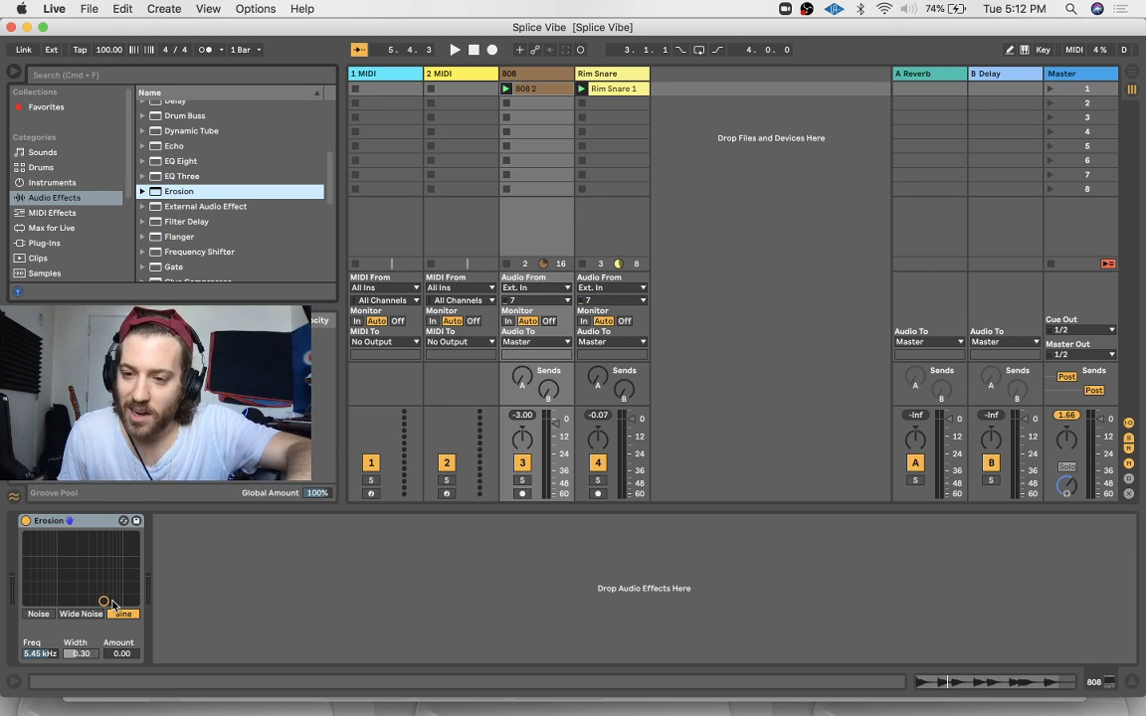
While playing, set Erosion to Wide Noise with a frequency of 4.07 kHz and an amount of 111
key("space")
left_click_drag(103, 602, 96, 552)
left_click(83, 615)
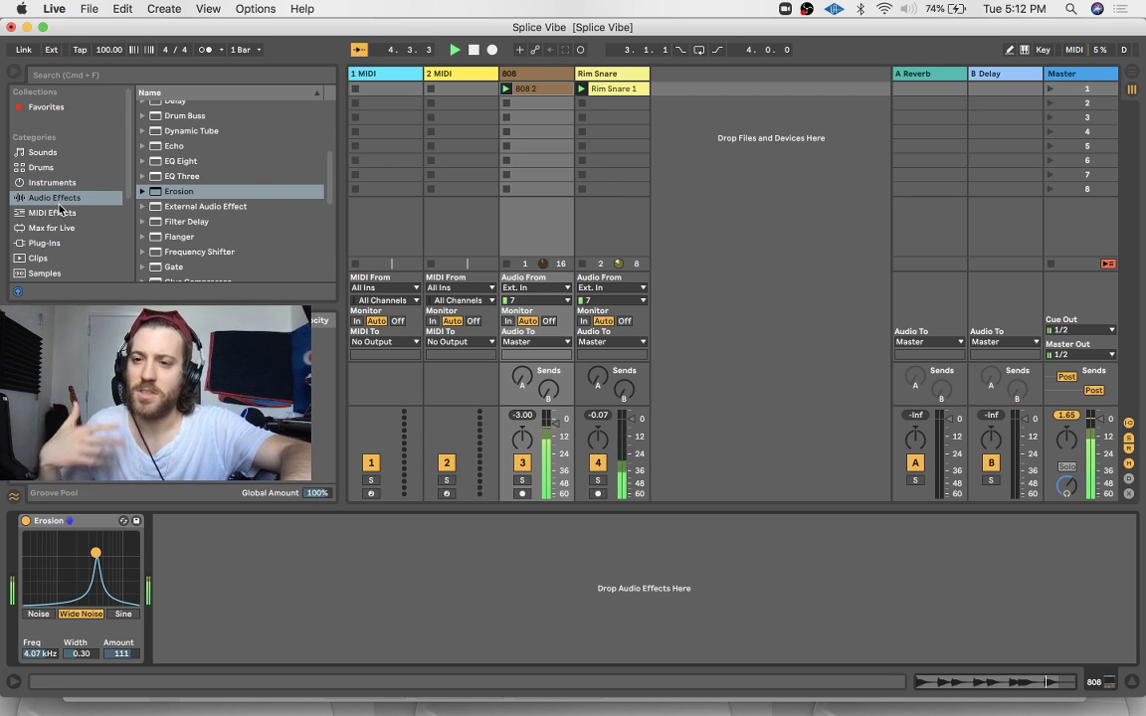
Add an Auto Filter after Erosion on the 808 track and dismiss the message notification
scroll(187, 147, "up", 5)
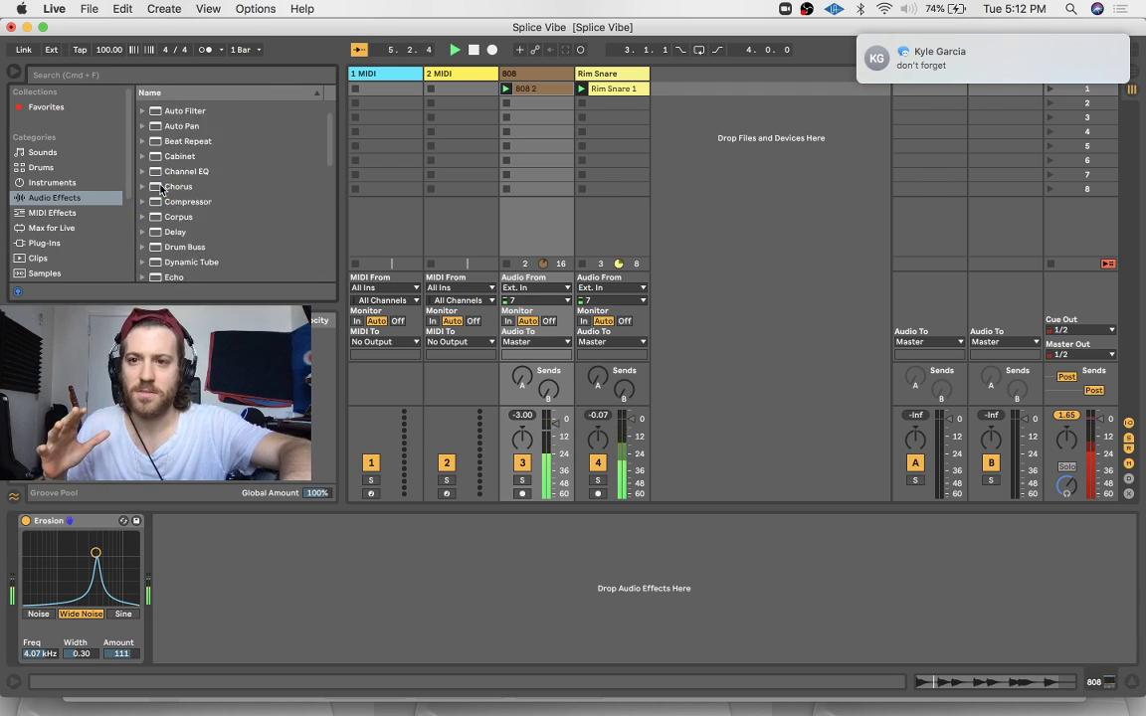
left_click(199, 140)
left_click_drag(199, 139, 217, 606)
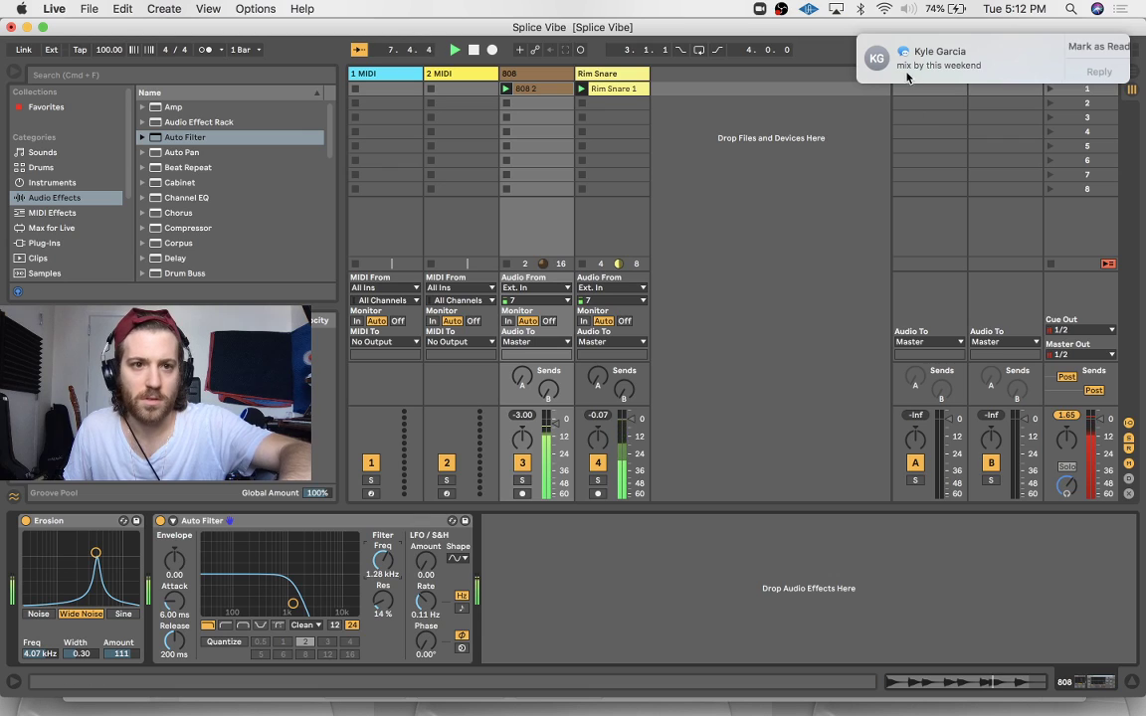
left_click_drag(909, 74, 1035, 72)
Set the Auto Filter to 1.96 kHz and 30% resonance, with an LFO amount of 11.9 and a tempo-synced rate of 3/8
mouse_move(384, 599)
left_mouse_down()
mouse_move(384, 569)
mouse_move(377, 579)
left_mouse_up()
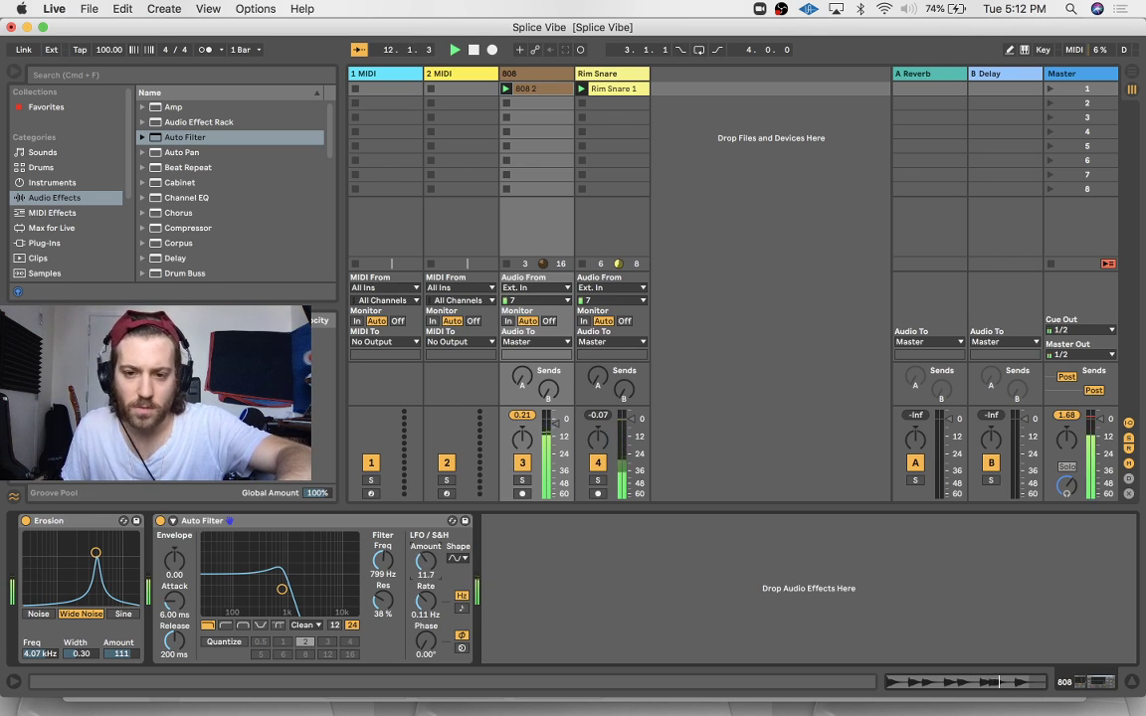
left_click_drag(393, 569, 393, 547)
left_click(462, 607)
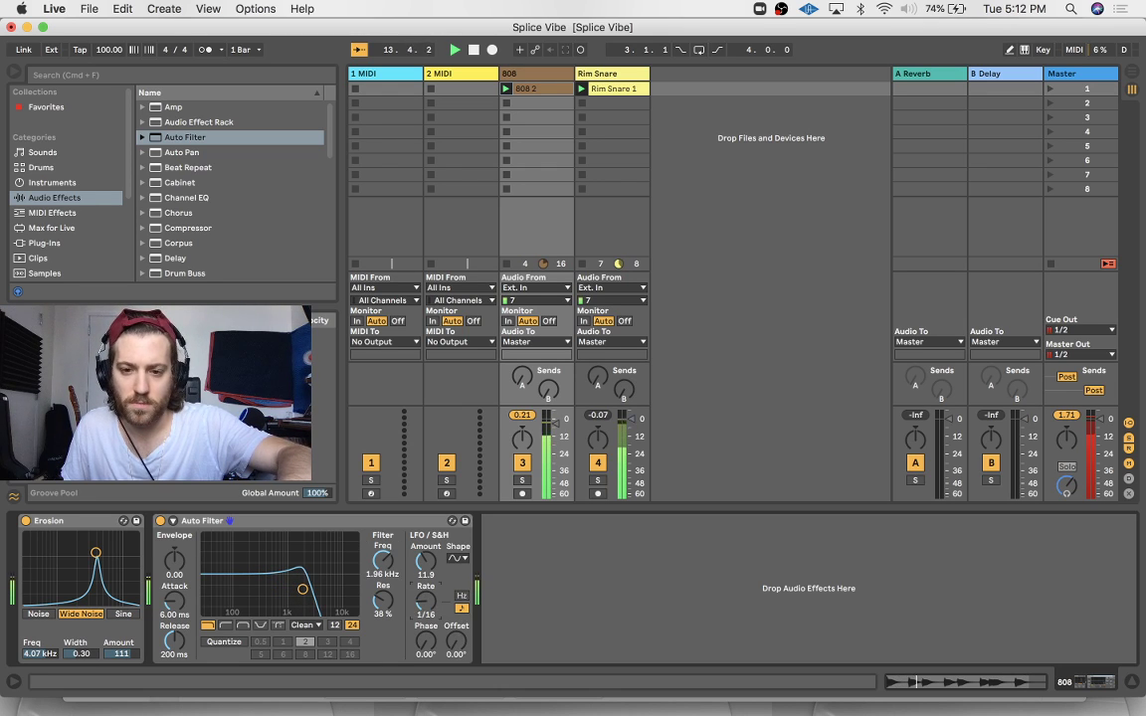
left_click_drag(427, 606, 427, 601)
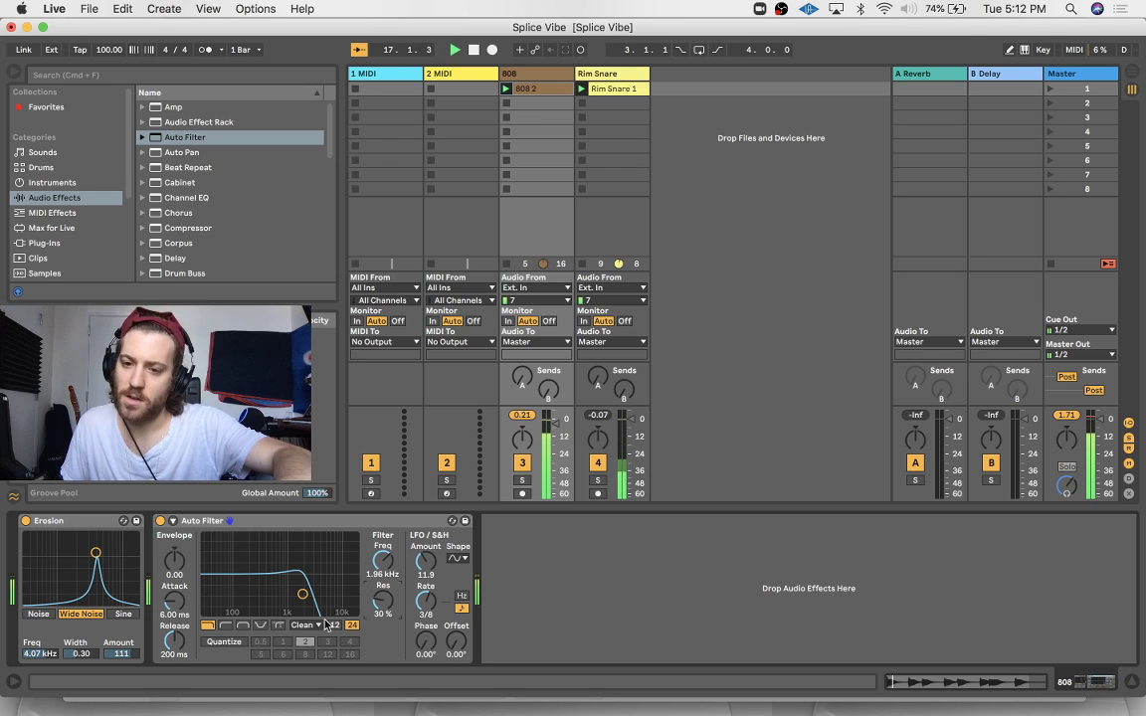
Set the Auto Filter's circuit type to OSR and raise its drive to 8.95 dB during playback
left_click(316, 625)
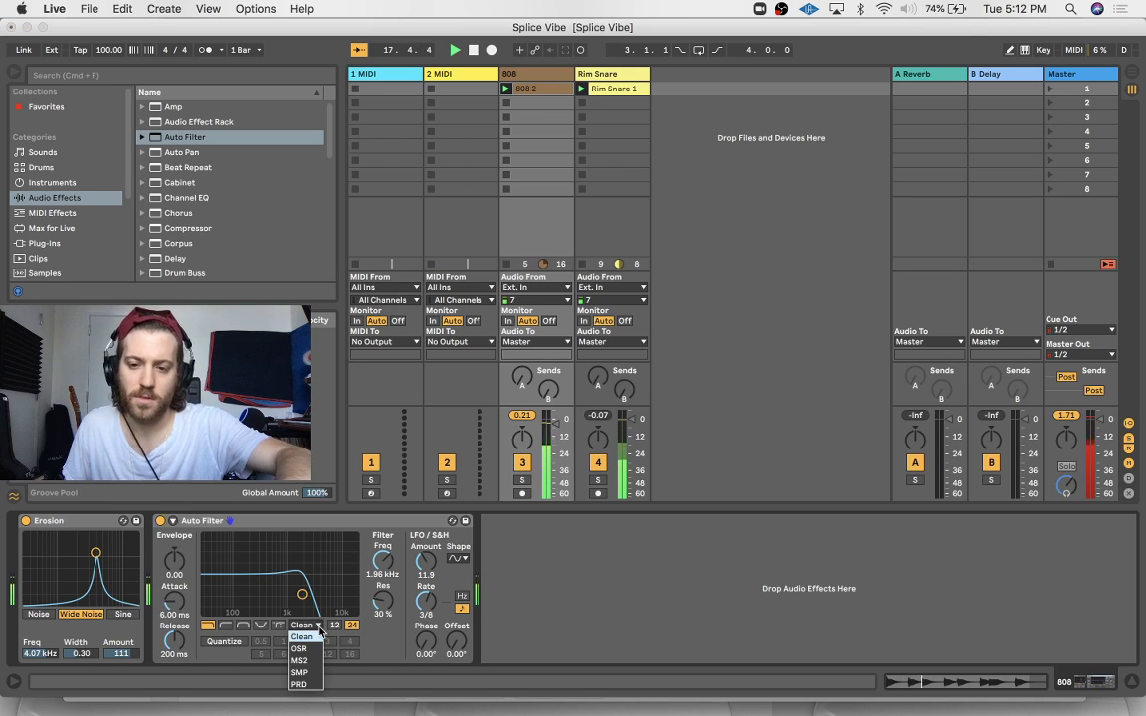
left_click(304, 638)
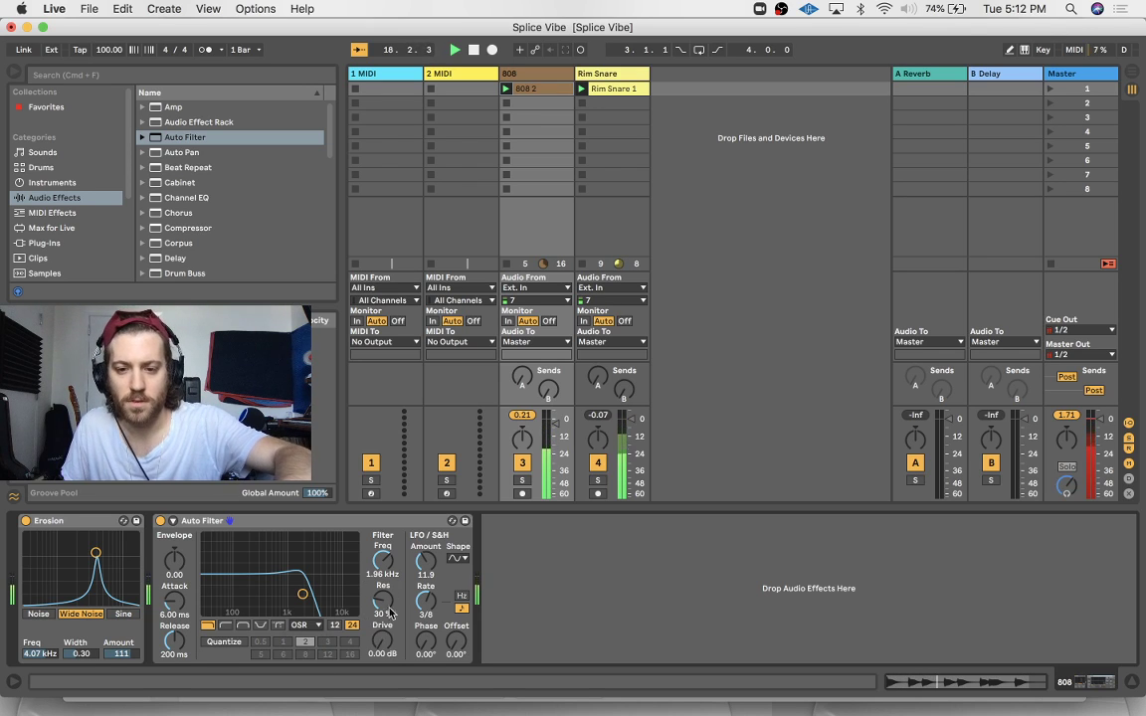
left_click(319, 626)
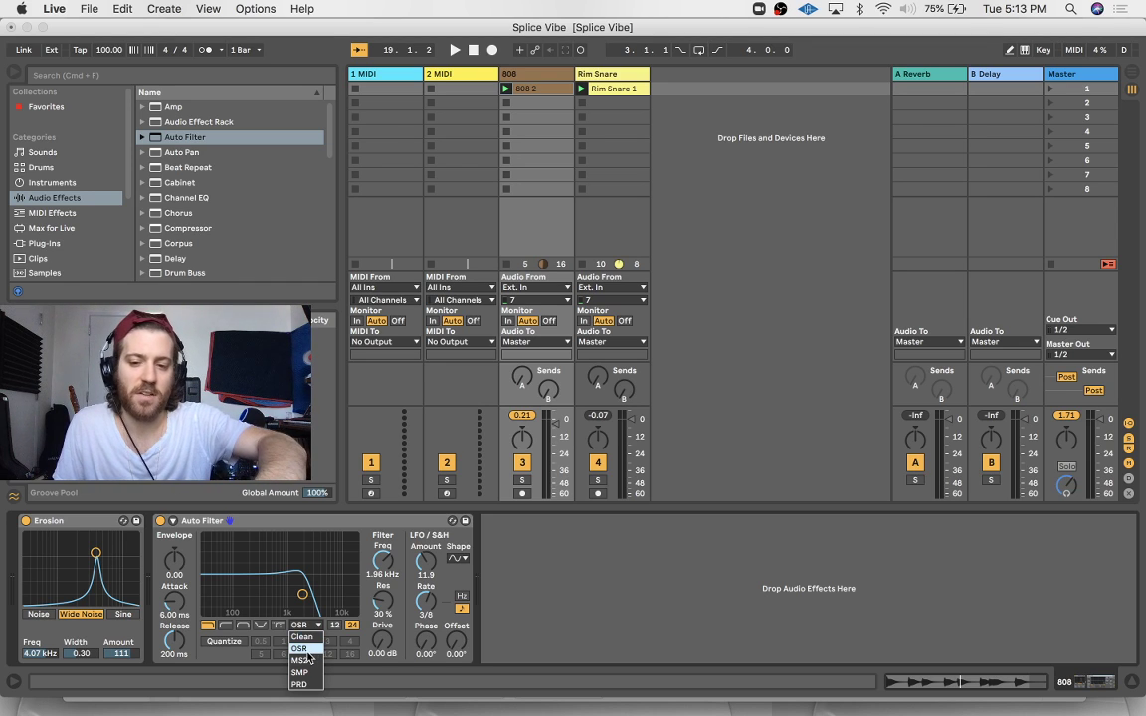
left_click(308, 655)
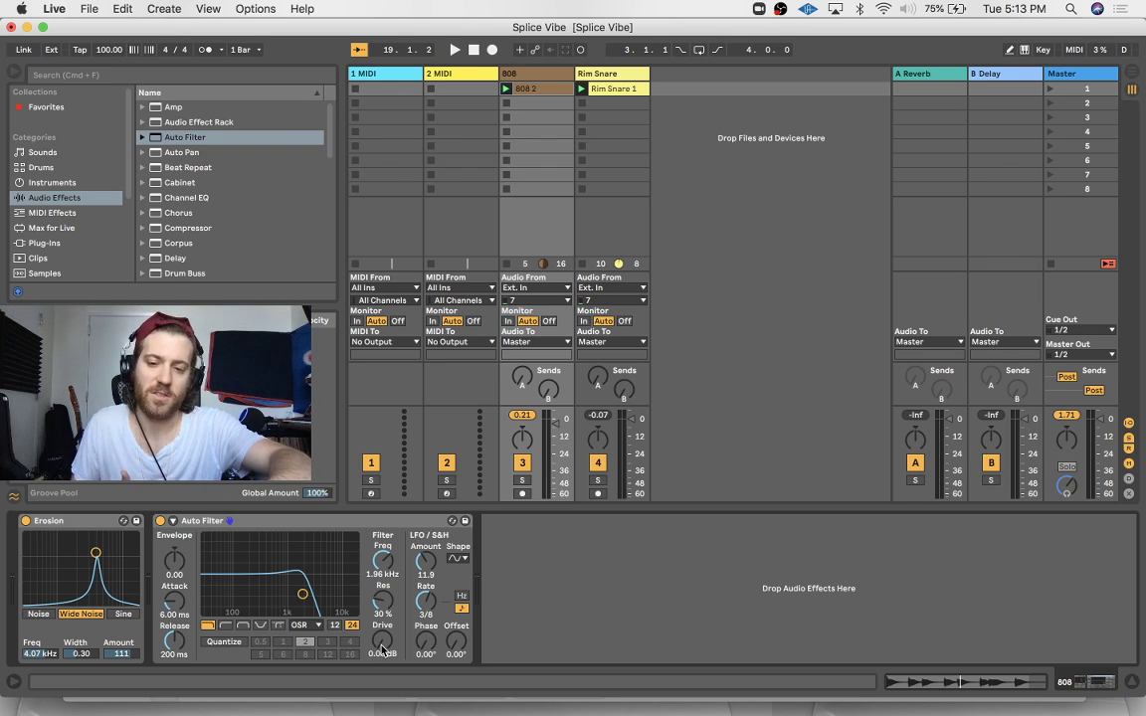
key("space")
left_click_drag(382, 647, 382, 579)
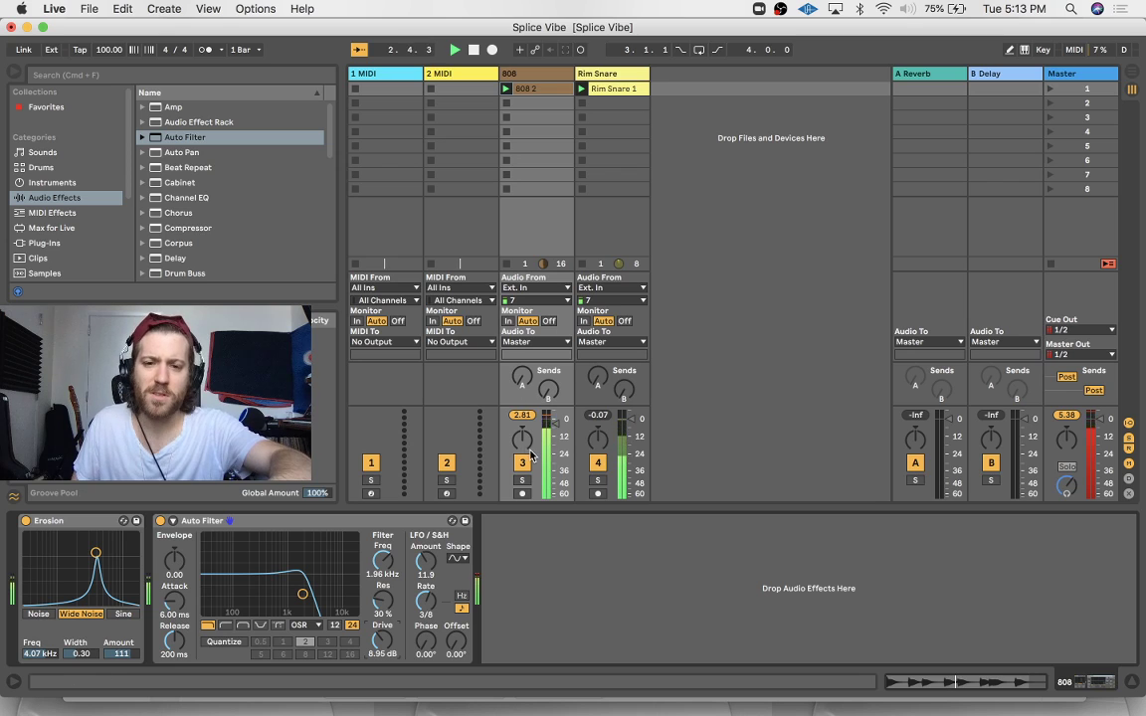
Lower the 808 track's volume slightly, raise its send to the A Reverb return, and audition the result
left_click_drag(556, 422, 556, 425)
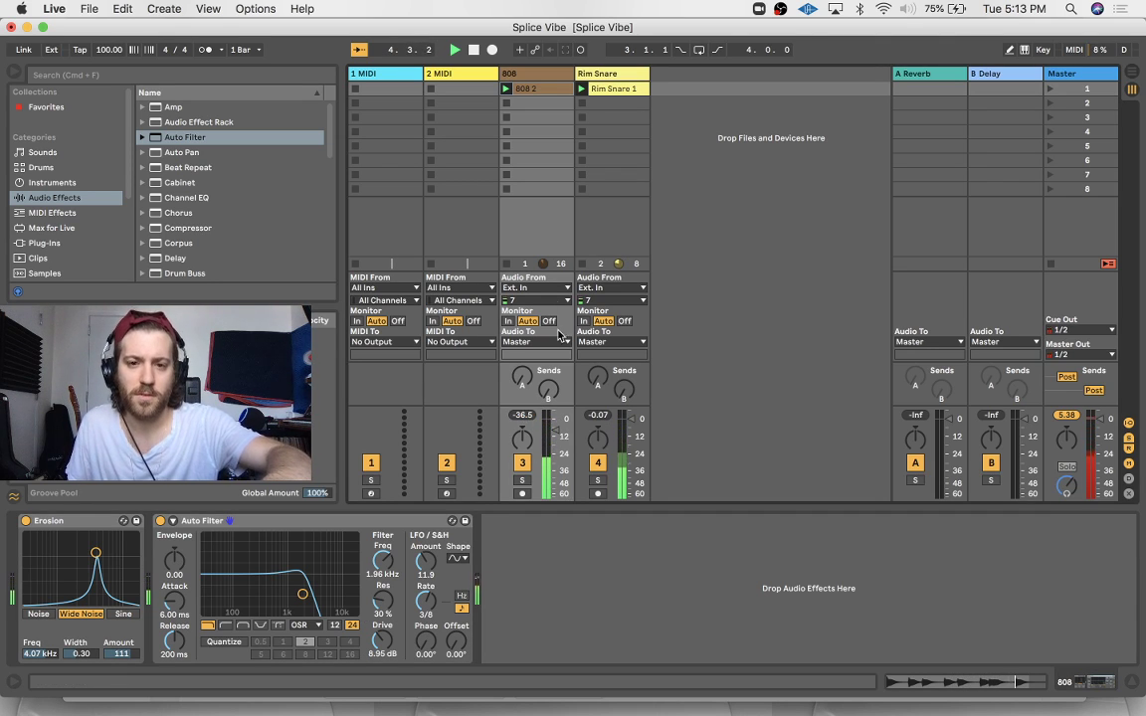
left_click_drag(522, 377, 522, 342)
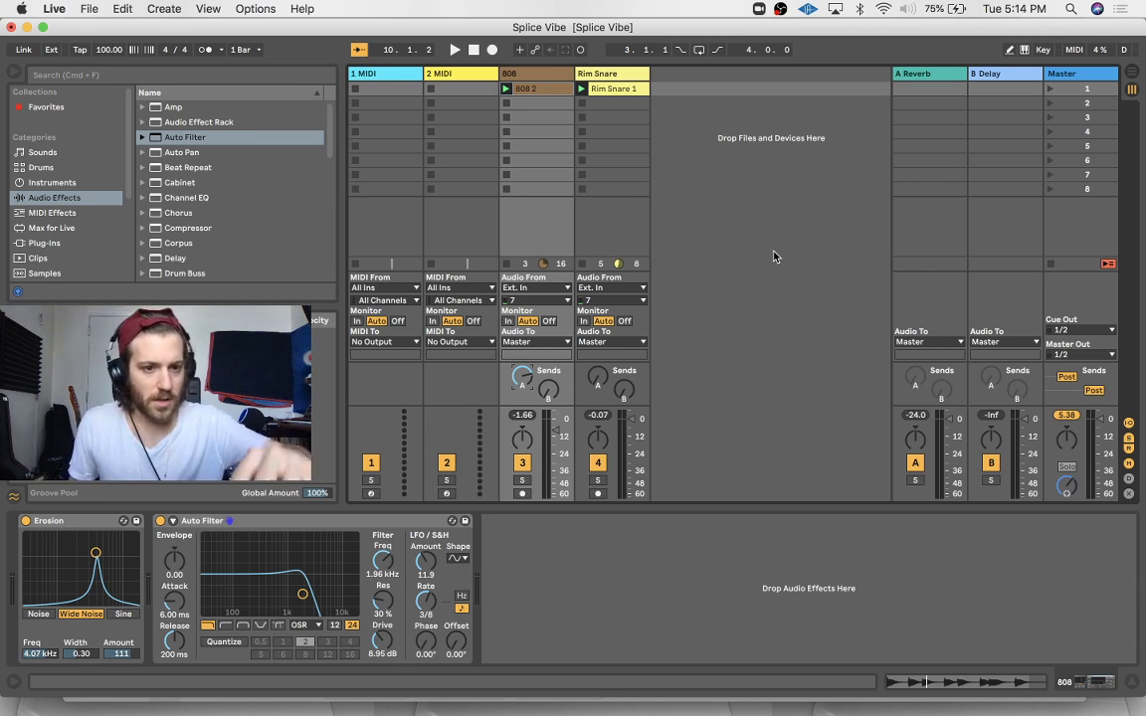
key("space")
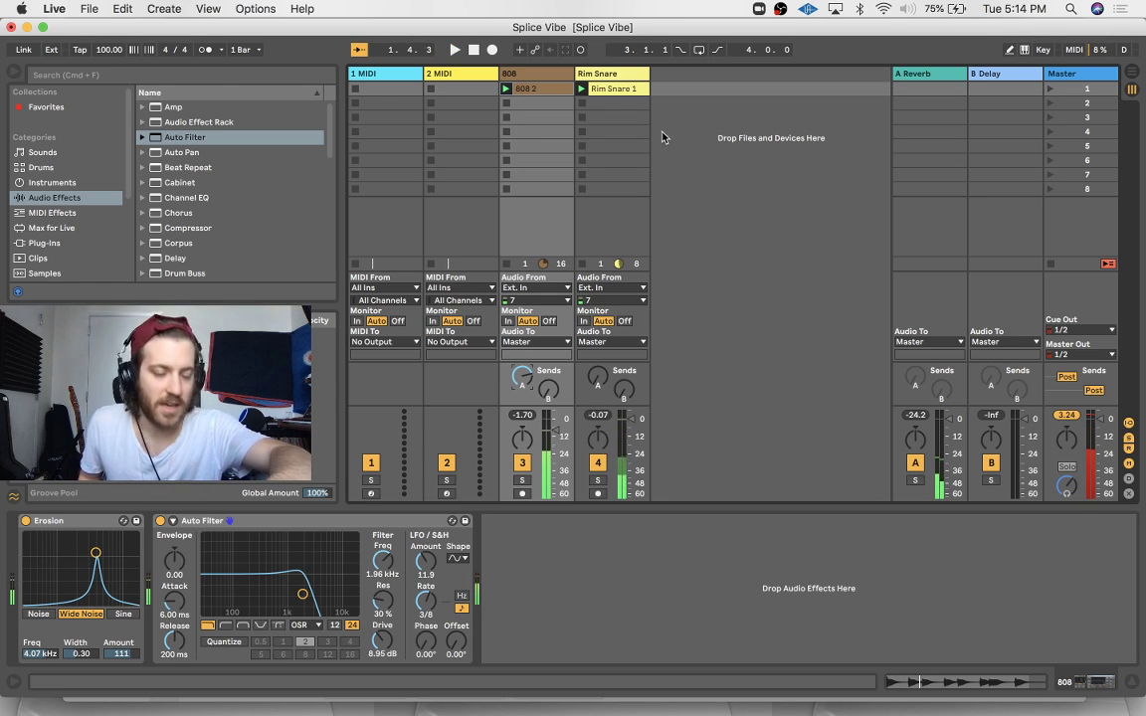
Try lowering the 808 and Rim Snare volumes together, with Rim Snare at -7.0 dB, undo it and play the session
left_click(615, 74)
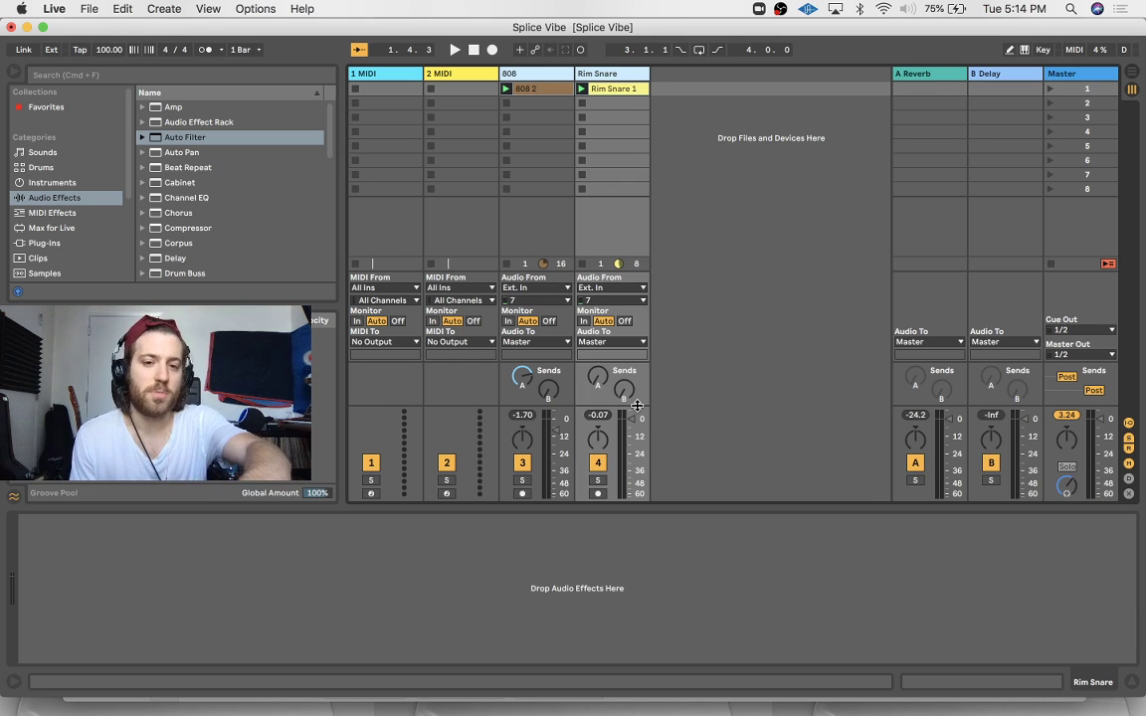
left_click_drag(636, 406, 632, 434)
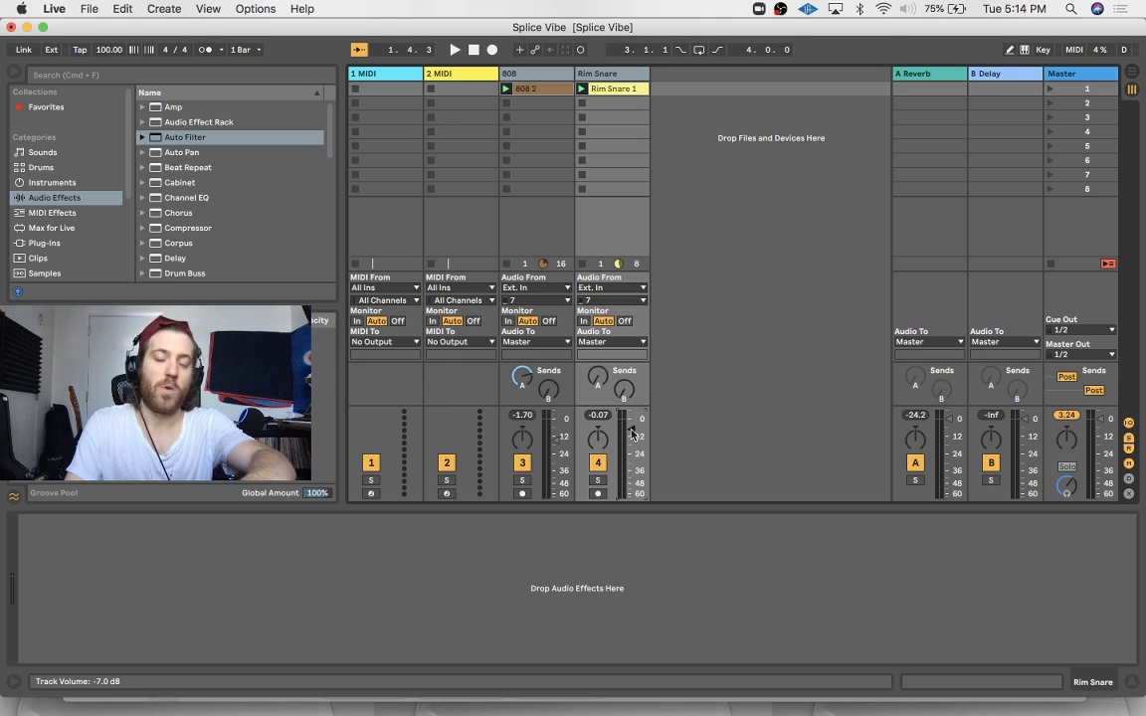
key("super+z")
key("space")
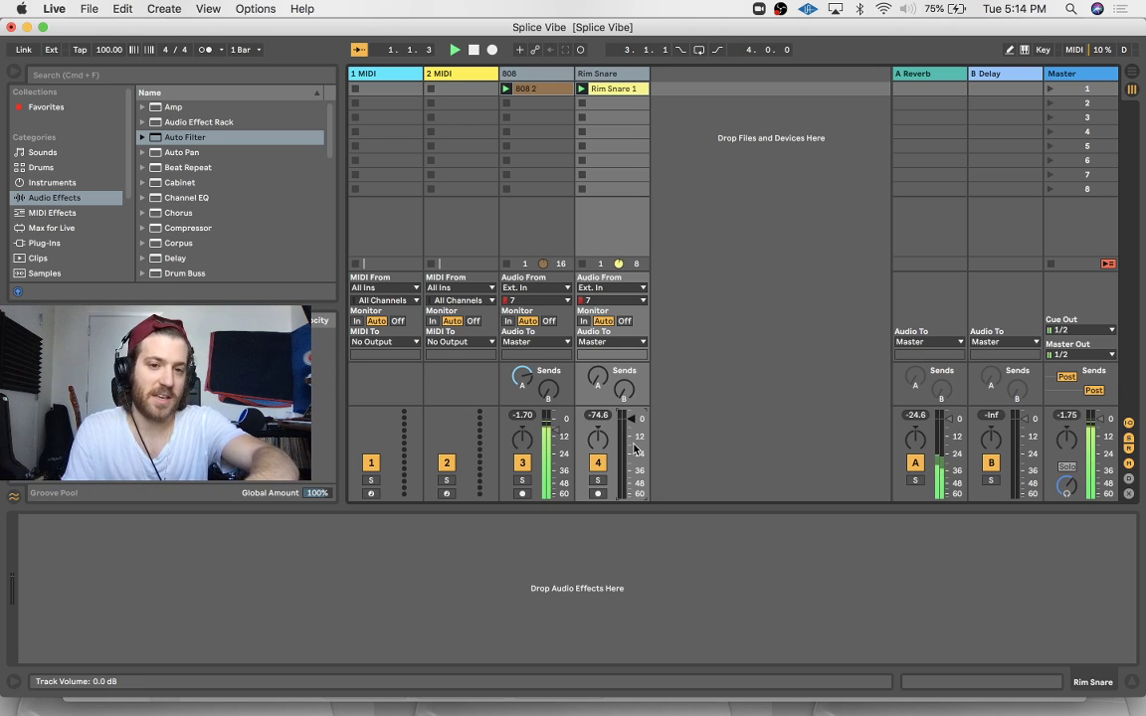
Lower the Rim Snare track's volume to -7.5 dB during playback, reset the Master peak level and stop the session
left_click_drag(632, 419, 632, 431)
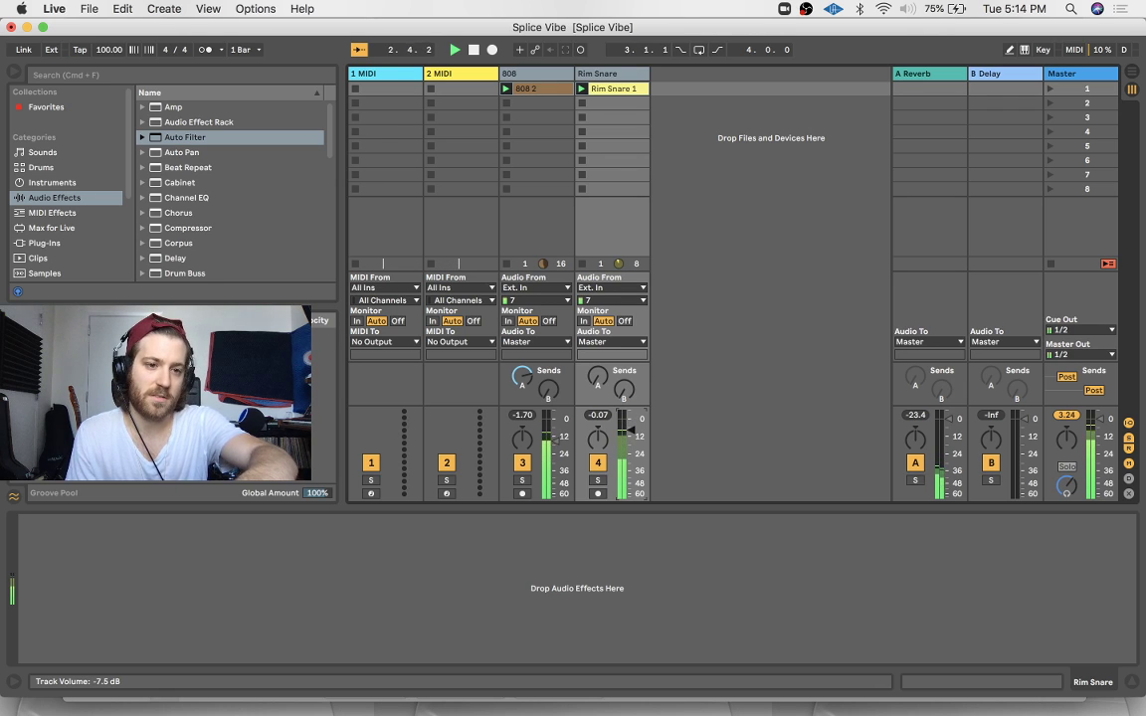
left_click(1065, 415)
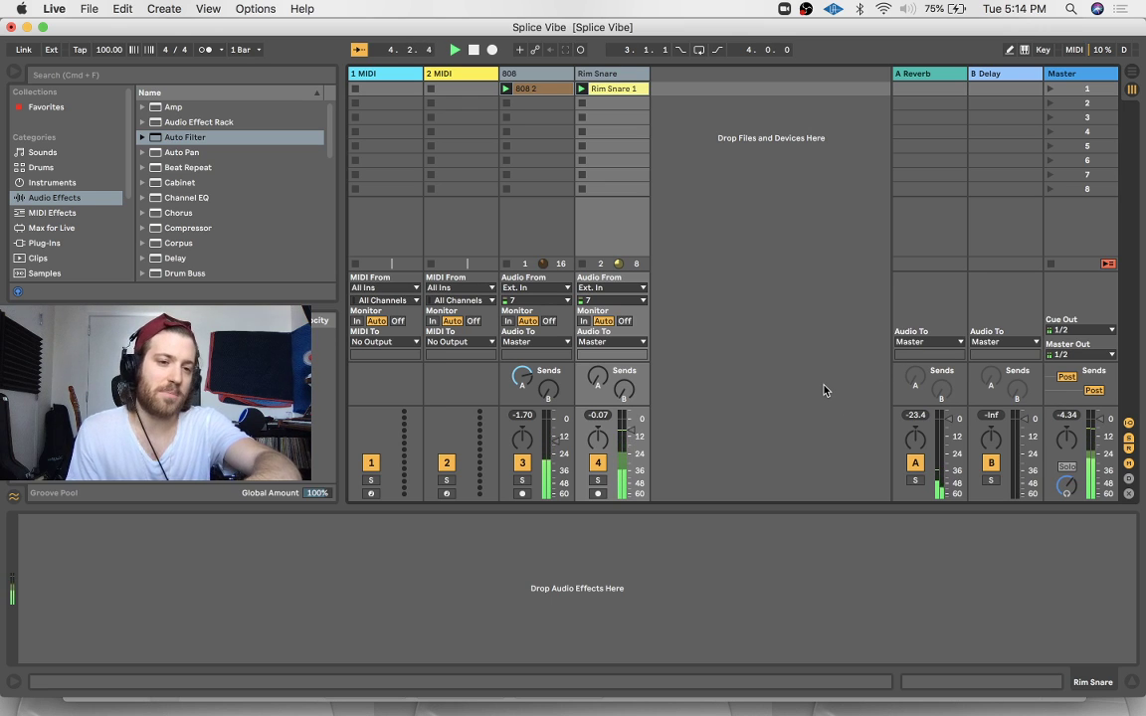
key("space")
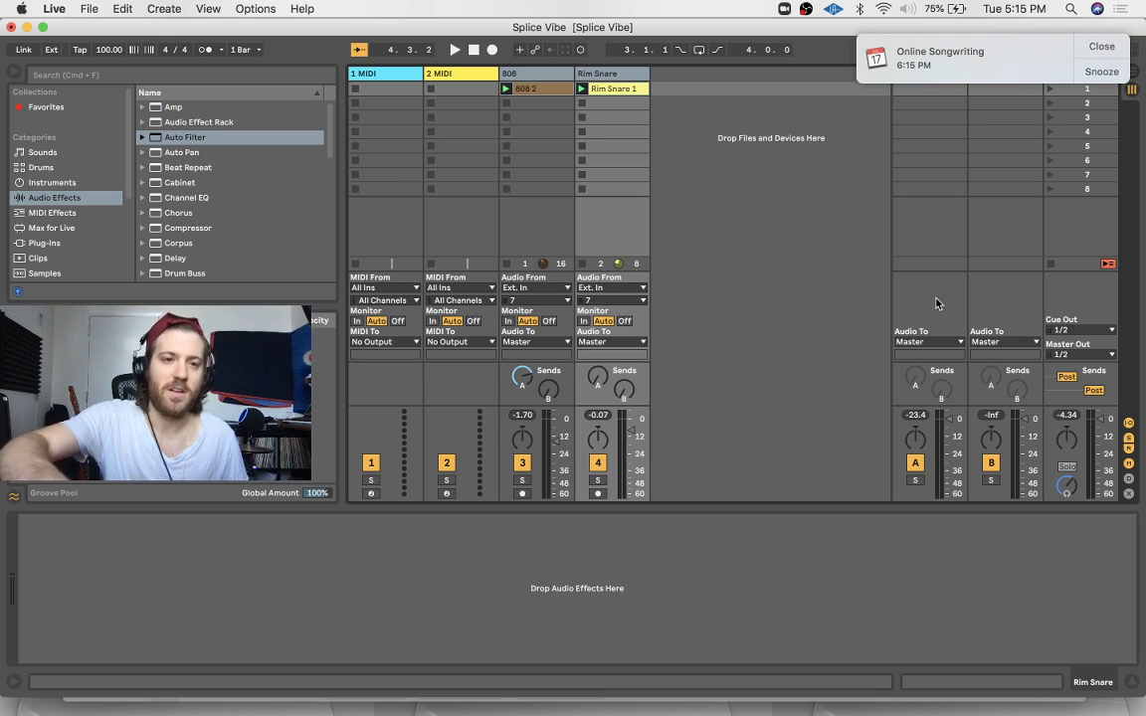
left_click(1100, 52)
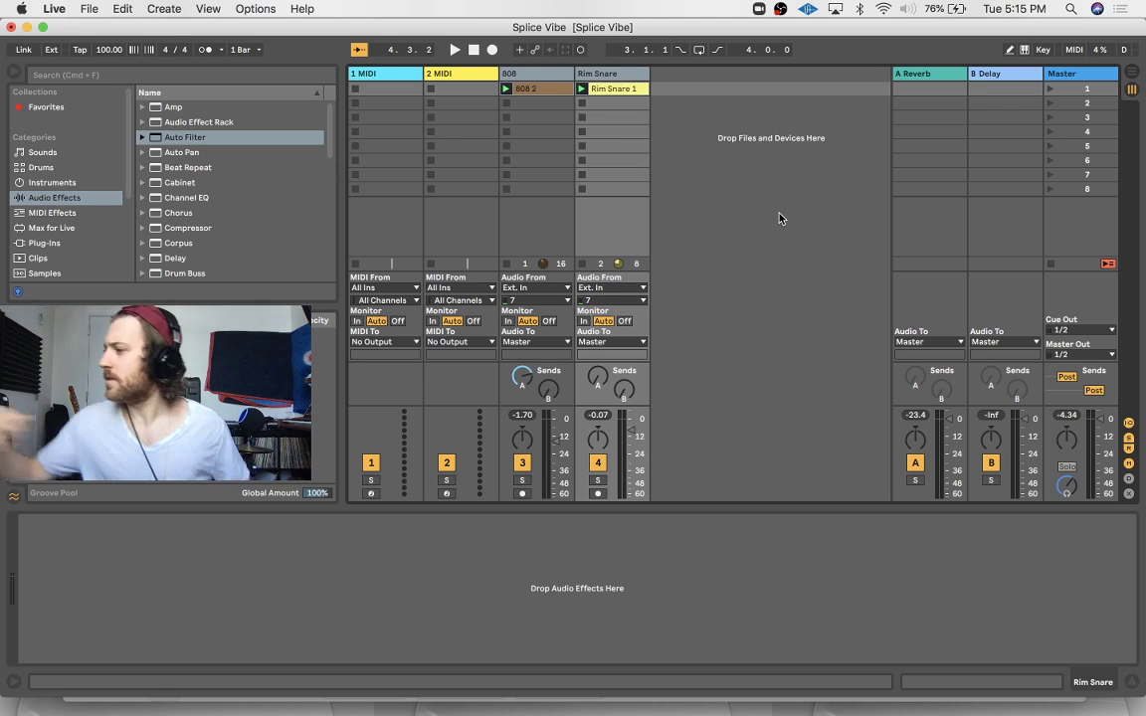
Add an audio track after Rim Snare, set its external input to channel 9 and arm it for recording
left_click(657, 129)
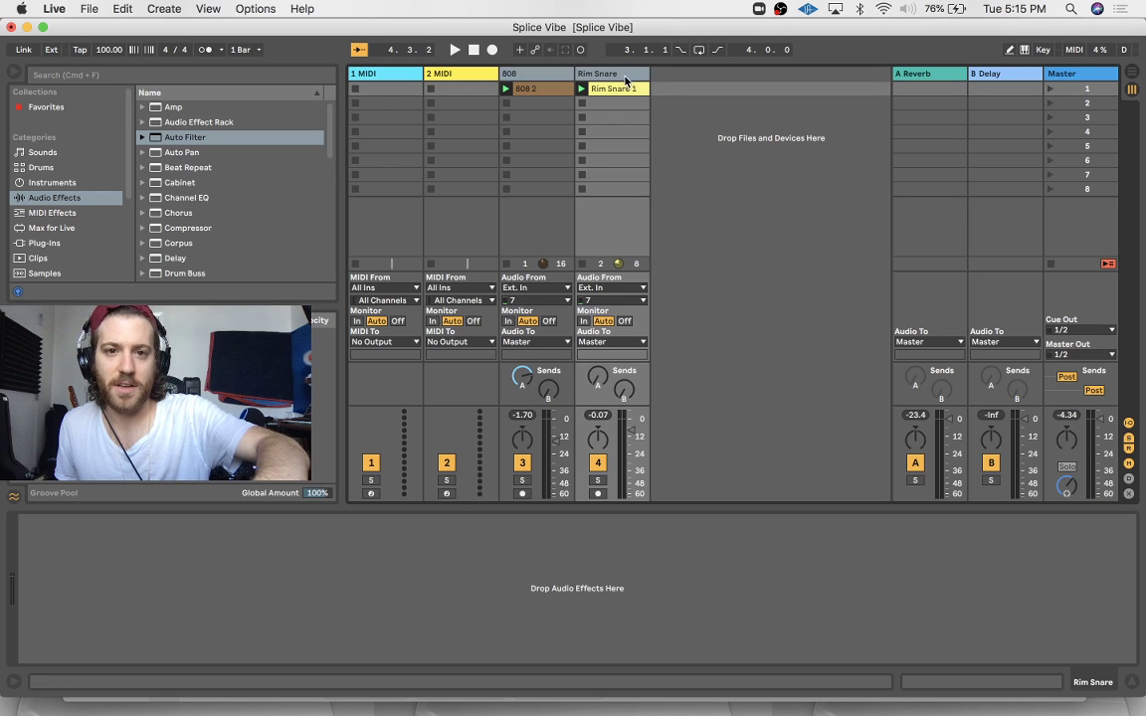
key("super+t")
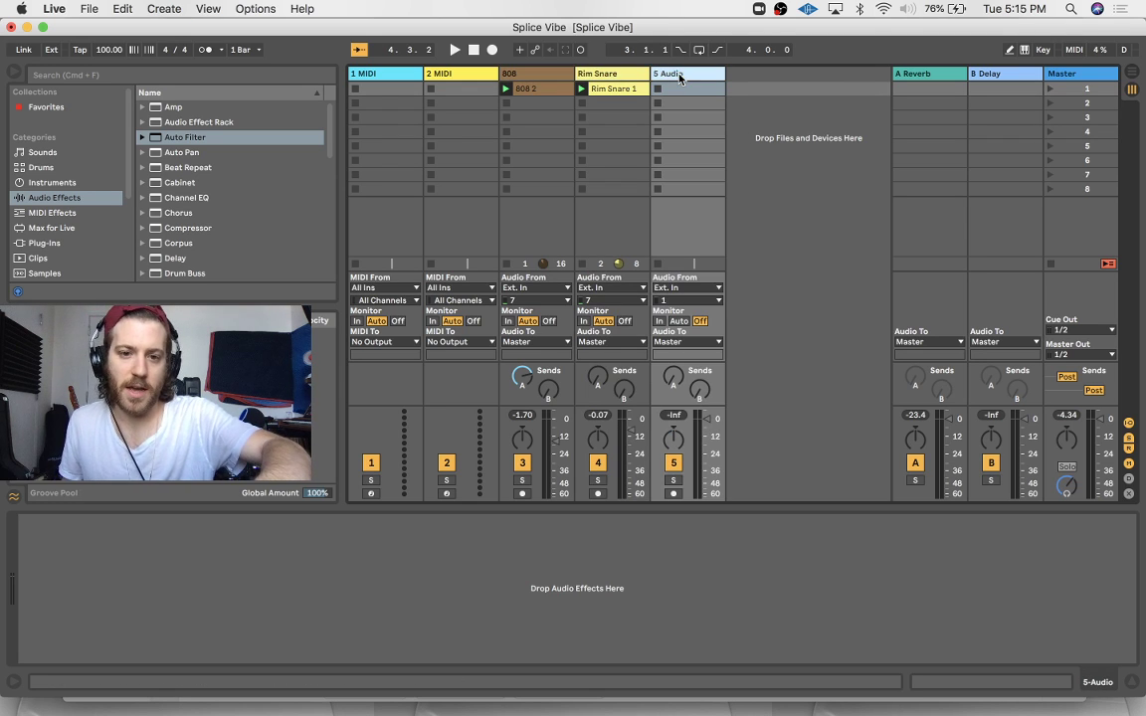
left_click(689, 300)
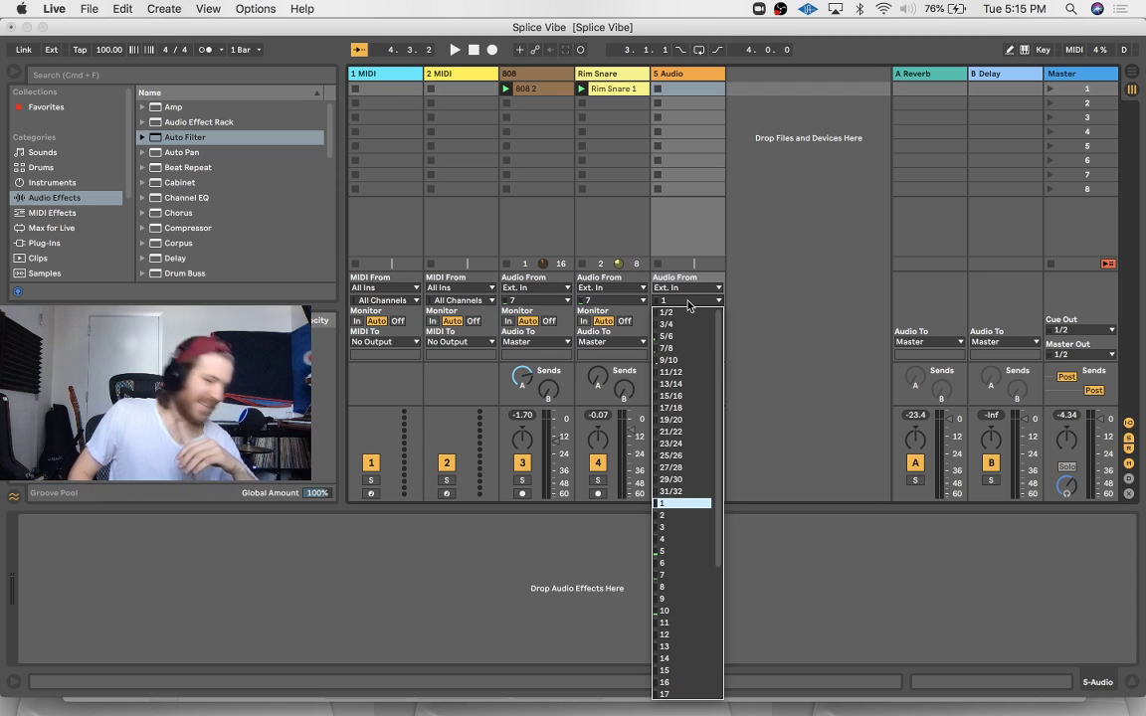
left_click(664, 599)
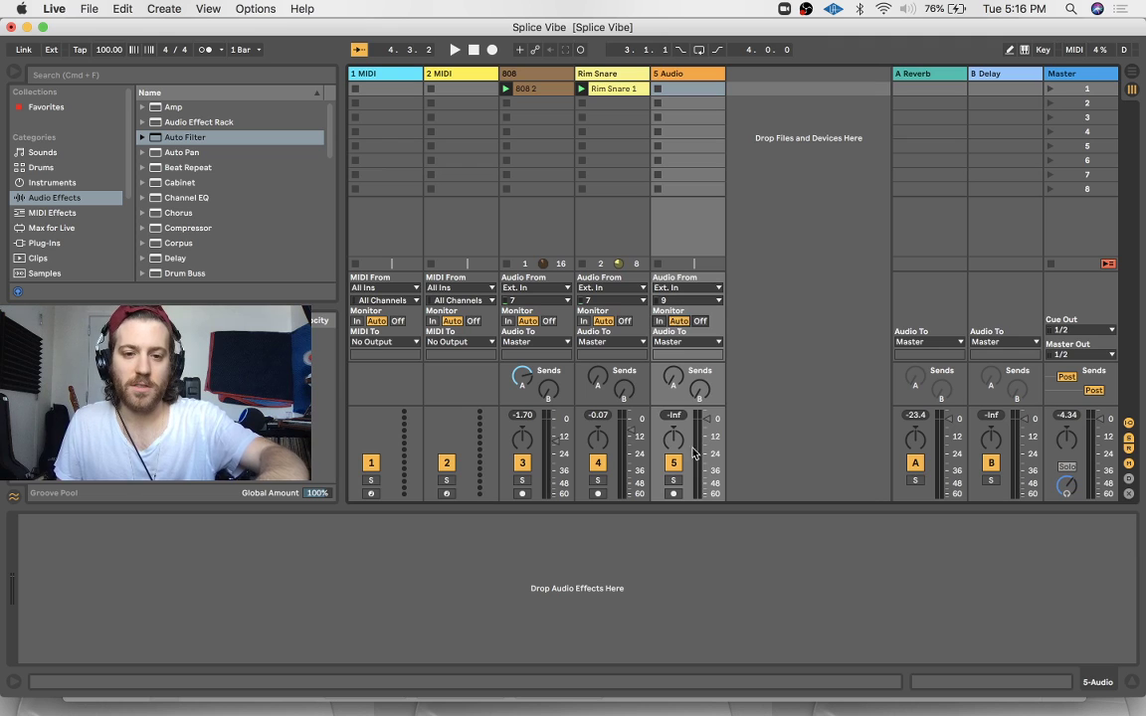
left_click(674, 494)
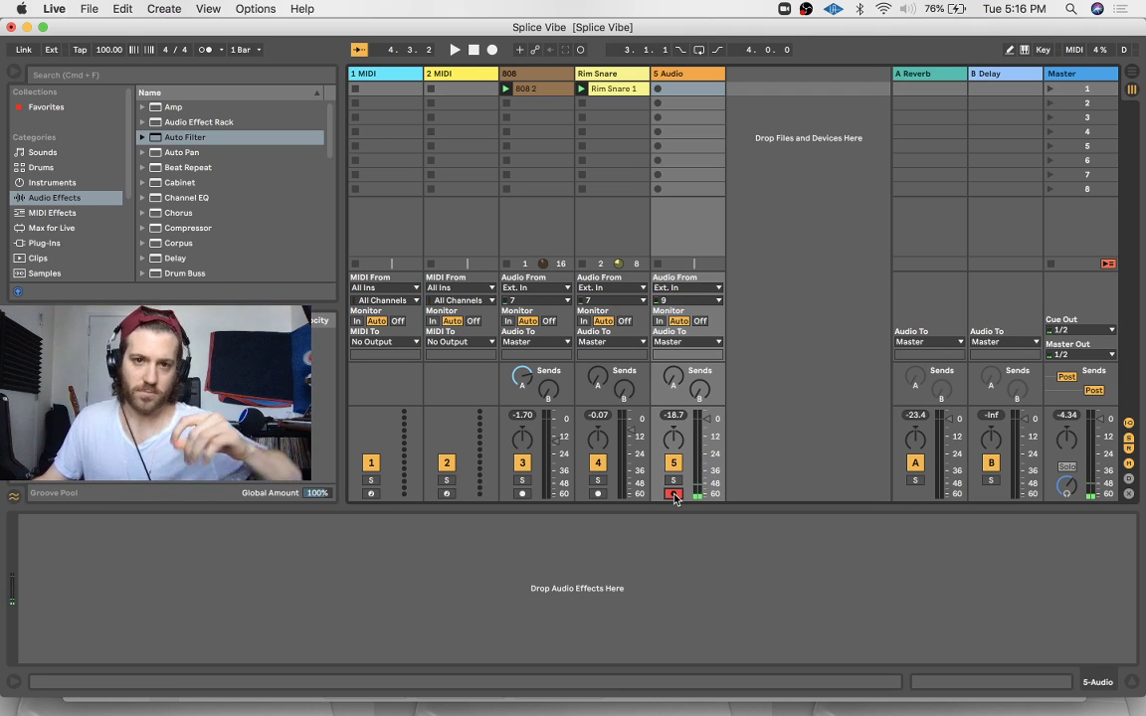
Find the External Instrument device, load it on a new MIDI track and deactivate the 5 Audio track
left_click(71, 169)
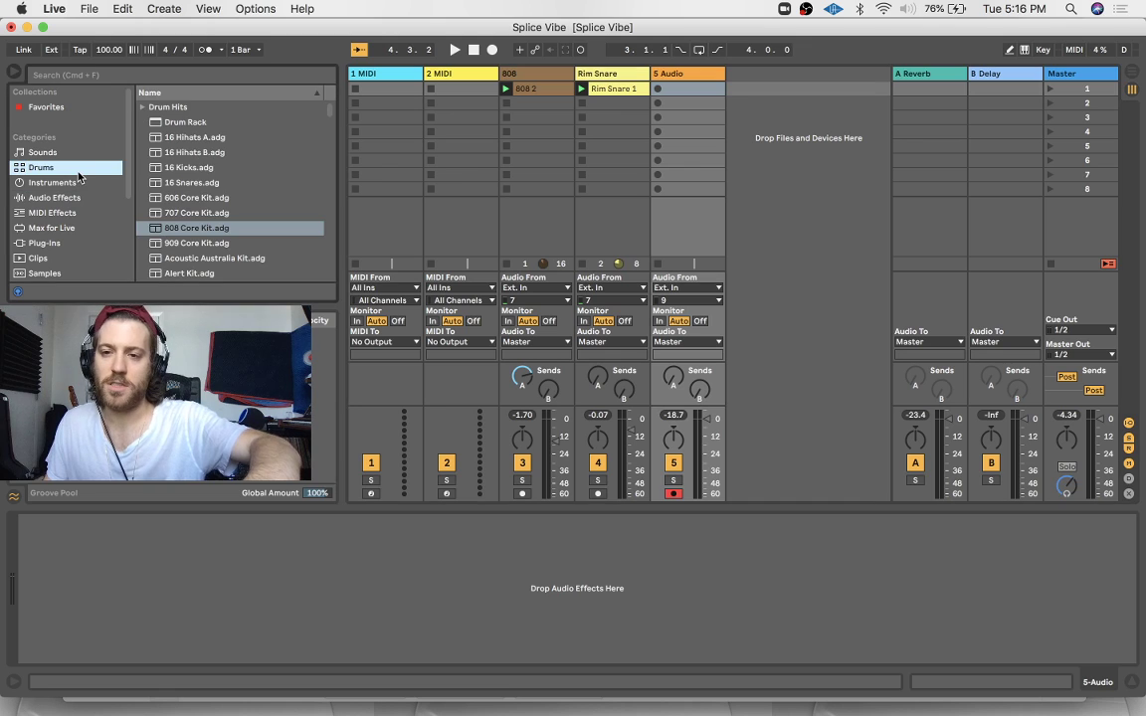
left_click(78, 200)
left_click(67, 226)
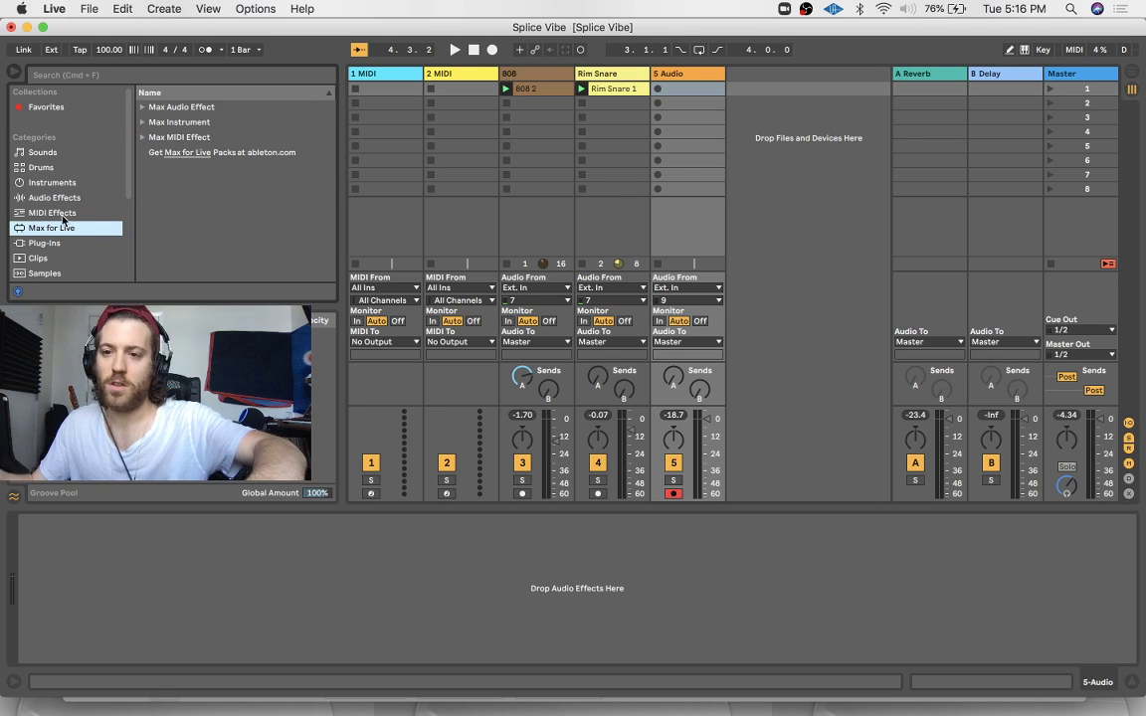
left_click(67, 213)
left_click(73, 198)
left_click(65, 182)
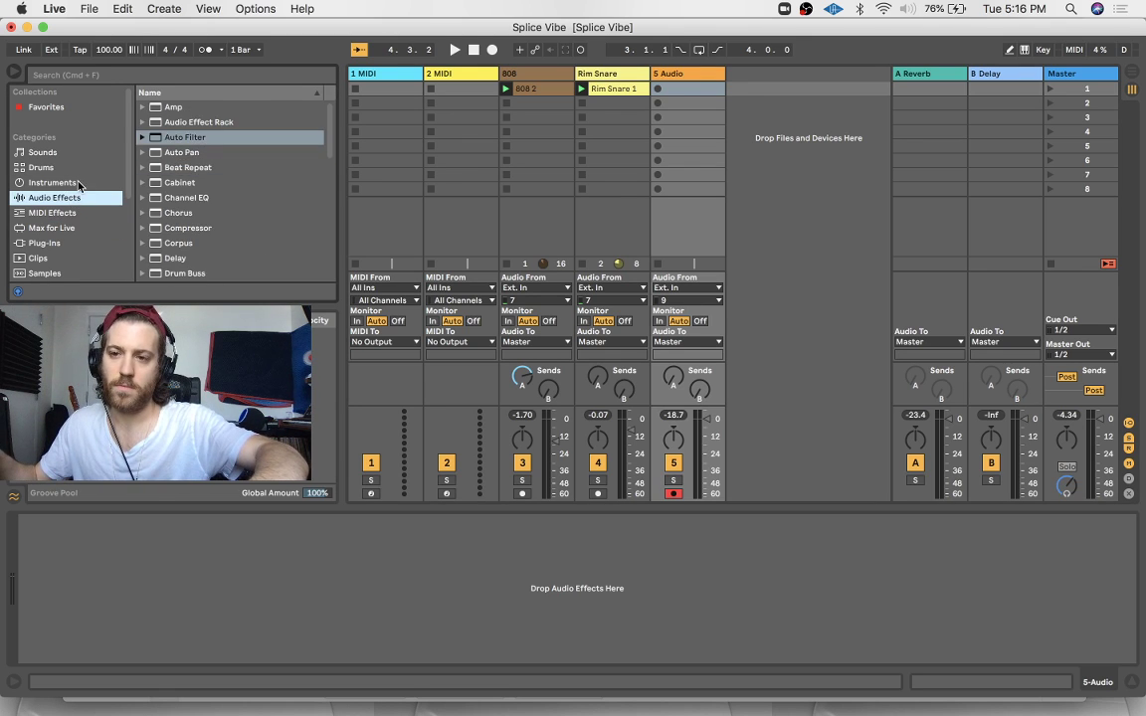
left_click_drag(205, 170, 797, 110)
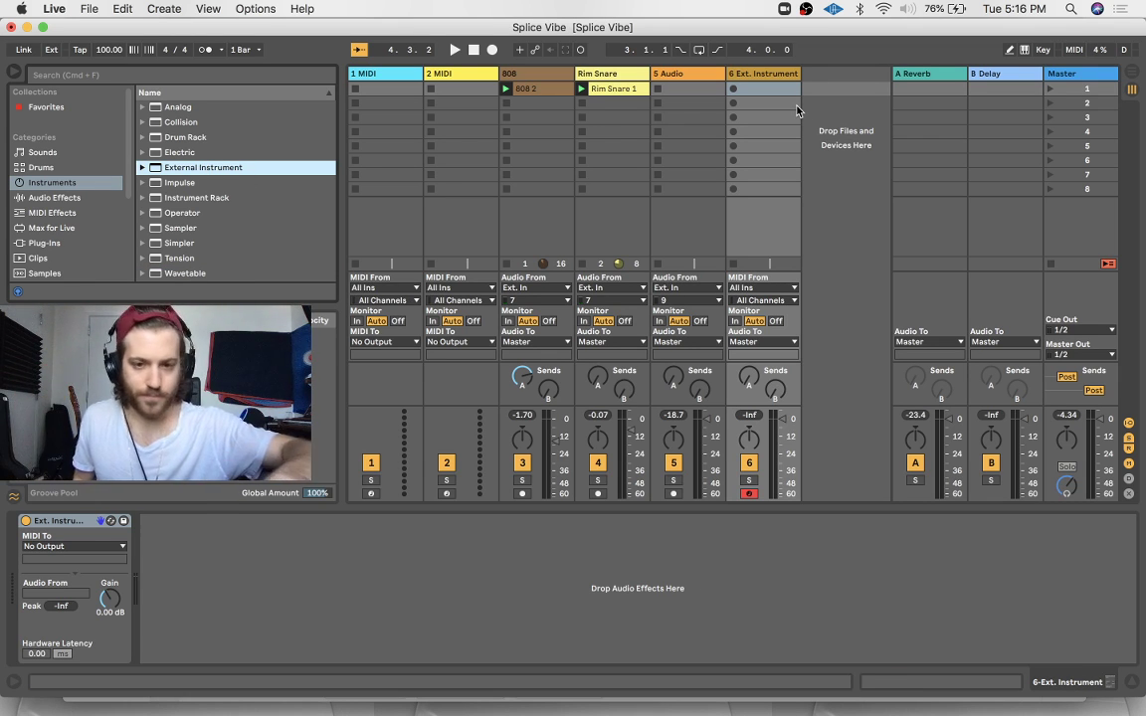
left_click(675, 464)
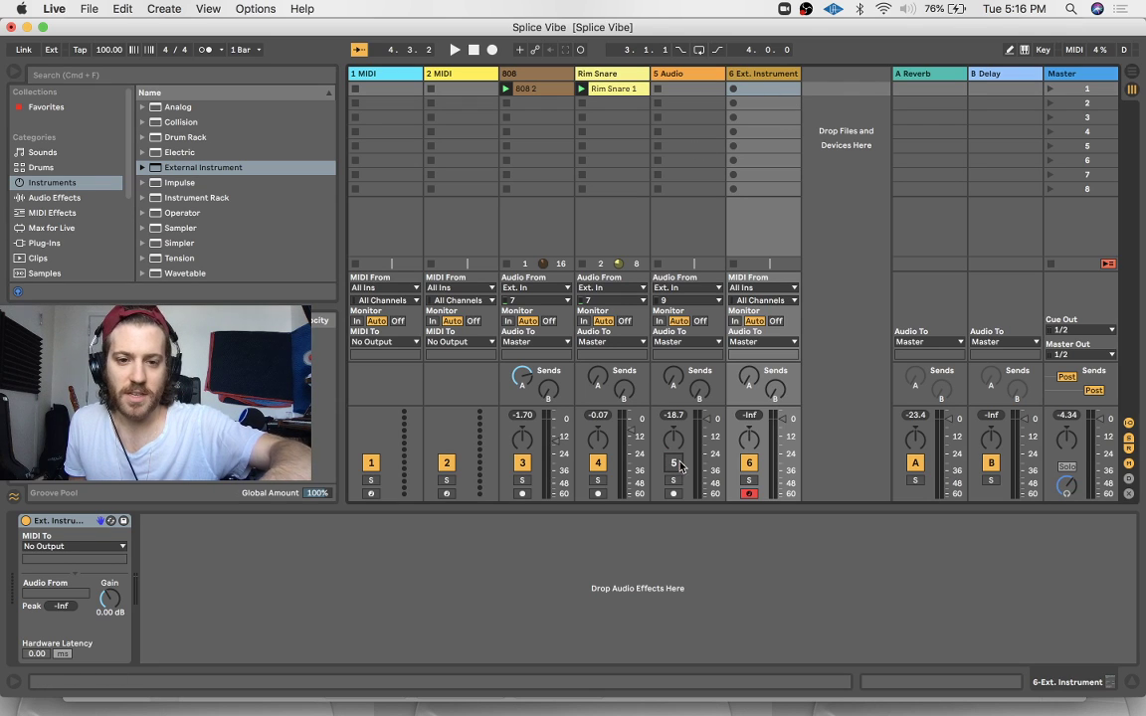
Route the External Instrument's MIDI to Express 128 (Port 1), Ch. 4, and take its audio from input 9
left_click(103, 546)
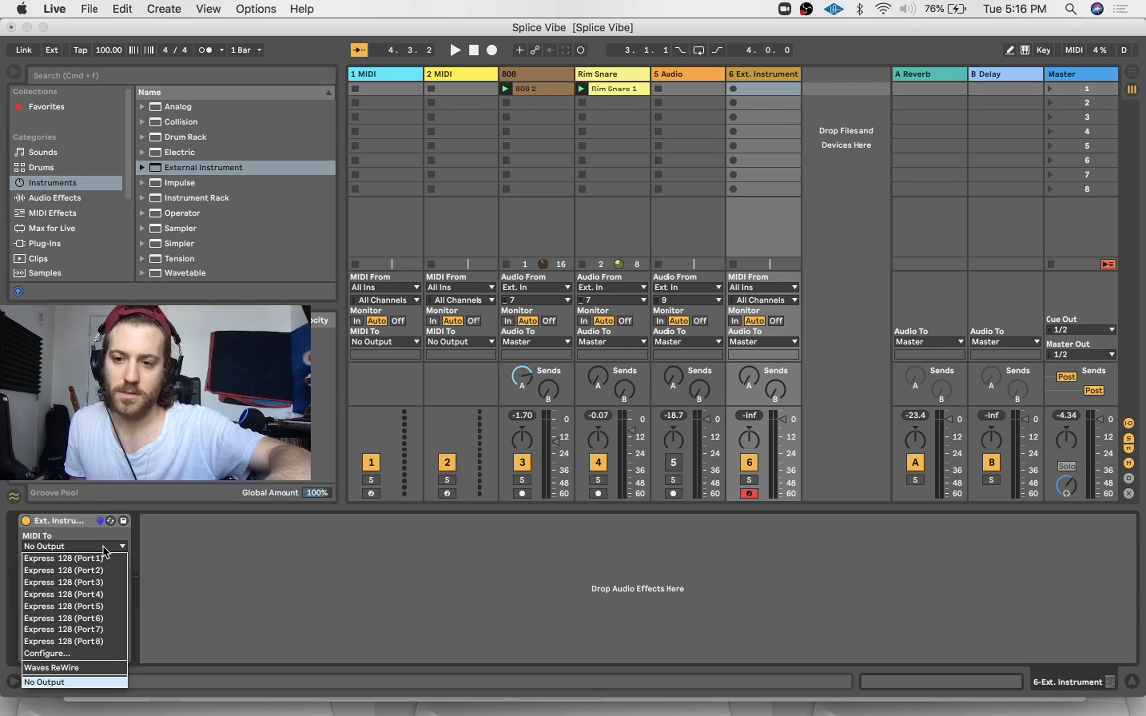
left_click(104, 558)
left_click(89, 559)
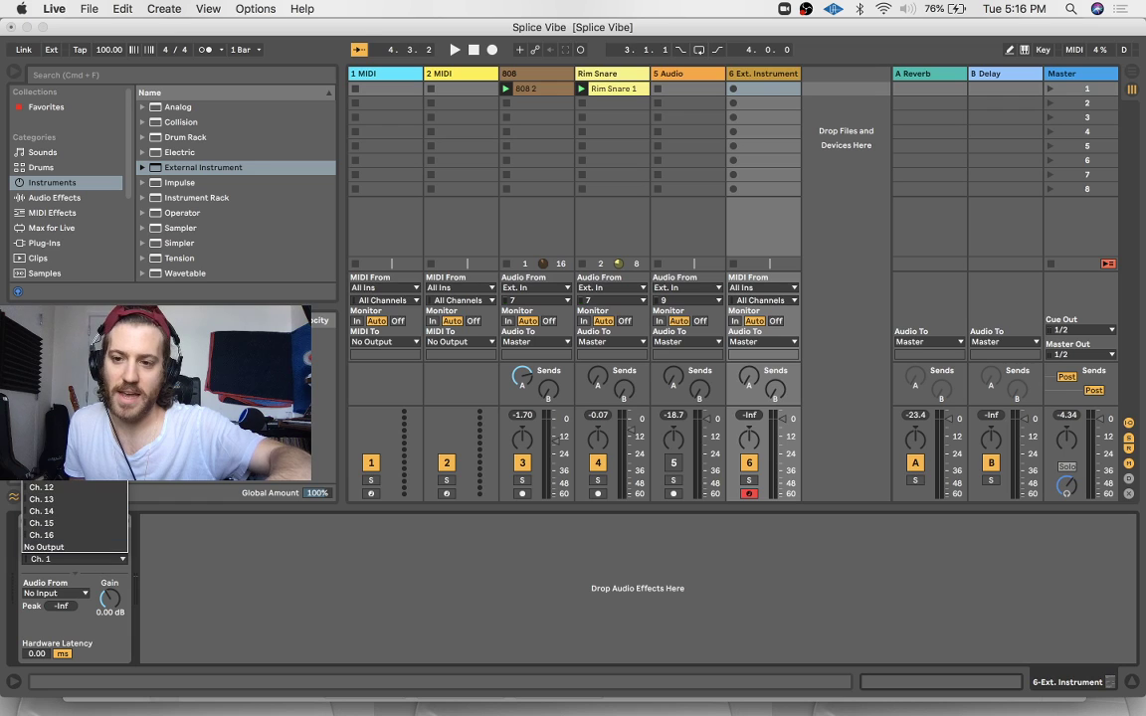
left_click(59, 392)
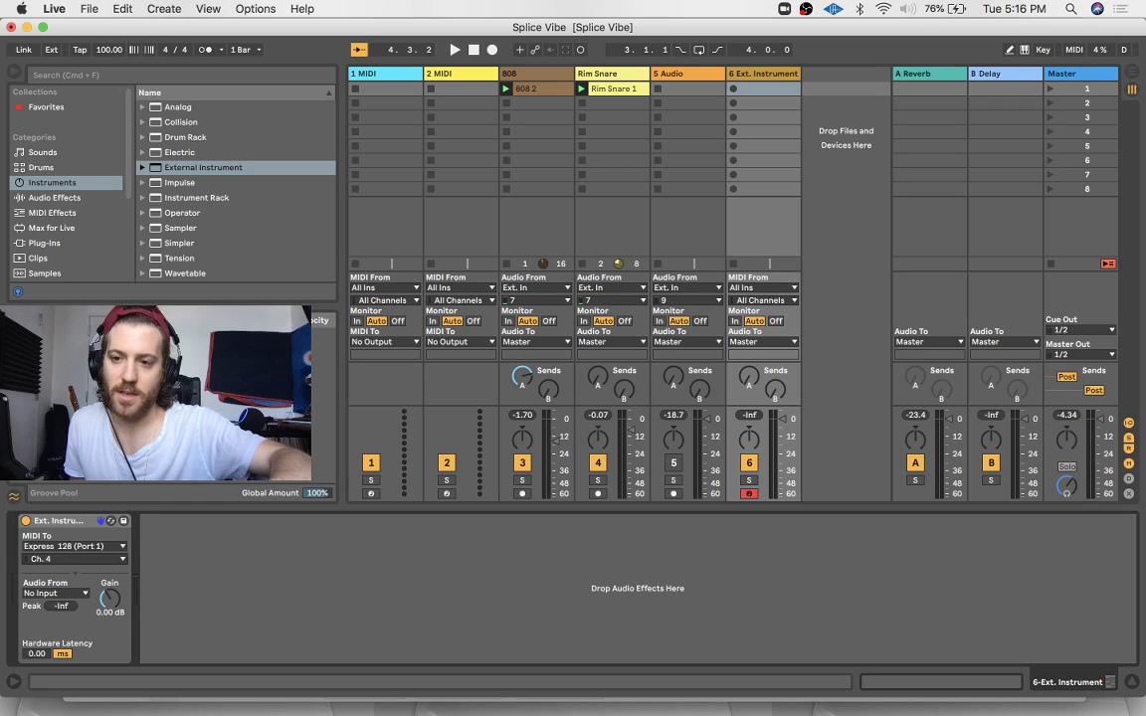
left_click(73, 594)
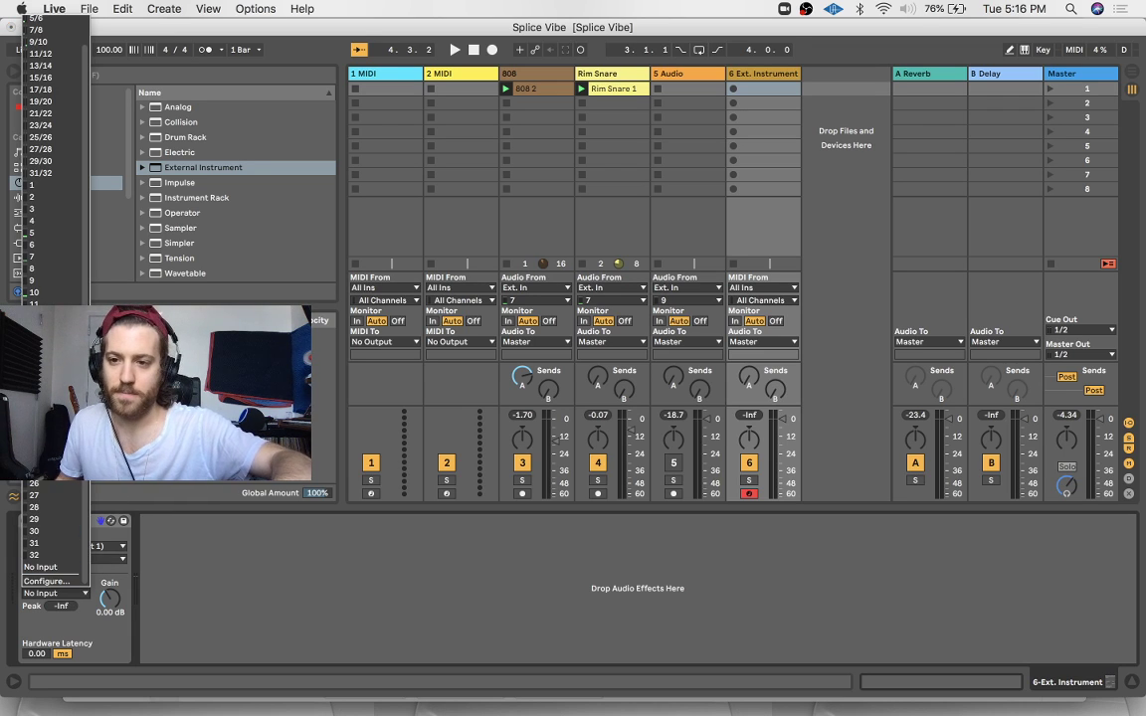
left_click(43, 281)
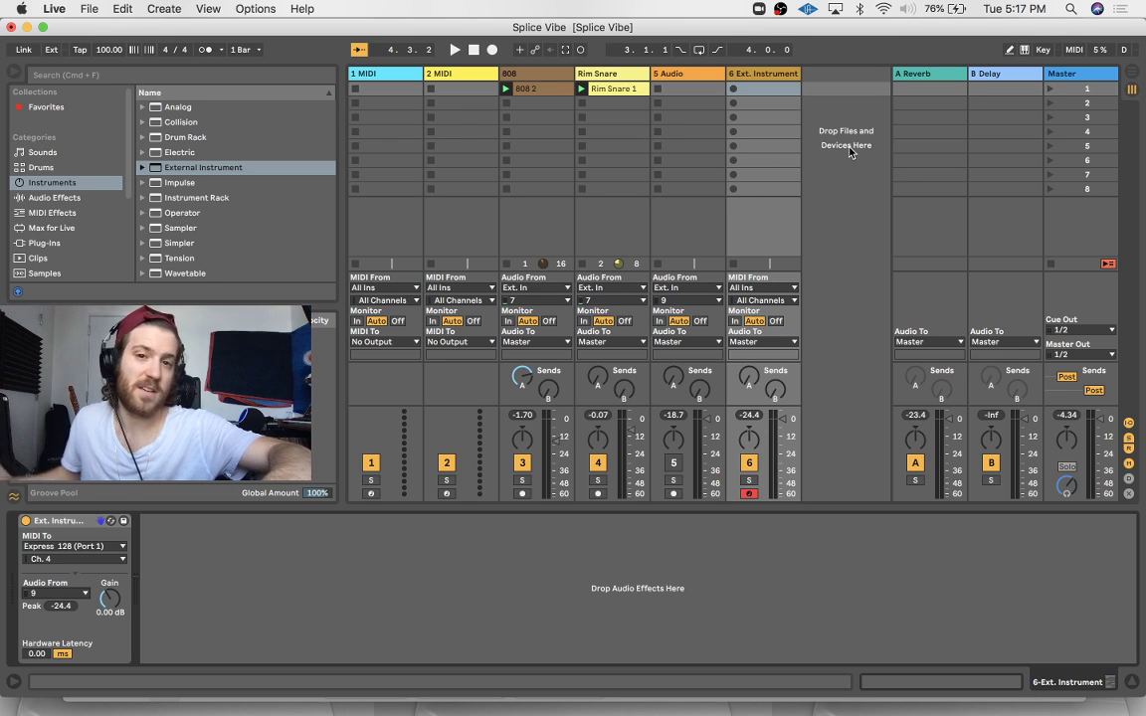
Play the session and record a four-bar chord clip in the Ext. Instrument track's first slot
key("space")
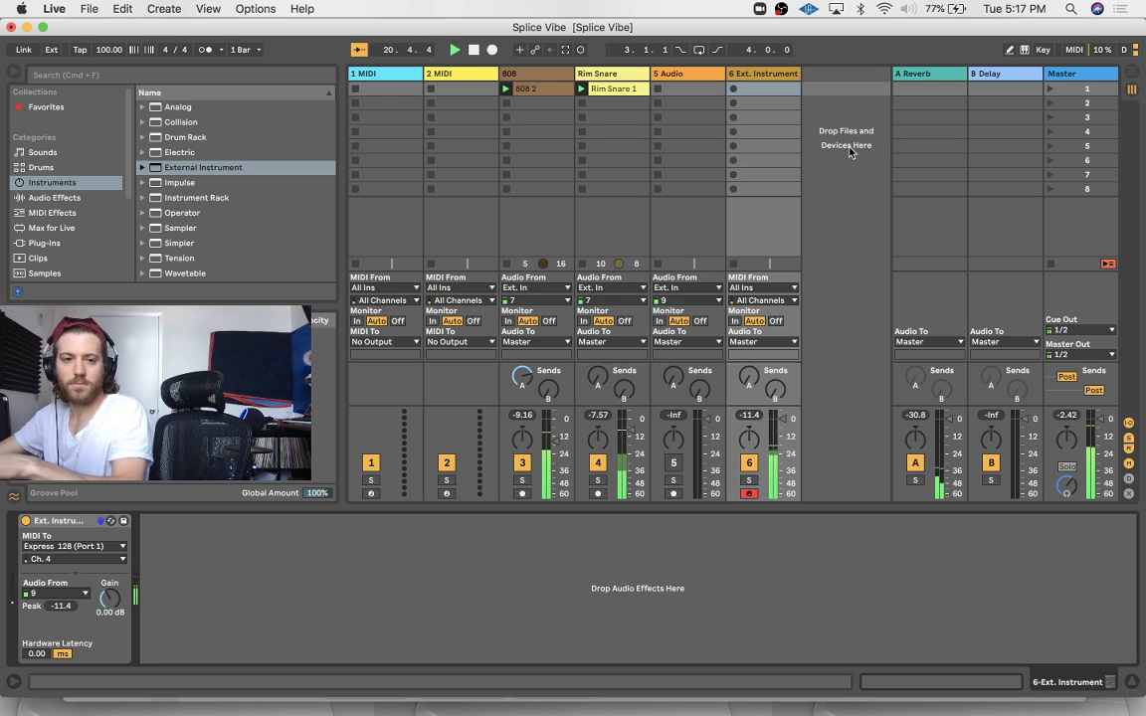
left_click(733, 91)
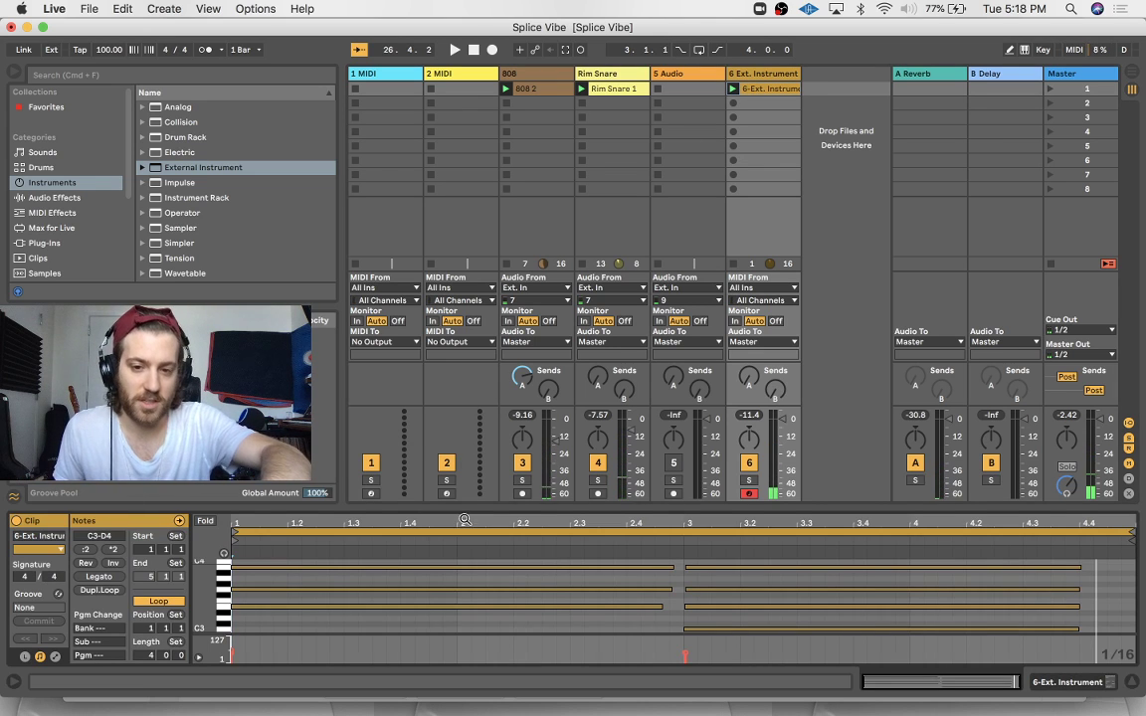
Lengthen the second chord's notes almost to the end of bar 4, and extend the first chord's D4 and E3 notes to about 2.4.4
left_click_drag(470, 503, 517, 231)
scroll(595, 357, "up", 3)
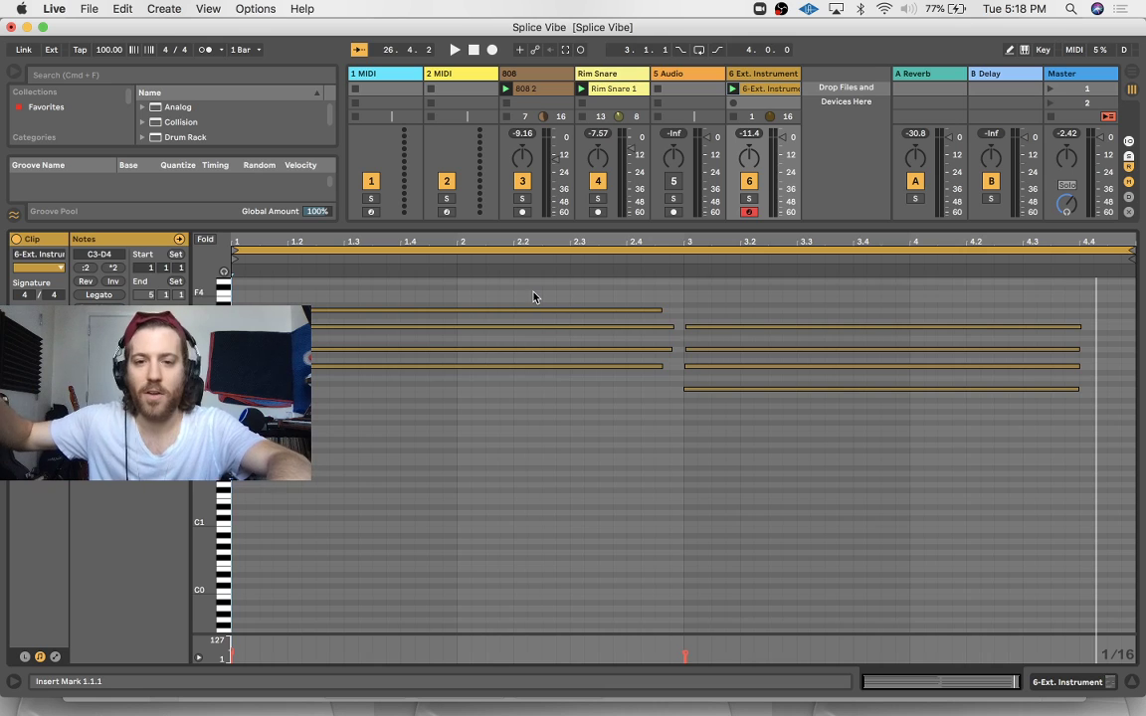
left_click_drag(534, 290, 810, 439)
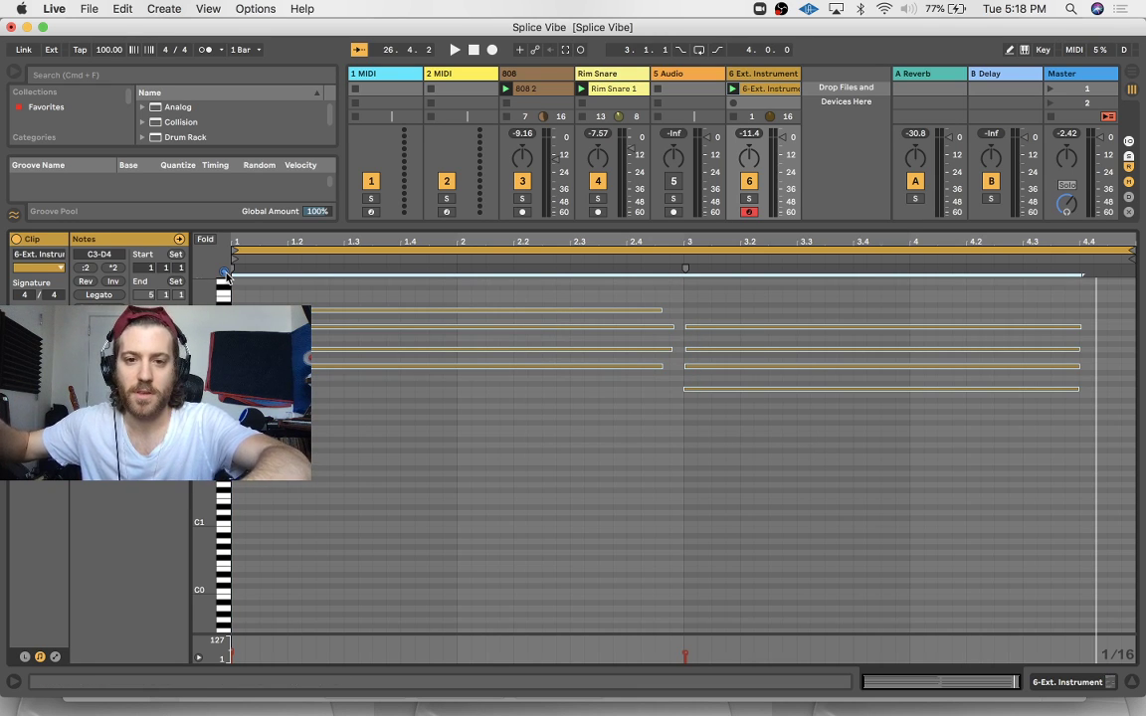
left_click_drag(923, 296, 936, 421)
left_click_drag(1078, 326, 1122, 326)
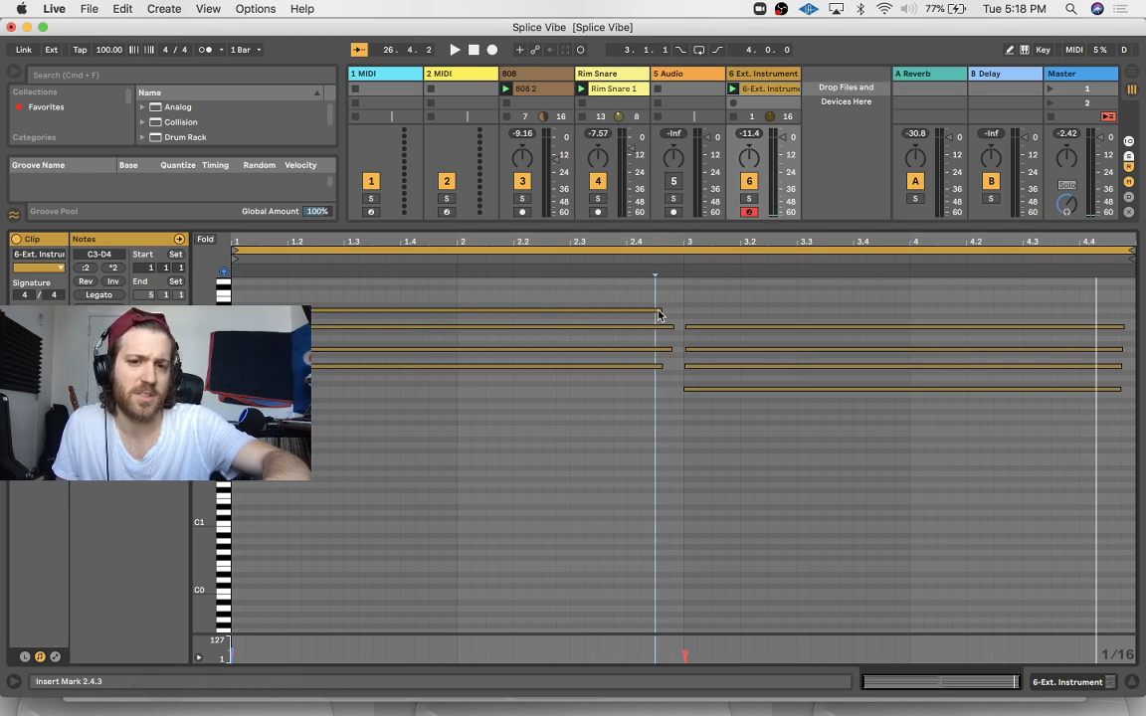
left_click_drag(658, 310, 672, 309)
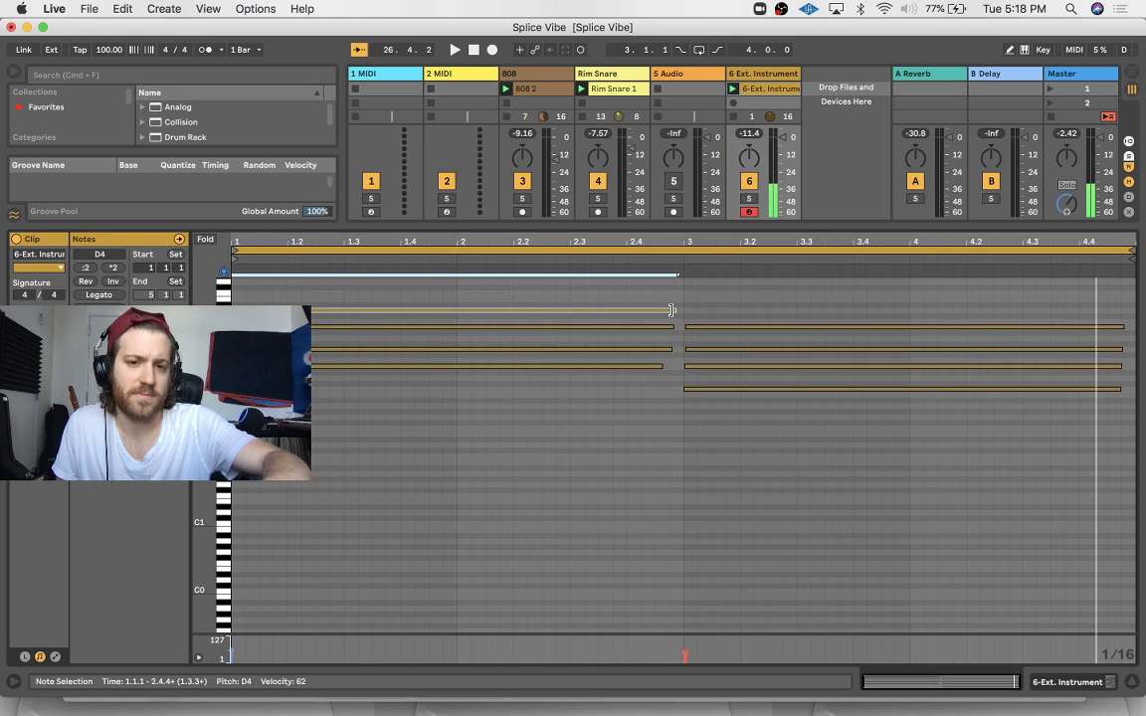
left_click(666, 366)
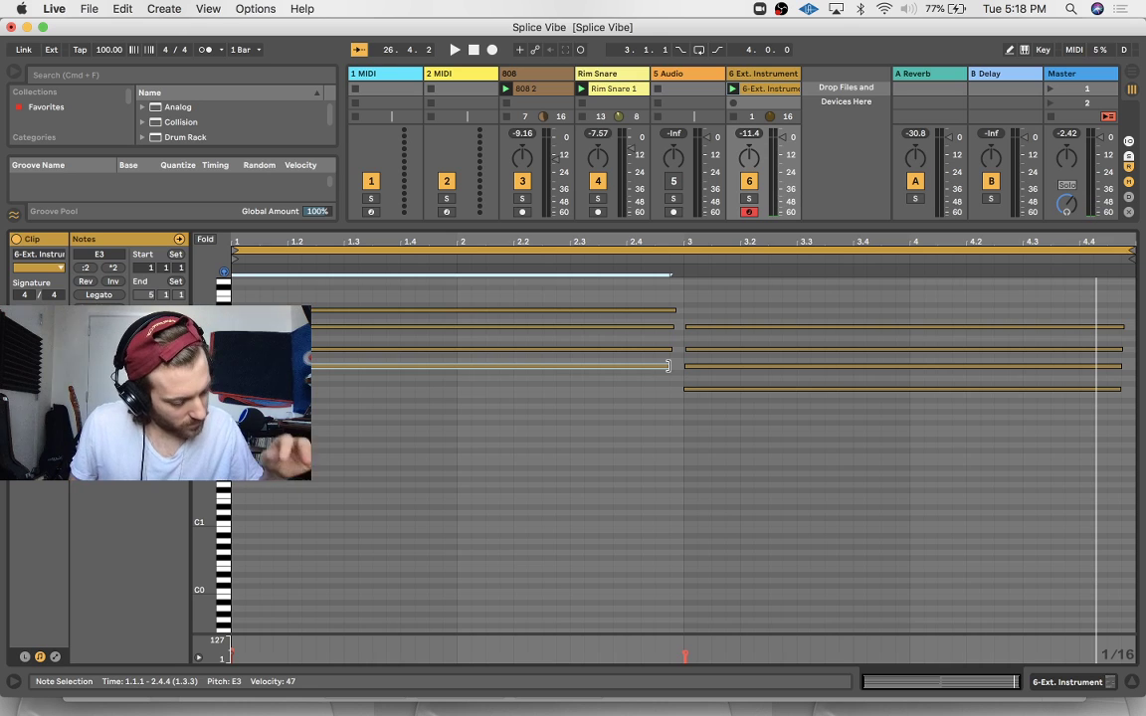
Play the session to audition the edited chord clip, and close the clip's note editor
key("space")
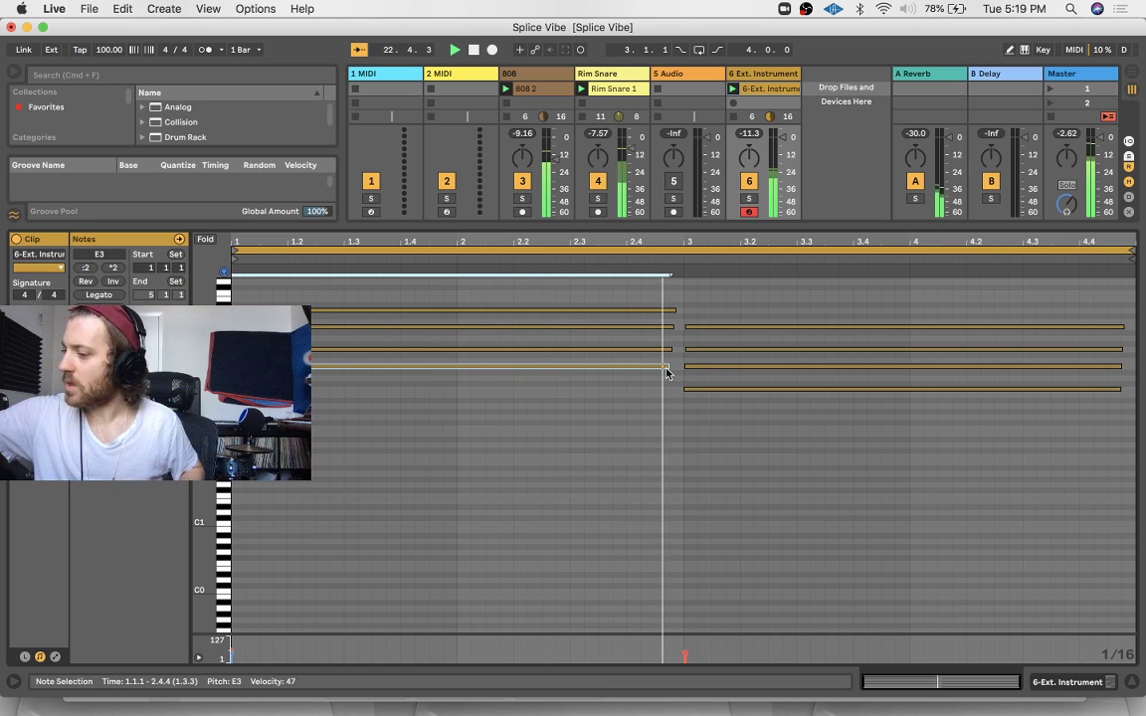
left_click(655, 416)
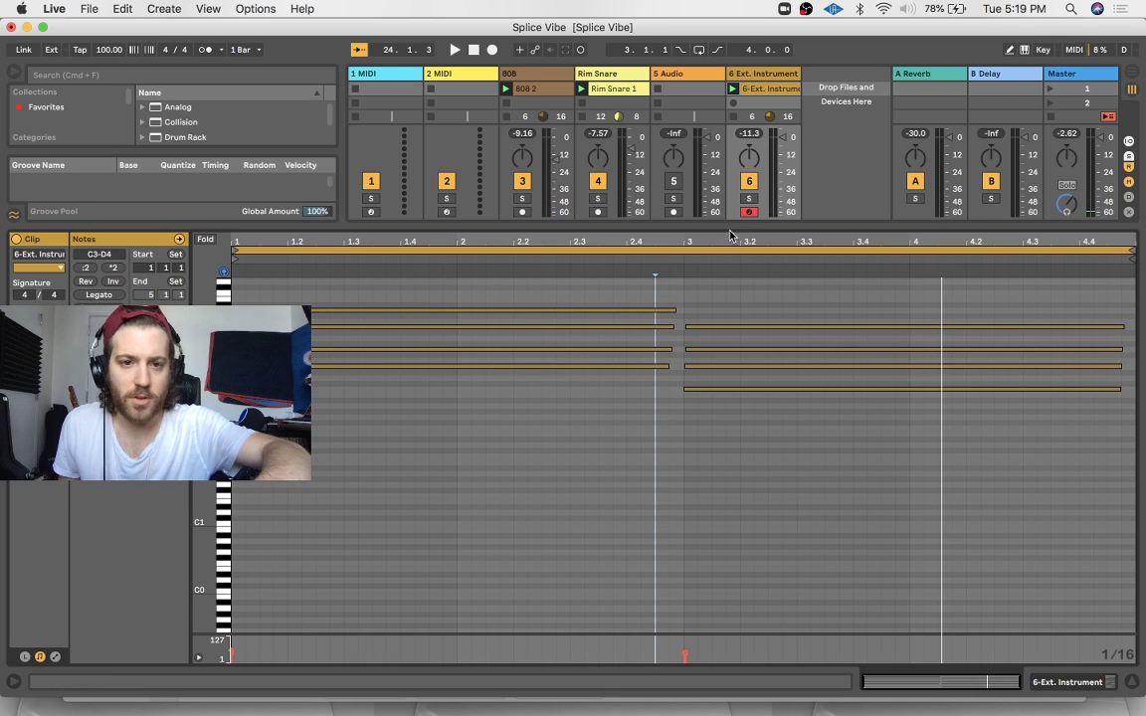
key("alt+super+l")
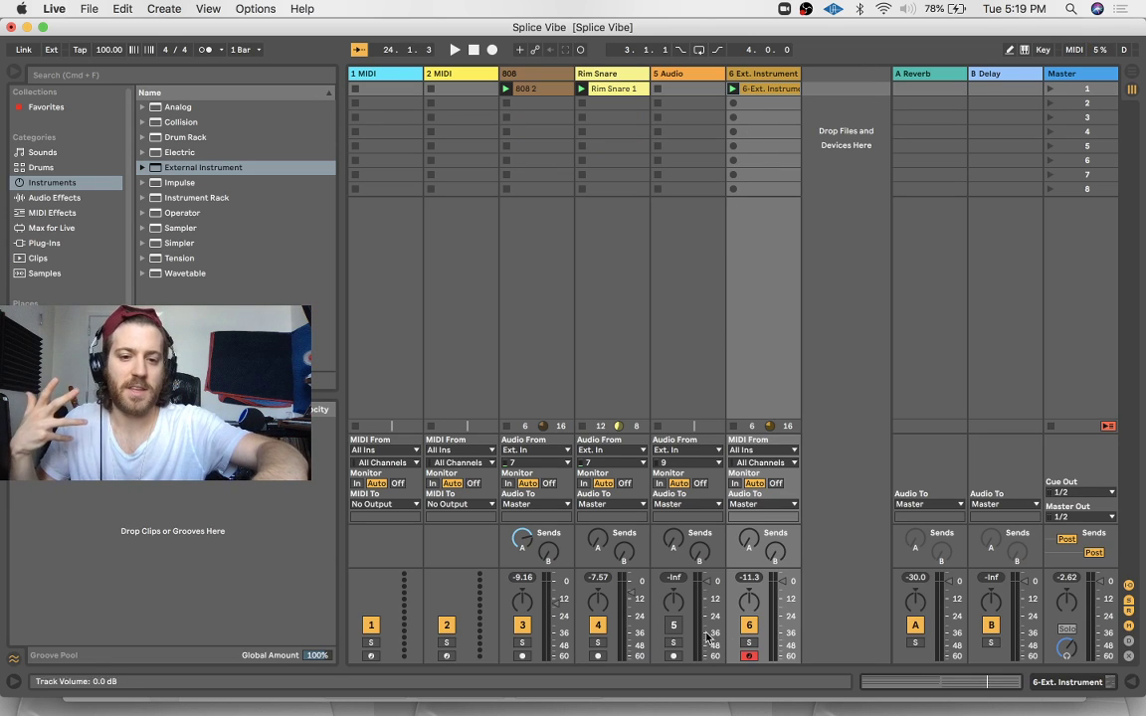
Arm the 5 Audio track for recording with the Ext. Instrument track deactivated, and rename the armed track Minnilogue
left_click(674, 657)
left_click(755, 626)
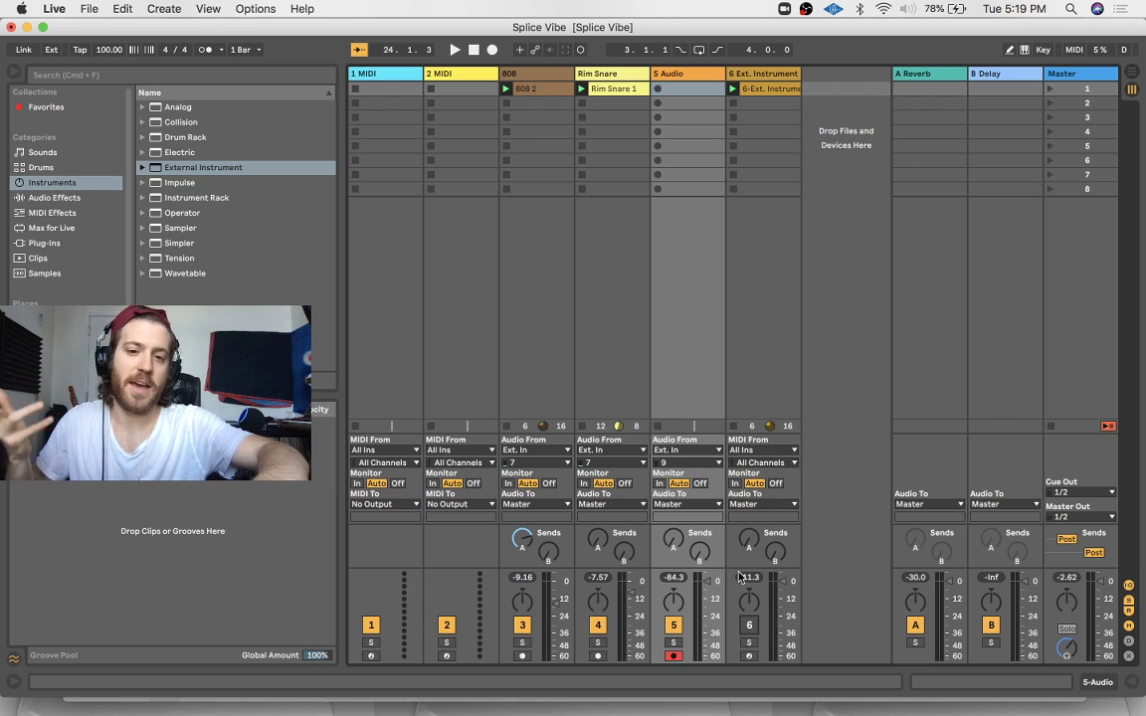
left_click(697, 79)
key("super+r")
type("Minnilog")
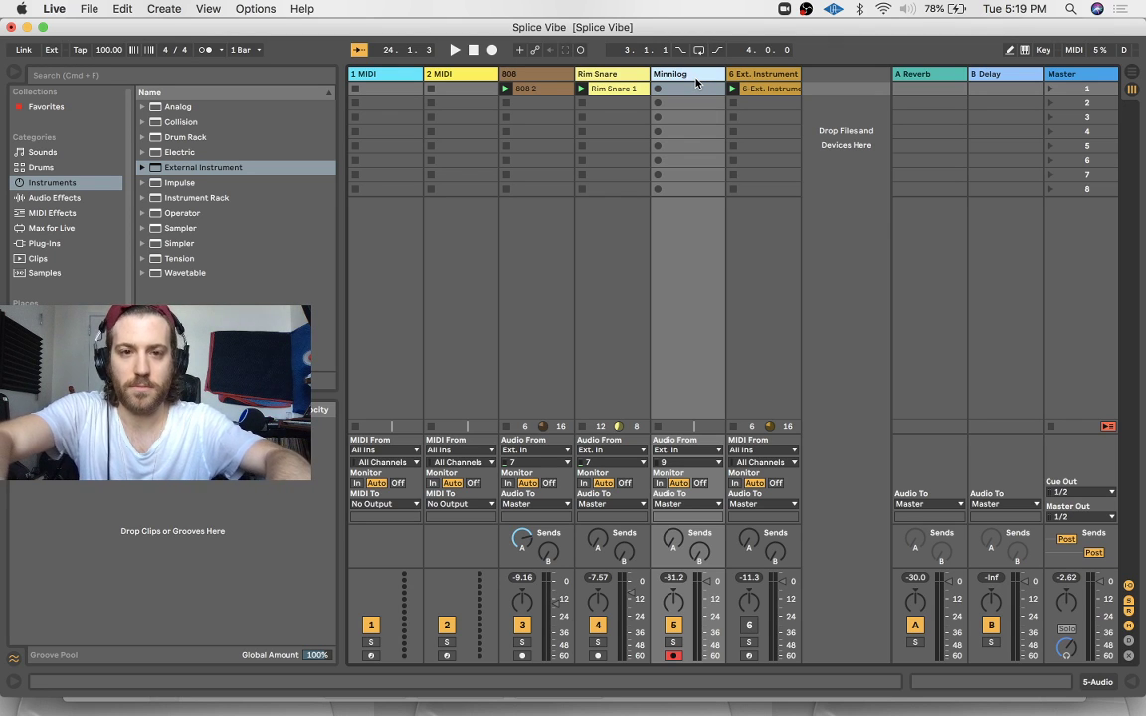
type("ue")
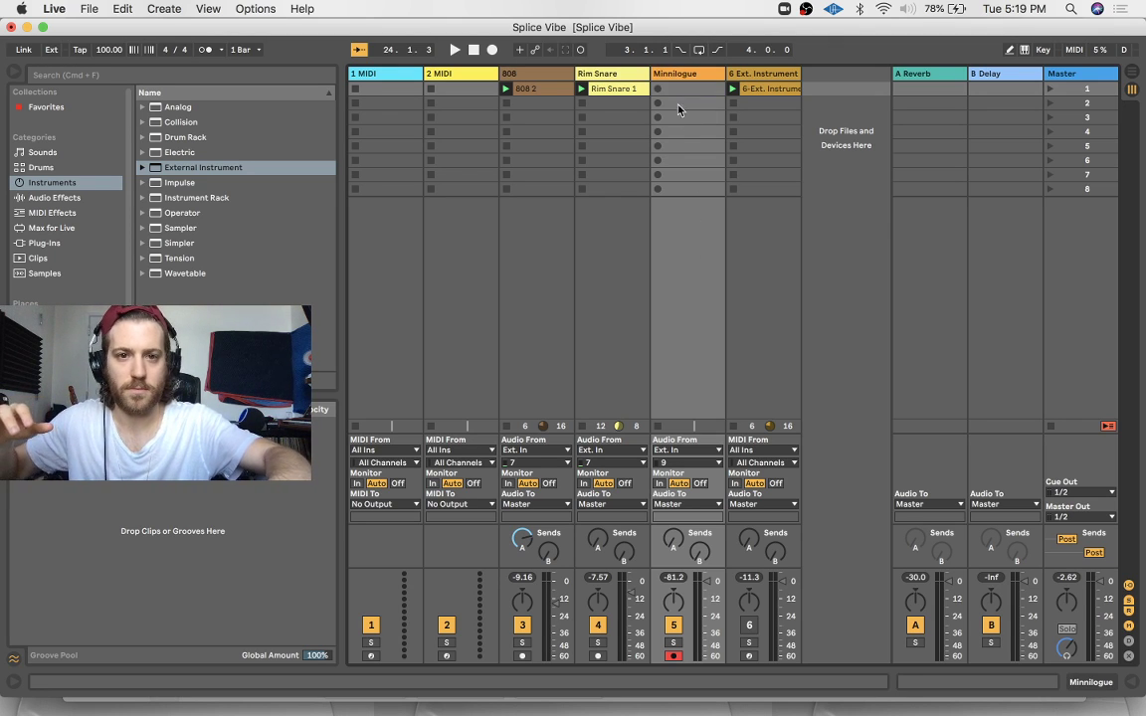
key("Return")
Record a synth take of about 52 bars in the Minnilogue track's first slot and open the recorded clip's waveform
key("space")
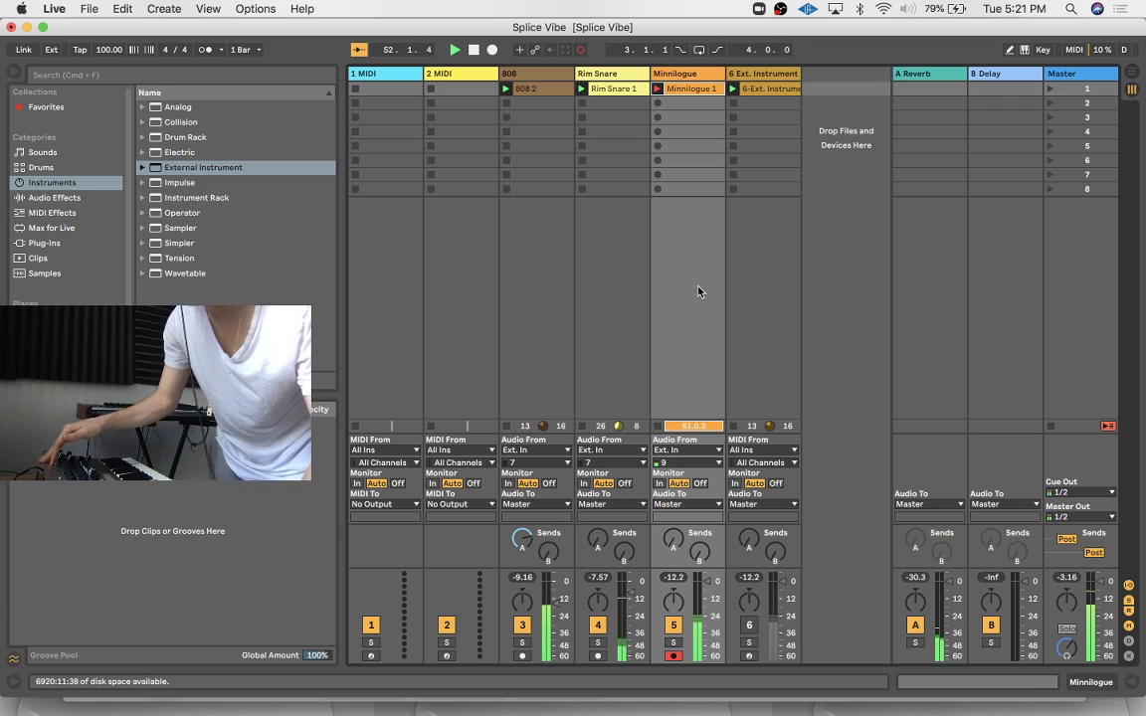
key("space")
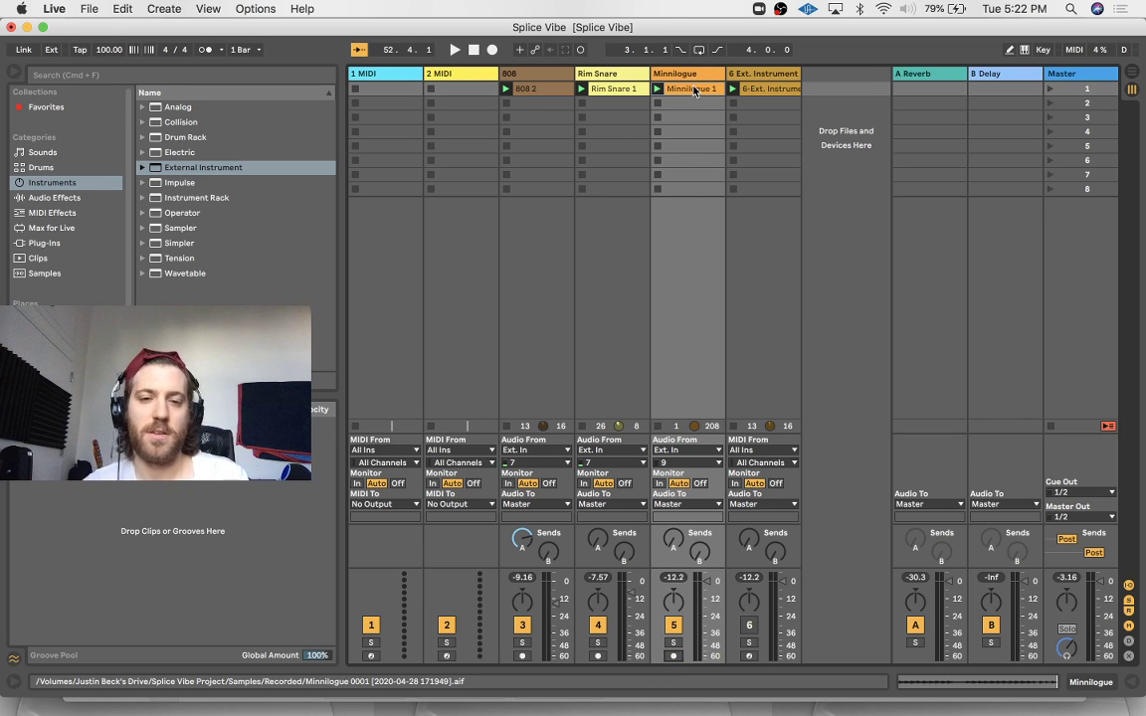
double_click(624, 88)
left_click(597, 406)
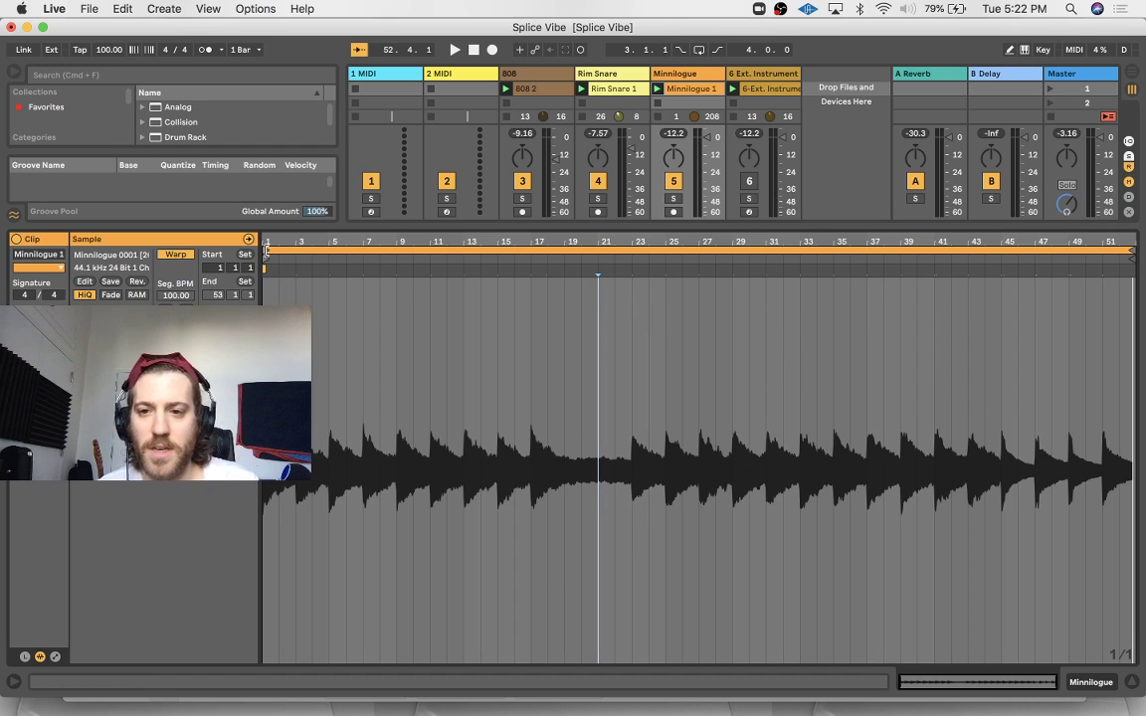
Trim the Minnilogue clip's loop to bars 45 through 49, audition it in the session, and close the clip's waveform
mouse_move(265, 249)
left_mouse_down()
mouse_move(1016, 249)
mouse_move(932, 251)
mouse_move(1003, 252)
left_mouse_up()
key("space")
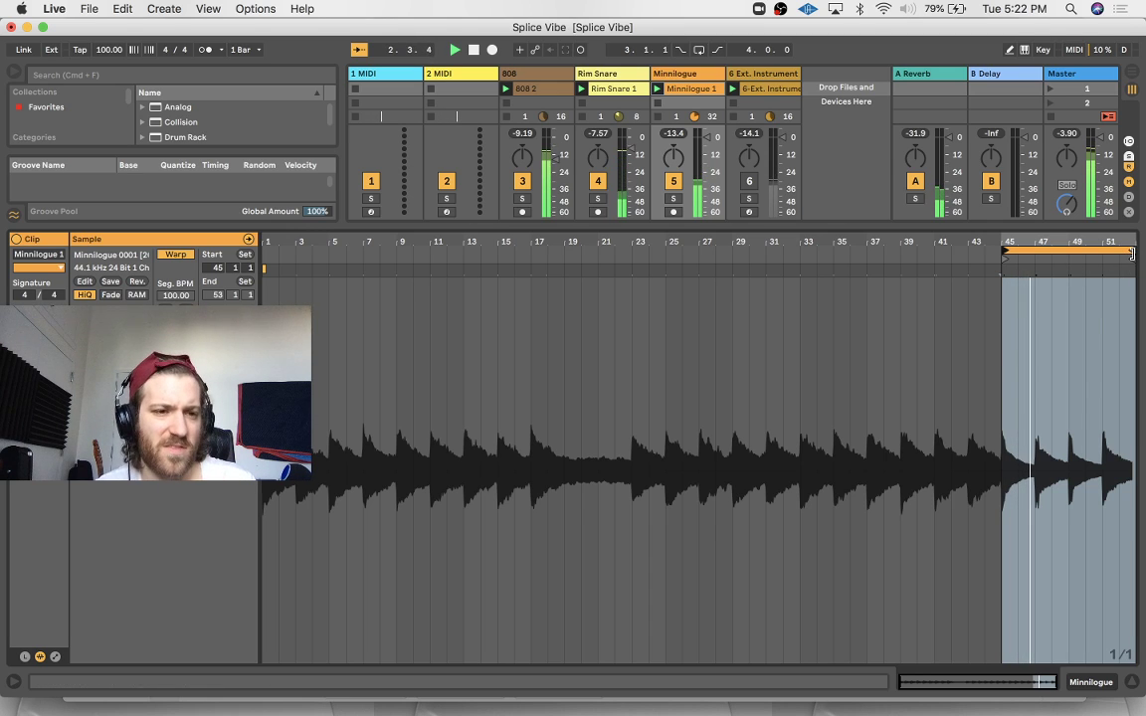
left_click_drag(1138, 257, 1068, 269)
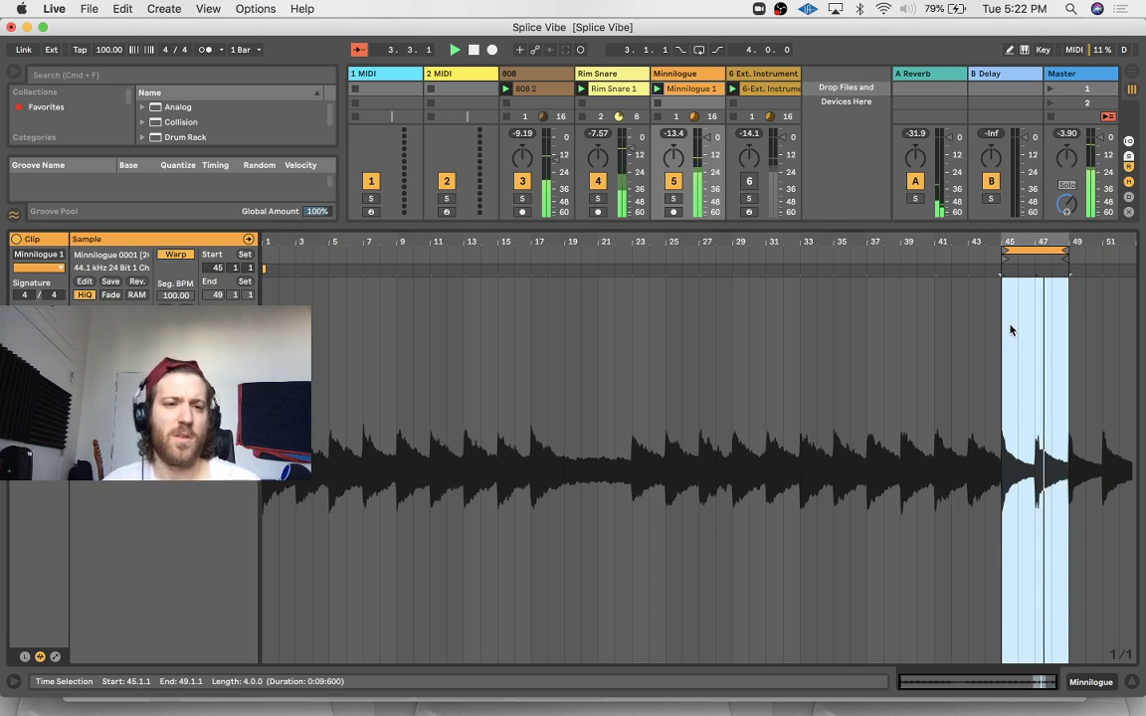
left_click_drag(665, 227, 652, 339)
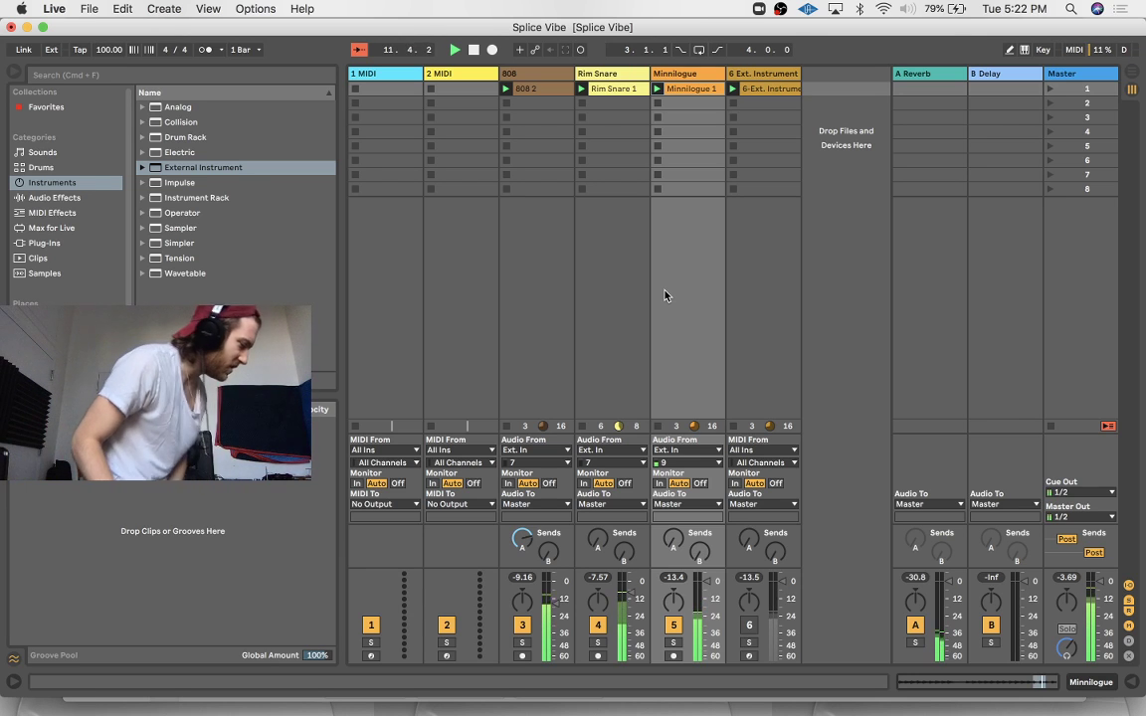
key("space")
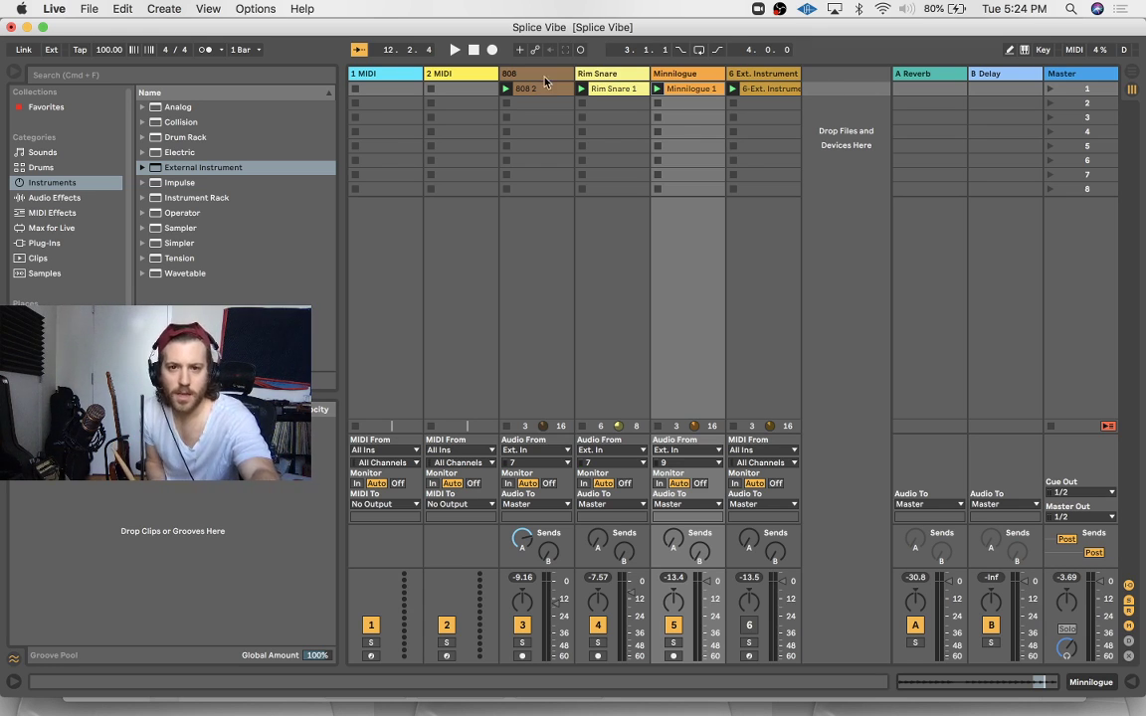
Insert an audio track after the Ext. Instrument track, set its external input to channel 5, and arm it for recording
left_click(765, 74)
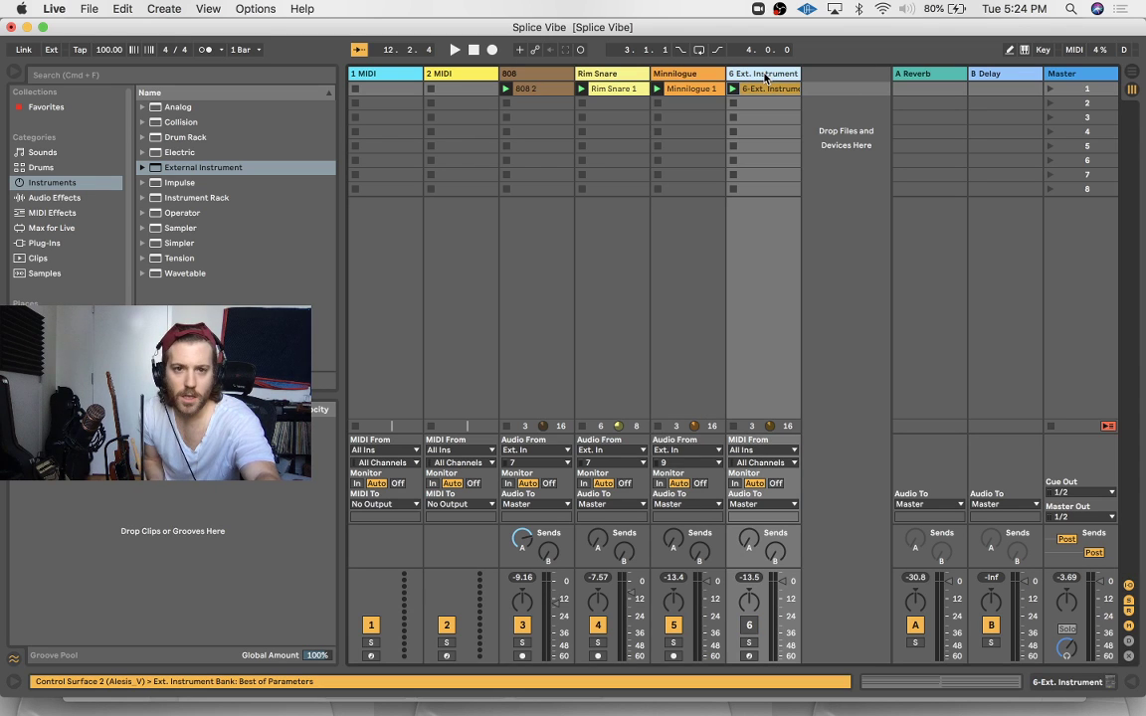
key("super+t")
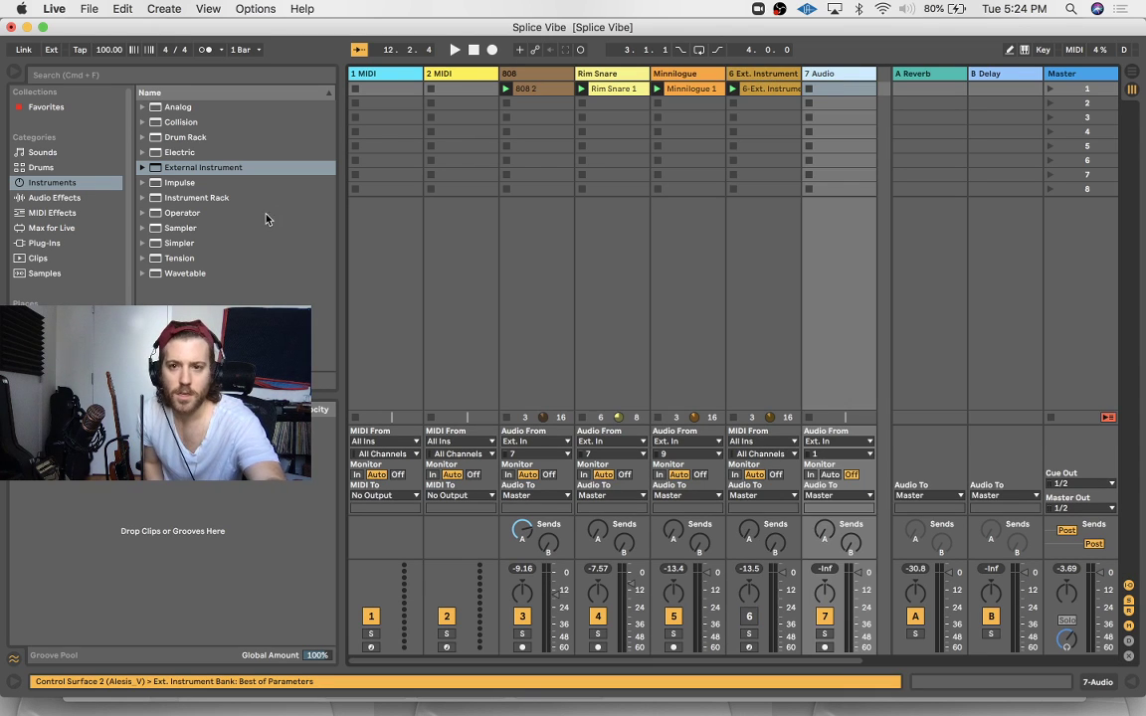
left_click(838, 454)
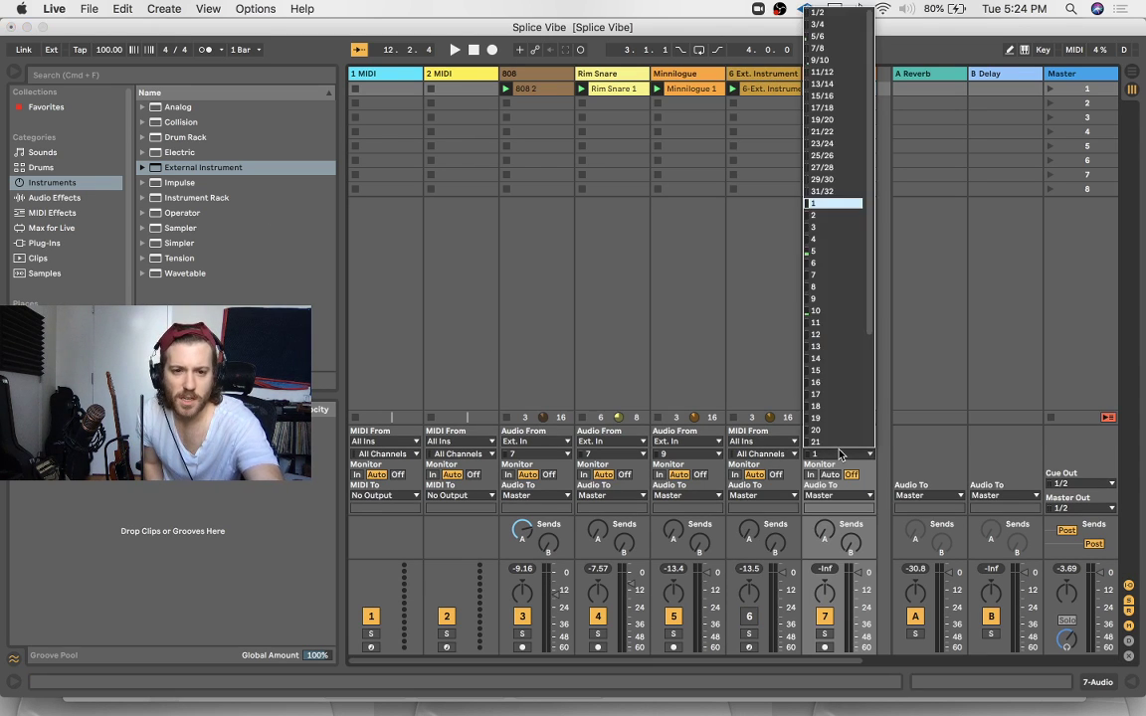
left_click(829, 250)
left_click(825, 647)
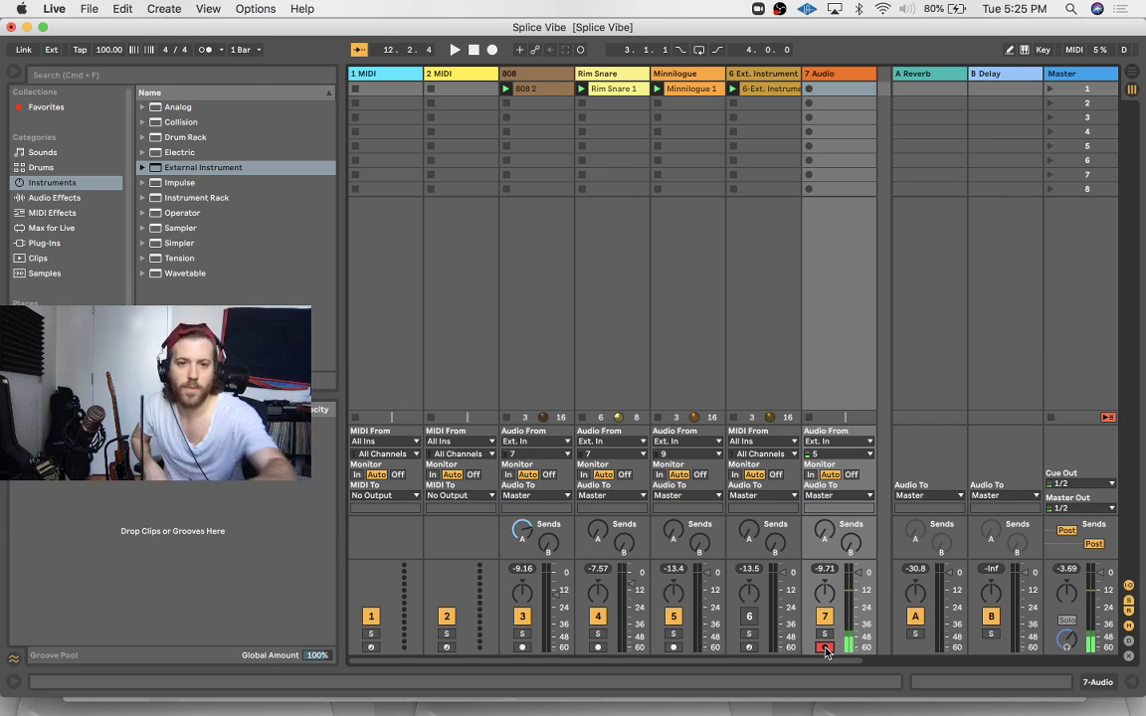
Rename the armed audio track Live Hat
left_click(821, 74)
key("super+r")
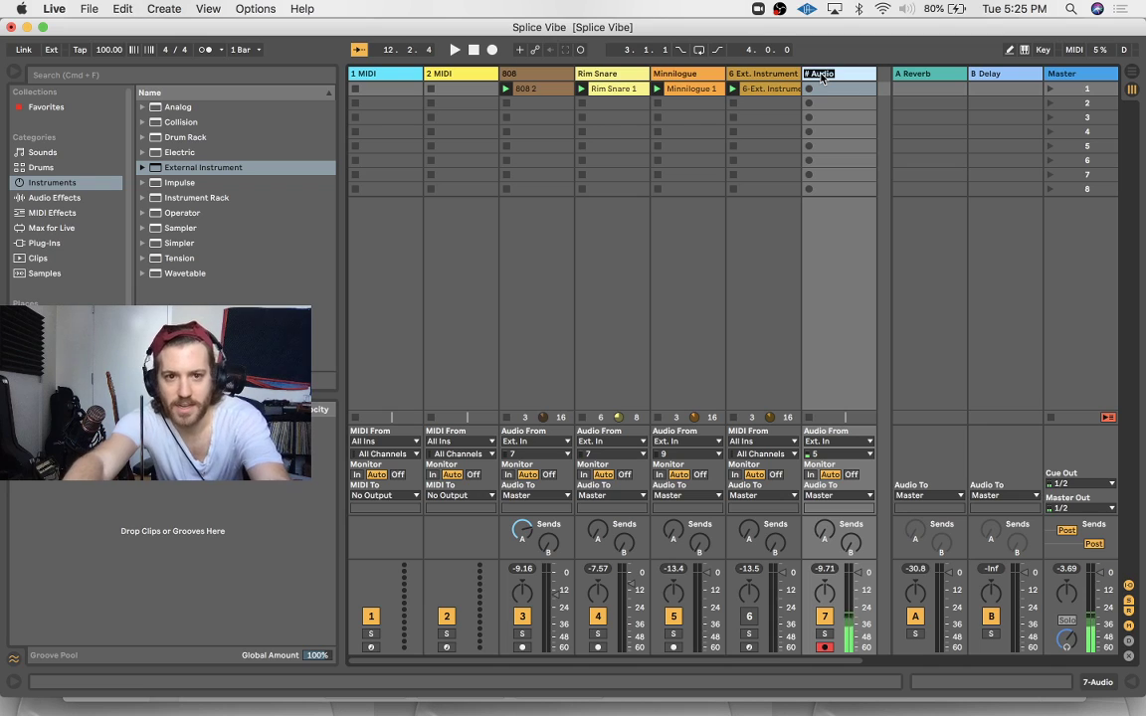
type("Hi Hat")
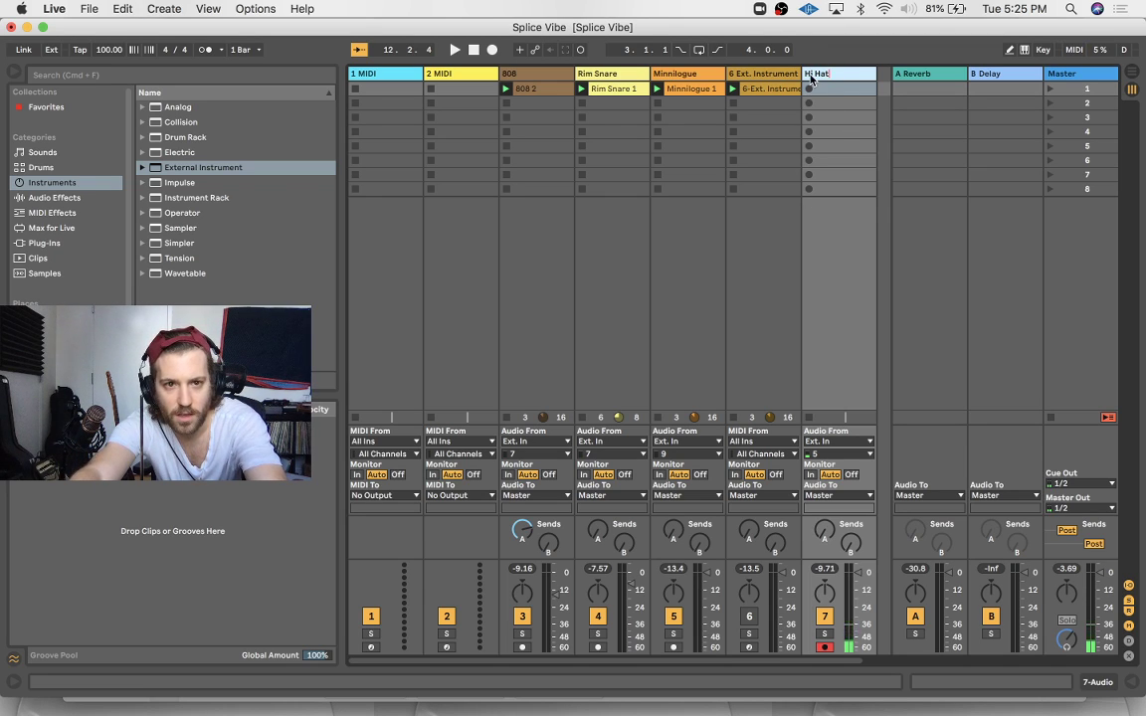
left_click_drag(814, 75, 774, 76)
type("Live")
key("Return")
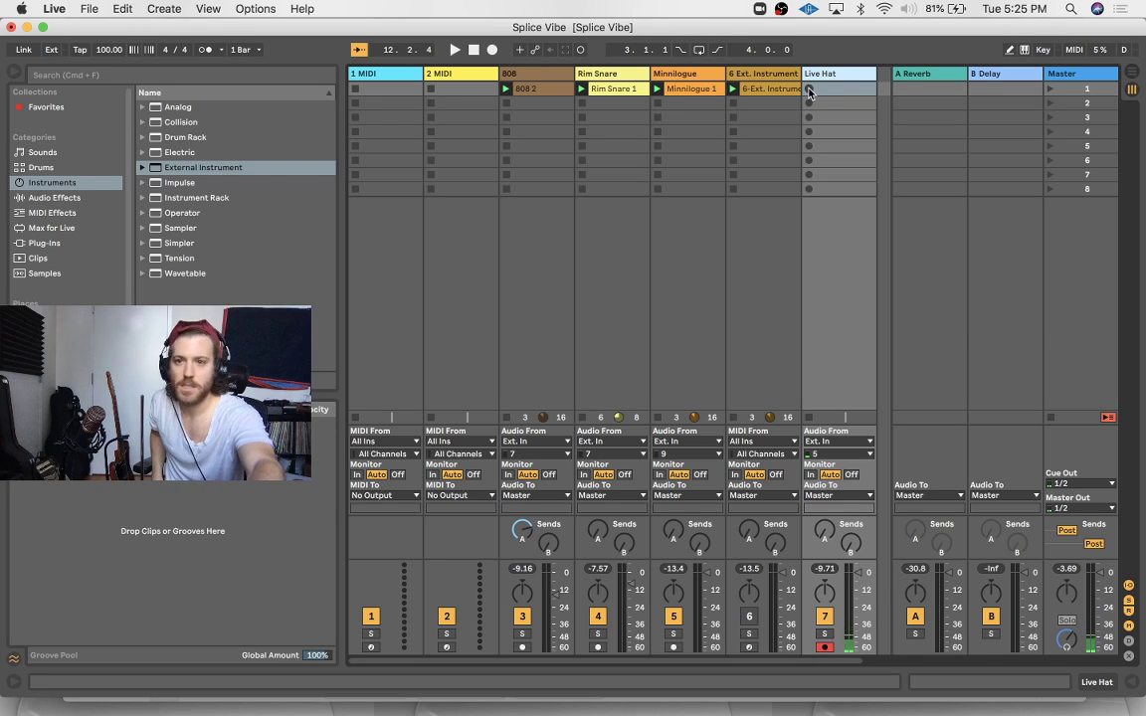
Record a take of about 16 bars in the Live Hat track's first slot with the metronome on, and open the recorded clip
left_click(809, 88)
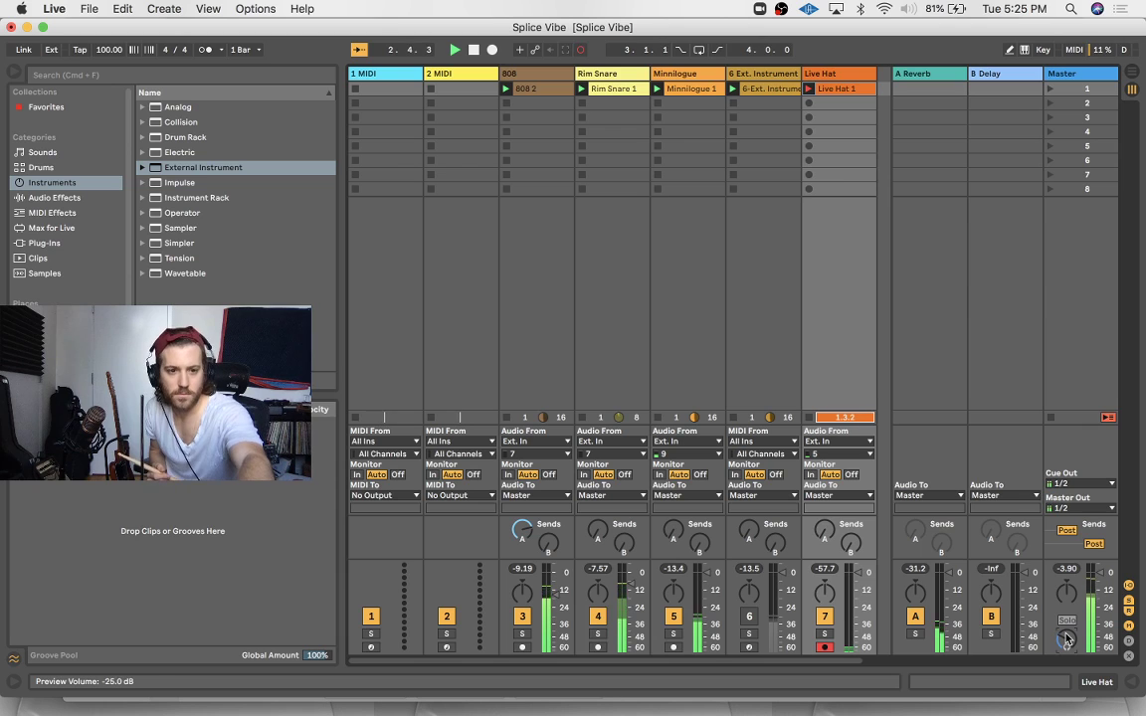
left_click(204, 50)
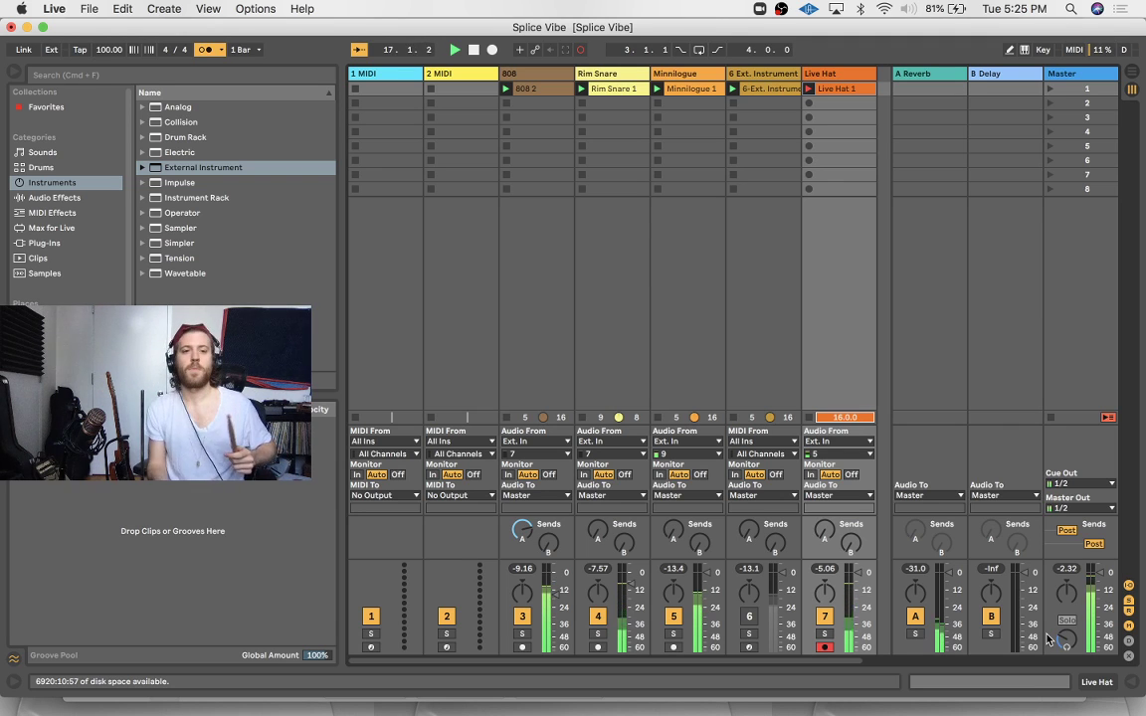
double_click(828, 90)
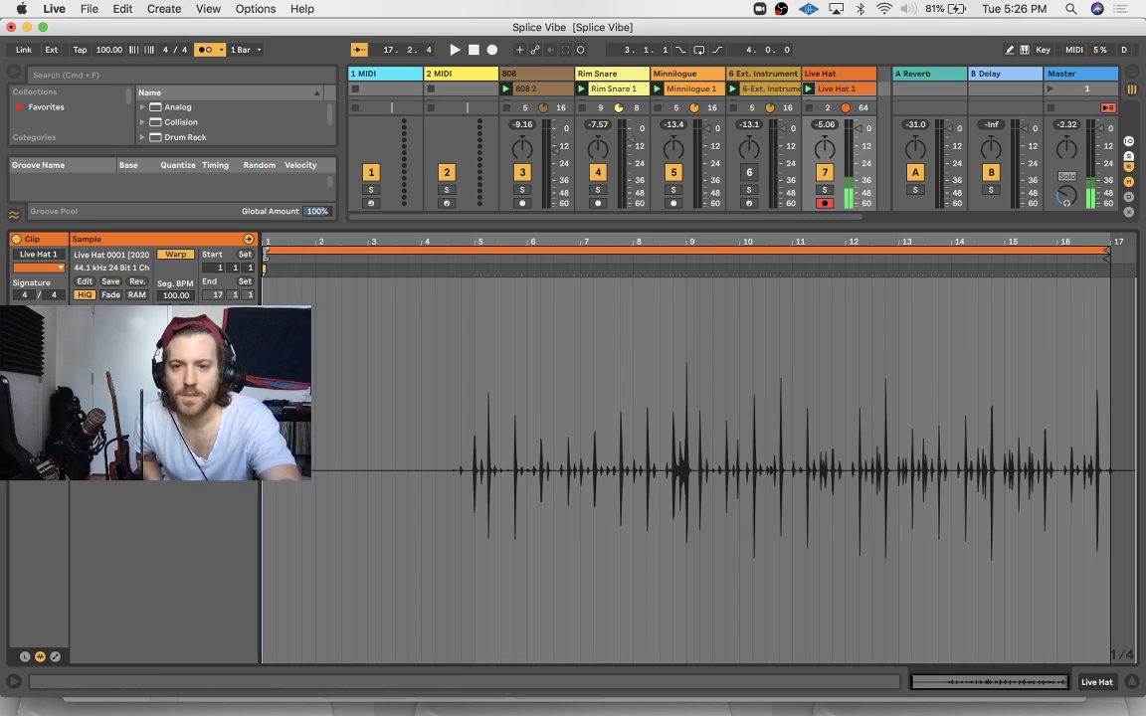
Move the Live Hat clip's loop start to bar 5 and disarm the track
mouse_move(266, 255)
left_mouse_down()
mouse_move(448, 256)
mouse_move(478, 284)
left_mouse_up()
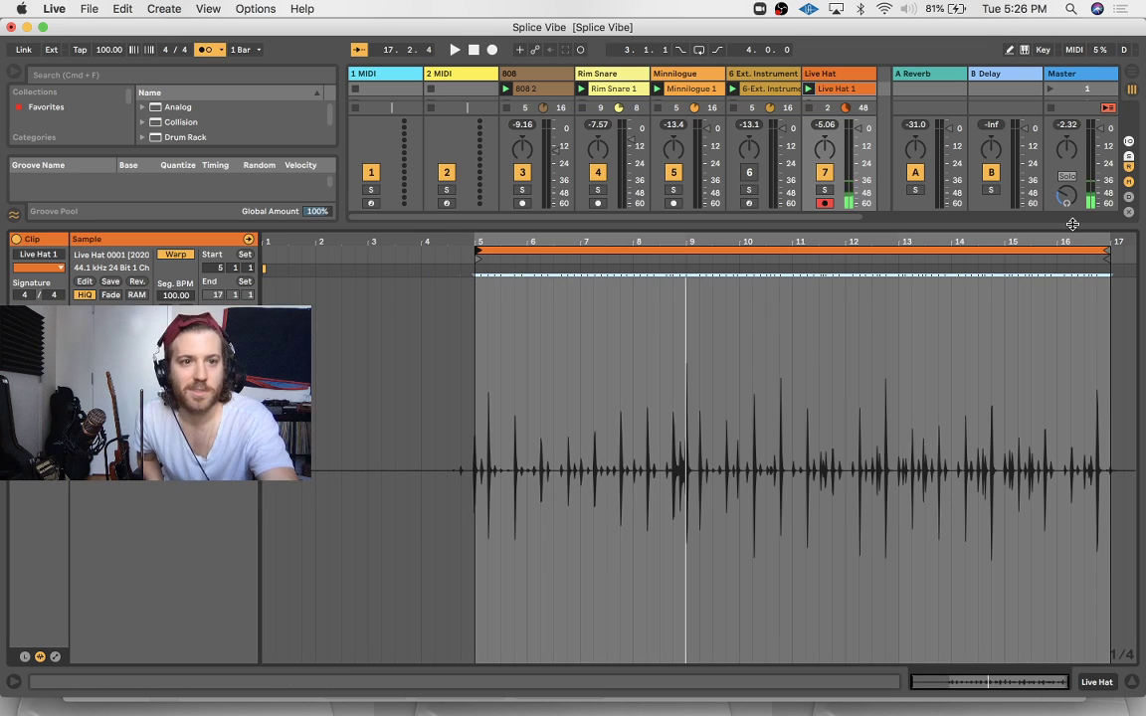
left_click(824, 203)
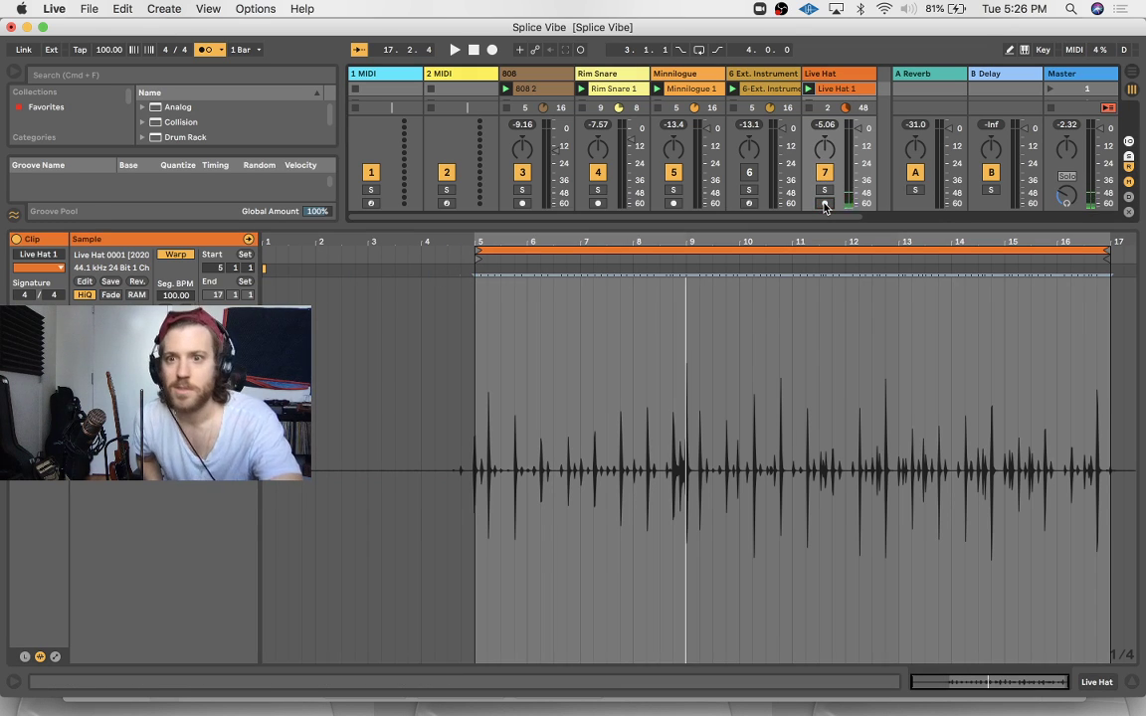
Play the session with the metronome turned off and lower the Live Hat track's volume slightly
key("space")
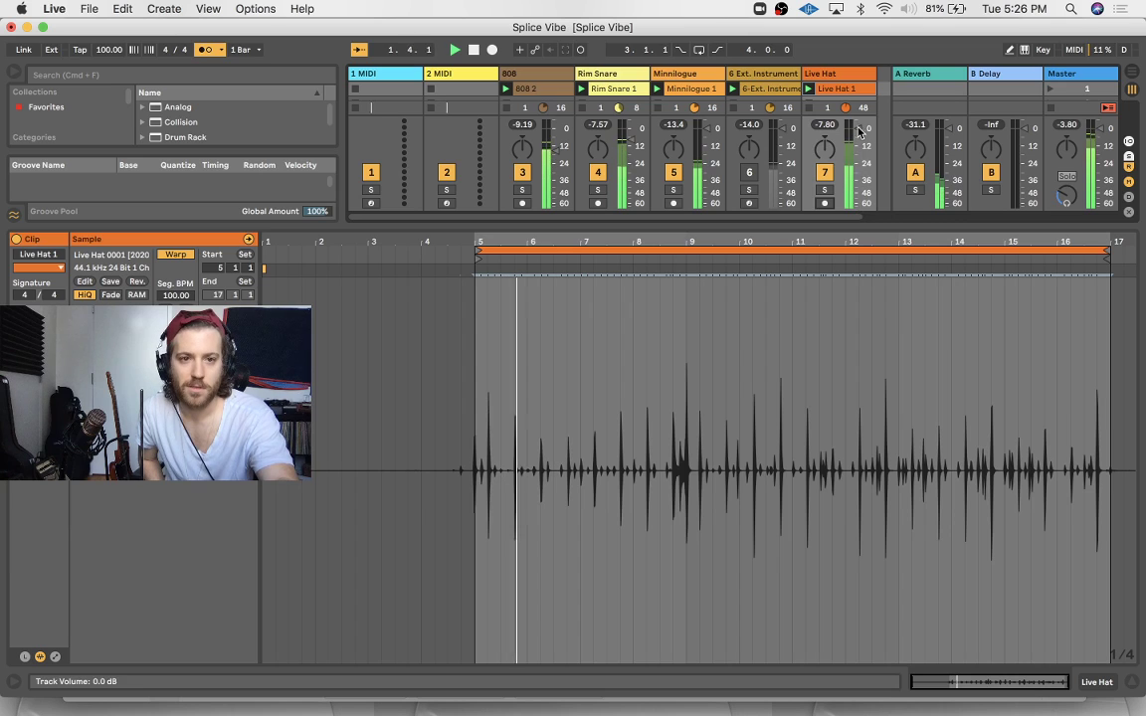
left_click(204, 49)
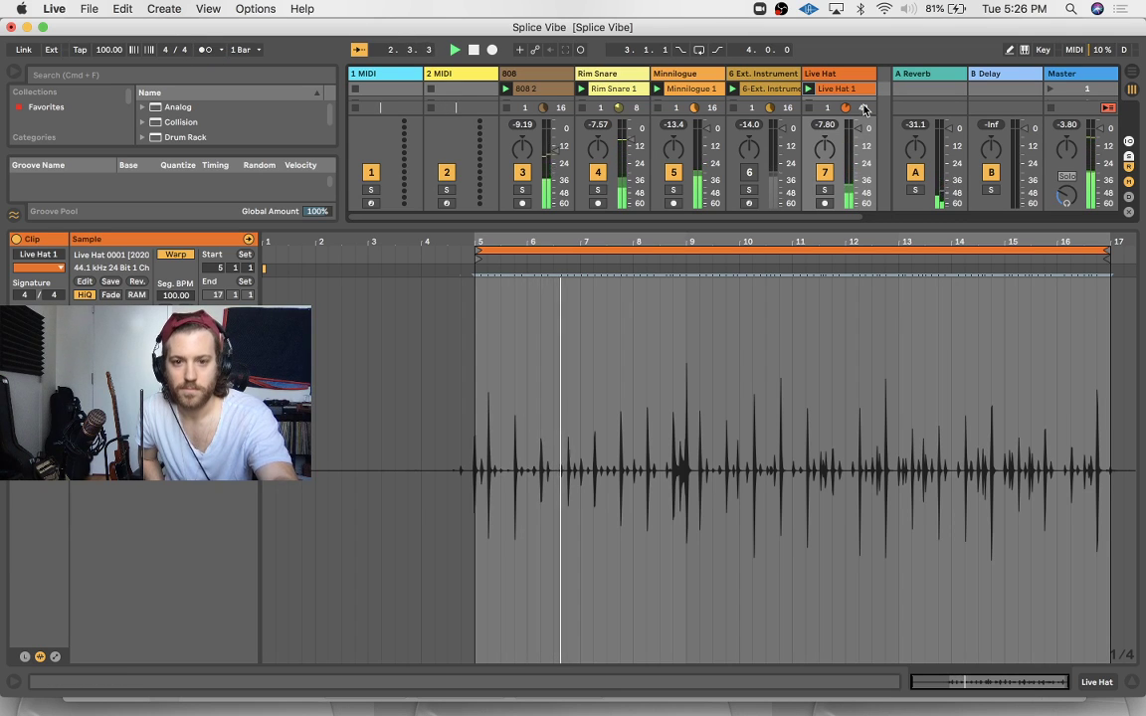
left_click_drag(859, 129, 858, 138)
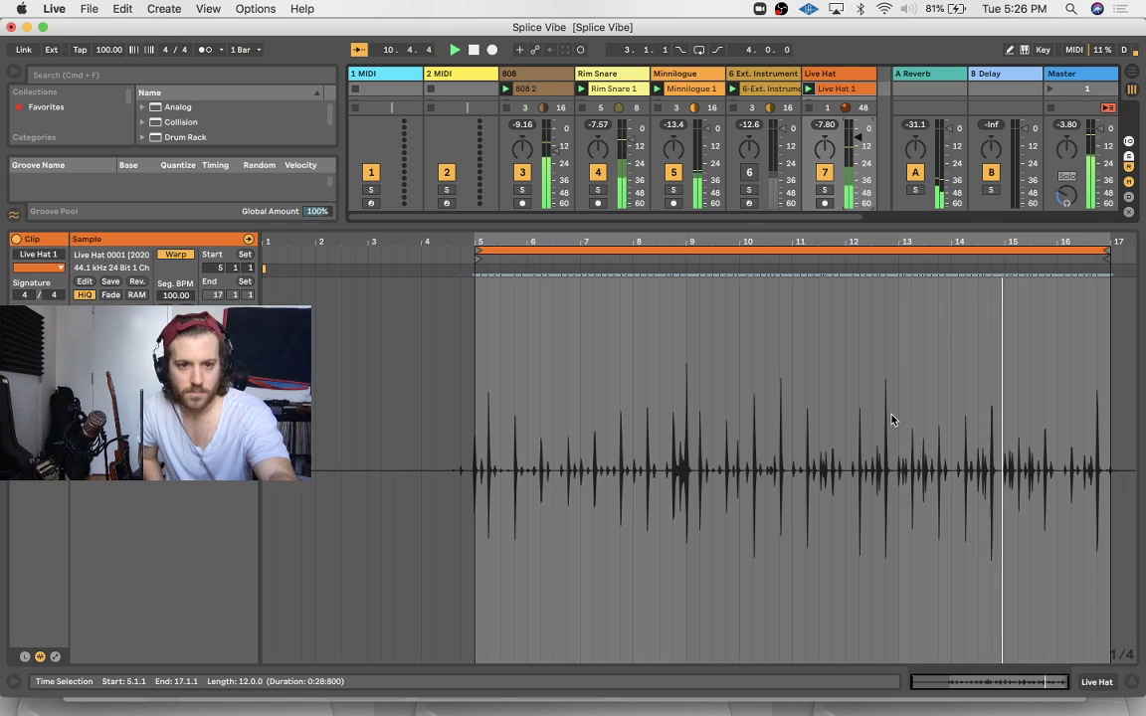
Shorten the Live Hat loop to bars 13 through 17 and warp its first hit exactly onto 13.1.1
left_click_drag(476, 250, 898, 261)
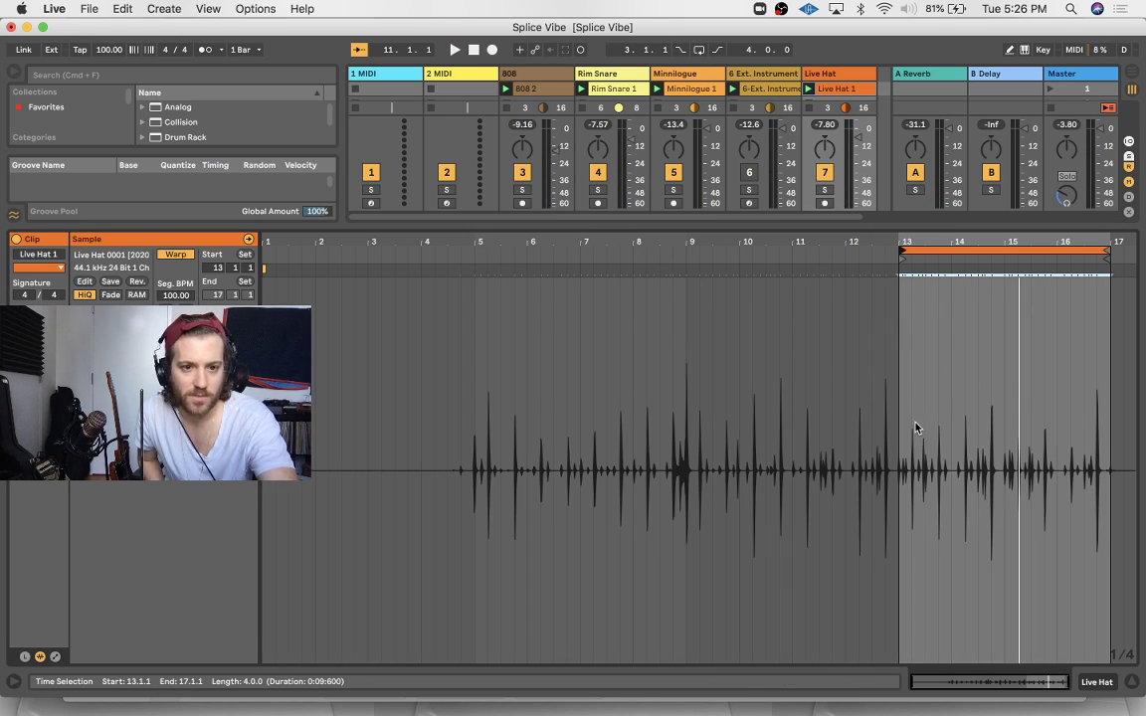
key("super+a")
key("plus")
key("plus")
key("plus")
key("plus")
key("plus")
key("plus")
key("plus")
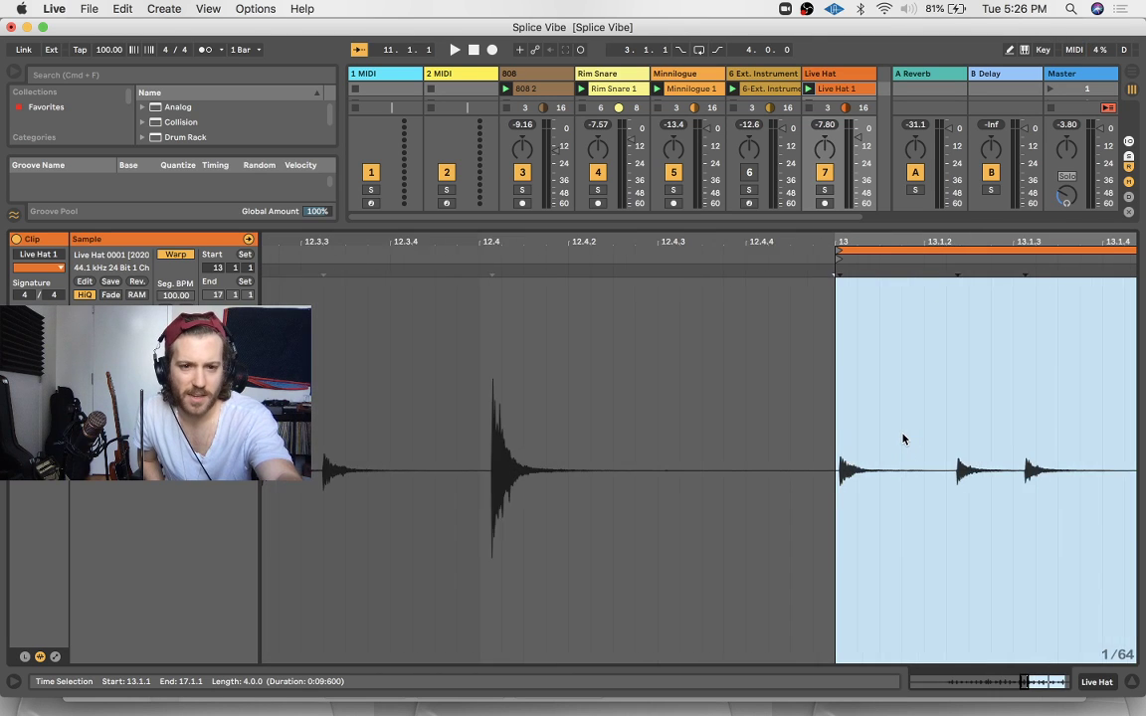
key("plus")
left_click(839, 332)
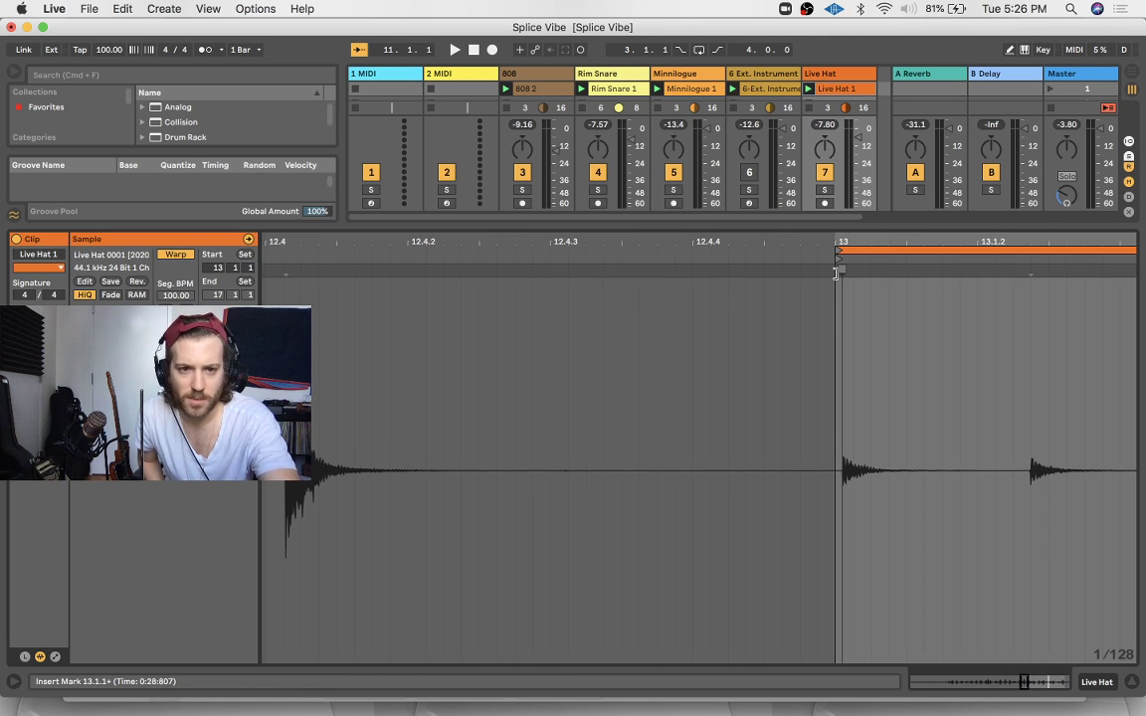
key("minus")
key("minus")
key("minus")
key("minus")
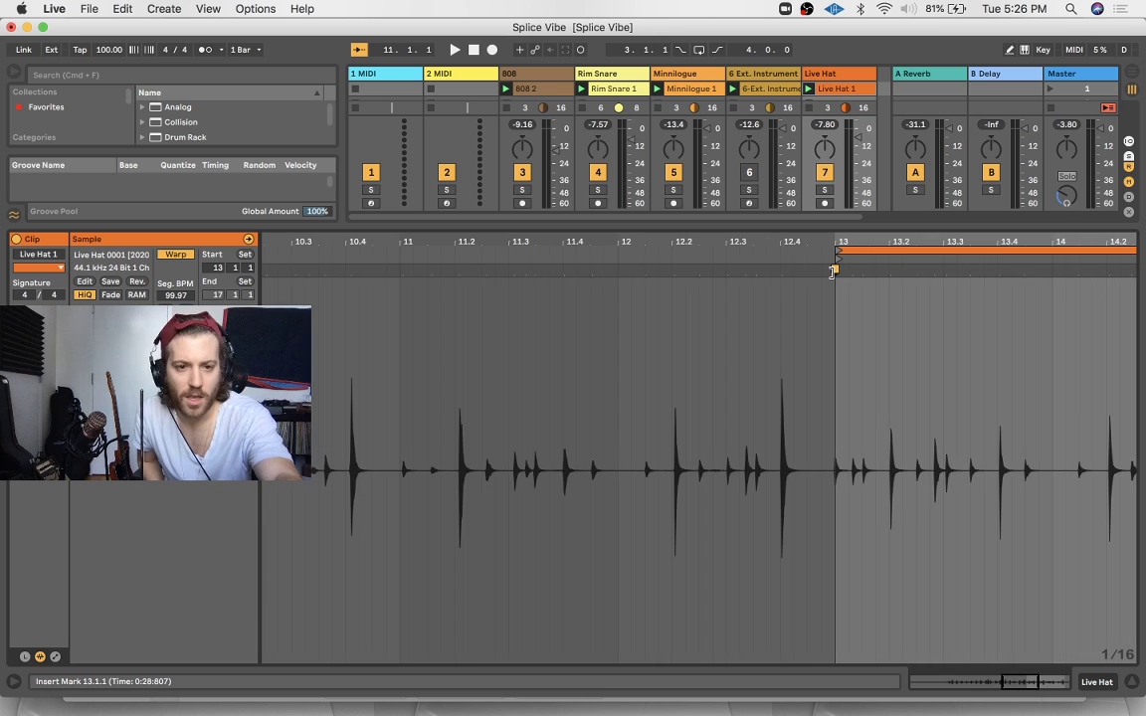
Play the session to audition the four-bar hat loop against the other tracks
key("space")
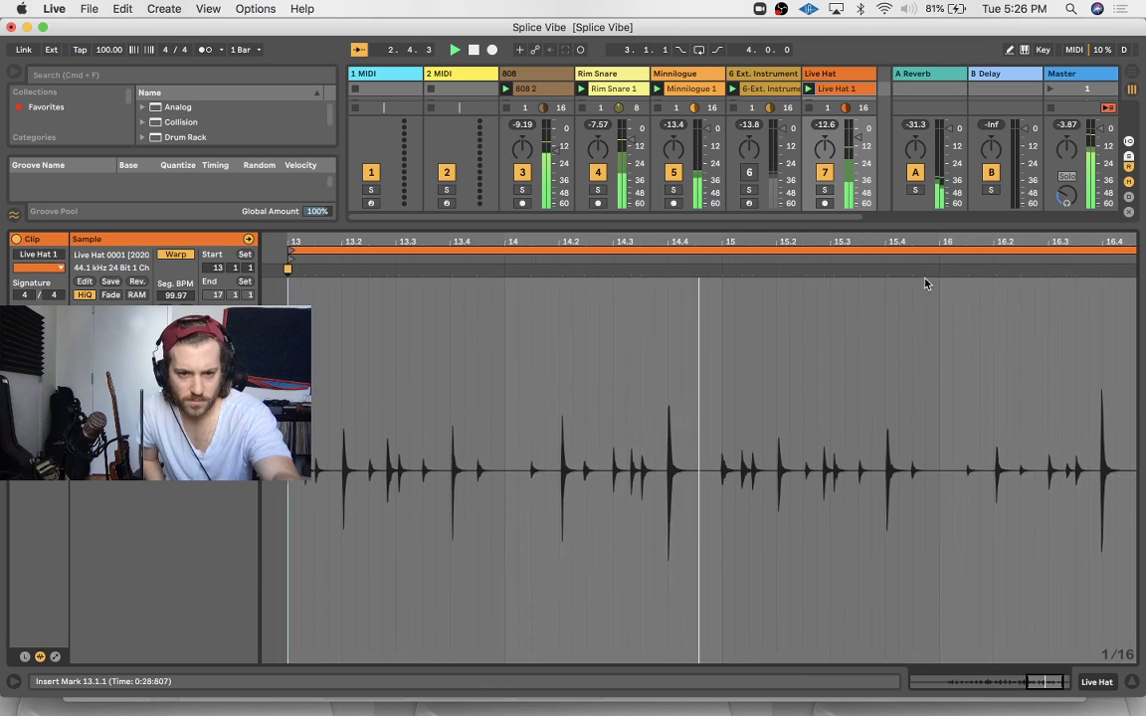
key("minus")
key("minus")
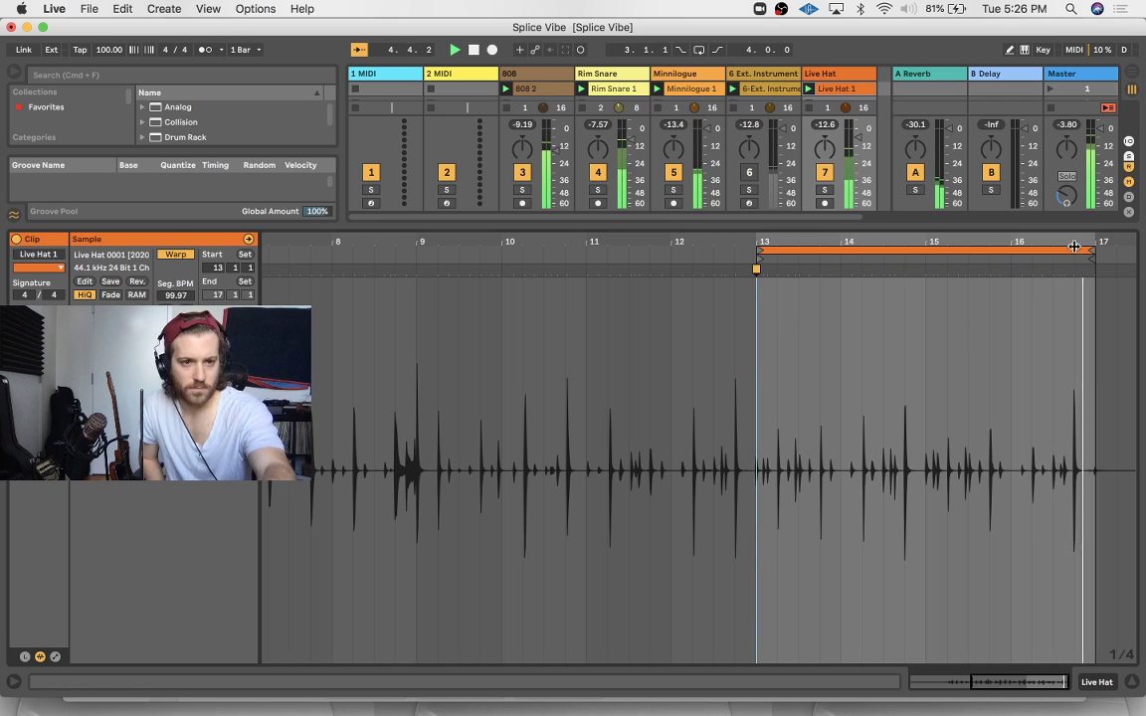
Add warp markers on the individual hat hits throughout bar 13, and save the set
left_click(838, 388)
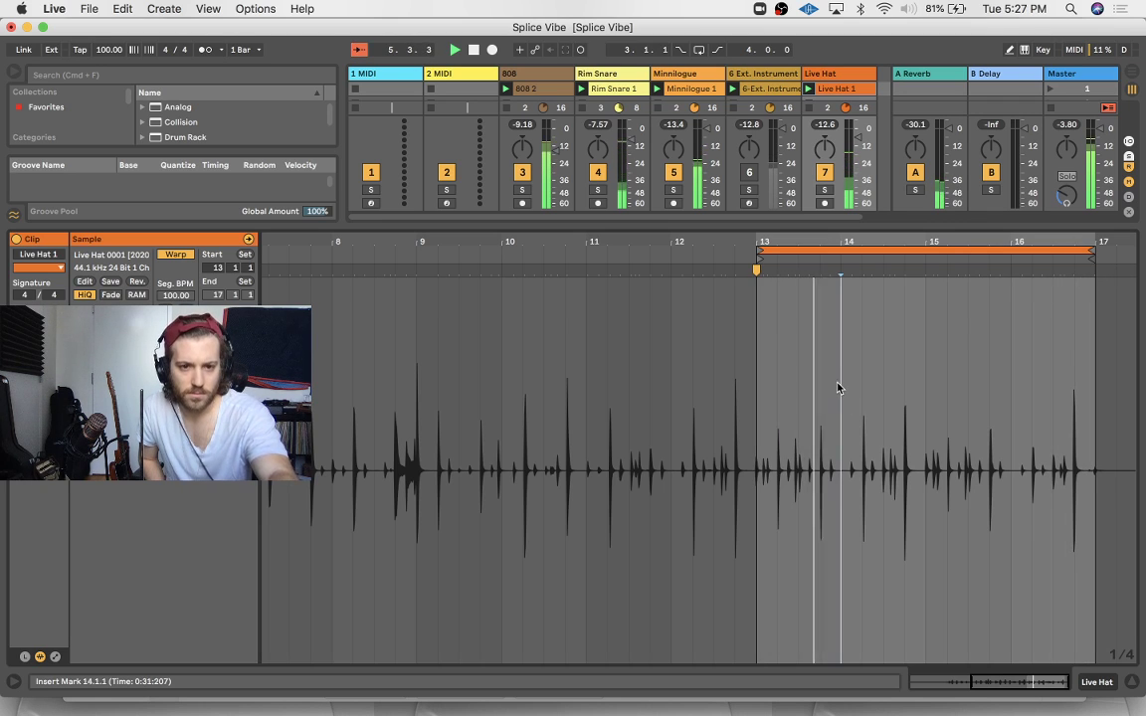
scroll(837, 388, "up", 5)
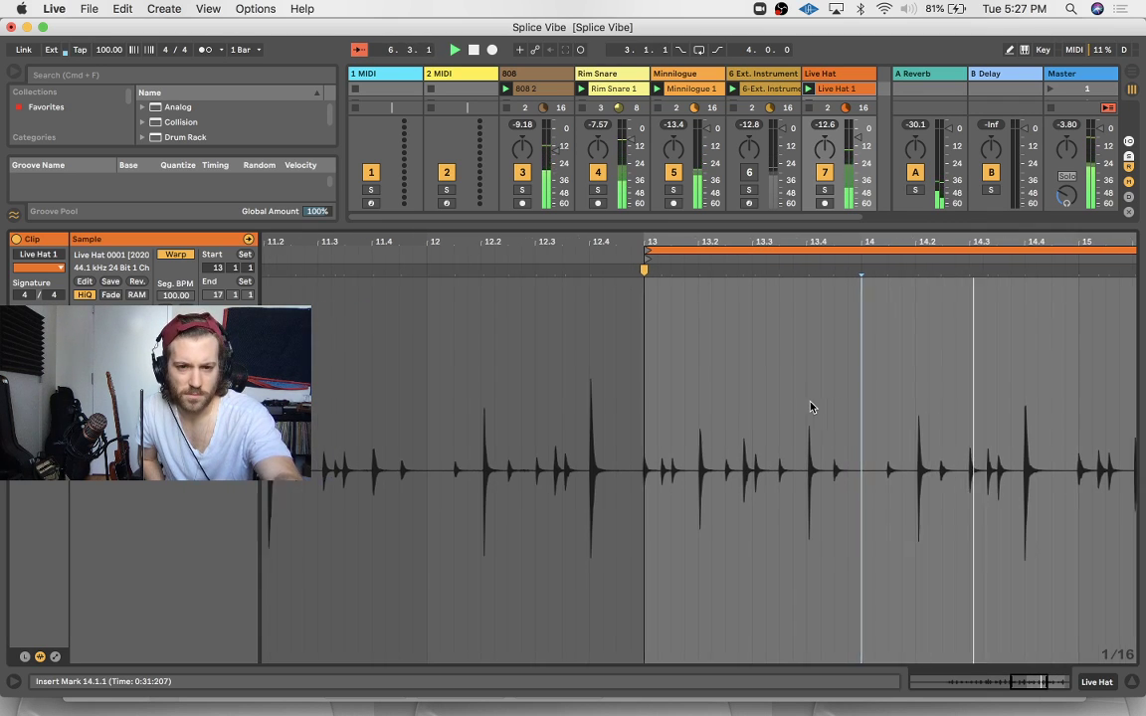
scroll(742, 417, "up", 3)
key("space")
scroll(752, 416, "up", 2)
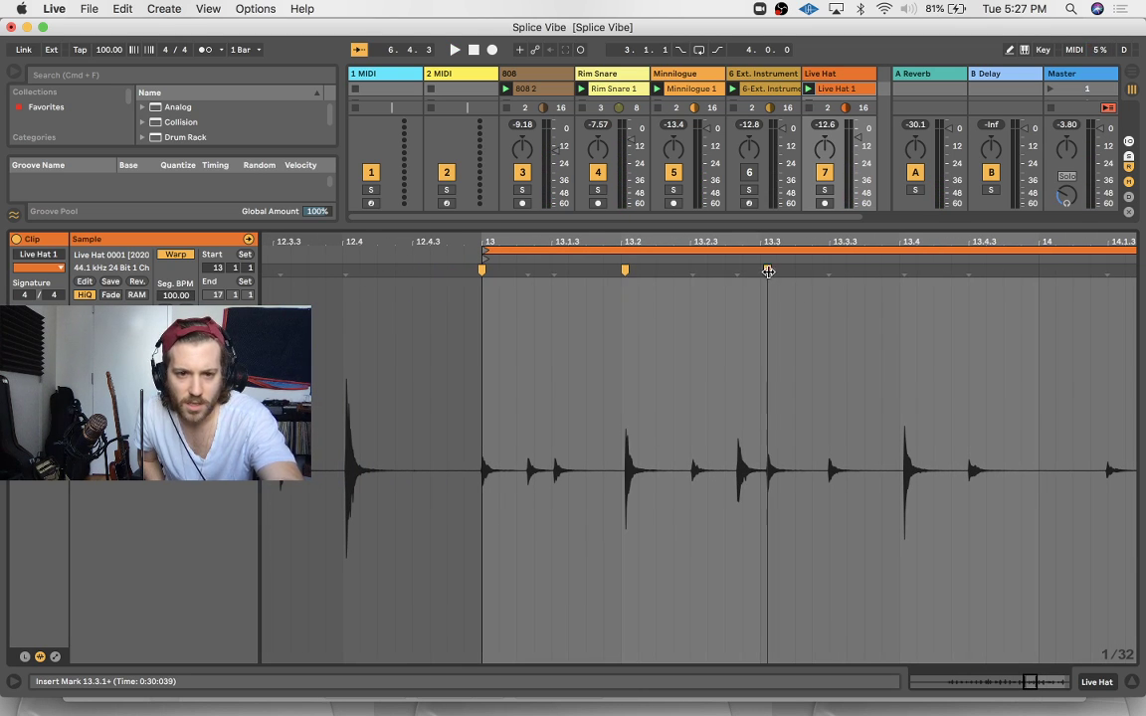
left_click(963, 271)
double_click(736, 270)
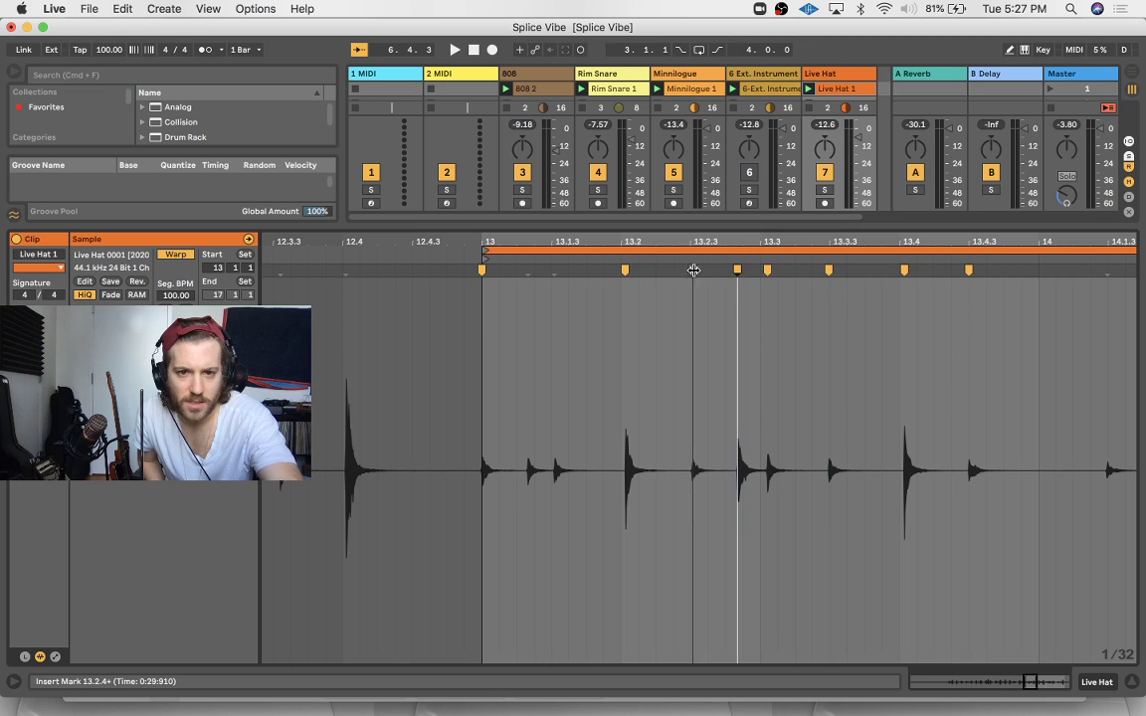
double_click(552, 269)
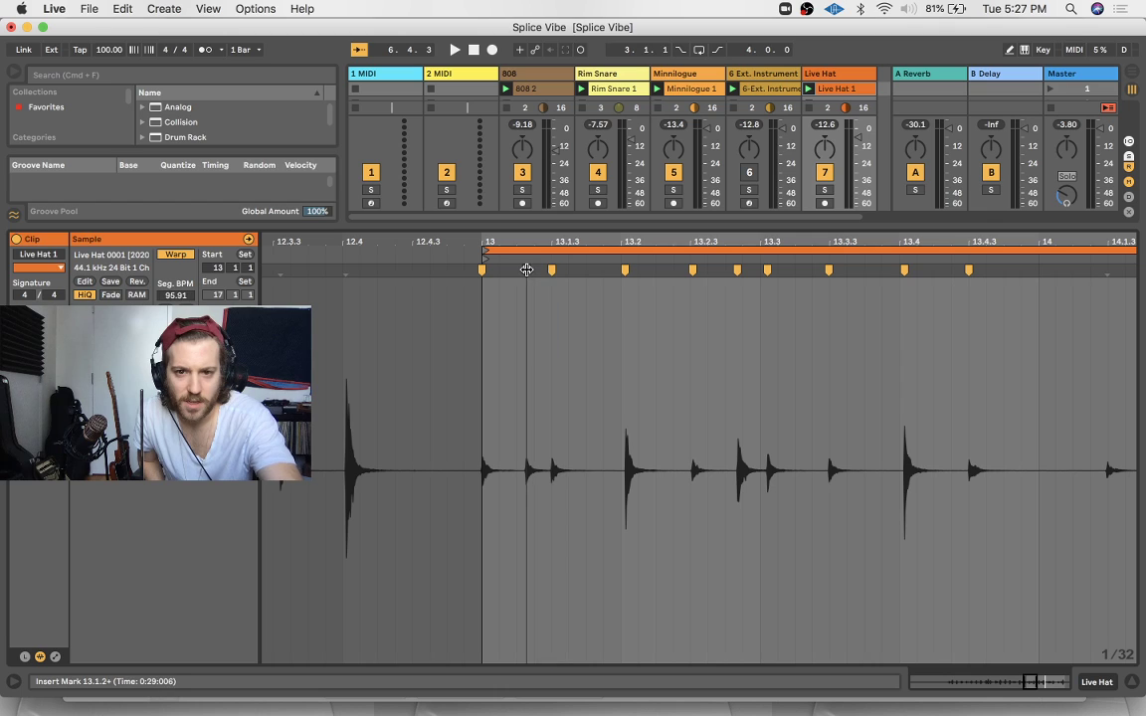
double_click(527, 269)
key("super+s")
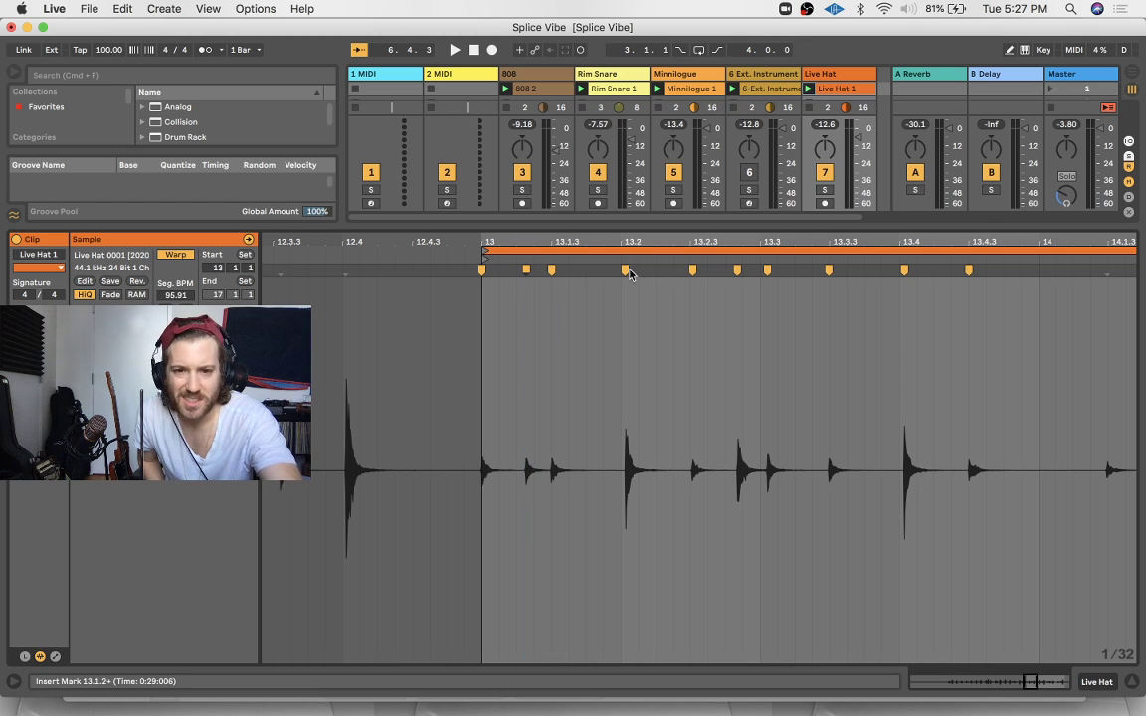
Move the warp markers of the hat hits near beats 13.2, 13.3 and 13.4 exactly onto those beats
left_click_drag(622, 269, 618, 268)
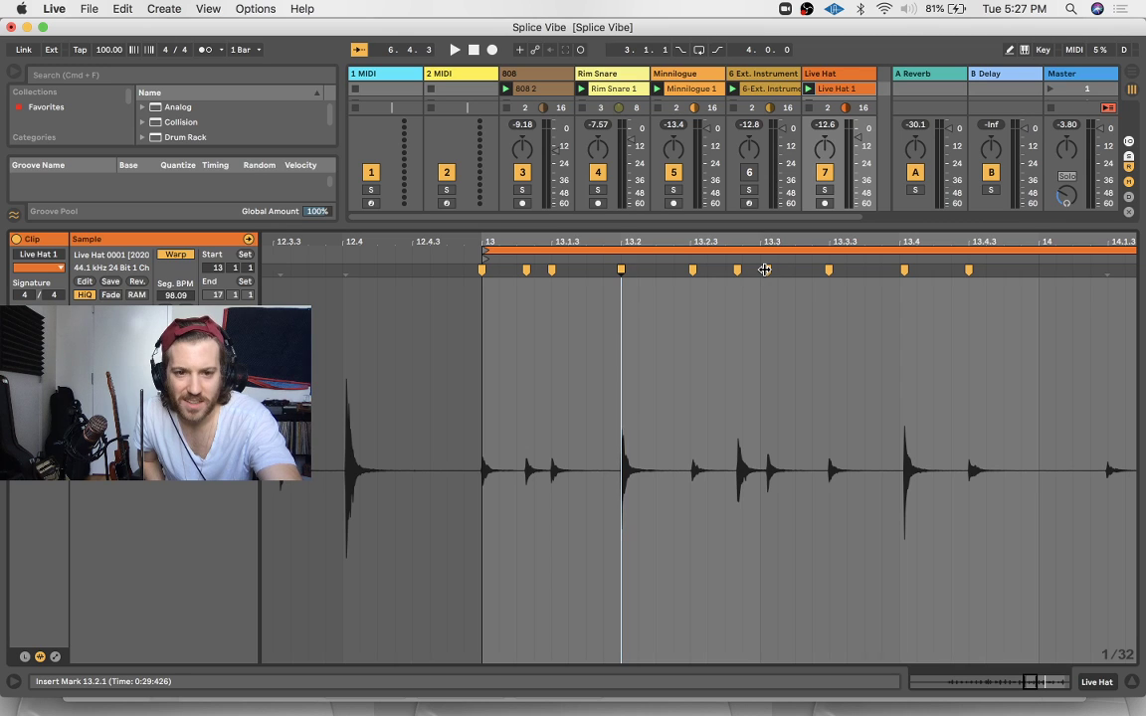
left_click_drag(765, 270, 758, 270)
left_click_drag(902, 267, 899, 268)
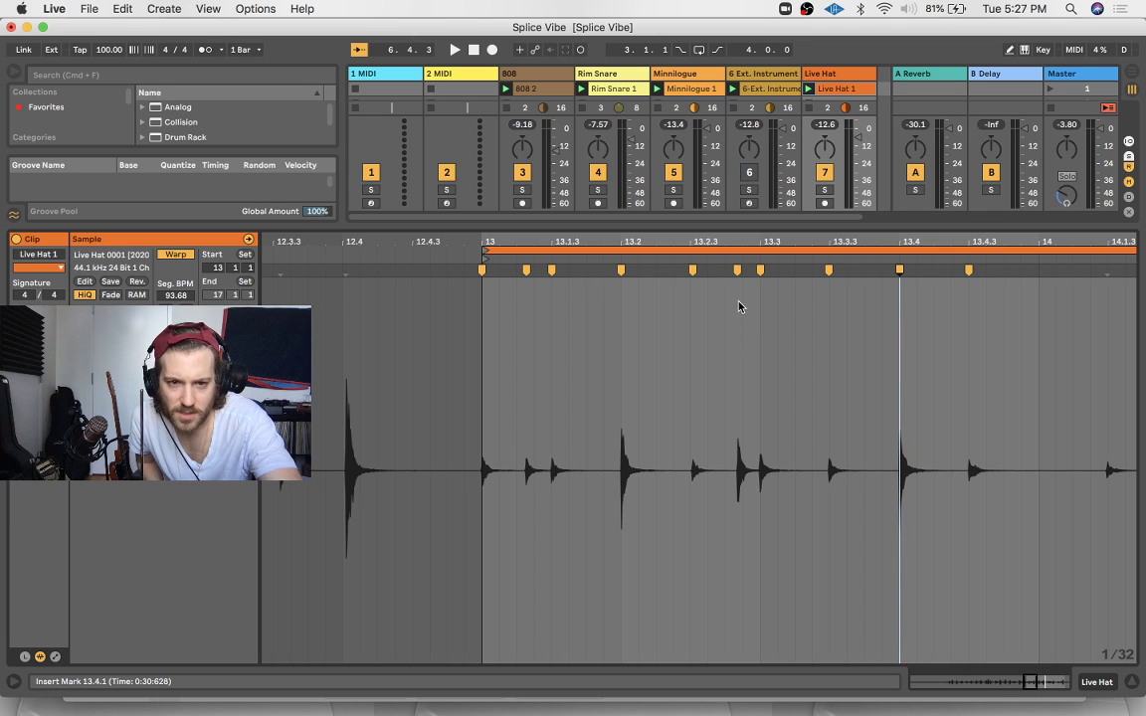
Play the hat loop briefly and add warp markers on the individual hits throughout bar 14
key("space")
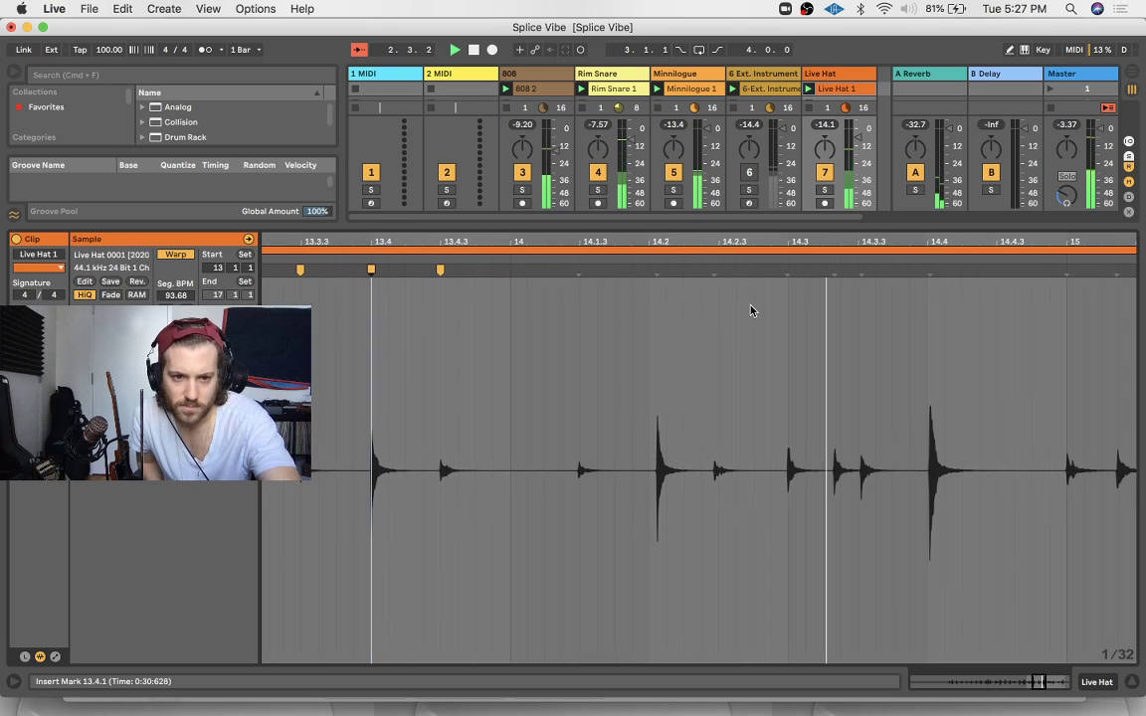
double_click(657, 270)
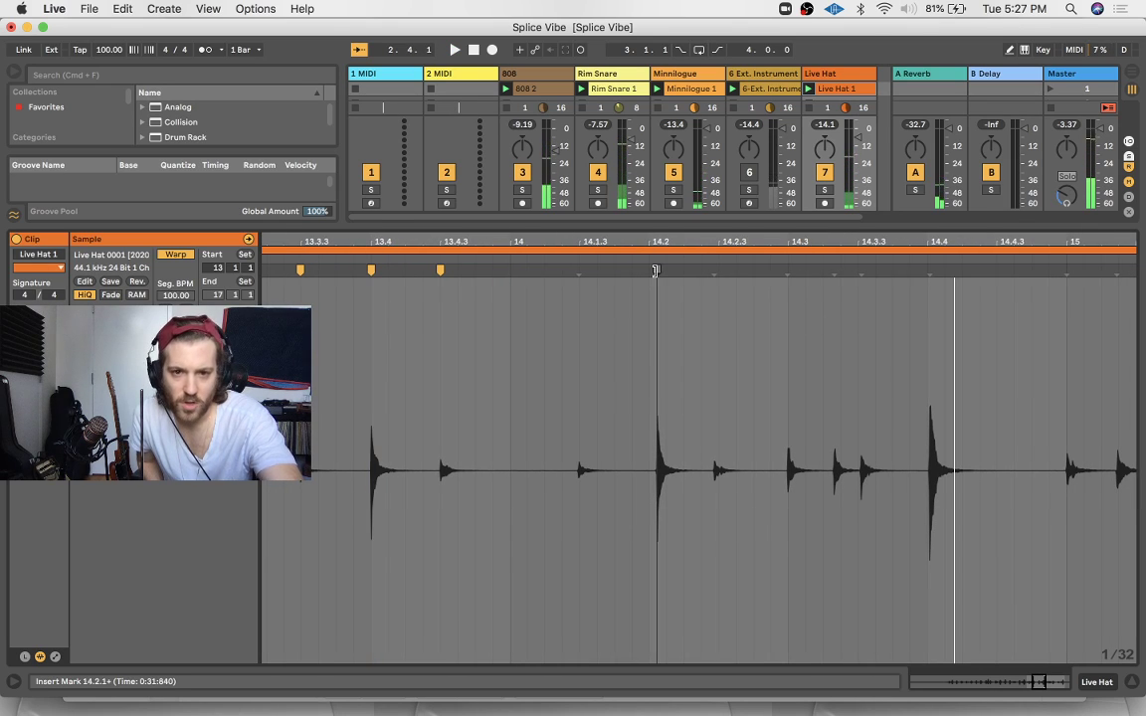
double_click(579, 271)
double_click(714, 270)
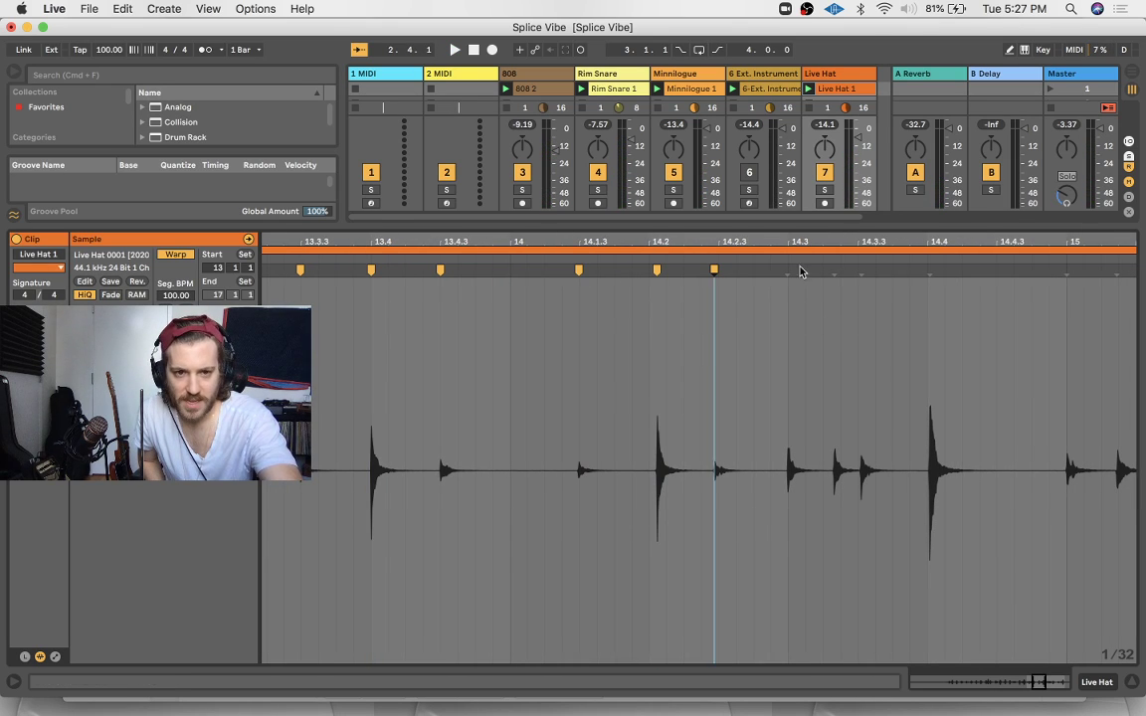
double_click(833, 269)
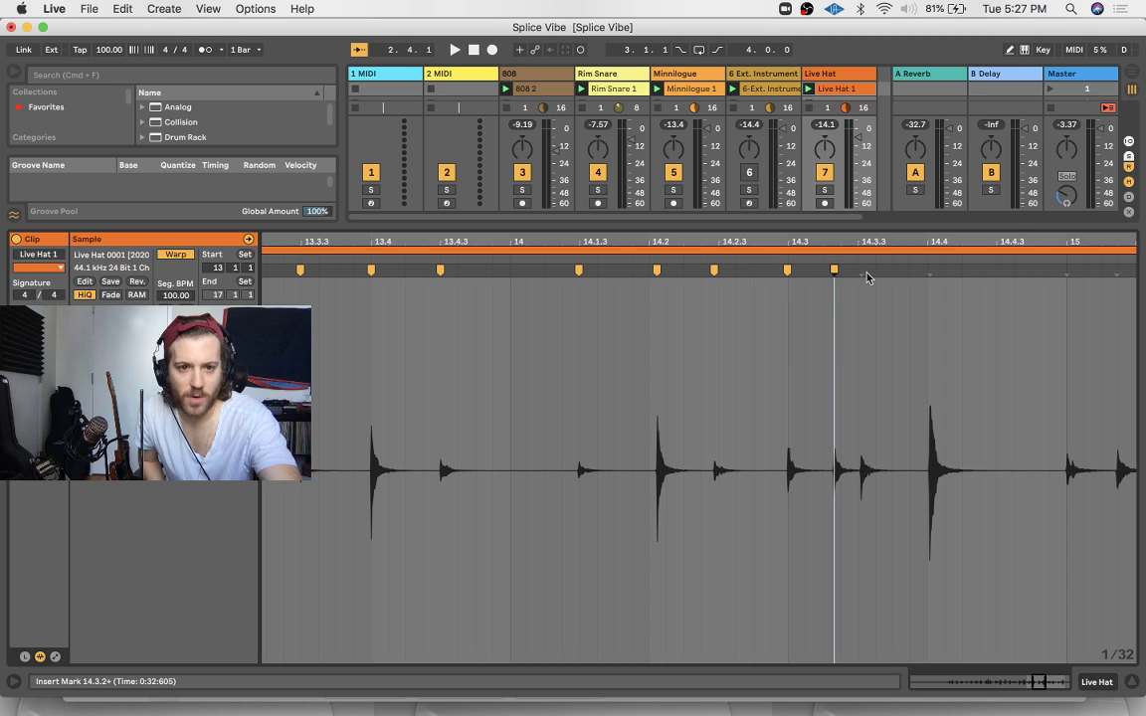
double_click(929, 270)
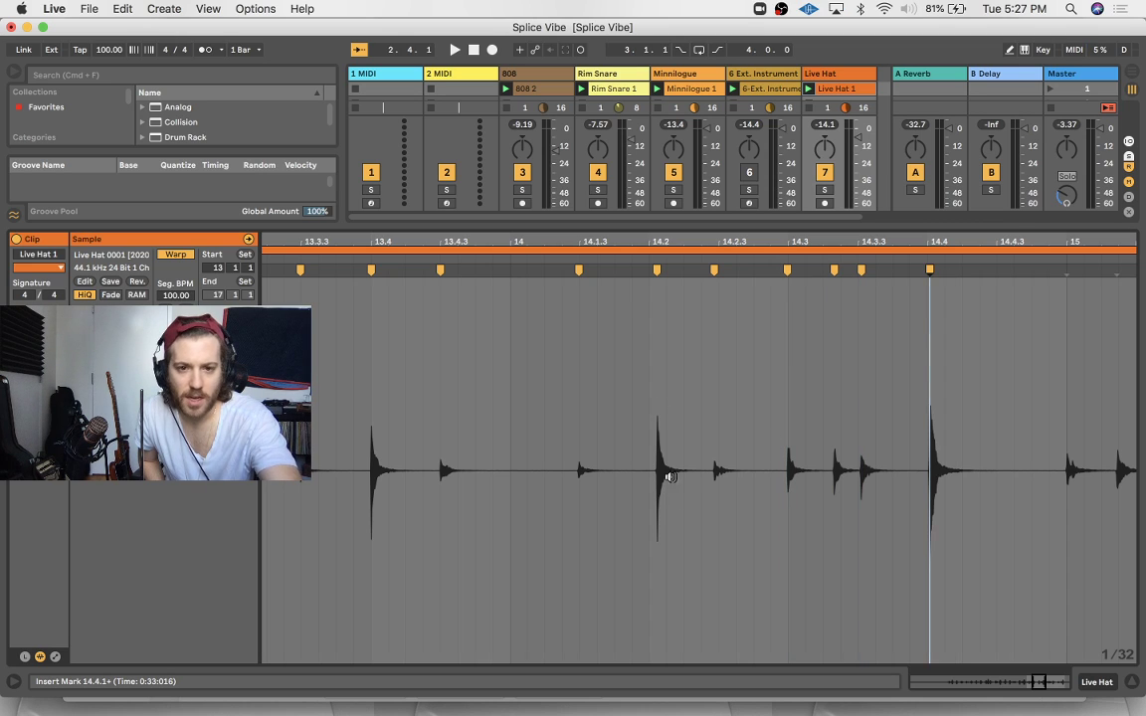
Move the warp markers near 14.2 and 14.4 exactly onto those beats and add a marker on the first hit of bar 15
left_click_drag(657, 270, 647, 270)
scroll(721, 318, "right", 3)
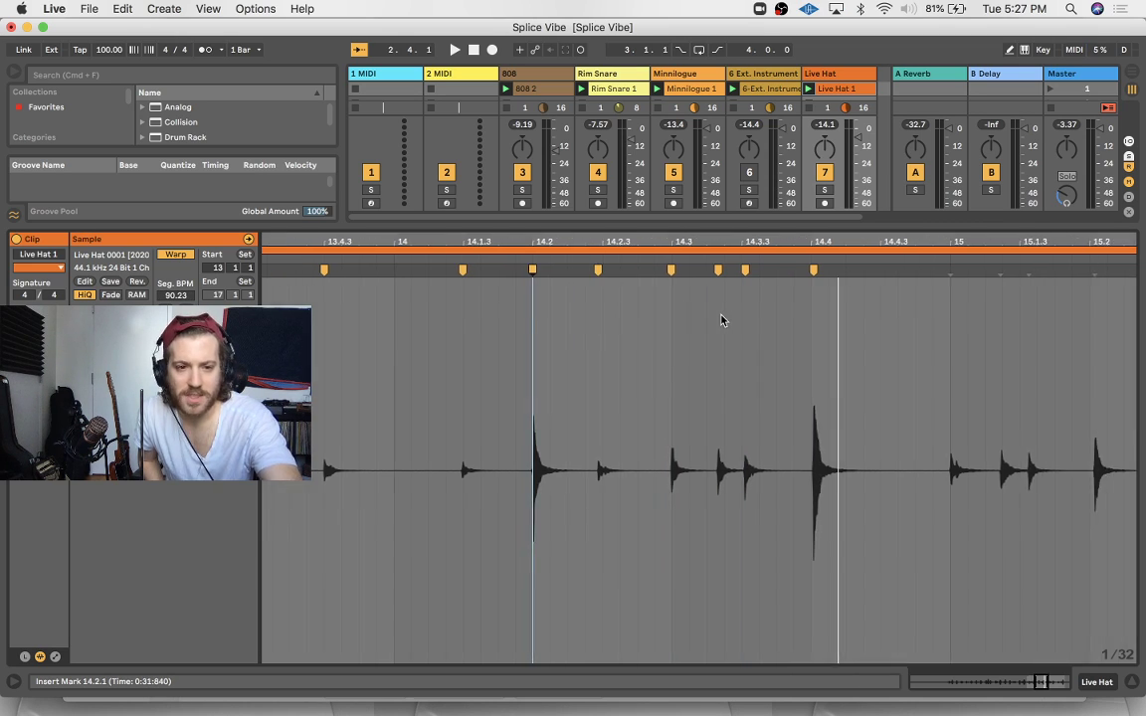
double_click(949, 270)
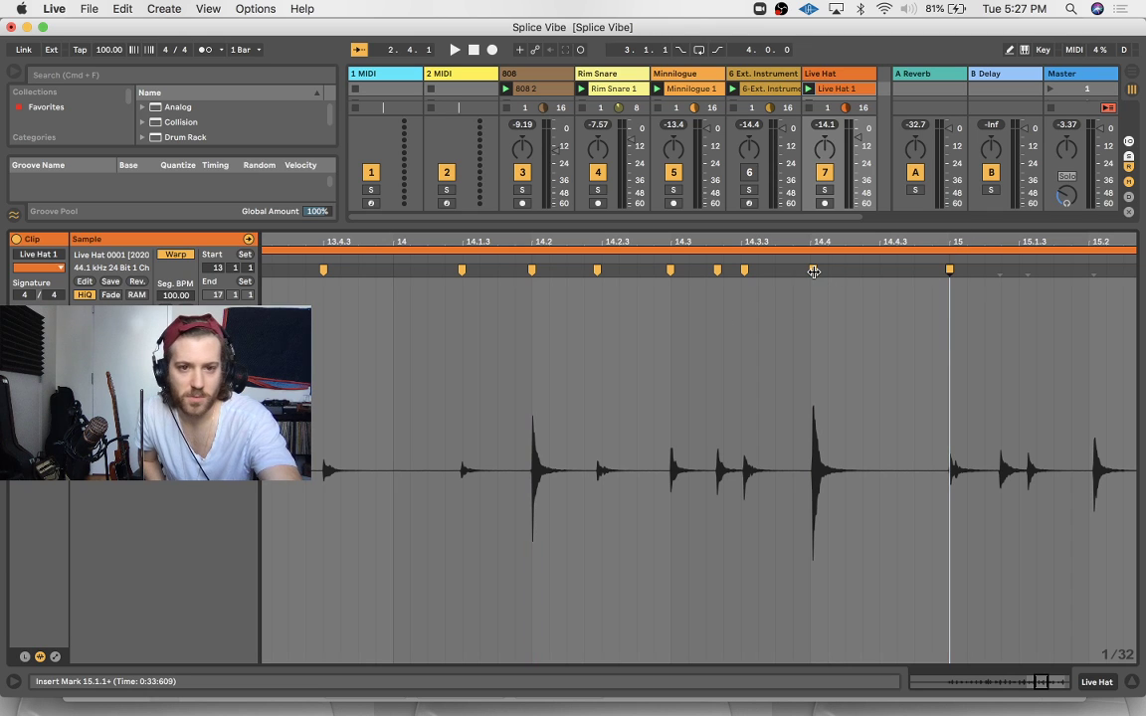
left_click_drag(814, 270, 808, 271)
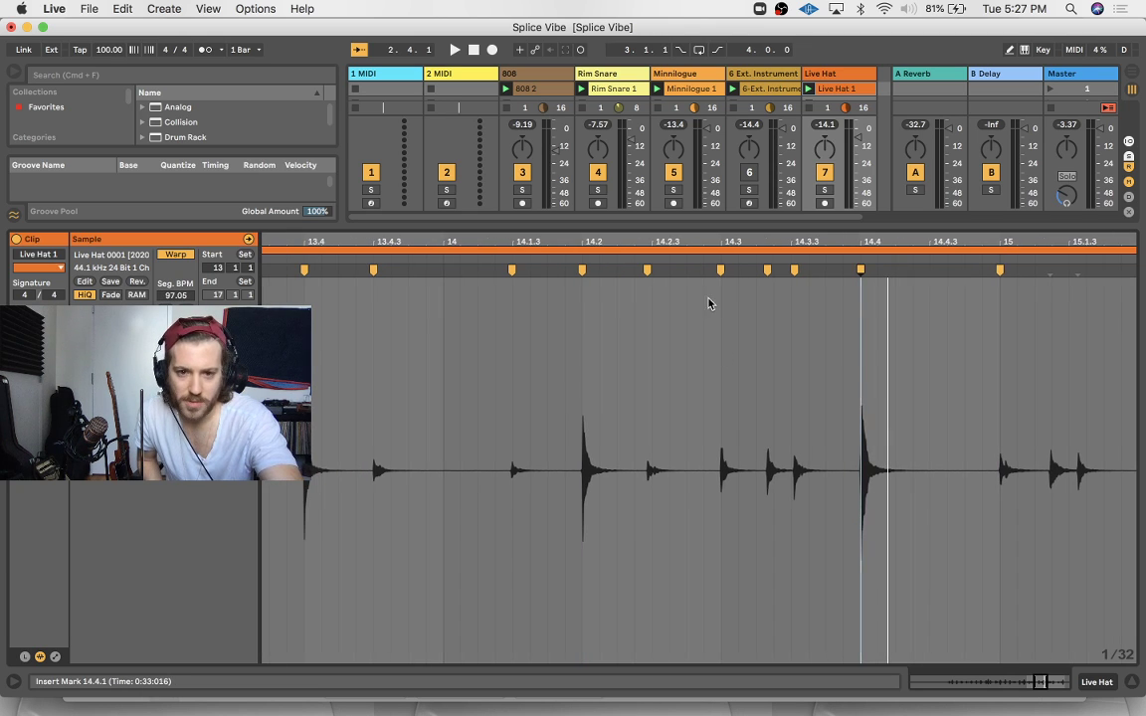
Add warp markers on the remaining hits of bar 15 and move those near 15.2 and 15.4 exactly onto the beats
scroll(711, 302, "right", 5)
scroll(756, 327, "right", 1)
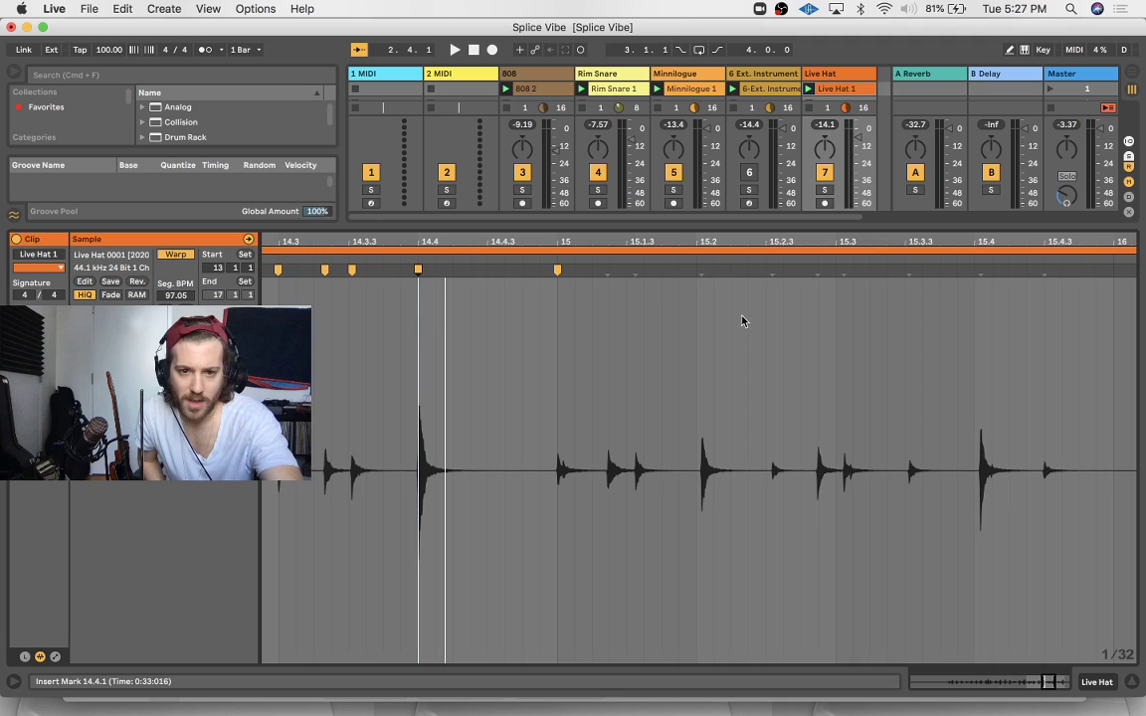
double_click(636, 270)
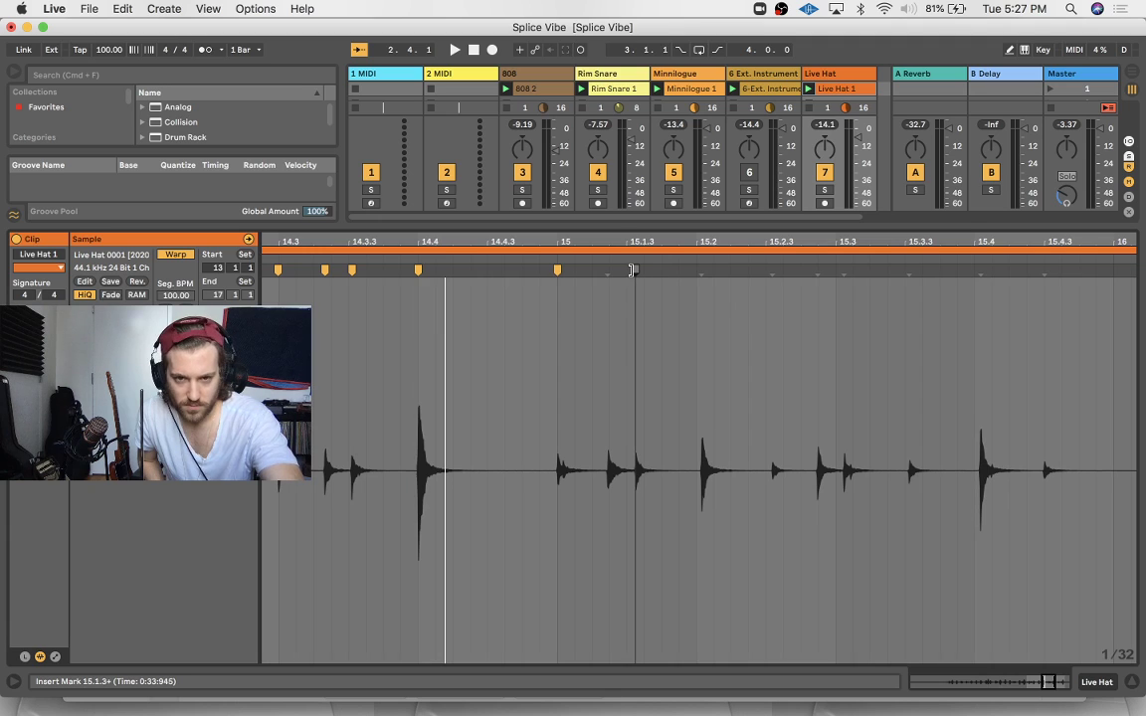
double_click(838, 271)
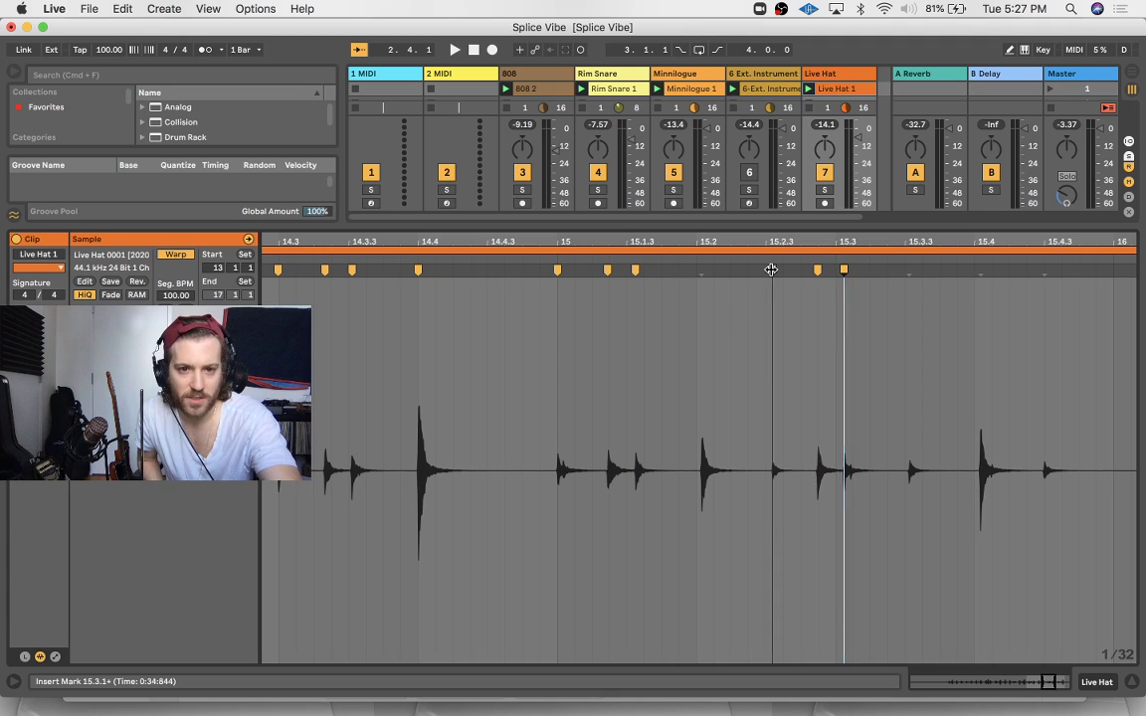
left_click_drag(700, 272, 690, 270)
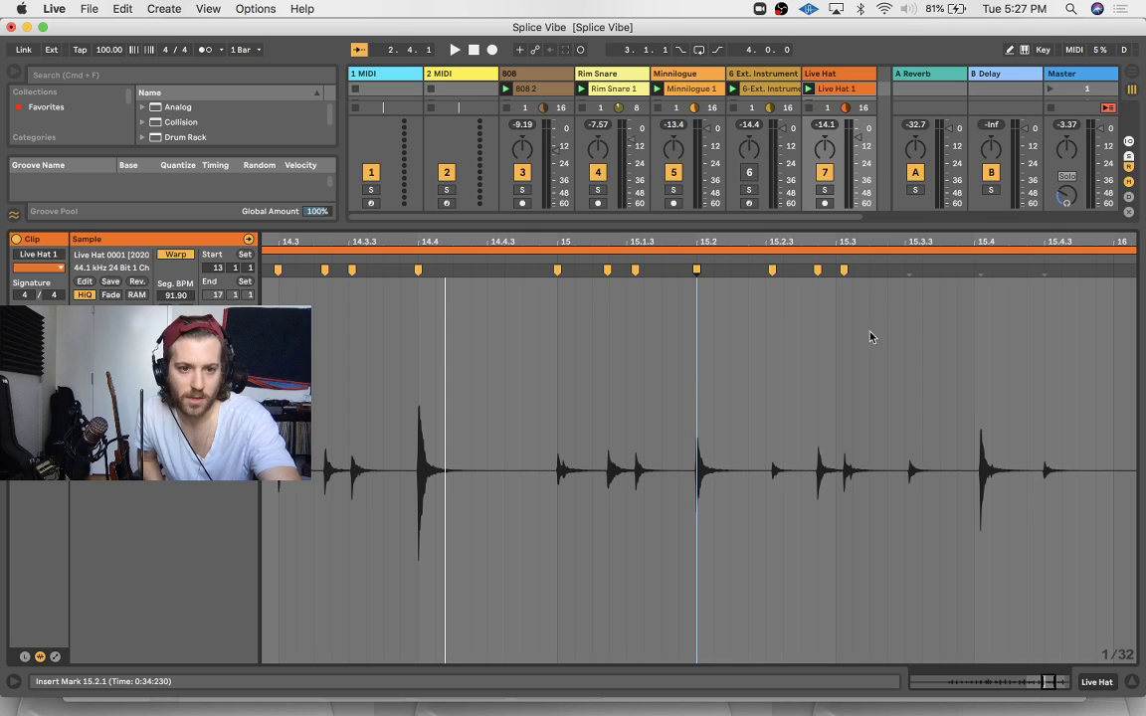
scroll(869, 337, "right", 5)
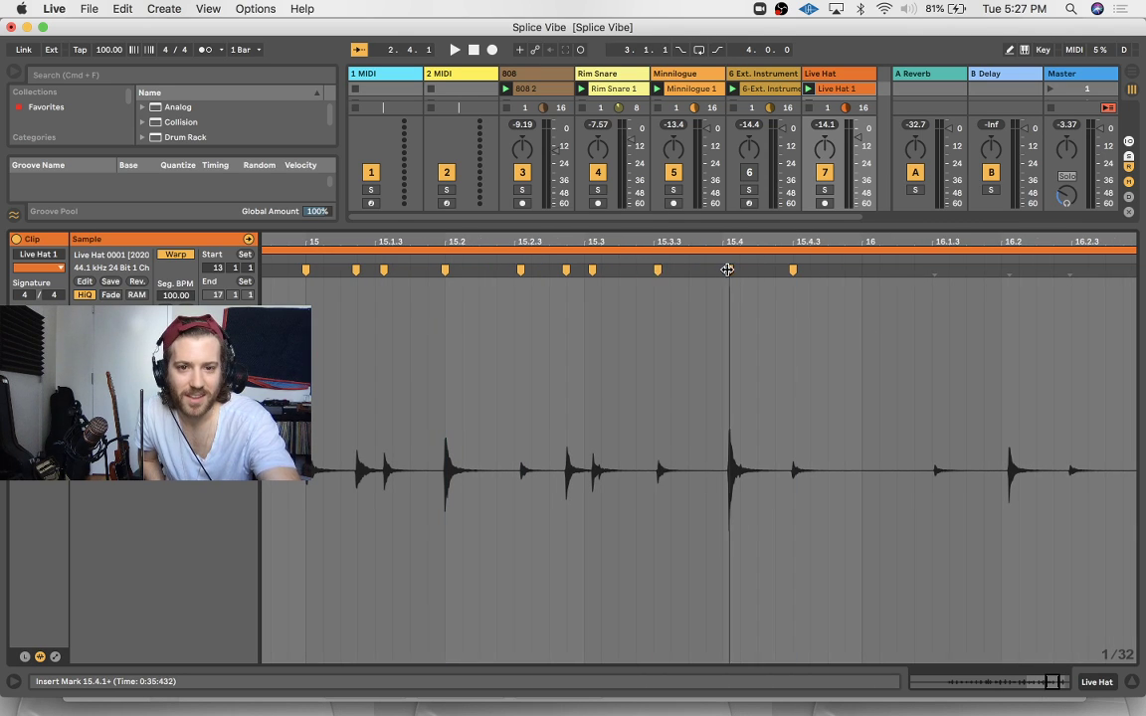
Add warp markers on the hits of bar 16 and move those near 16.2, 16.3 and 16.4 exactly onto the beats
scroll(734, 274, "right", 4)
double_click(829, 270)
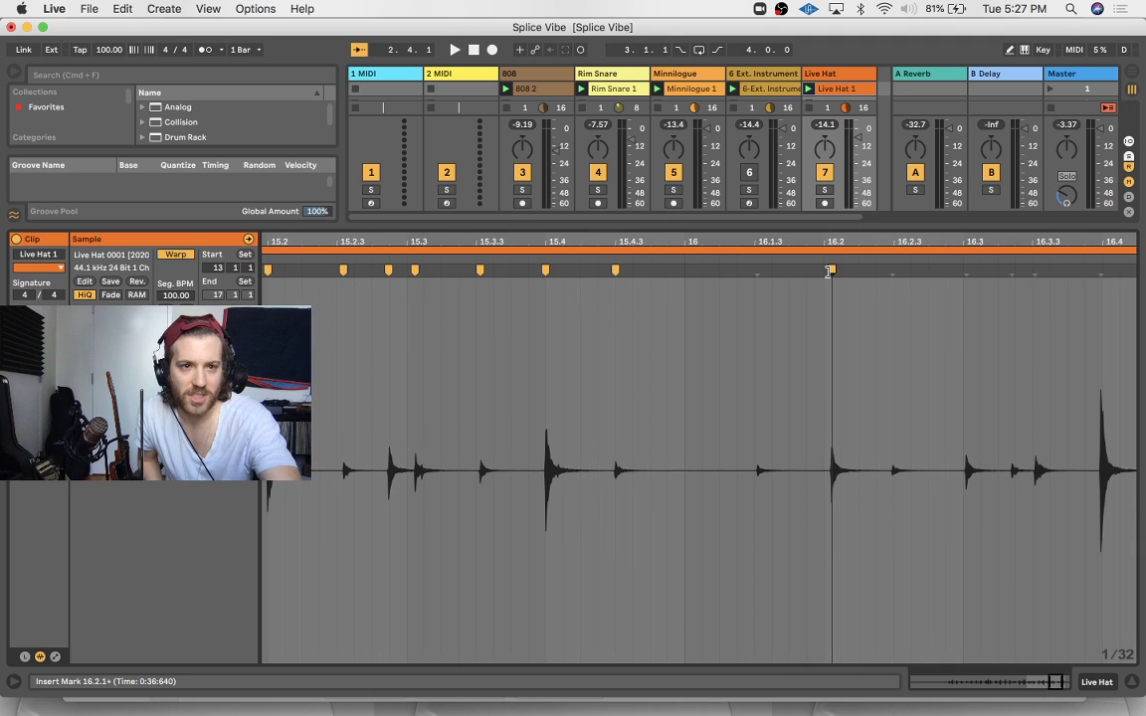
double_click(758, 271)
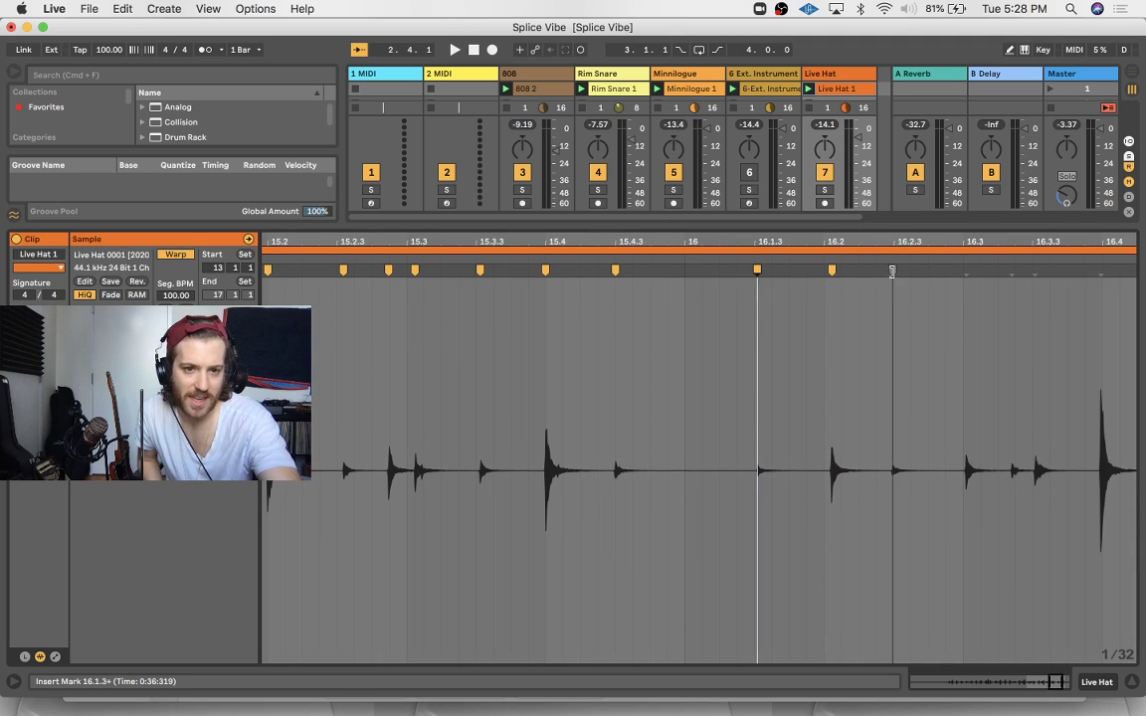
scroll(815, 300, "right", 4)
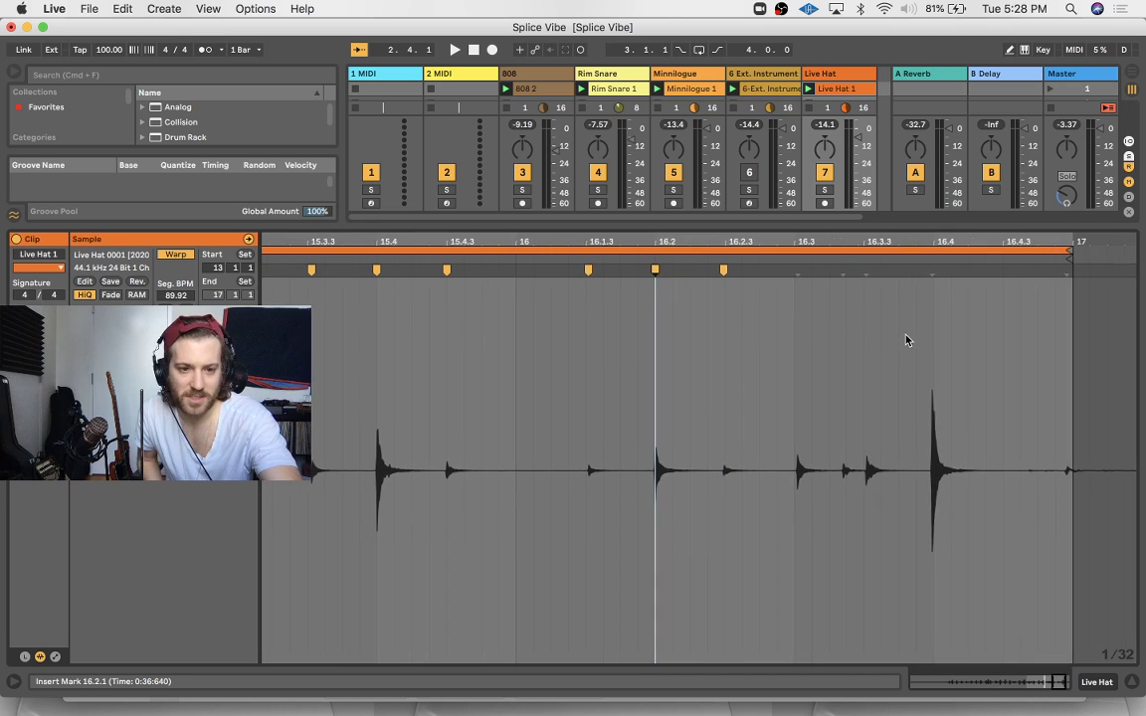
double_click(930, 269)
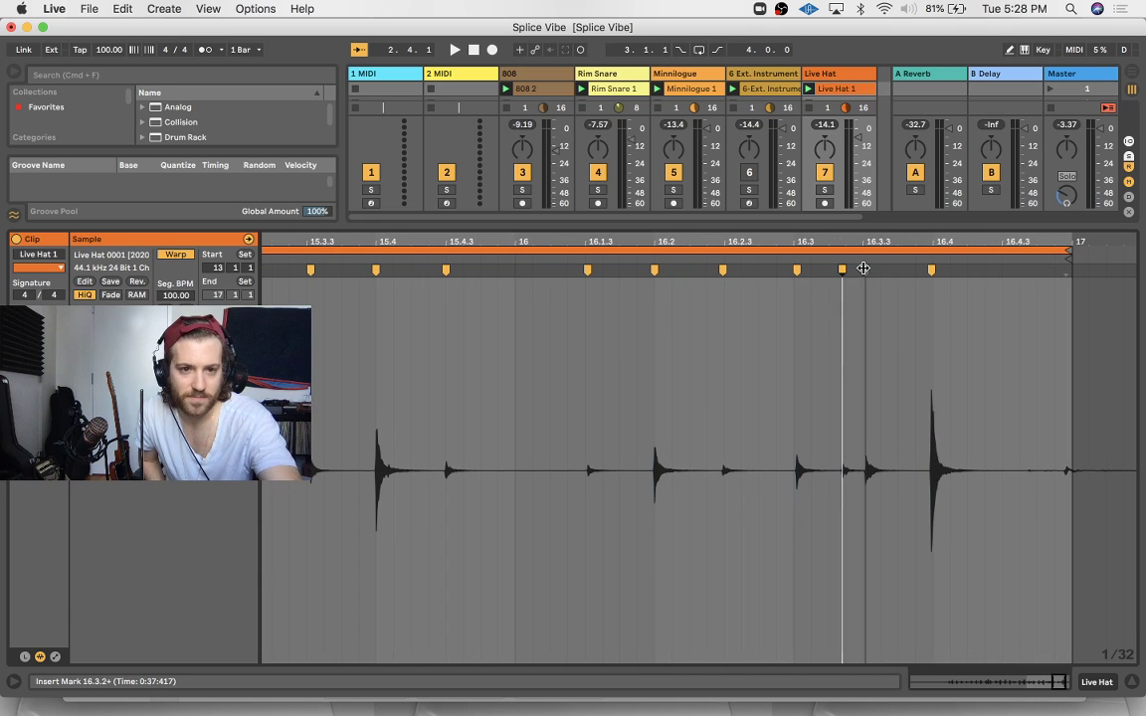
left_click_drag(930, 269, 934, 269)
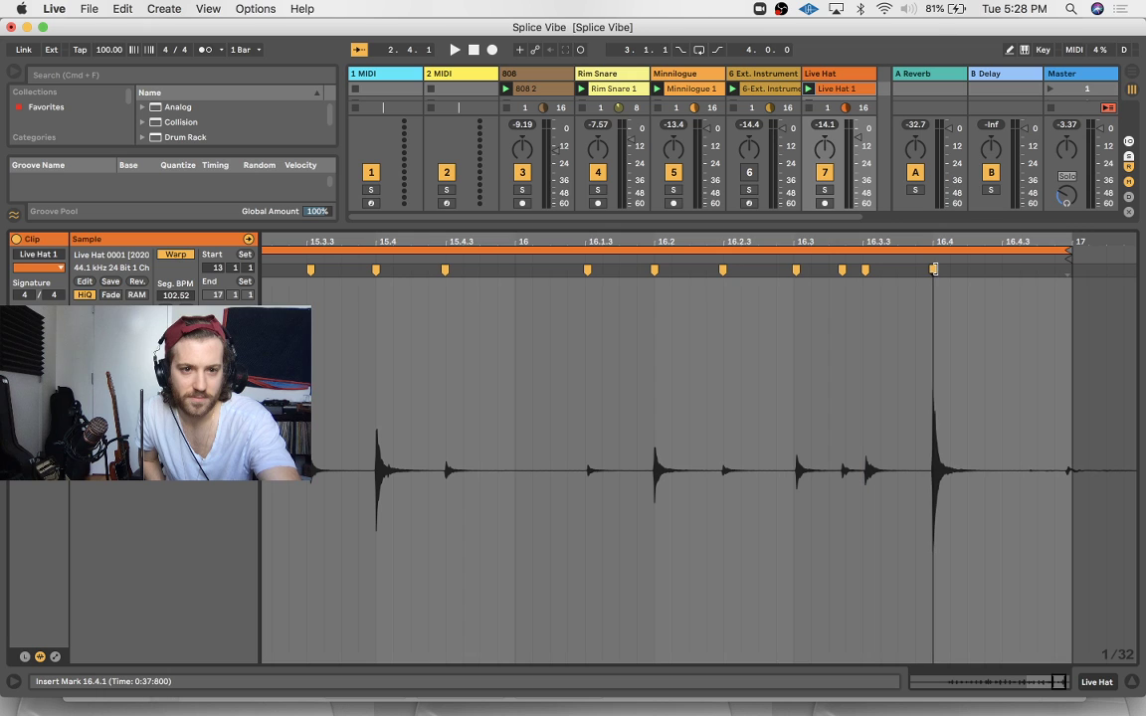
left_click(795, 270)
Play the session to check the timing of the warped hat loop against the other tracks
key("space")
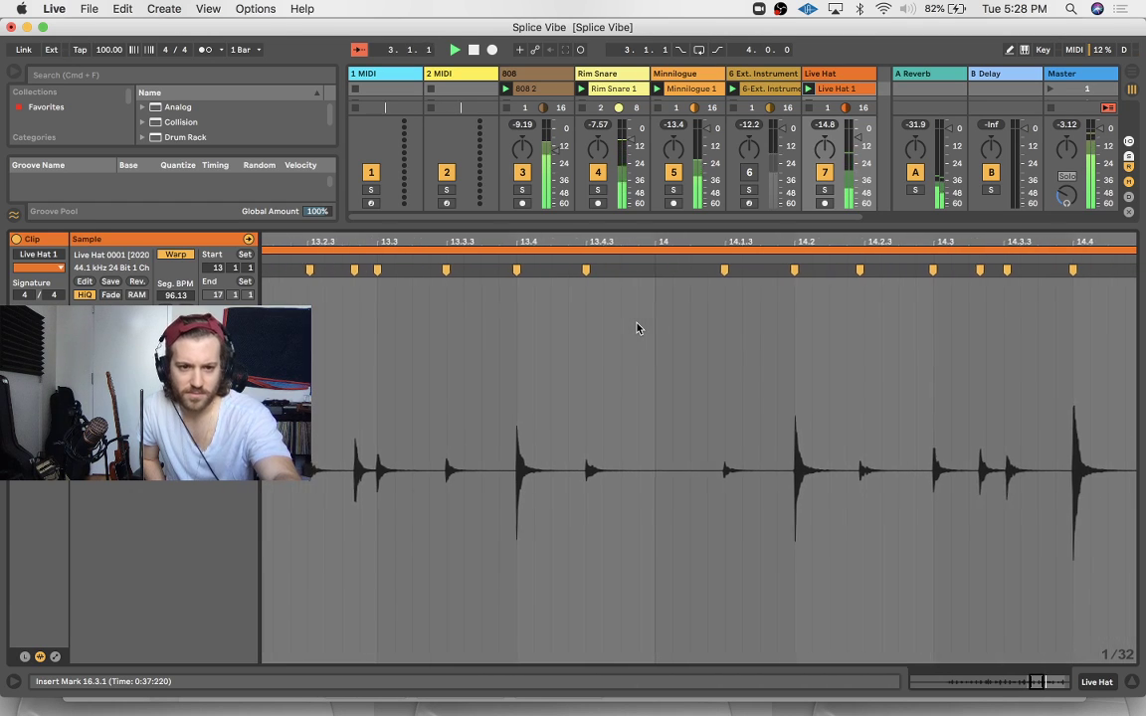
scroll(637, 328, "right", 3)
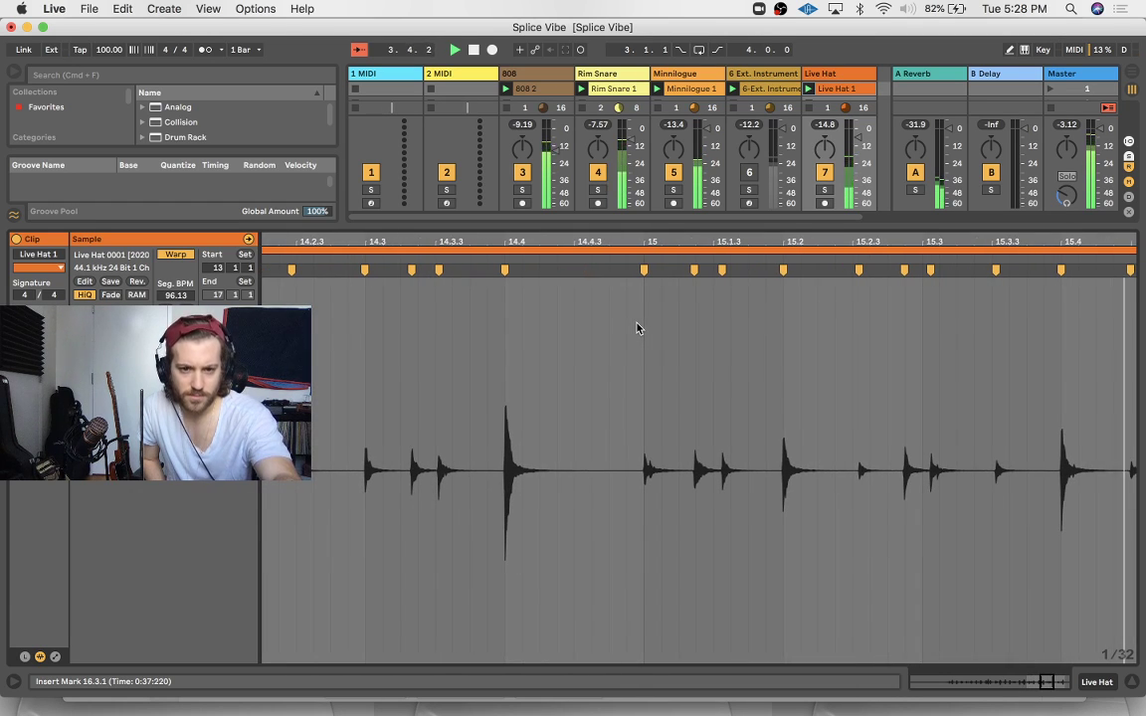
scroll(638, 328, "up", 3)
scroll(637, 329, "up", 2)
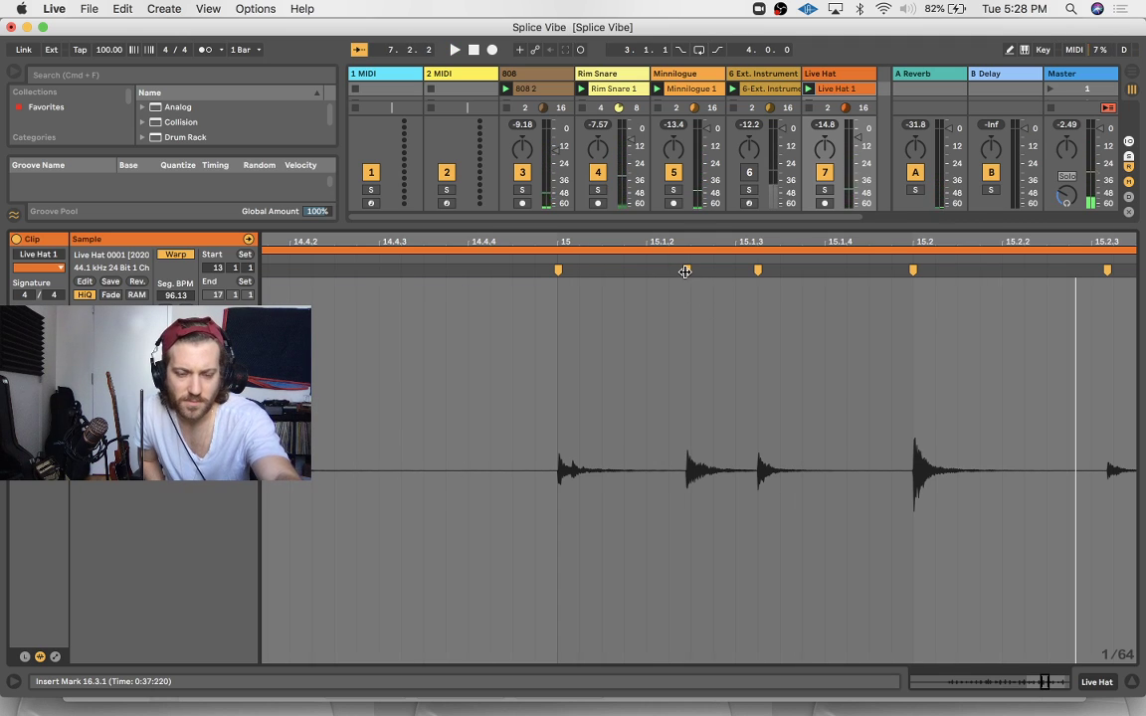
Nudge the warp markers of the second hat hit in bar 15 and in bar 13 slightly earlier
scroll(685, 271, "up", 2)
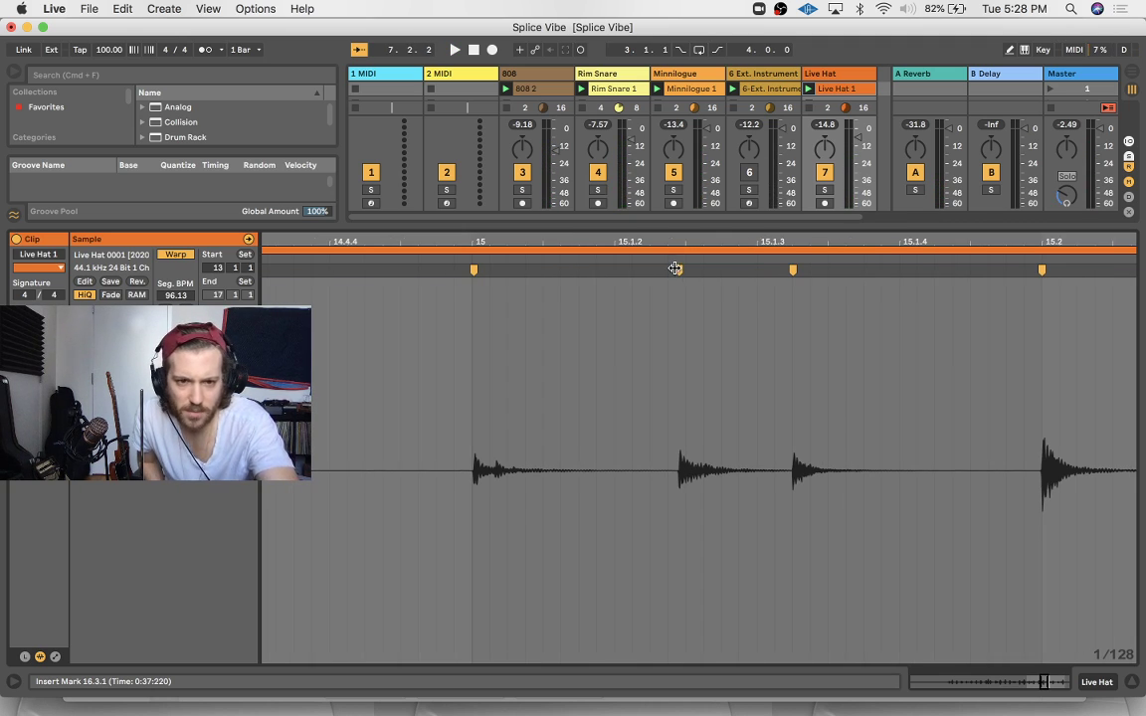
left_click_drag(675, 269, 666, 269)
scroll(665, 333, "left", 10)
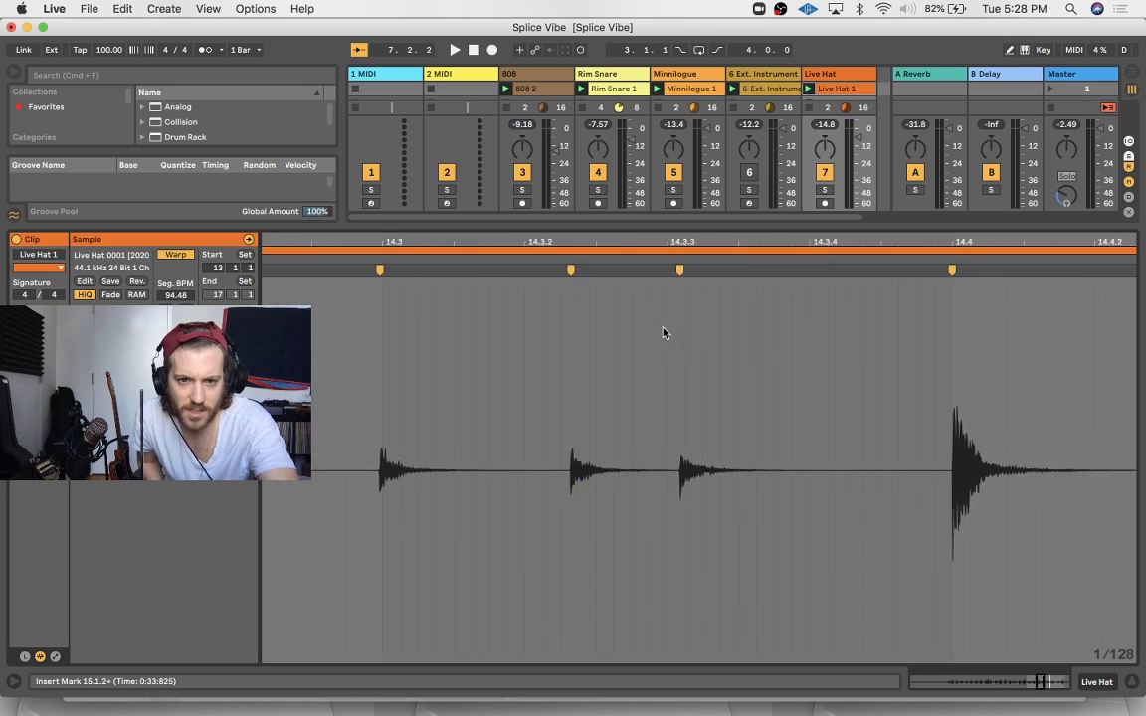
scroll(665, 333, "right", 6)
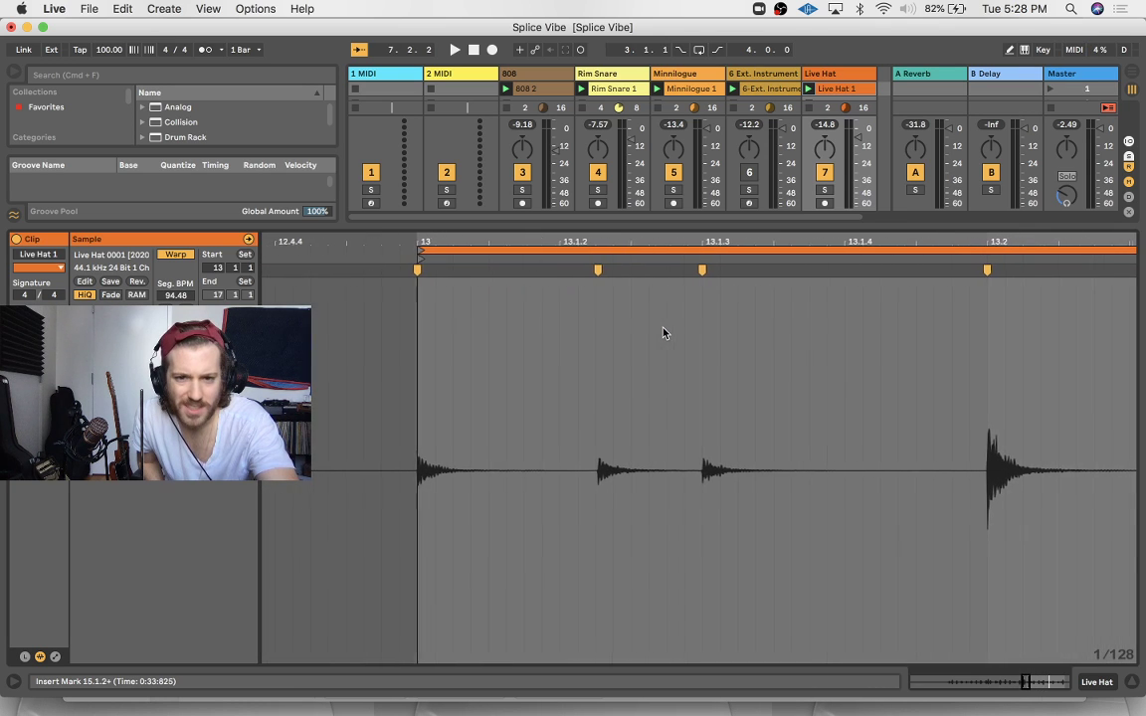
left_click_drag(593, 269, 589, 269)
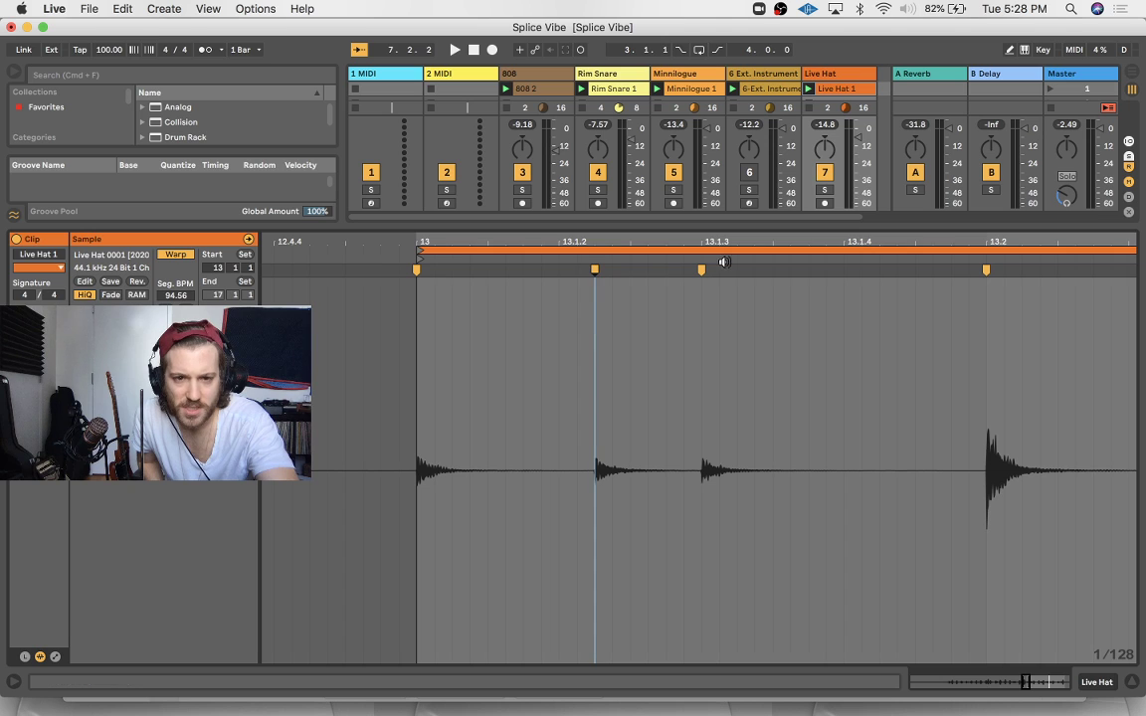
left_click(701, 269)
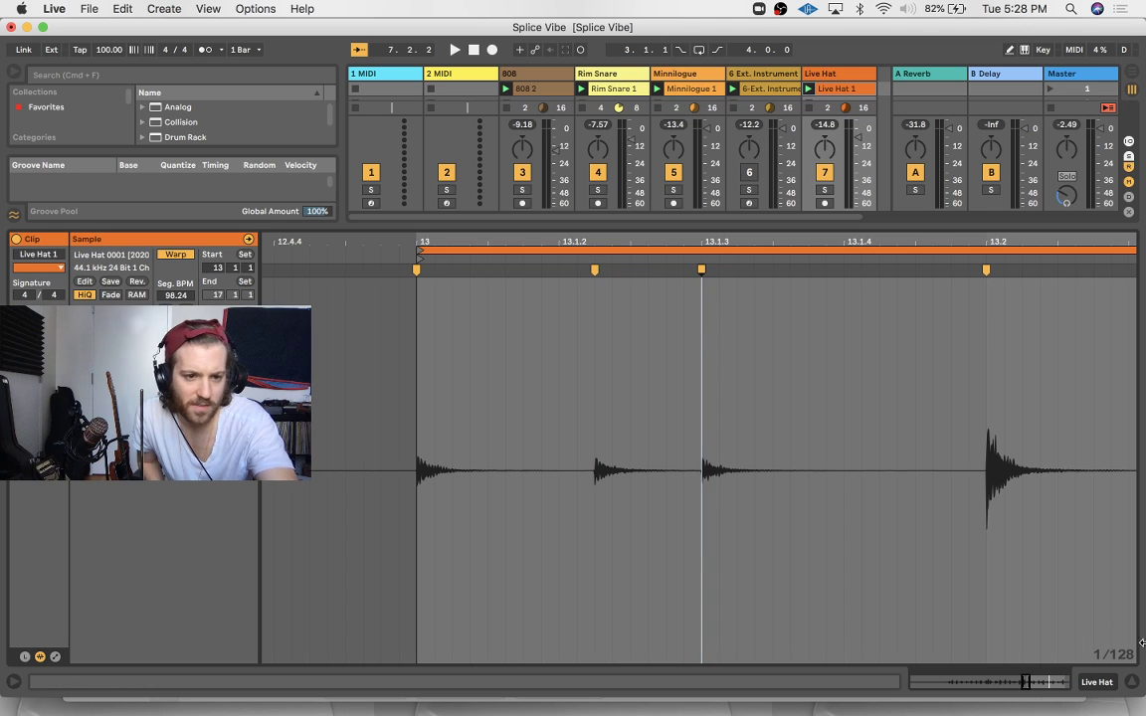
Play bar 13 of the hat loop and nudge the warp marker of the hit just before 13.3 slightly later
key("space")
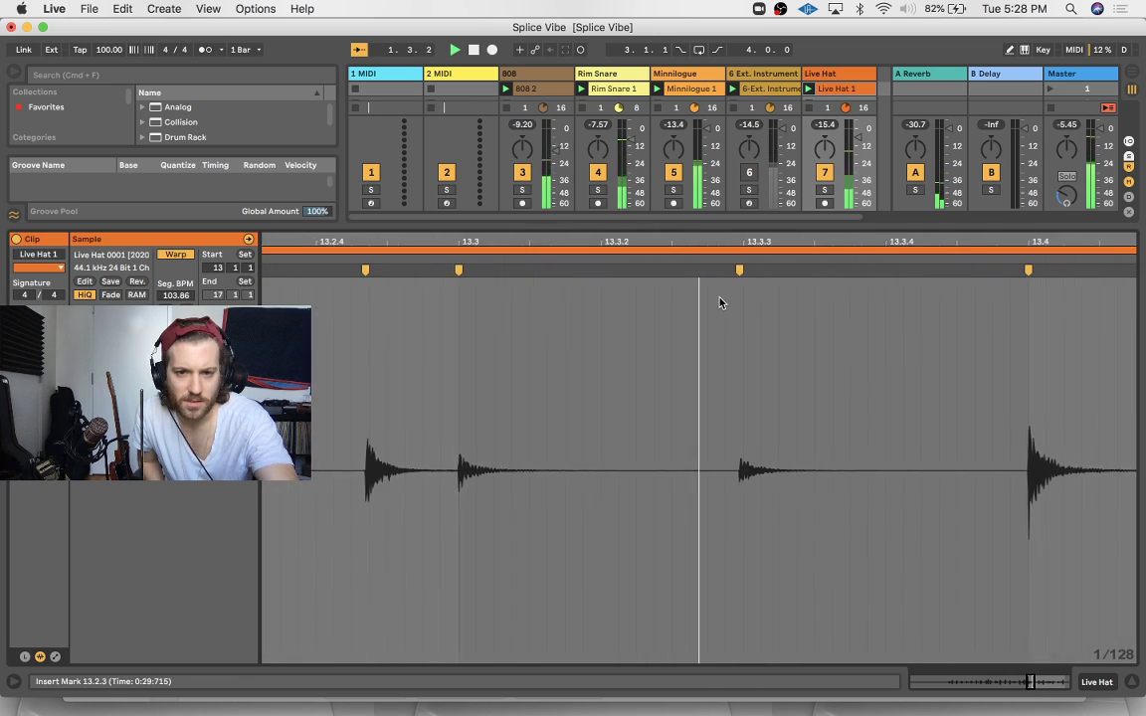
scroll(719, 304, "left", 2)
key("space")
left_click_drag(447, 270, 454, 271)
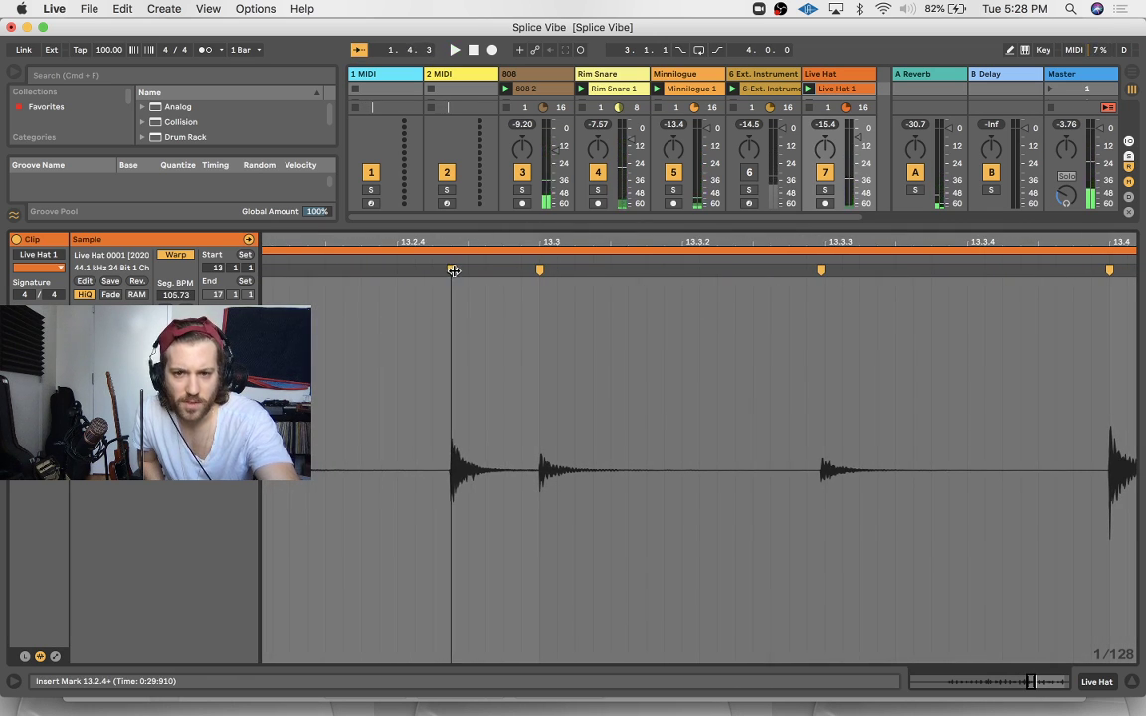
Nudge the hat hit just after 14.3.2 slightly earlier and the one near 14.3.3 slightly later, then replay the loop
key("space")
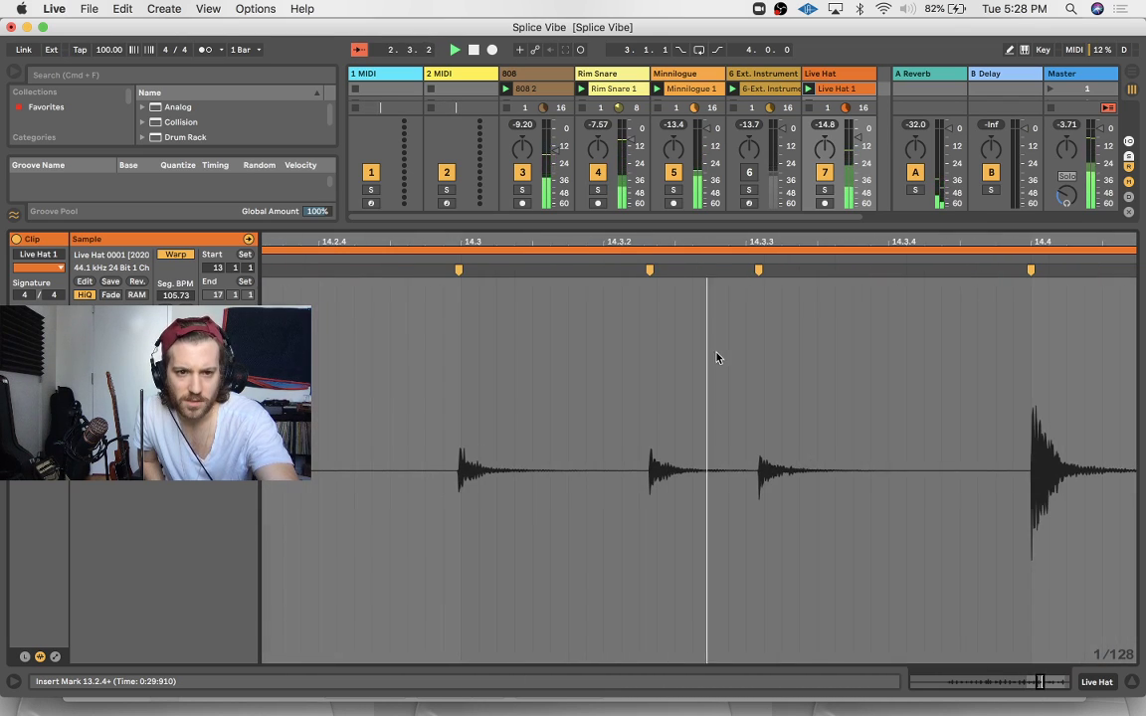
left_click_drag(648, 268, 641, 268)
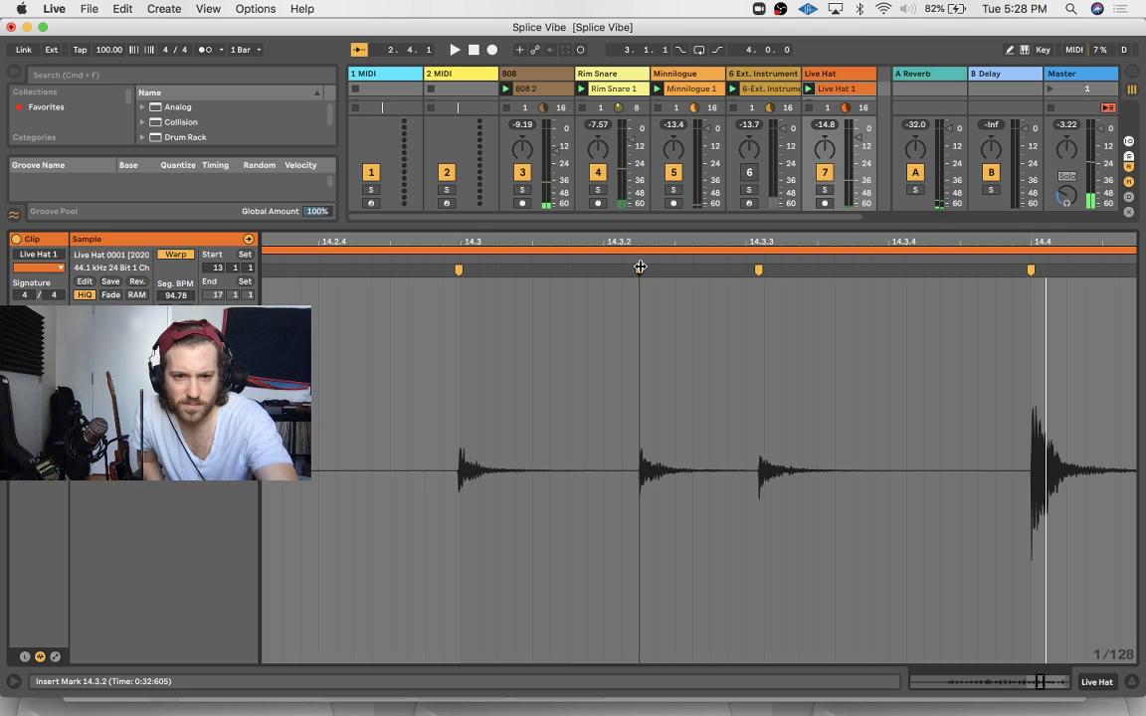
left_click_drag(759, 269, 763, 268)
key("space")
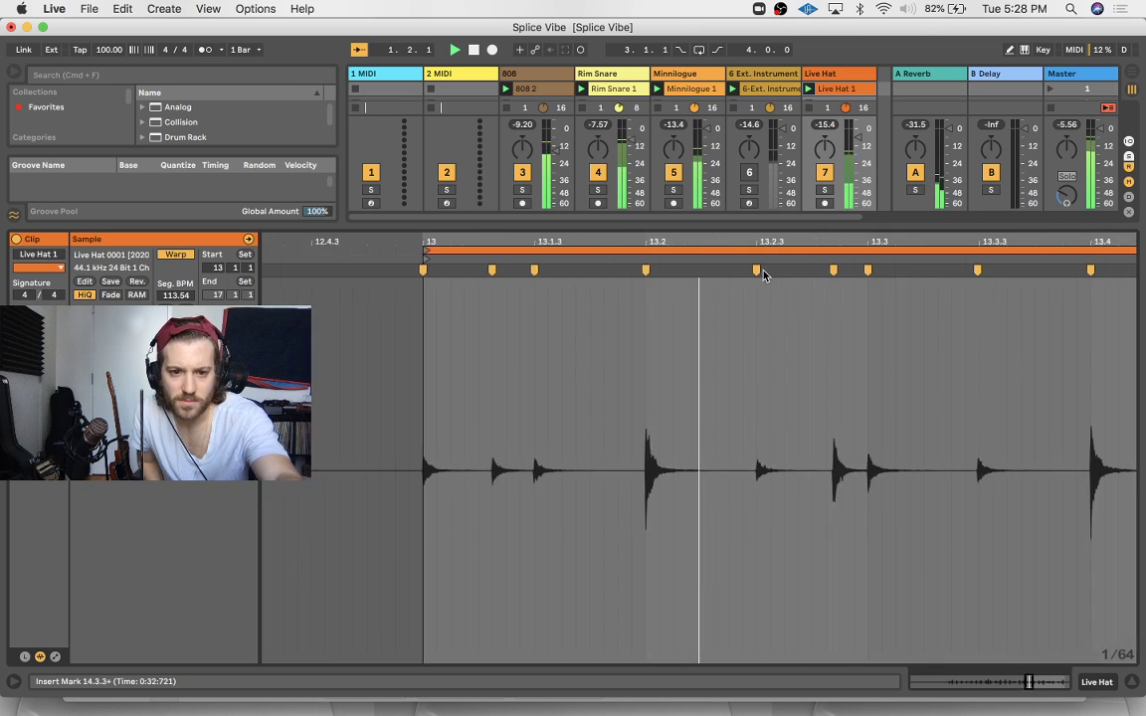
key("minus")
key("minus")
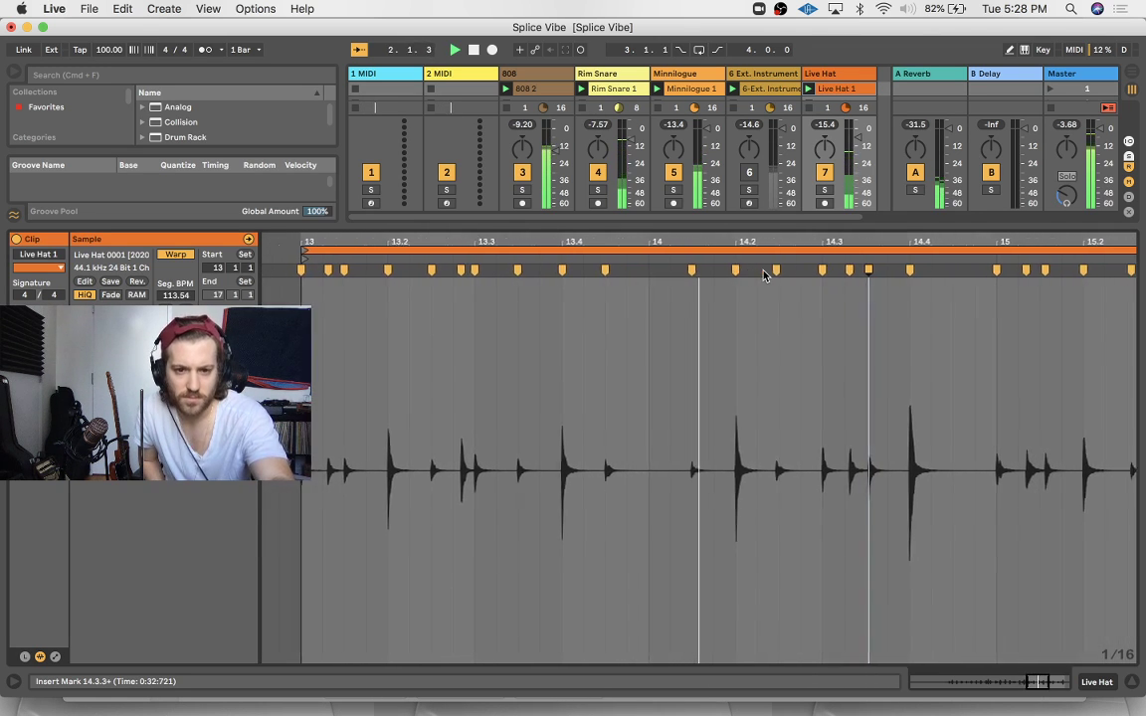
Move the warp marker of the hit just after 14.3.2 a little further forward in time, and replay the loop from its start
left_click(643, 370)
key("plus")
key("plus")
key("plus")
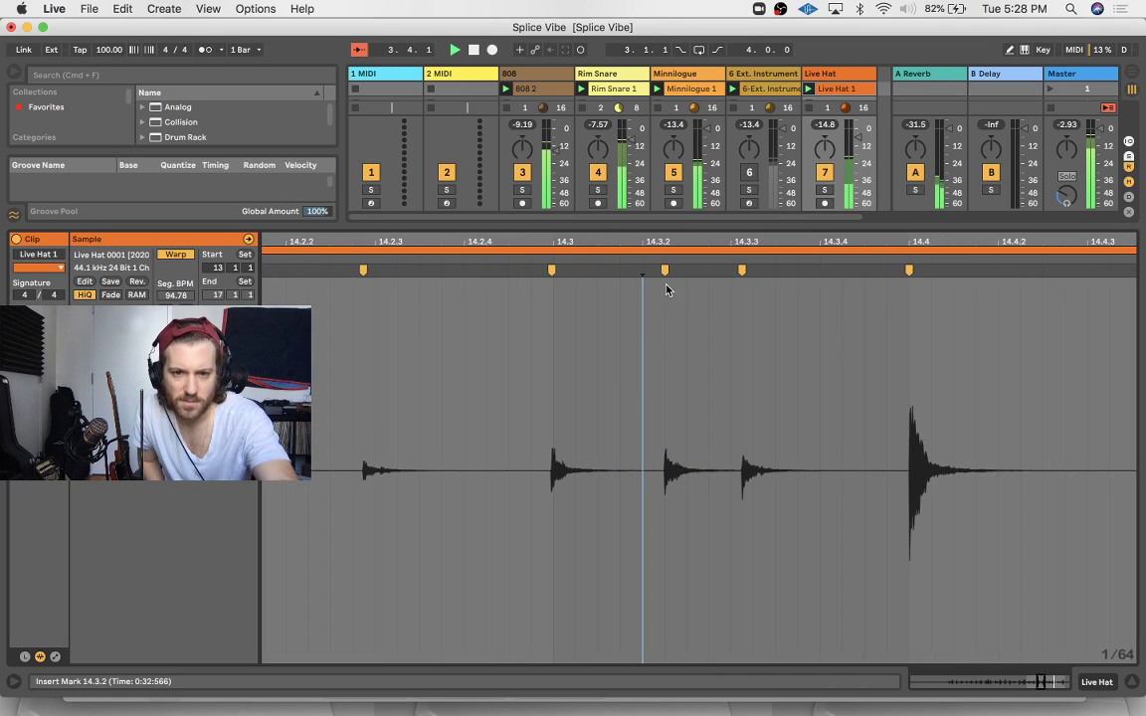
key("plus")
key("plus")
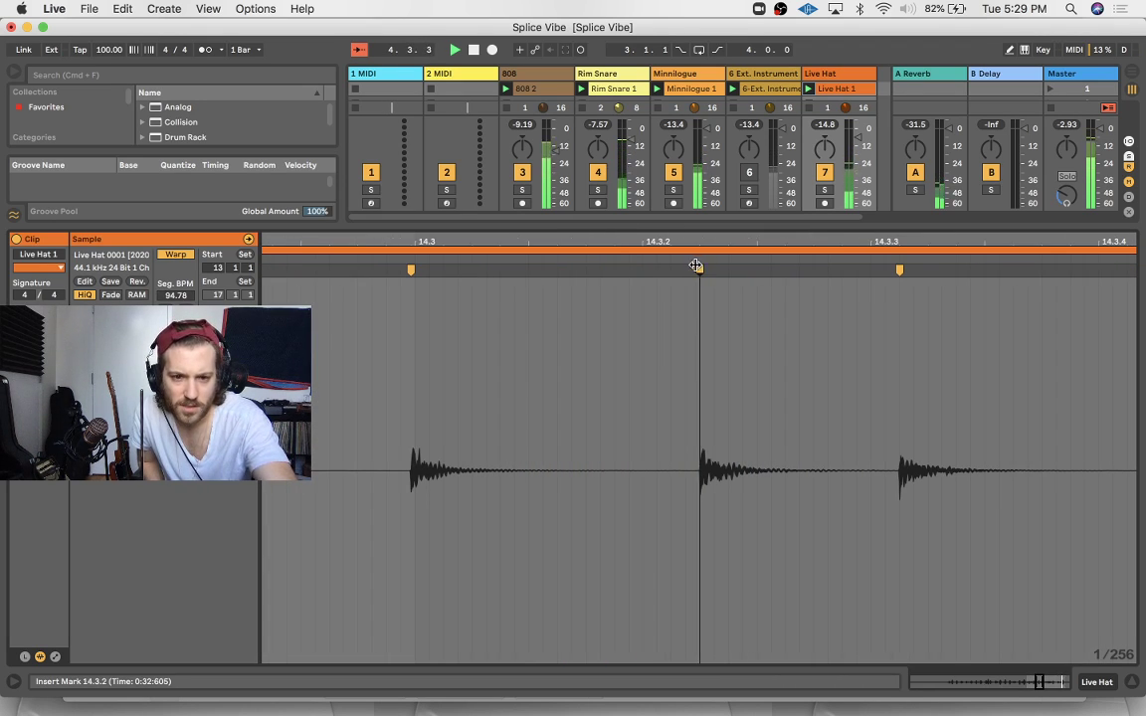
left_click_drag(697, 267, 685, 267)
key("space")
key("space")
key("minus")
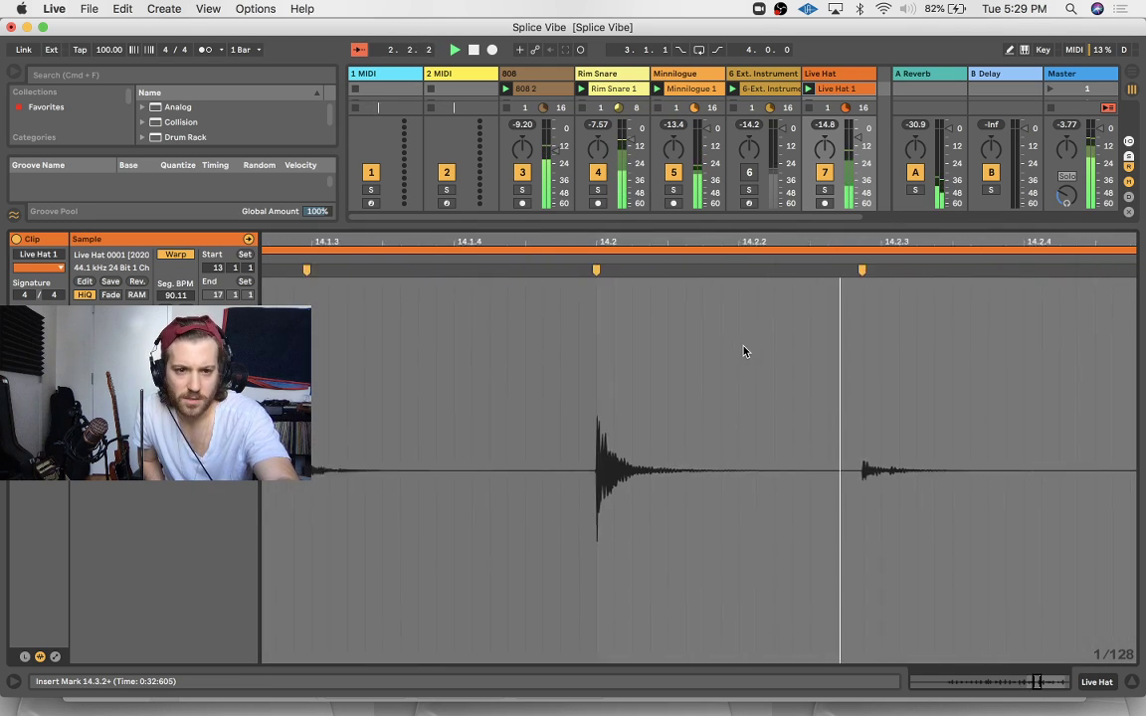
Move the warp marker of the hat hit near 14.3.3 earlier onto 14.3.3, and replay the loop
double_click(804, 269)
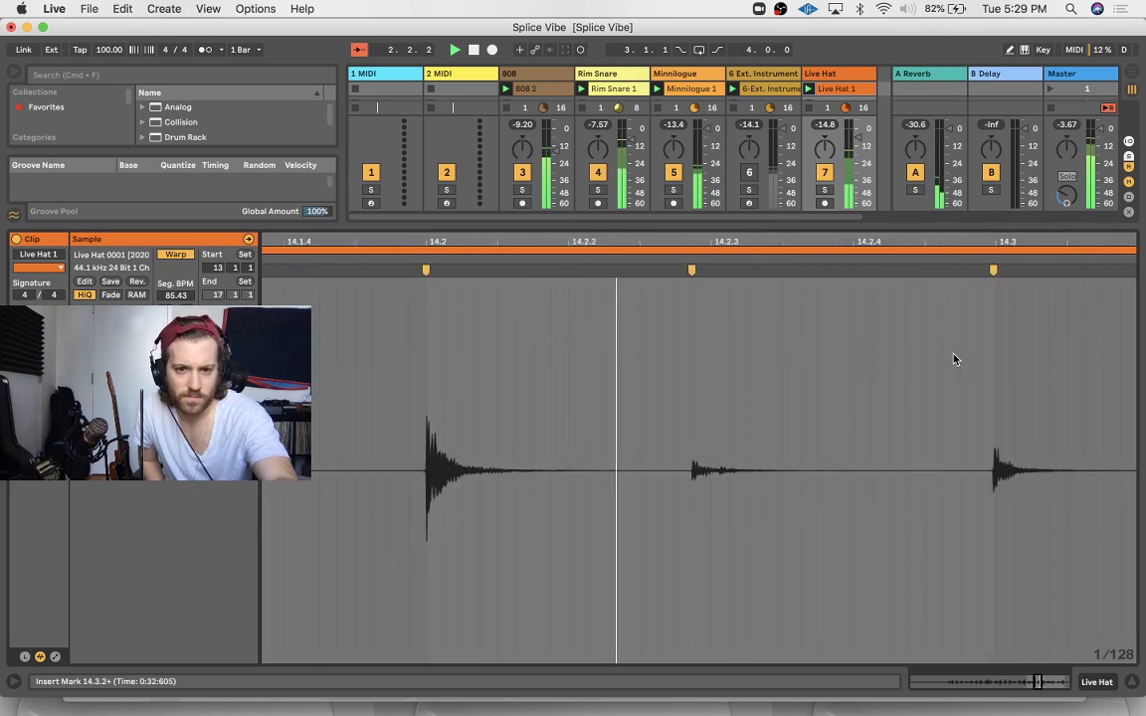
key("space")
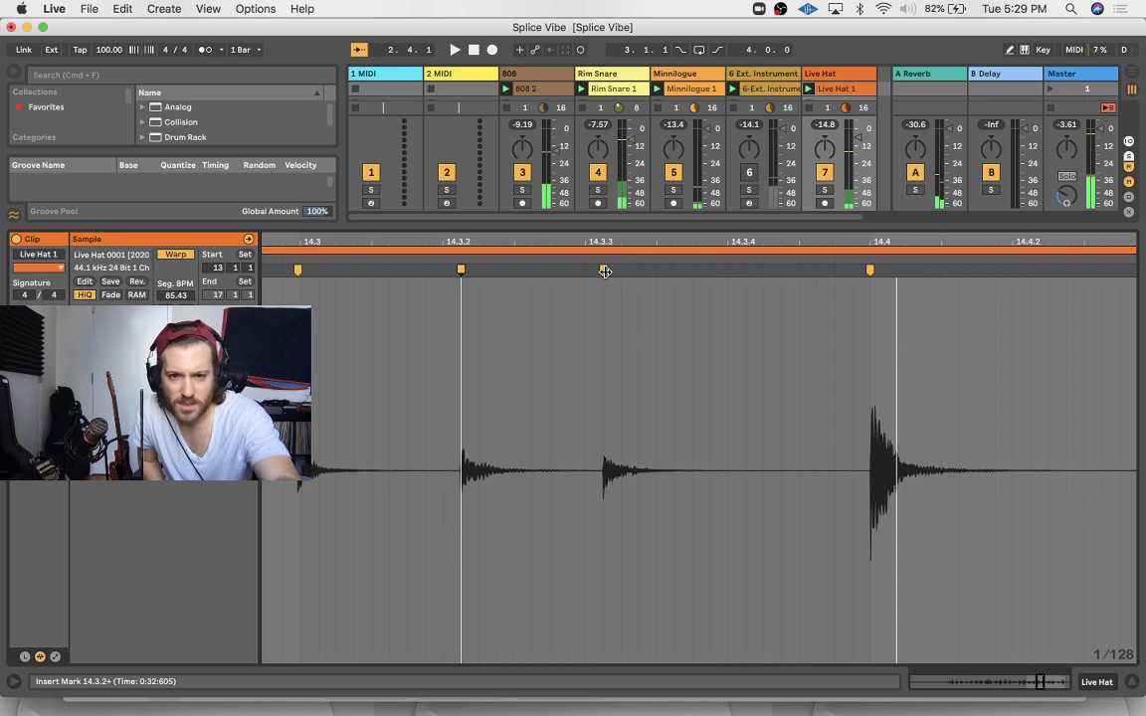
left_click_drag(605, 272, 589, 270)
key("space")
scroll(666, 293, "down", 3)
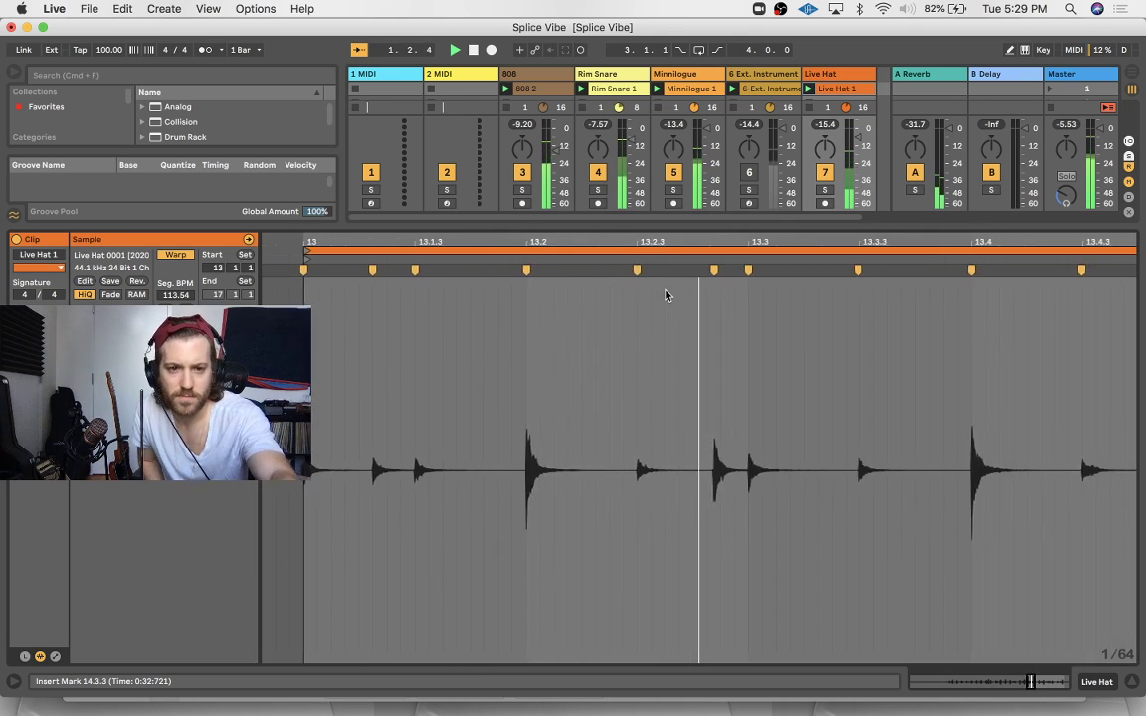
Nudge the warp marker of the hat hit just after 14.3.2 slightly later and play the clip
scroll(668, 295, "down", 3)
scroll(668, 296, "right", 3)
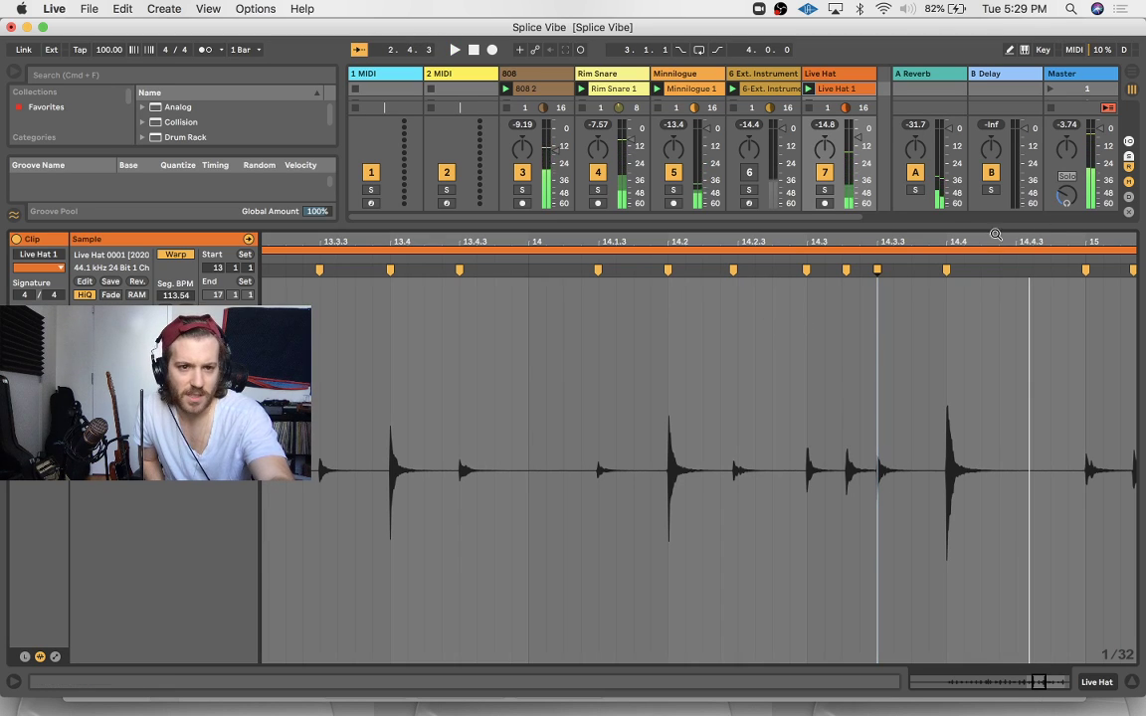
left_click(838, 345)
scroll(838, 345, "up", 5)
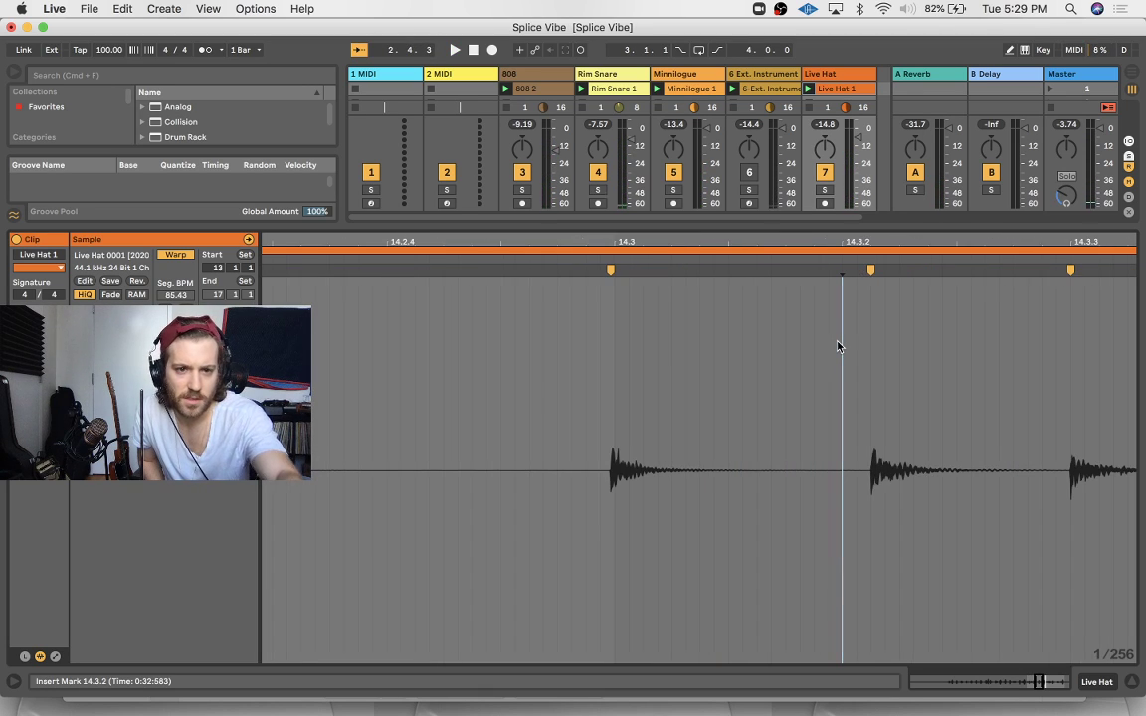
left_click_drag(870, 269, 880, 267)
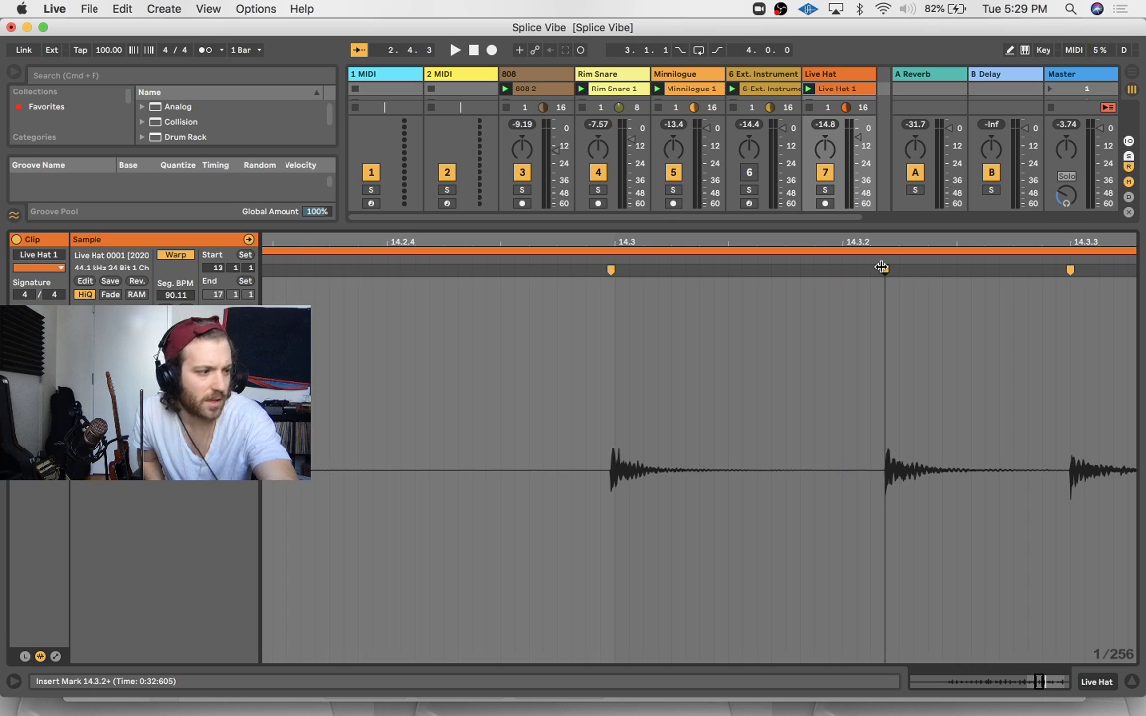
key("space")
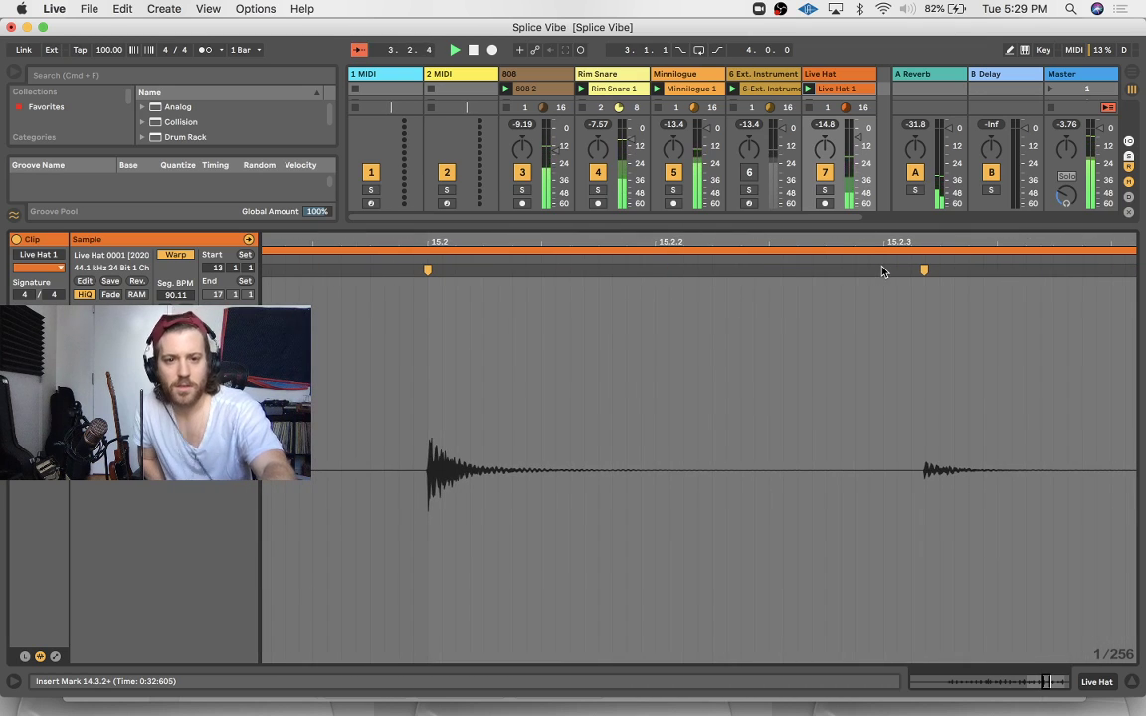
Shorten the hat clip's loop to two bars by setting its end to bar 15, and play it
key("minus")
key("minus")
key("minus")
key("minus")
key("minus")
key("minus")
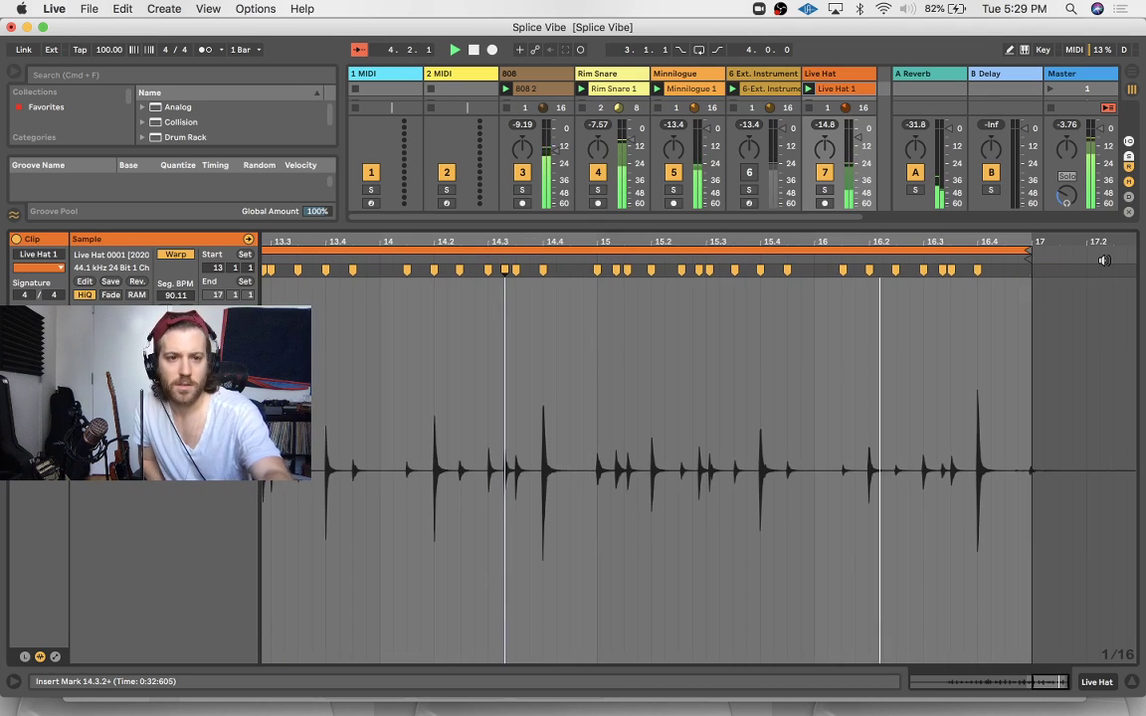
key("space")
scroll(987, 292, "left", 4)
scroll(987, 292, "right", 2)
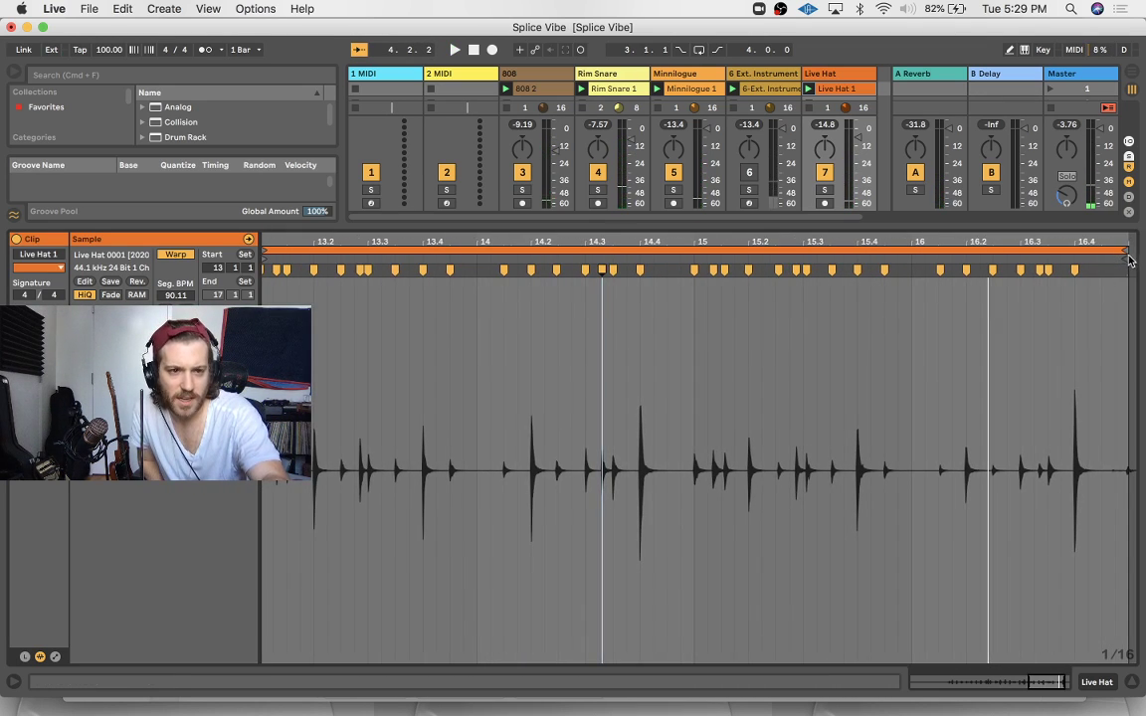
mouse_move(1124, 254)
left_mouse_down()
mouse_move(619, 261)
mouse_move(697, 290)
left_mouse_up()
scroll(696, 289, "left", 2)
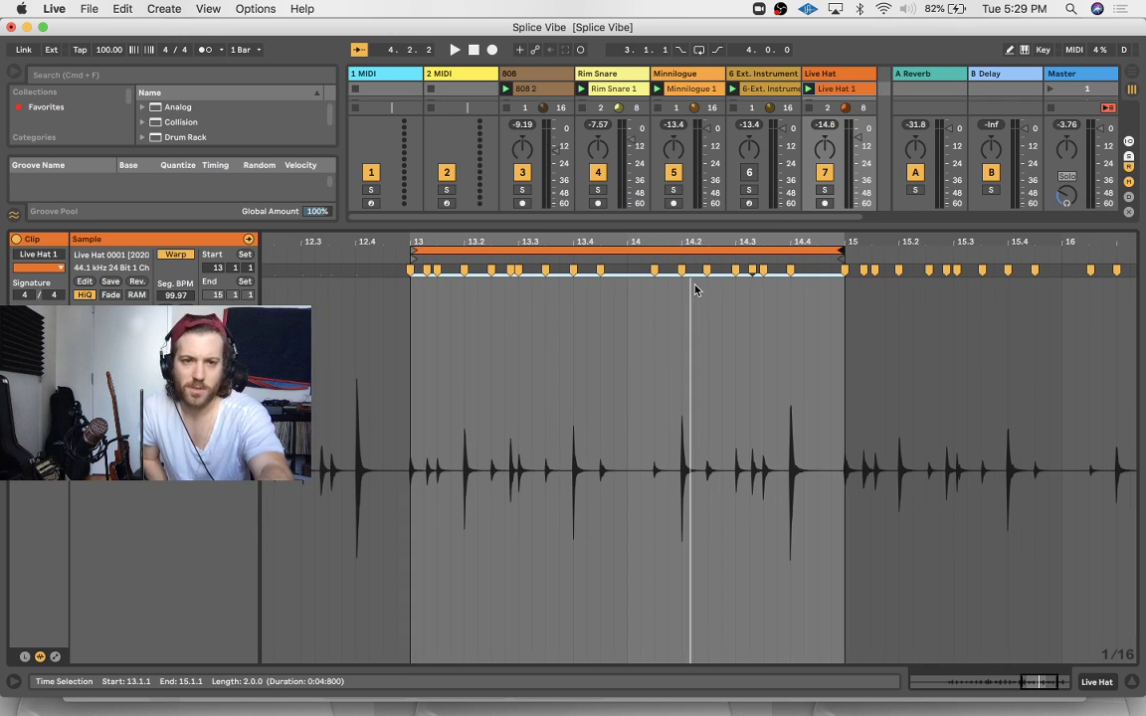
key("space")
scroll(696, 290, "left", 3)
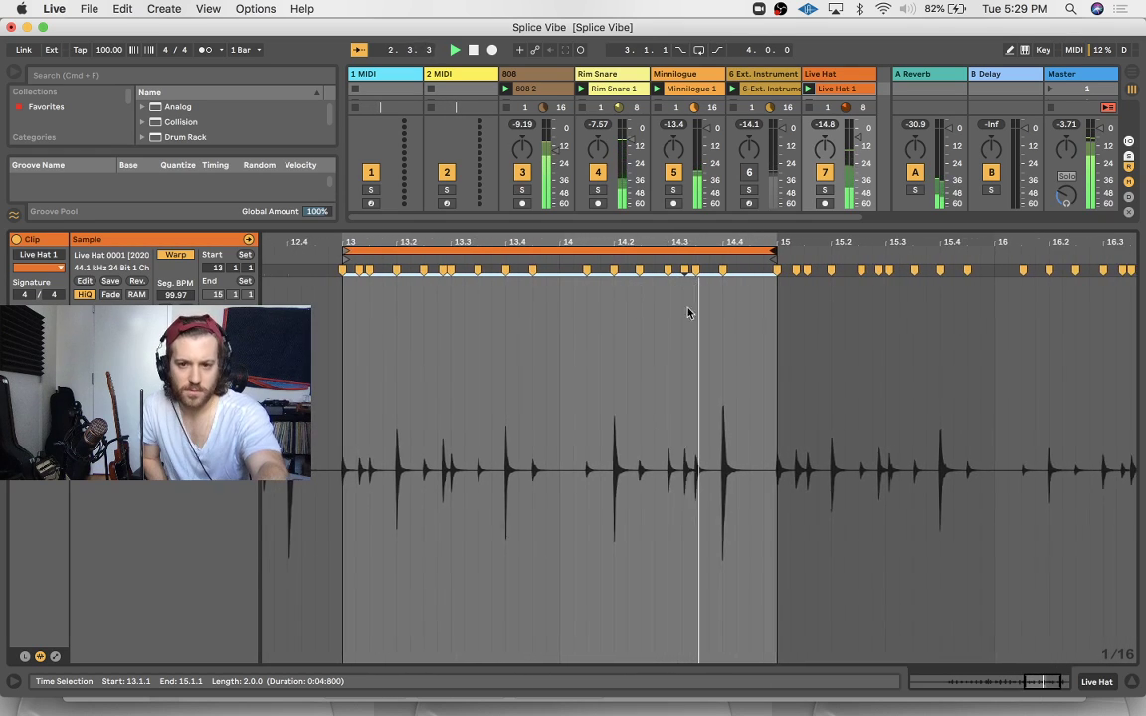
key("space")
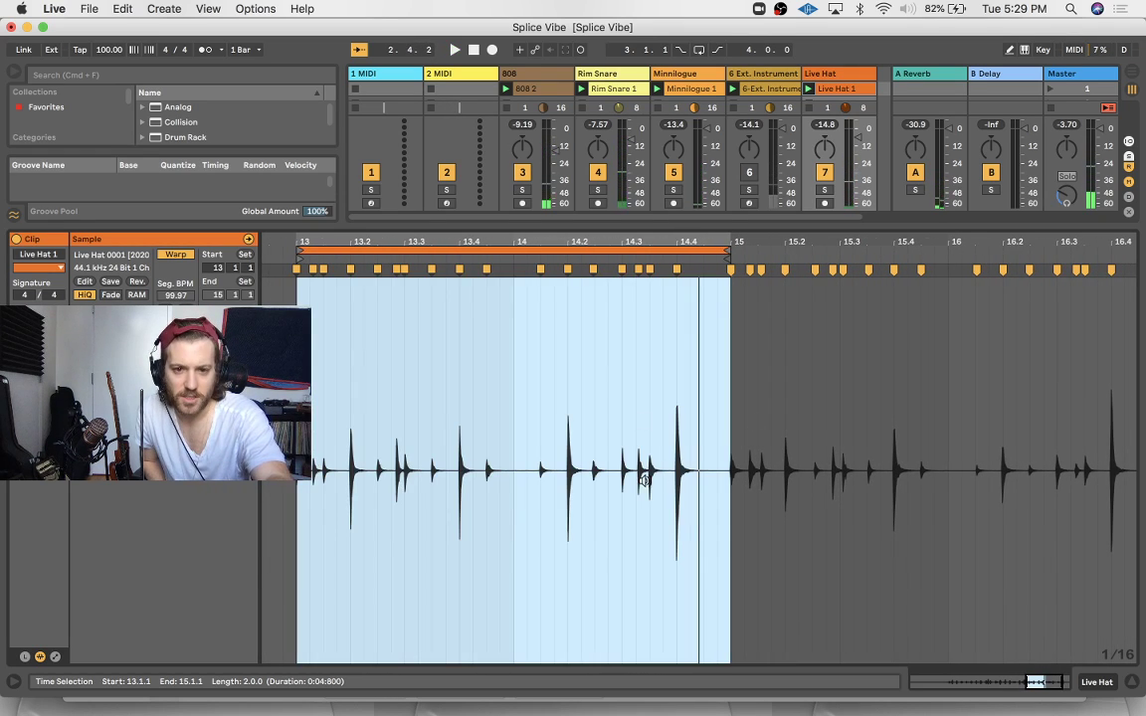
Shift the hat hit between 14.3.2 and 14.3.3 slightly later once more, and play the two-bar loop
left_click(322, 449)
scroll(321, 450, "up", 5)
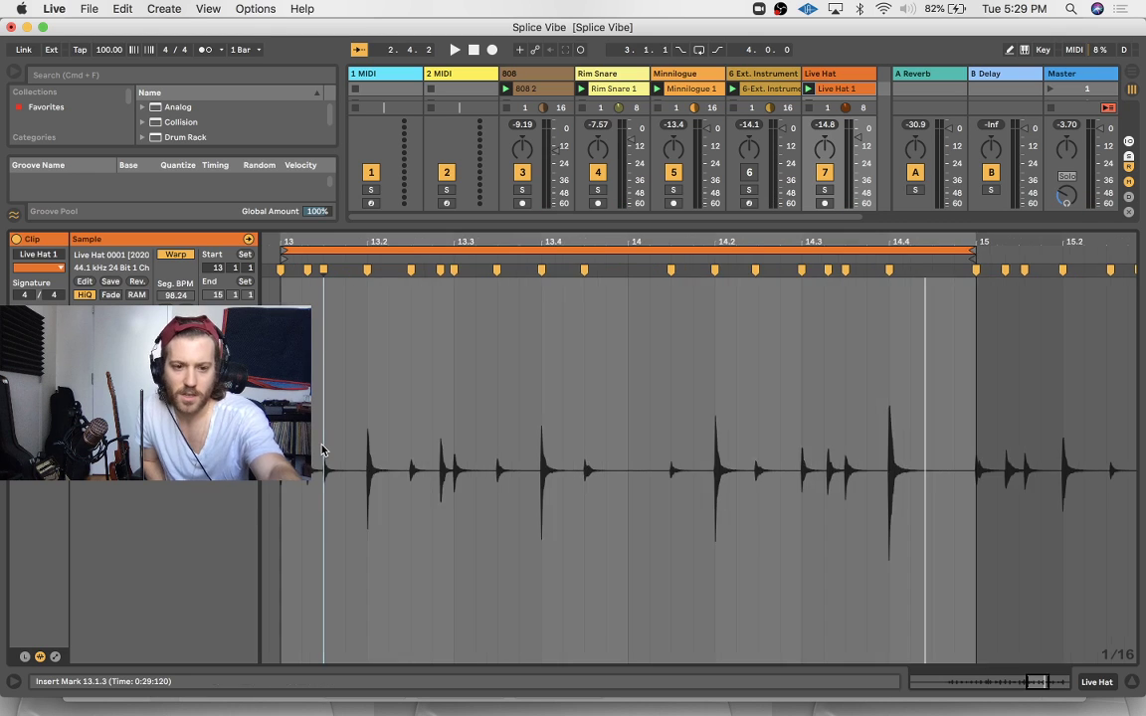
scroll(322, 450, "up", 3)
scroll(343, 447, "left", 4)
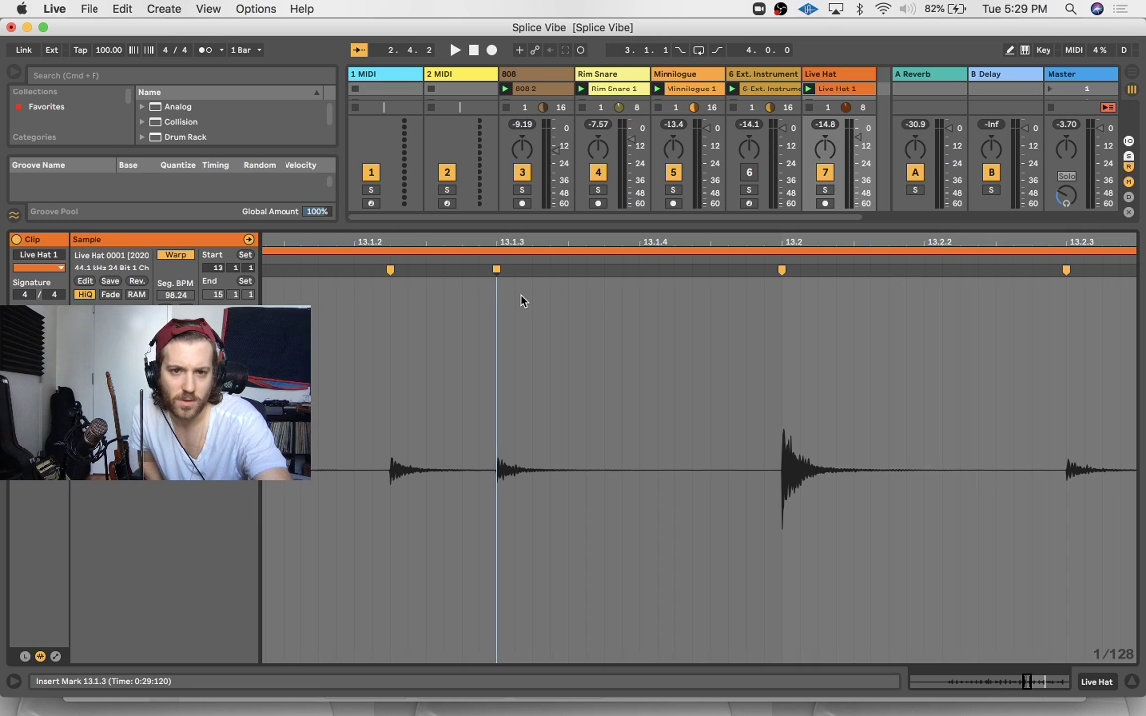
scroll(521, 300, "right", 10)
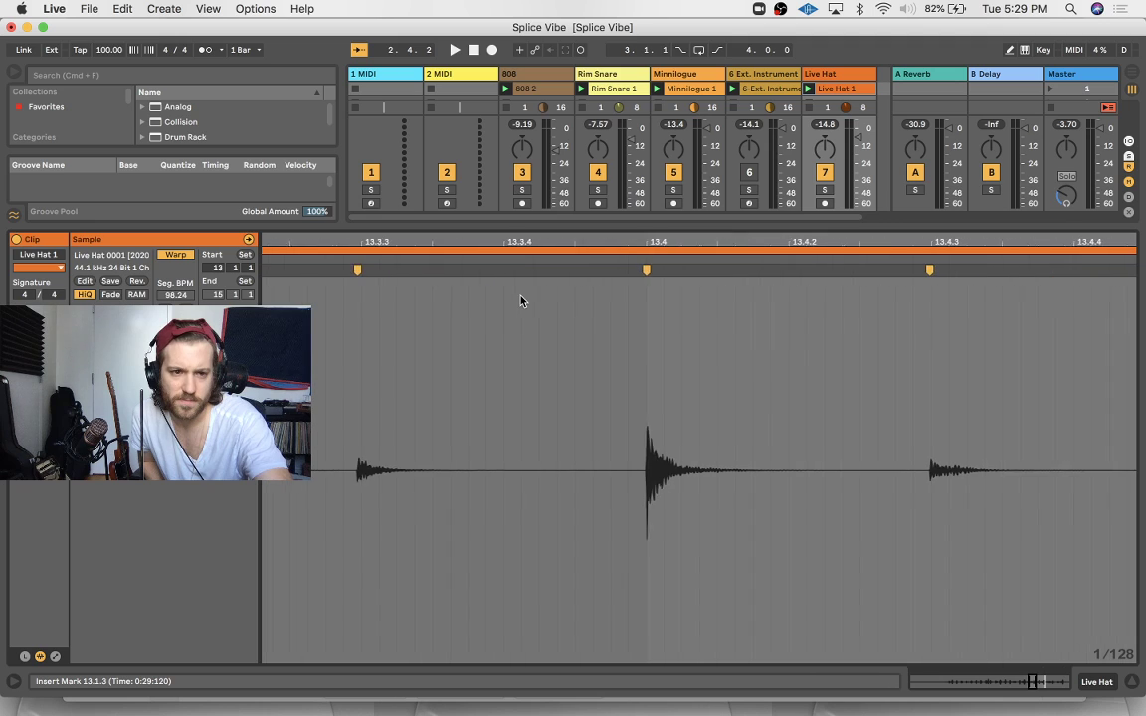
scroll(517, 300, "right", 10)
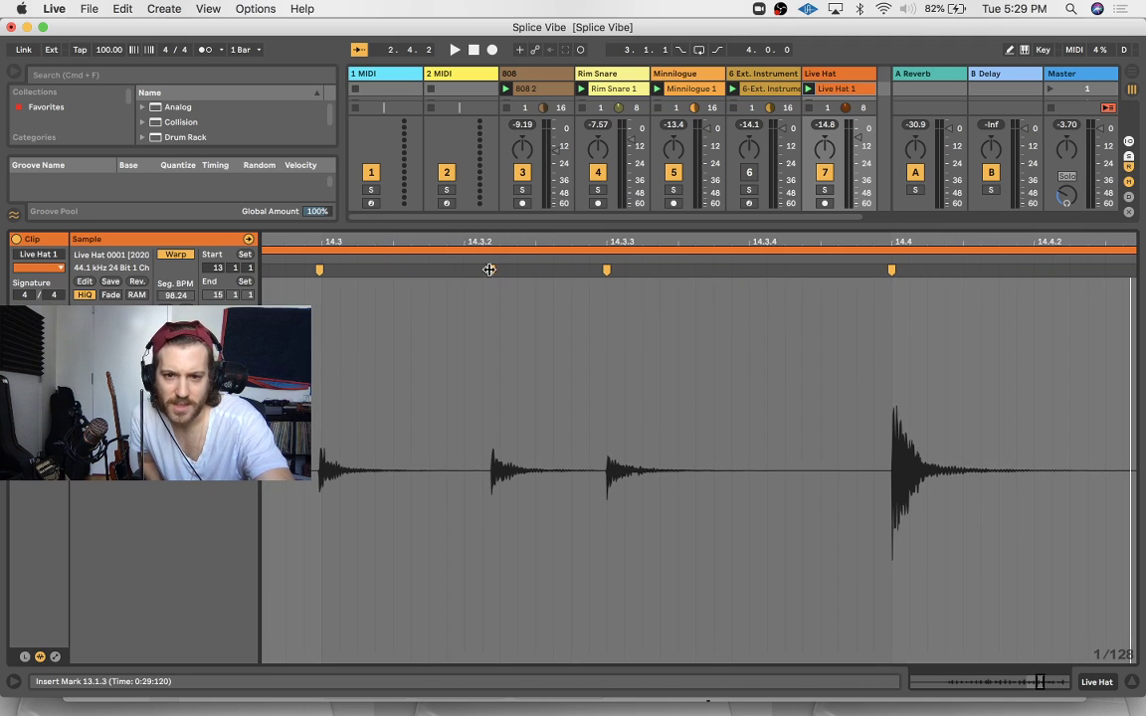
scroll(498, 269, "down", 5)
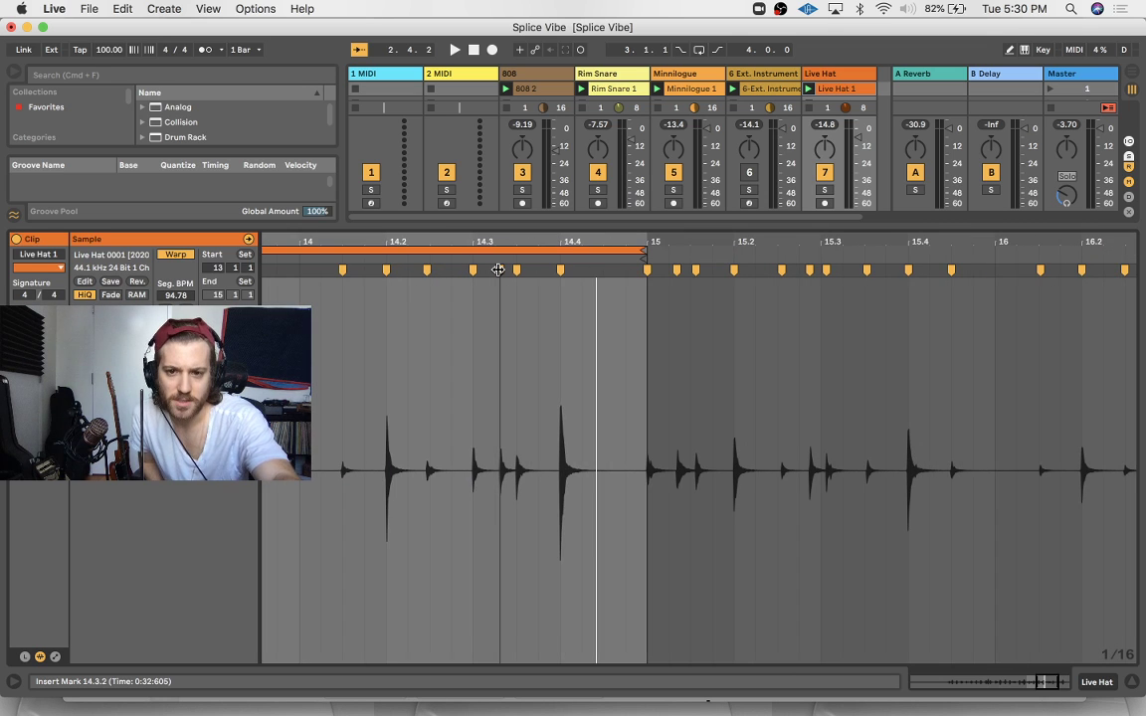
key("space")
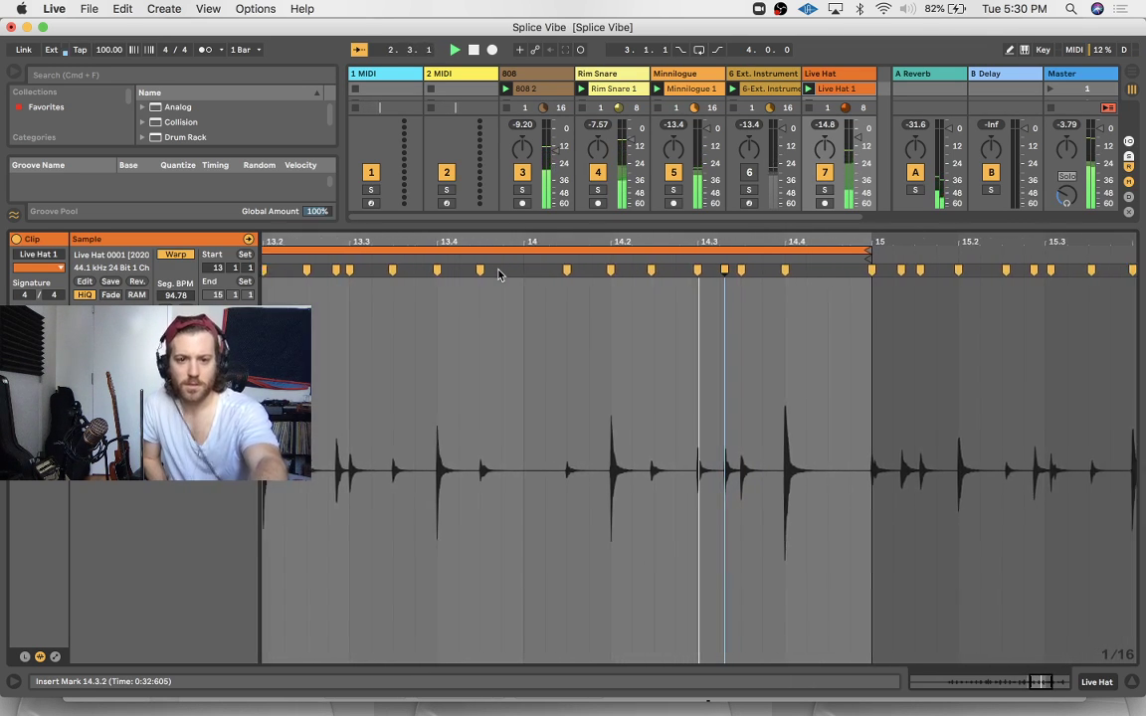
Move the warp marker of the hat hit just before 14.2.3 onto 14.2.3 while the loop plays
left_click(617, 336)
key("plus")
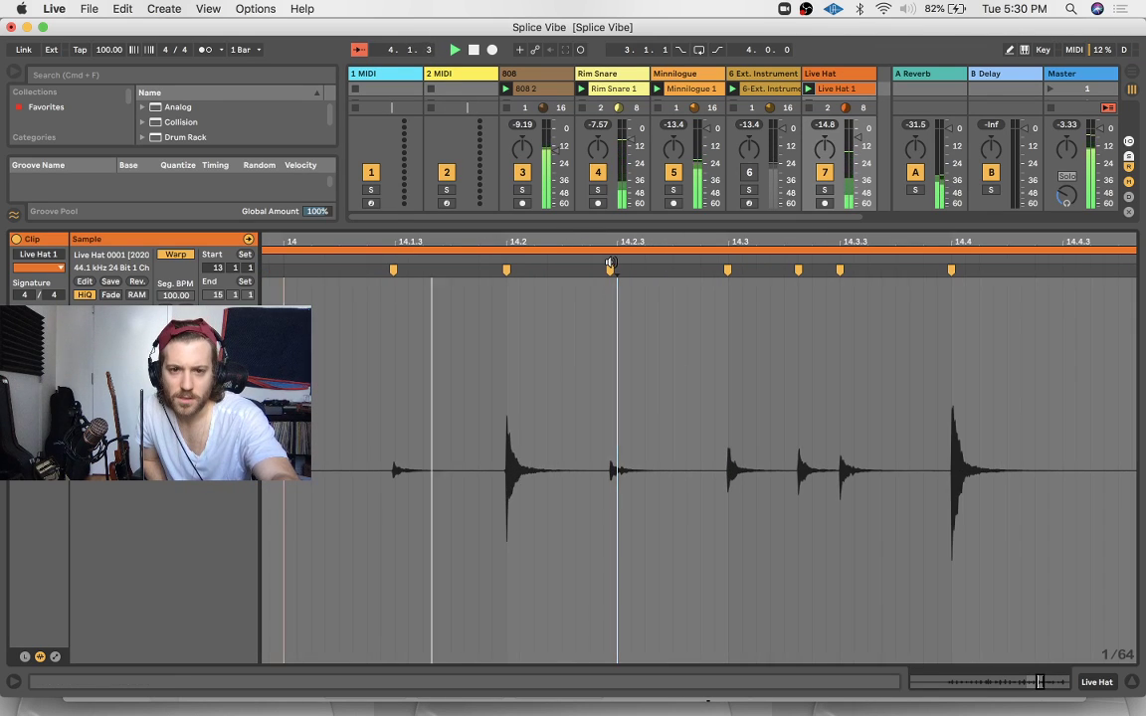
left_click_drag(610, 270, 617, 270)
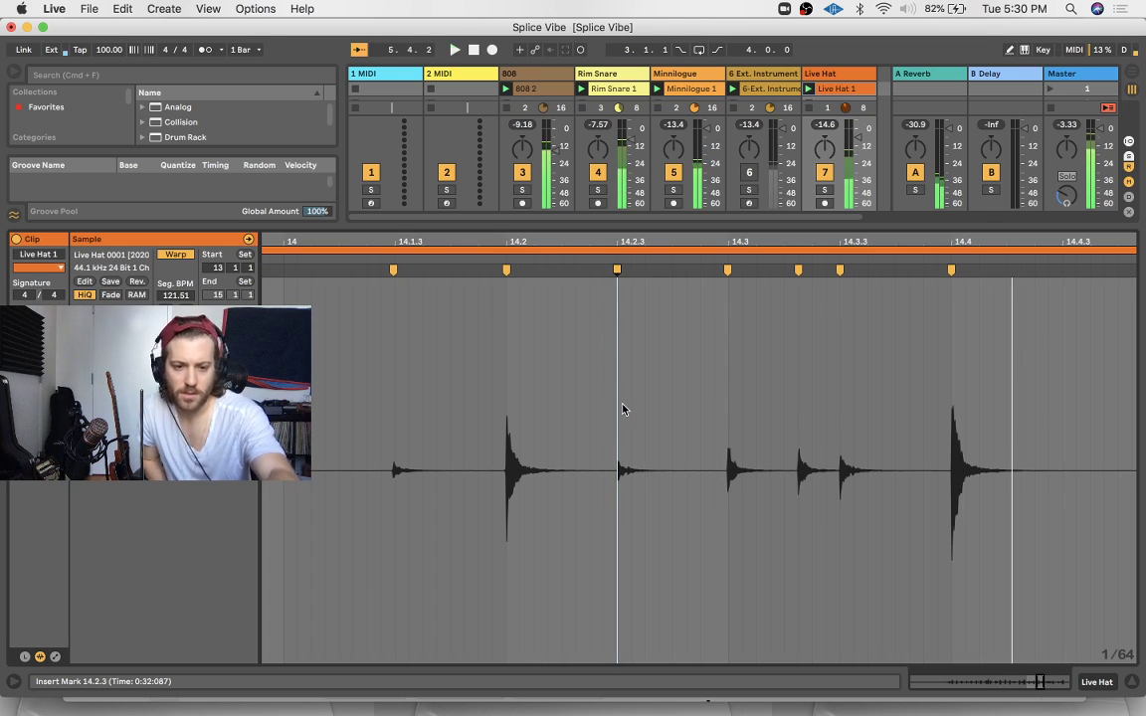
key("minus")
key("minus")
key("minus")
Hide the clip view and move the Live Hat track to sit directly after the Rim Snare track
key("super+alt+l")
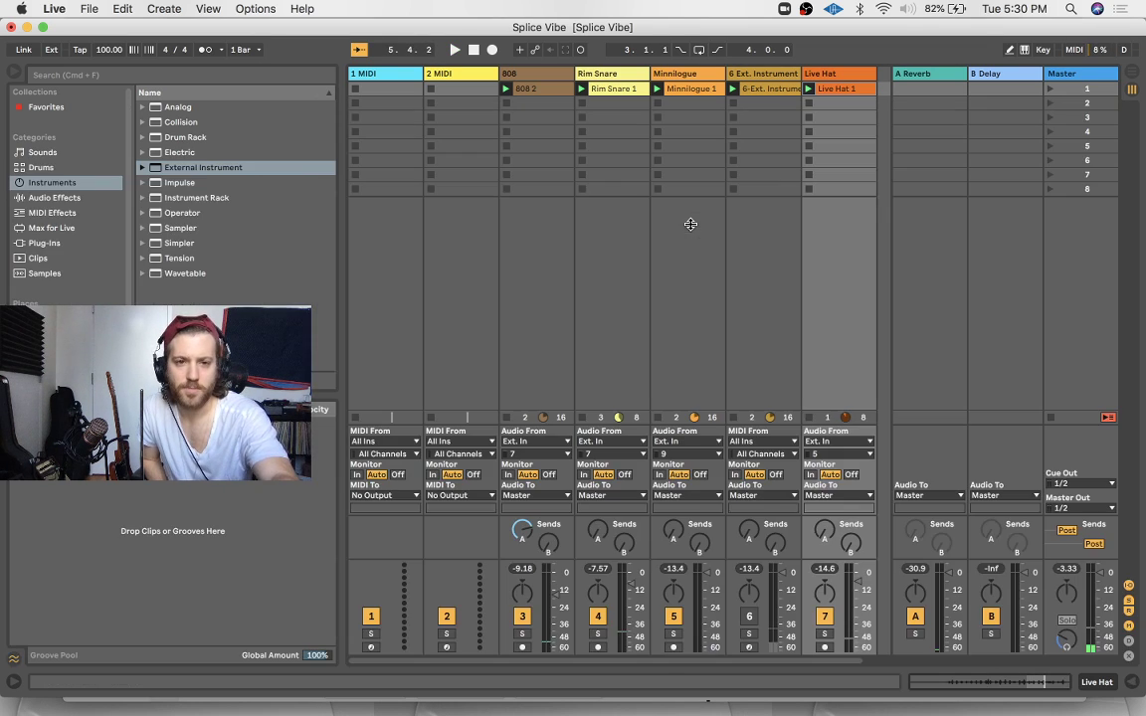
left_click(752, 73)
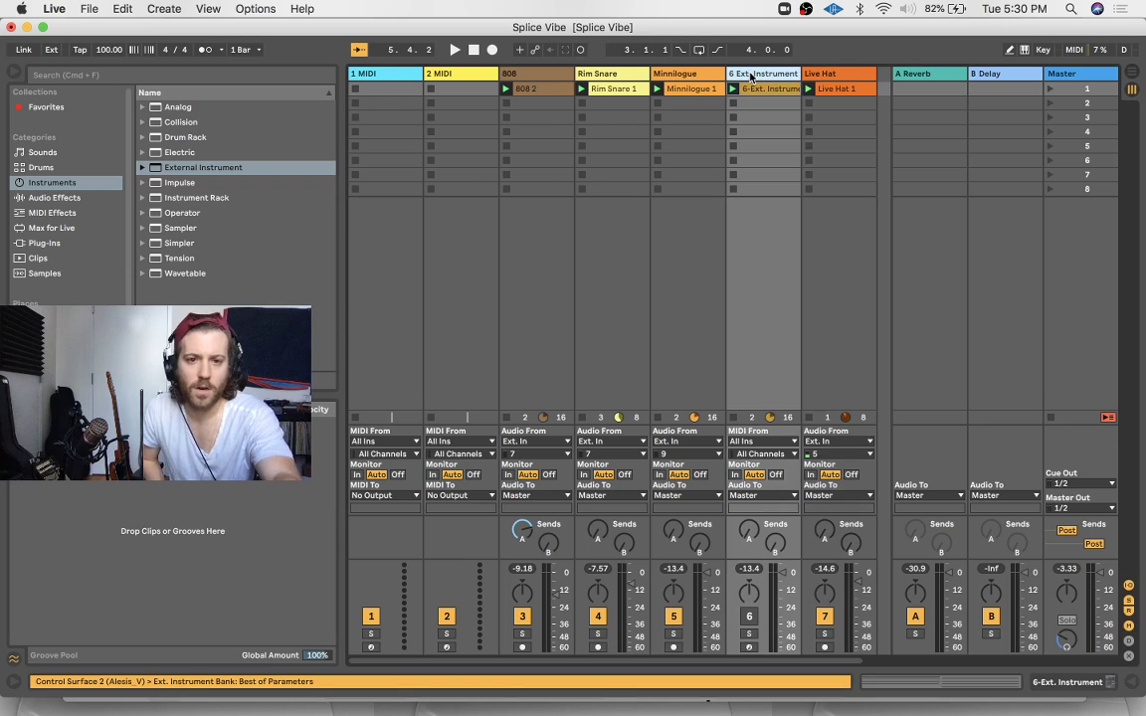
left_click(844, 76)
left_click_drag(645, 74, 644, 75)
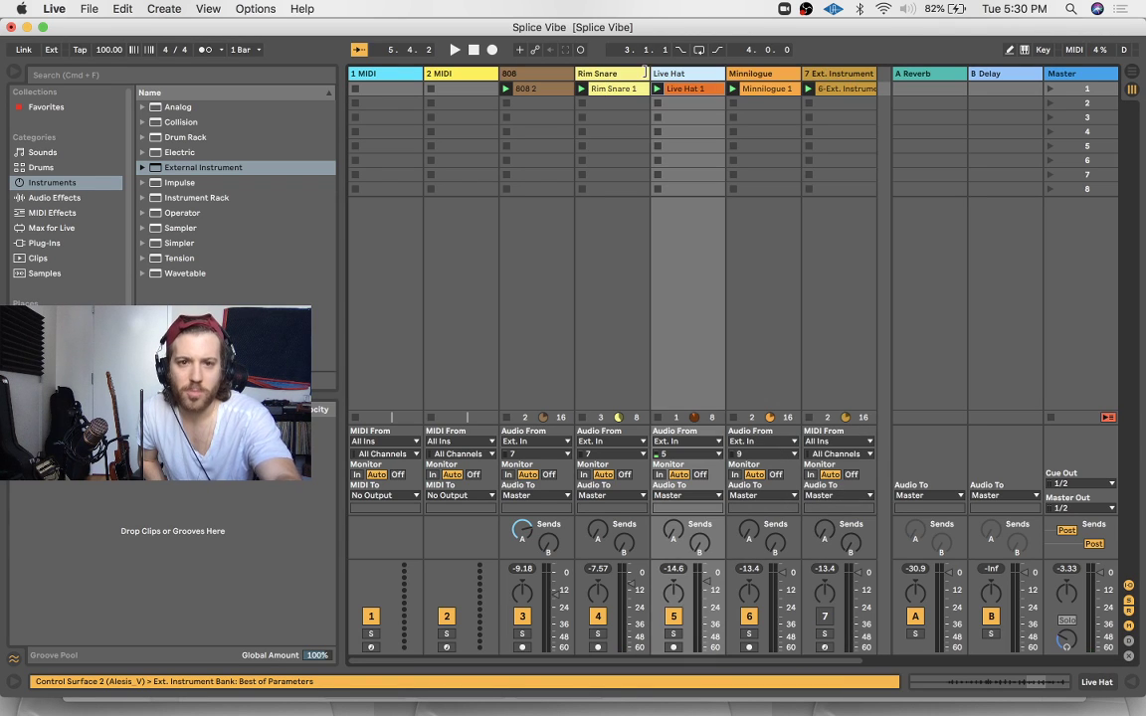
Solo the 808, Rim Snare and Live Hat tracks, listen to them together, and clear the solos
left_click(521, 636)
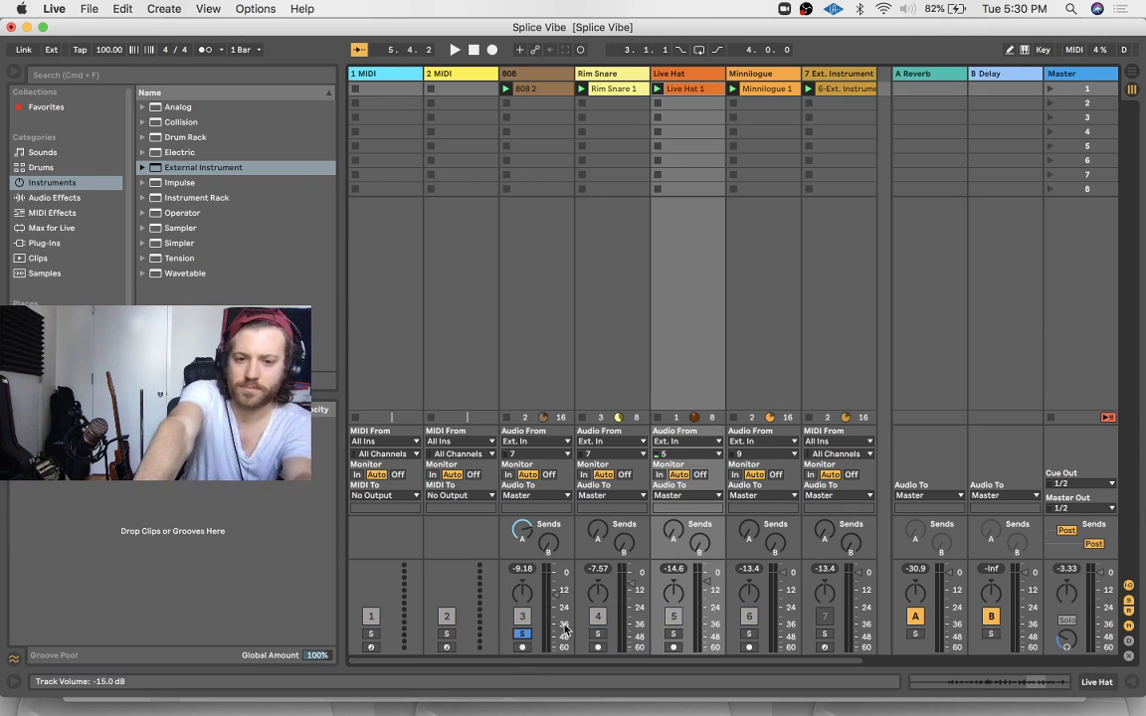
left_click(598, 633)
left_click(673, 634)
key("space")
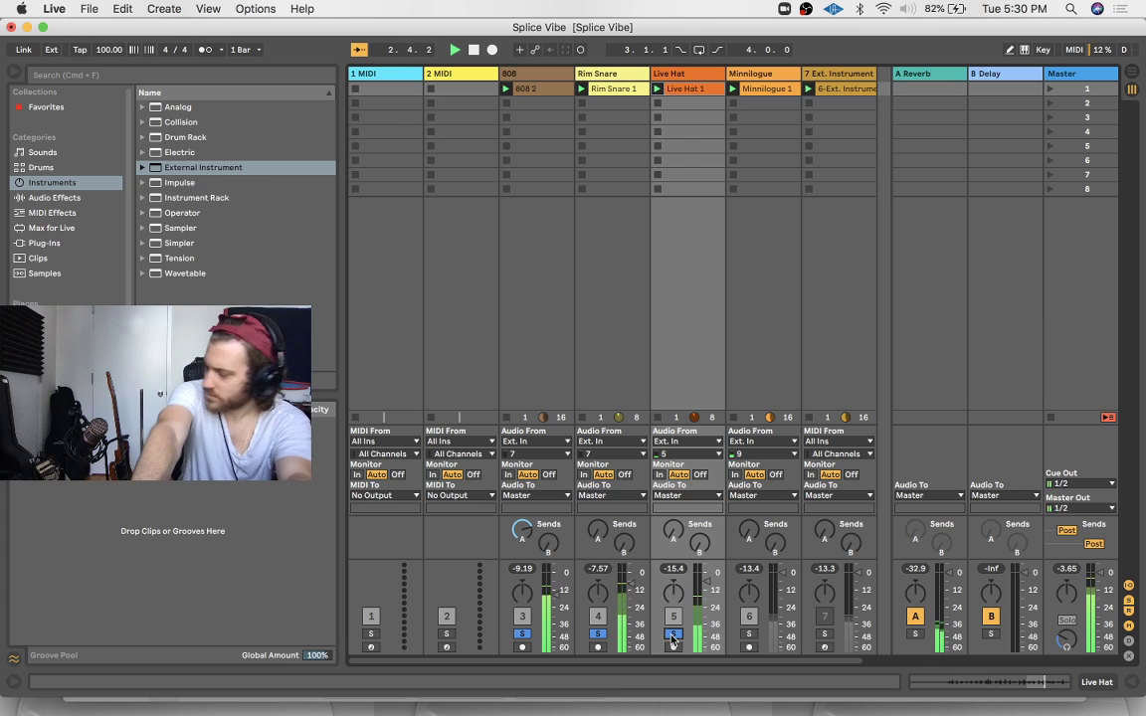
key("space")
left_click(674, 638)
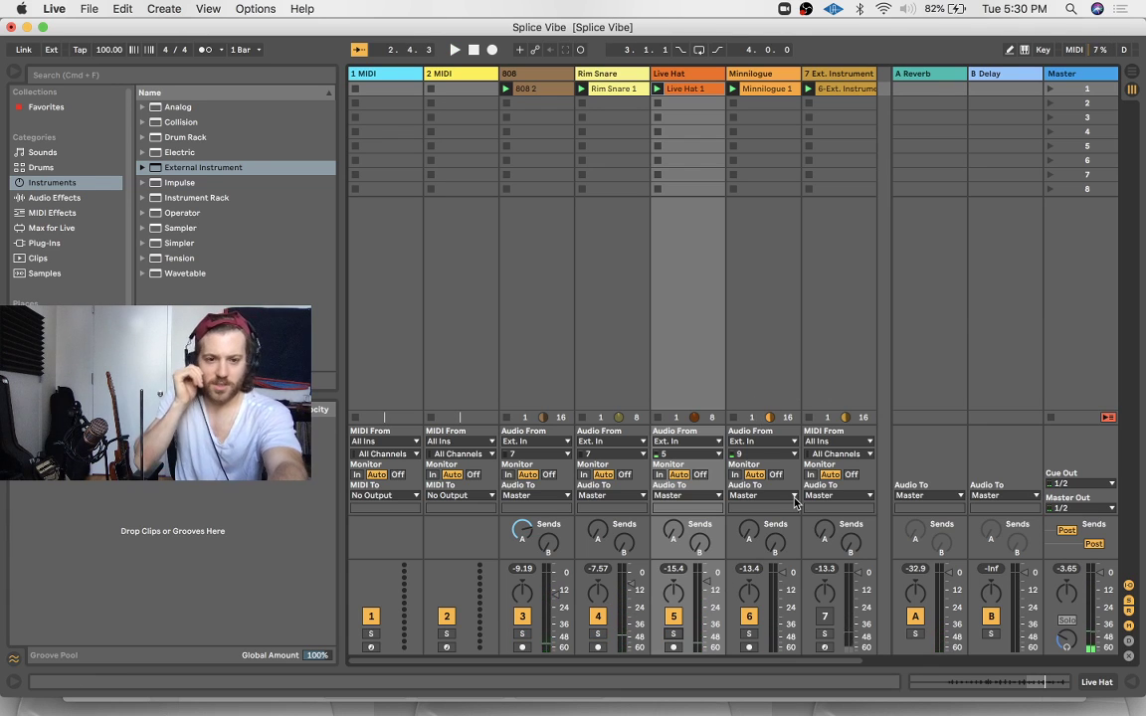
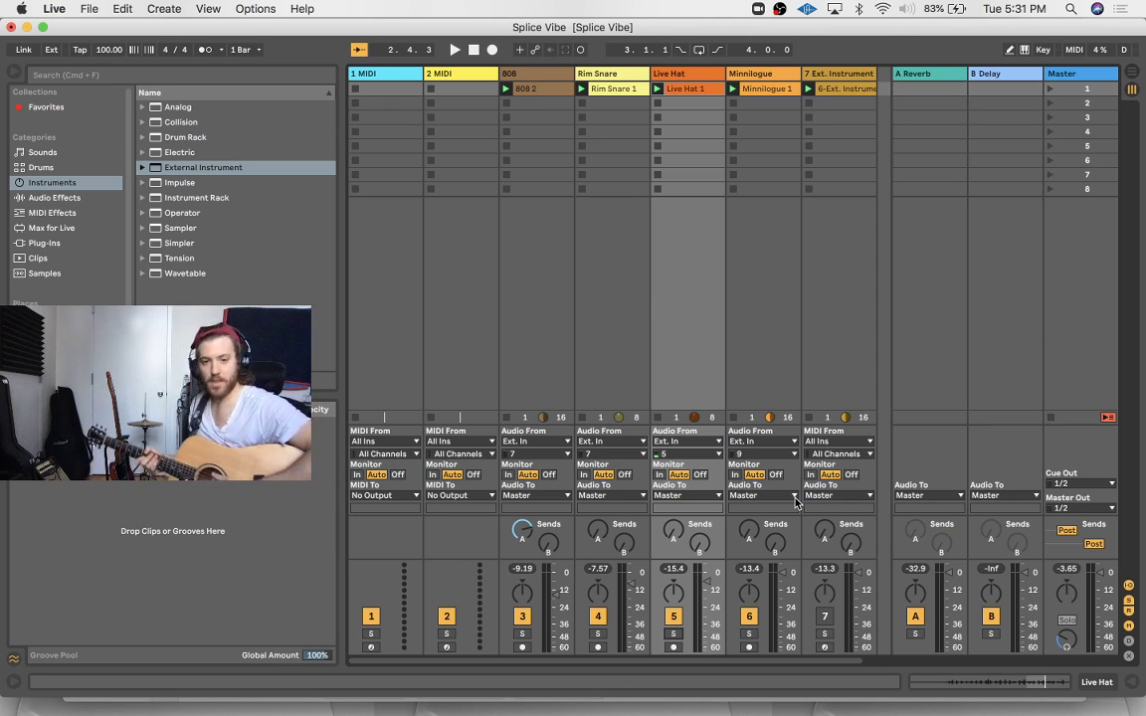
Insert an audio track after the external instrument track, set its input to channel 5 with Auto monitoring, and arm it
left_click(852, 76)
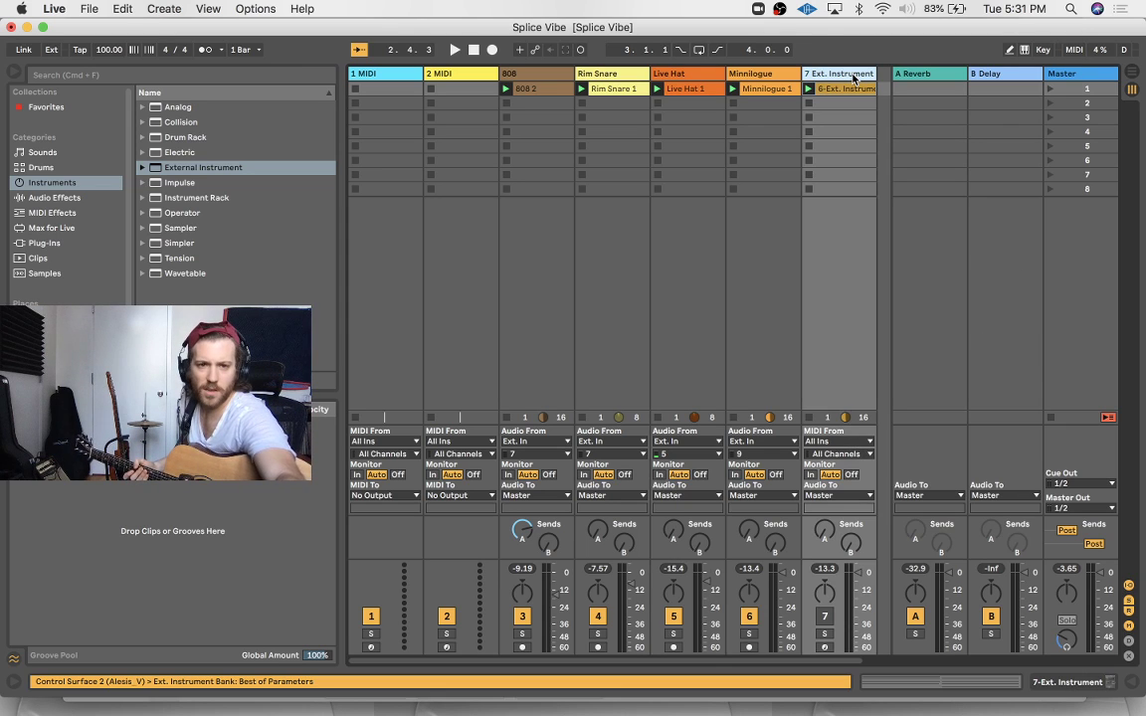
key("super+t")
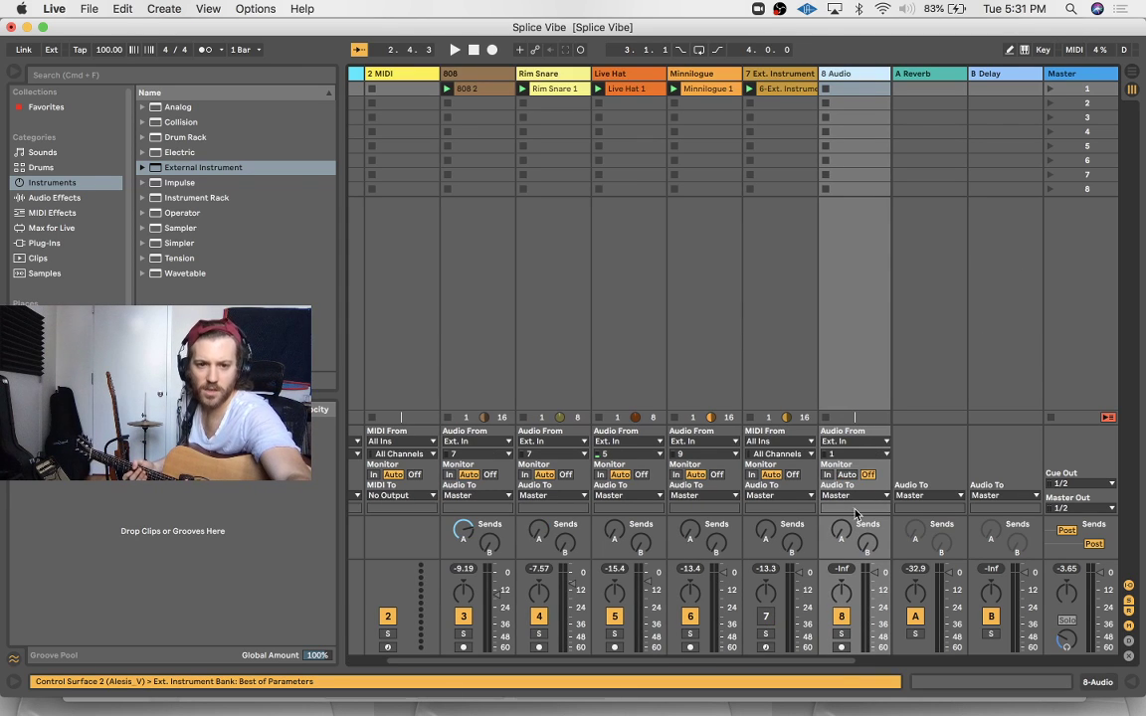
left_click(857, 456)
left_click(831, 258)
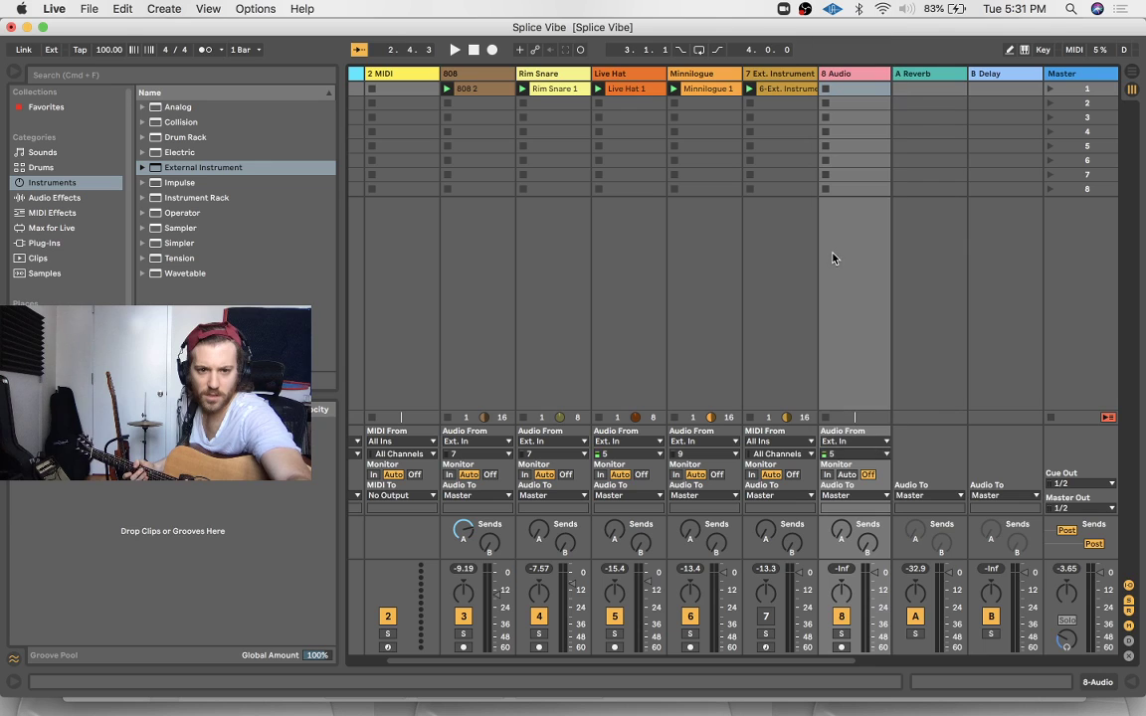
left_click(841, 647)
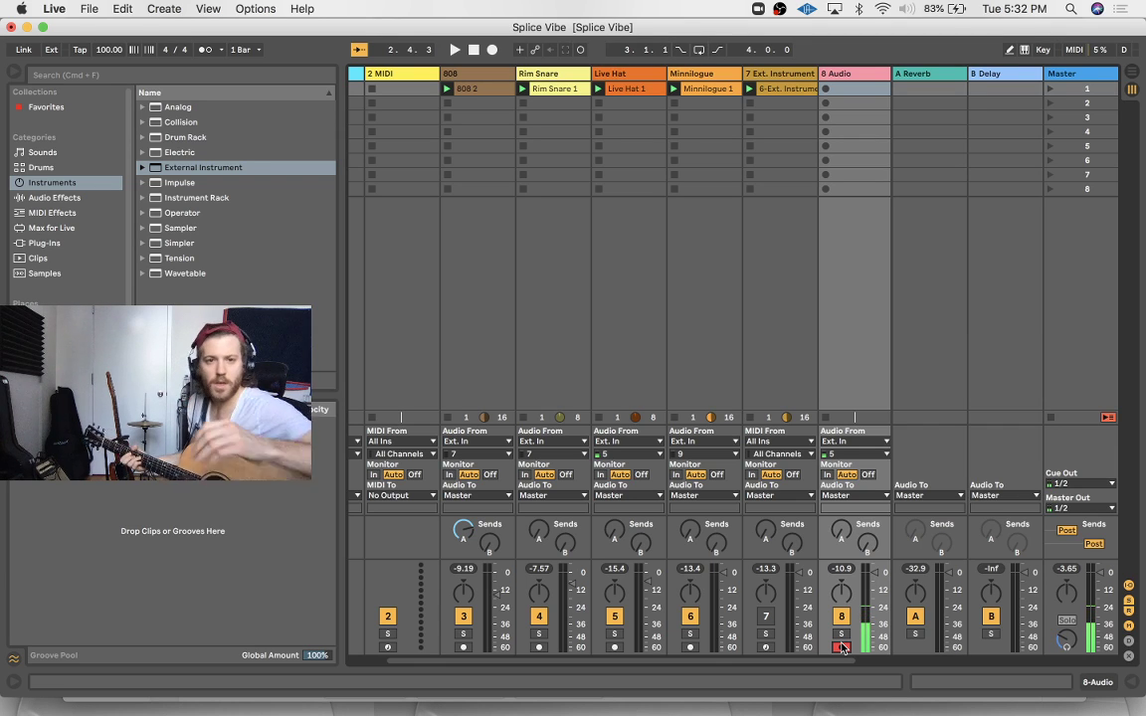
Record an audio take into the first slot of the new track, and check the C3 note in the external instrument clip
left_click(827, 88)
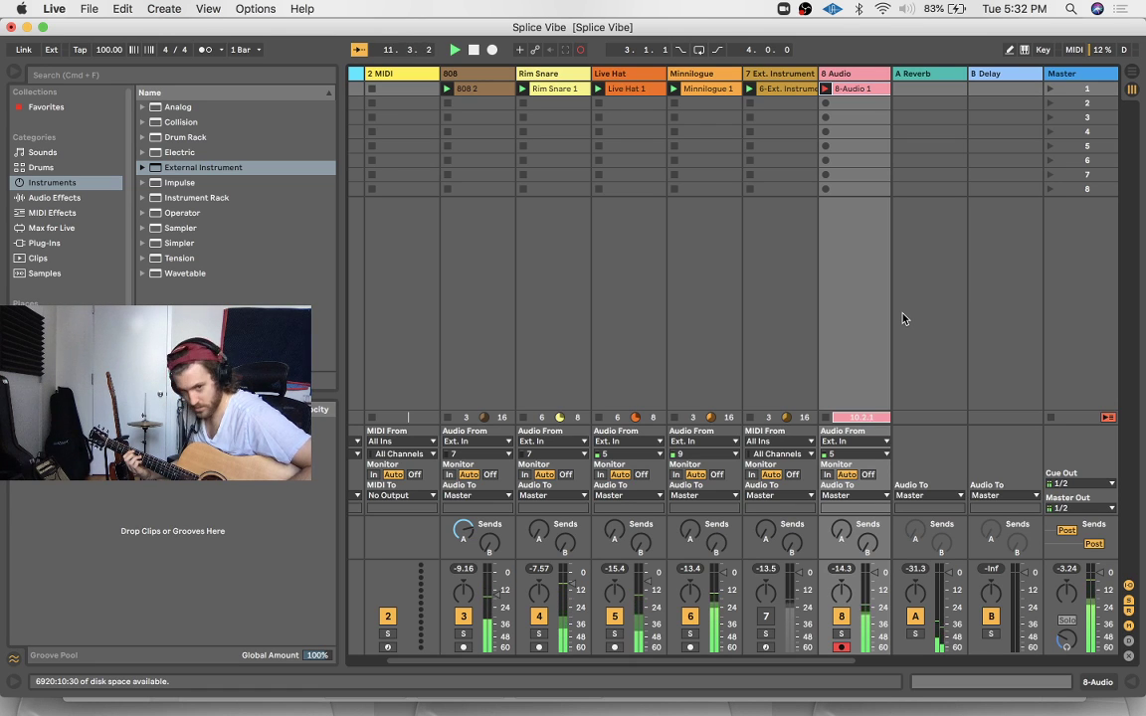
double_click(786, 89)
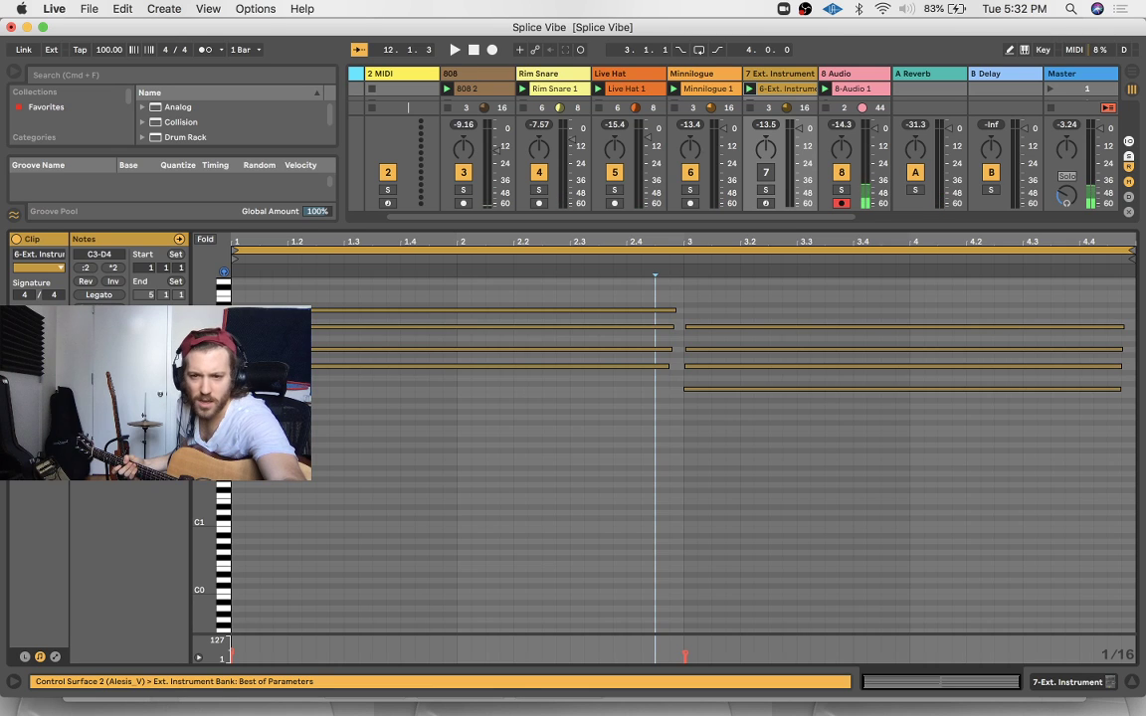
left_click(224, 389)
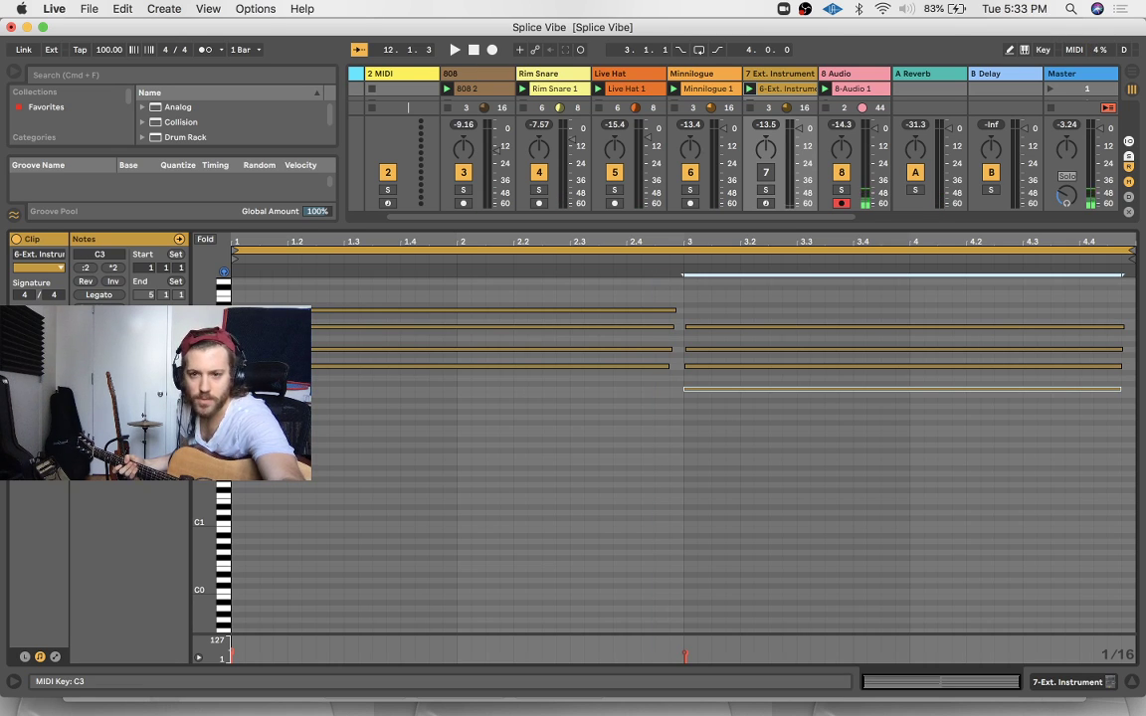
double_click(667, 226)
Delete the recorded take from the first slot of the new audio track
left_click(851, 89)
key("Delete")
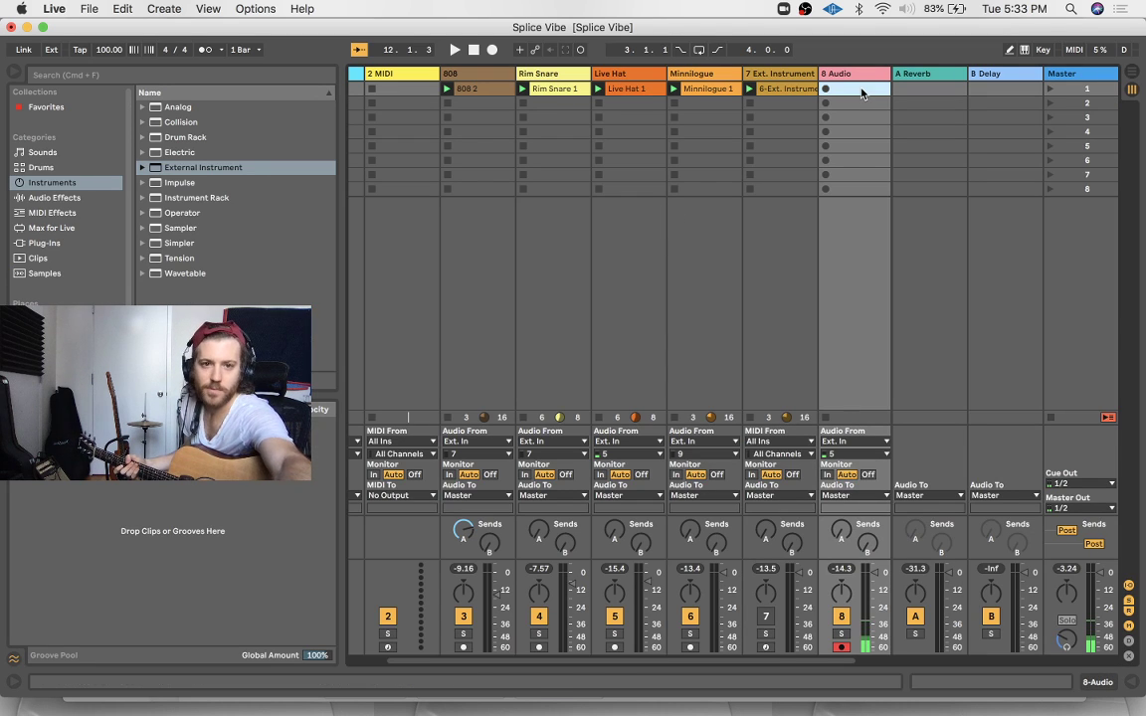
Record an acoustic guitar take into the first slot of the 8 Audio track and set the clip's start to bar 9
left_click(826, 88)
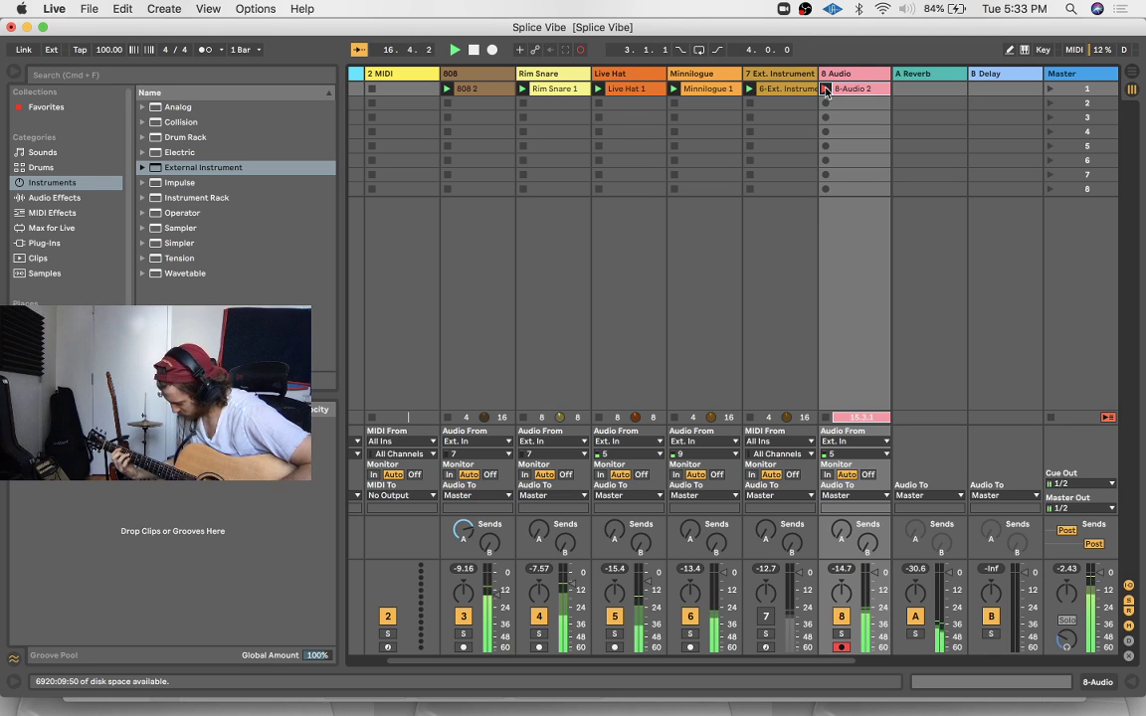
left_click(826, 91)
double_click(852, 91)
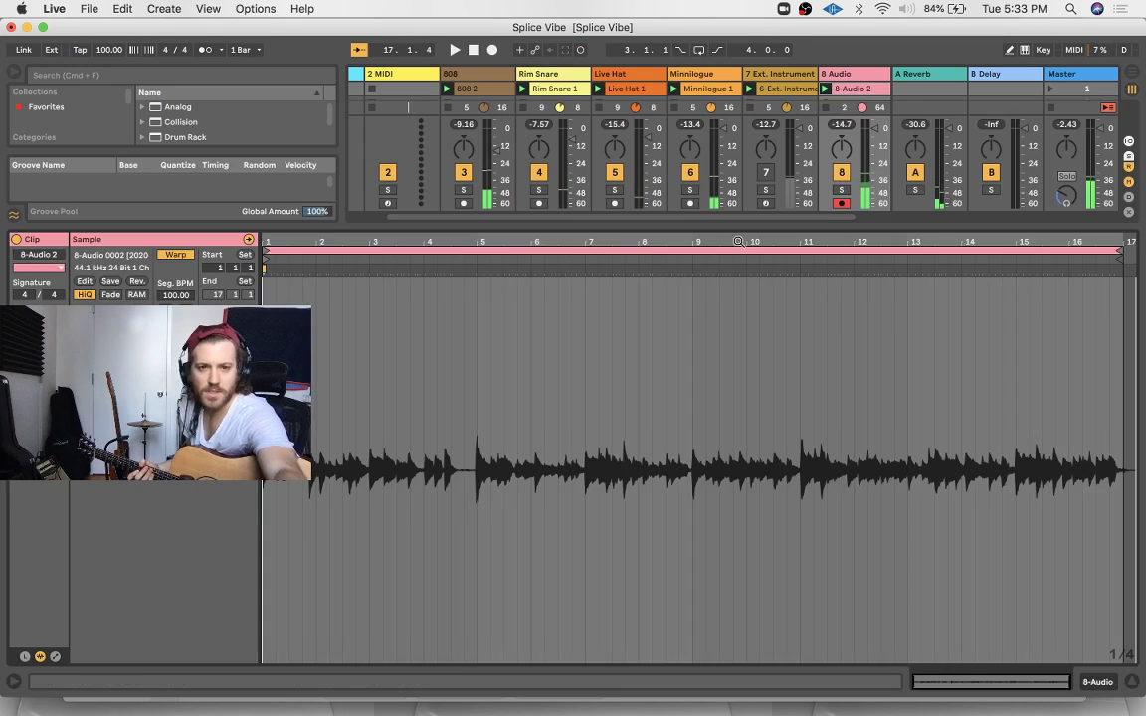
mouse_move(266, 251)
left_mouse_down()
mouse_move(695, 250)
mouse_move(694, 283)
left_mouse_up()
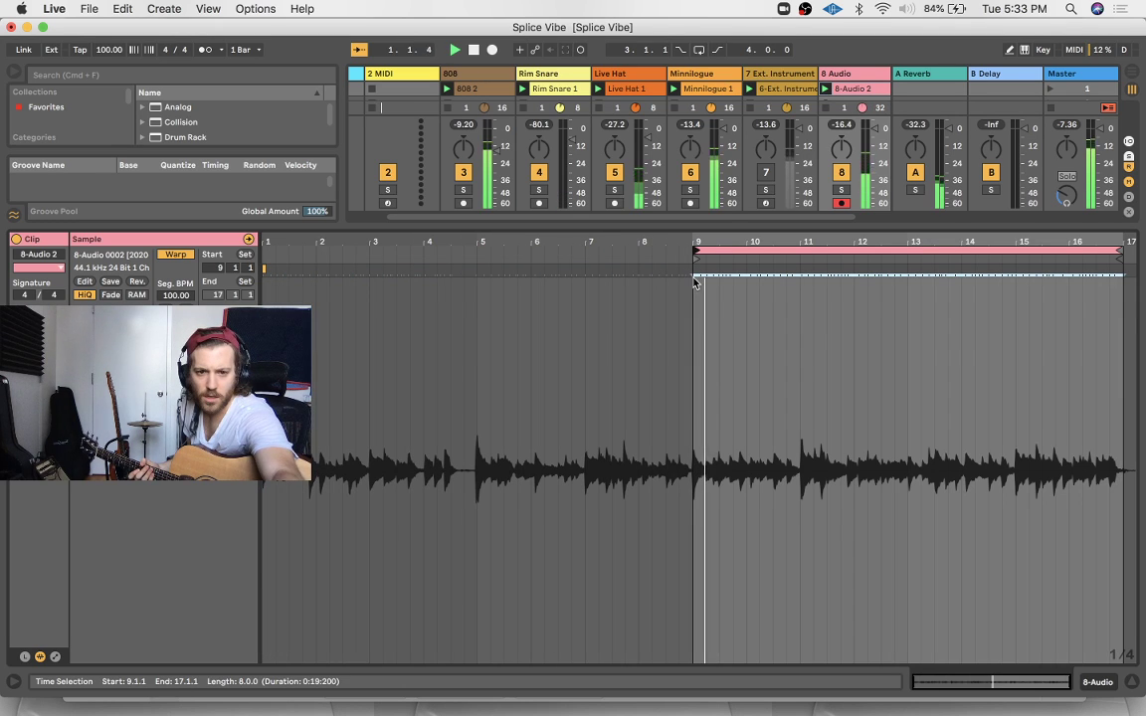
Disarm the guitar track, solo it, and play the trimmed guitar clip on its own
left_click(843, 203)
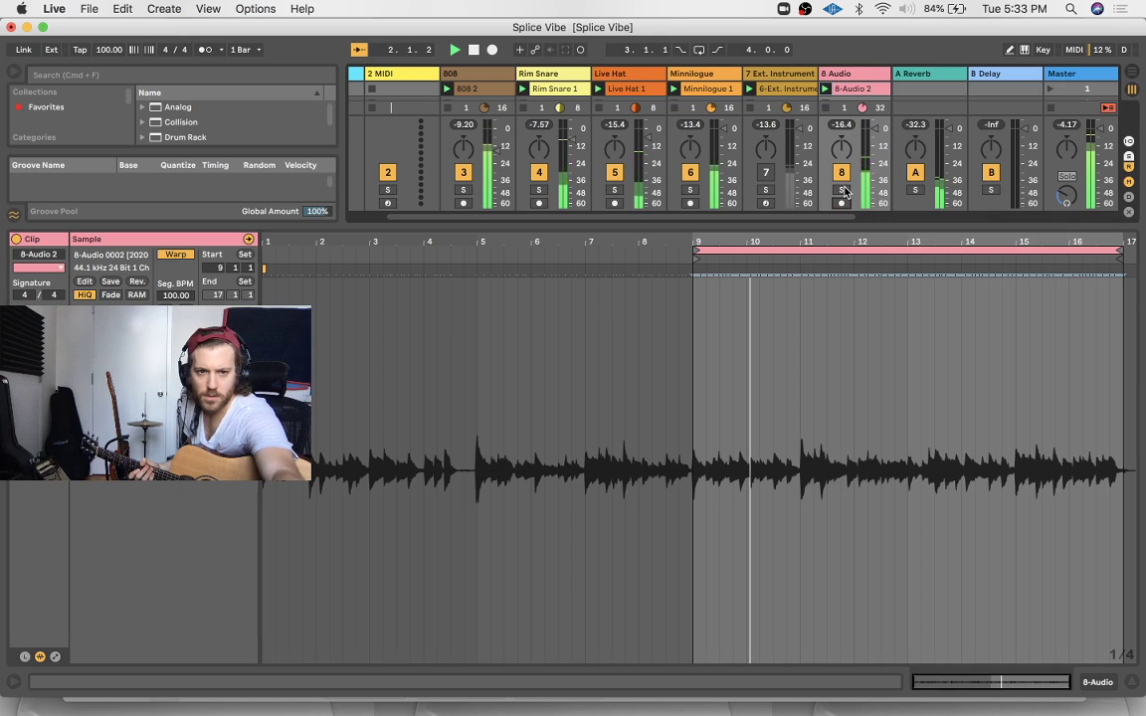
left_click(843, 190)
key("space")
key("space")
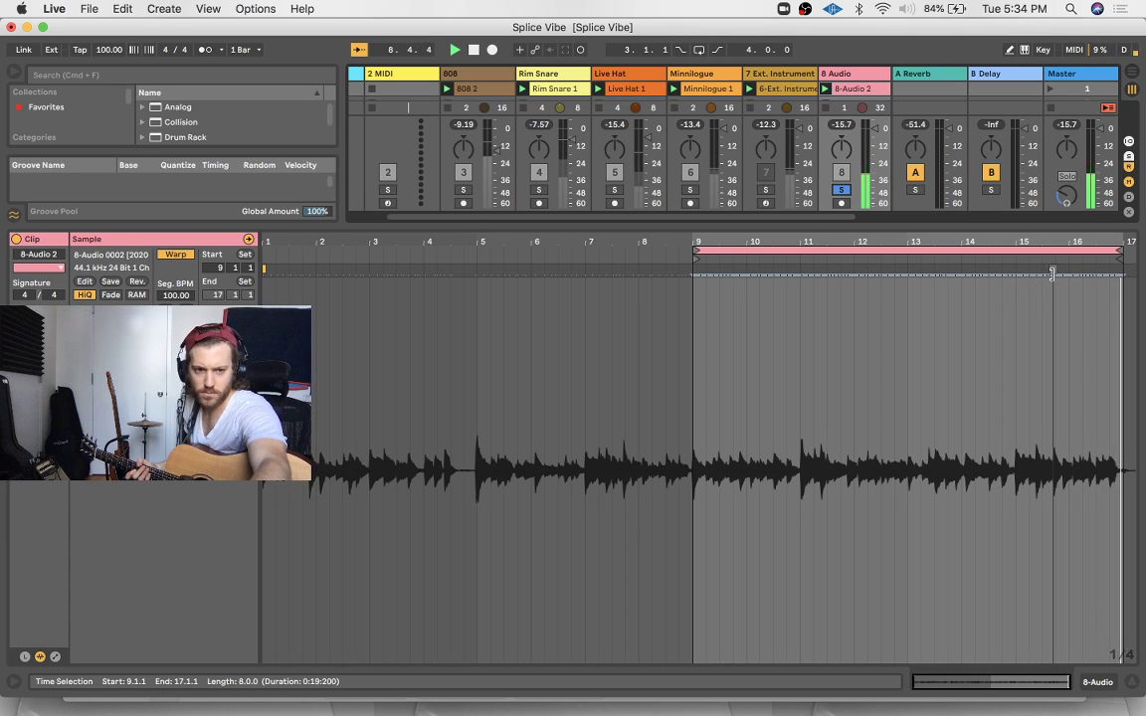
key("Tab")
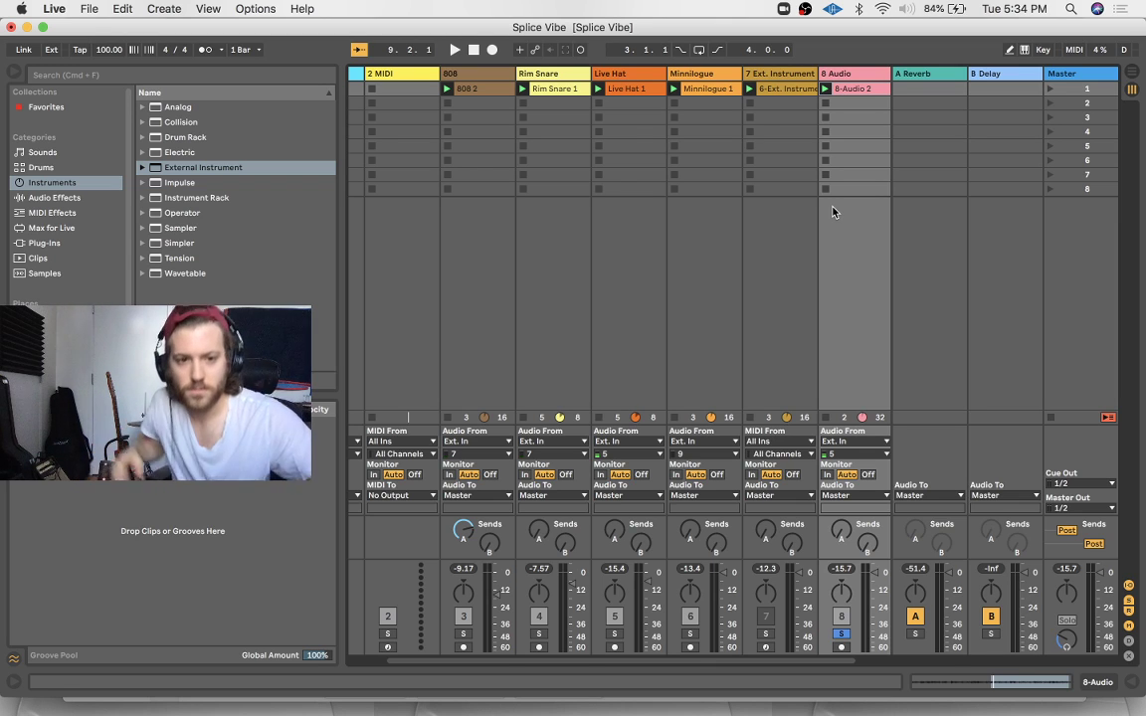
Rename the recorded audio track as Acoustic Guitar
key("super+r")
type("Aco")
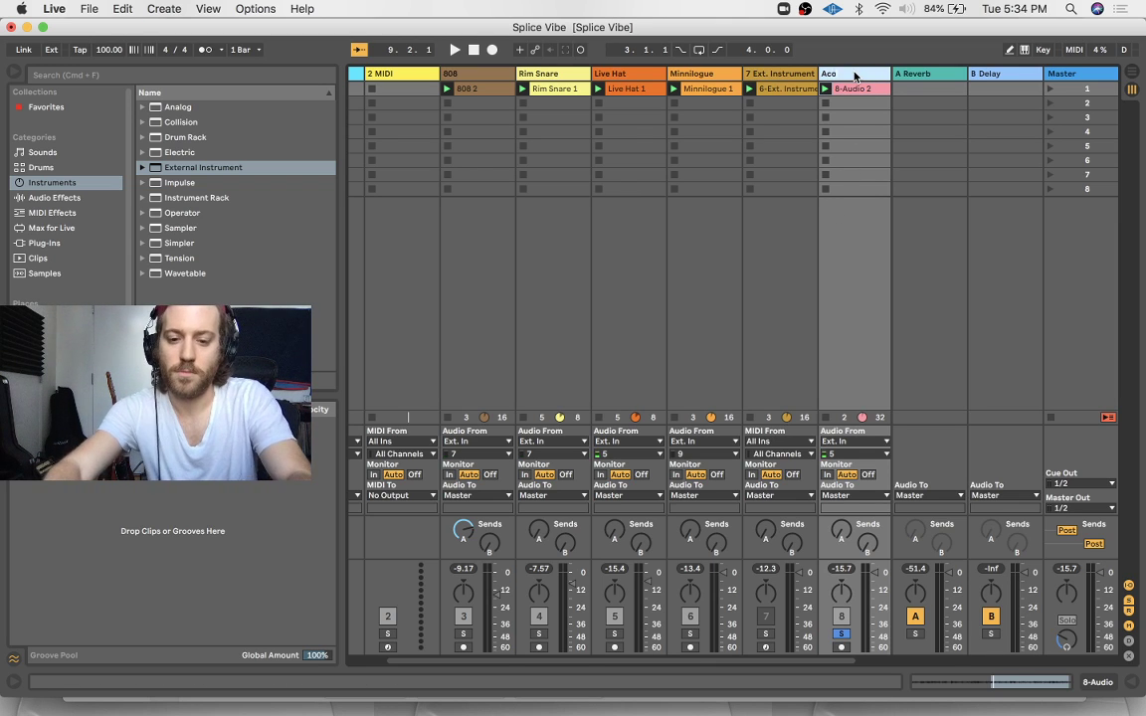
type("ustic Guit")
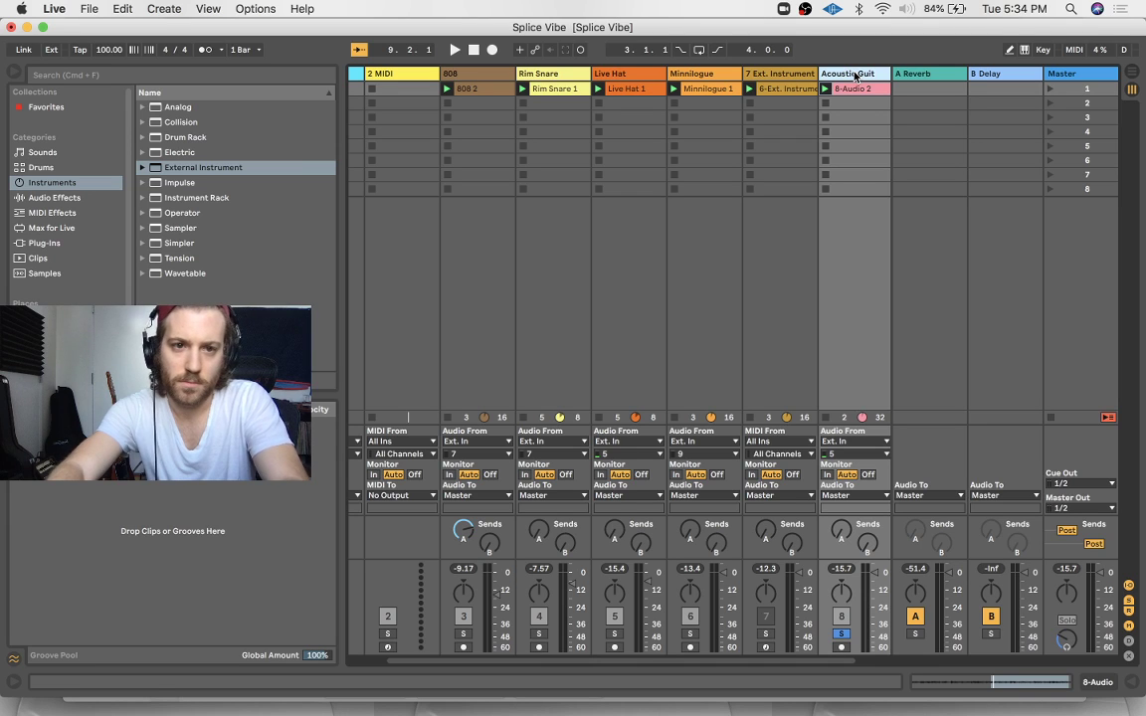
type("ar")
key("Return")
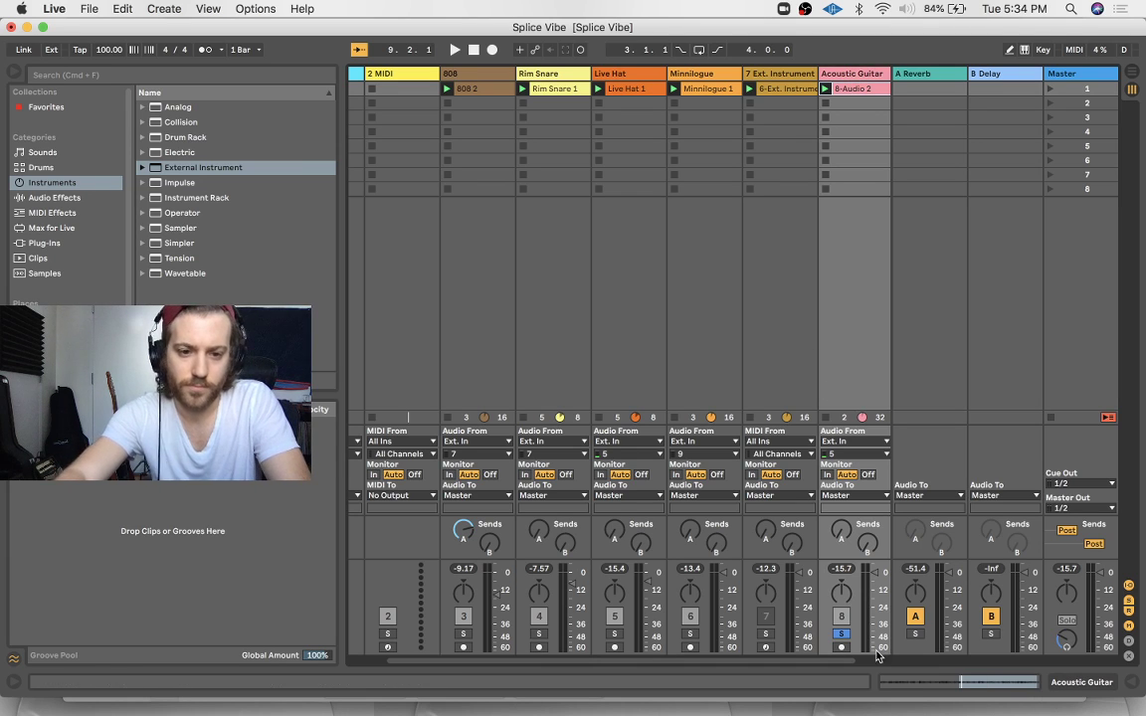
Unsolo the Acoustic Guitar track and raise the guitar clip's gain while the full arrangement plays
left_click(840, 634)
key("space")
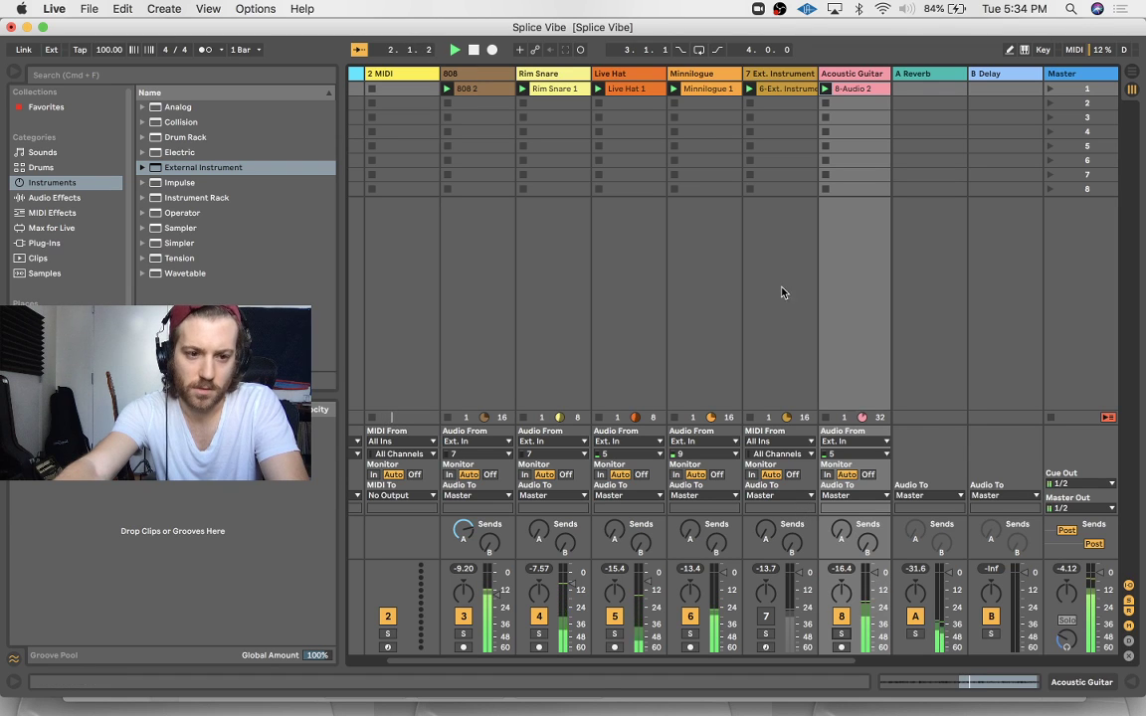
double_click(855, 90)
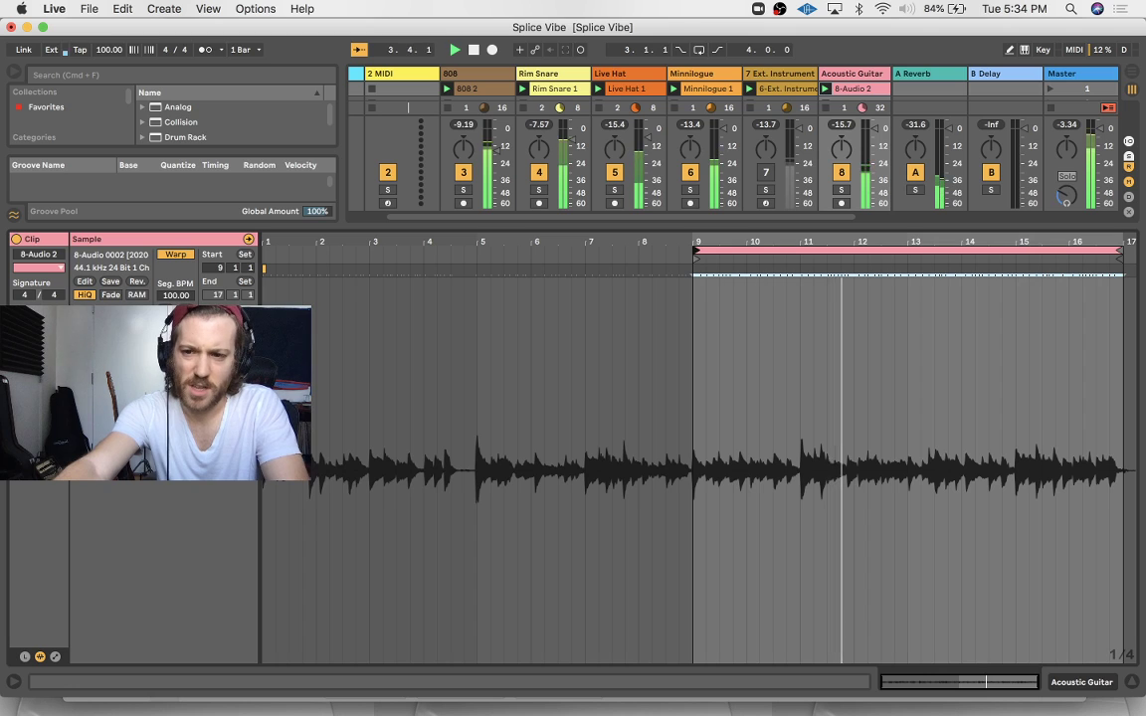
left_click_drag(137, 340, 137, 322)
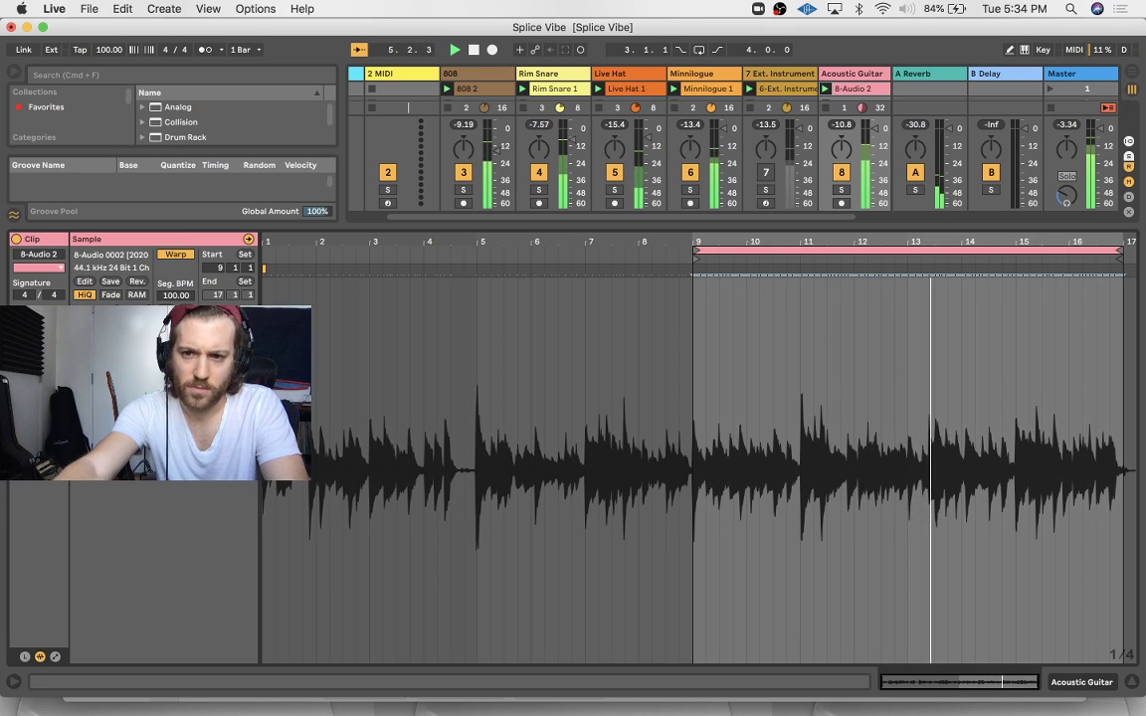
double_click(439, 226)
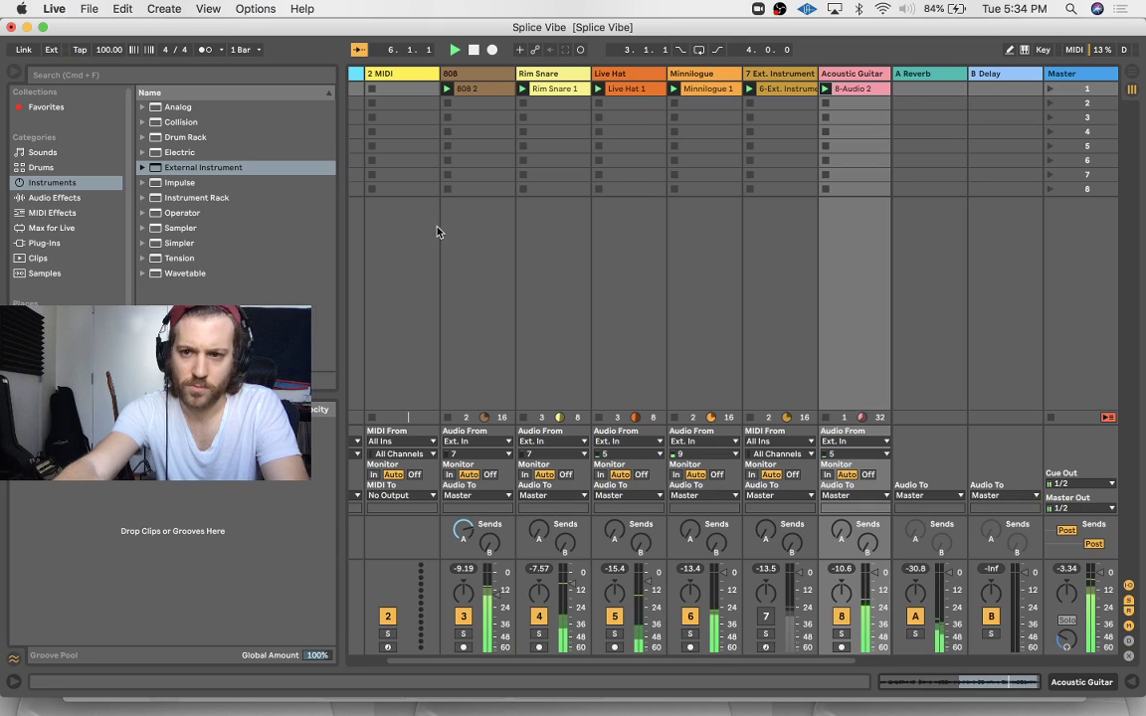
Solo the Minnilogue and Acoustic Guitar tracks together and play them with the audio effects list open
left_click(60, 200)
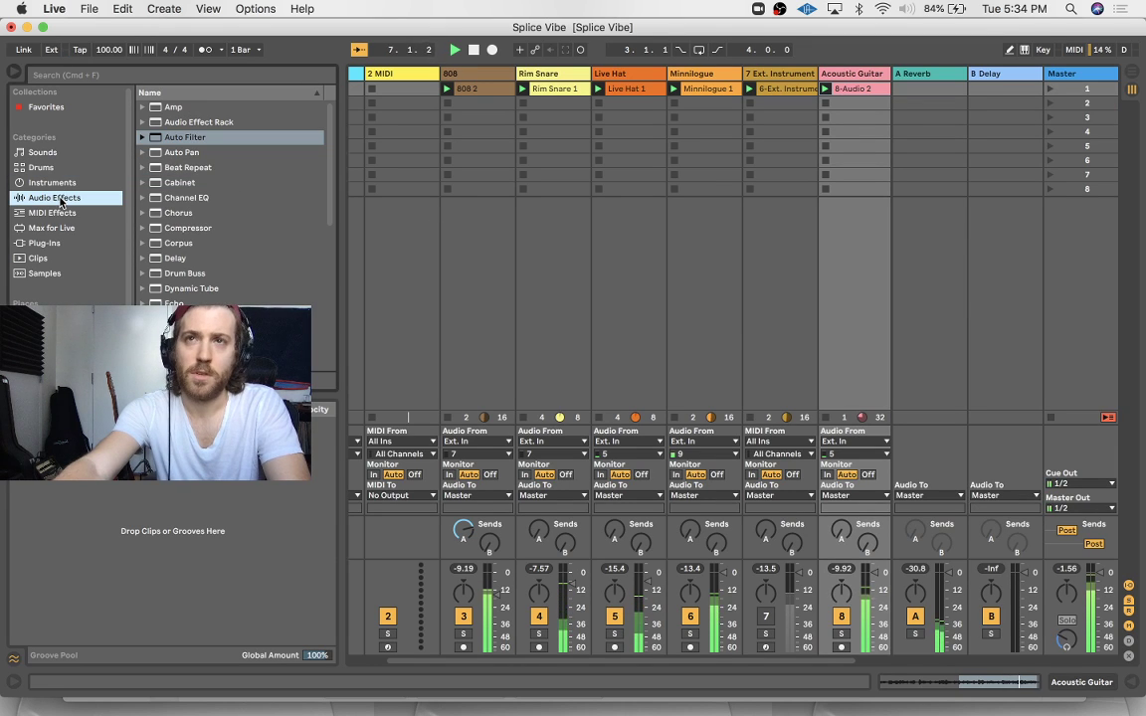
left_click(841, 634)
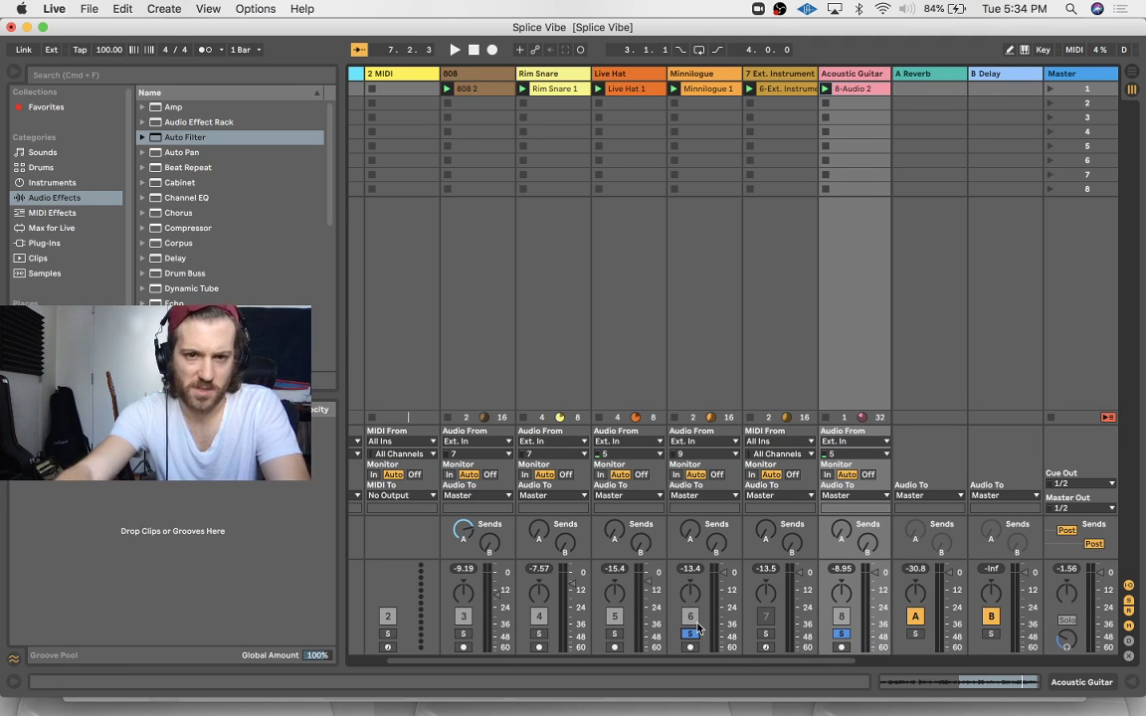
key("space")
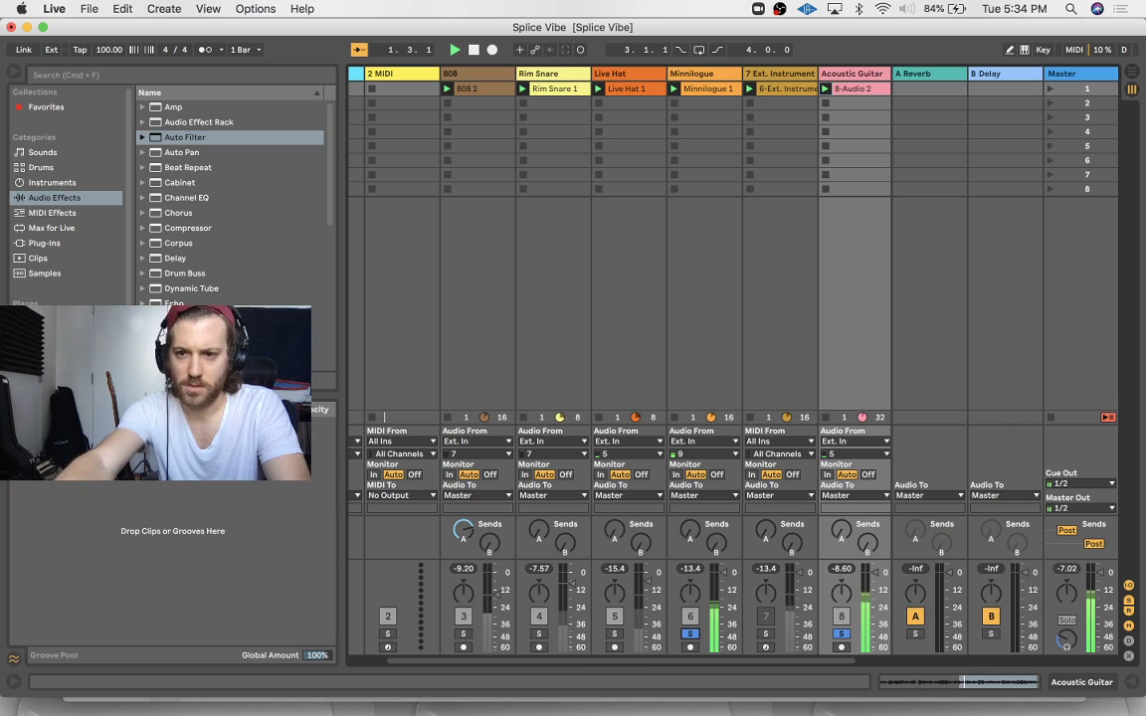
left_click_drag(261, 318, 862, 74)
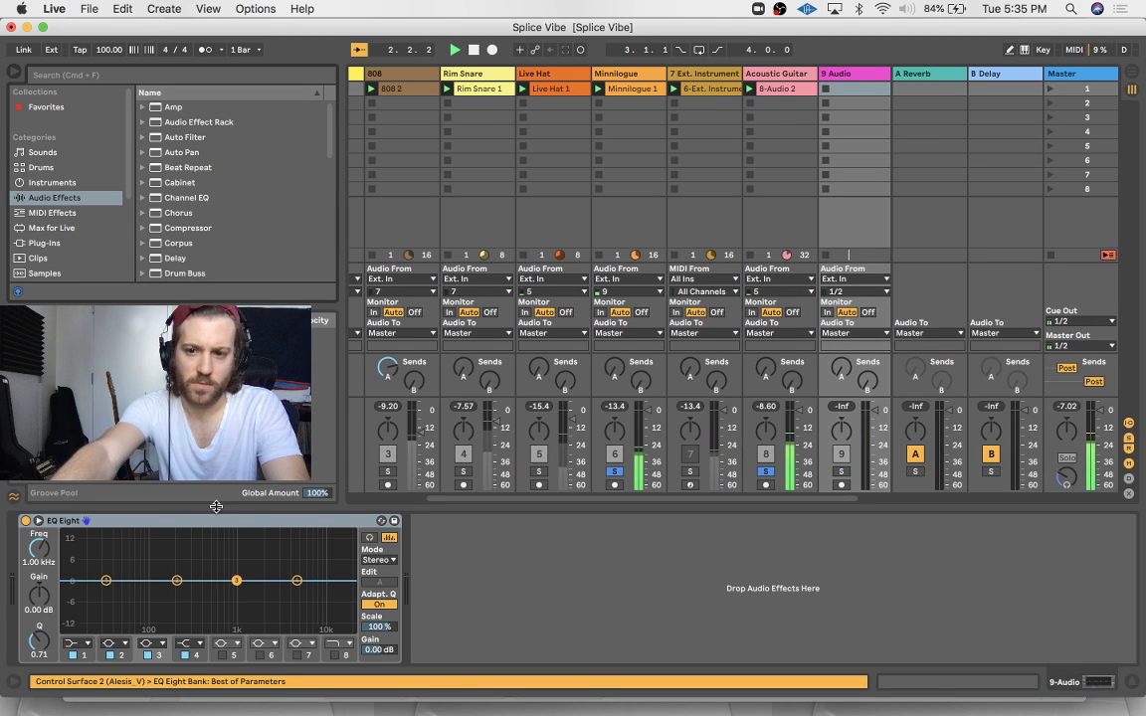
left_click(79, 644)
left_click(77, 563)
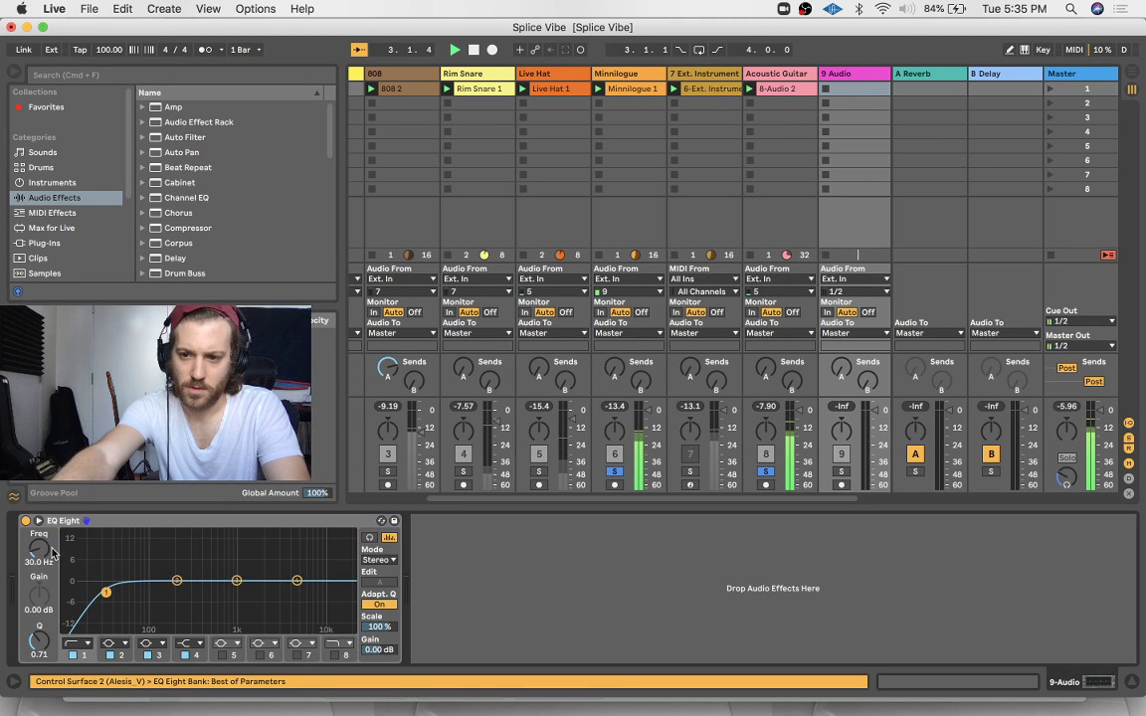
left_click_drag(43, 549, 38, 527)
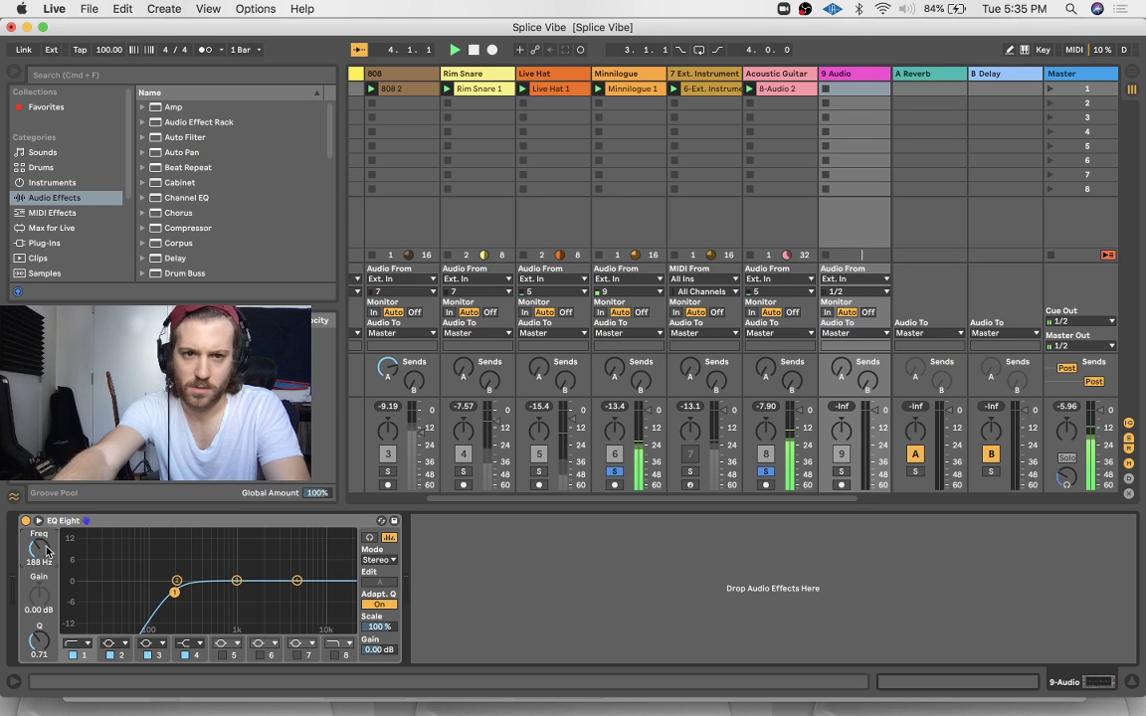
left_click(164, 522)
key("Delete")
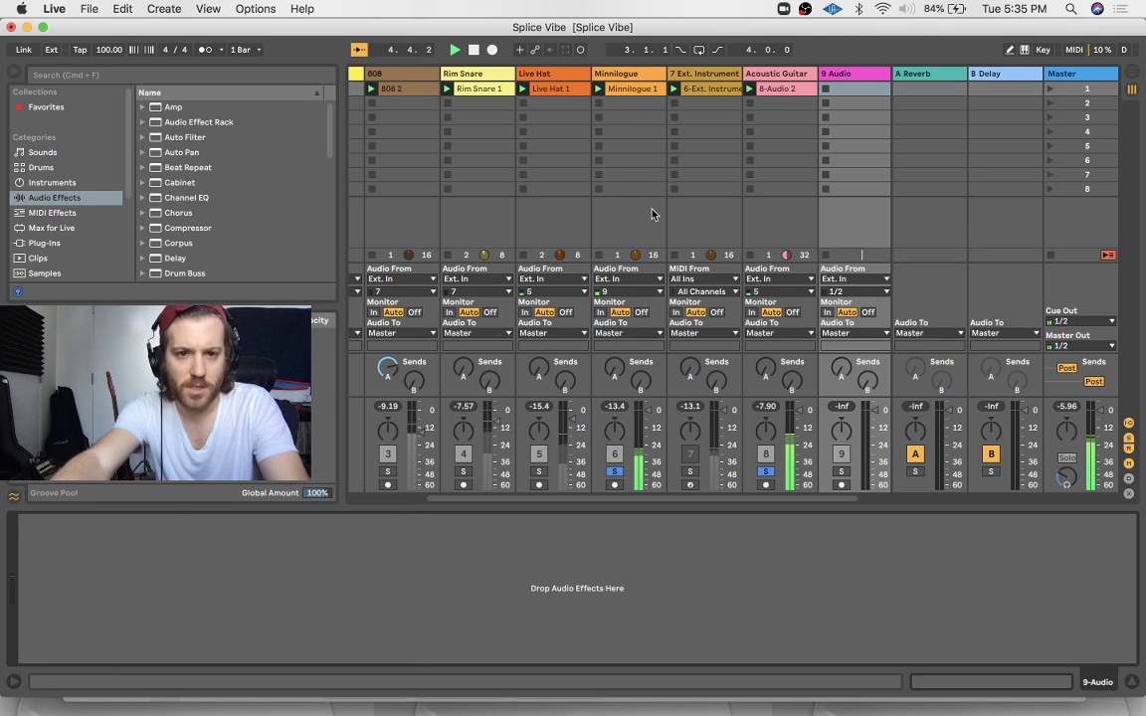
Add EQ Eight to the Acoustic Guitar track and set band 1 to a low cut at 225 Hz with a Q of 0.48
left_click(779, 74)
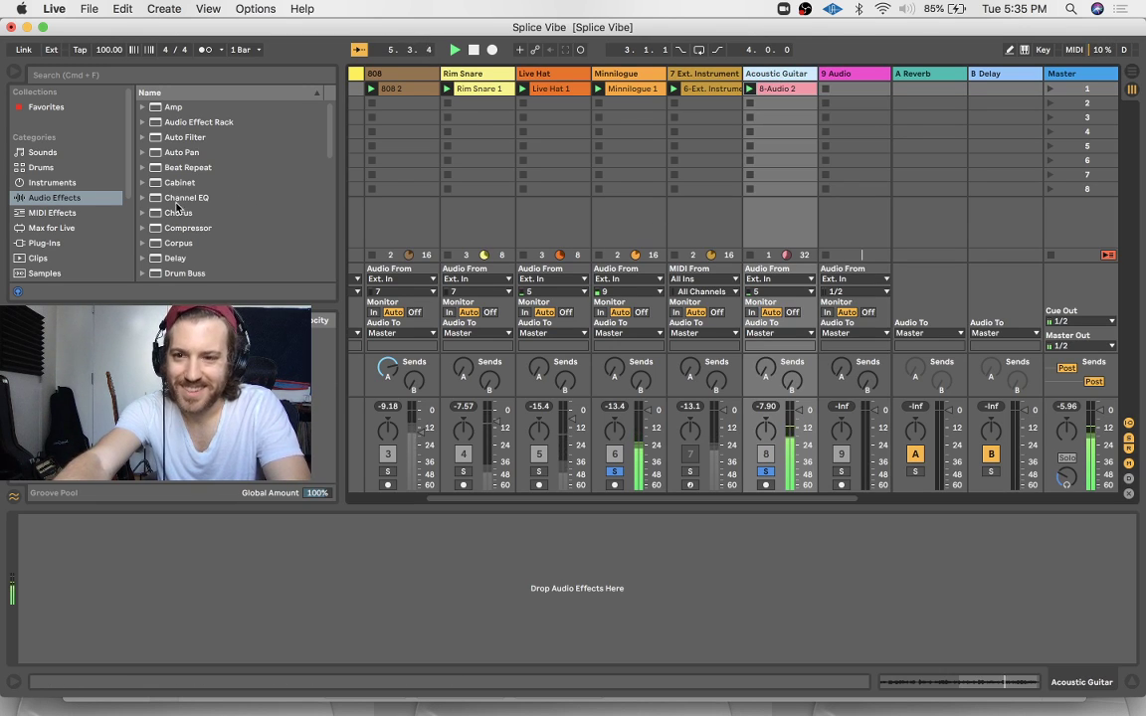
scroll(177, 206, "down", 3)
left_click_drag(181, 241, 765, 73)
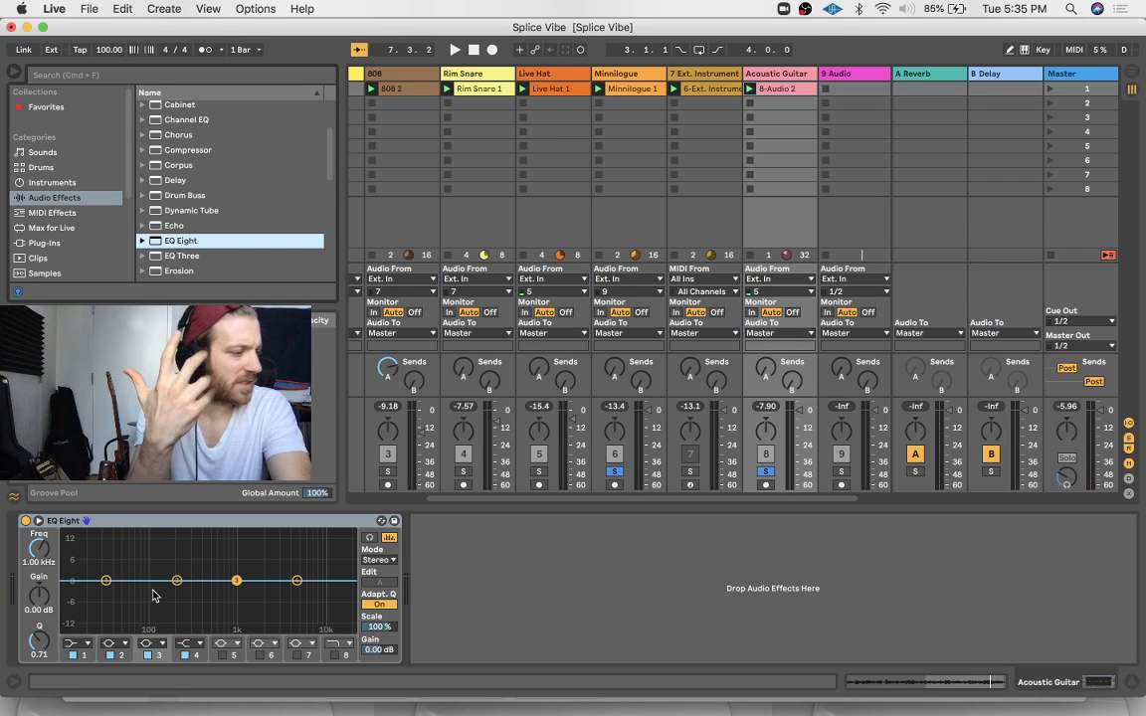
key("space")
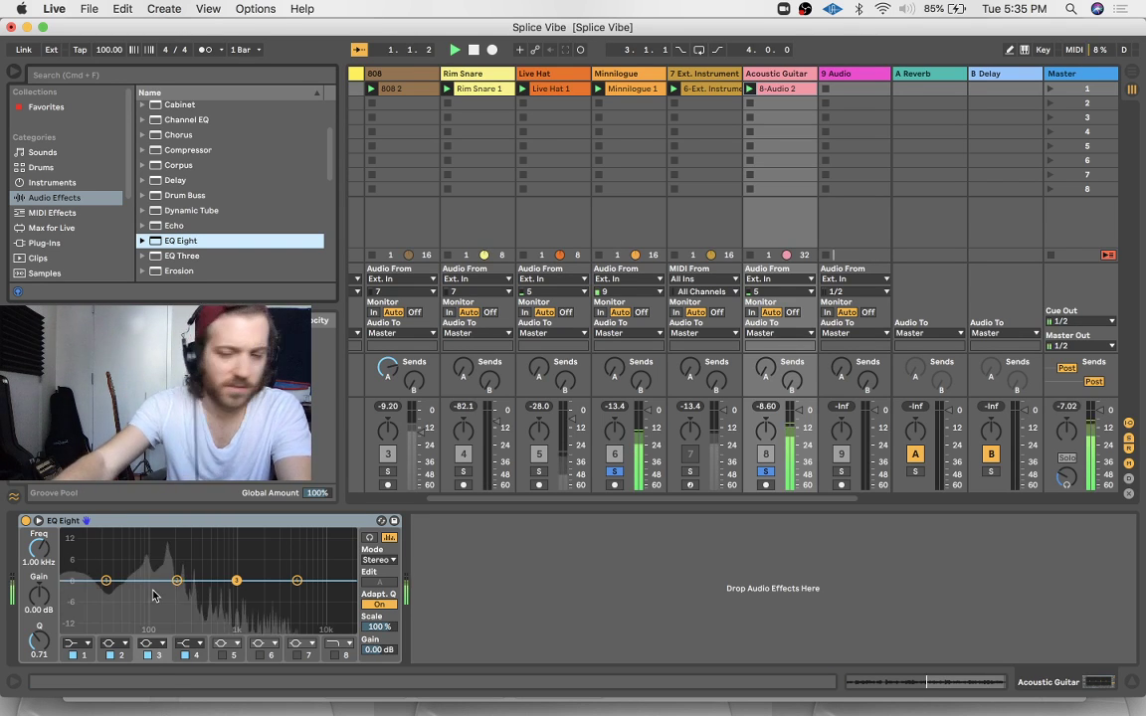
left_click(72, 643)
left_click(67, 563)
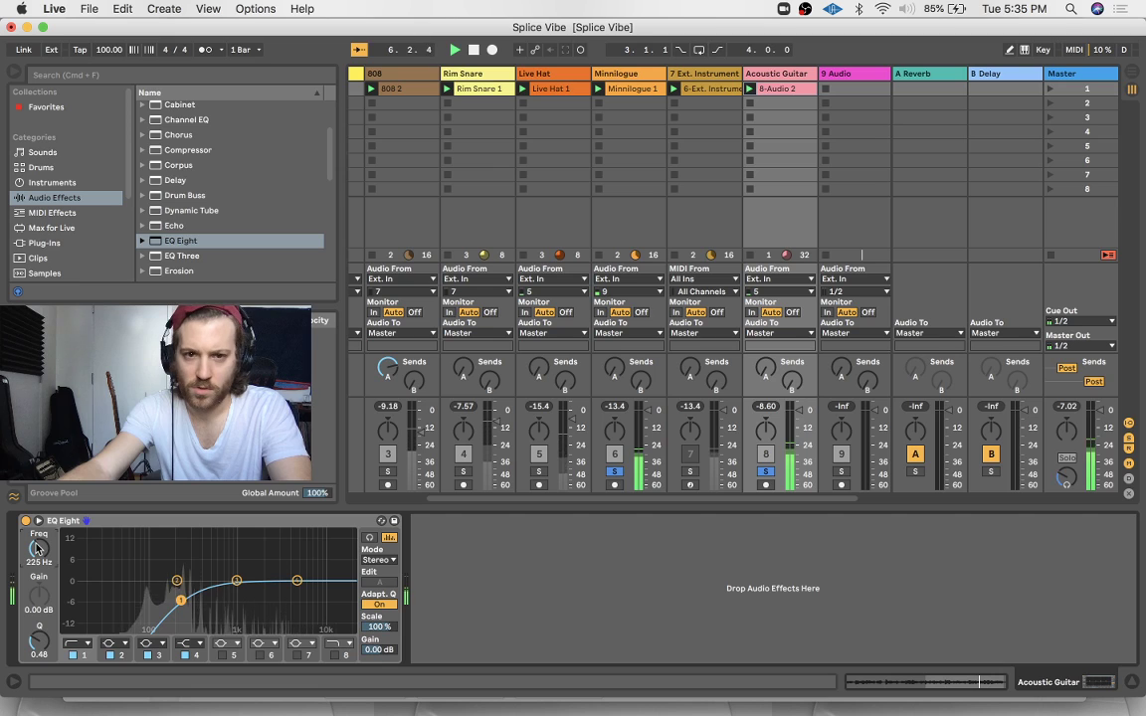
Add EQ Eight to the Minnilogue track and cut band 2 by 4.34 dB at 135 Hz with a Q of 1.24
left_click(635, 77)
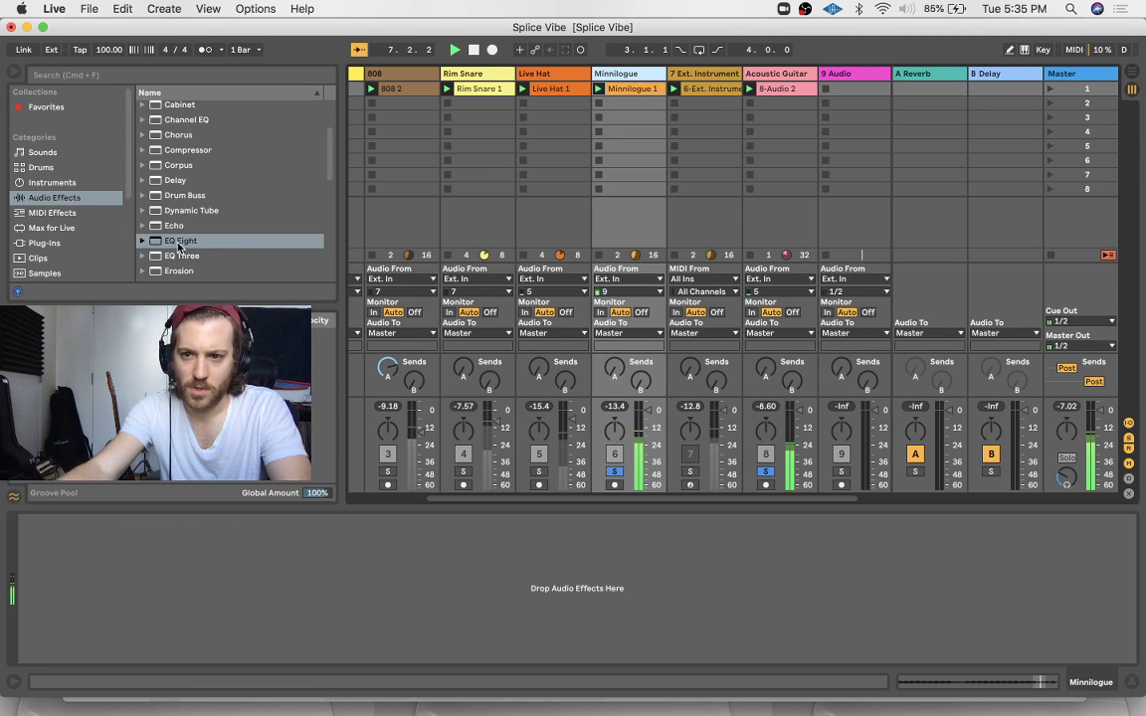
left_click_drag(179, 245, 629, 76)
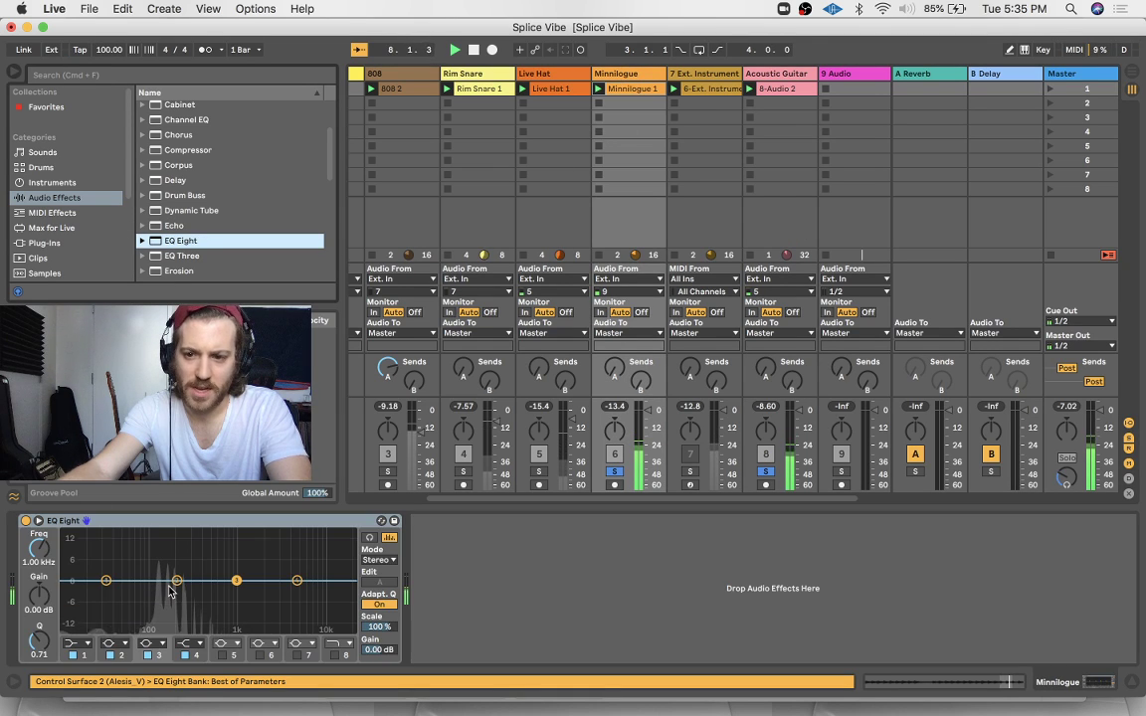
left_click_drag(175, 581, 161, 591)
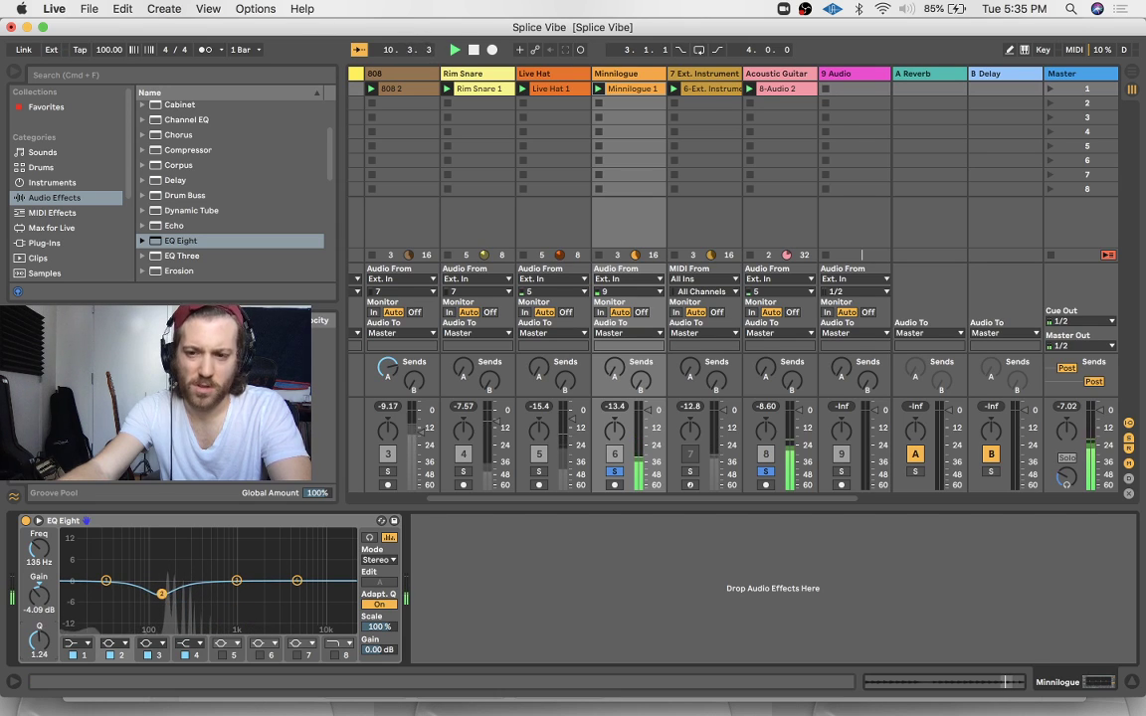
left_click_drag(166, 594, 163, 594)
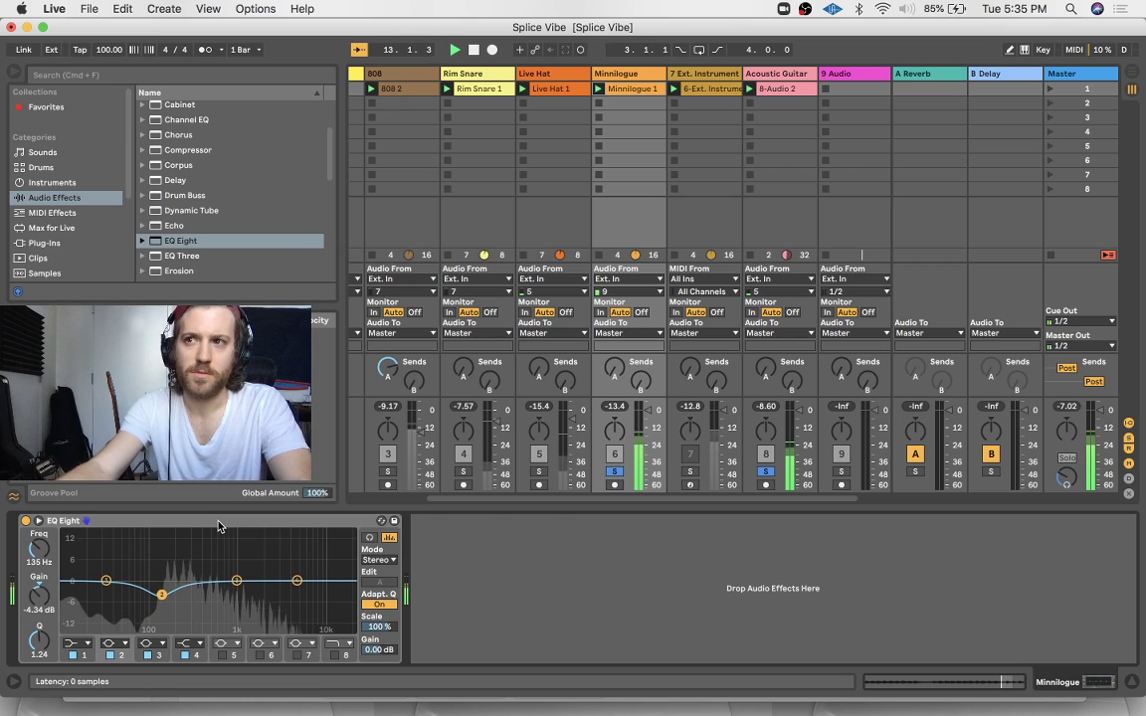
Load the FabFilter Pro-MB Audio Unit onto the Minnilogue track after EQ Eight
left_click(42, 243)
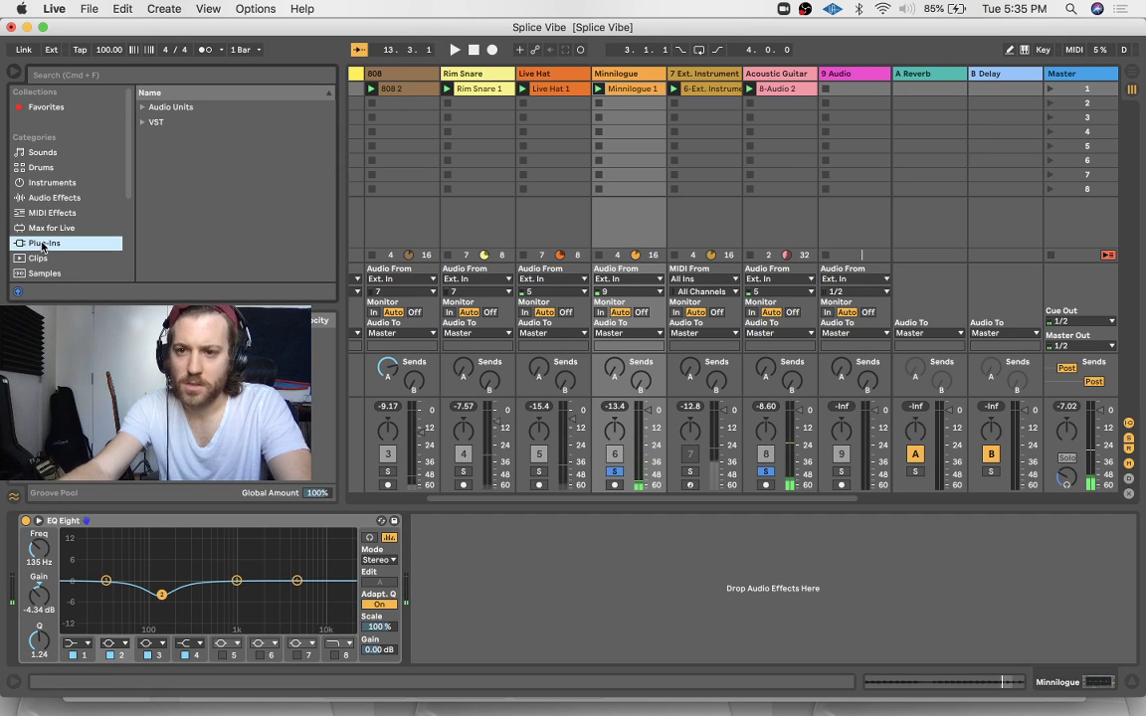
left_click(143, 106)
scroll(173, 171, "down", 5)
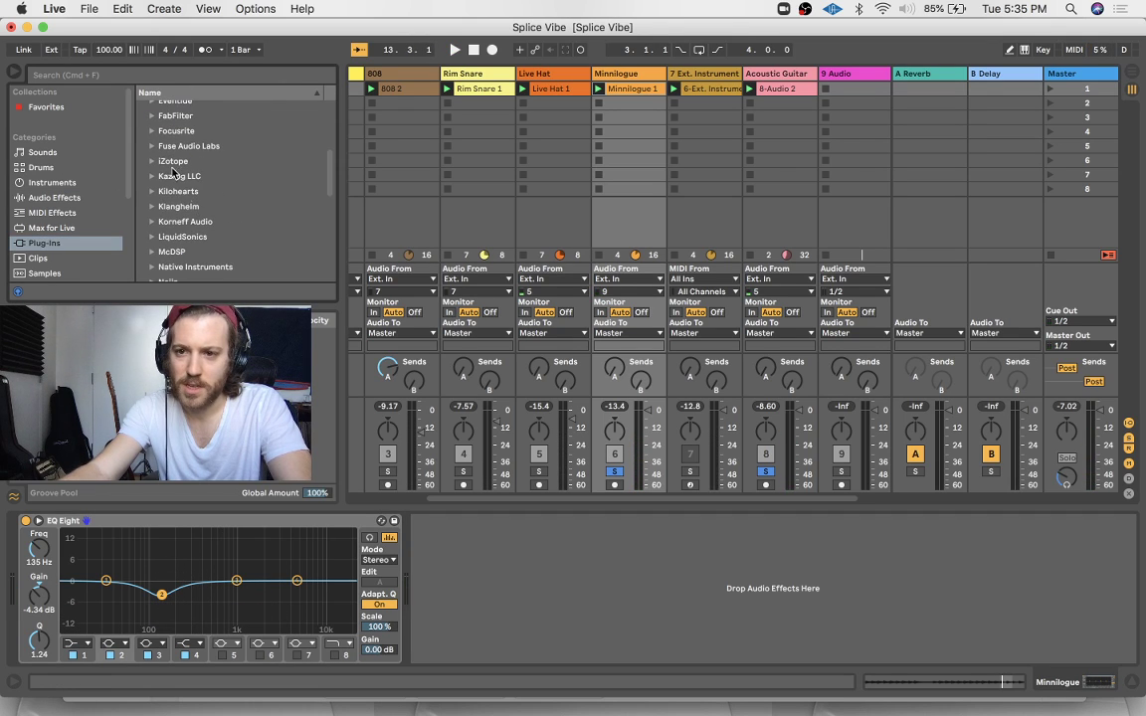
left_click(153, 117)
left_click(217, 222)
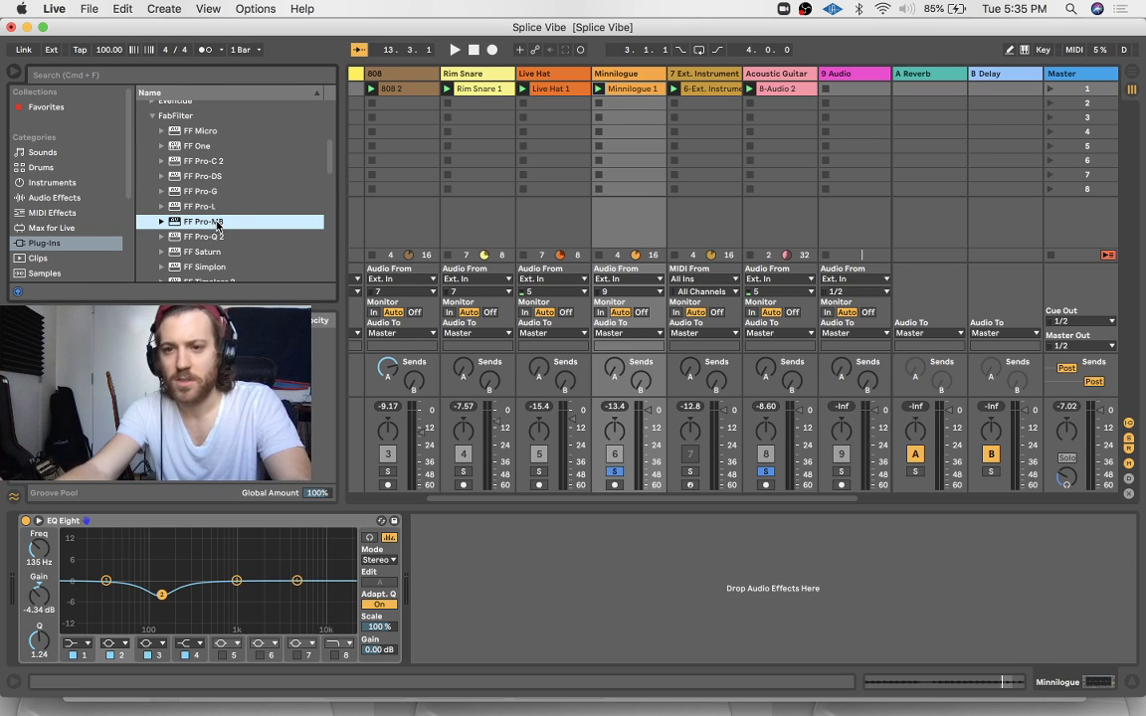
left_click_drag(490, 530, 506, 594)
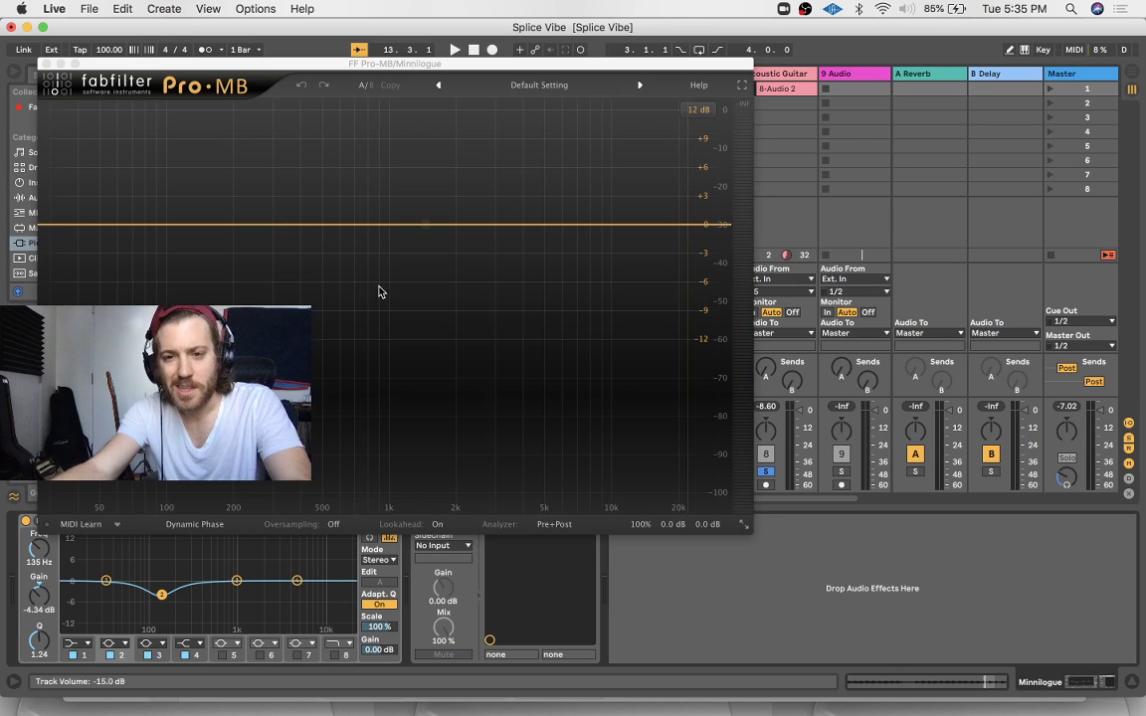
Create a Pro-MB compression band in the low mids and set its edges to about 120 Hz and 430 Hz during playback
left_click(279, 224)
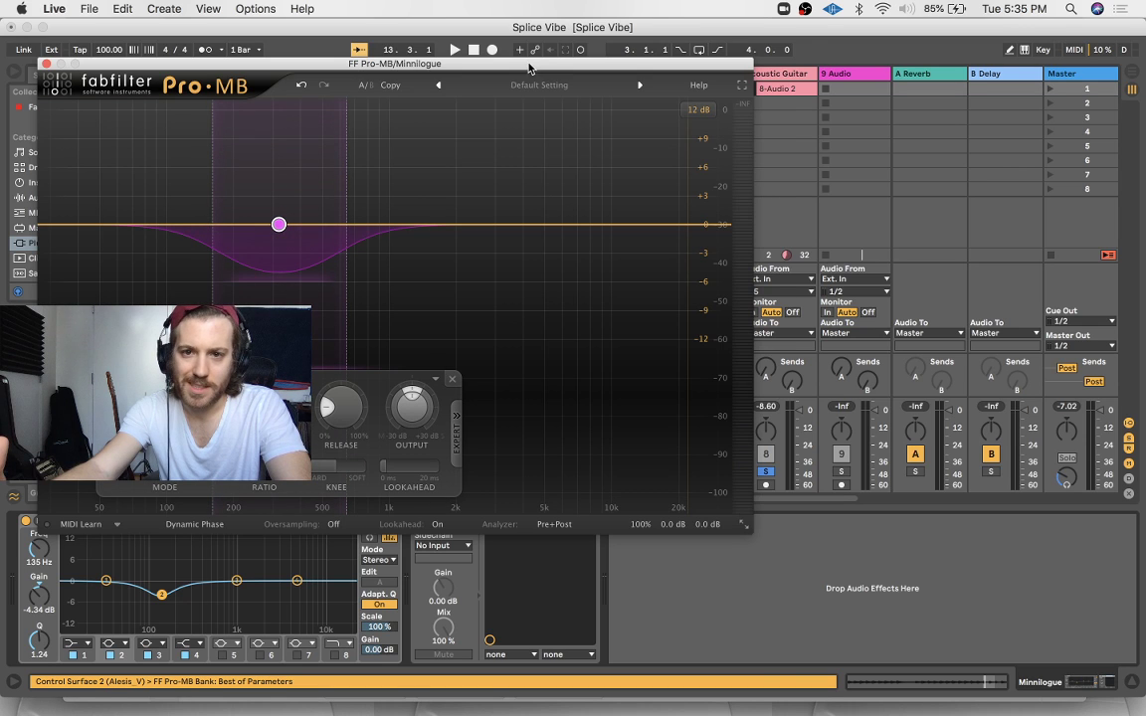
left_click_drag(529, 66, 690, 127)
key("space")
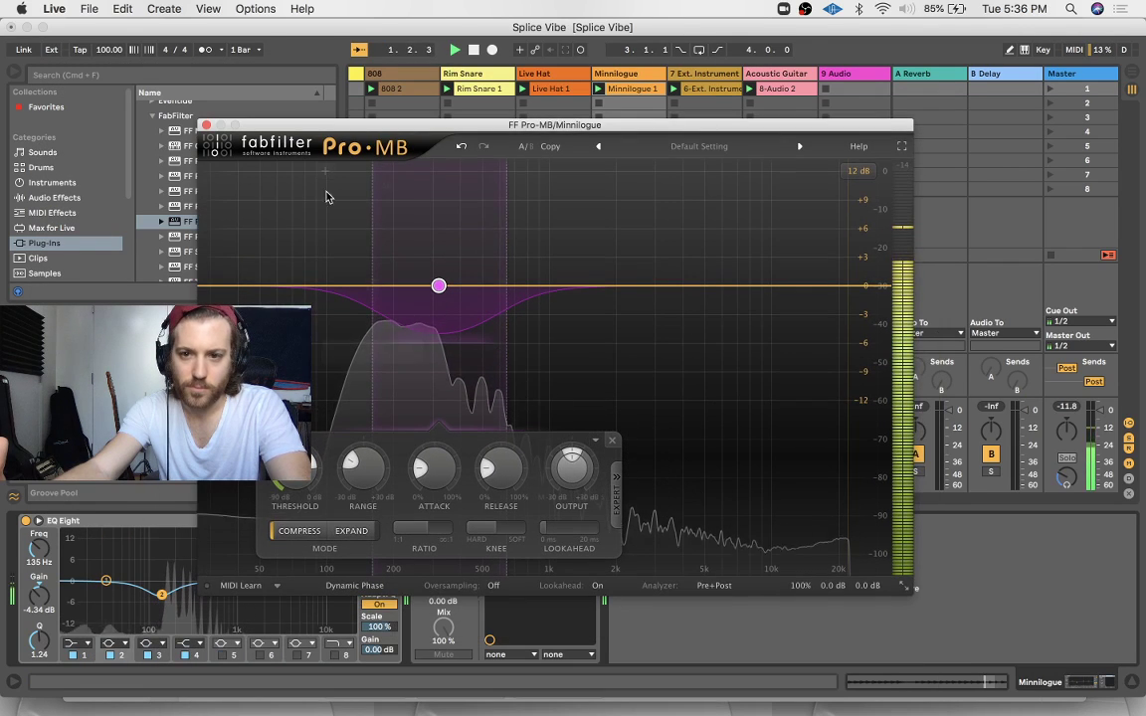
left_click_drag(374, 225, 344, 224)
left_click_drag(507, 225, 473, 233)
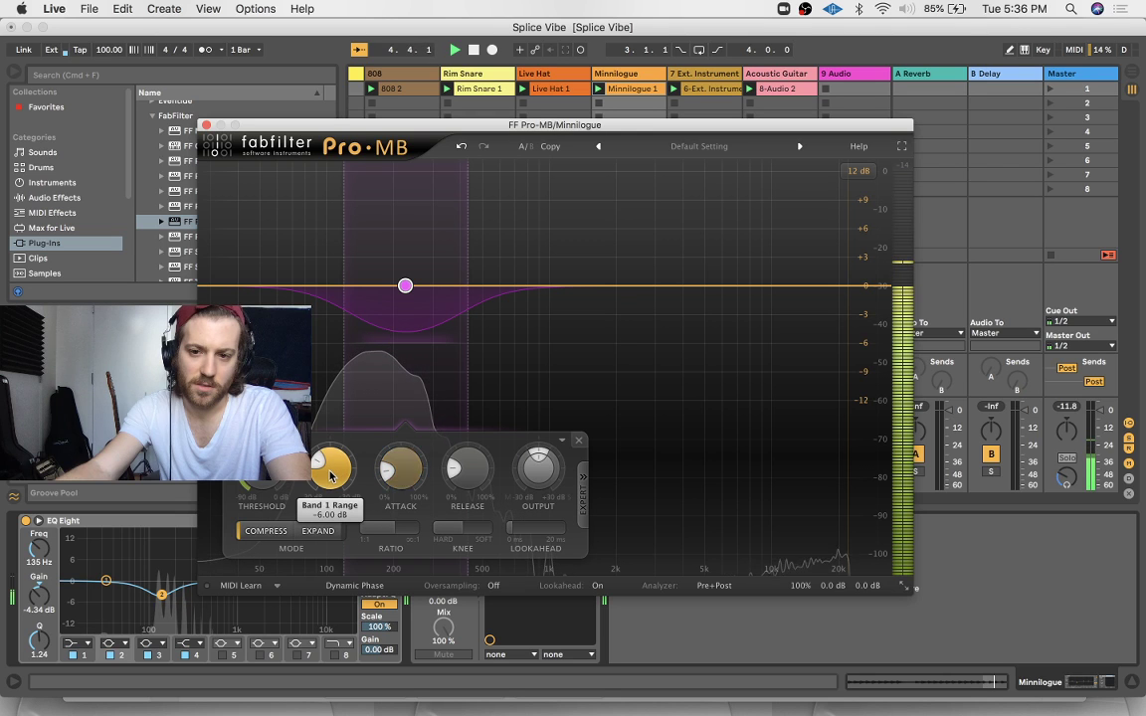
Deepen the Pro-MB band's negative range, set its ratio to 3.88:1 and release to 34.6%, and close the plug-in window
left_click_drag(329, 476, 321, 498)
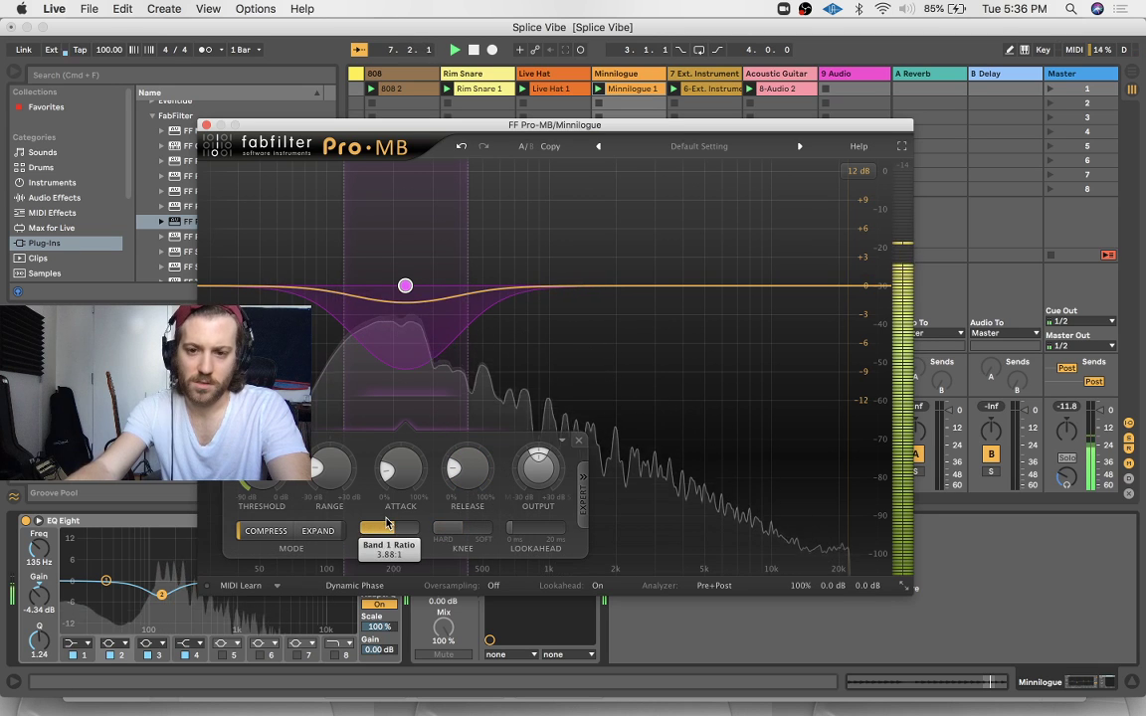
left_click_drag(387, 524, 455, 456)
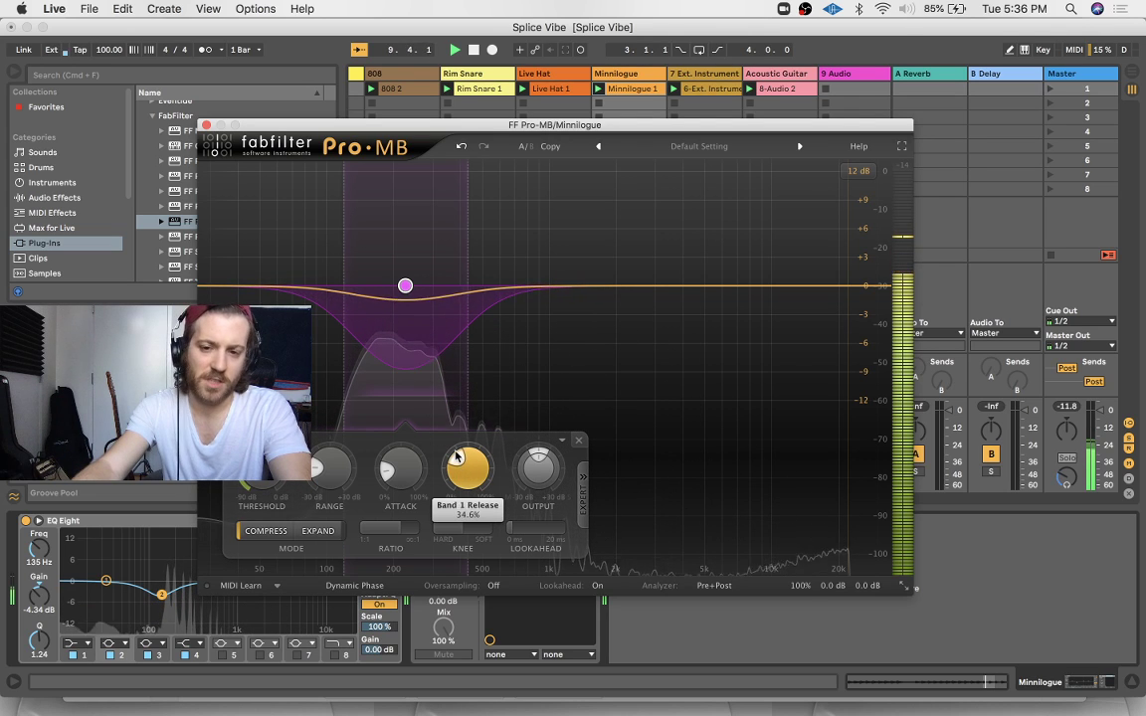
left_click(206, 125)
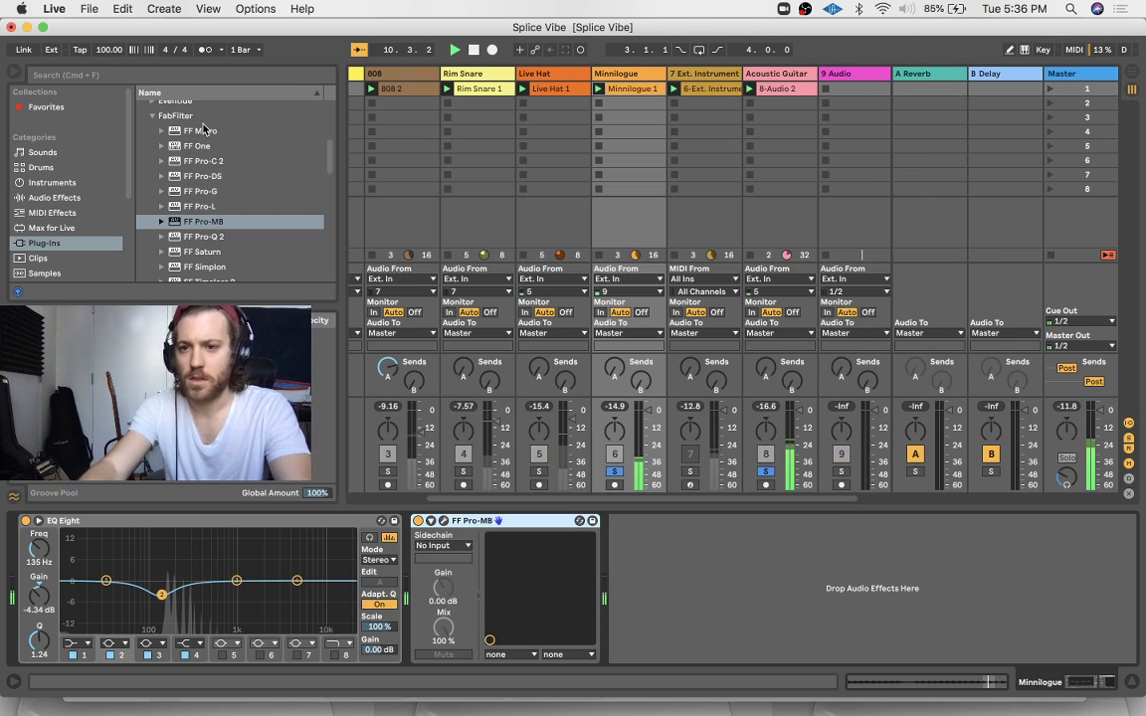
Turn off solo on the Minnilogue and Acoustic Guitar tracks and play the full mix from the start
left_click(159, 115)
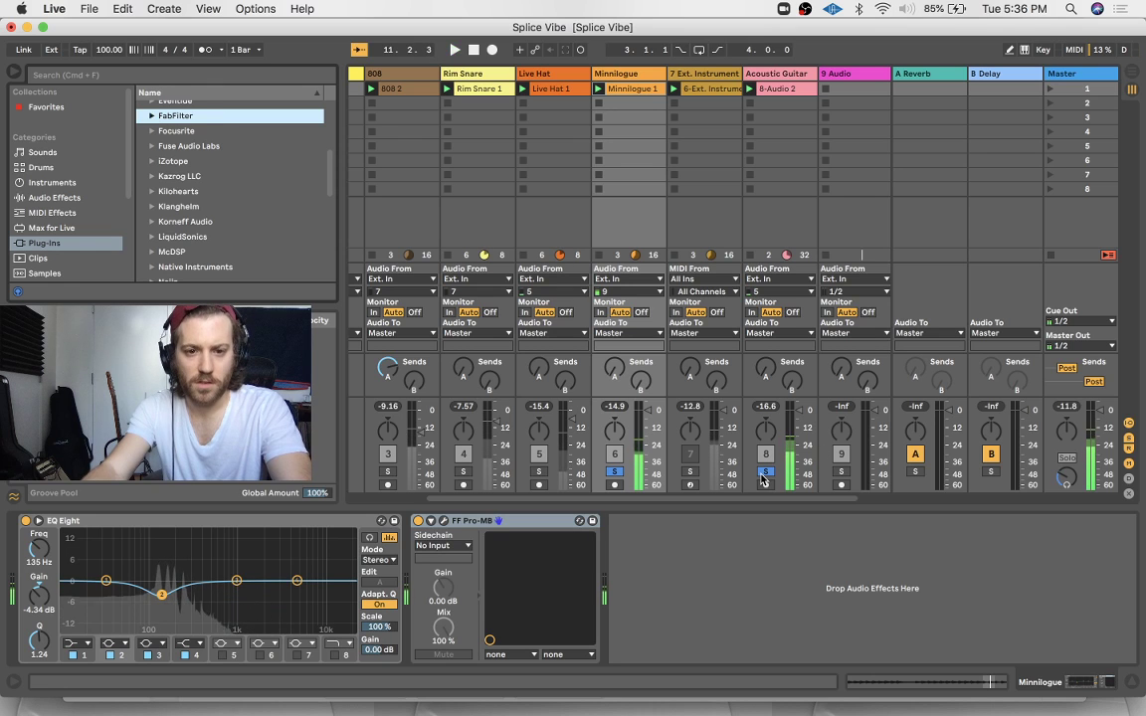
left_click(614, 471)
key("space")
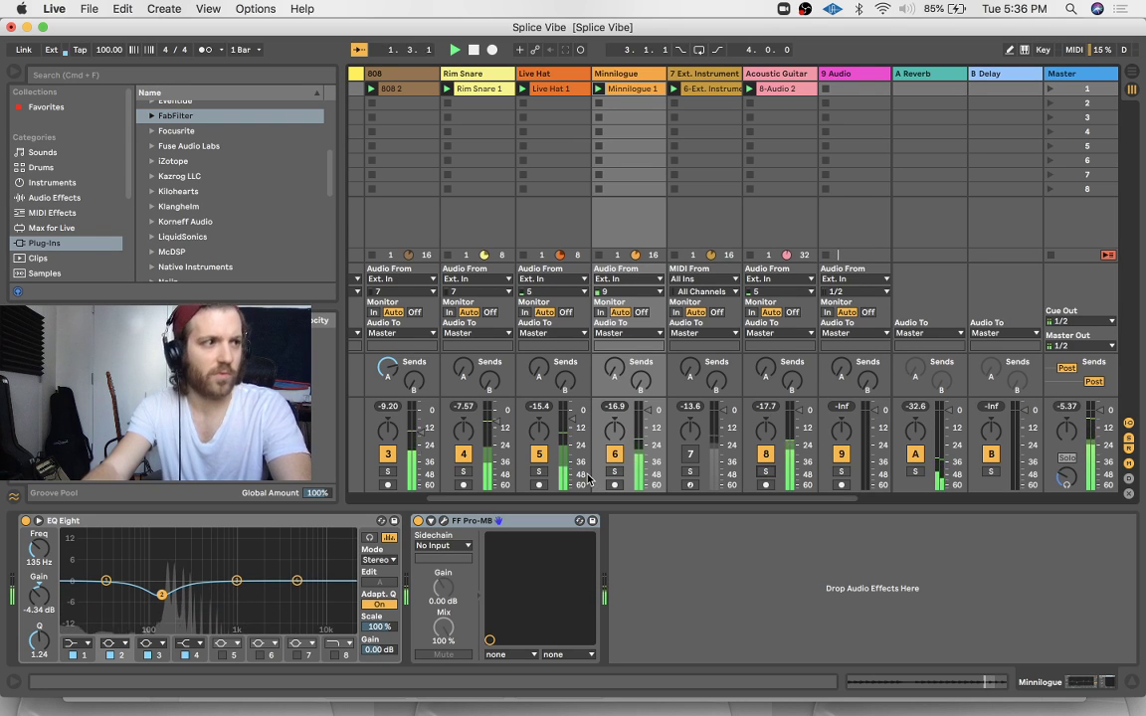
left_click(786, 90)
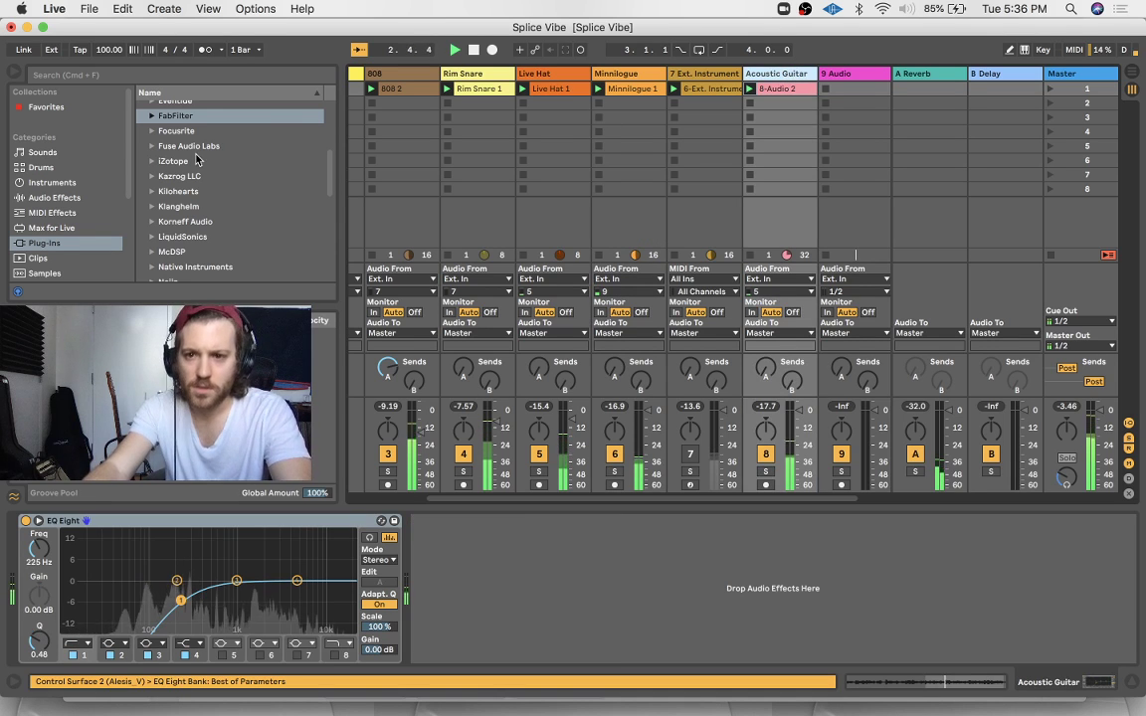
left_click(92, 197)
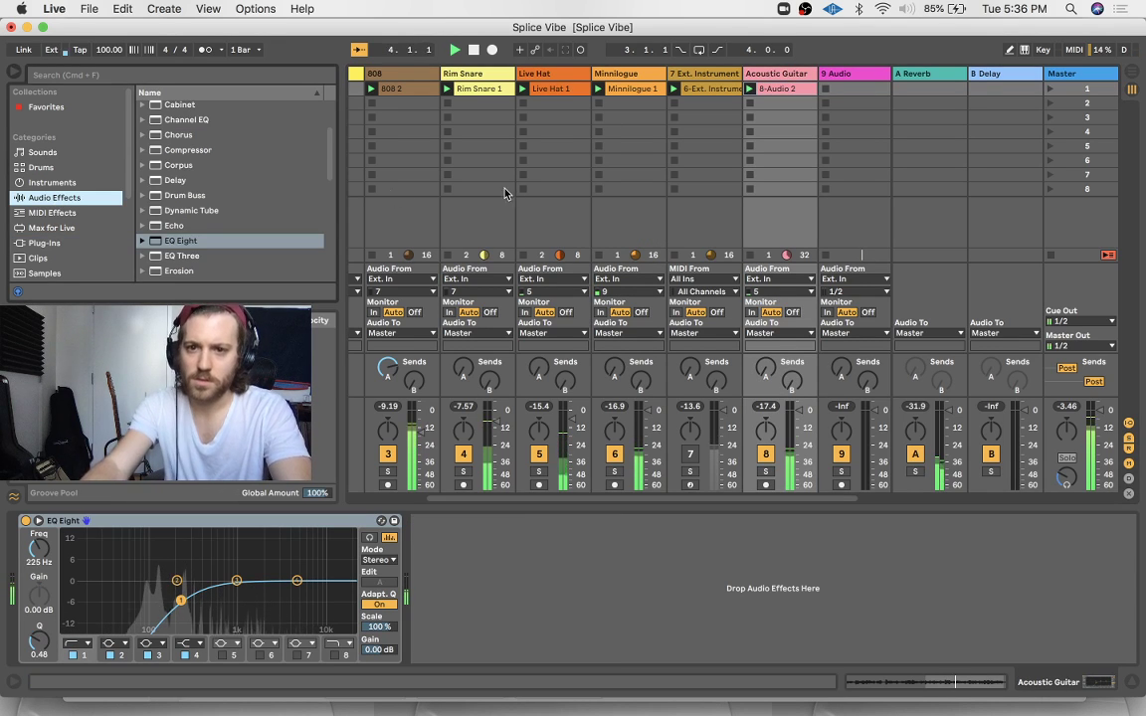
Lower the Auto Filter frequency on the 808 track to about 552 Hz during playback
scroll(536, 74, "left", 3)
left_click(536, 74)
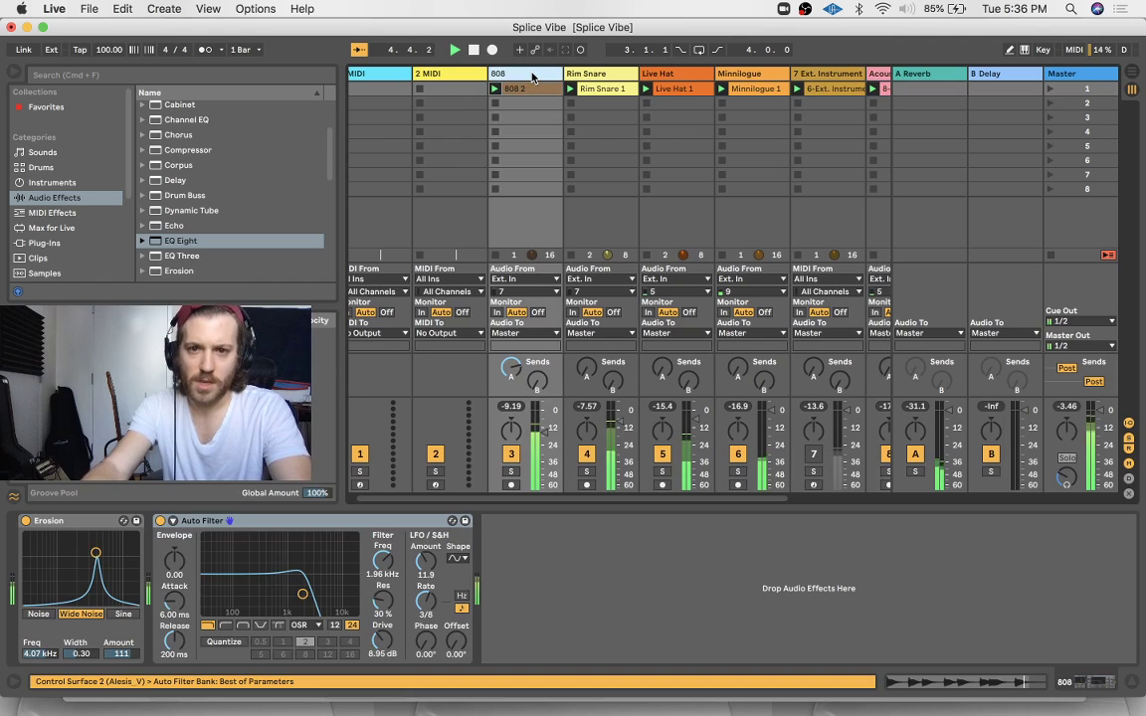
left_click_drag(375, 563, 375, 596)
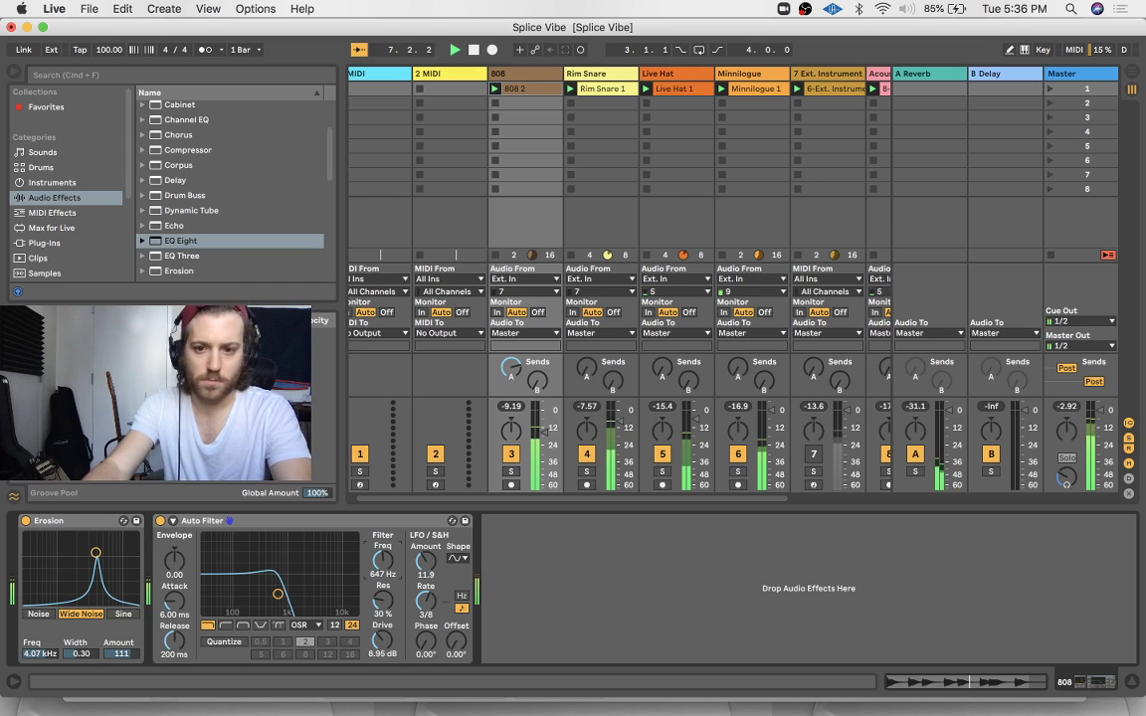
scroll(698, 348, "right", 3)
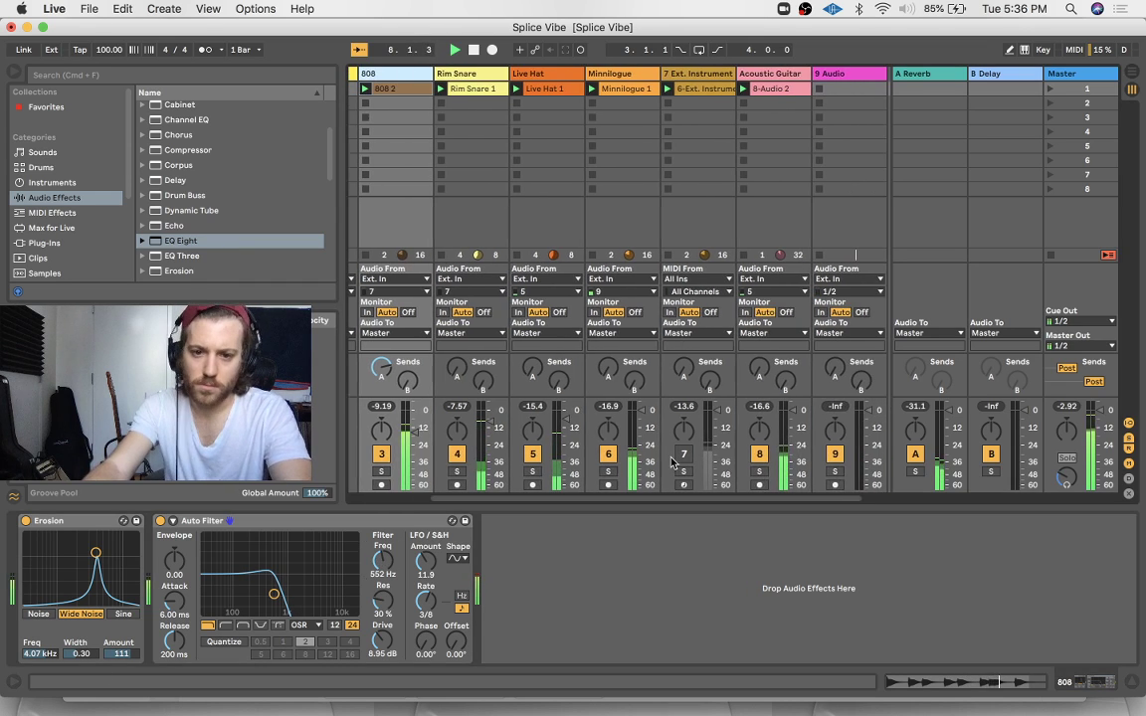
Add Delay to the Acoustic Guitar track after EQ Eight and place the track directly after Minnilogue
left_click(631, 508)
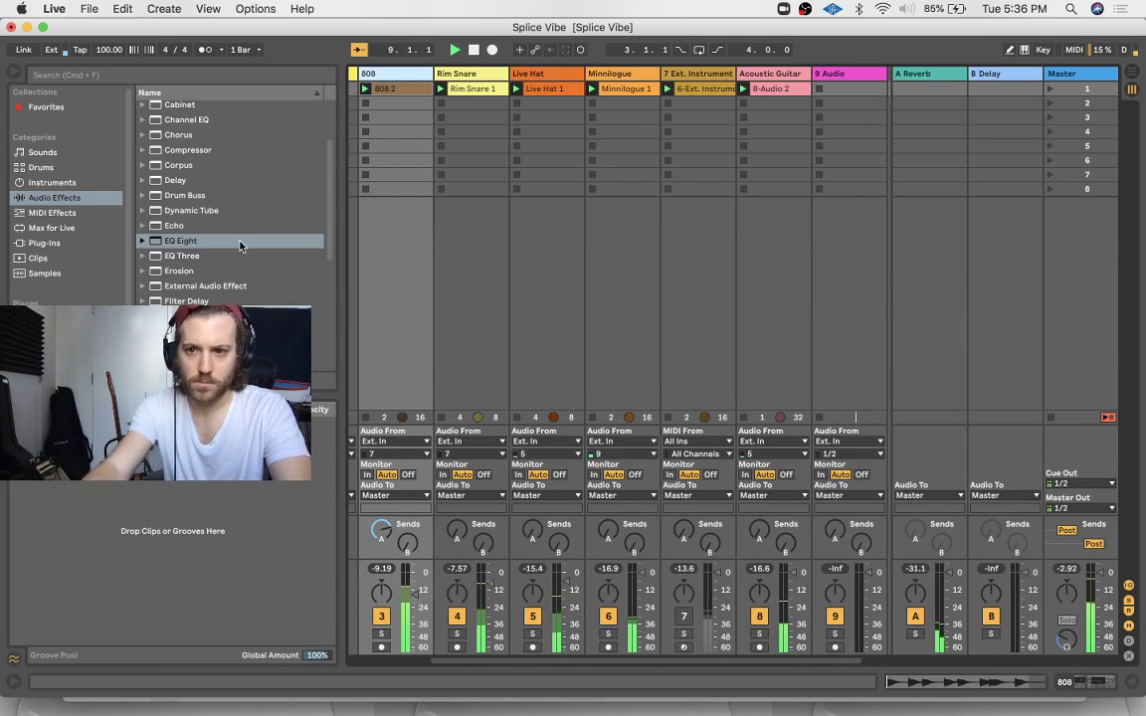
left_click(190, 179)
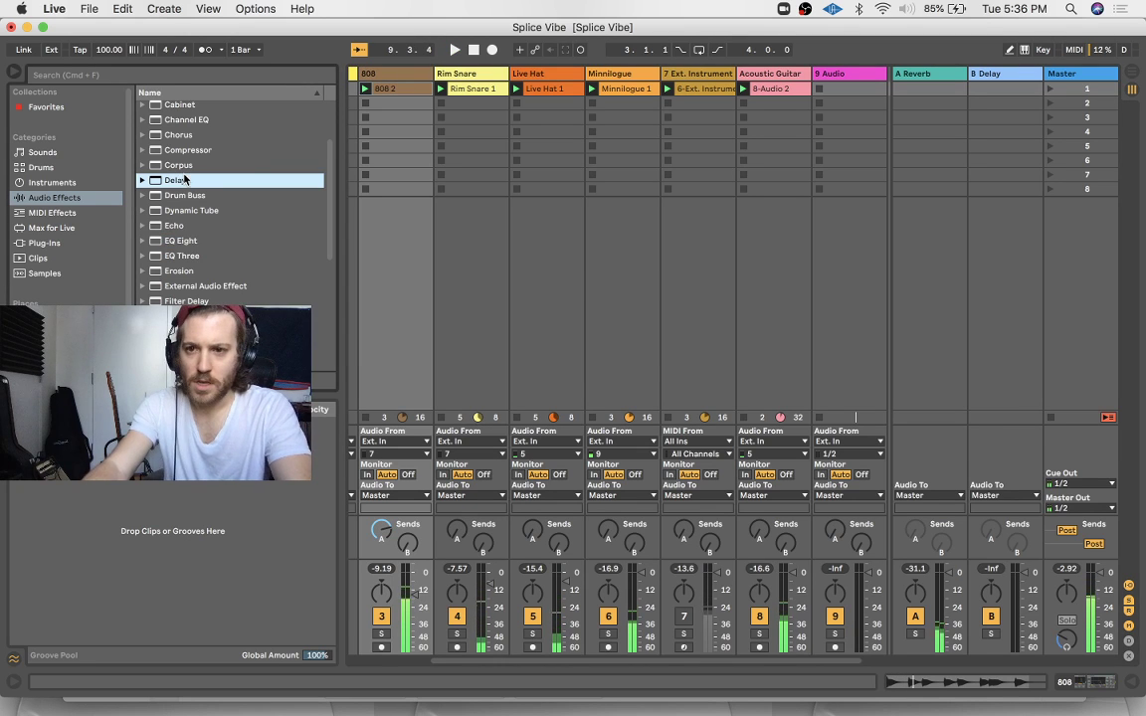
left_click_drag(218, 180, 766, 80)
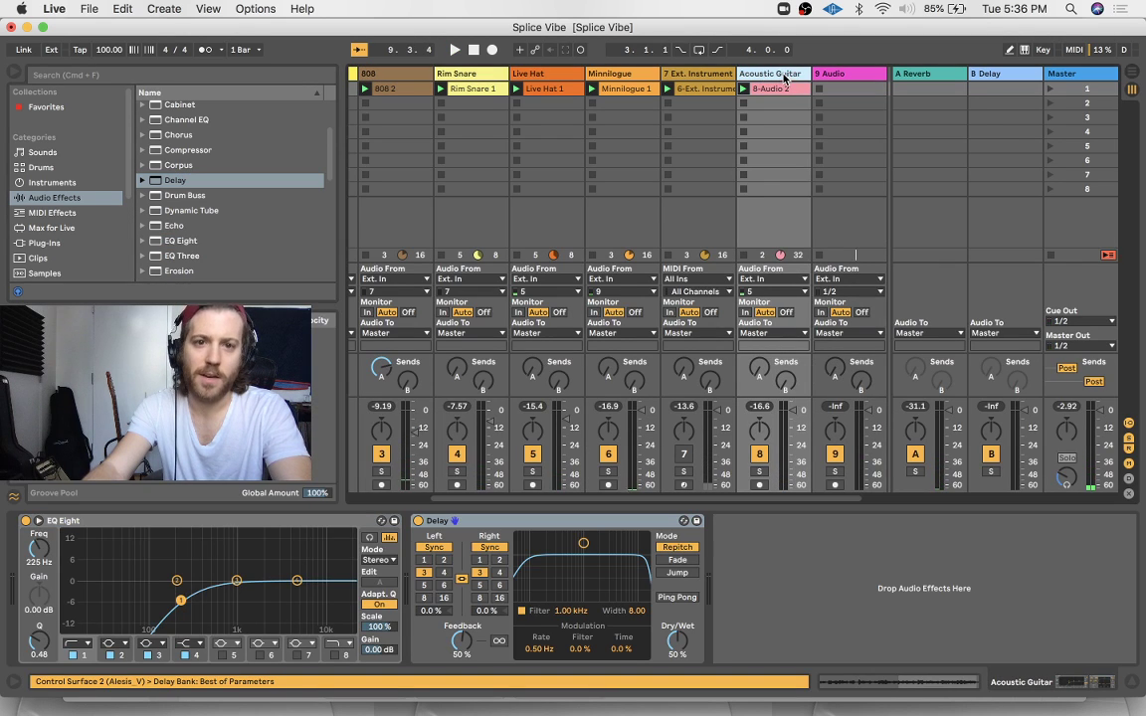
left_click_drag(660, 75, 659, 76)
Set the guitar's Delay to unsynced, unlinked times of 1.00 ms left and 15.2 ms right, with 0% feedback and 100% wet
left_click(444, 548)
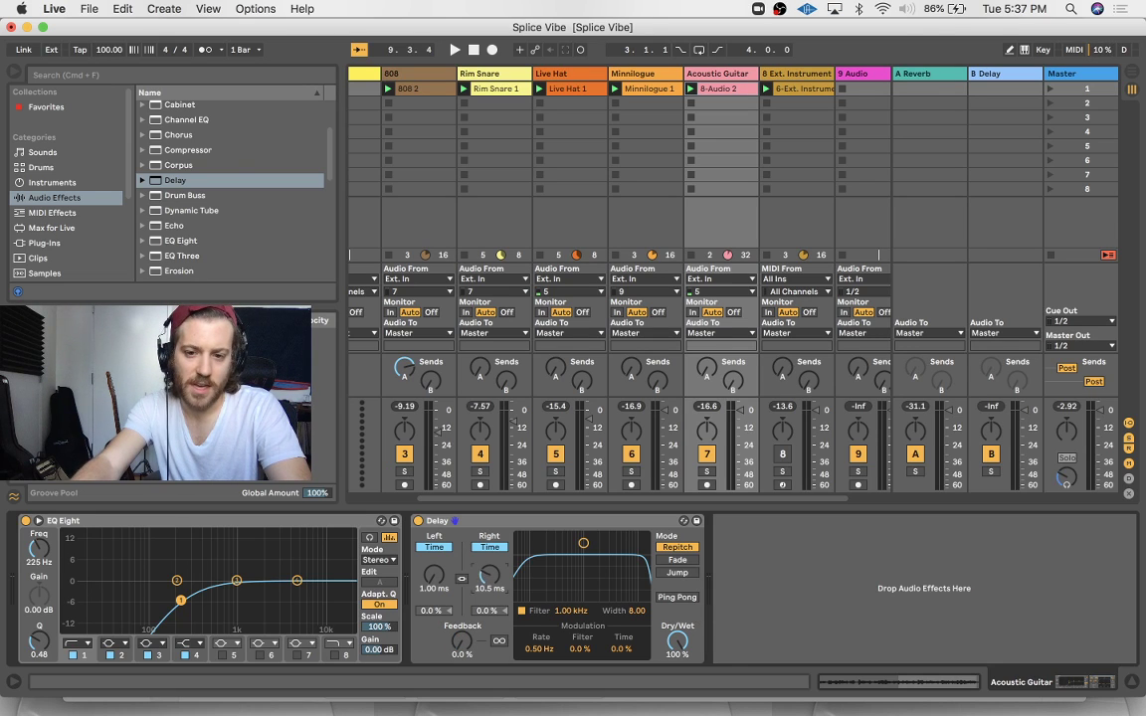
key("space")
left_click(707, 472)
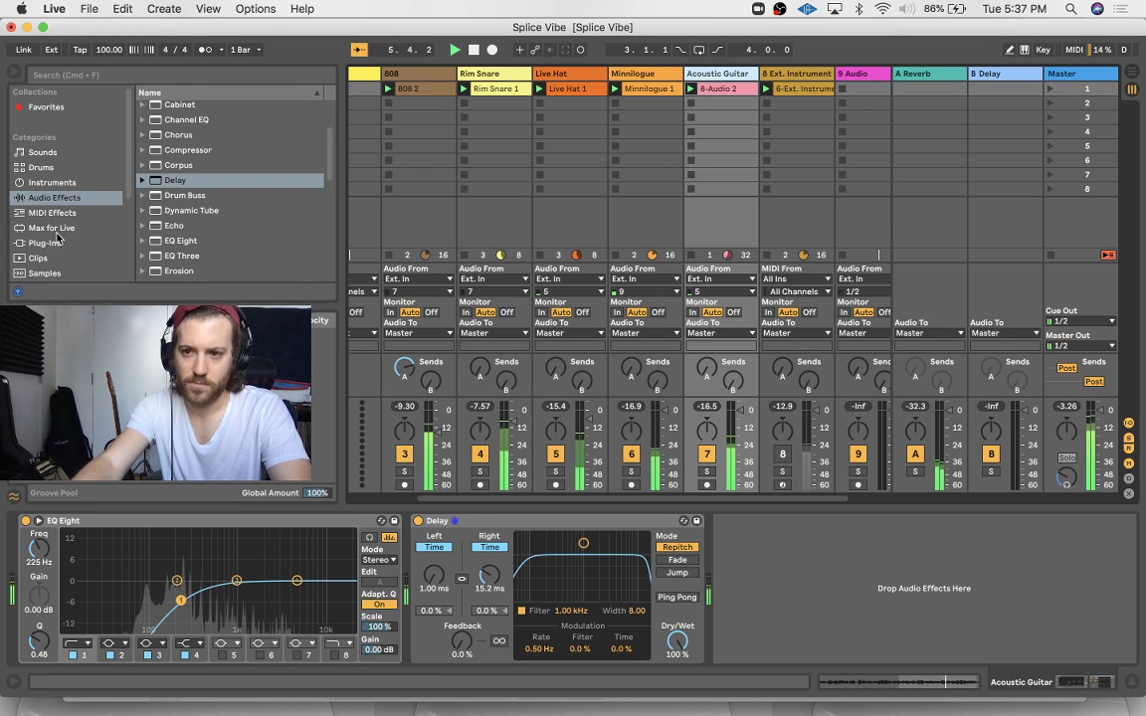
Add EQ Three after Delay on the Acoustic Guitar track and set GainHi to 6.00 dB and FreqHi to 6.17 kHz
scroll(192, 159, "down", 3)
left_click(204, 174)
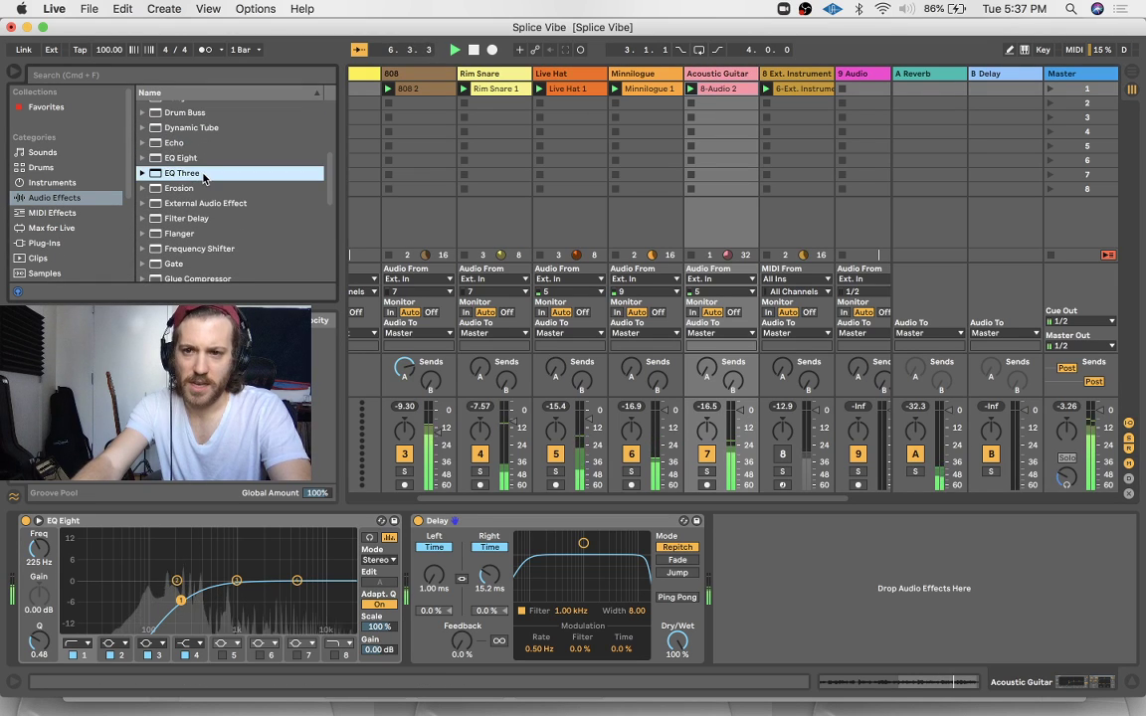
left_click_drag(184, 177, 796, 573)
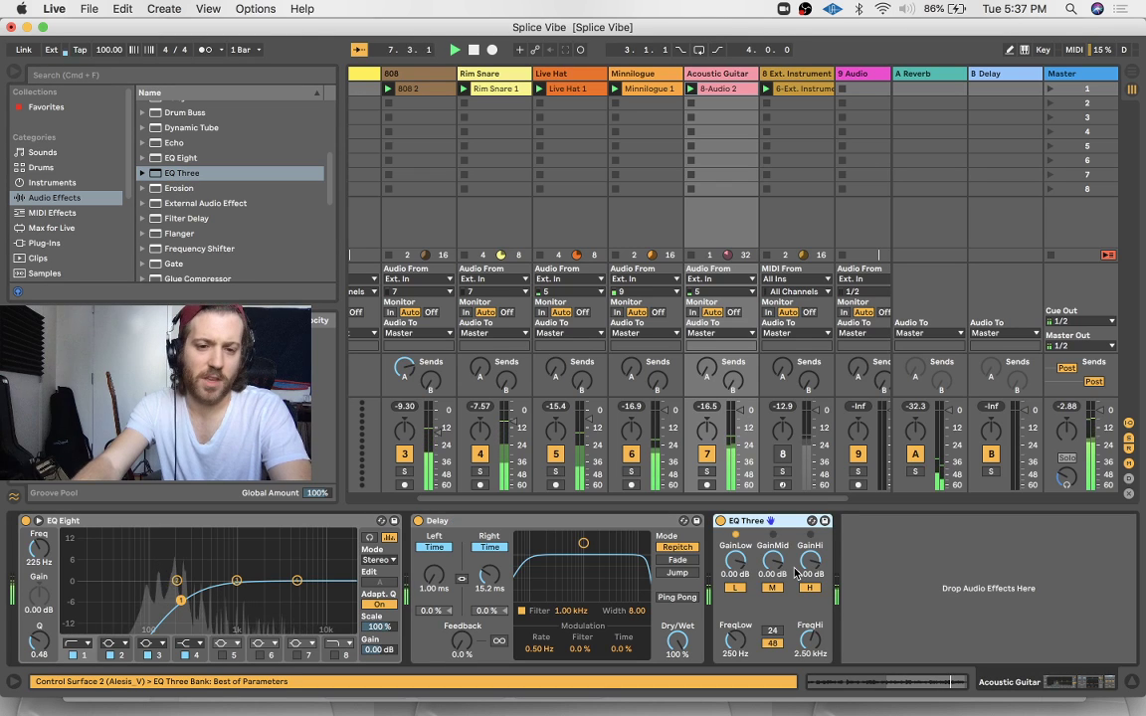
mouse_move(811, 642)
left_mouse_down()
mouse_move(811, 622)
mouse_move(810, 643)
left_mouse_up()
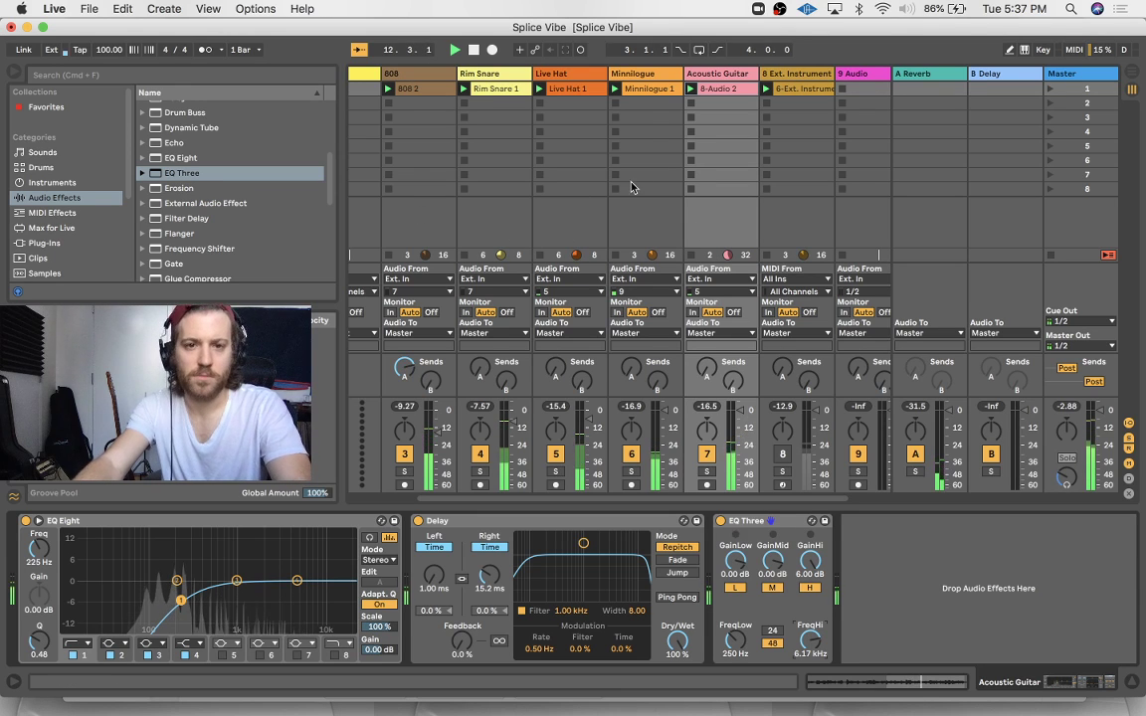
key("space")
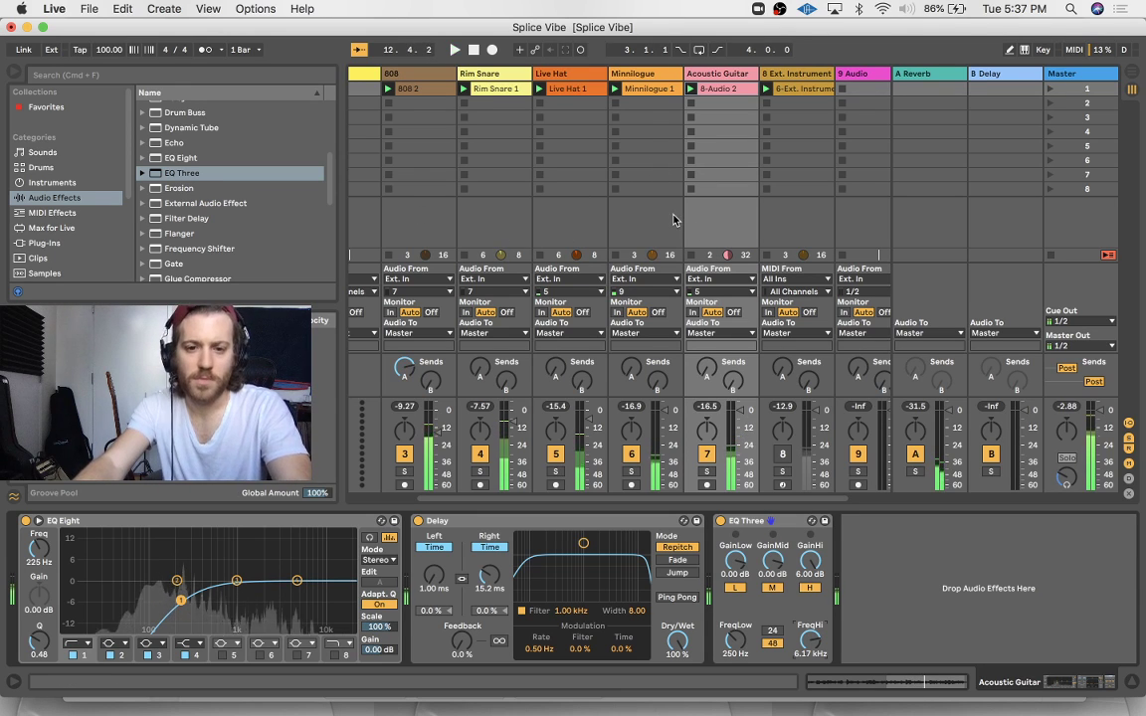
Bring the first-scene clips from 808 through Acoustic Guitar out of Session View into the Arrangement at bar 17
left_click(624, 504)
scroll(542, 304, "left", 5)
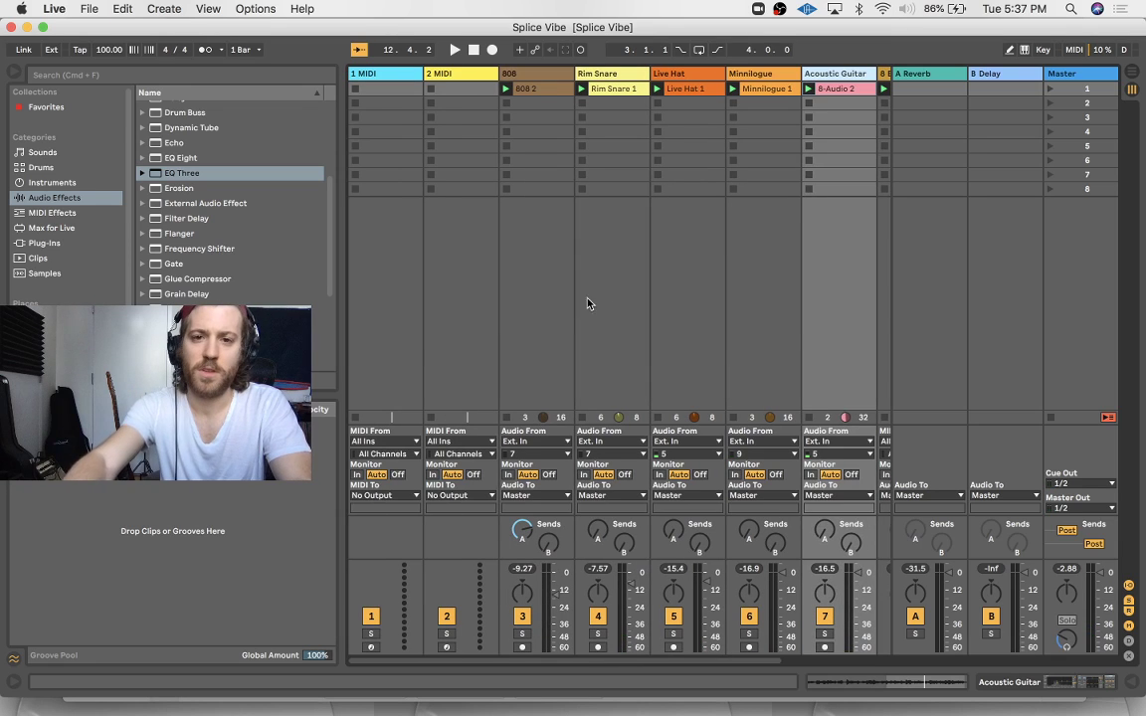
left_click(575, 292)
left_click(537, 89)
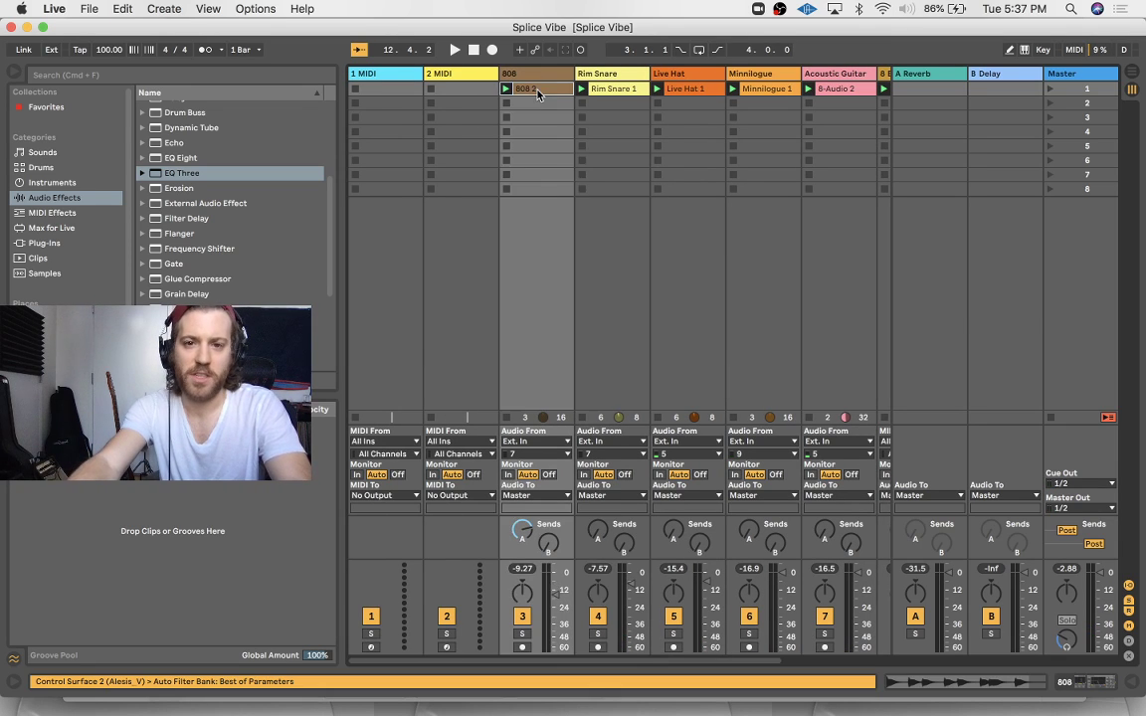
scroll(537, 93, "right", 5)
left_click(648, 89)
scroll(649, 89, "left", 5)
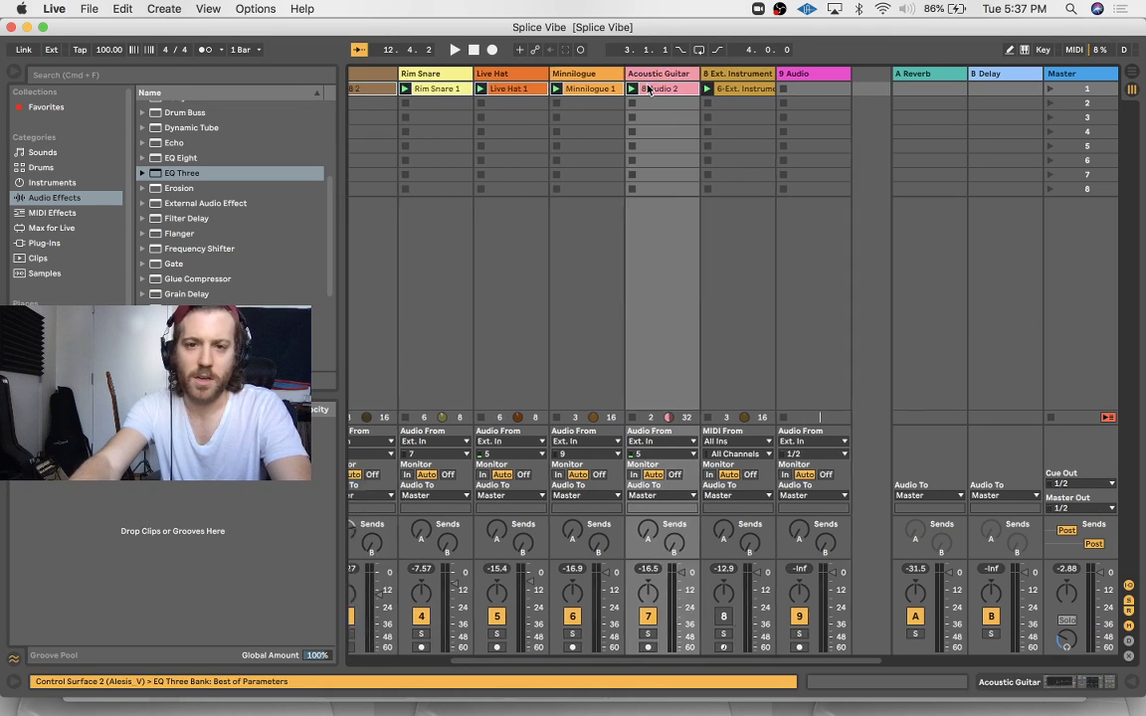
key("Tab")
left_click_drag(526, 89, 545, 248)
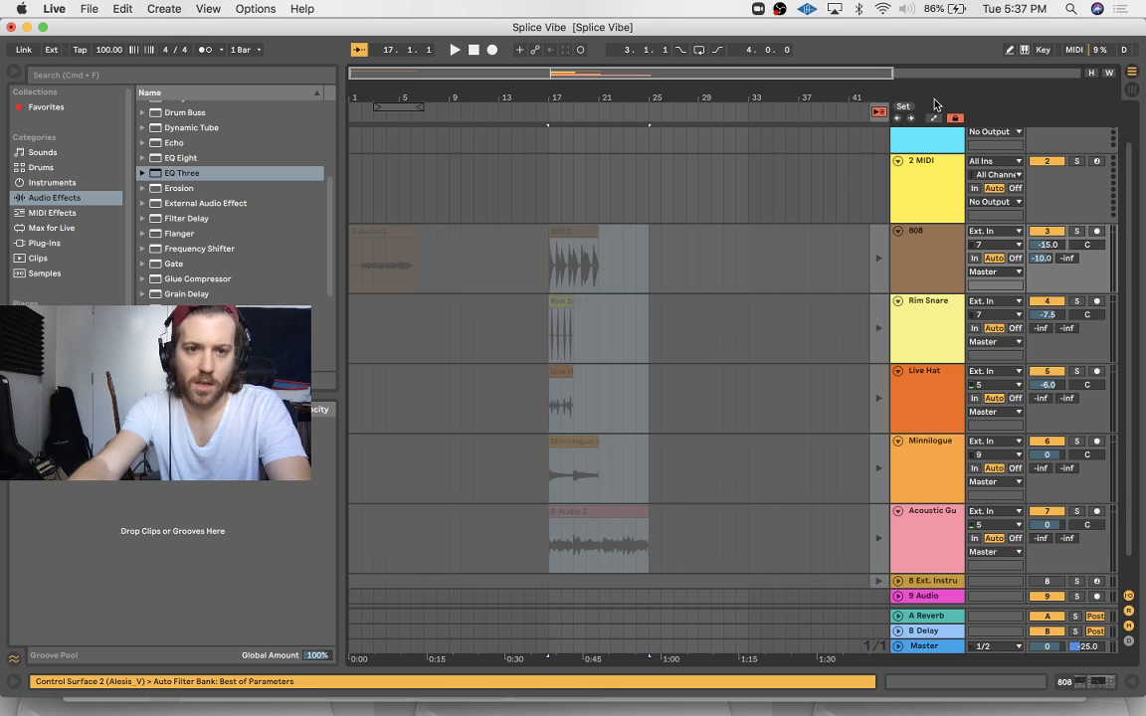
Return playback to the Arrangement and delete the old clip at the start of the 808 track
left_click(879, 115)
left_click_drag(461, 269, 259, 272)
key("Delete")
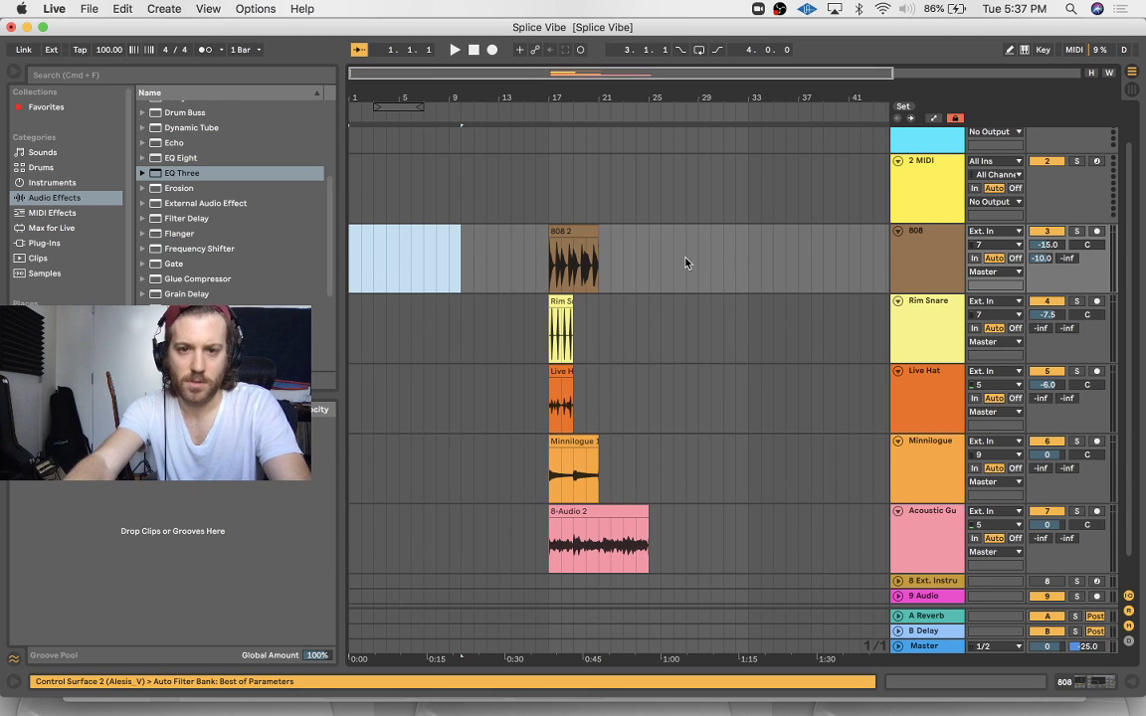
Move all five clips, from 808 to Acoustic Guitar, from bar 17 to bar 1
scroll(685, 262, "down", 1)
left_click_drag(731, 207, 549, 477)
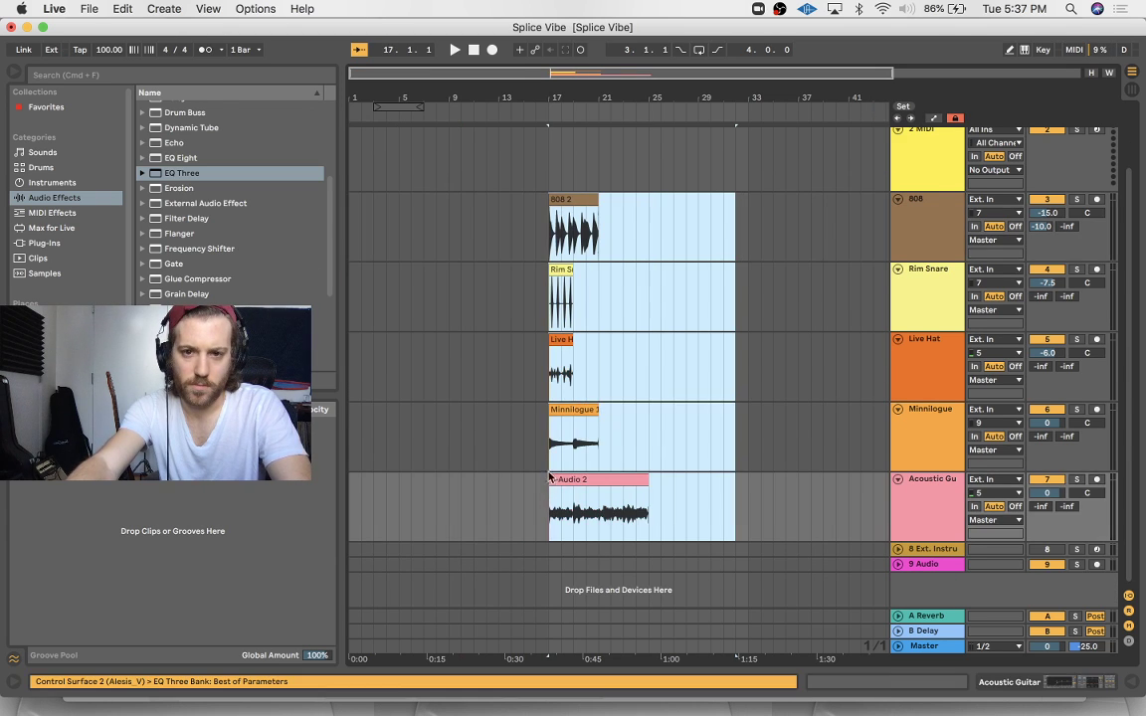
mouse_move(567, 211)
left_mouse_down()
mouse_move(511, 225)
mouse_move(368, 219)
left_mouse_up()
left_click(441, 269)
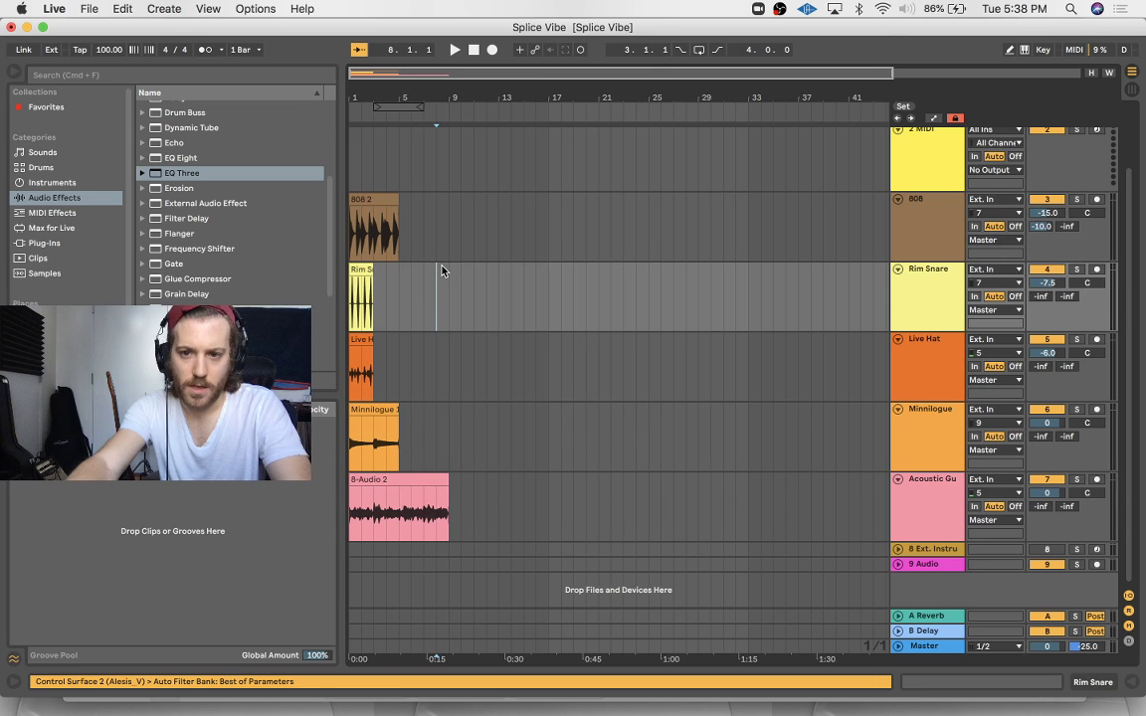
Move the 808, Rim Snare and Live Hat clips to bar 9 and the guitar clip to bar 5, and start playback
left_click(378, 409)
left_click_drag(449, 229, 333, 356)
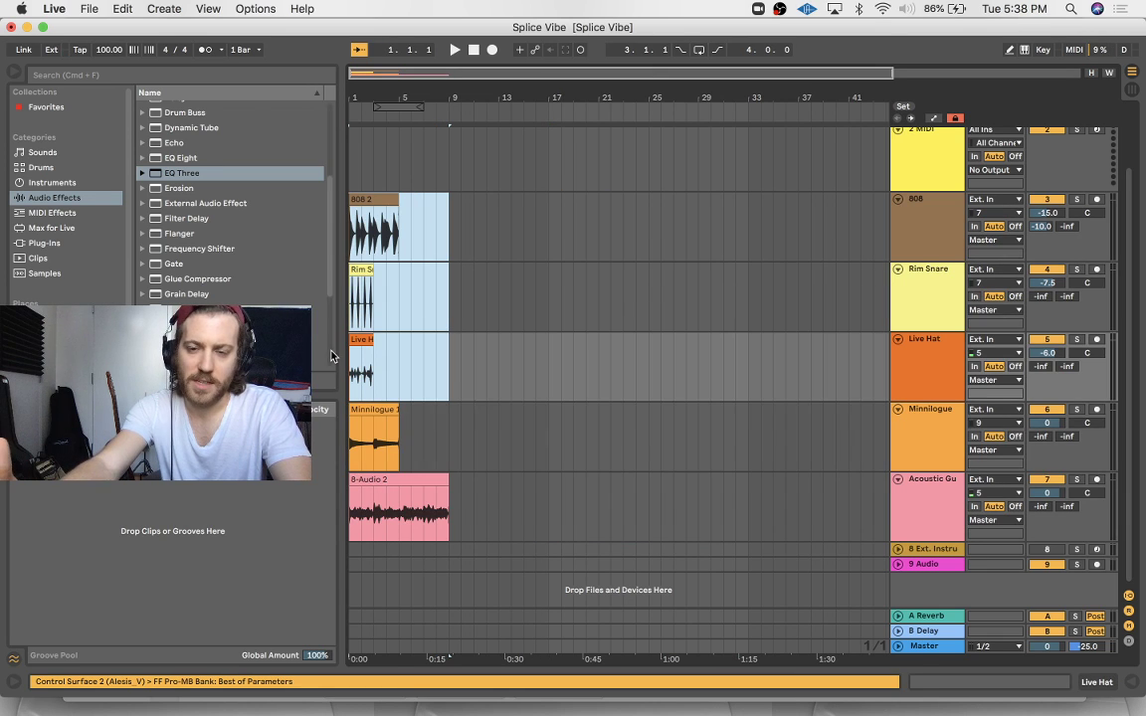
left_click_drag(361, 195, 461, 209)
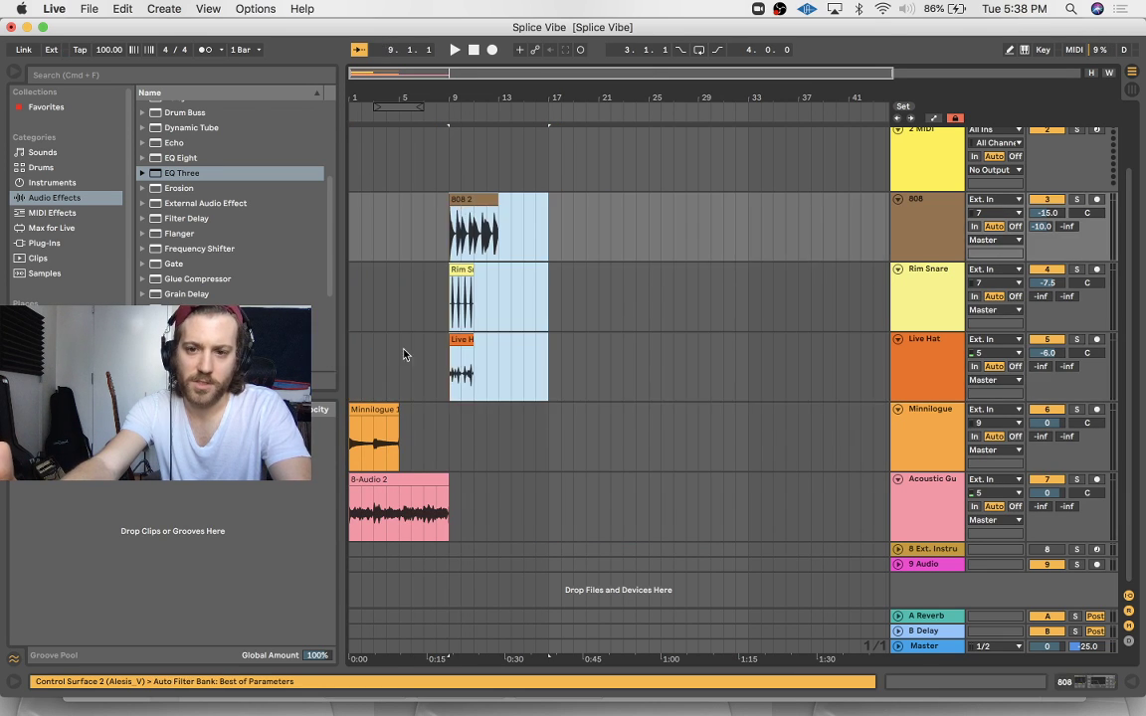
left_click(369, 408)
left_click_drag(373, 482, 428, 486)
left_click(455, 50)
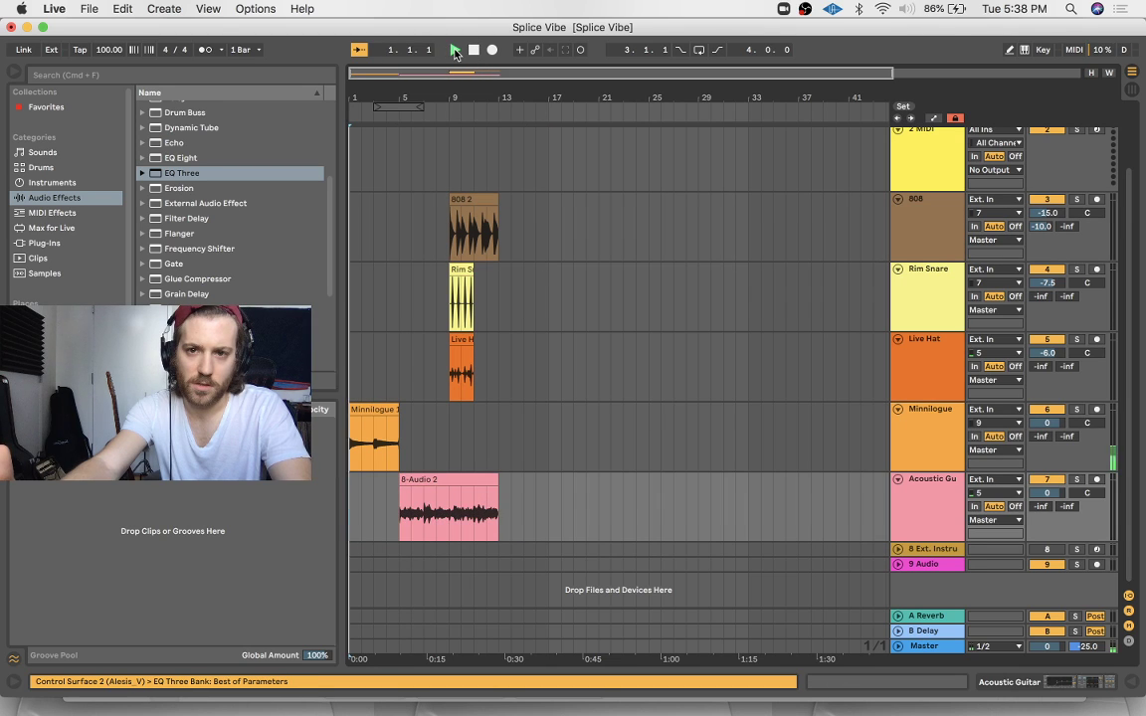
Duplicate the Minnilogue clip to bar 5 and move the Rim Snare and Live Hat clips to start at bar 5
left_click(371, 410)
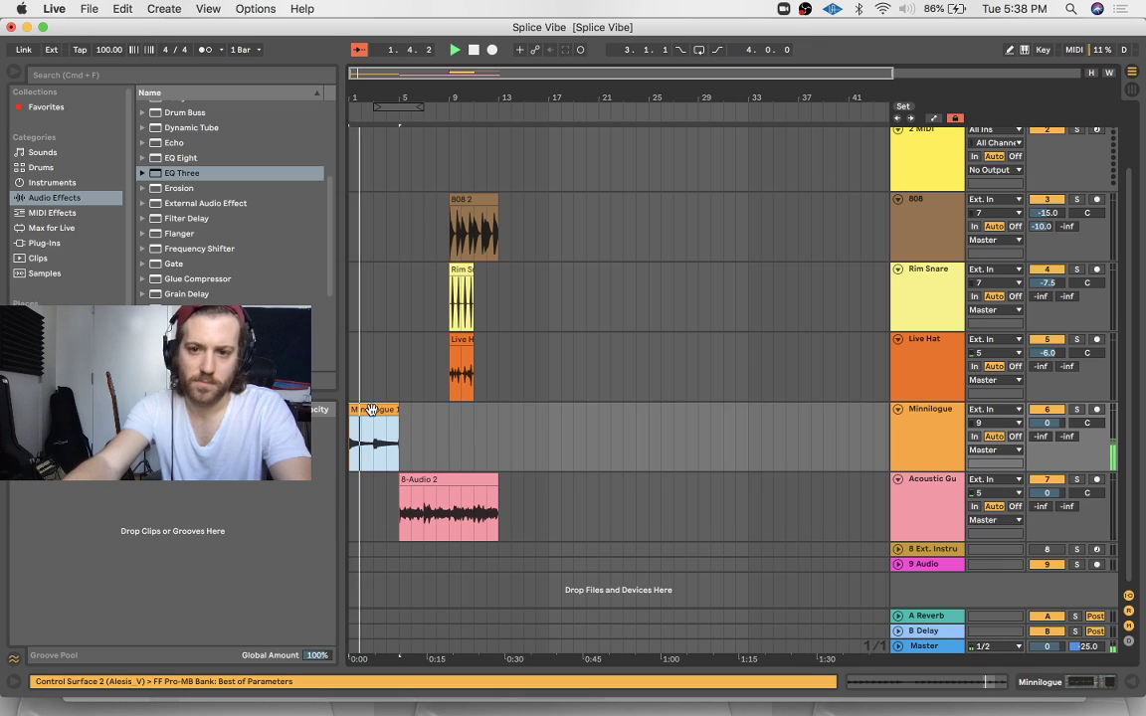
key("super+d")
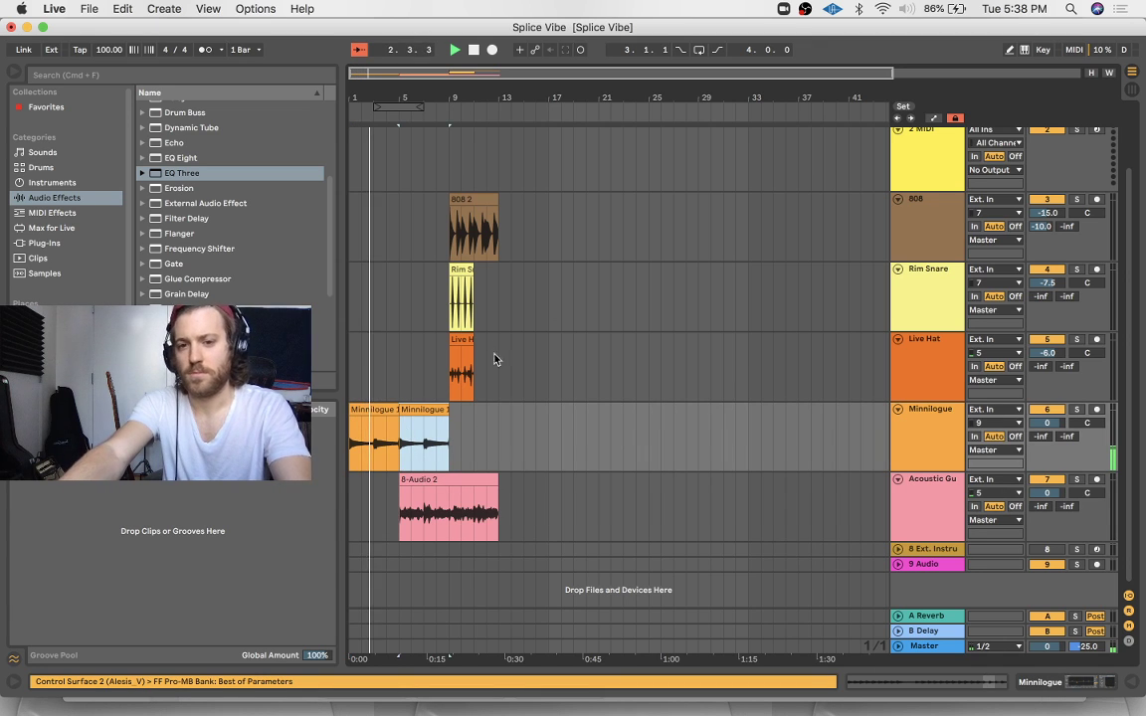
left_click_drag(461, 270, 414, 273)
left_click_drag(460, 340, 409, 339)
Mute the Acoustic Guitar track and move its clip to start at bar 9
left_click(1052, 481)
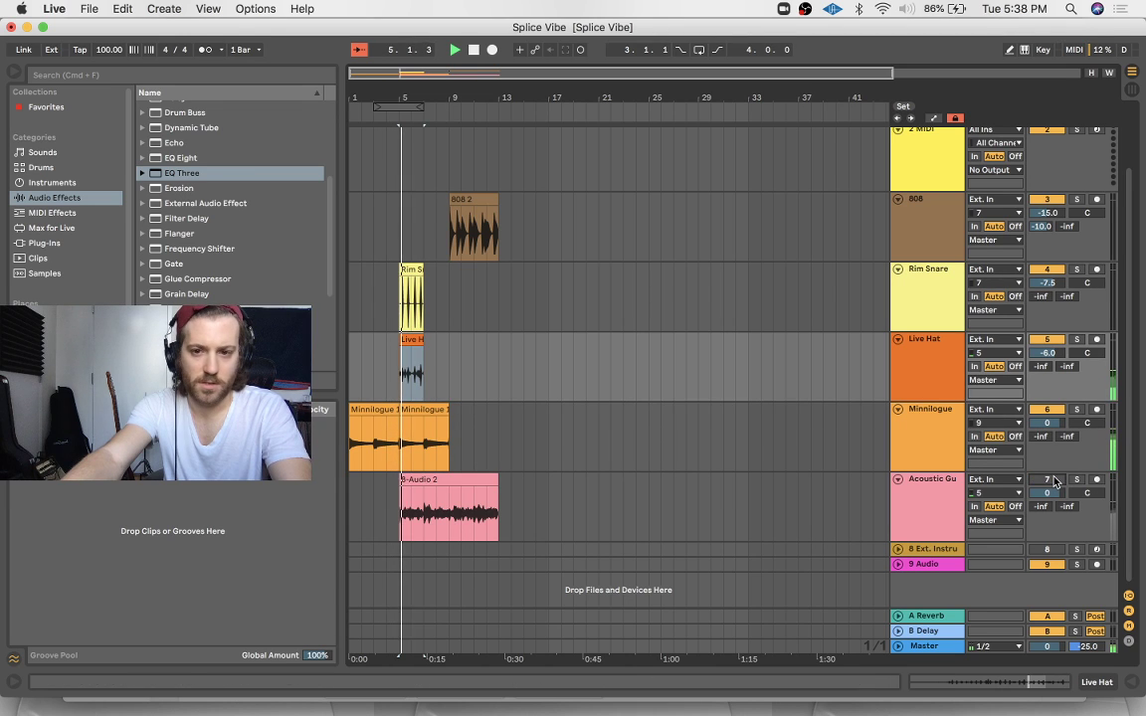
left_click_drag(438, 480, 487, 479)
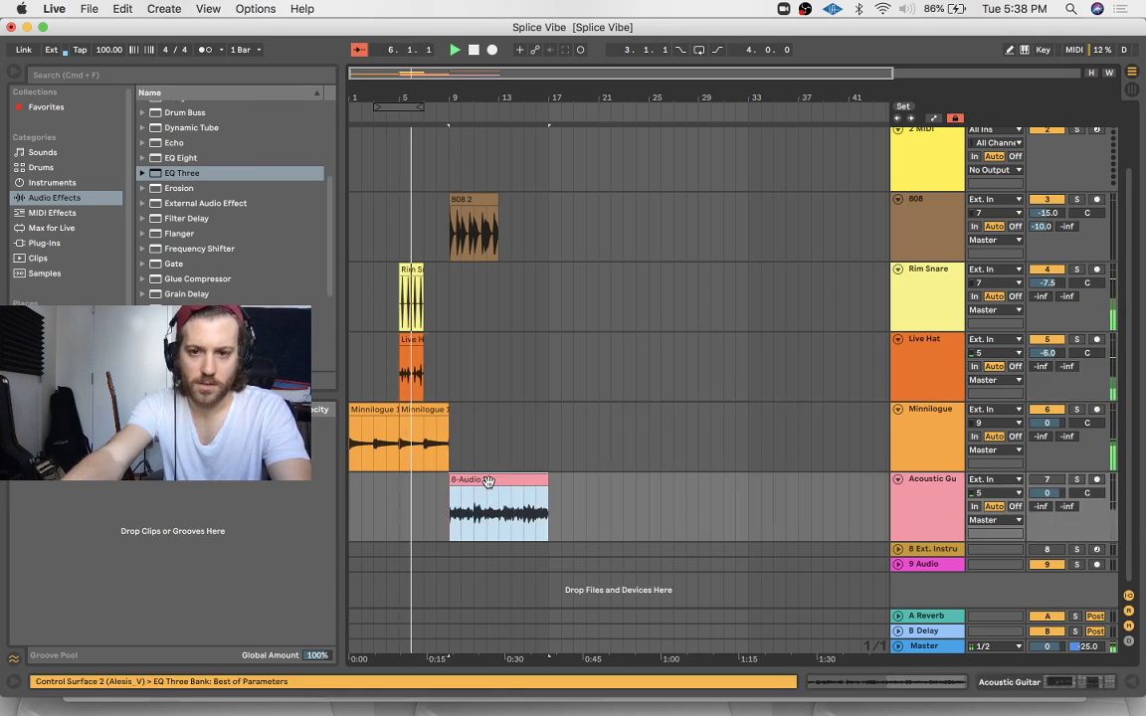
Duplicate the Rim Snare and Live Hat clips until they fill bars 5 to 13
left_click_drag(428, 285, 404, 356)
key("super+d")
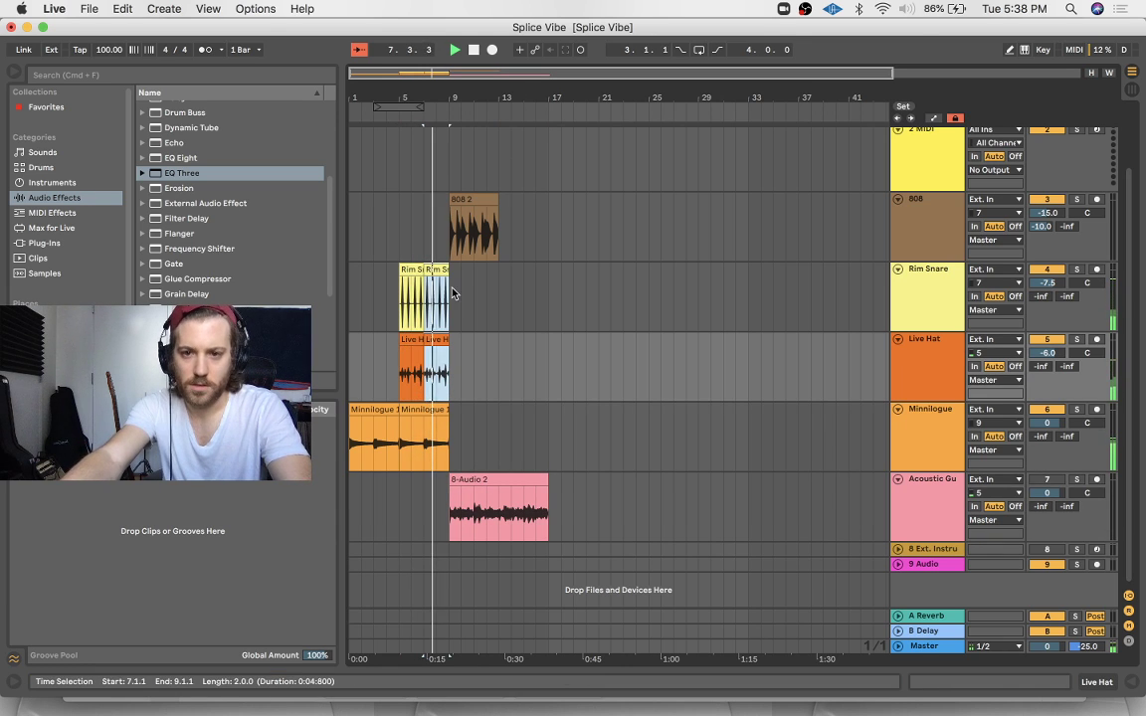
left_click_drag(455, 294, 402, 377)
key("super+d")
Duplicate the Minnilogue clip to bar 9 and move the acoustic guitar clip to start at bar 17
left_click(414, 409)
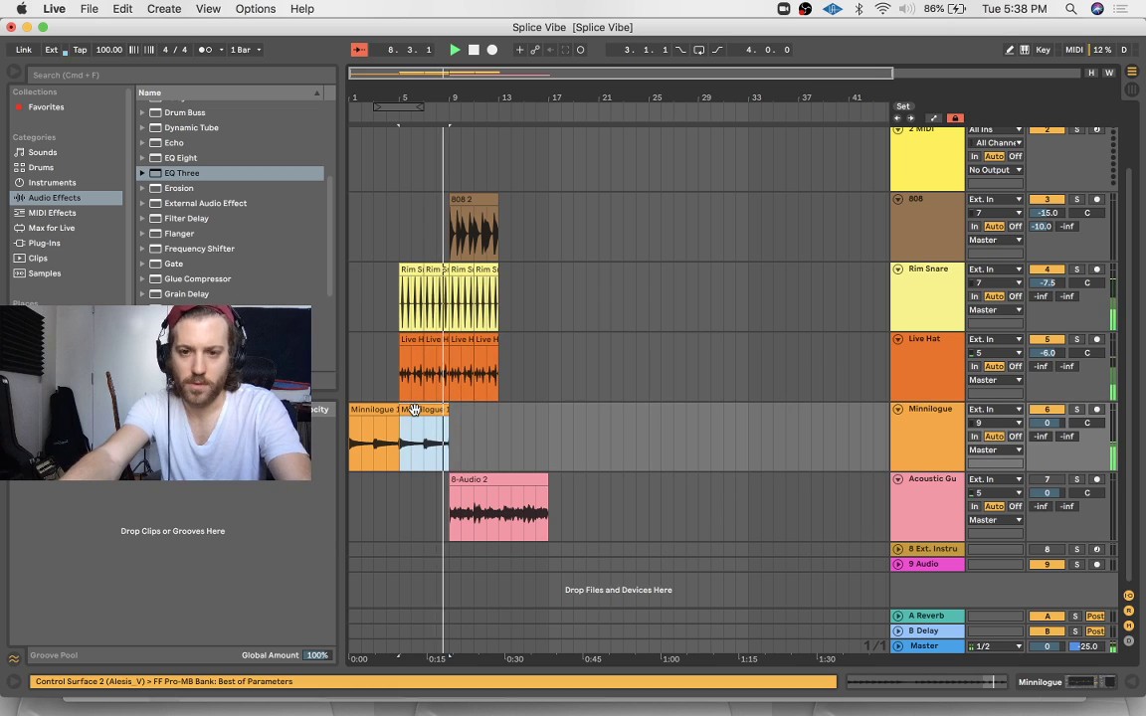
key("super+d")
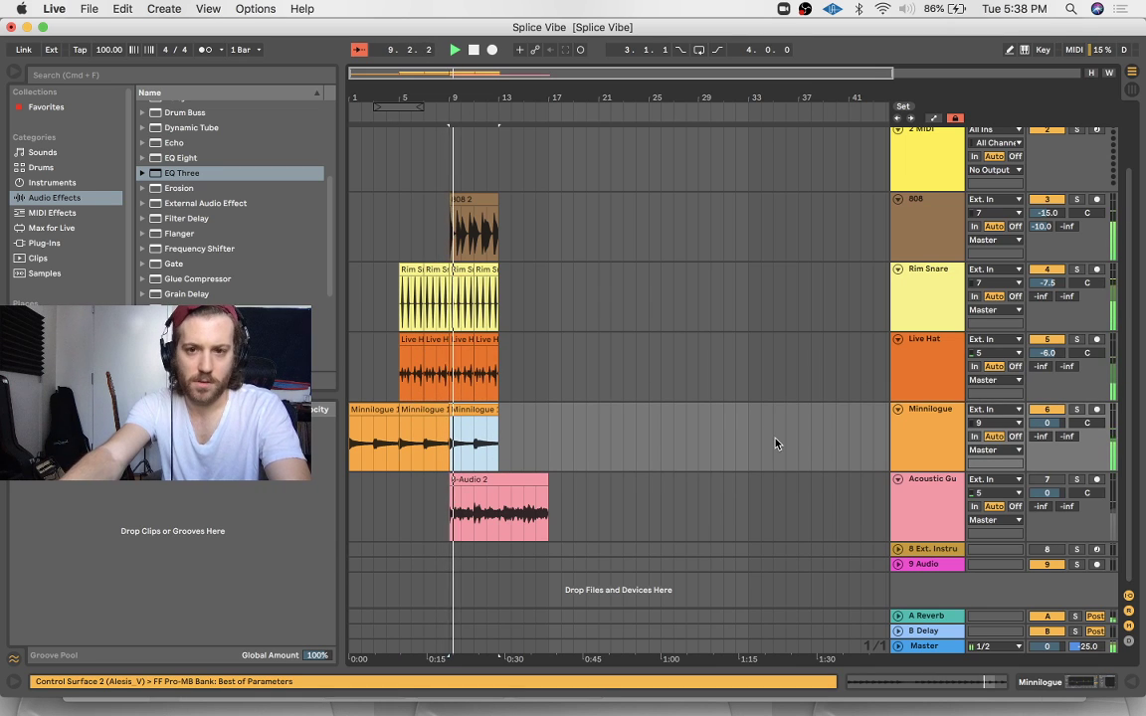
left_click(487, 480)
left_click_drag(488, 480, 587, 482)
Duplicate bars 9 to 13 of the 808, Rim Snare, Live Hat and Minnilogue tracks to bar 13
left_click(913, 225)
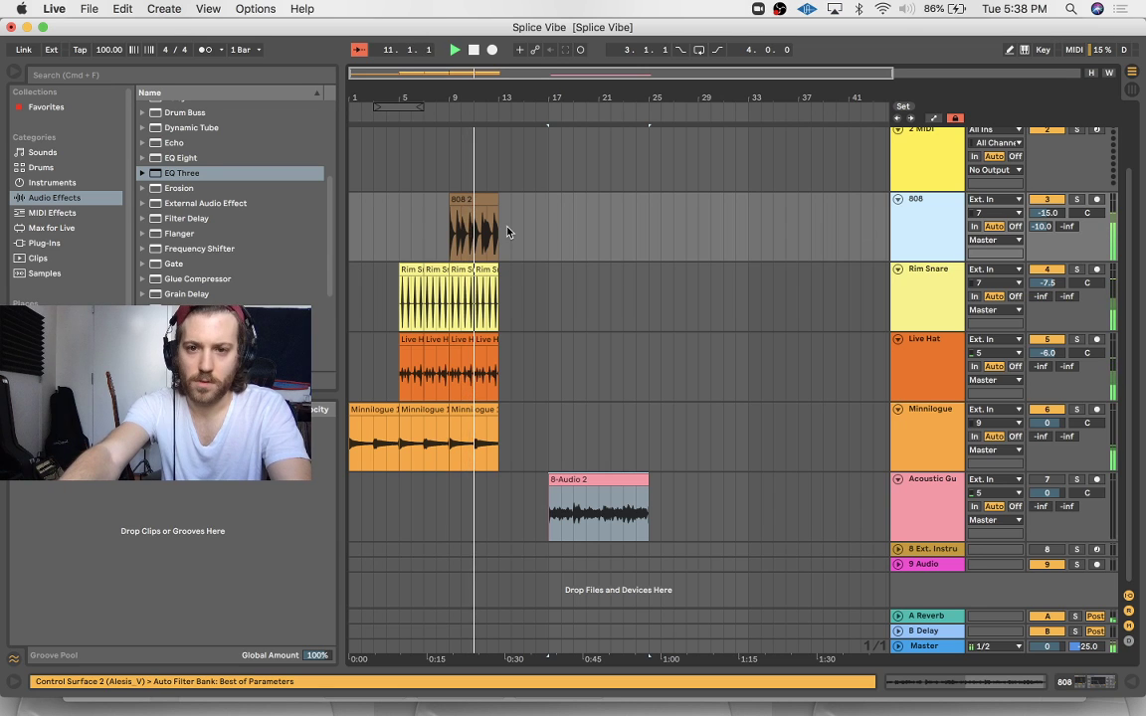
left_click_drag(498, 226, 448, 430)
key("super+d")
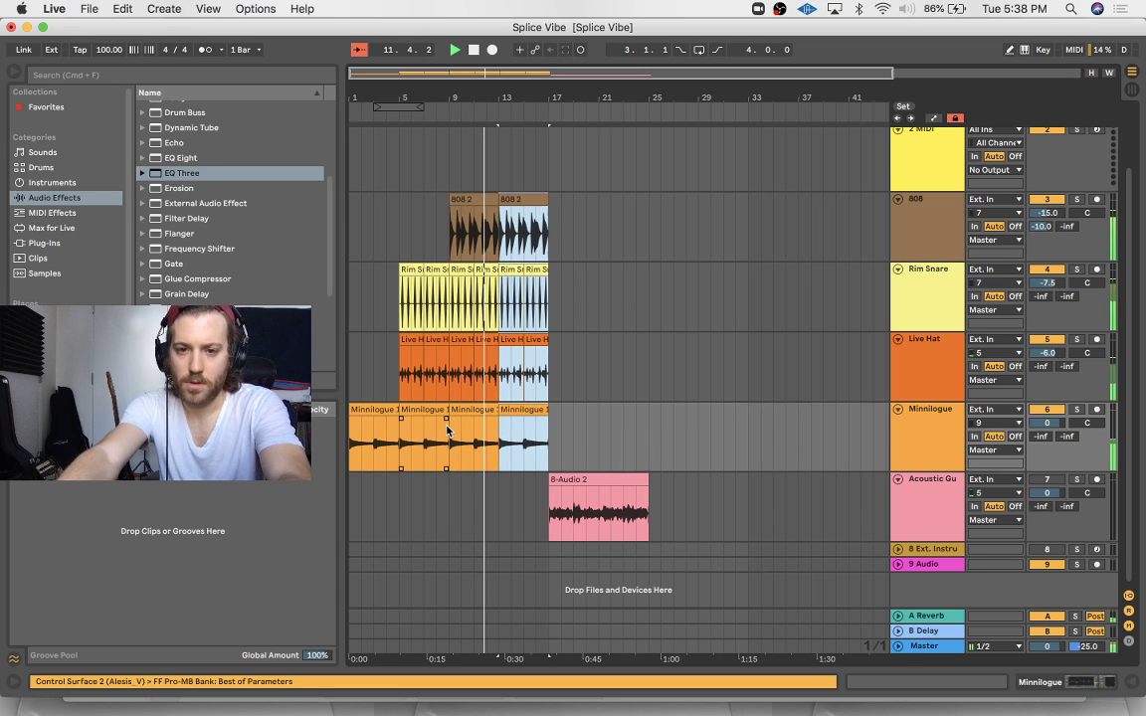
Inspect the 808 track's device chain and play the arrangement from bar 8
left_click(946, 215)
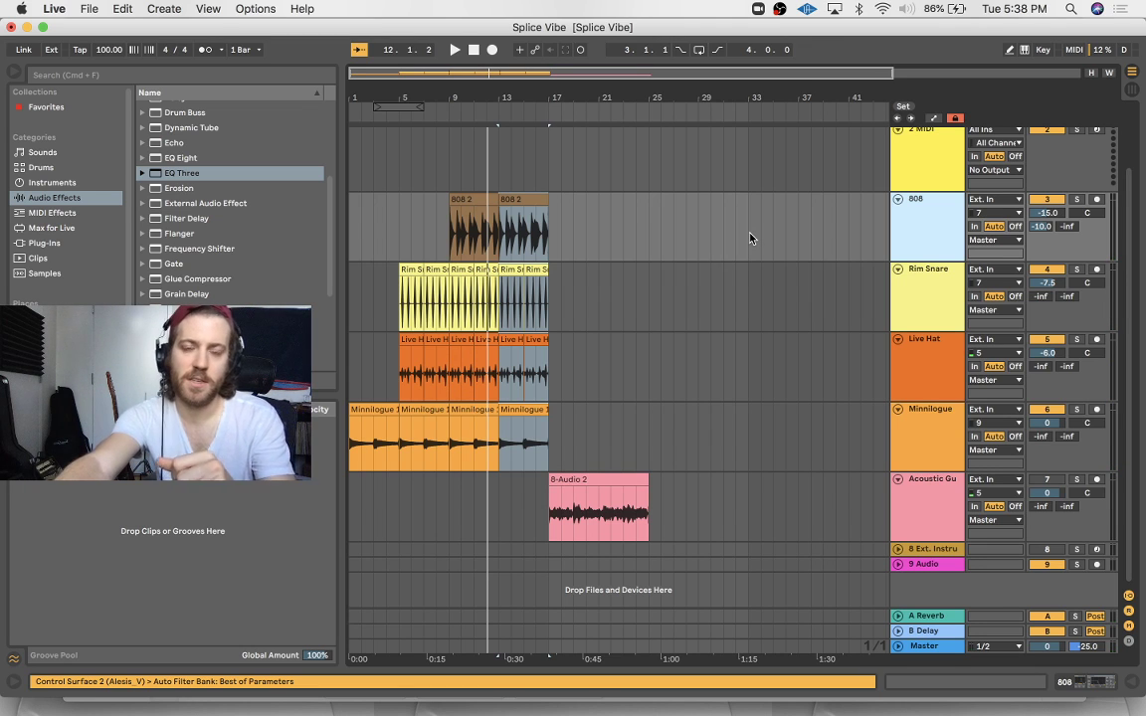
left_click(673, 238)
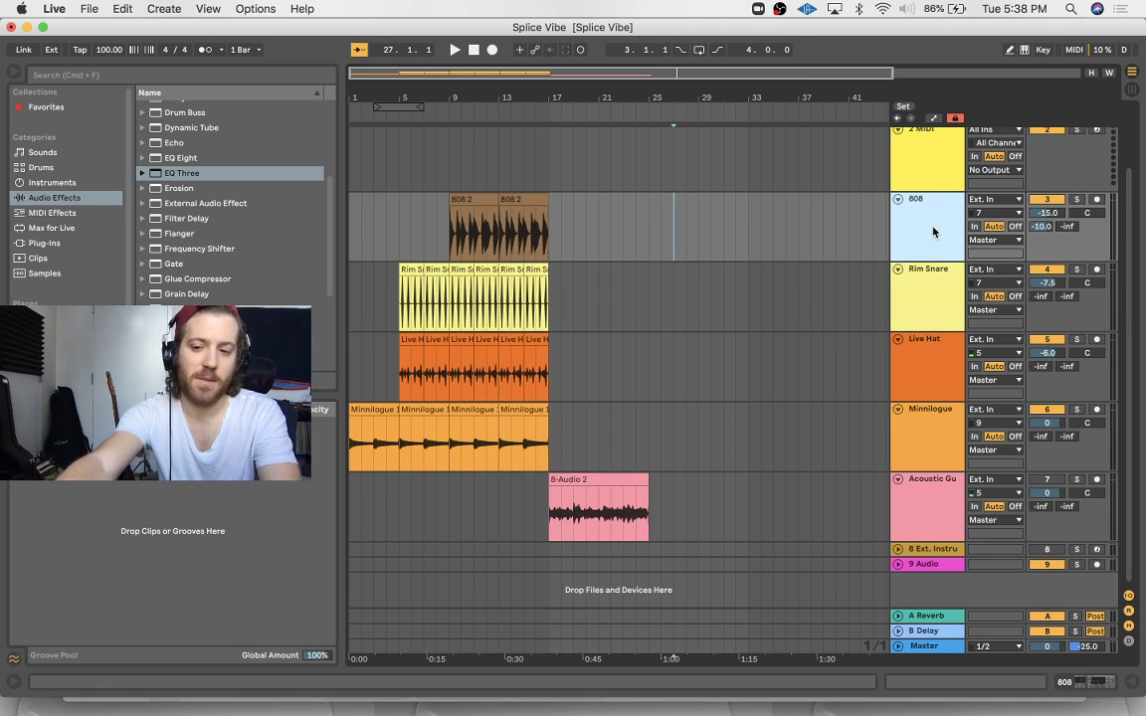
double_click(933, 231)
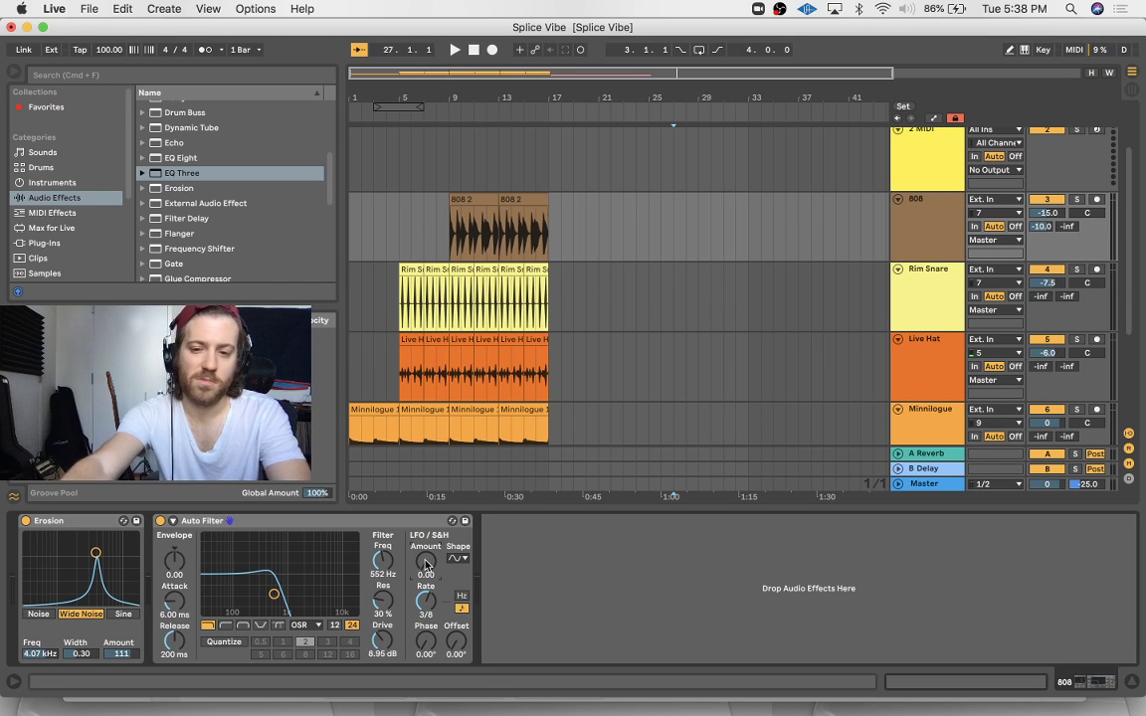
left_click(435, 227)
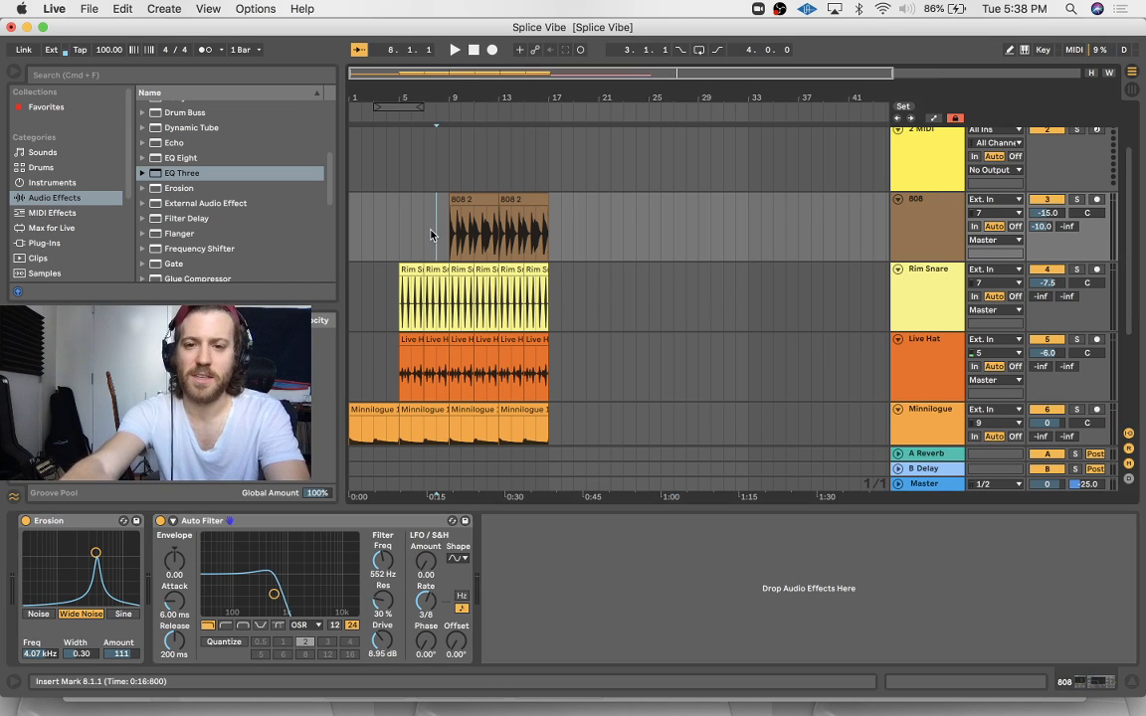
key("space")
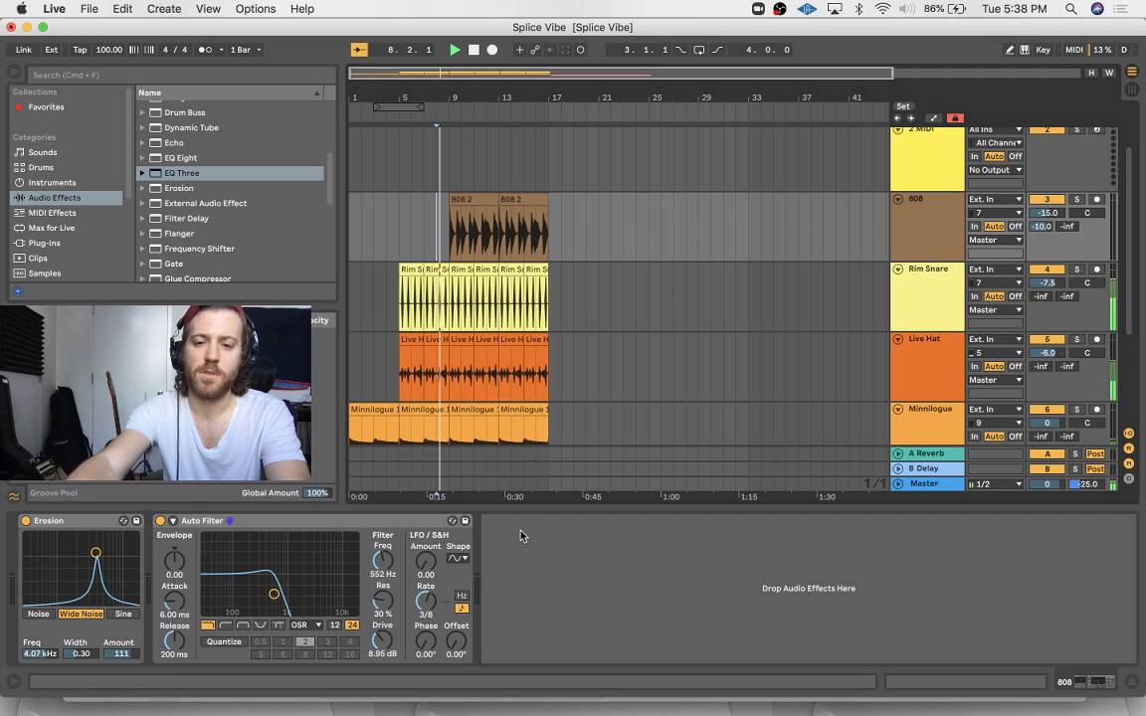
Duplicate bars 9 to 17 of the 808, Rim Snare, Live Hat and Minnilogue tracks to bar 17
left_click(534, 508)
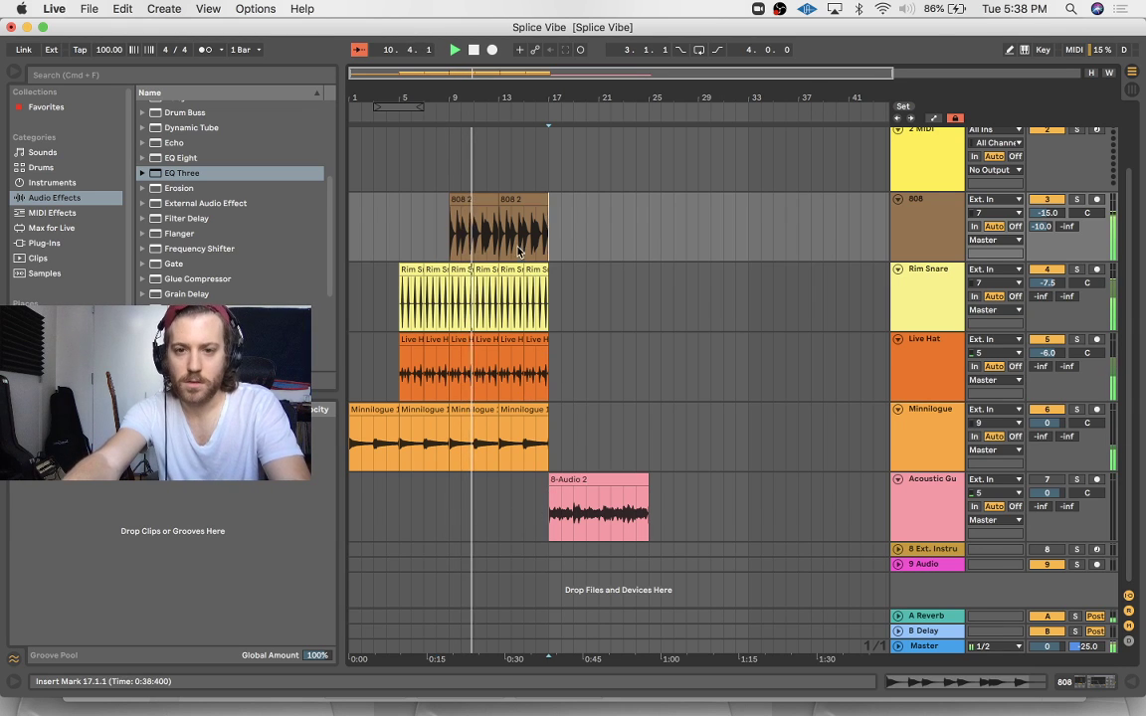
left_click_drag(550, 220, 455, 432)
key("super+d")
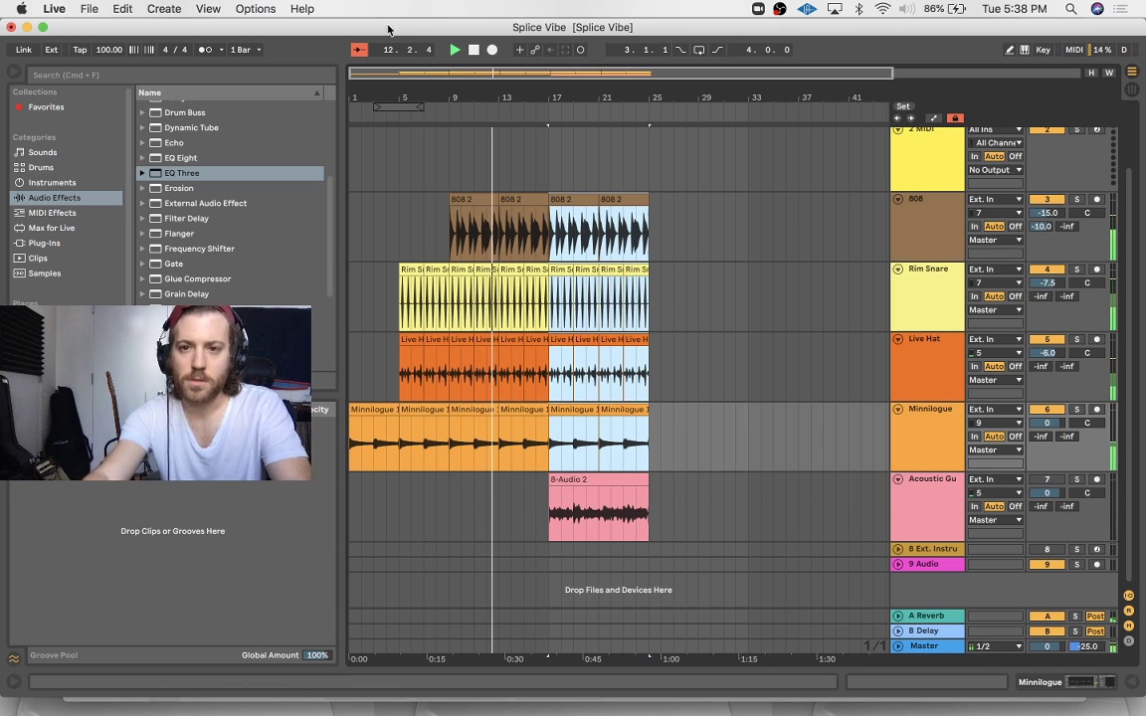
Unmute the Acoustic Guitar track and audition the arrangement from around bar 8 with playback follow on
left_click(360, 50)
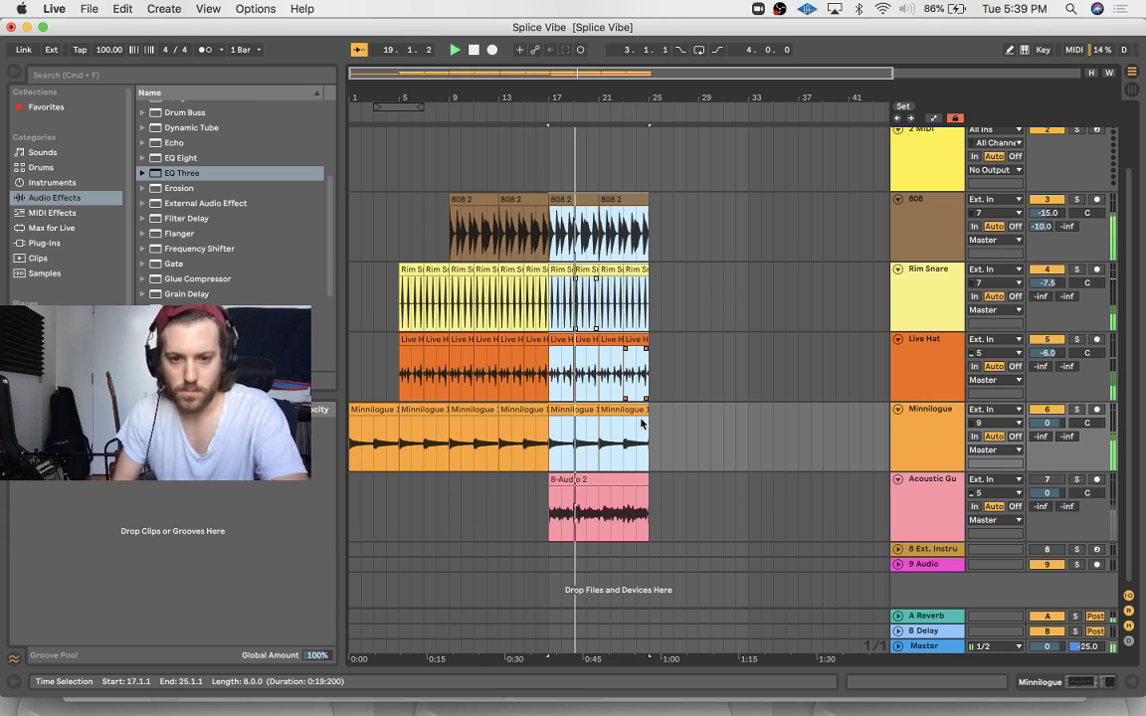
left_click(673, 438)
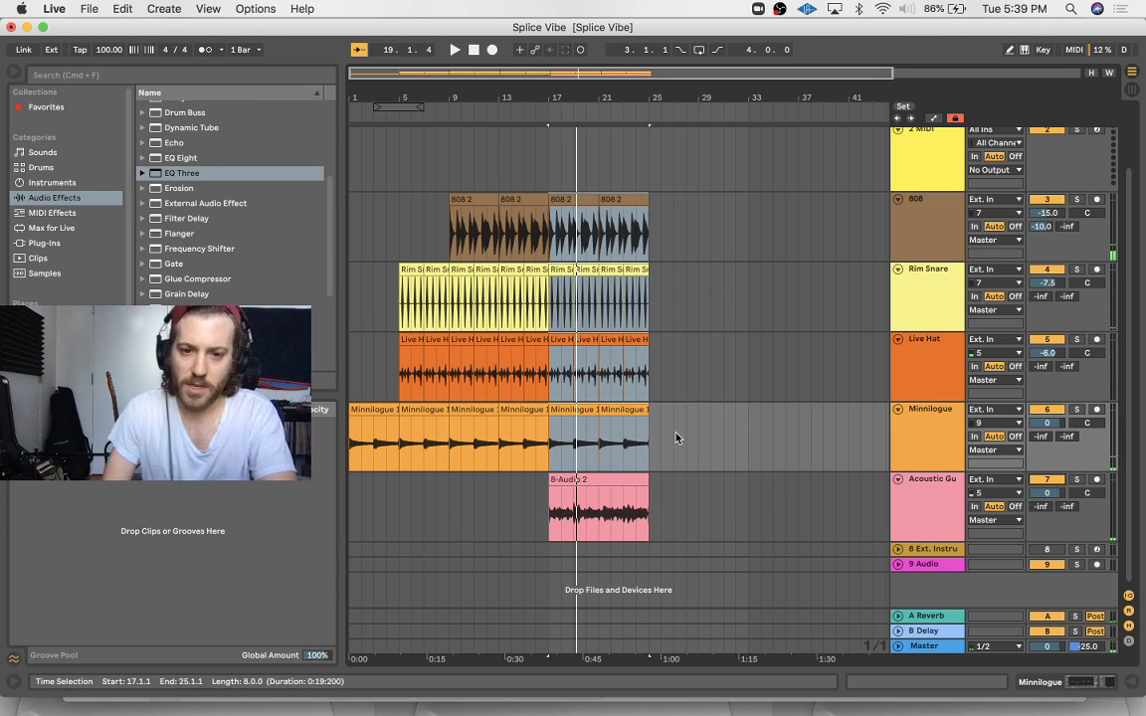
left_click(440, 115)
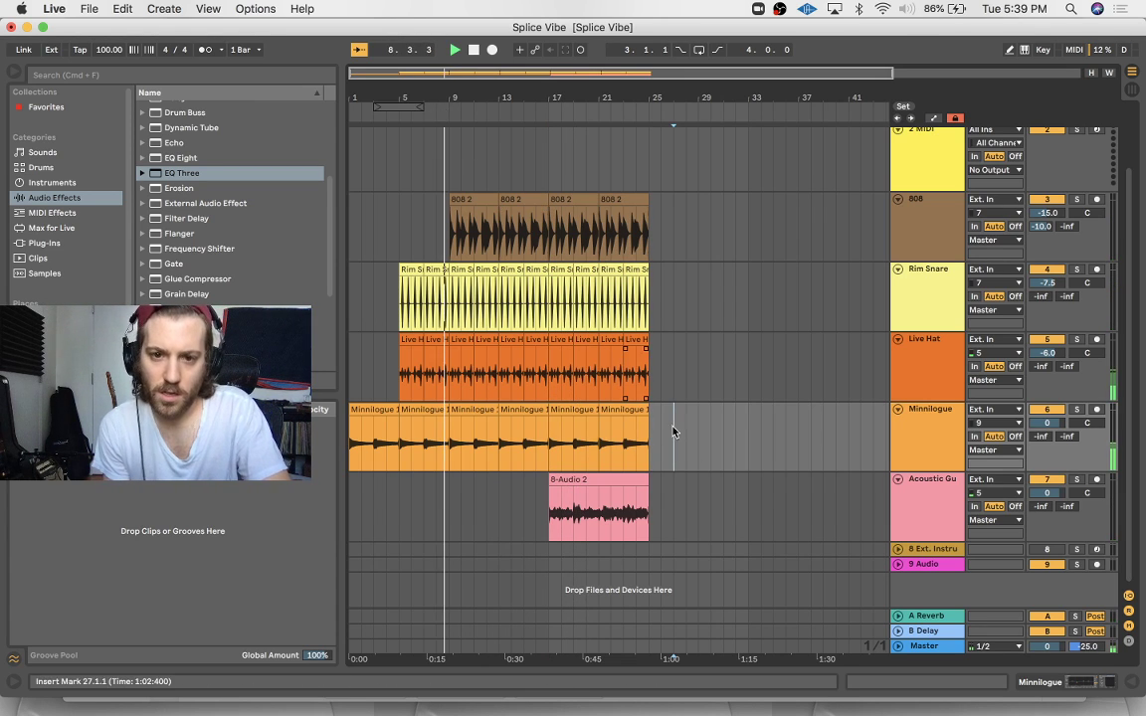
left_click(930, 503)
left_click(925, 423)
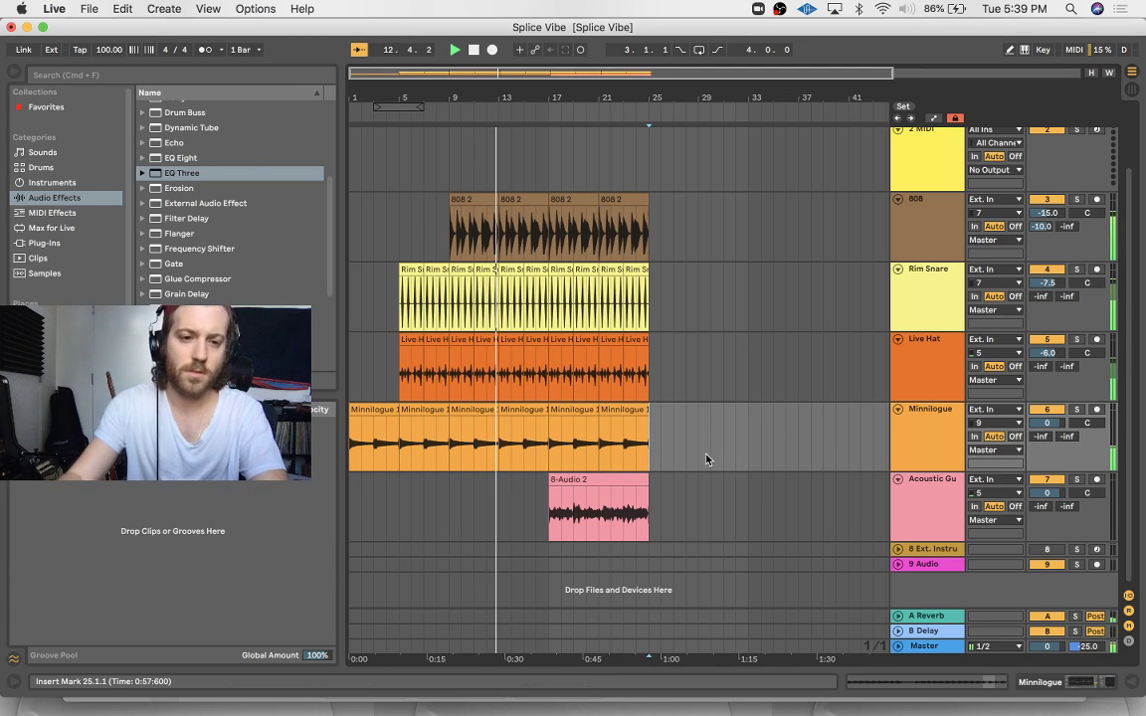
key("space")
Set the arrangement loop to cover bars 17 to 25
left_click(542, 502)
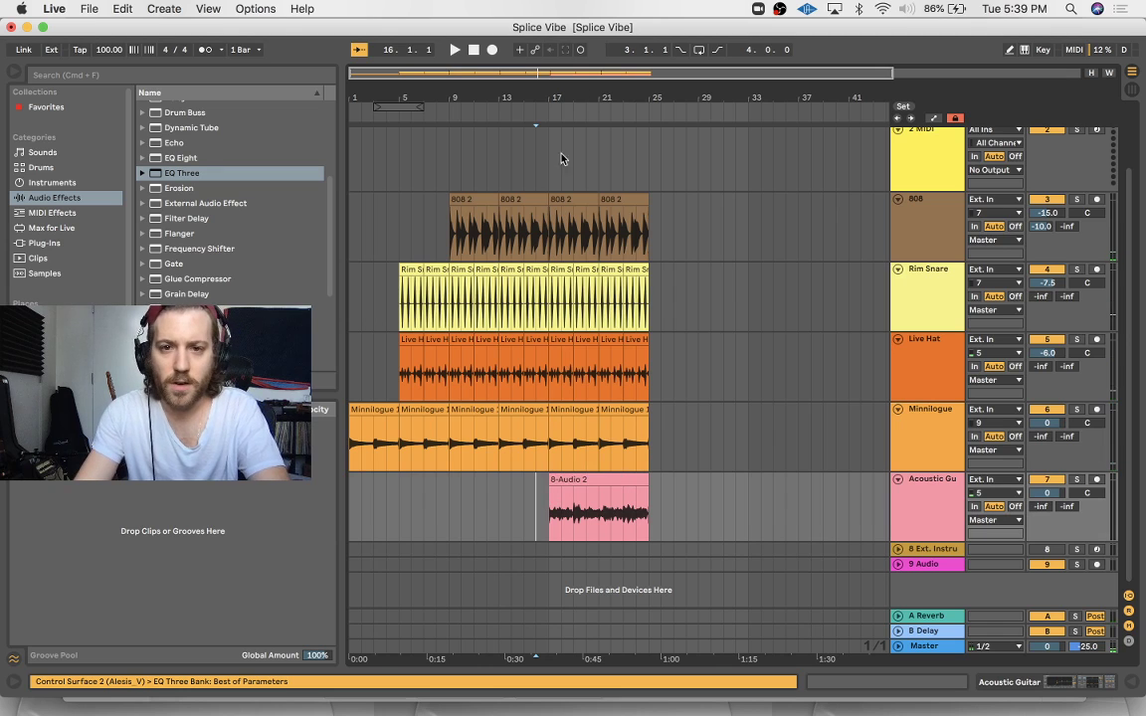
left_click_drag(560, 164, 650, 169)
key("super+l")
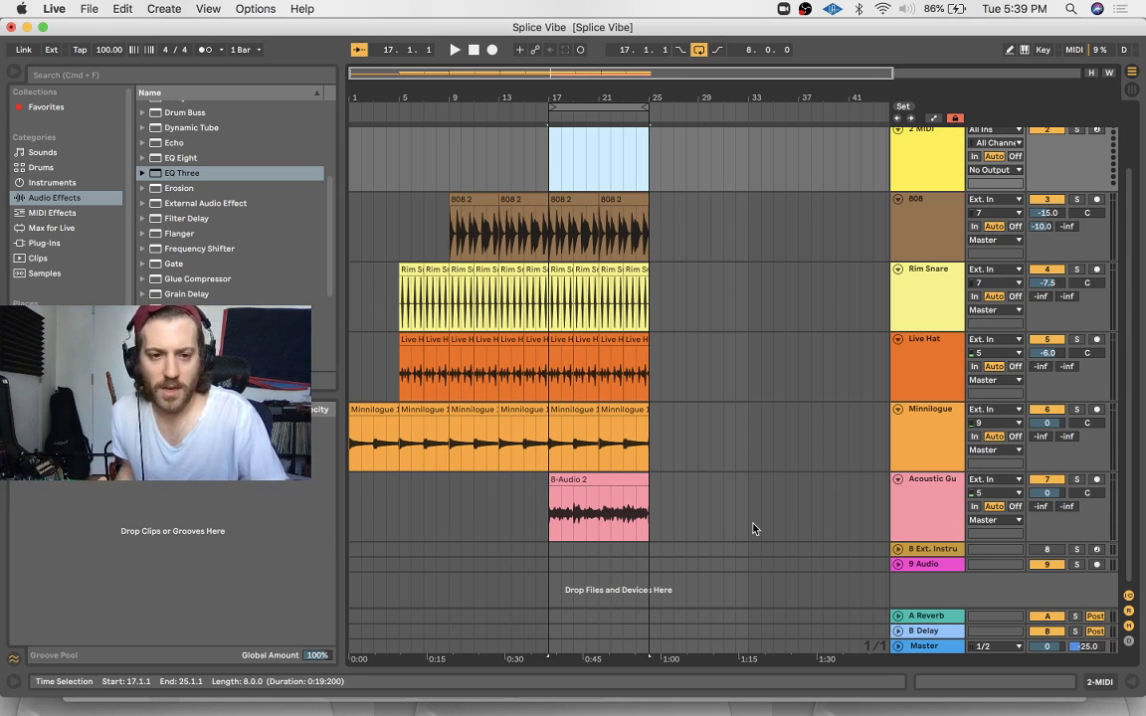
Add a new audio track below Acoustic Guitar and set its external input to channel 7
left_click(914, 522)
key("super+t")
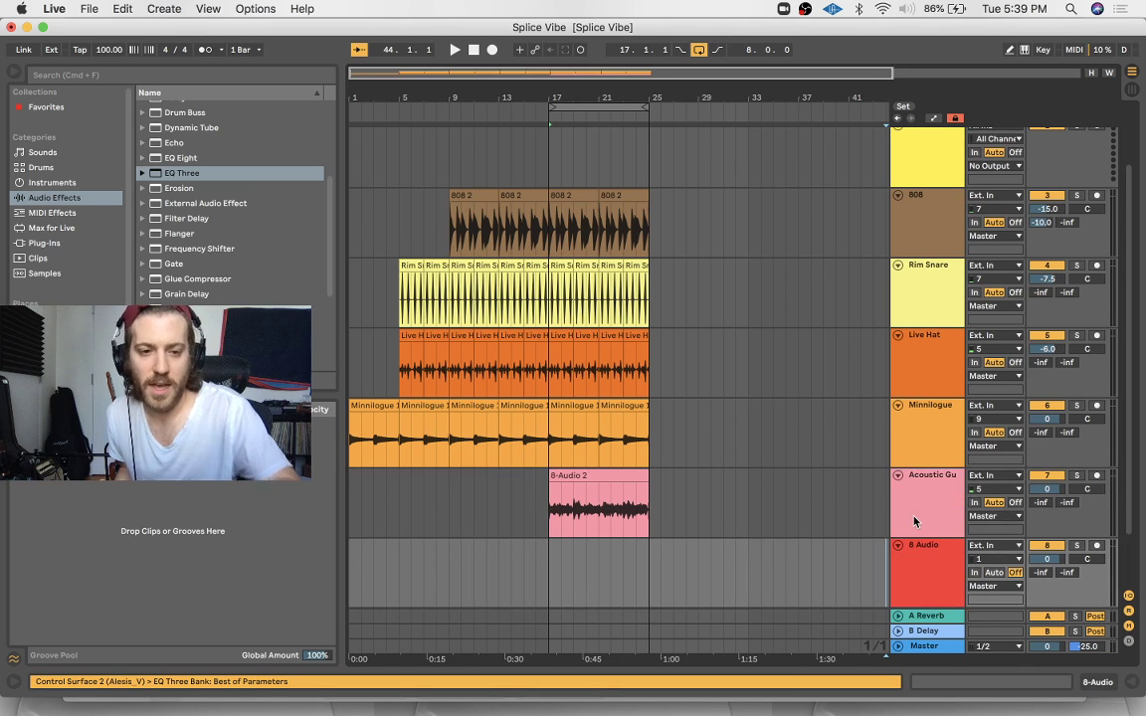
left_click(998, 494)
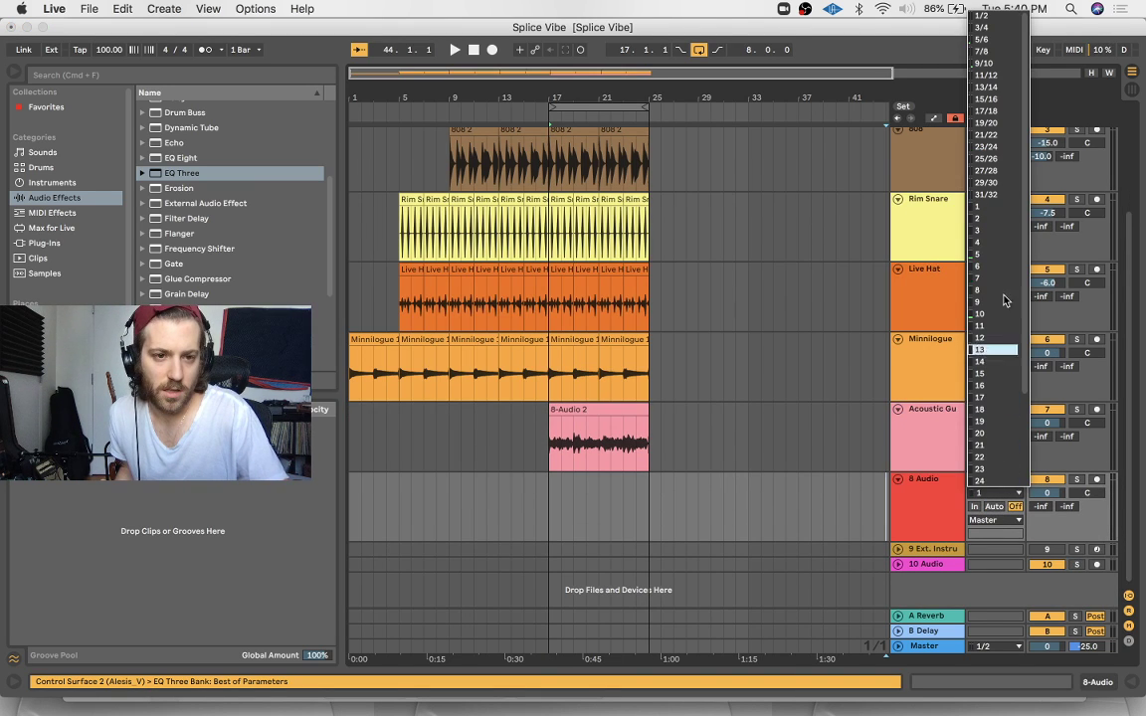
left_click(983, 278)
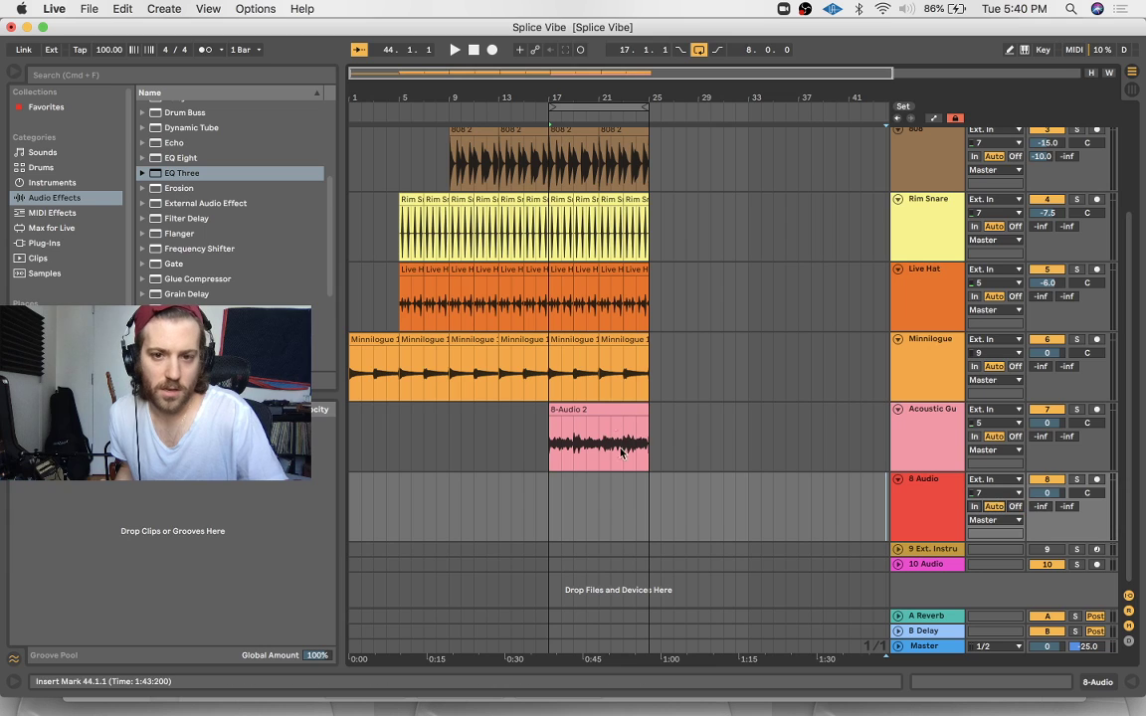
Play the loop and arm the new audio track to monitor its incoming signal, and stop playback
key("space")
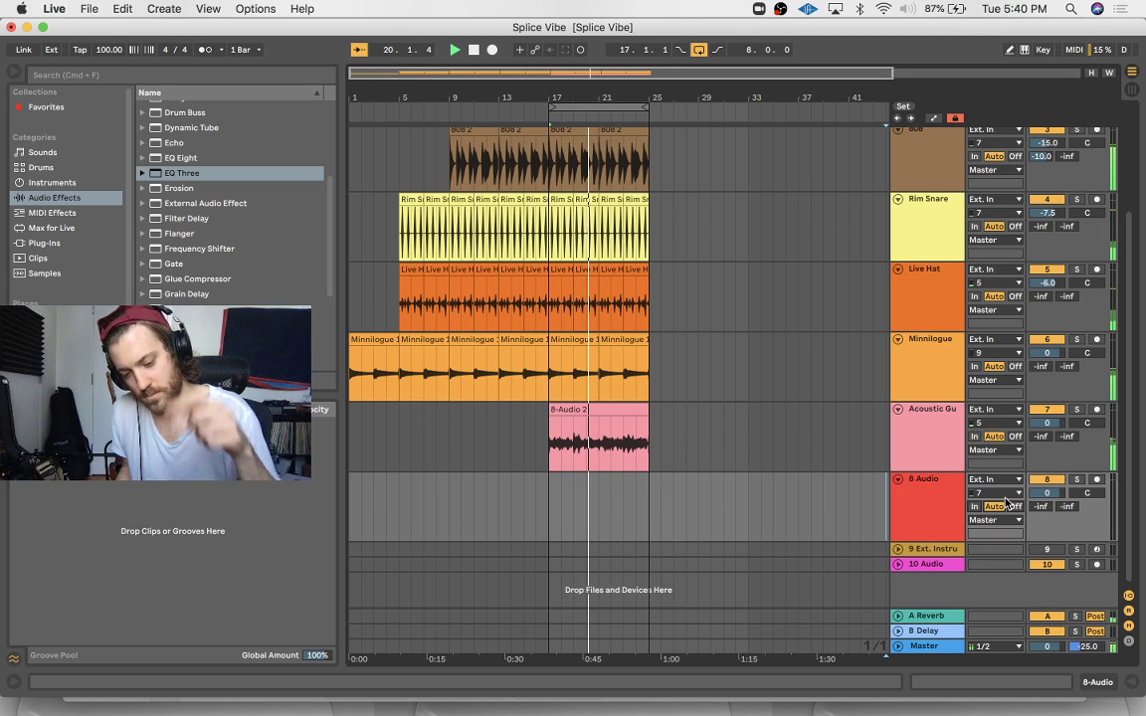
left_click(1096, 479)
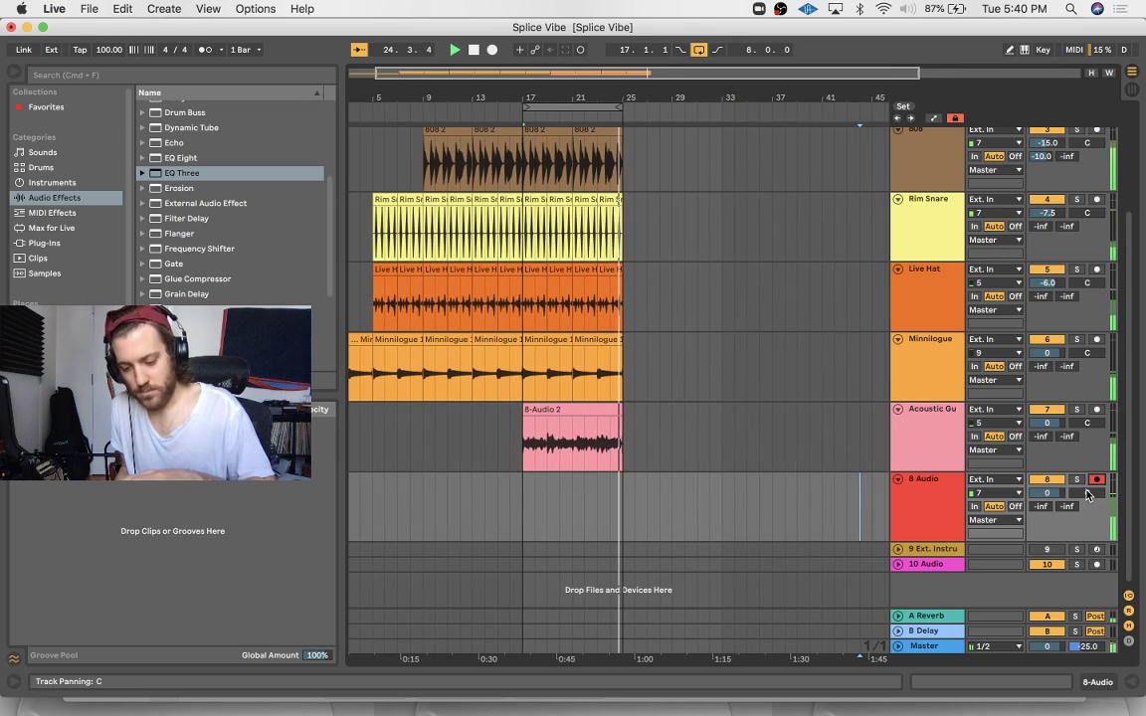
key("space")
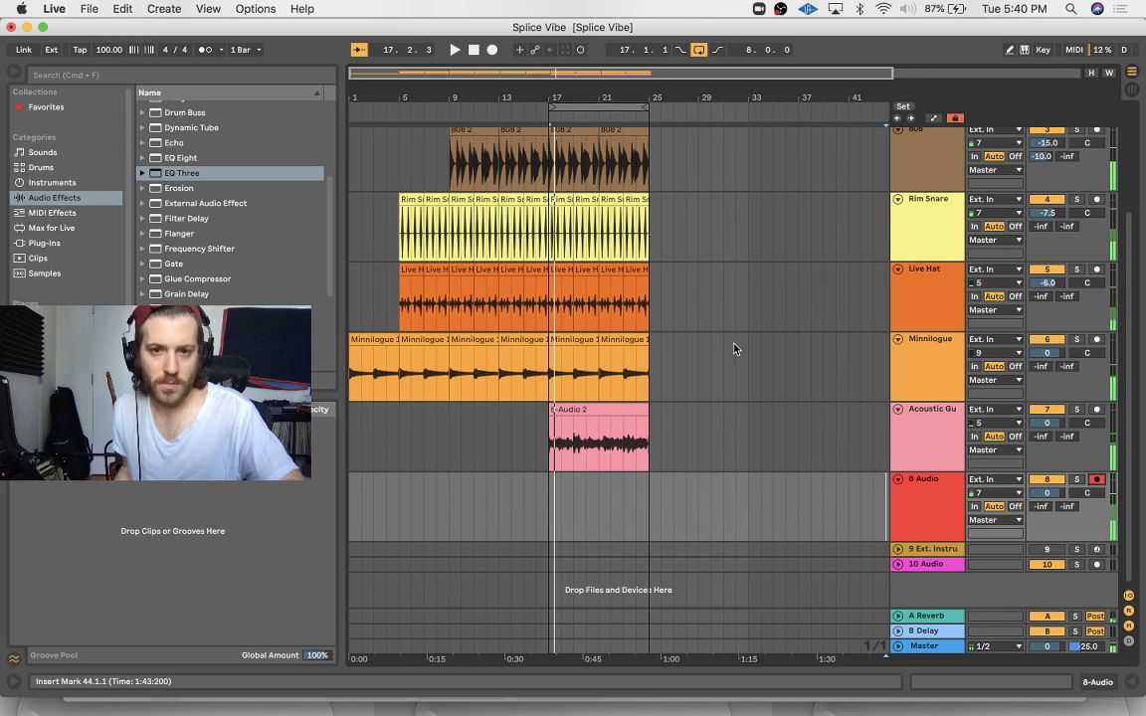
Duplicate bars 17 to 25 of the 808, Rim Snare, Live Hat, Minnilogue and Acoustic Guitar tracks to bar 25
scroll(601, 166, "up", 1)
left_click_drag(654, 171, 550, 478)
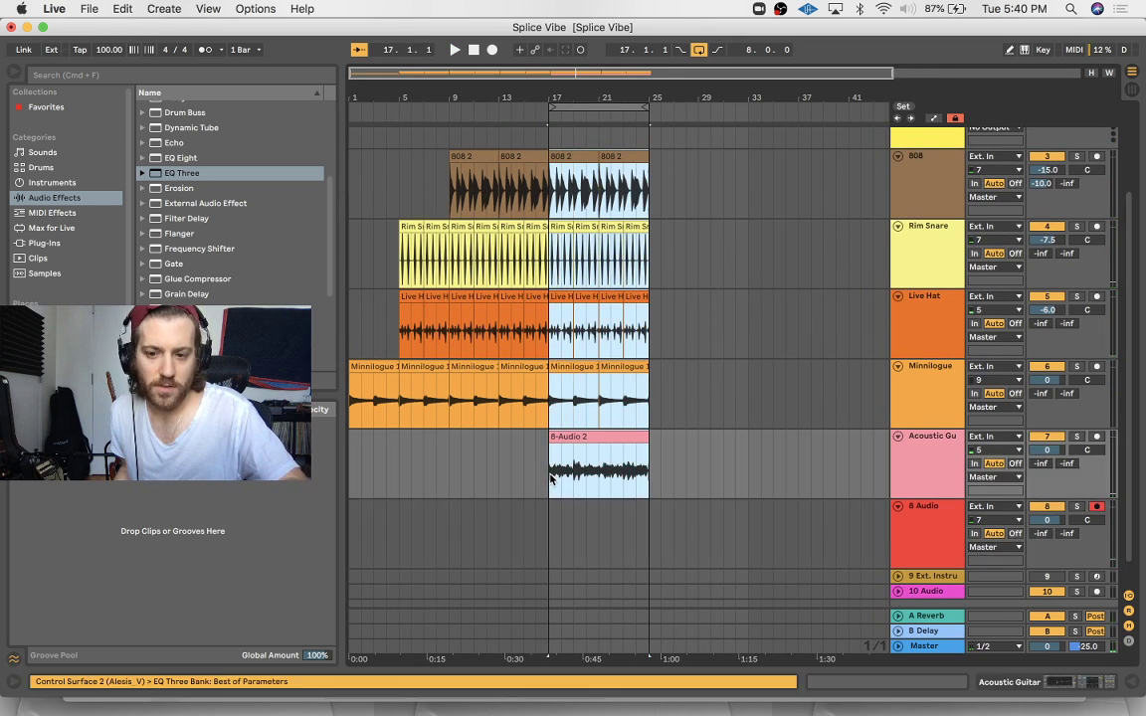
key("super+d")
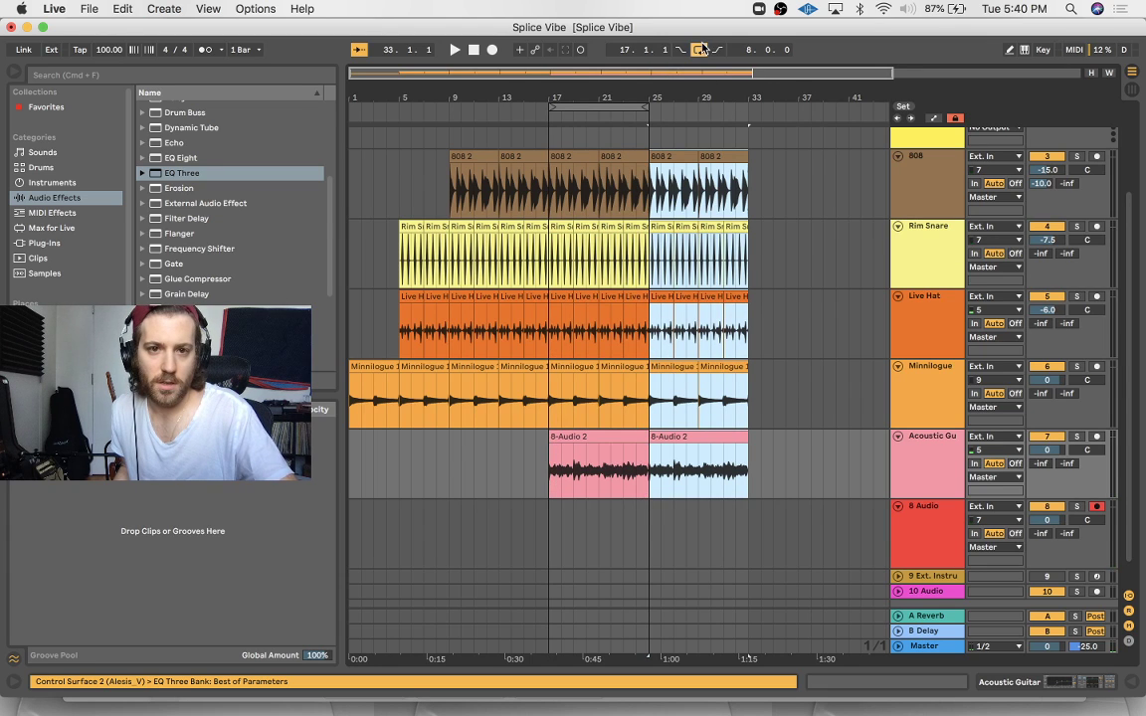
With looping off, record eight bars from bar 17 on the new track named 909 CH, and disarm the track
left_click(551, 524)
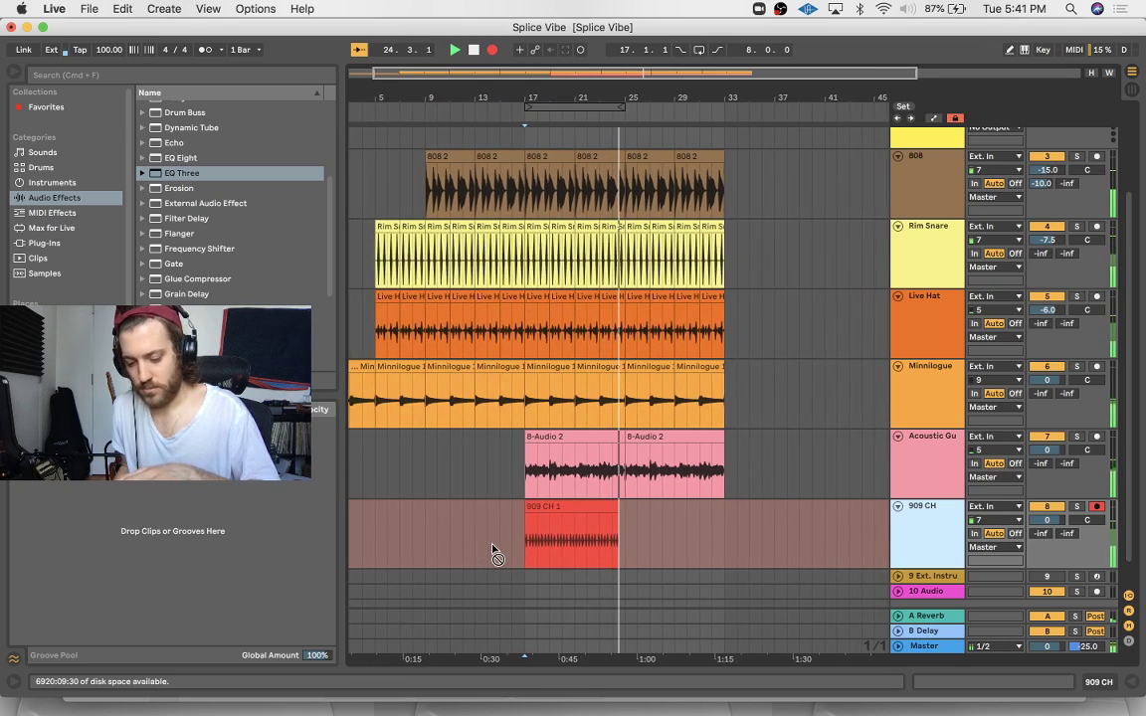
key("space")
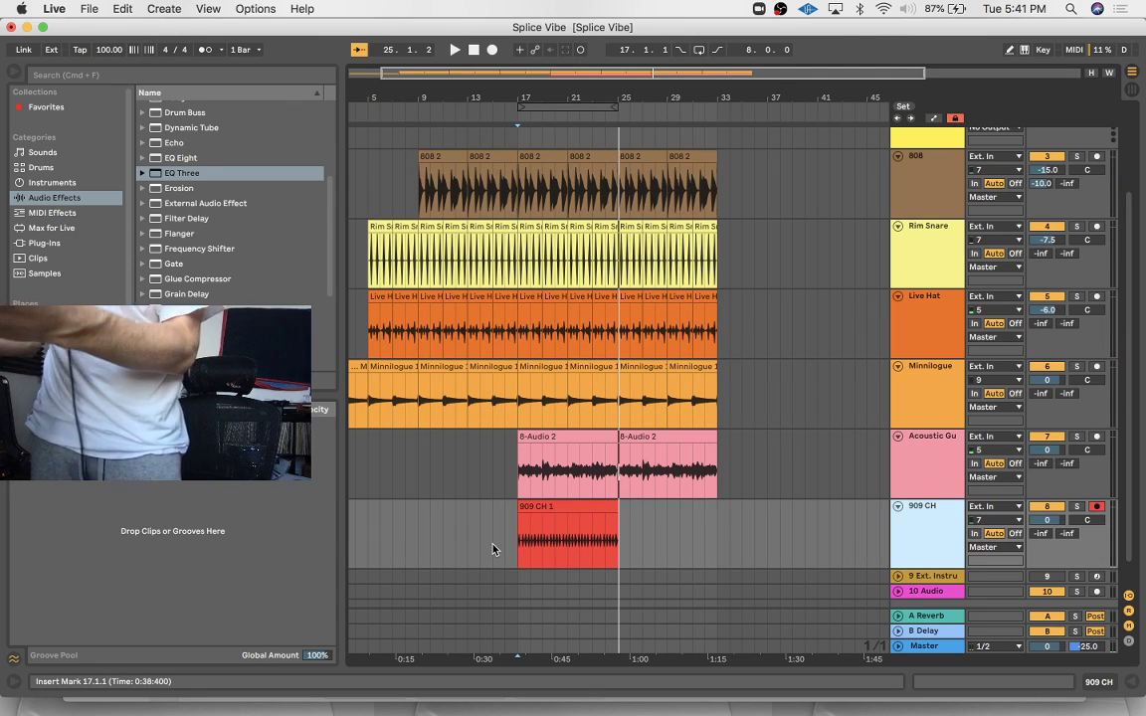
left_click(1097, 508)
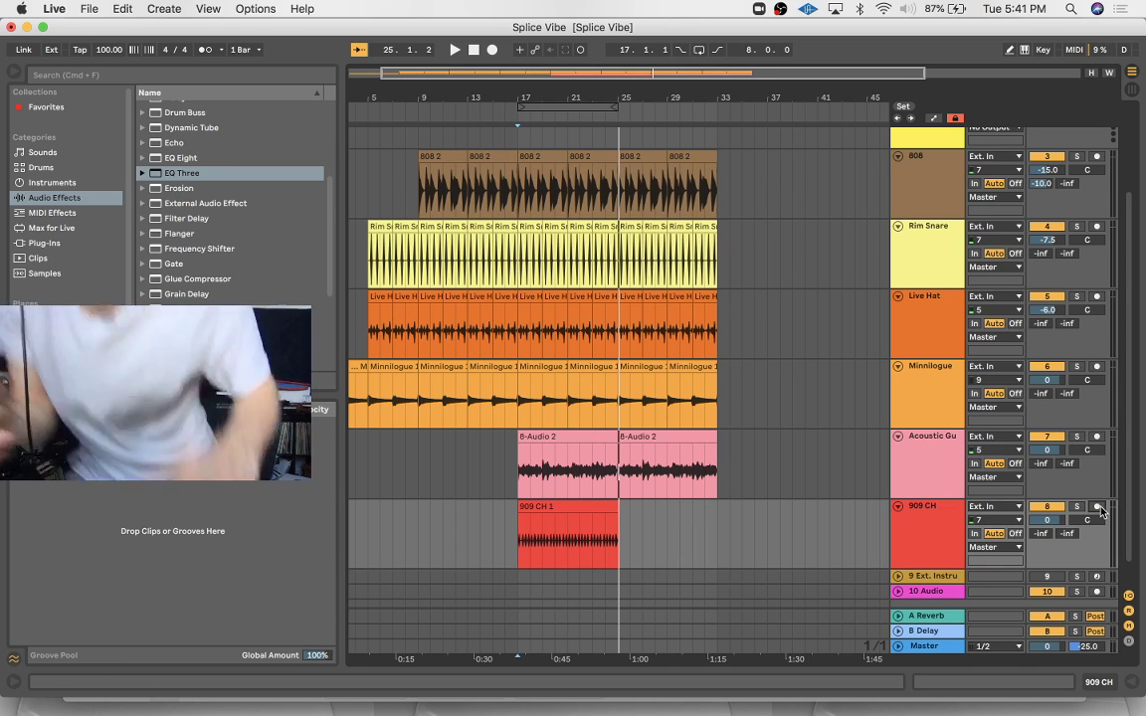
Add a warp marker at the 909 CH clip's first hit, pull it slightly earlier onto the grid, and play from bar 17
key("space")
double_click(524, 524)
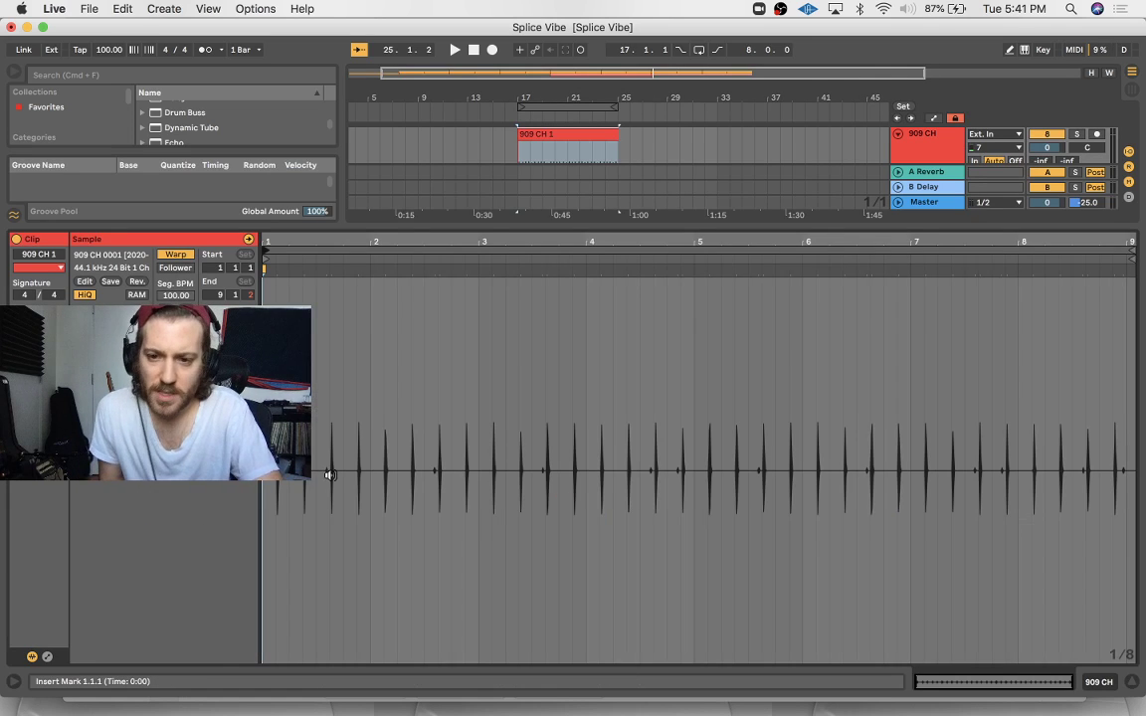
key("plus")
key("space")
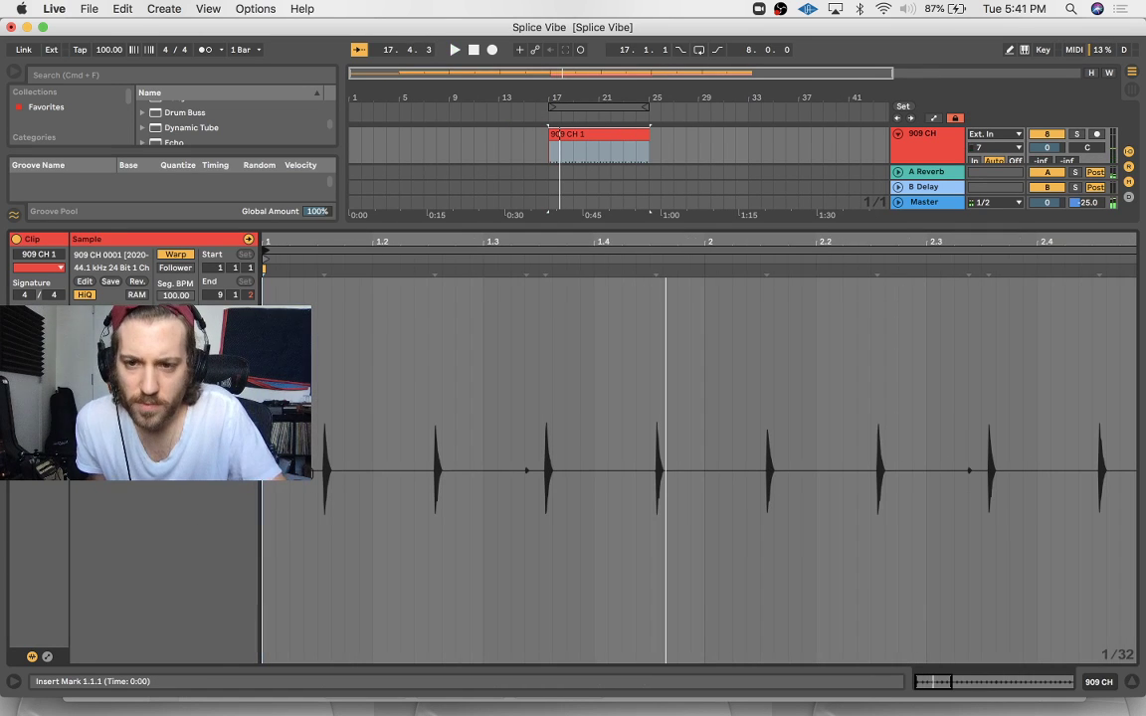
key("minus")
key("minus")
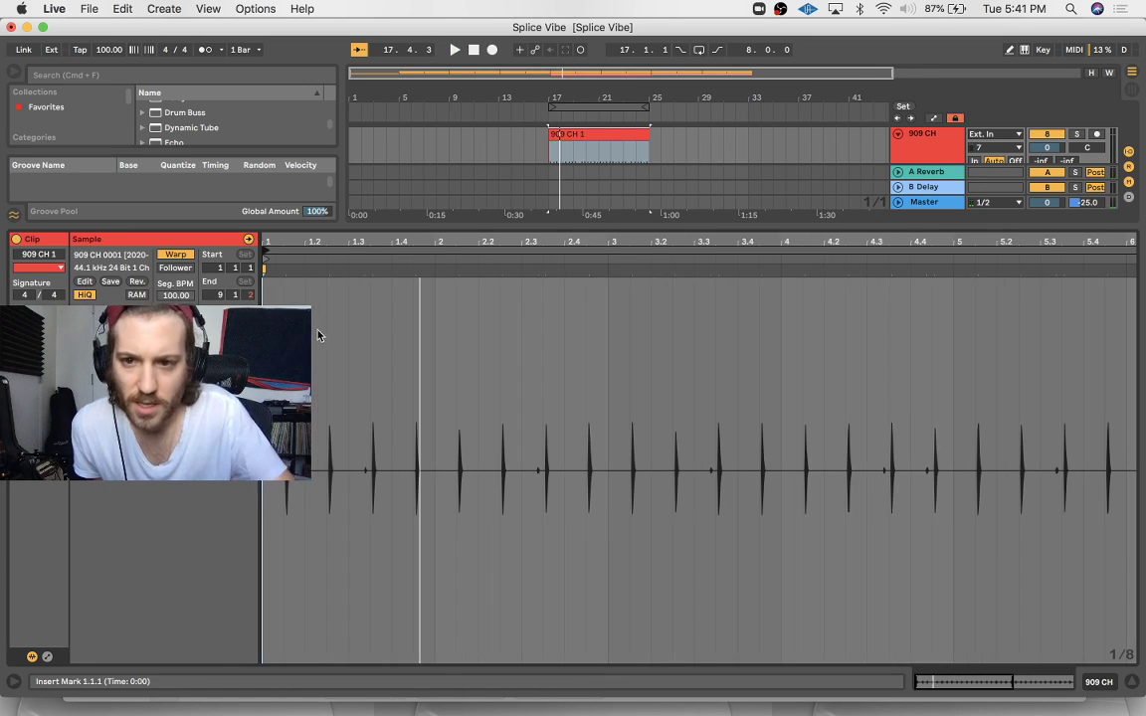
left_click(285, 270)
left_click_drag(285, 271, 281, 273)
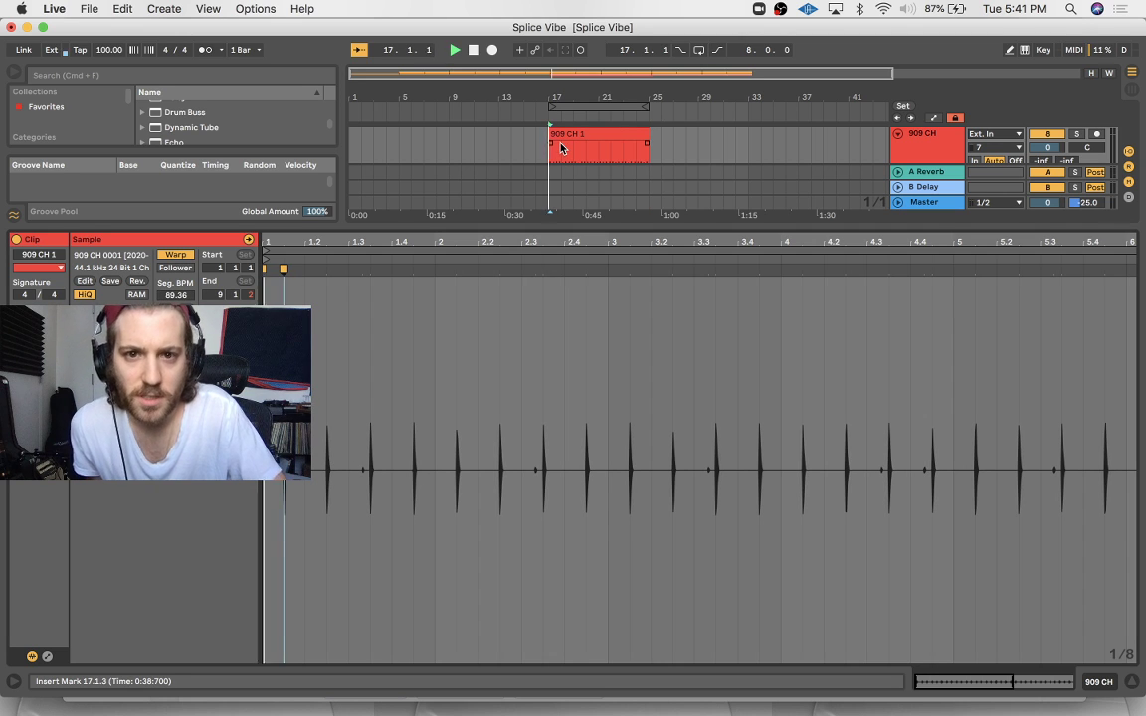
key("space")
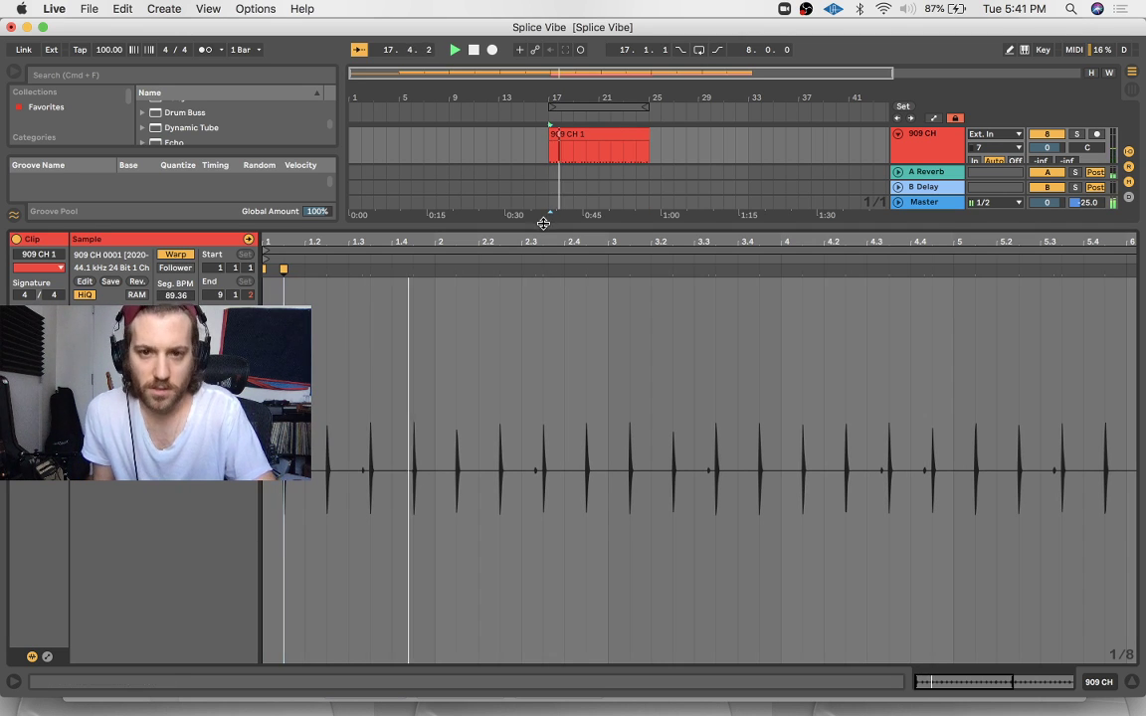
key("alt+super+l")
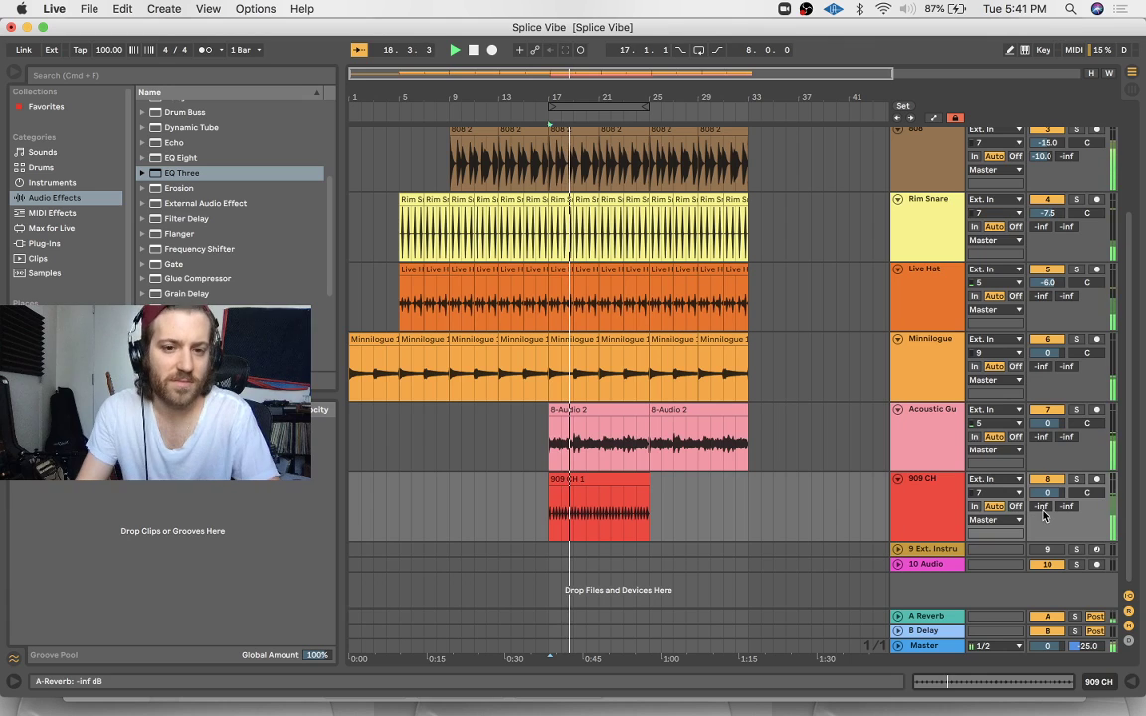
Lower the 909 CH track's volume to -6.4 dB and duplicate its clip directly after the original
mouse_move(1042, 509)
left_mouse_down()
mouse_move(1041, 487)
mouse_move(1044, 516)
left_mouse_up()
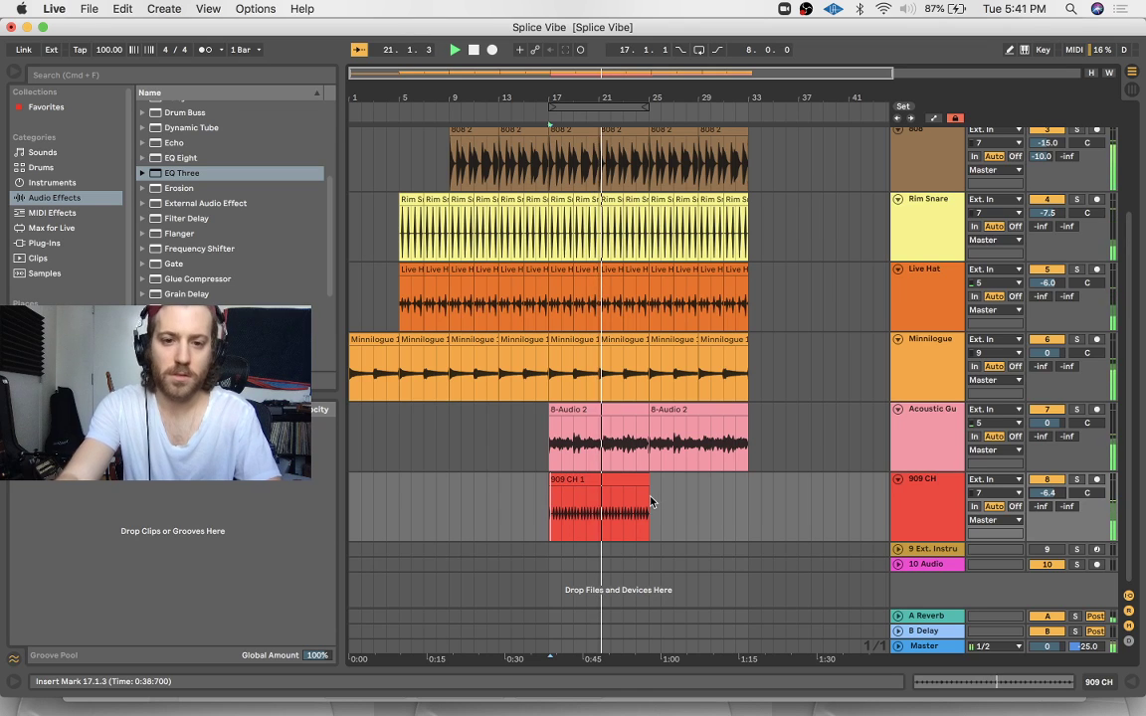
left_click(621, 482)
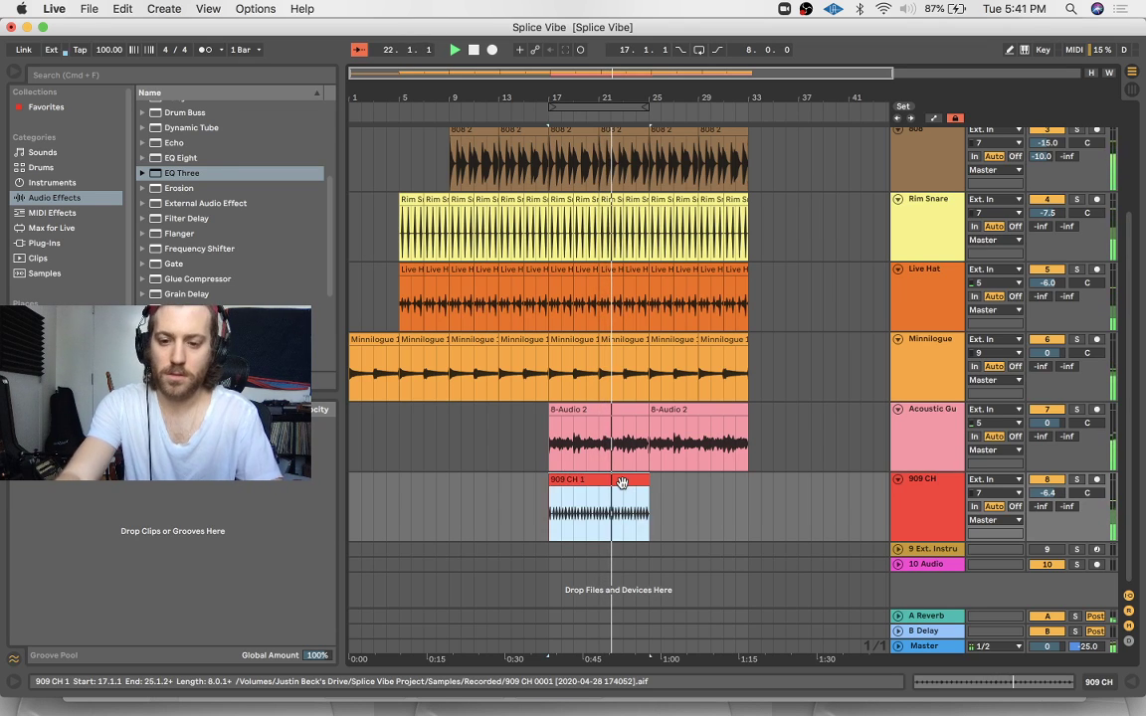
key("ctrl+d")
left_click(617, 263)
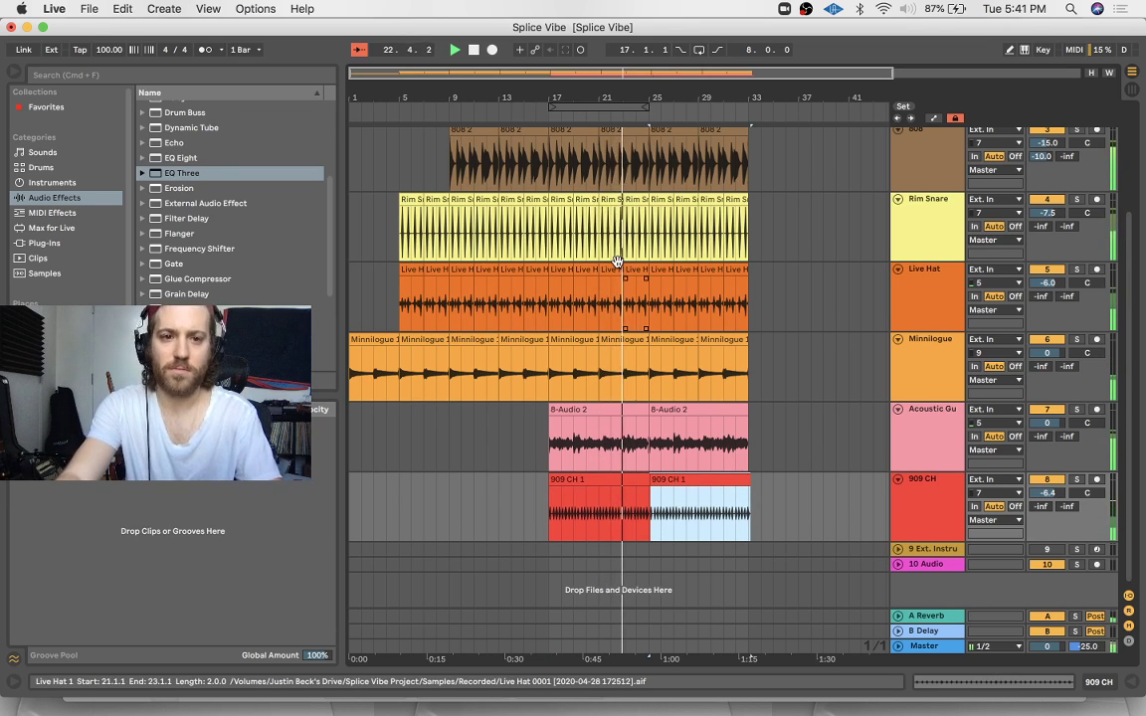
Set the 909 CH track's volume to -8.4 dB and pan it to 12R
left_click_drag(1046, 493, 1082, 486)
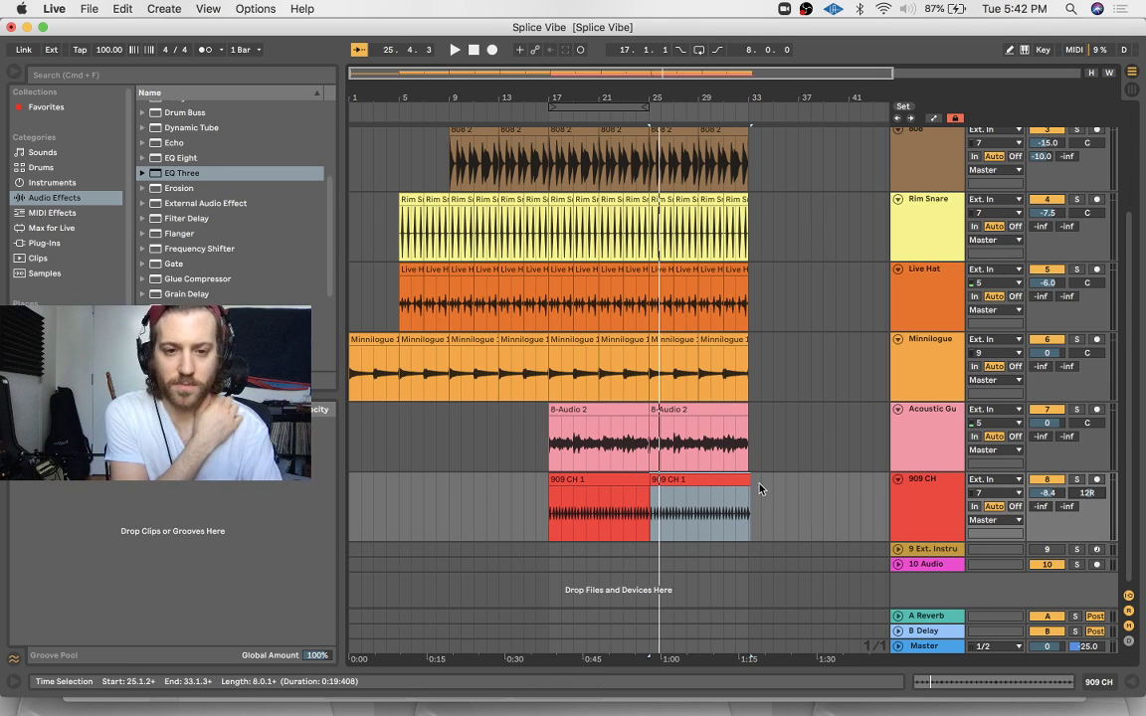
Delete the second 909 CH clip and place a copy of the first one exactly at bar 25
key("Delete")
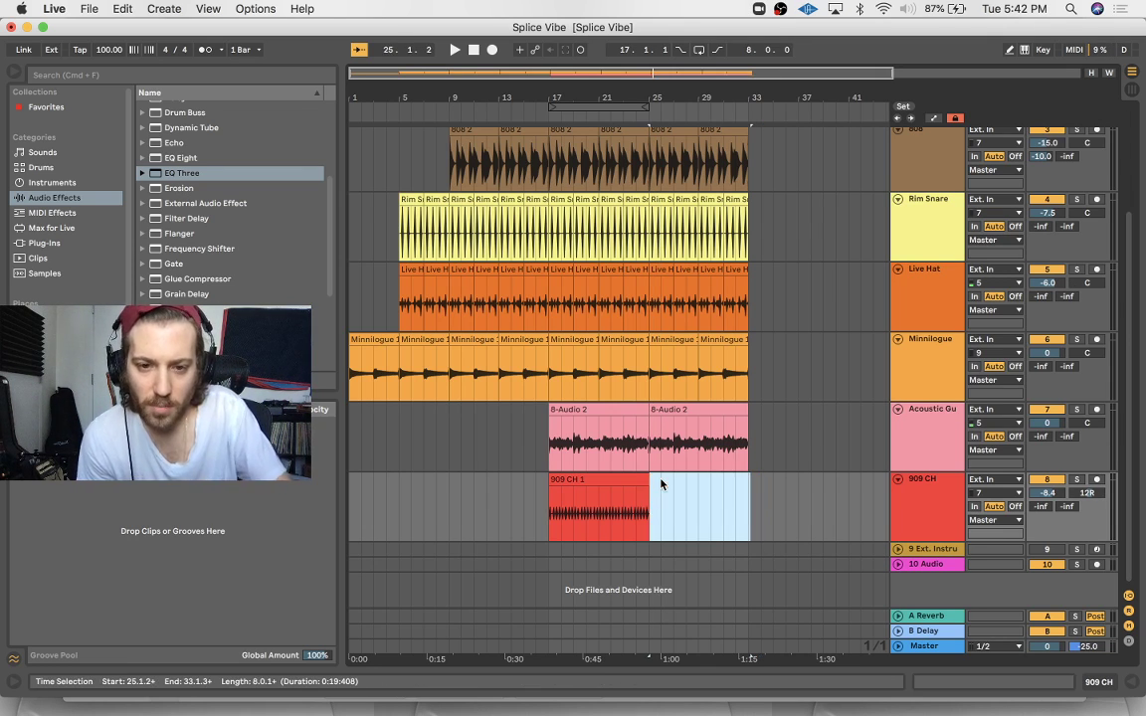
left_click(637, 477)
left_click_drag(564, 482, 663, 485)
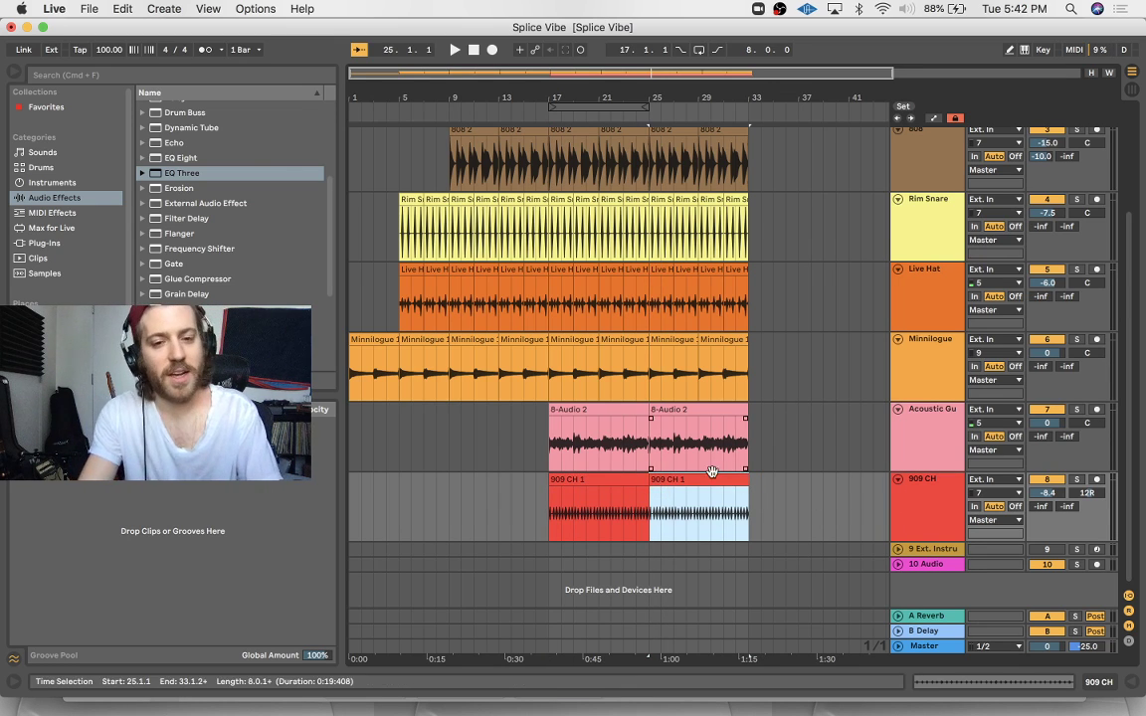
Play the arrangement from about bar 15 and lower the Acoustic Guitar track's volume to -4.1 dB
left_click(939, 296)
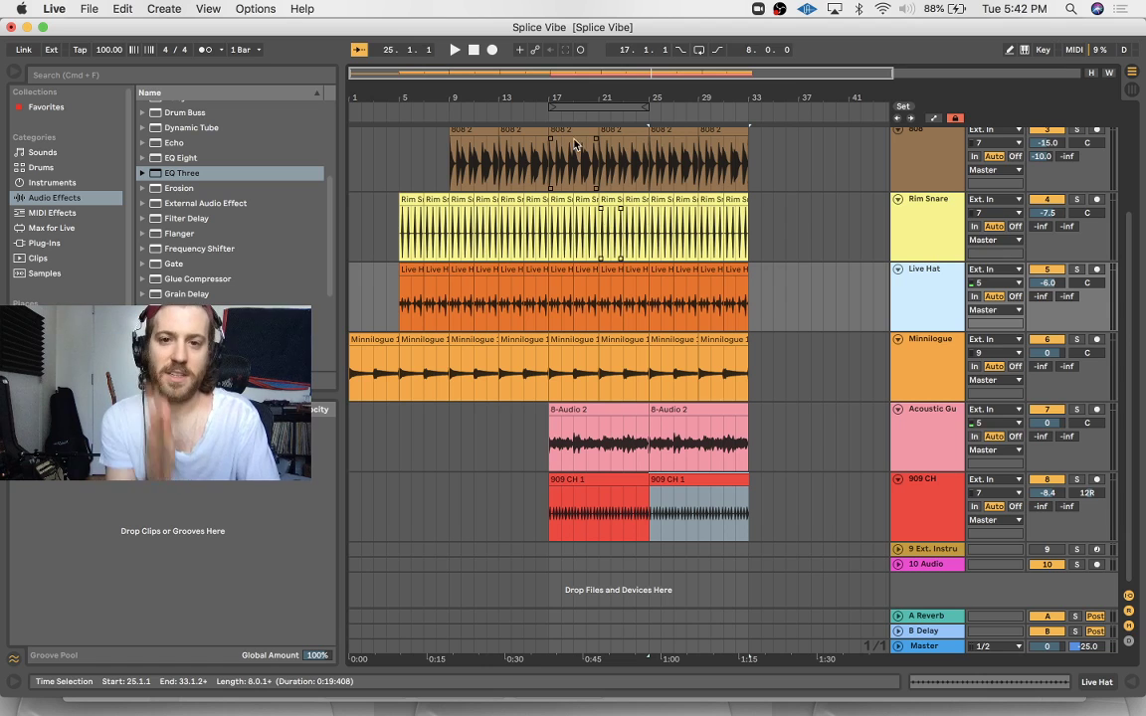
left_click(525, 114)
scroll(527, 249, "up", 2)
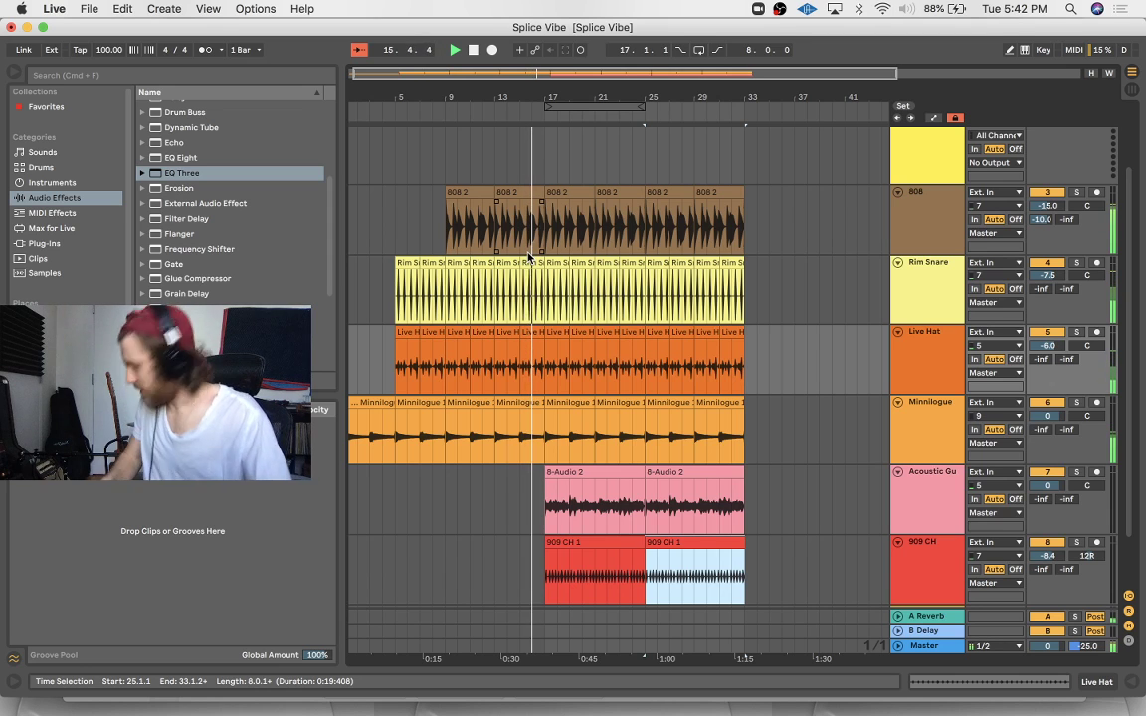
scroll(623, 262, "down", 2)
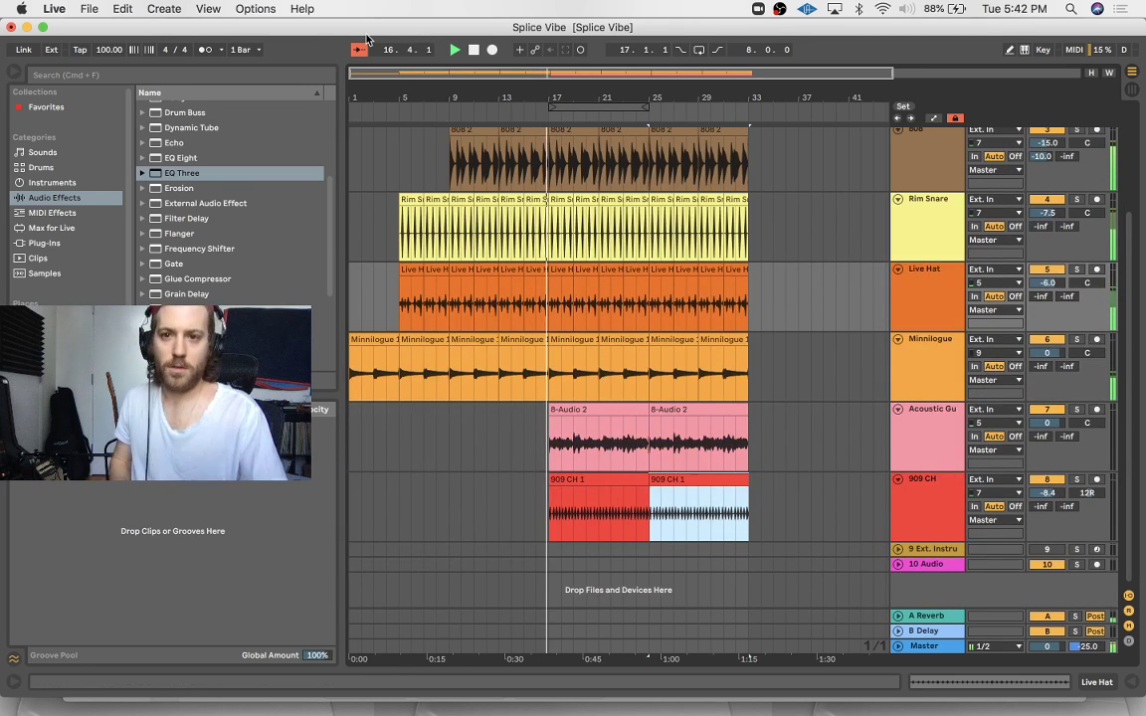
left_click(1092, 432)
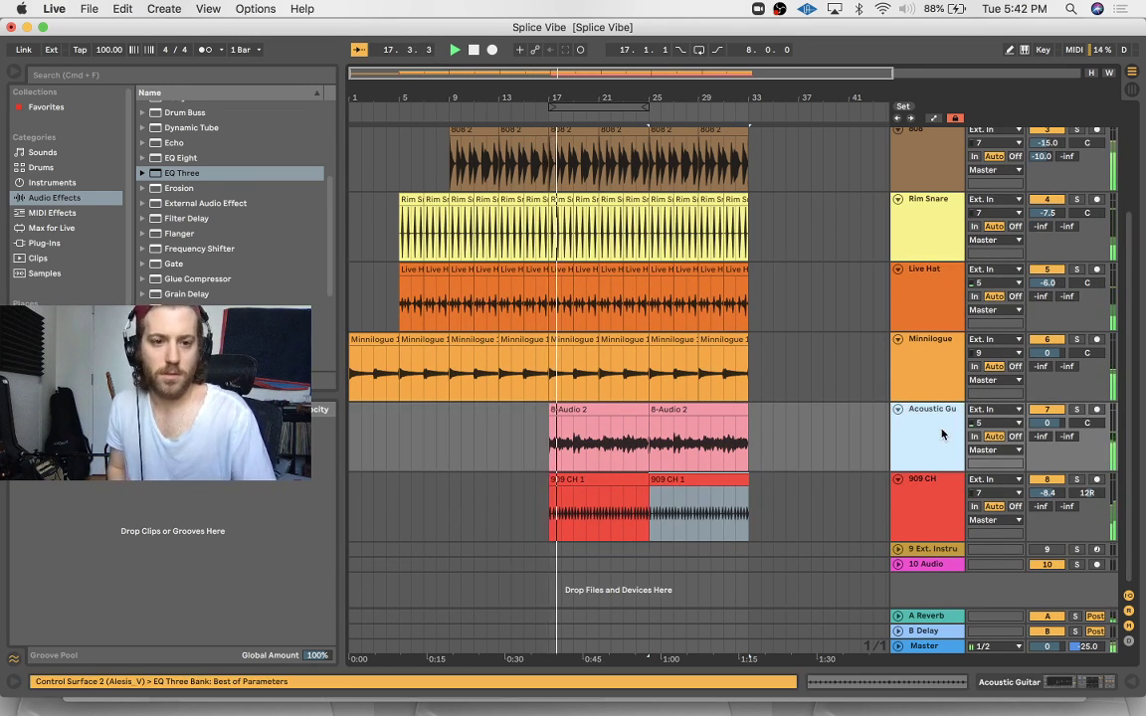
left_click_drag(1046, 423, 1047, 442)
left_click(729, 372)
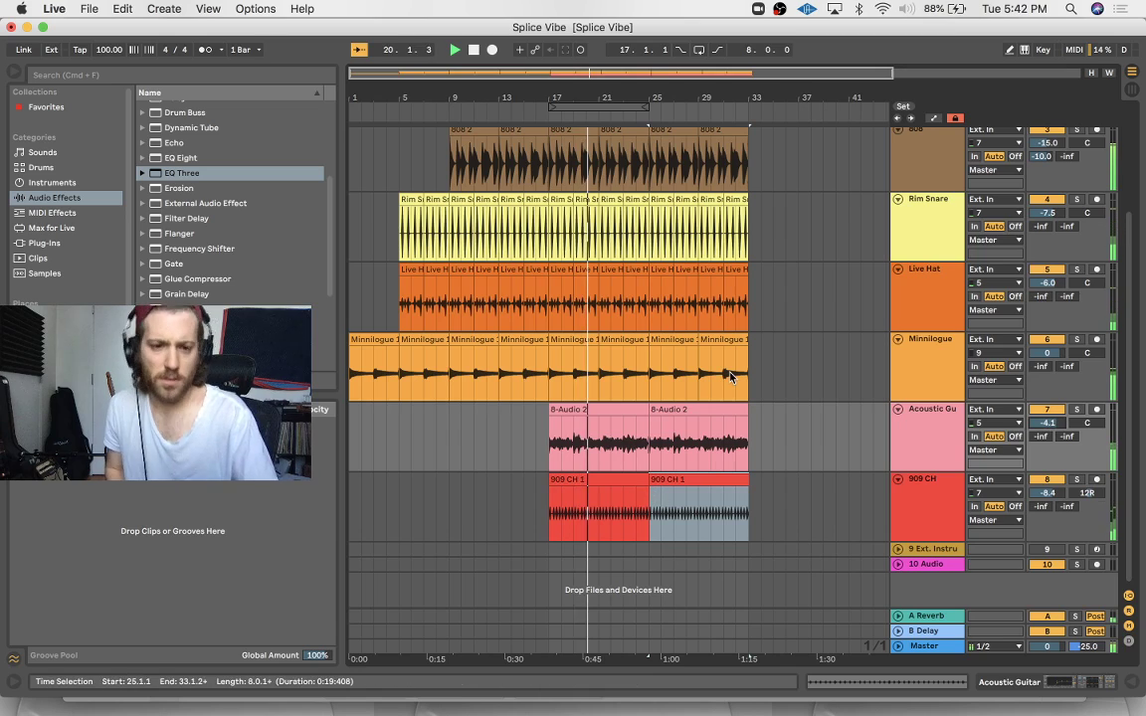
Duplicate bars 17 to 33 across all tracks from 808 through 909 CH
scroll(729, 372, "up", 2)
left_click_drag(744, 177, 542, 572)
scroll(542, 572, "down", 2)
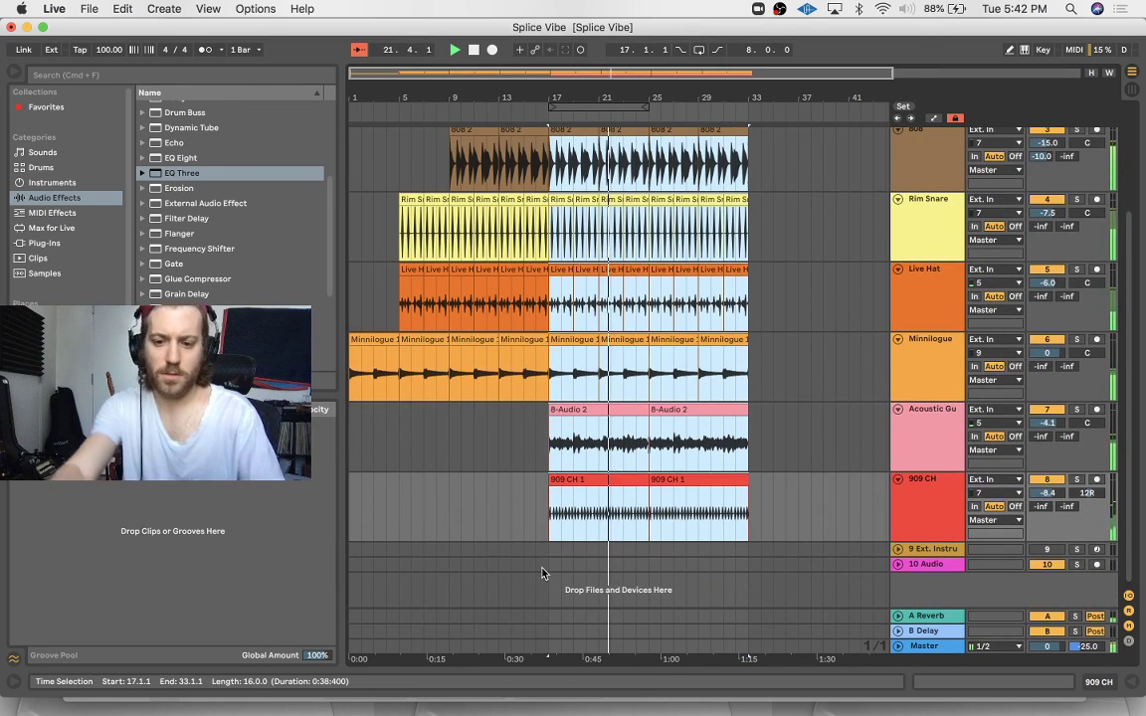
key("super+d")
scroll(824, 288, "up", 1)
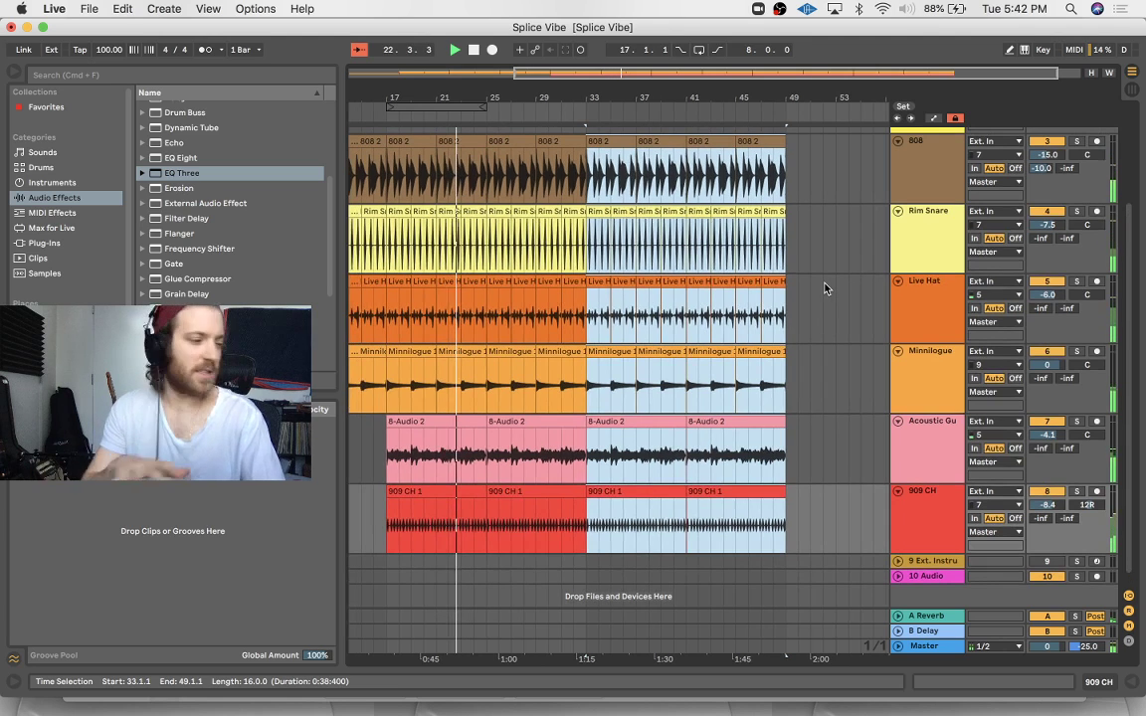
Insert a new audio track below 909 CH, set its input to channel 7 and arm it for recording
left_click(930, 519)
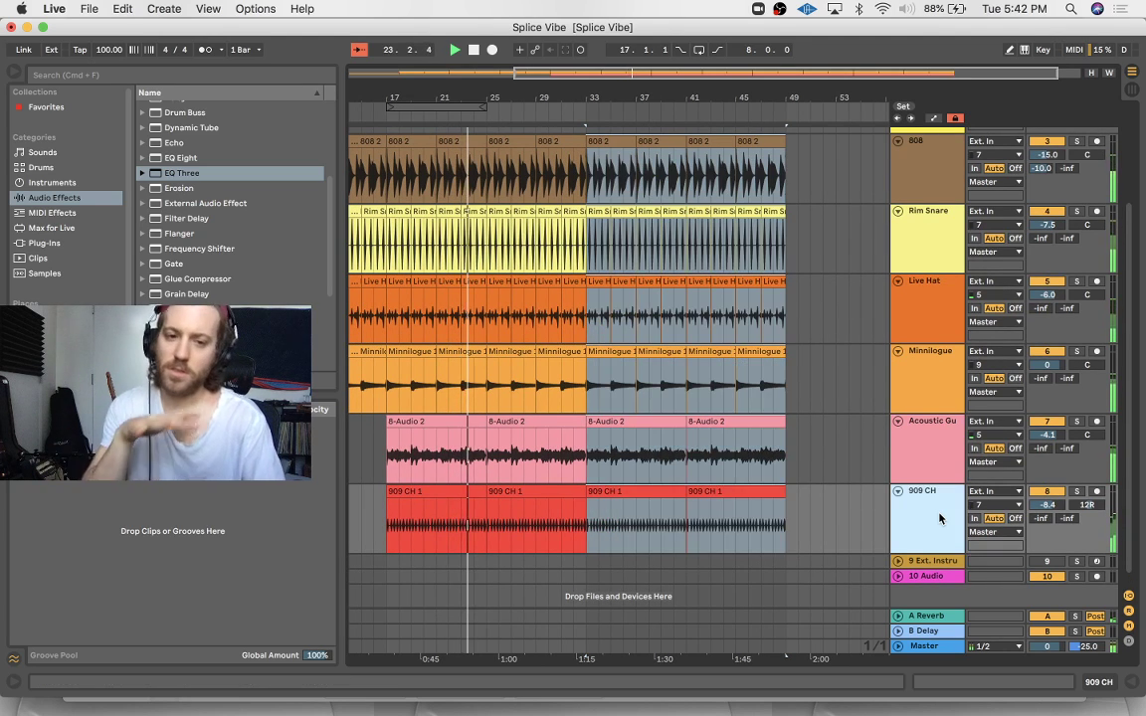
scroll(939, 517, "down", 1)
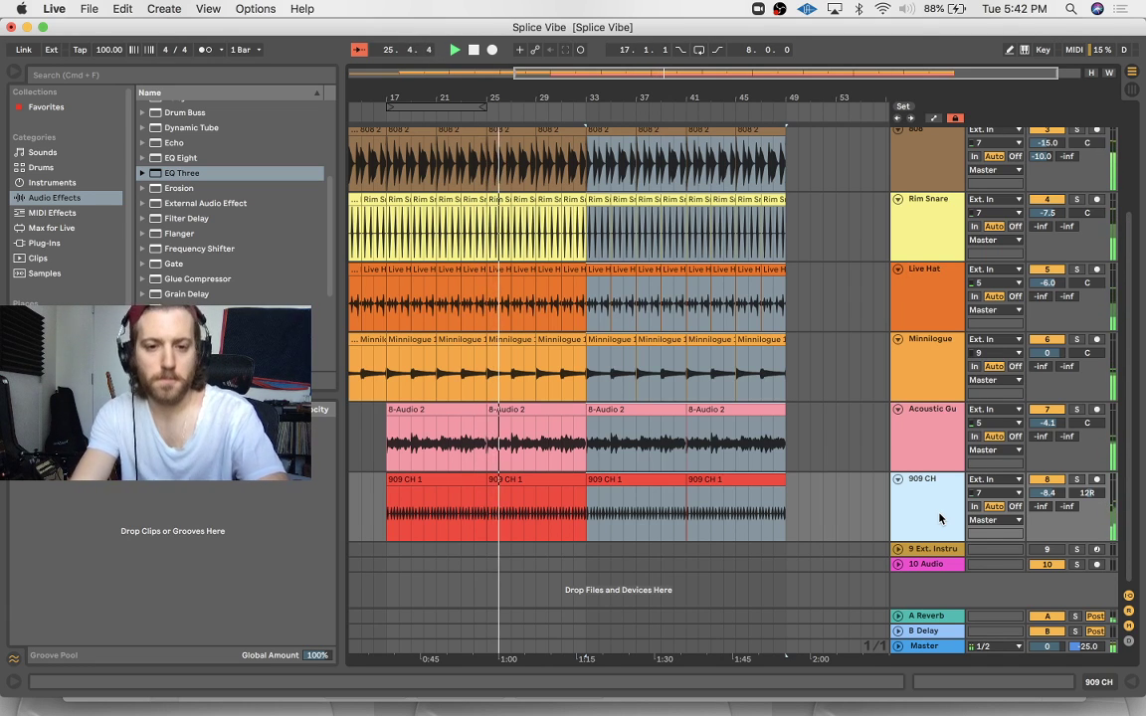
key("super+t")
left_click(994, 559)
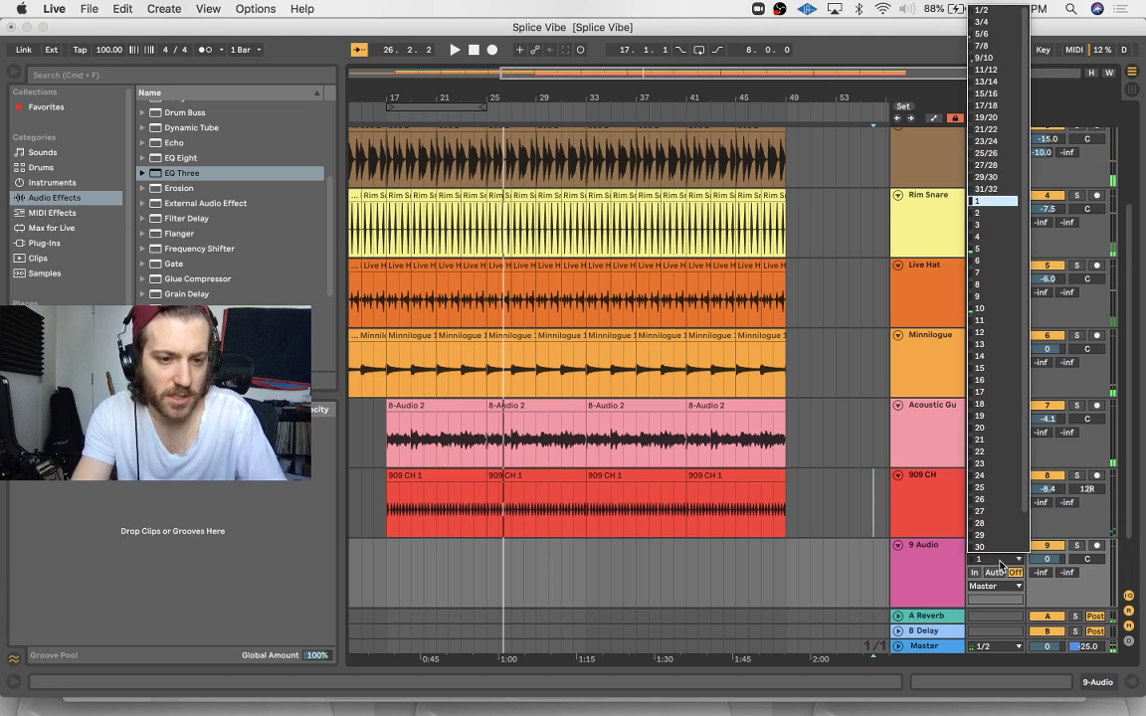
left_click(1008, 274)
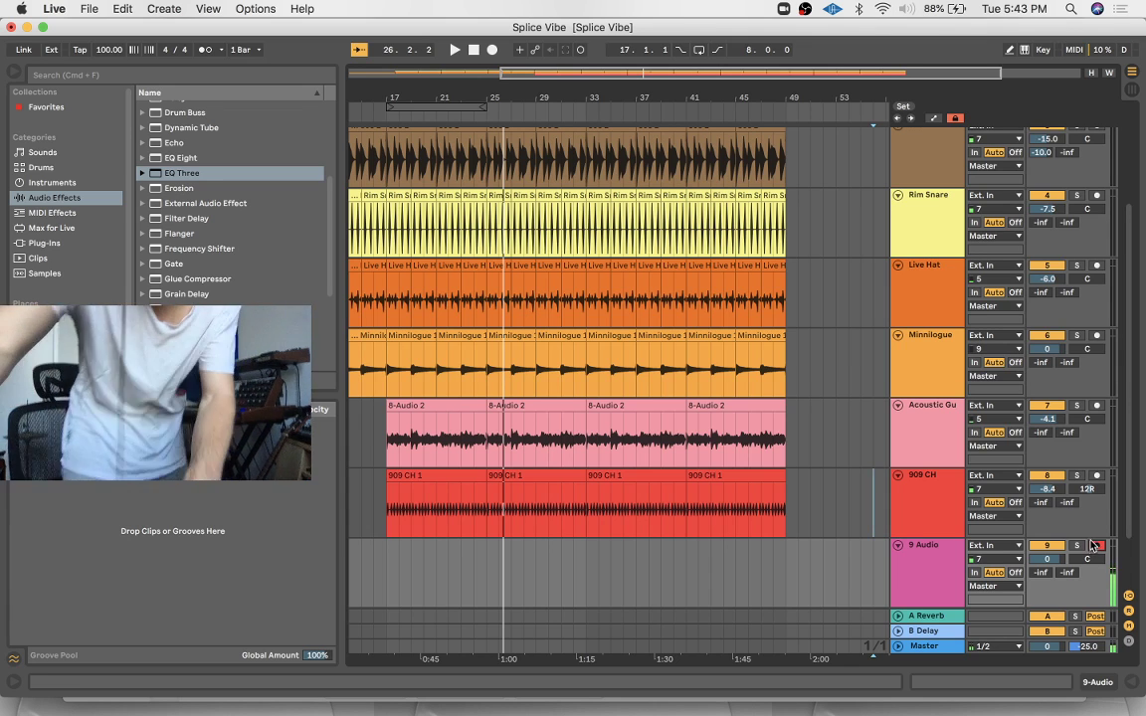
Play the arrangement from bar 17 to rehearse the bass part, and stop playback
left_click(387, 568)
key("space")
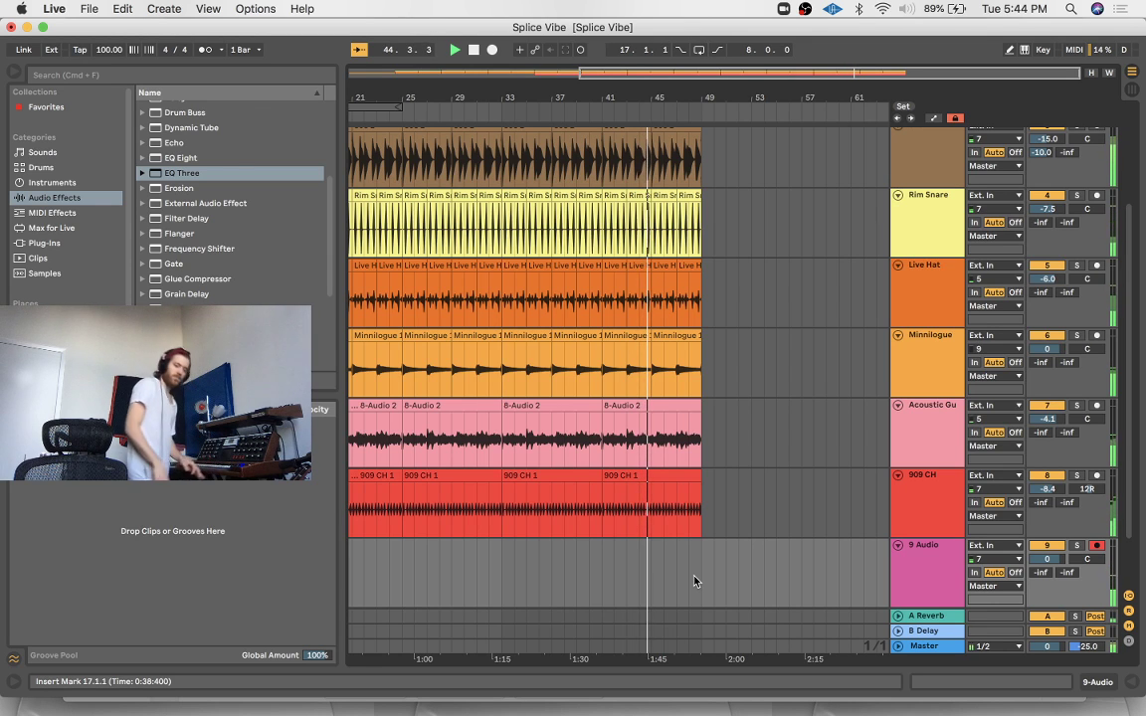
scroll(694, 580, "down", 3)
key("space")
scroll(694, 581, "left", 6)
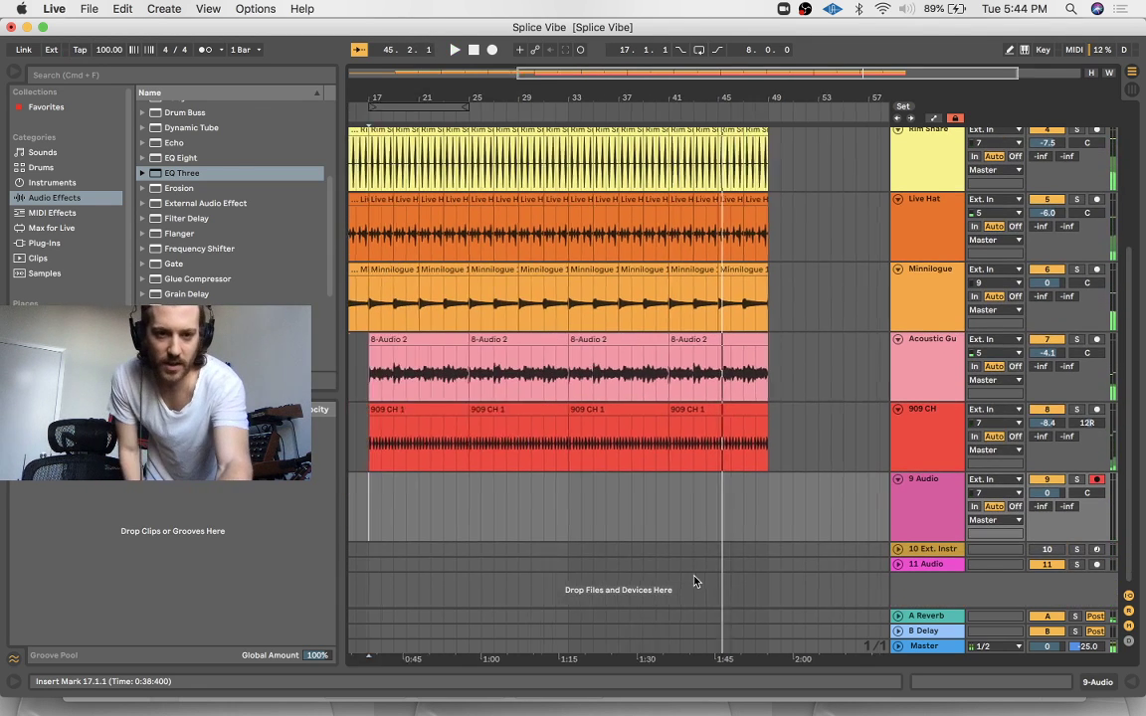
Place the insert marker at bar 17 and rename the new audio track Bassline
left_click(476, 504)
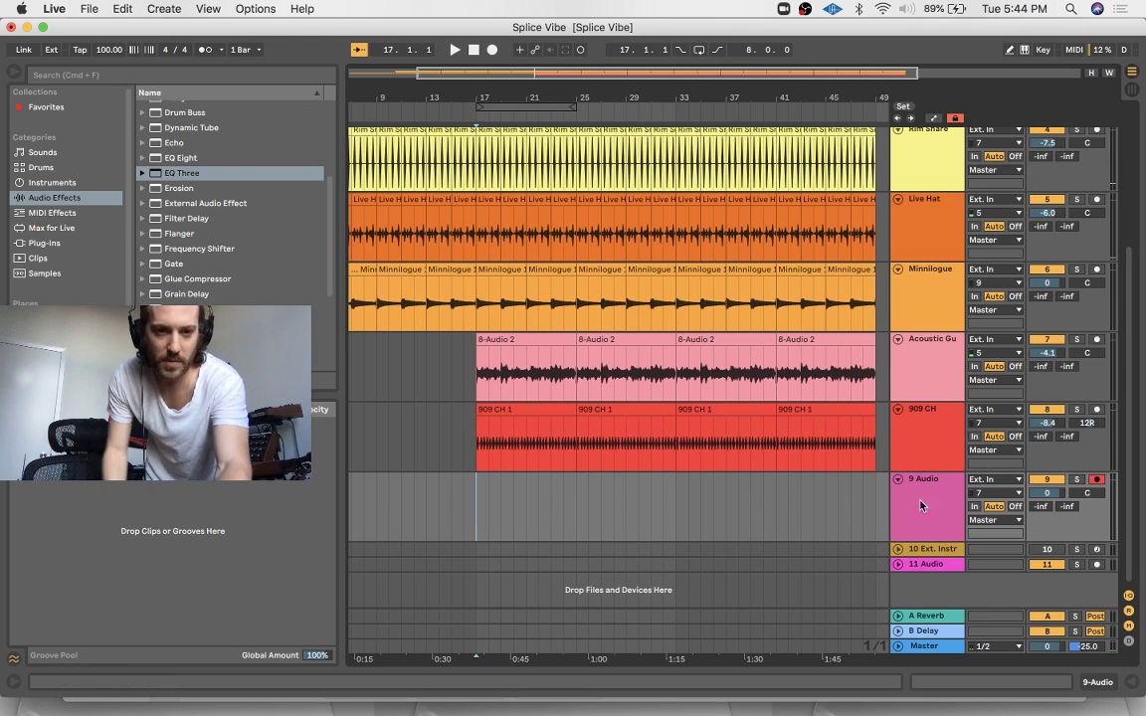
key("cmd+r")
type("BAss")
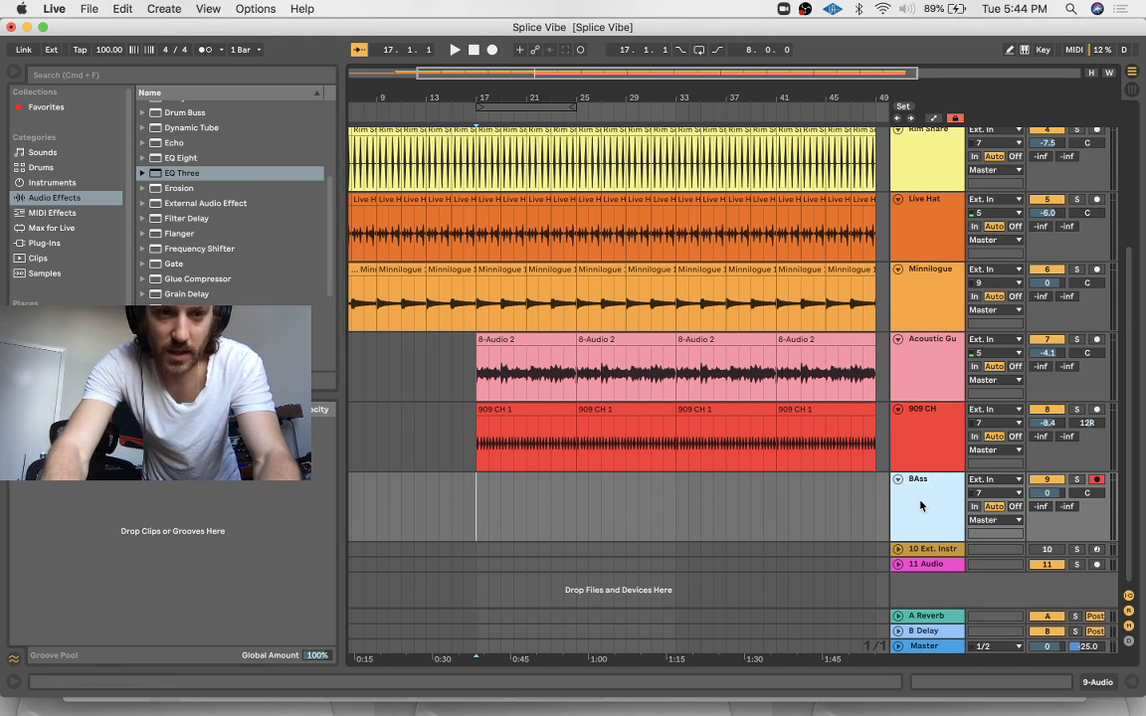
key("BackSpace")
key("BackSpace")
key("BackSpace")
type("assline")
key("Return")
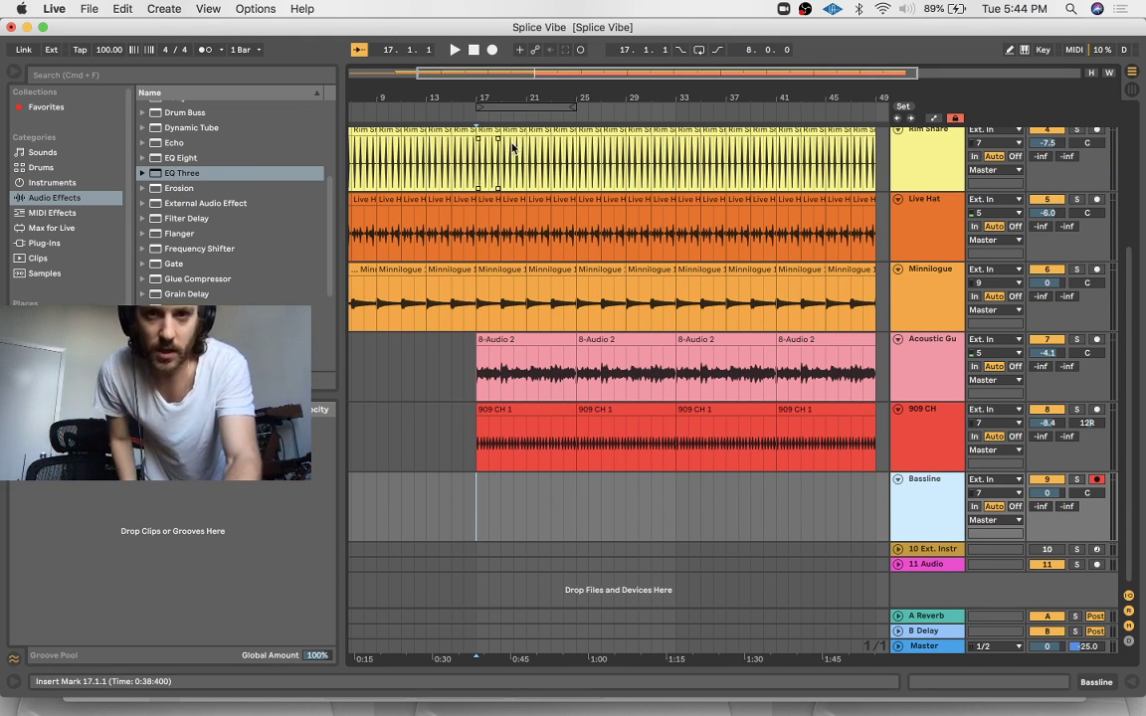
Record a bassline take from bar 17 to just past bar 25 and trim the clip to bars 21 to 25
left_click(493, 50)
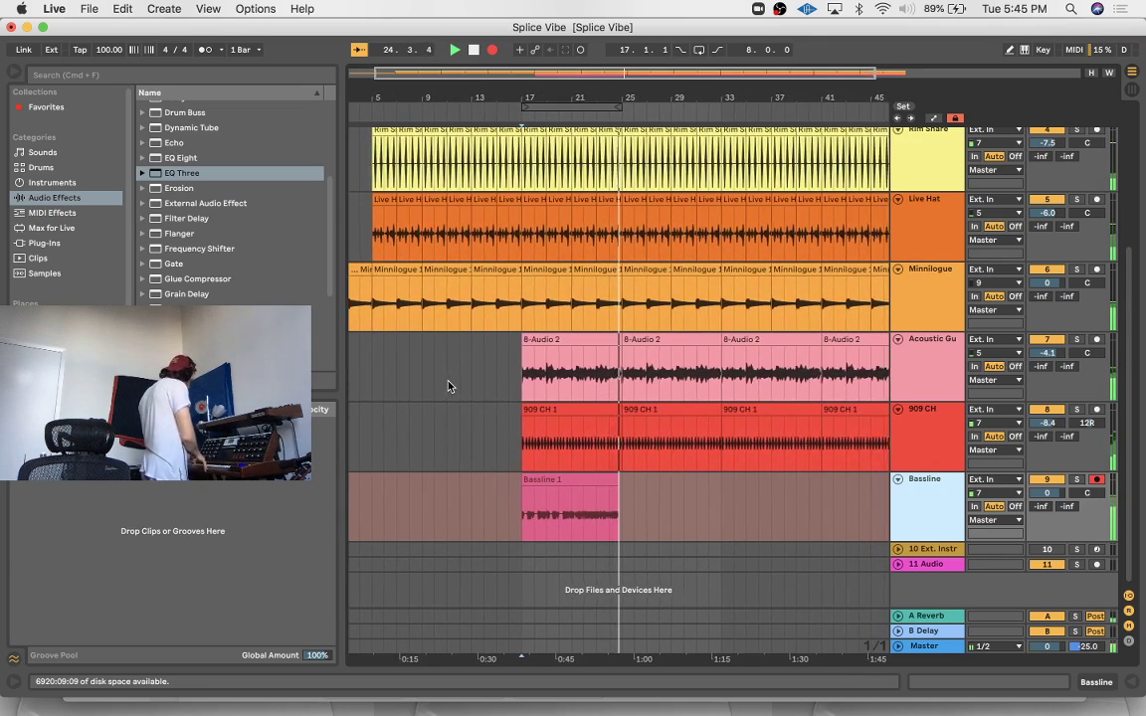
key("space")
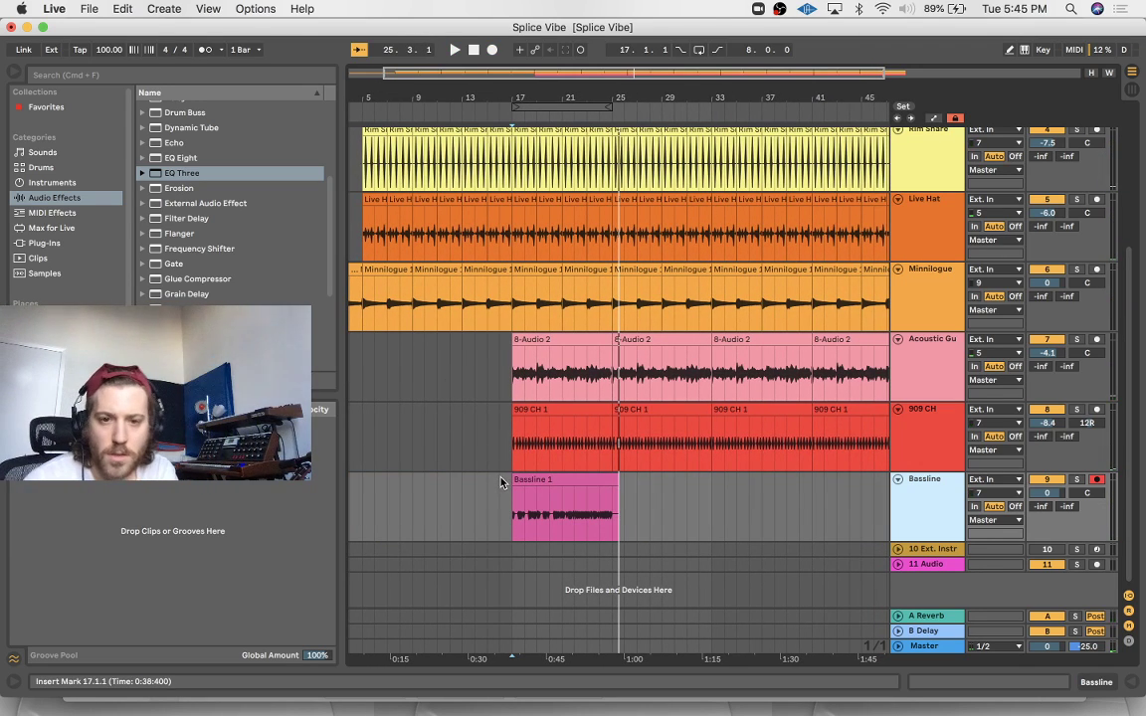
left_click_drag(514, 480, 610, 479)
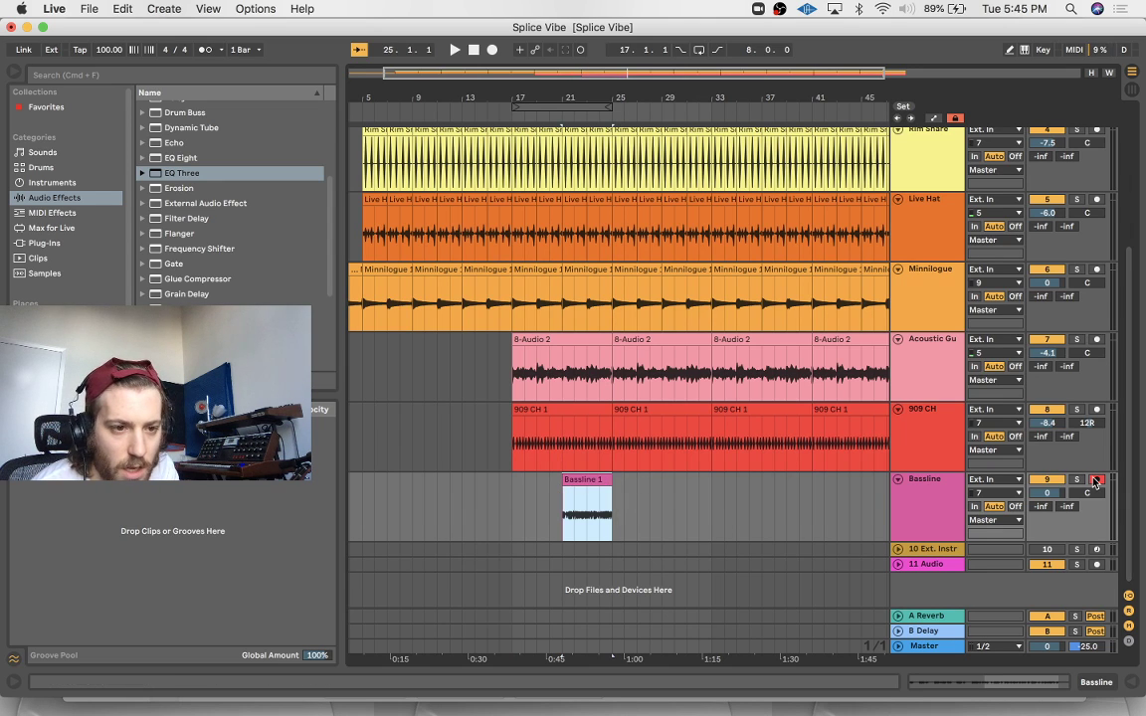
Audition the trimmed bassline clip from bar 21 with Minnilogue and Acoustic Guitar muted, and inspect its waveform
left_click(560, 495)
scroll(560, 496, "left", 2)
key("space")
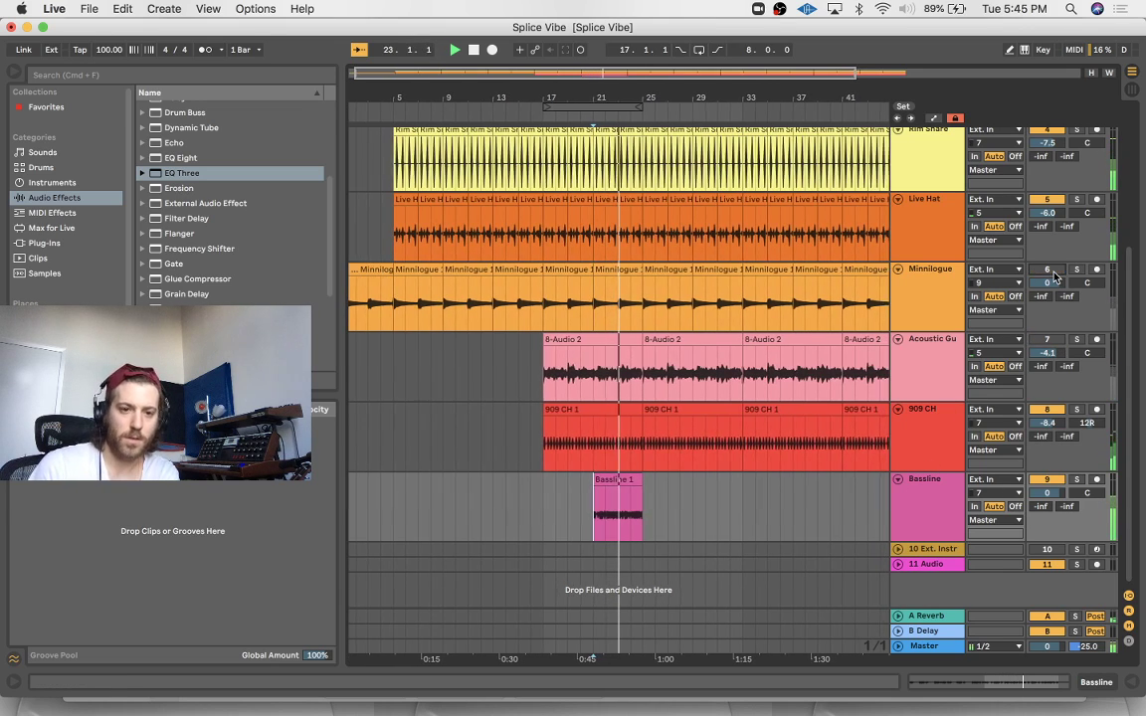
scroll(614, 485, "right", 5)
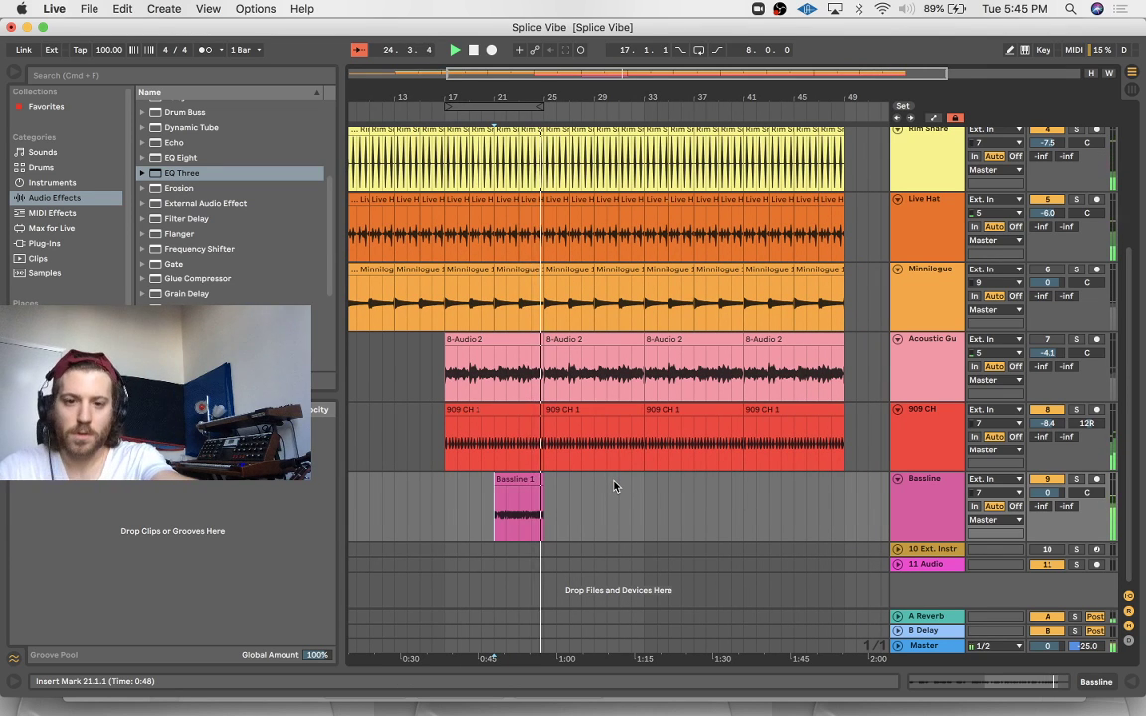
key("space")
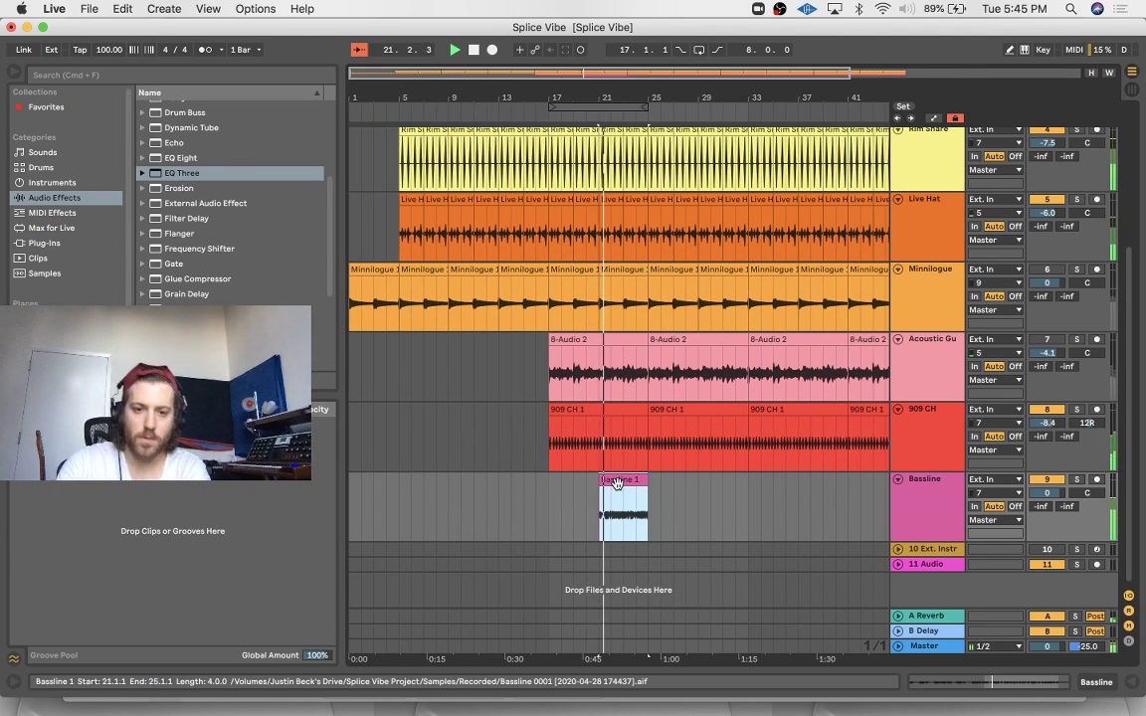
double_click(613, 484)
scroll(351, 370, "left", 2)
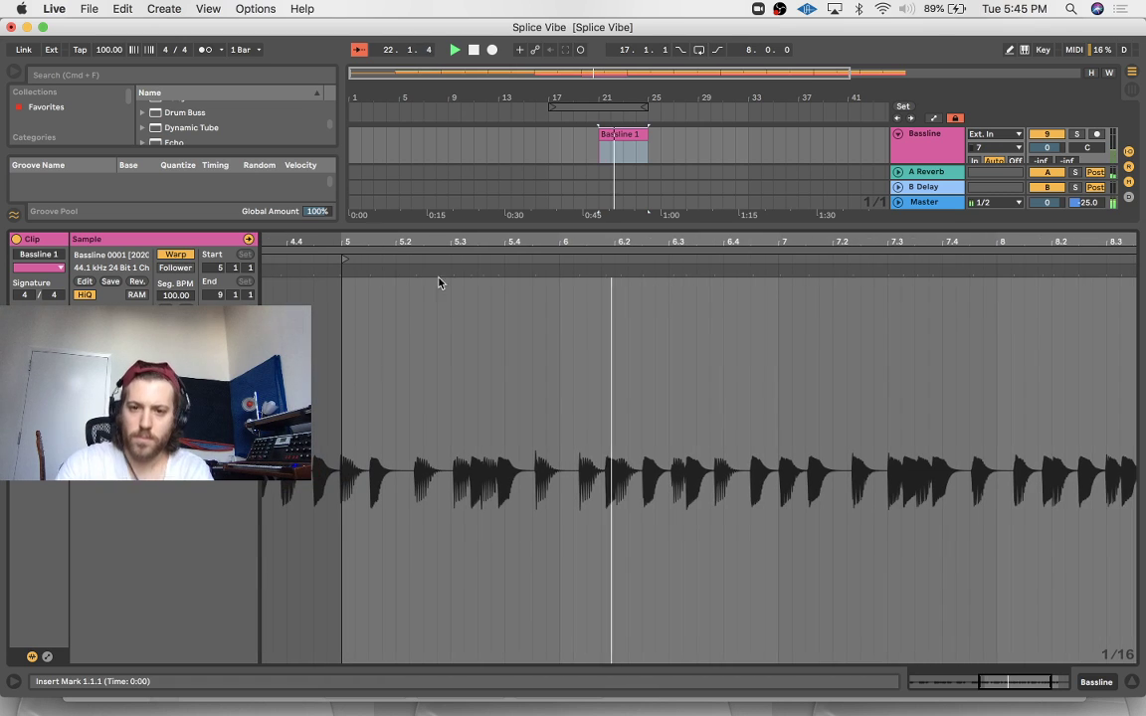
double_click(454, 226)
Duplicate the four-bar bassline clip repeatedly up to bar 49, stop playback, and unmute the Minnilogue and Acoustic Guitar tracks
left_click(619, 508)
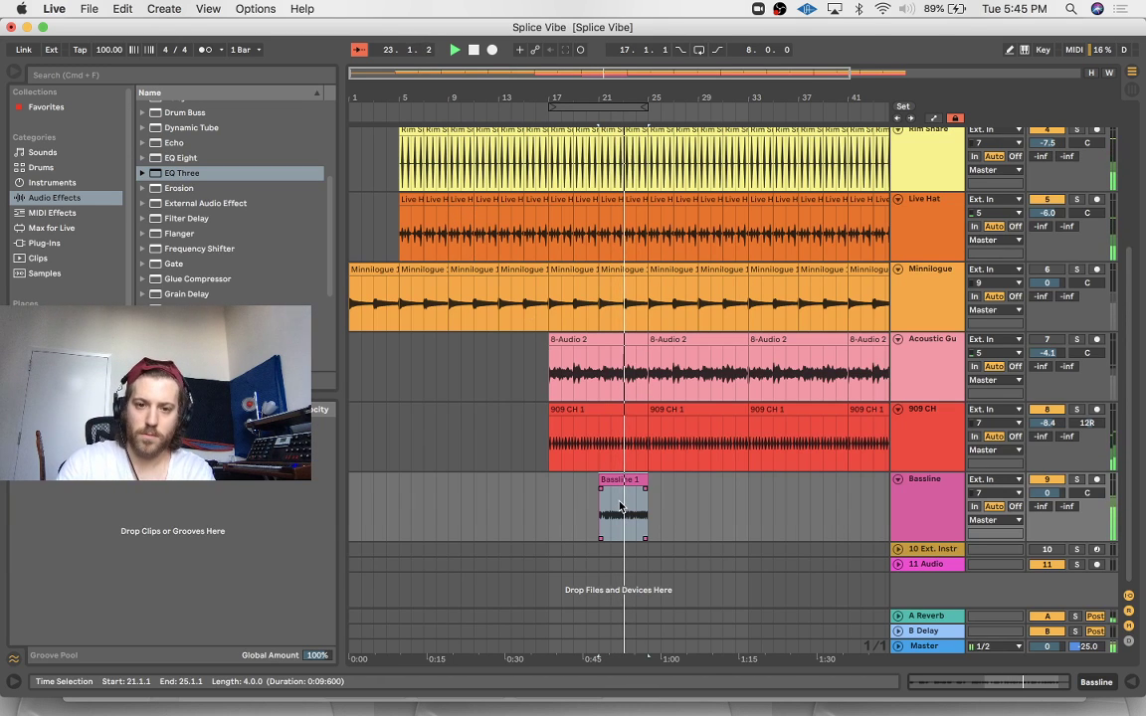
key("super+d")
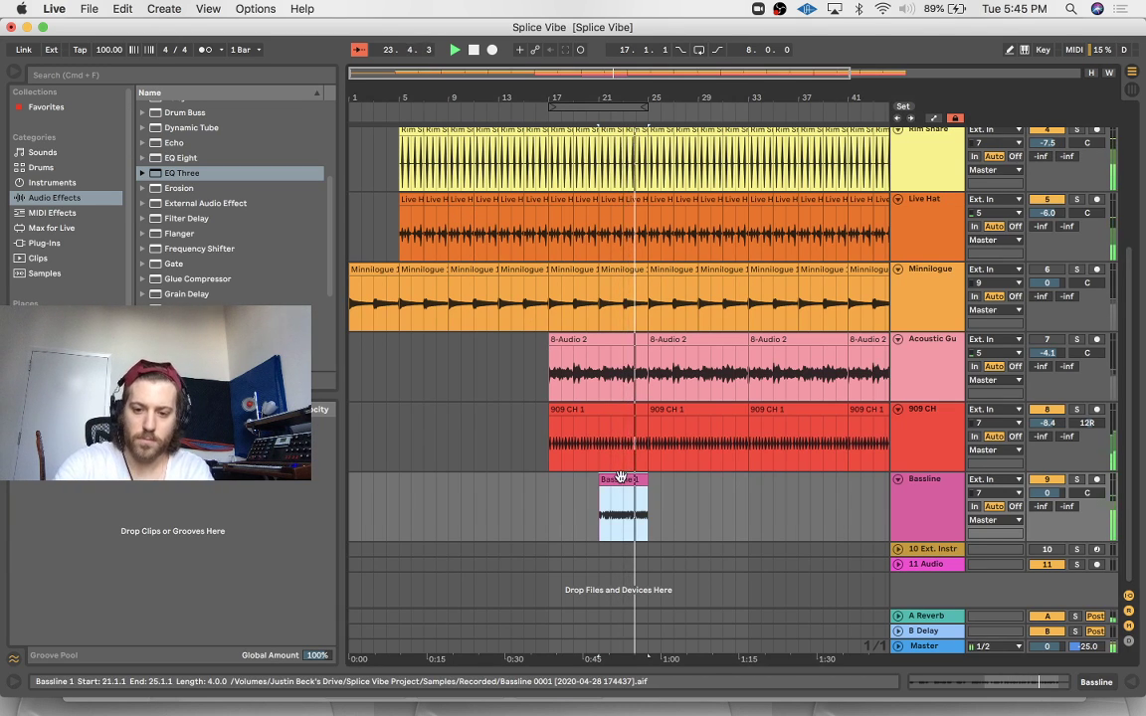
key("super+d")
key("super+d")
key("super+d")
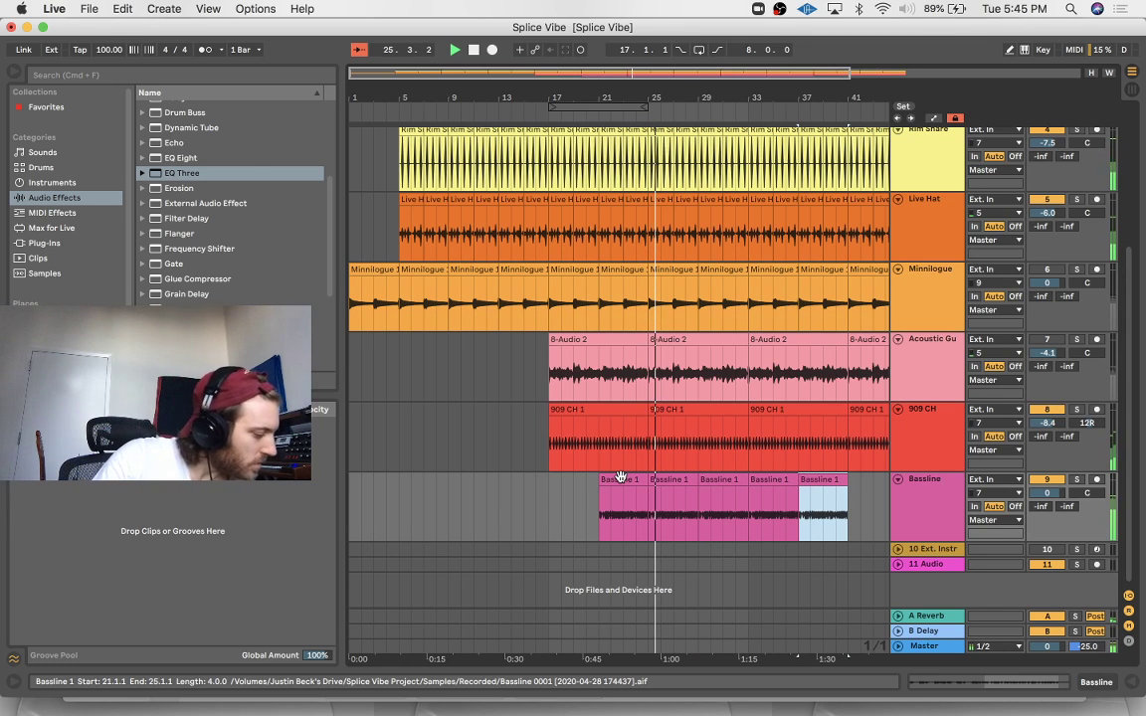
scroll(660, 497, "right", 3)
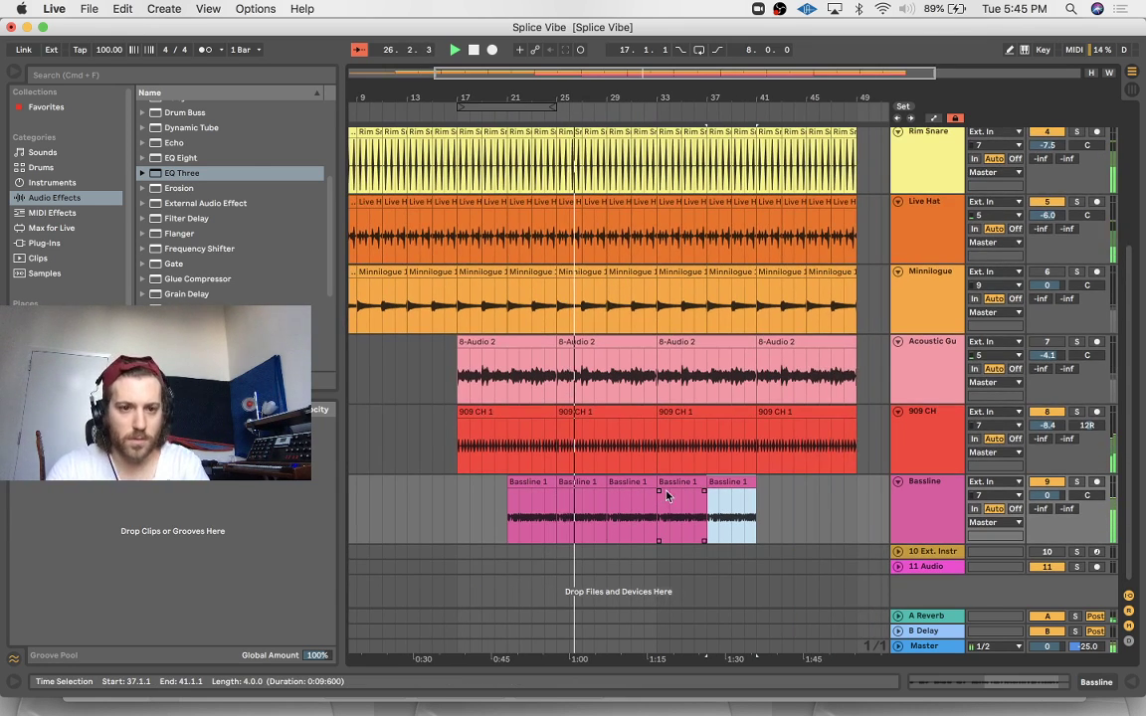
scroll(668, 496, "right", 2)
key("super+d")
key("super+d")
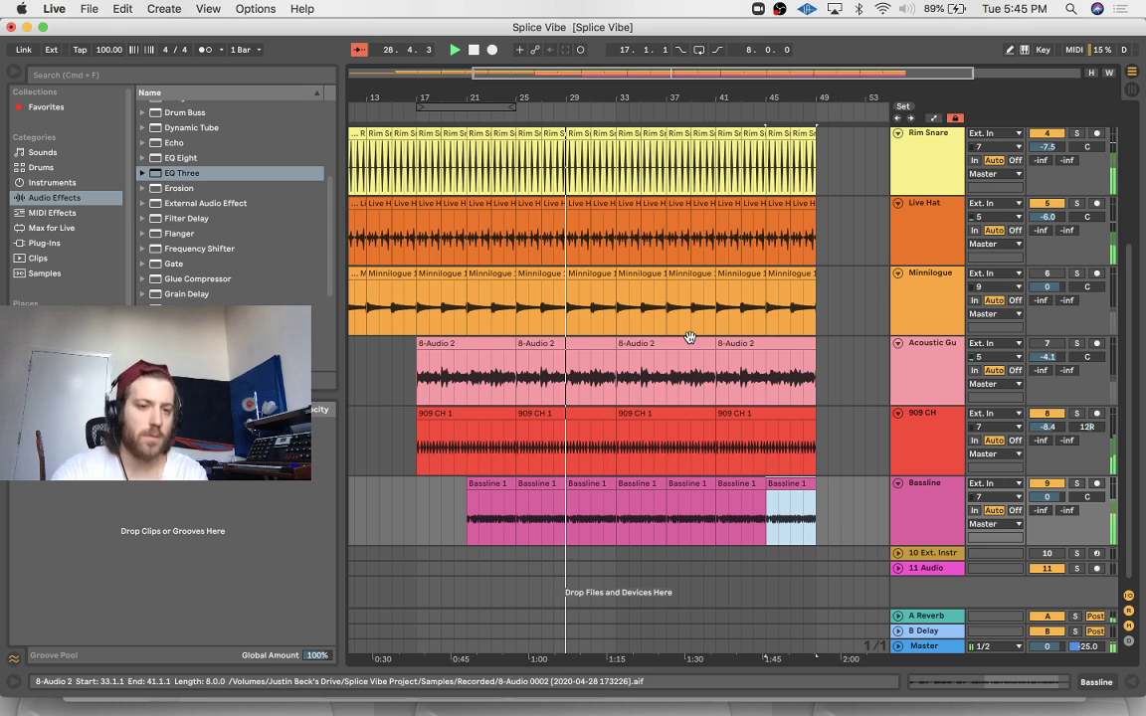
key("space")
left_click(1057, 345)
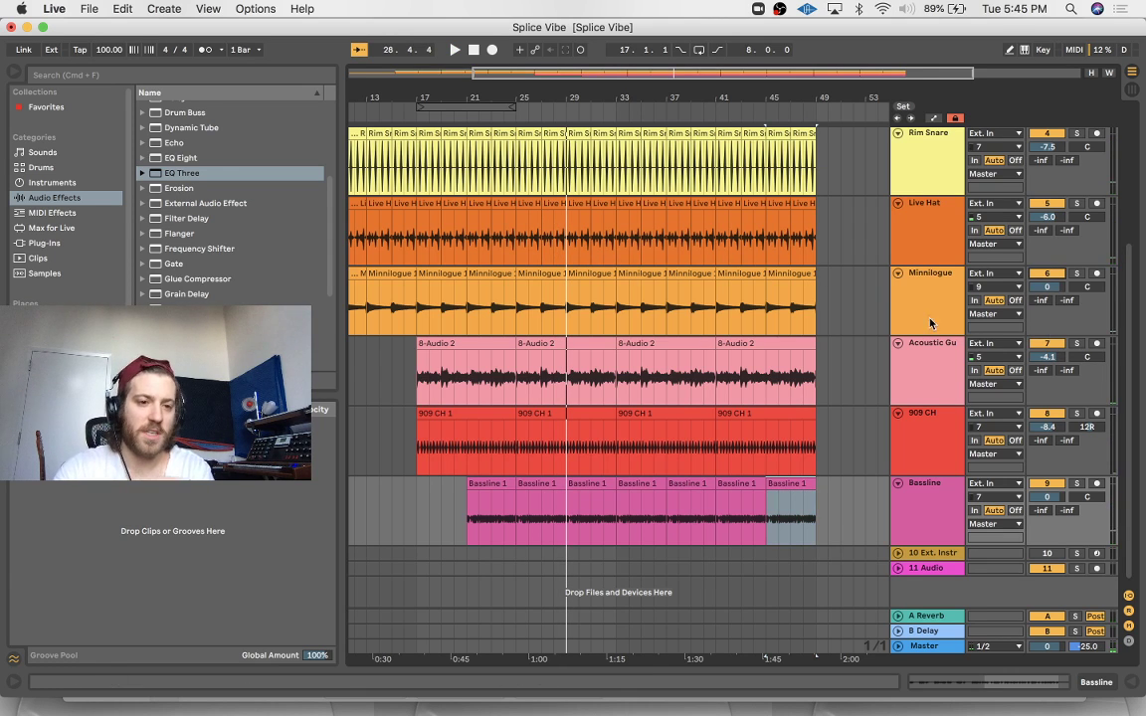
Fold the tracks from 808 through Bassline and duplicate all their clips in bars 33 to 49
left_click(837, 420)
key("minus")
scroll(837, 419, "up", 4)
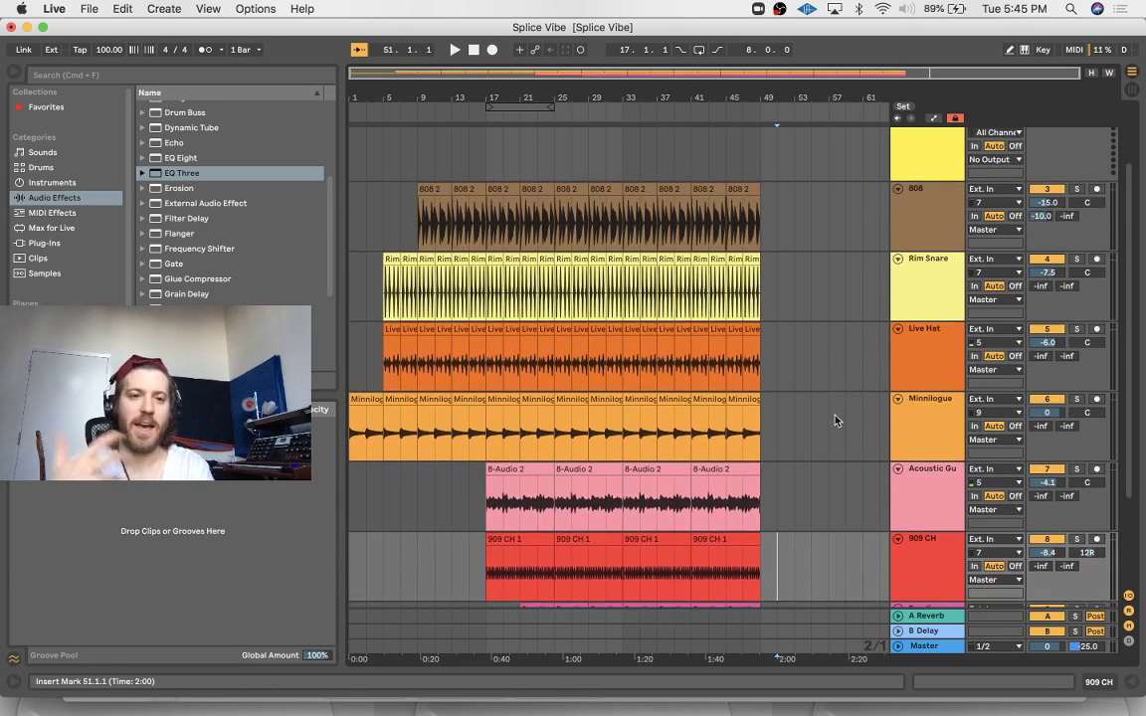
scroll(837, 420, "up", 1)
scroll(796, 447, "down", 3)
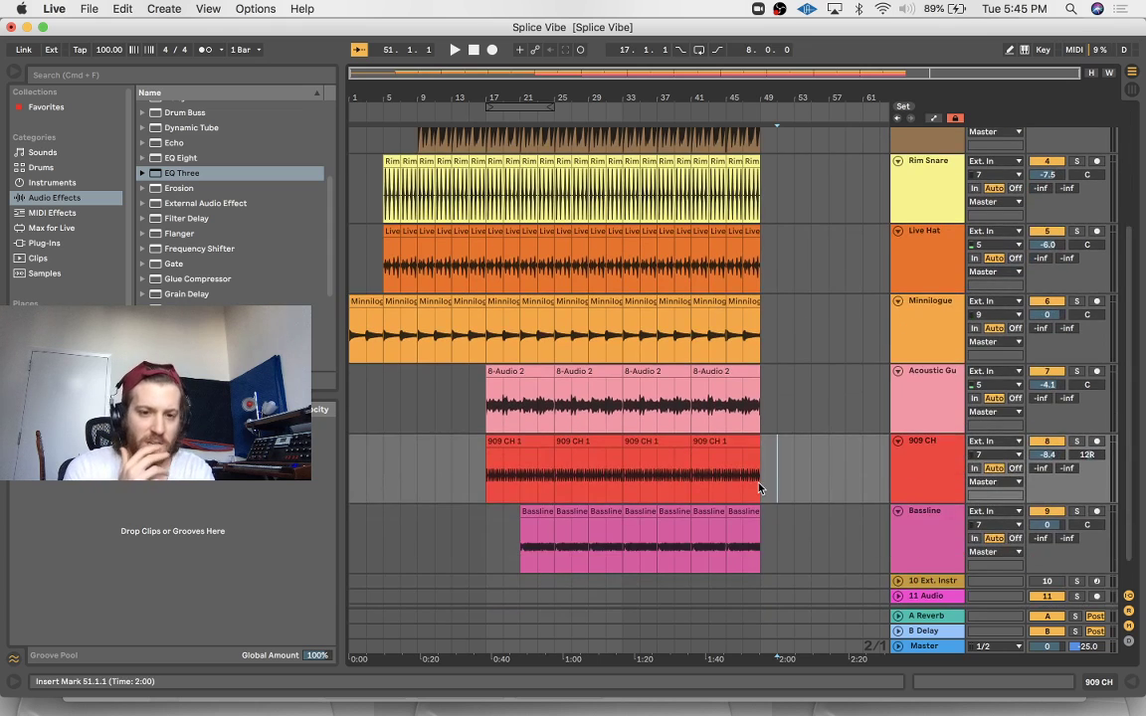
scroll(776, 497, "down", 1)
scroll(825, 557, "up", 3)
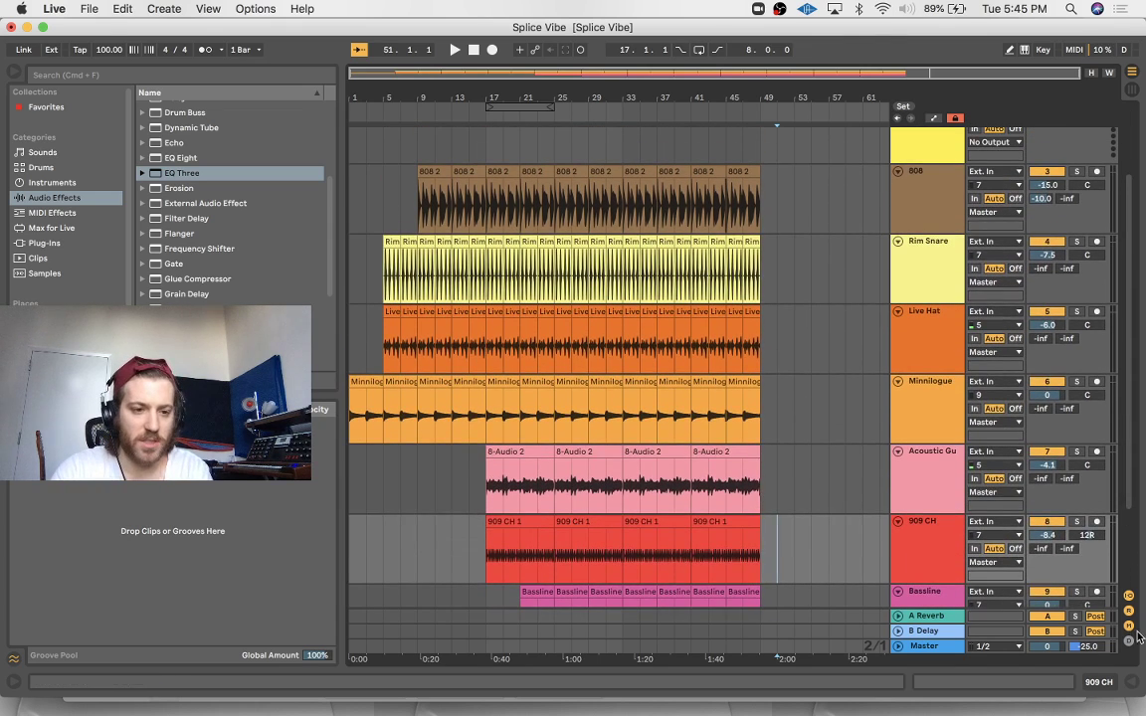
scroll(846, 398, "down", 2)
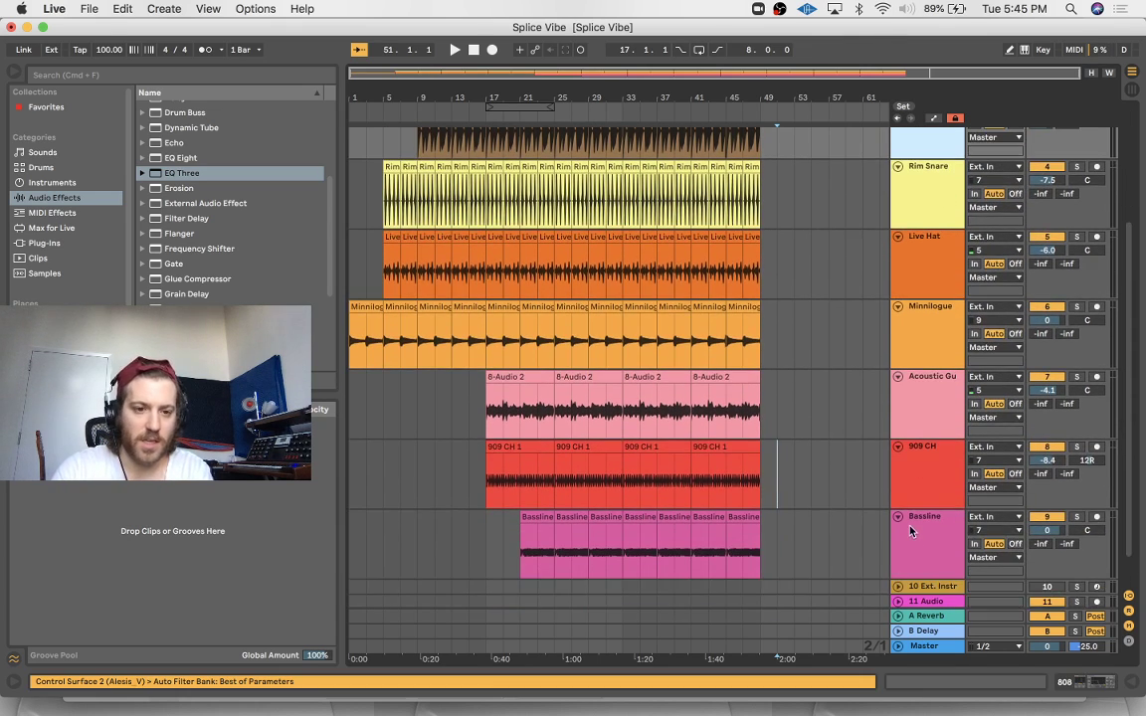
left_click(895, 517, "alt")
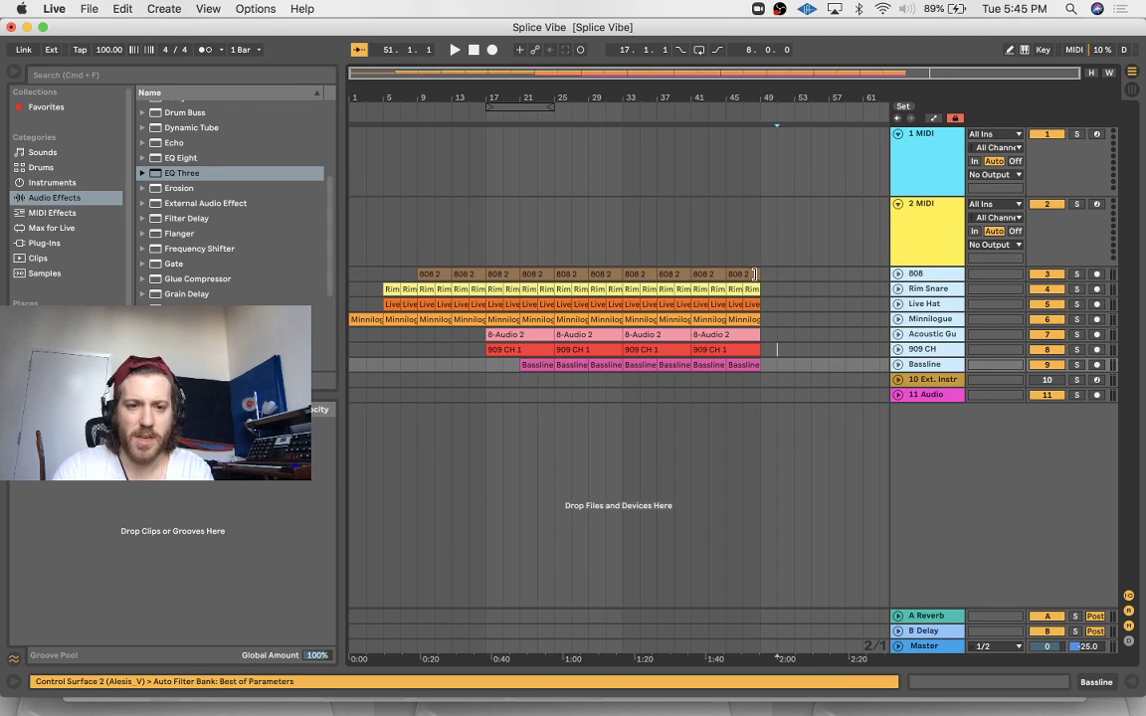
left_click_drag(762, 275, 623, 364)
key("super+d")
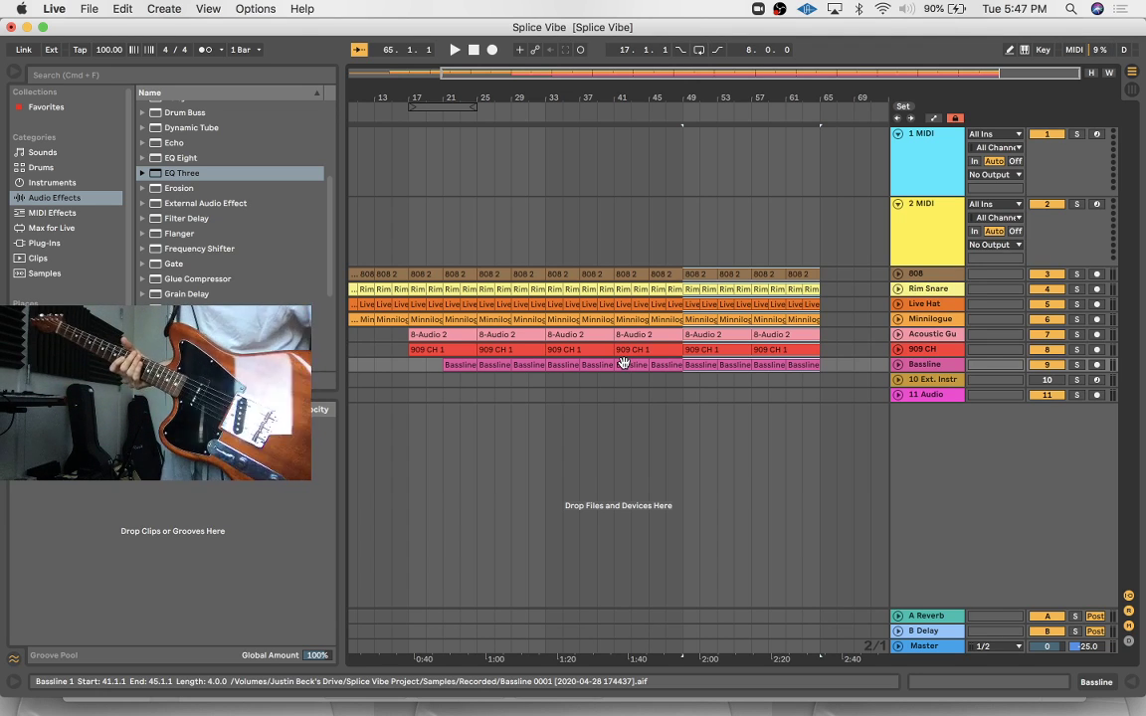
Unfold the empty 11 Audio track and delete it
left_click(923, 394)
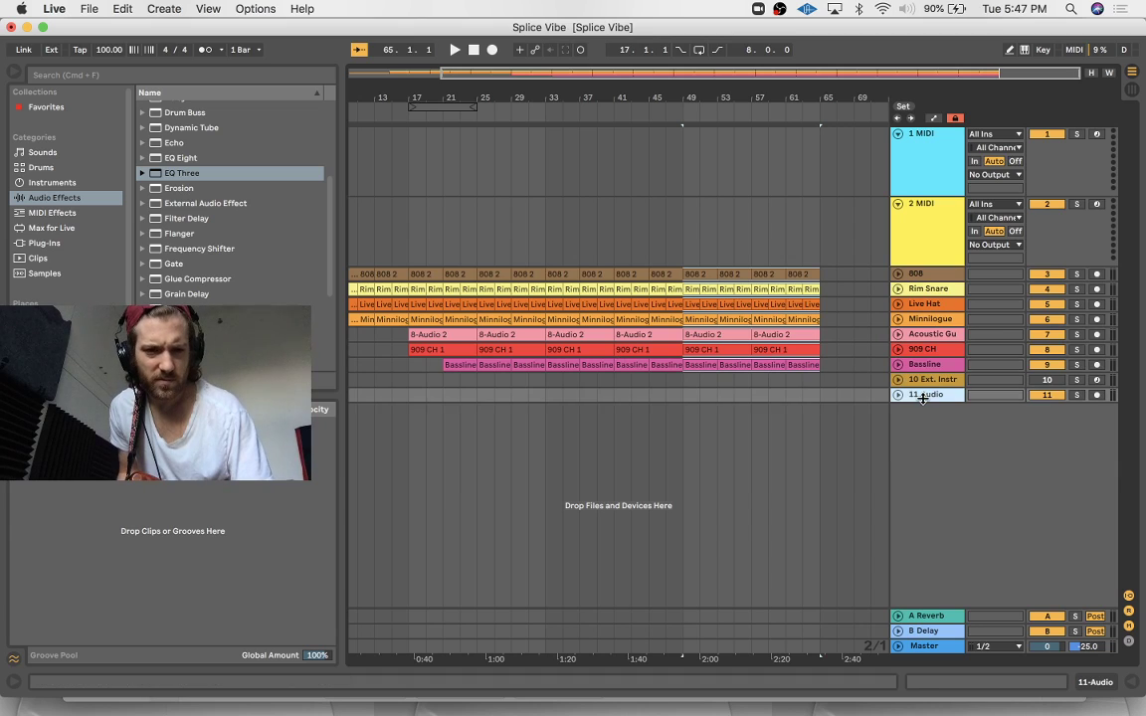
left_click(896, 395)
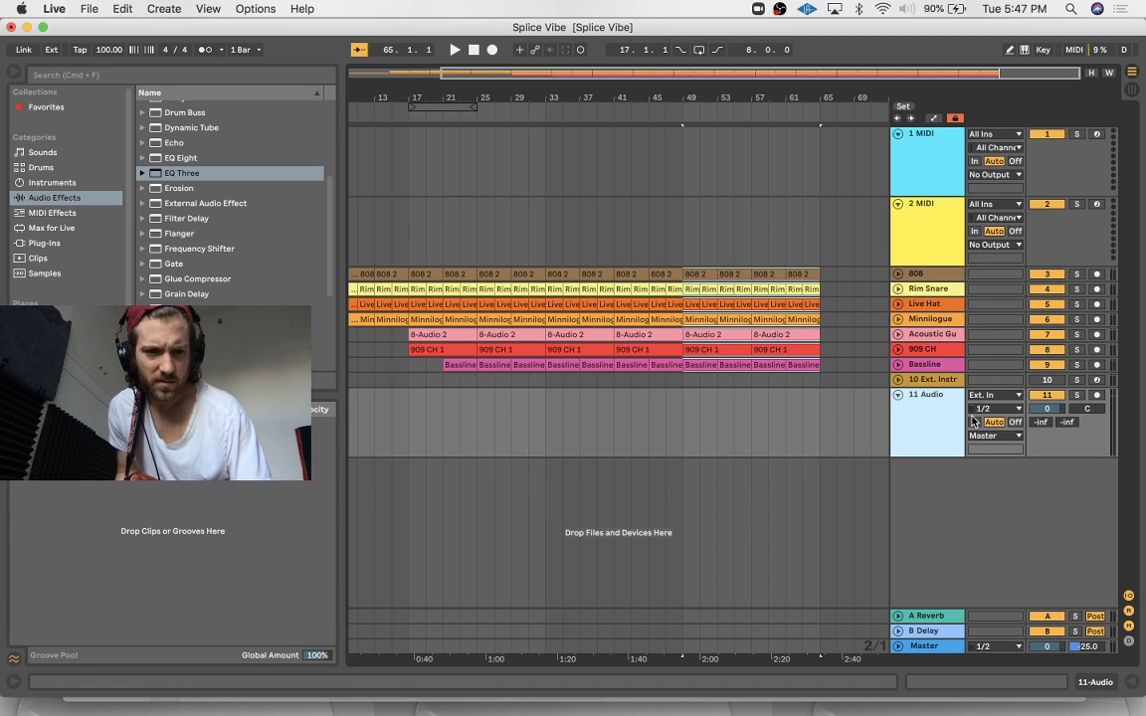
key("Delete")
Insert a new audio track below Bassline, set its external input channel to 5 and arm it for recording
left_click(920, 365)
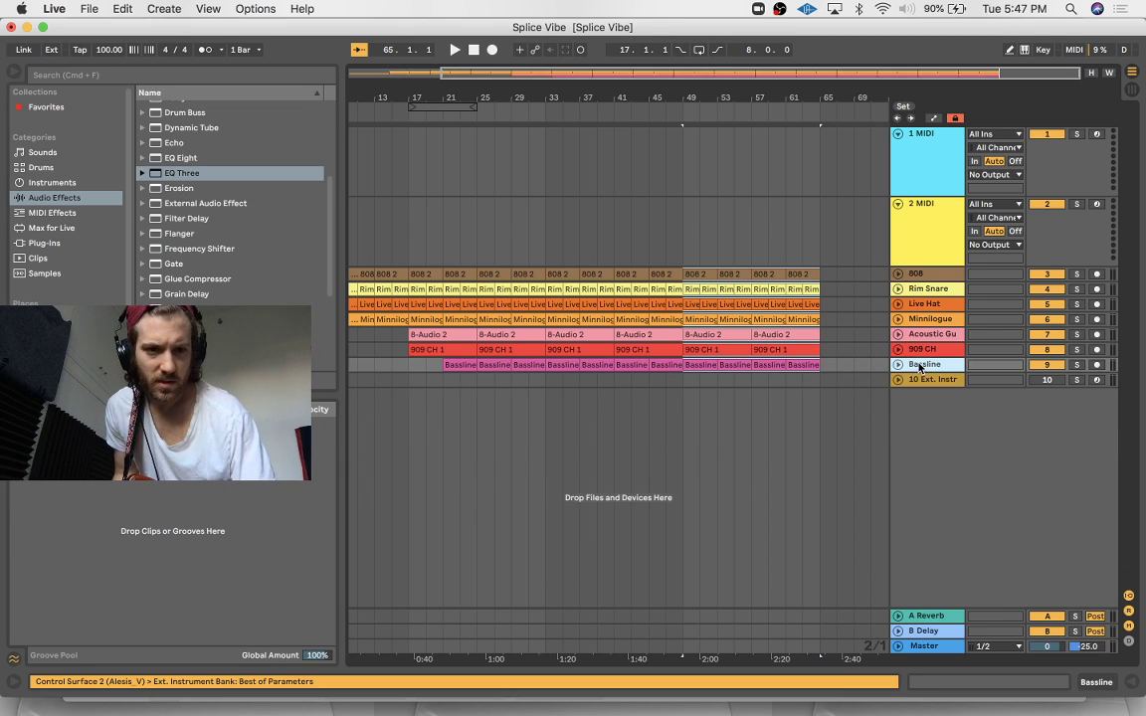
key("super+t")
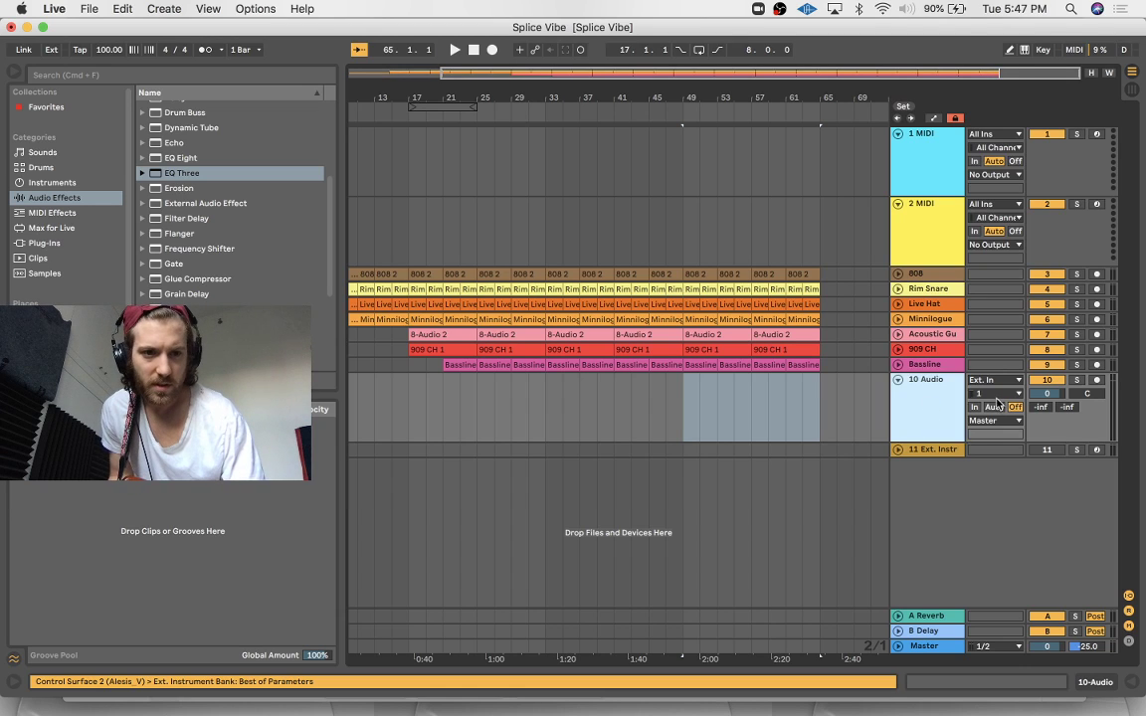
left_click(995, 395)
left_click(992, 255)
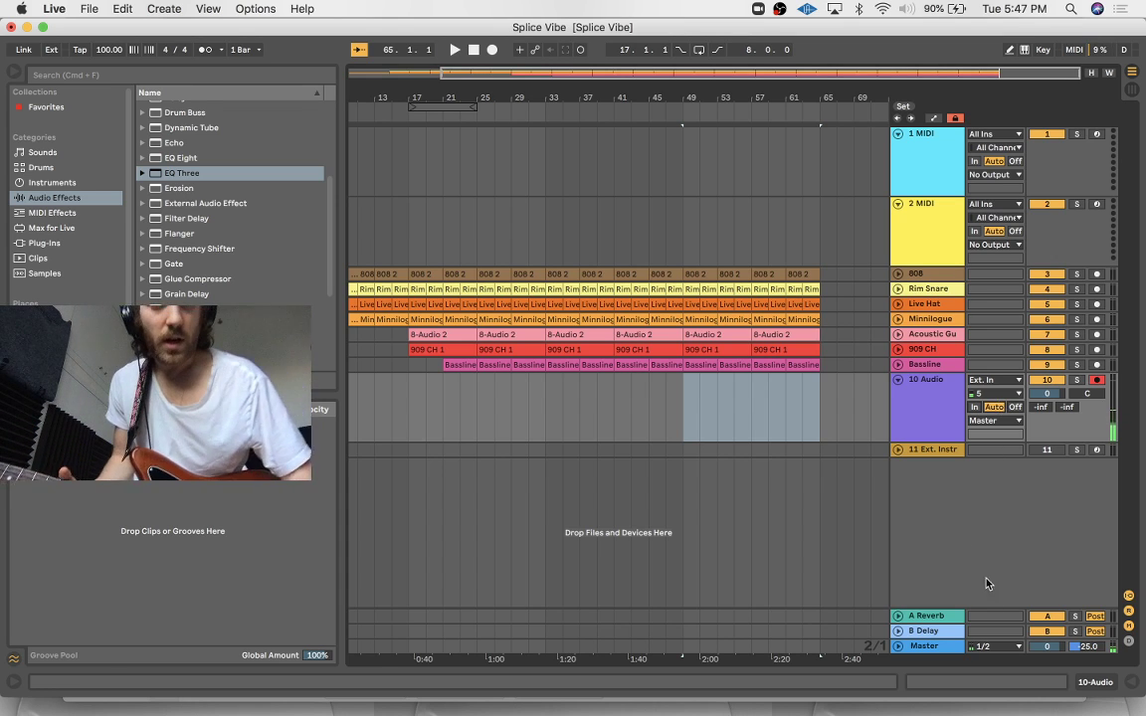
Rename the armed audio track Guitar Improbv and record a guitar take on it from bar 1 to bar 58
left_click(913, 404)
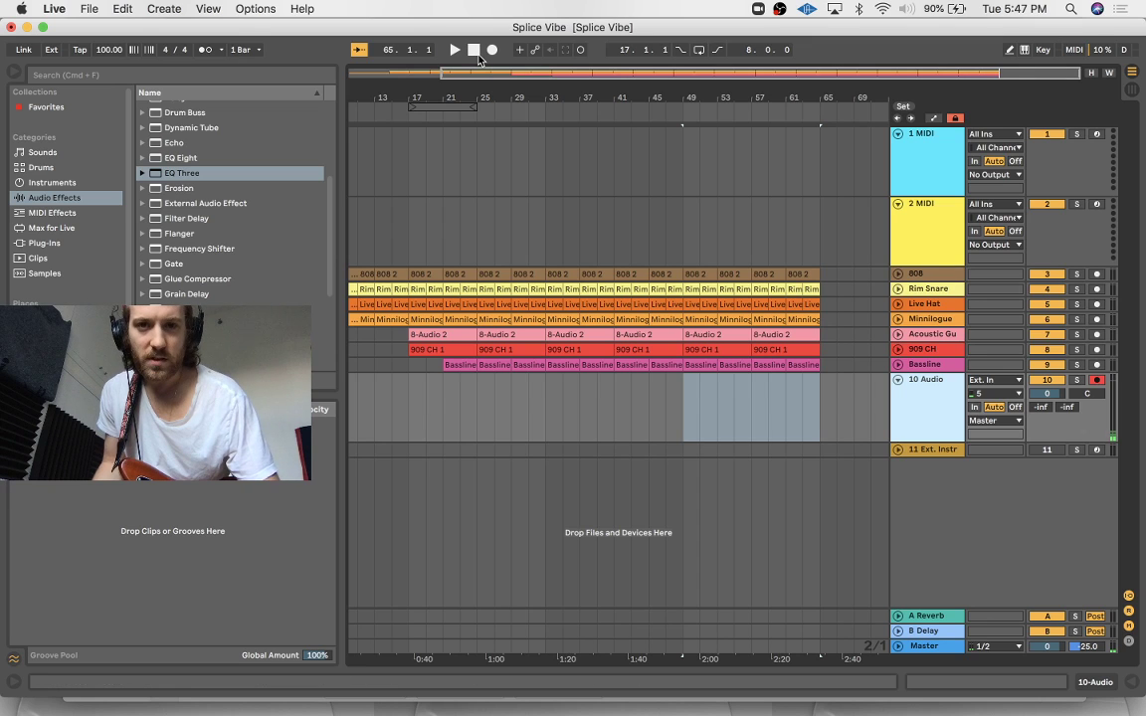
left_click(474, 49)
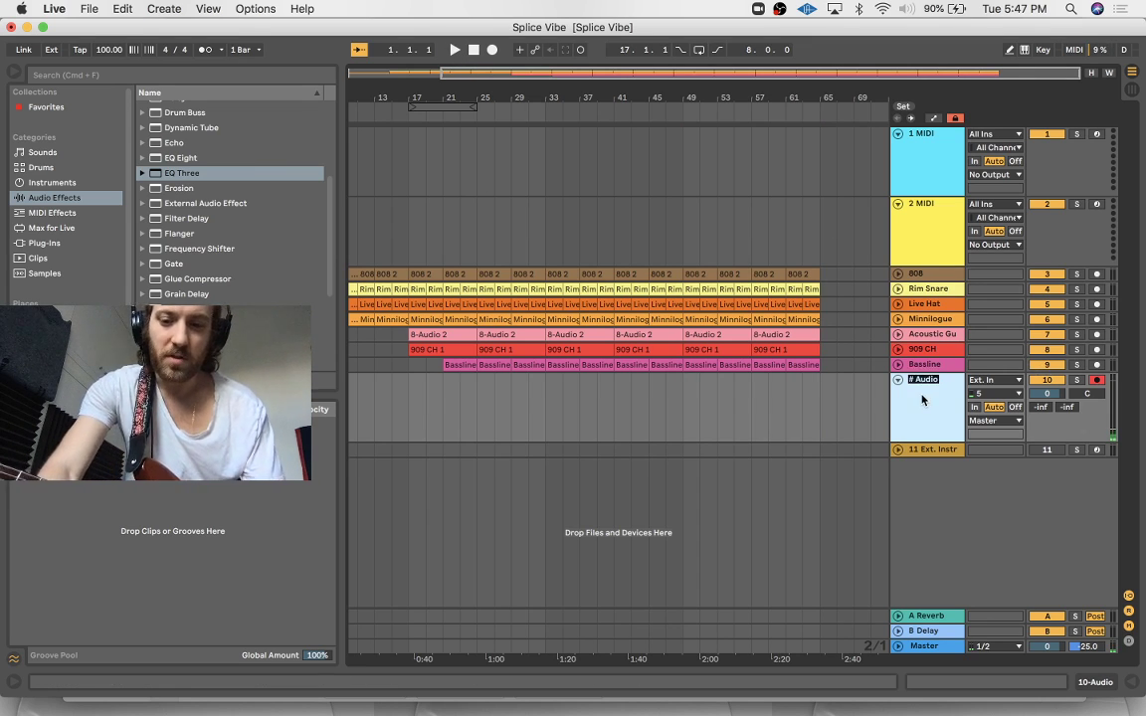
type("Guitar")
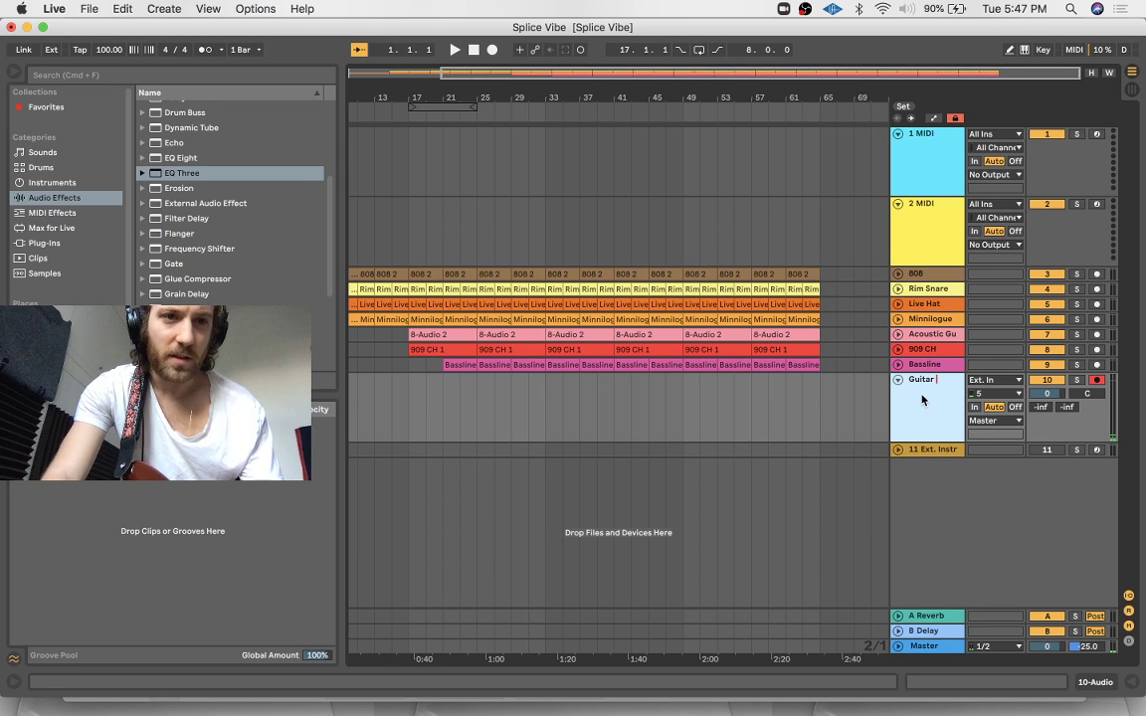
type(" Improbv")
key("Return")
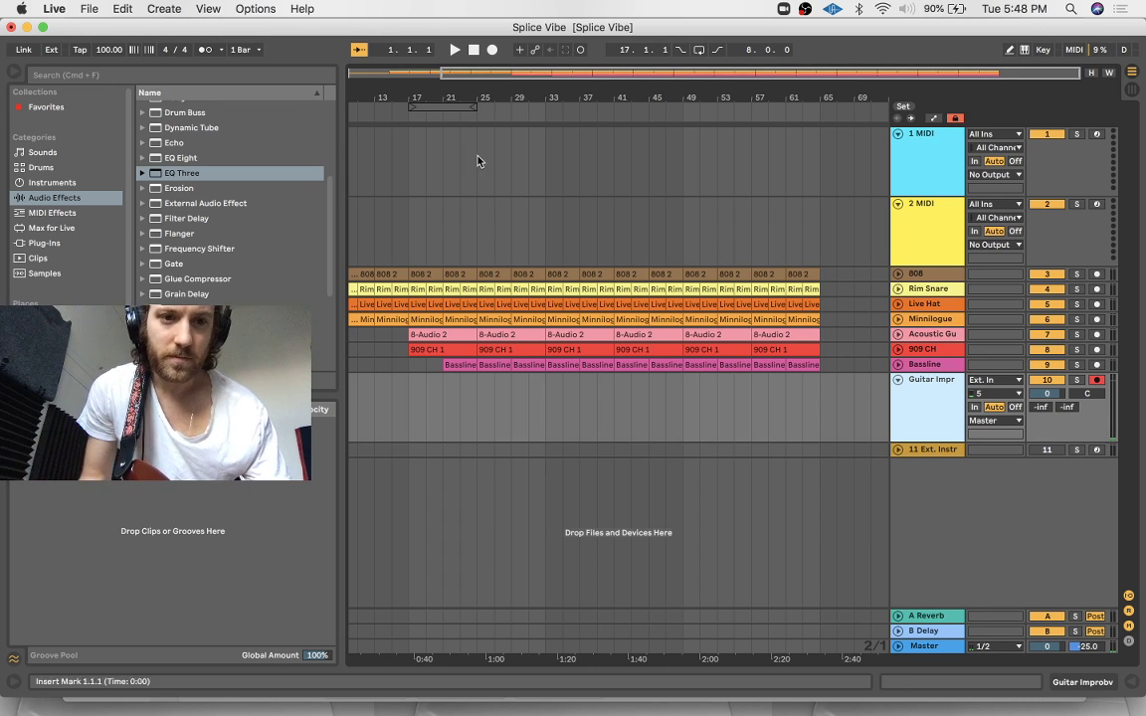
left_click(492, 50)
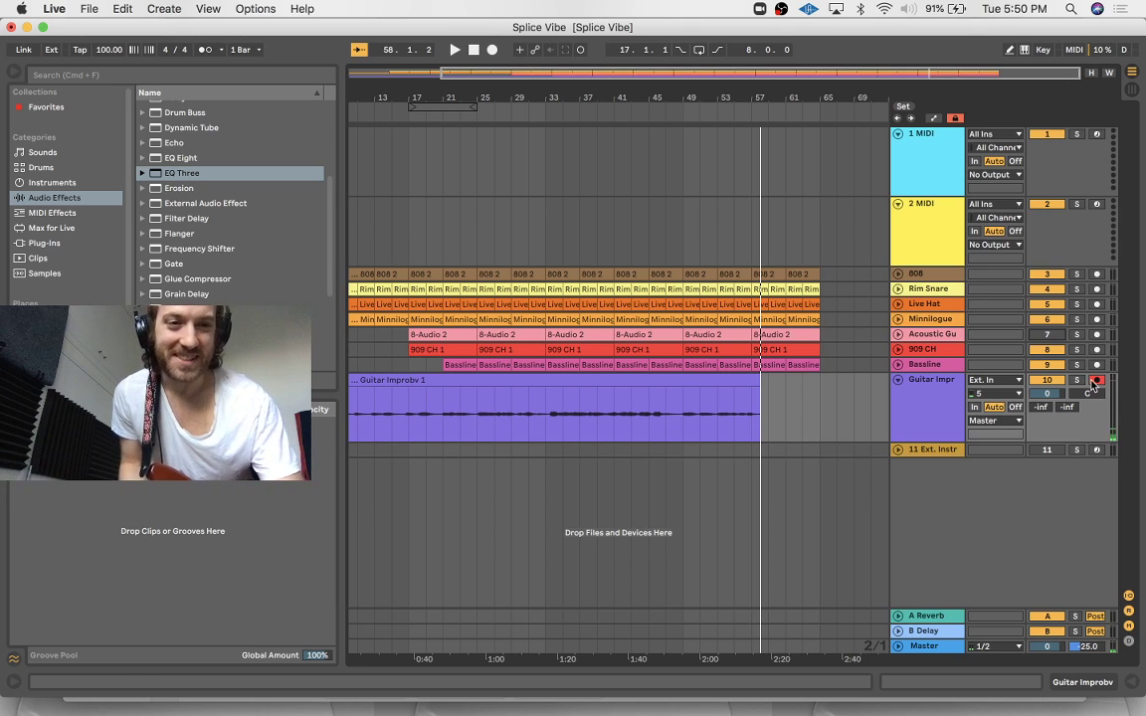
left_click(473, 50)
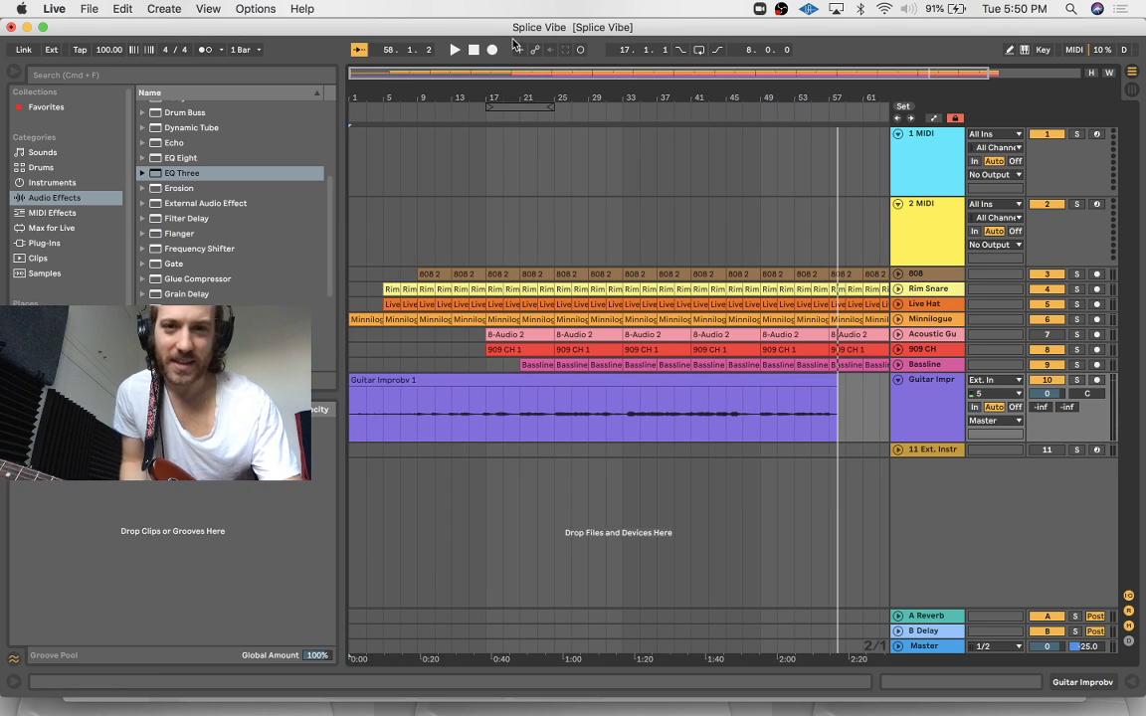
During playback from bar 1, set Guitar Improbv's reverb send to -2.2 dB and Rim Snare's volume to -10.6 dB
left_click(455, 50)
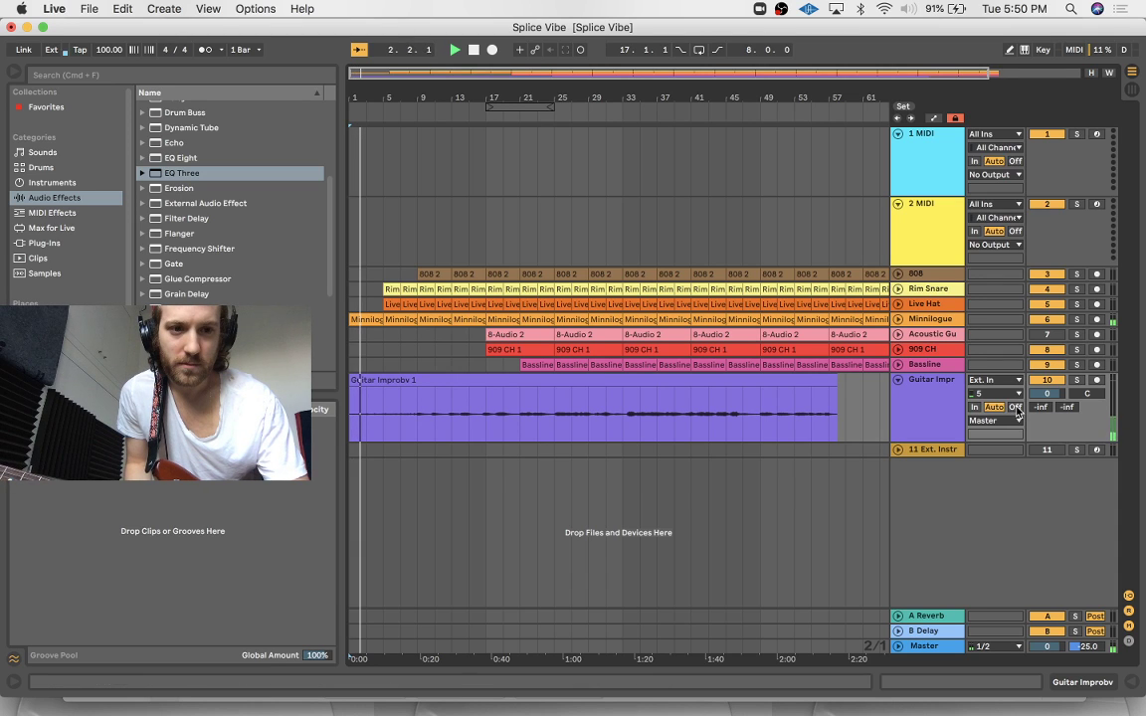
left_click_drag(1037, 410, 1037, 375)
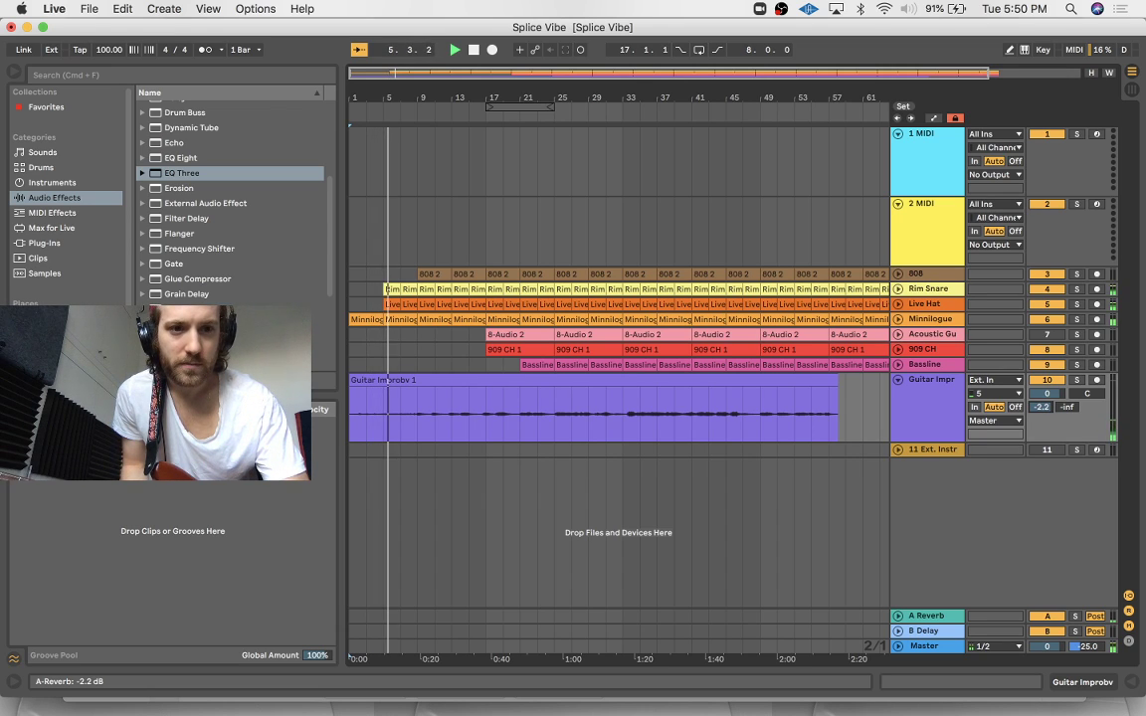
left_click(899, 290)
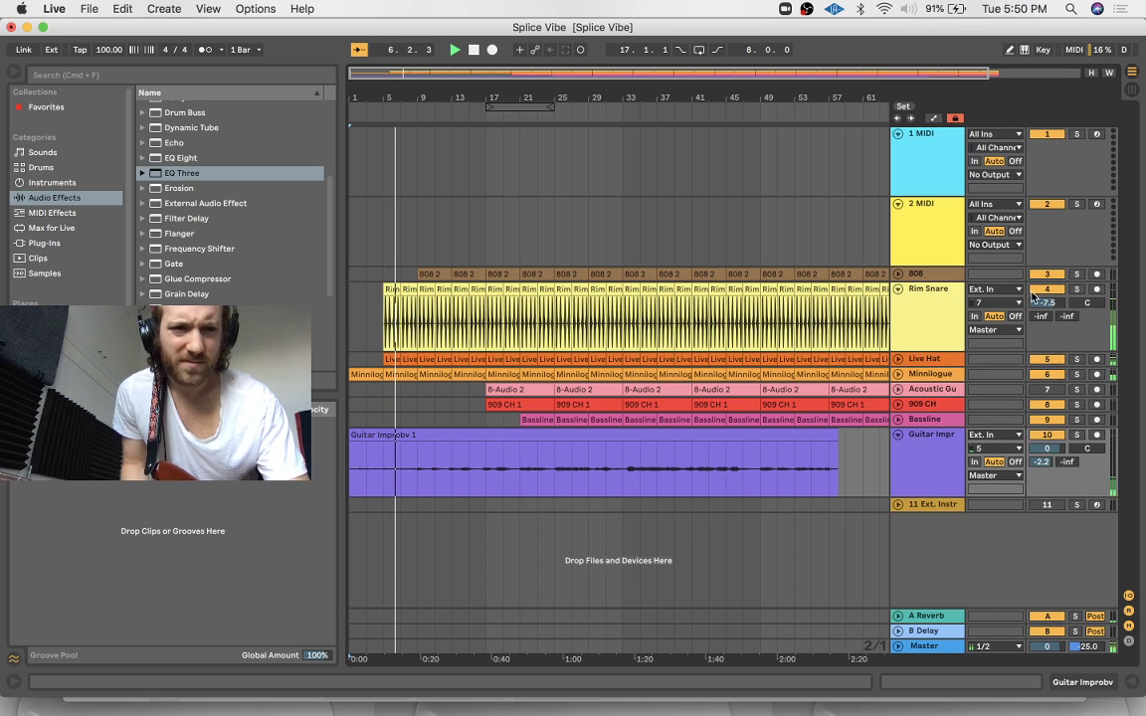
left_click_drag(1034, 296, 1035, 308)
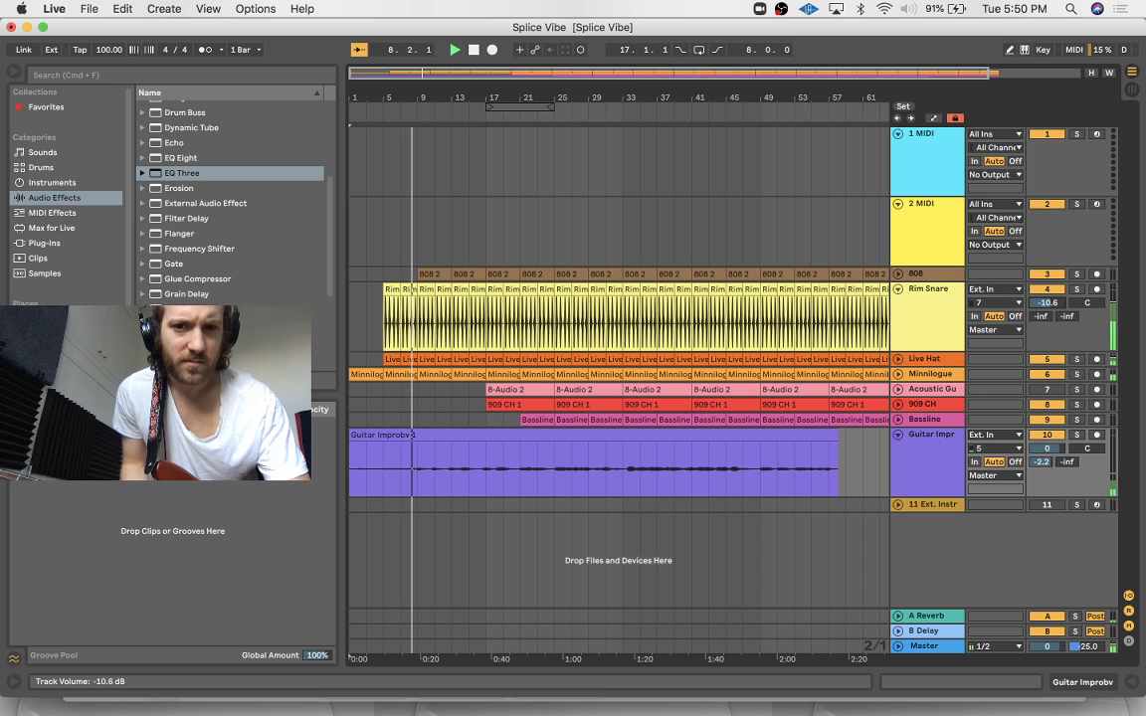
left_click(898, 289)
left_click(933, 423)
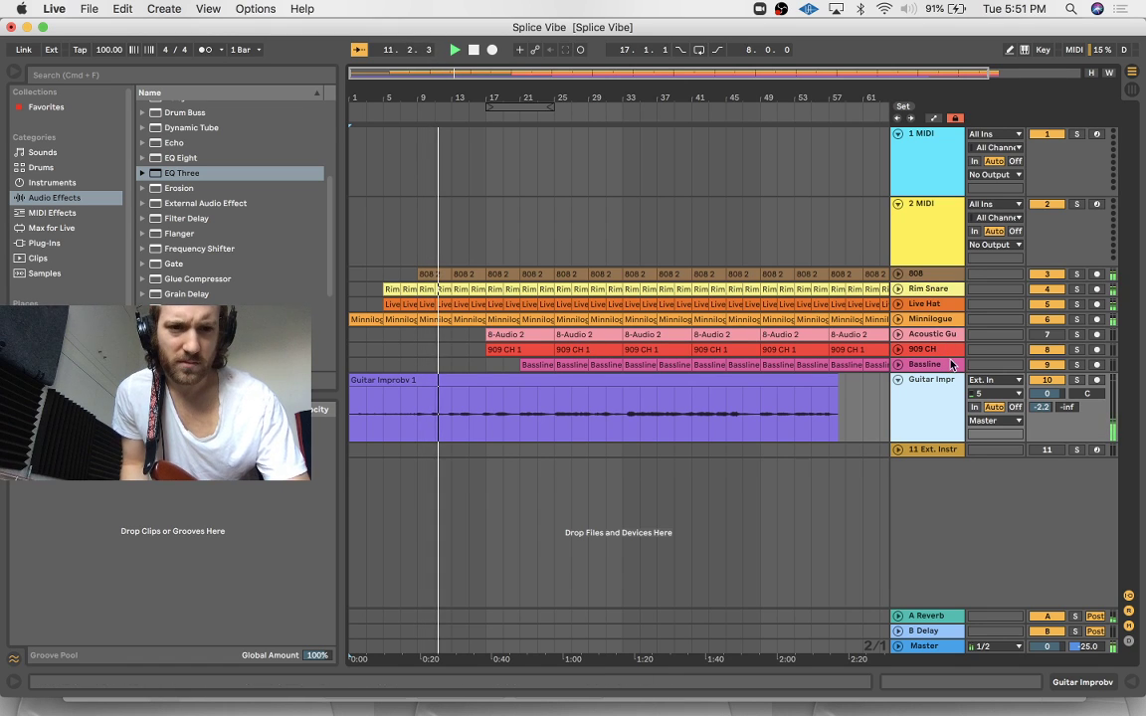
Delete the Acoustic Guitar clip in bars 17 to 25 and the Bassline clip in bars 21 to 25, and unmute Acoustic Guitar
left_click(939, 336)
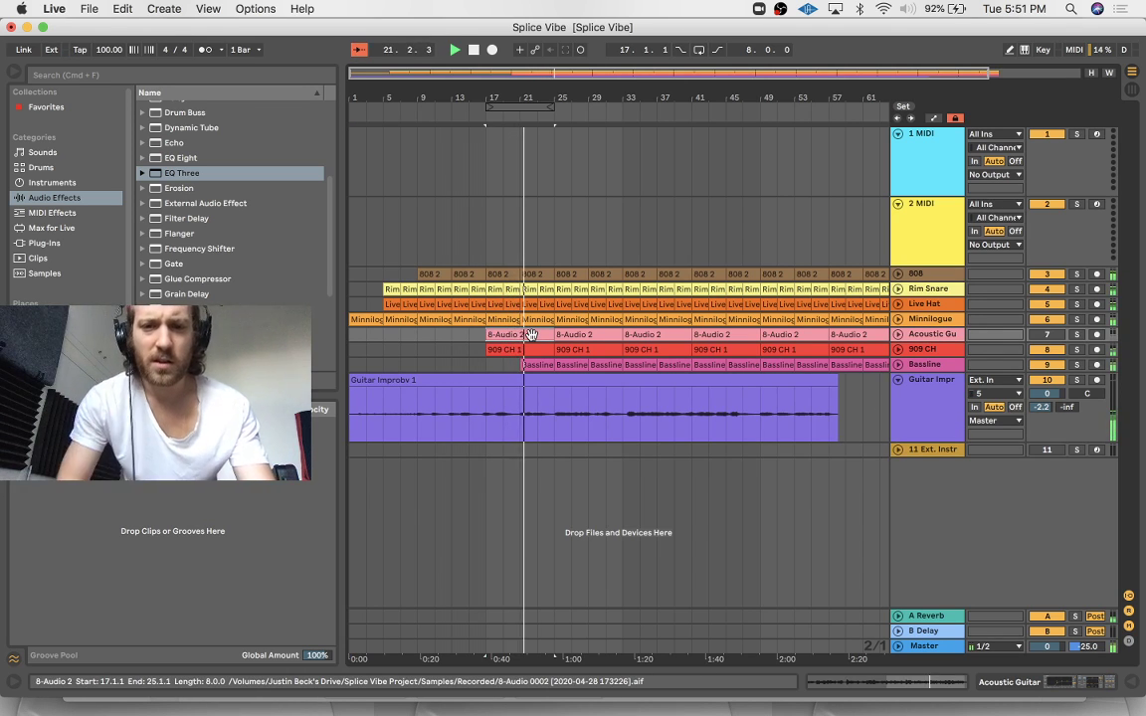
left_click(532, 335)
key("Delete")
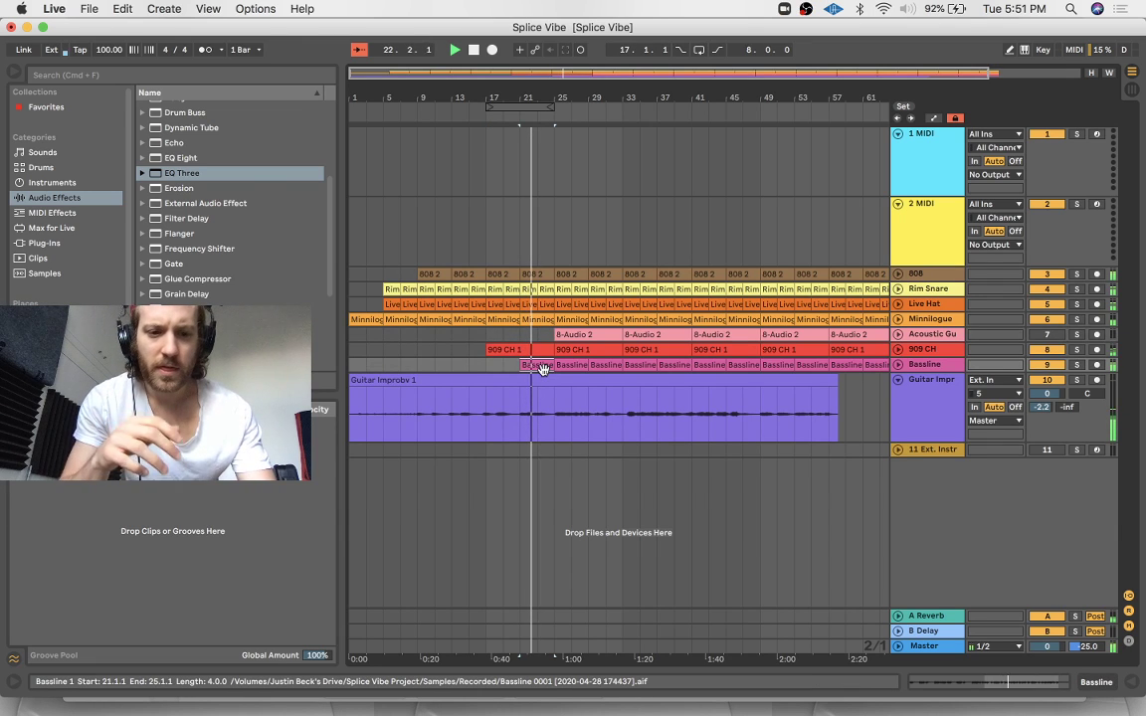
left_click(542, 368)
key("Delete")
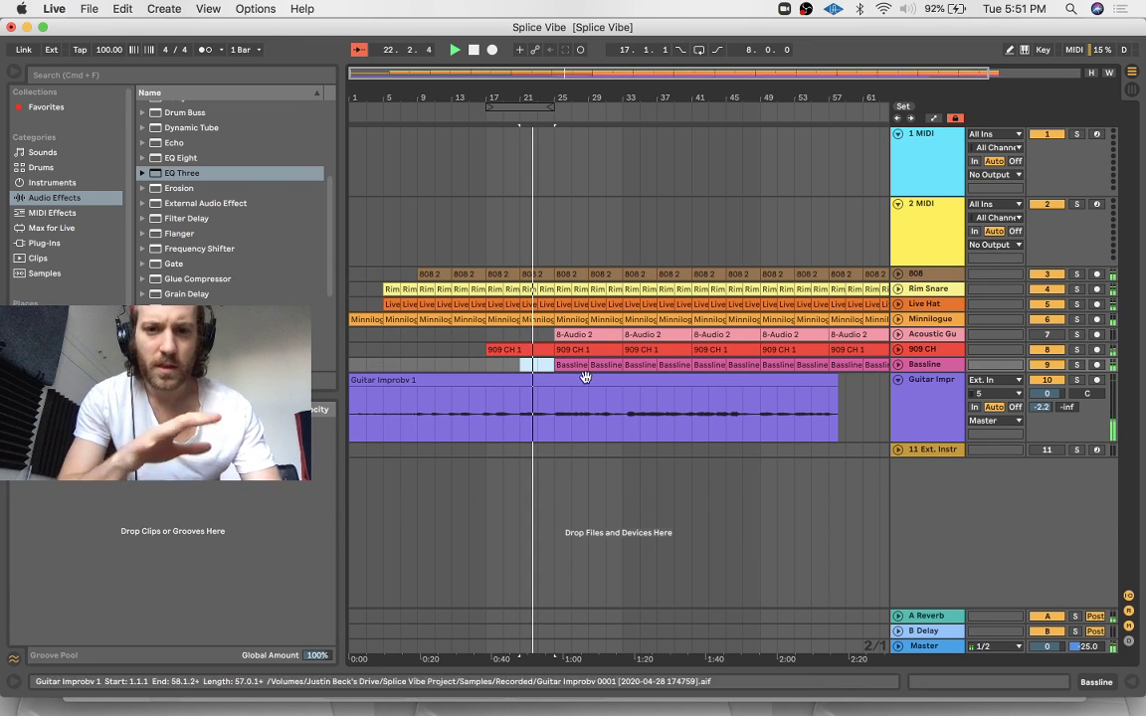
left_click(1045, 336)
Split the Guitar Improbv clip at bar 25 and move its second part to start at bar 49
left_click(558, 429)
key("super+e")
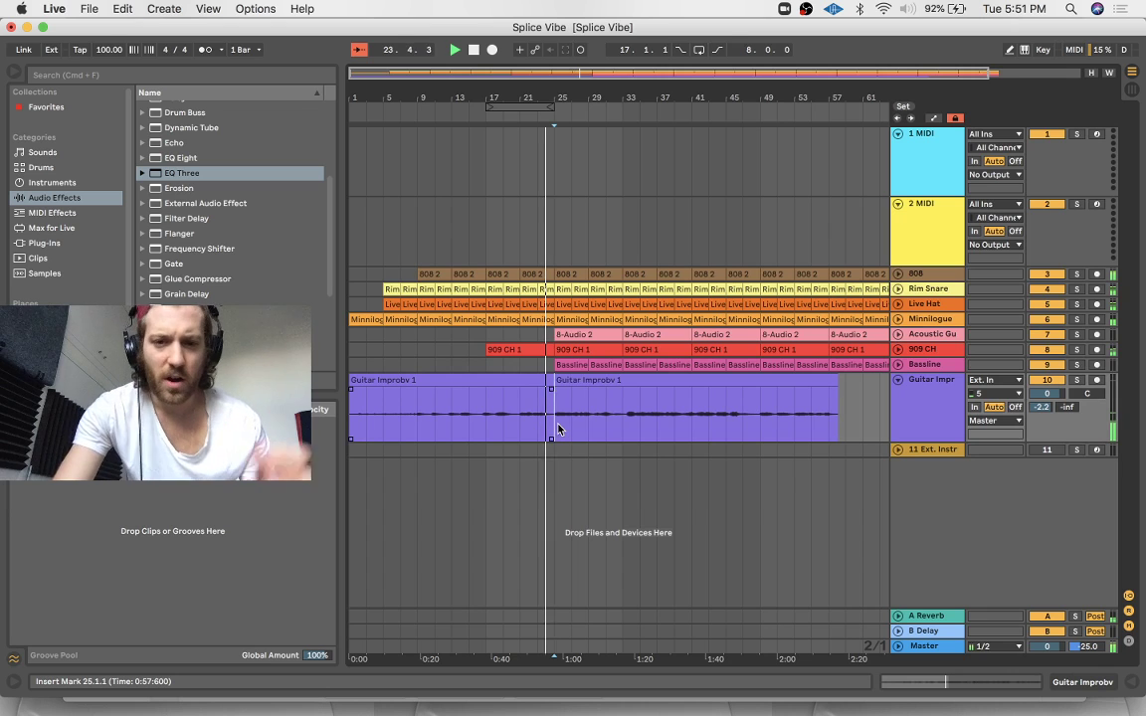
left_click_drag(596, 382, 808, 382)
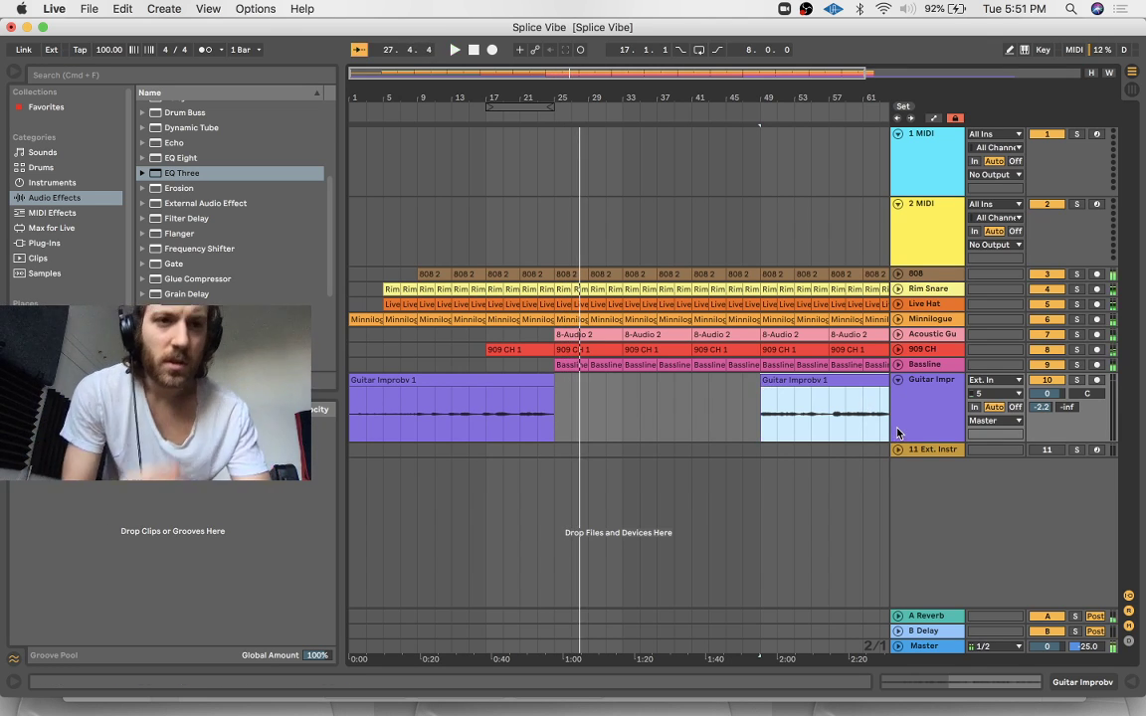
Insert a new audio track below Guitar Improbv and load the Analog instrument on a new track after the last one
left_click(904, 417)
key("super+t")
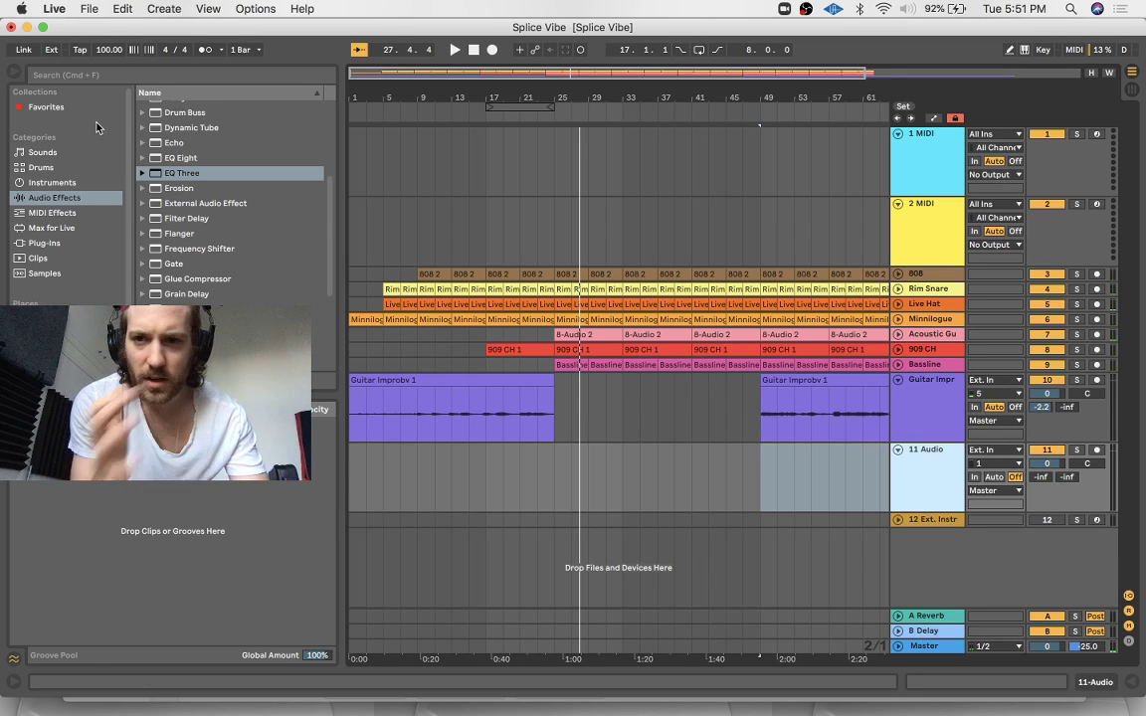
left_click(48, 182)
left_click(179, 107)
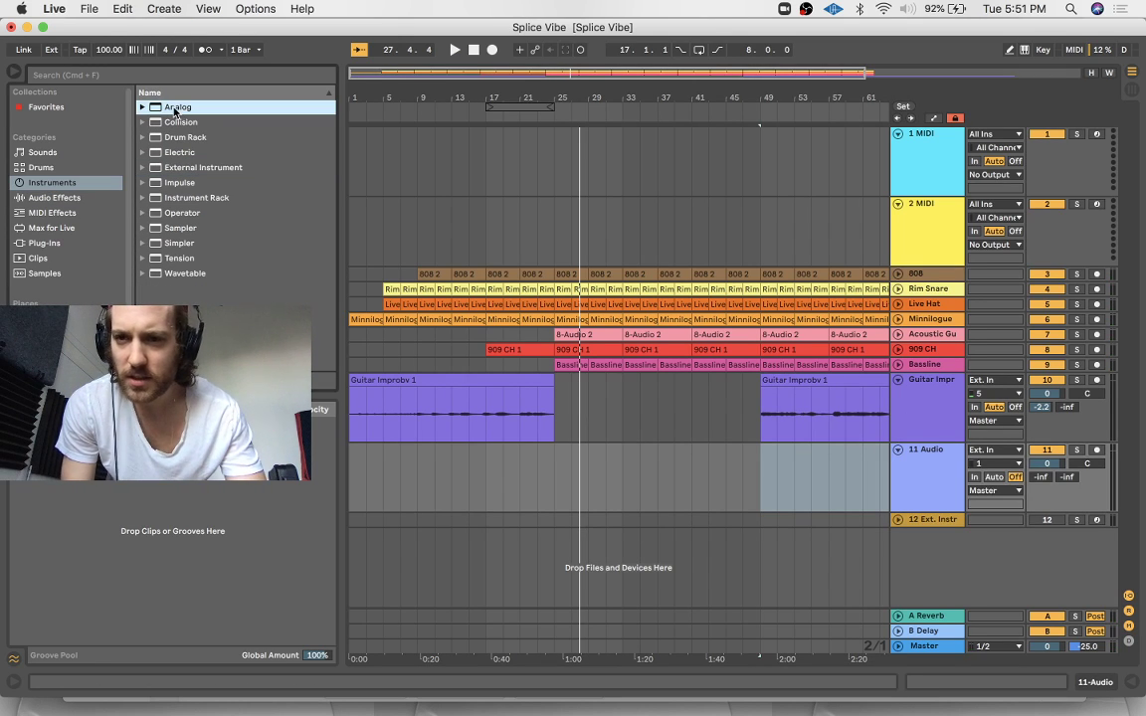
left_click_drag(913, 551, 913, 553)
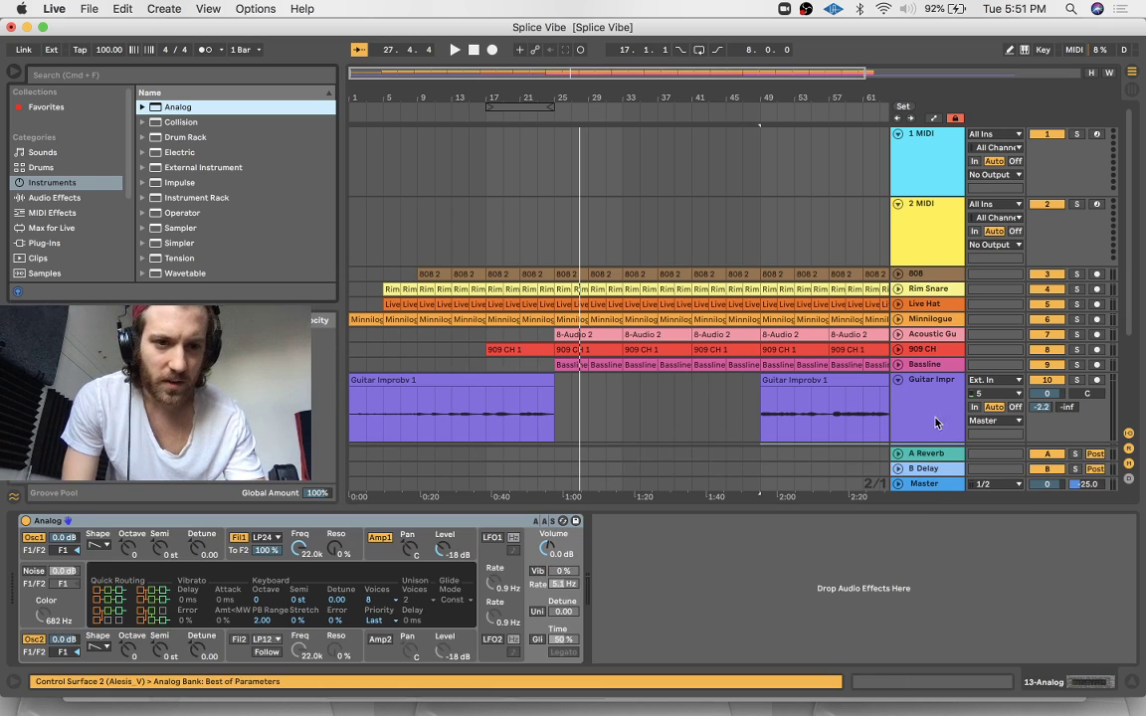
Bring the MIDI clip from the 12 Ext. Instrument session slot into the arrangement and place it at bar 25 on the Analog track
key("Tab")
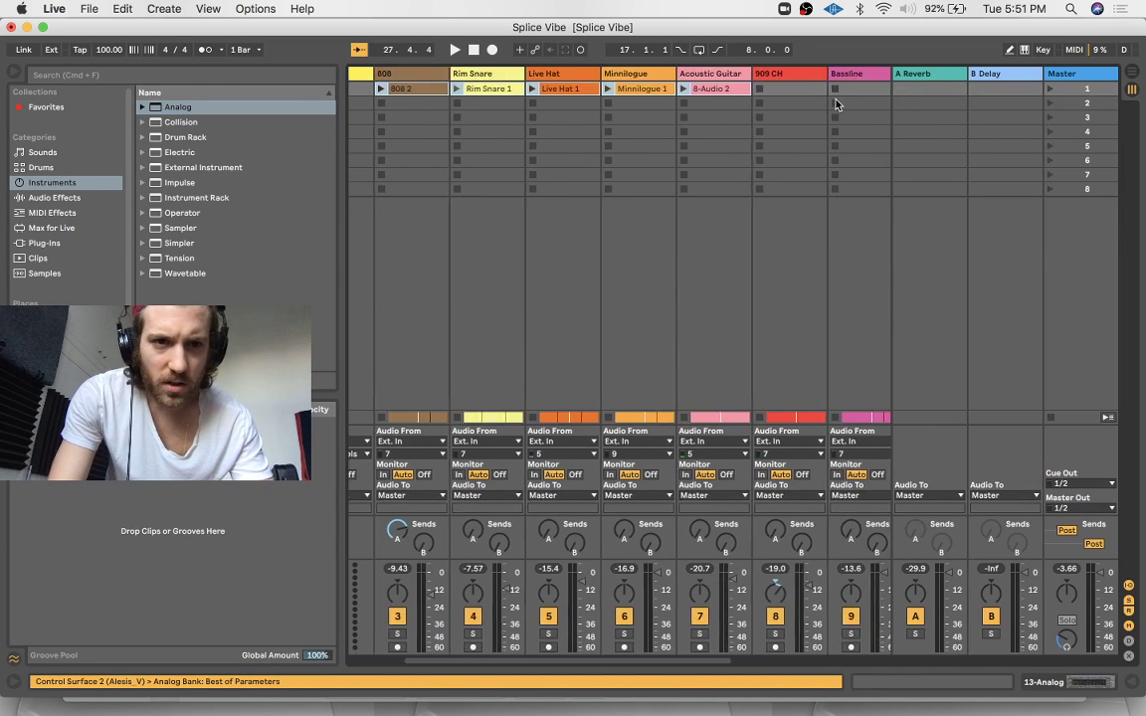
left_click(835, 89)
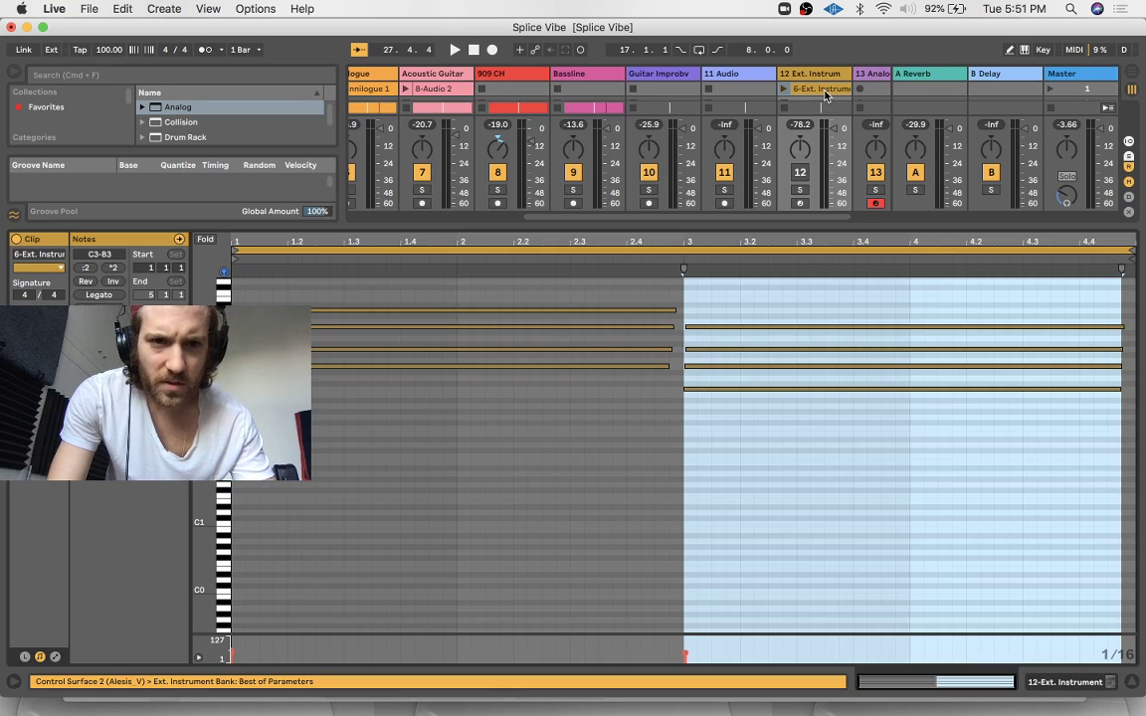
key("Tab")
left_click_drag(828, 171, 820, 224)
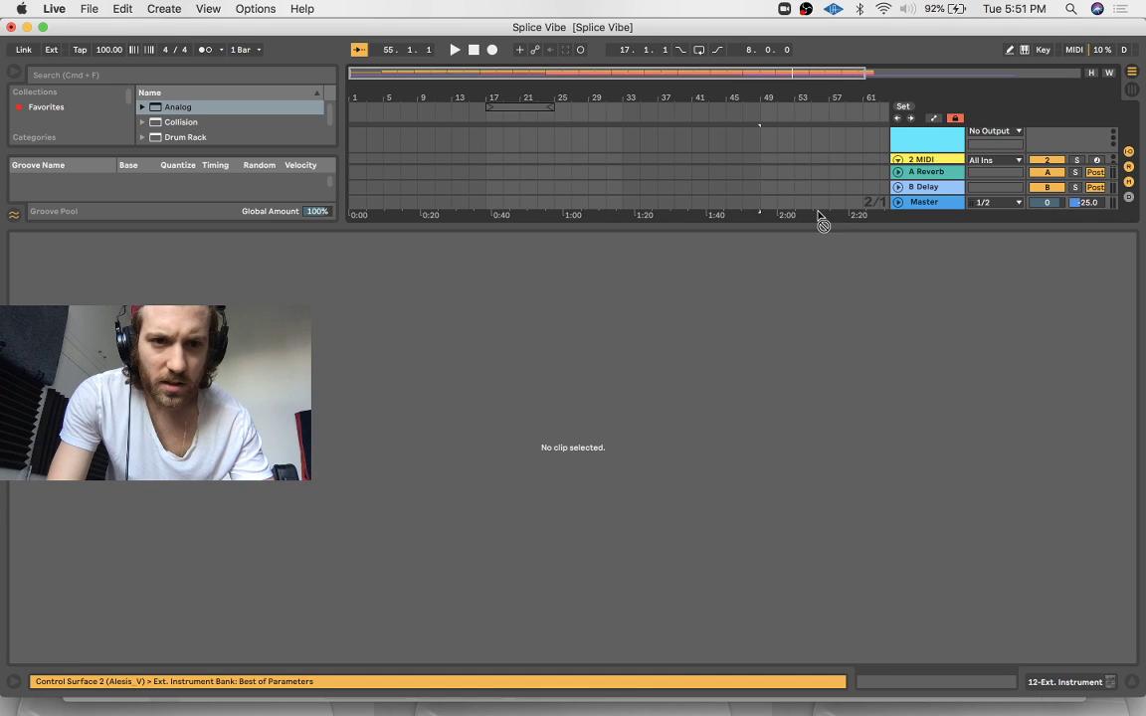
mouse_move(822, 169)
left_mouse_down()
mouse_move(837, 158)
mouse_move(831, 147)
left_mouse_up()
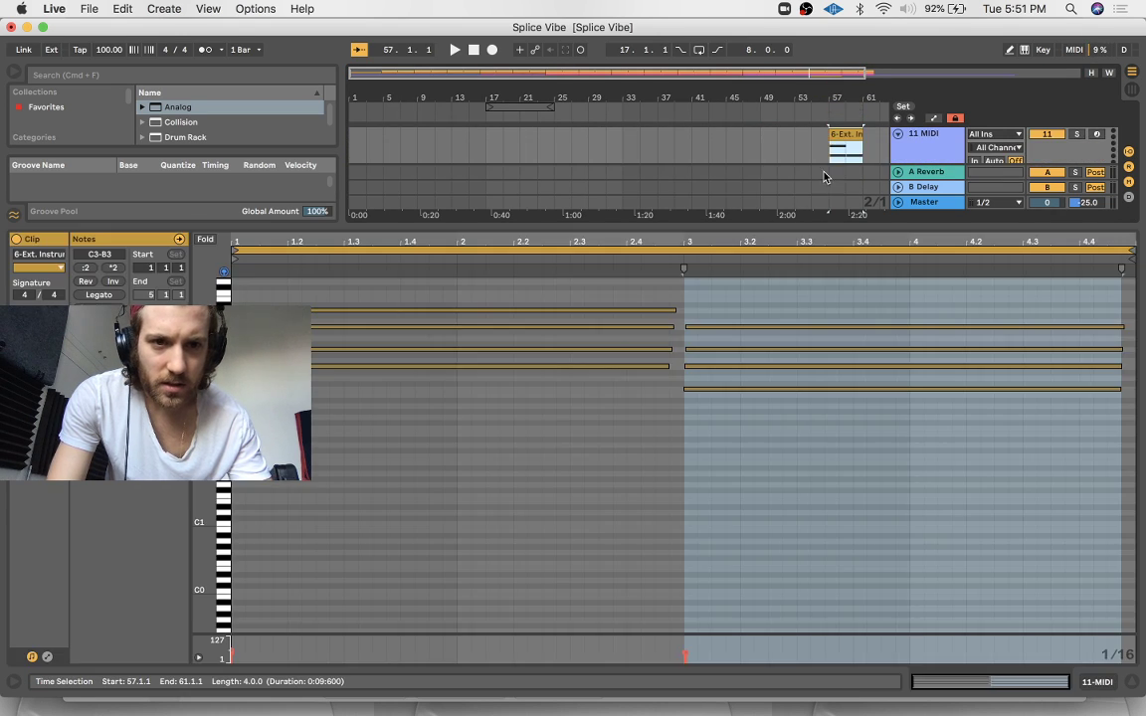
key("super+alt+l")
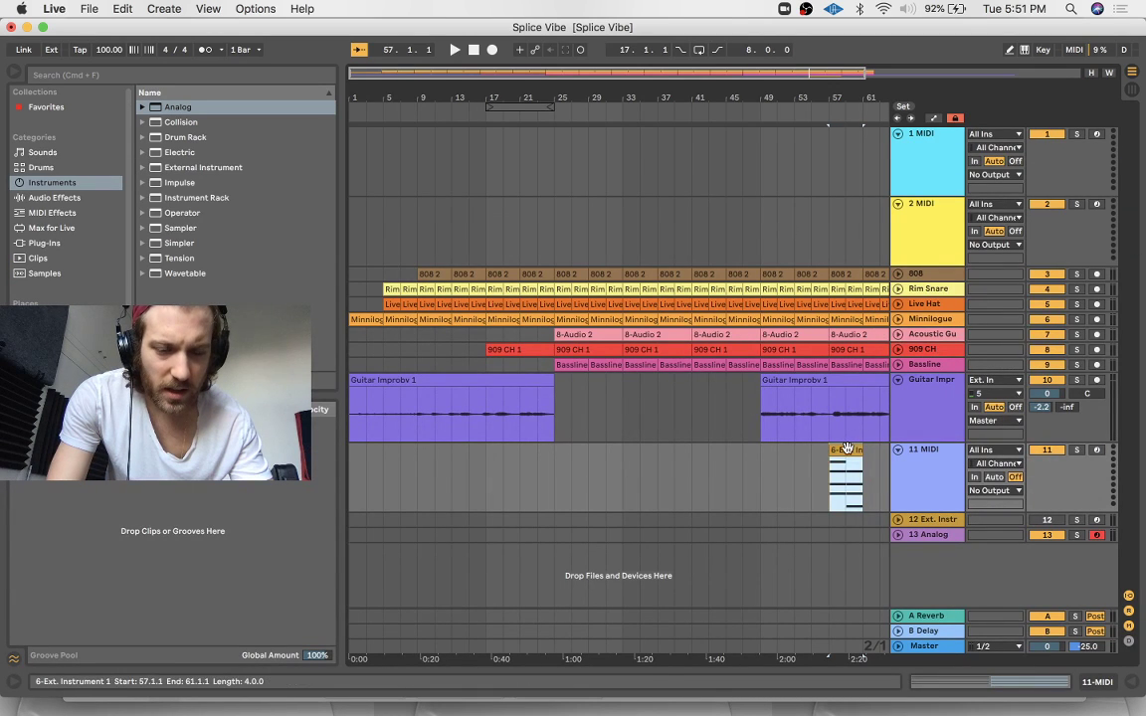
left_click_drag(847, 449, 575, 542)
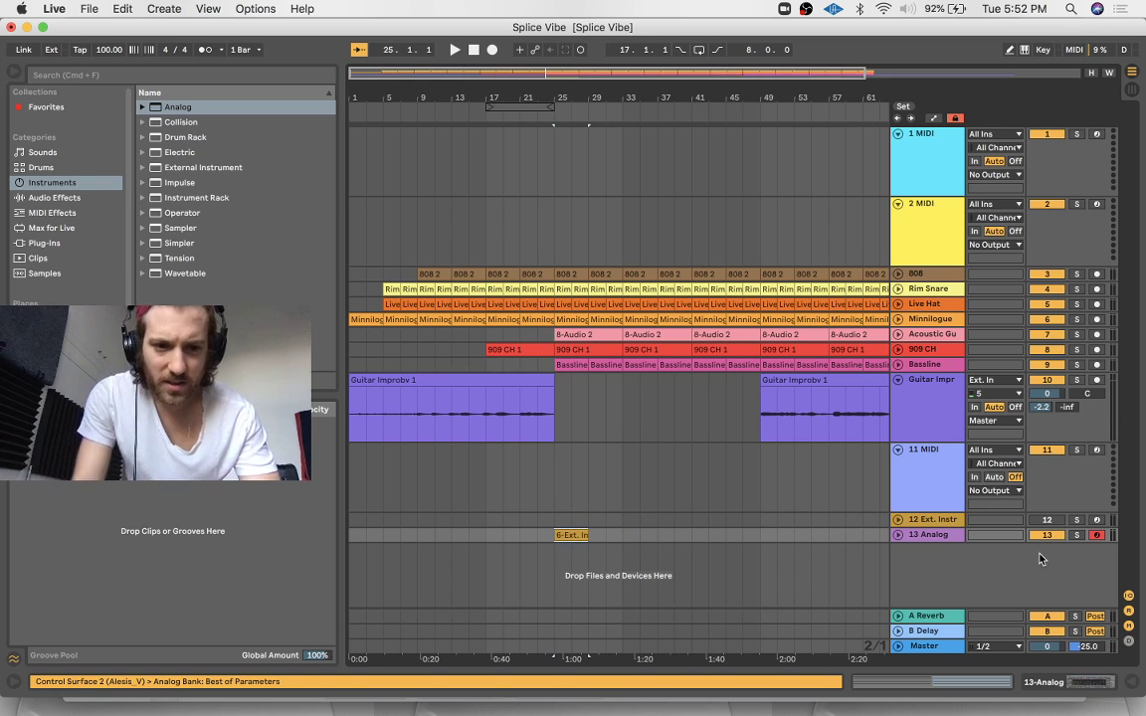
Unfold and solo the Analog track, and audition its MIDI clip from bar 25
left_click(898, 535)
scroll(810, 483, "down", 1)
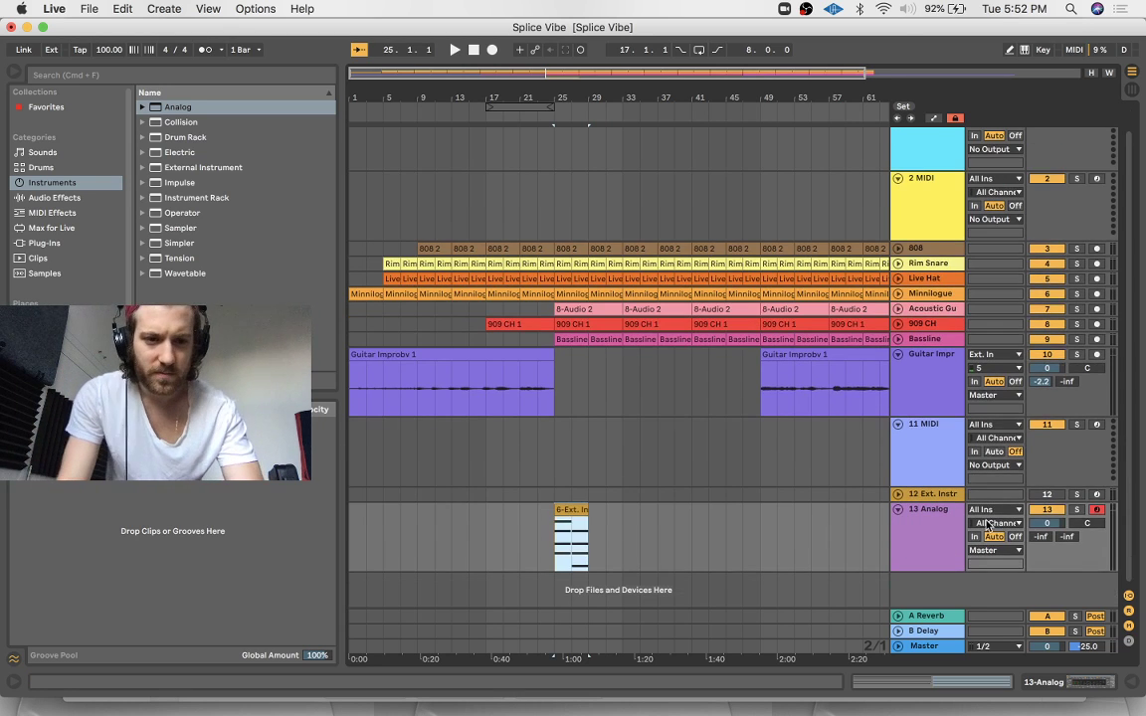
left_click(570, 530)
key("space")
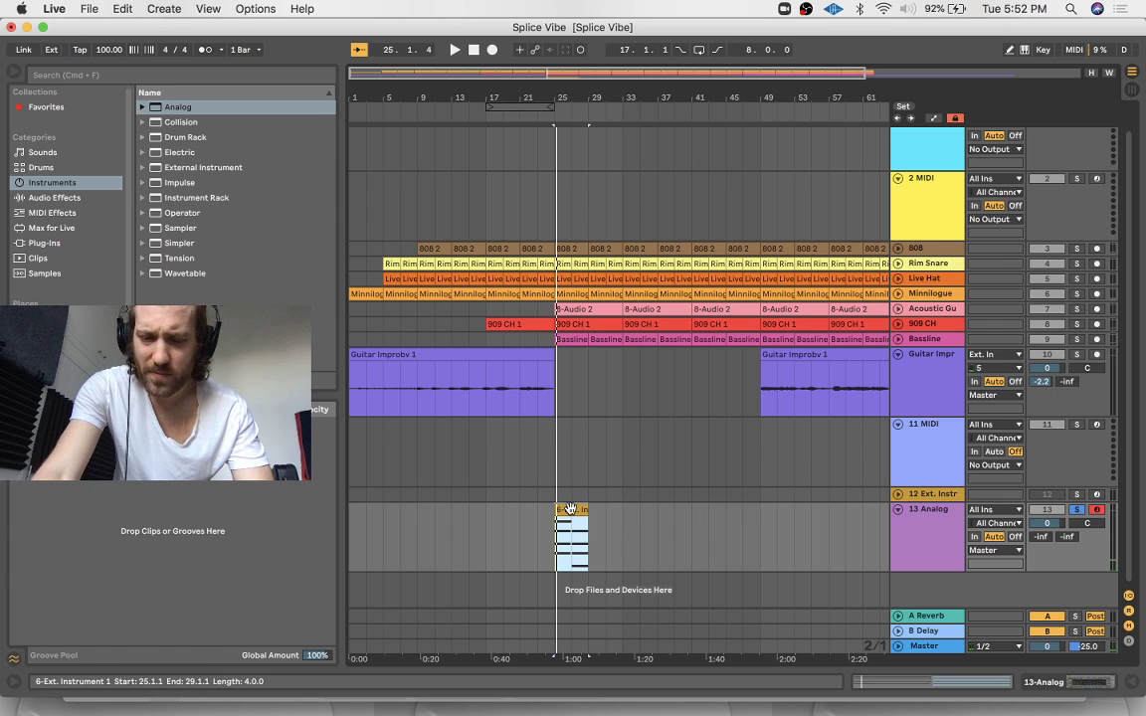
In Analog, set filter 1 to 3.2k frequency, 18% resonance and 0.33 envelope, and detune oscillator 1 to 0.05 and oscillator 2 to -0.11
key("shift+Tab")
left_click_drag(302, 555, 301, 587)
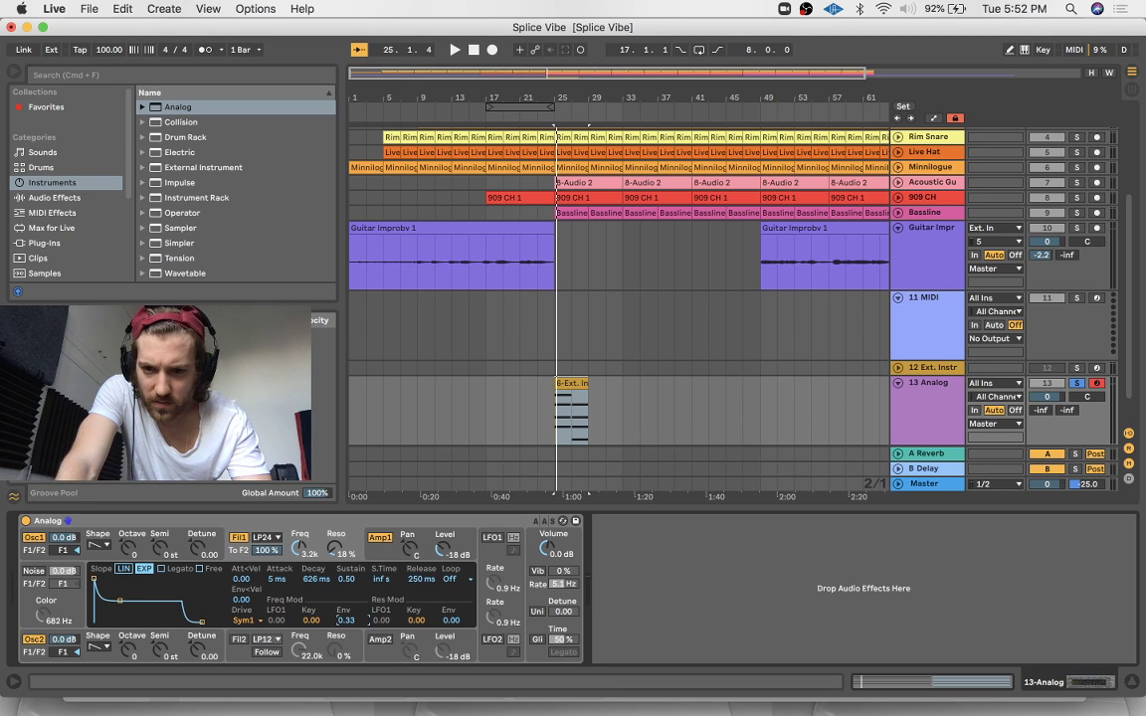
left_click(195, 548)
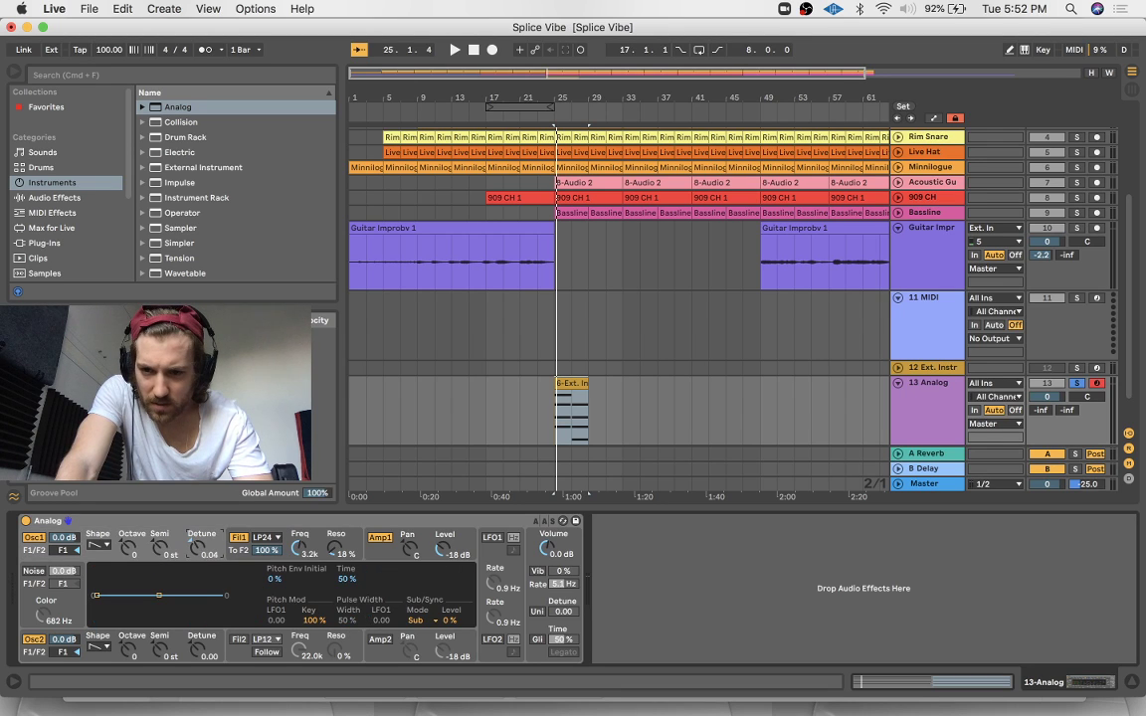
left_click_drag(208, 639, 208, 642)
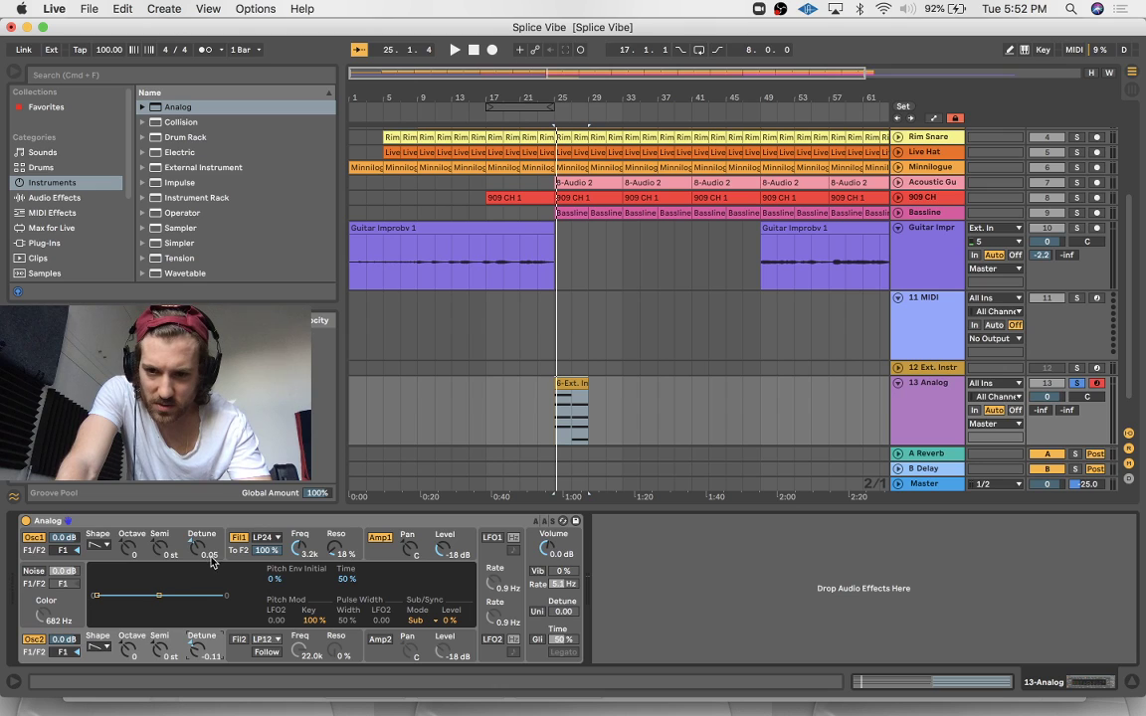
Set Analog's oscillator 1 detune to 0.09, filter 1 to 5.7k, 10% resonance and 0.00 envelope, and lower the track to -20.8 dB
left_click_drag(211, 563, 211, 559)
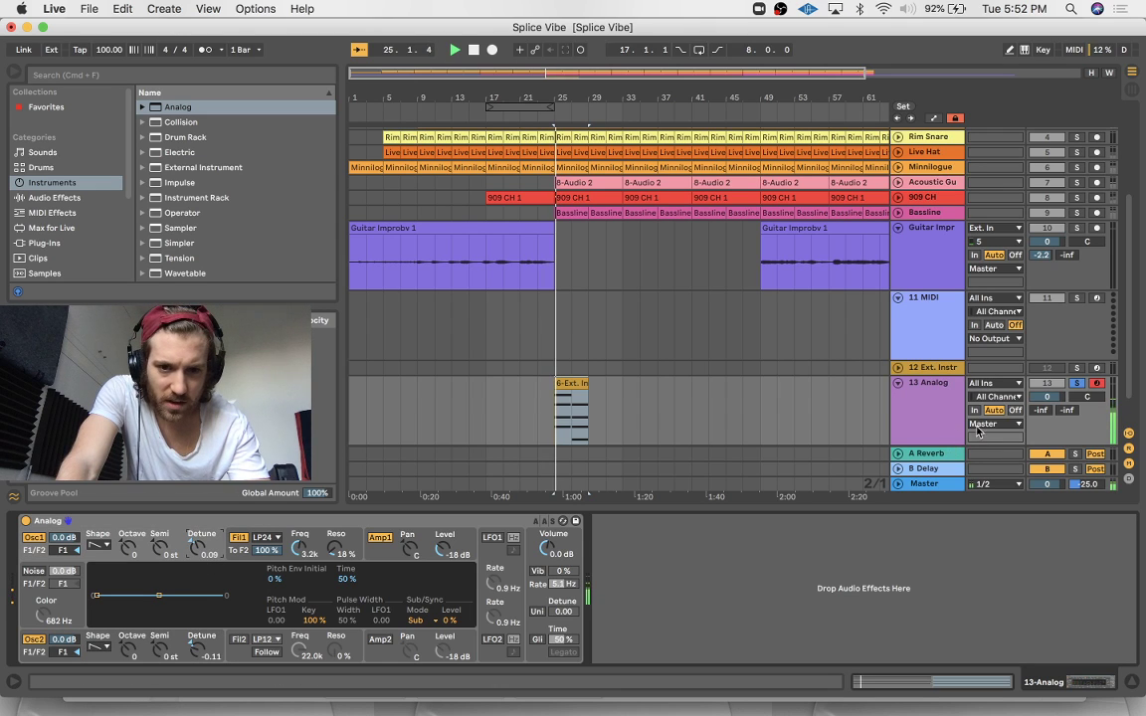
key("space")
left_click(295, 553)
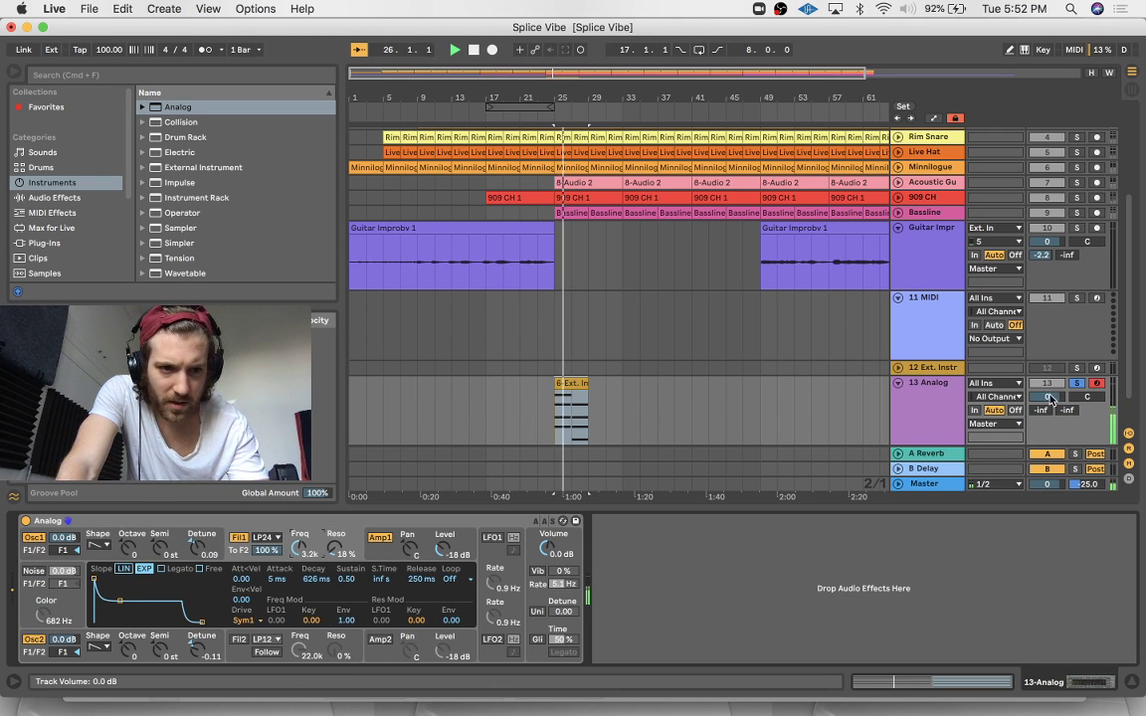
left_click_drag(1051, 400, 1052, 410)
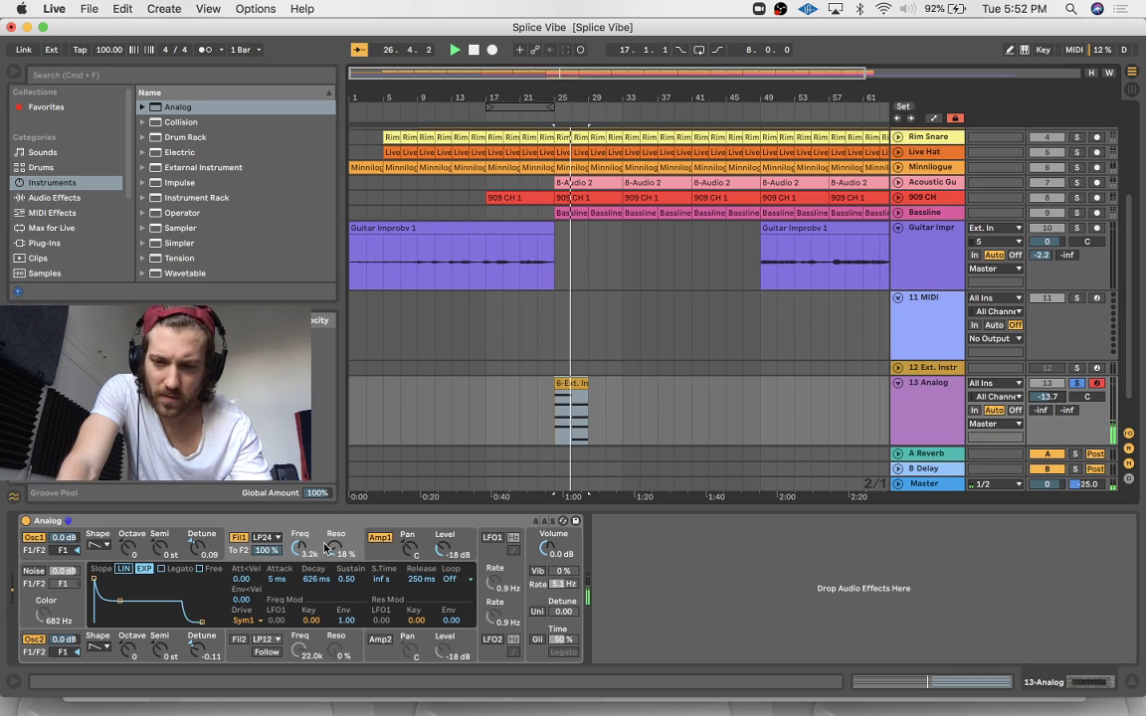
left_click_drag(326, 547, 326, 554)
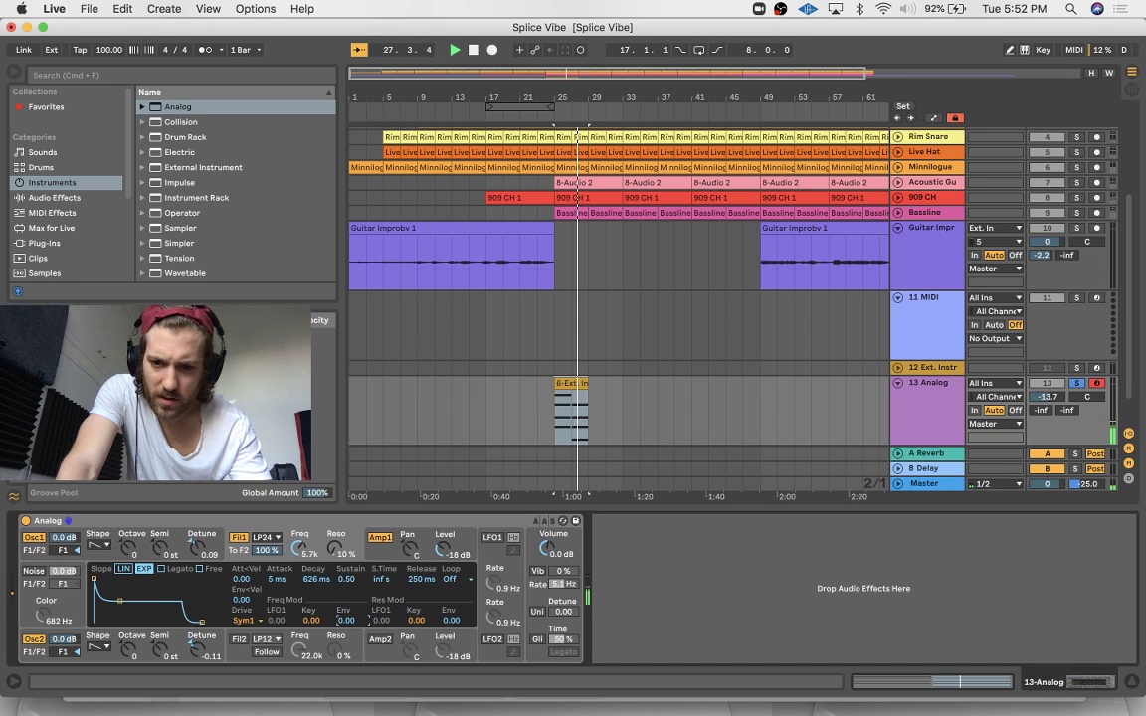
left_click_drag(1050, 399, 1050, 400)
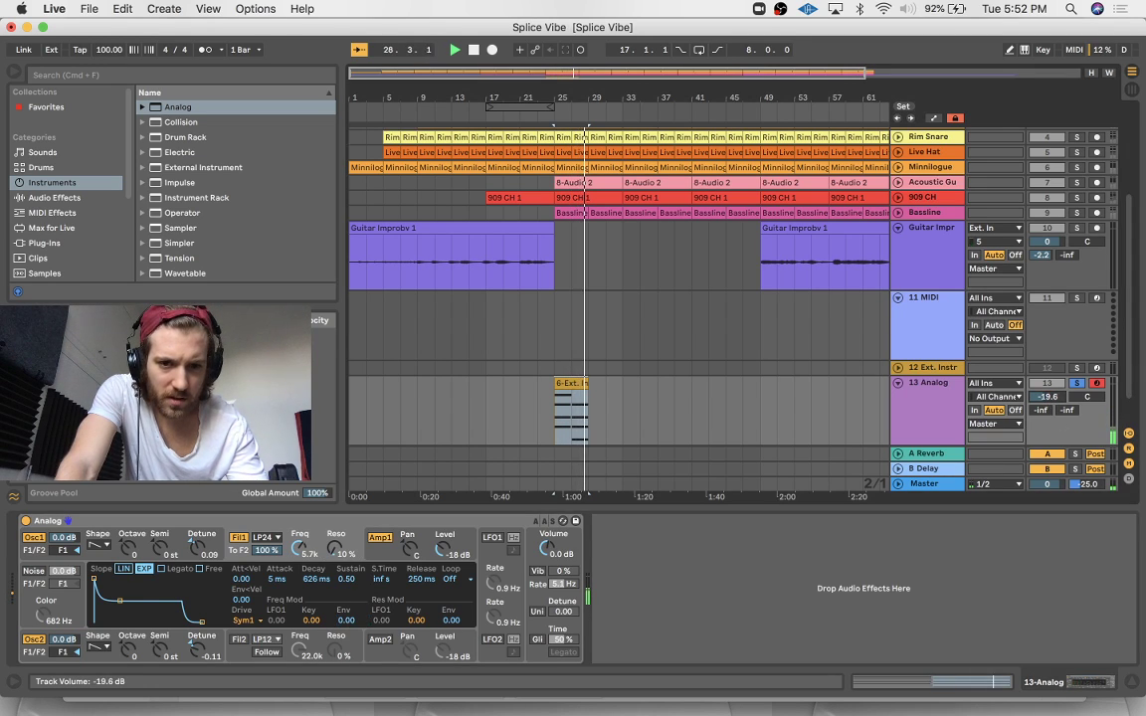
Loop the Analog track's MIDI clip at bar 25 and transpose all its notes up one octave to C4–D5
left_click(568, 386)
key("space")
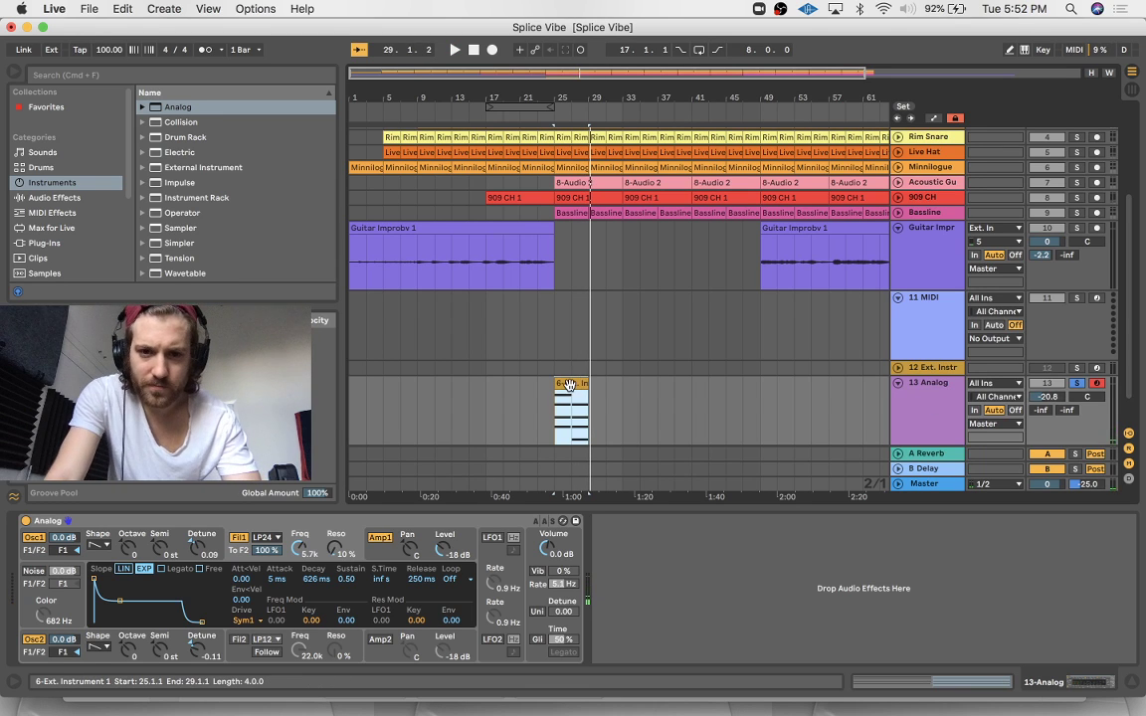
key("super+l")
double_click(568, 386)
left_click_drag(808, 487, 485, 284)
key("shift+Up")
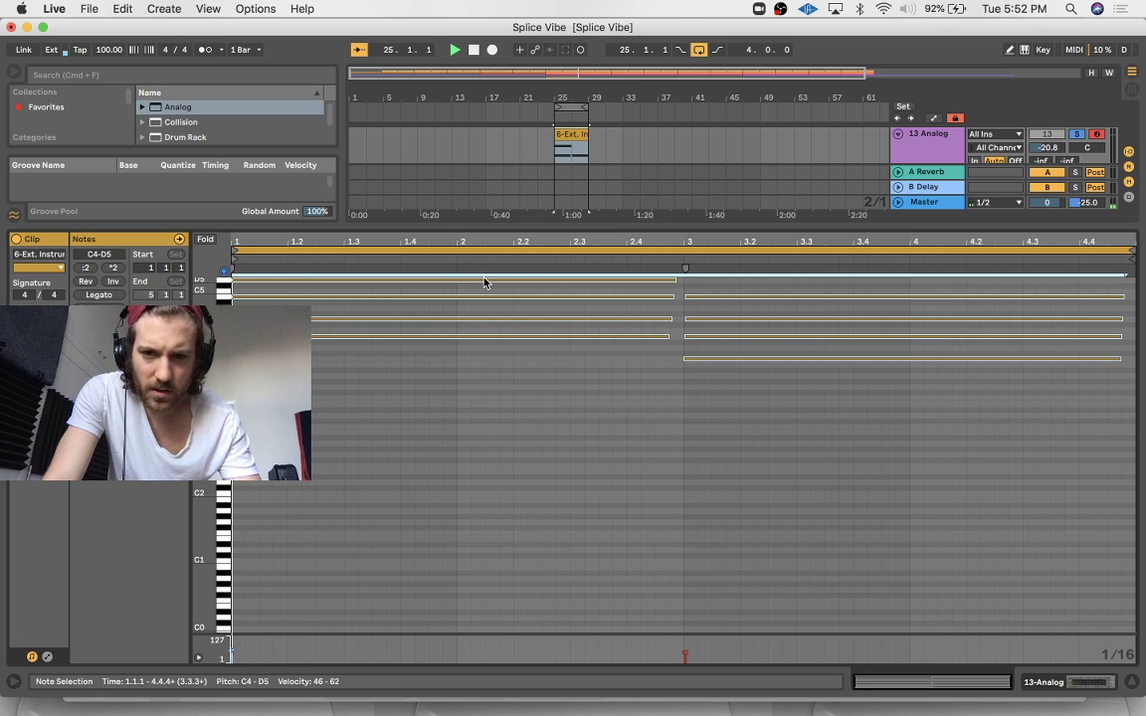
key("shift+Up")
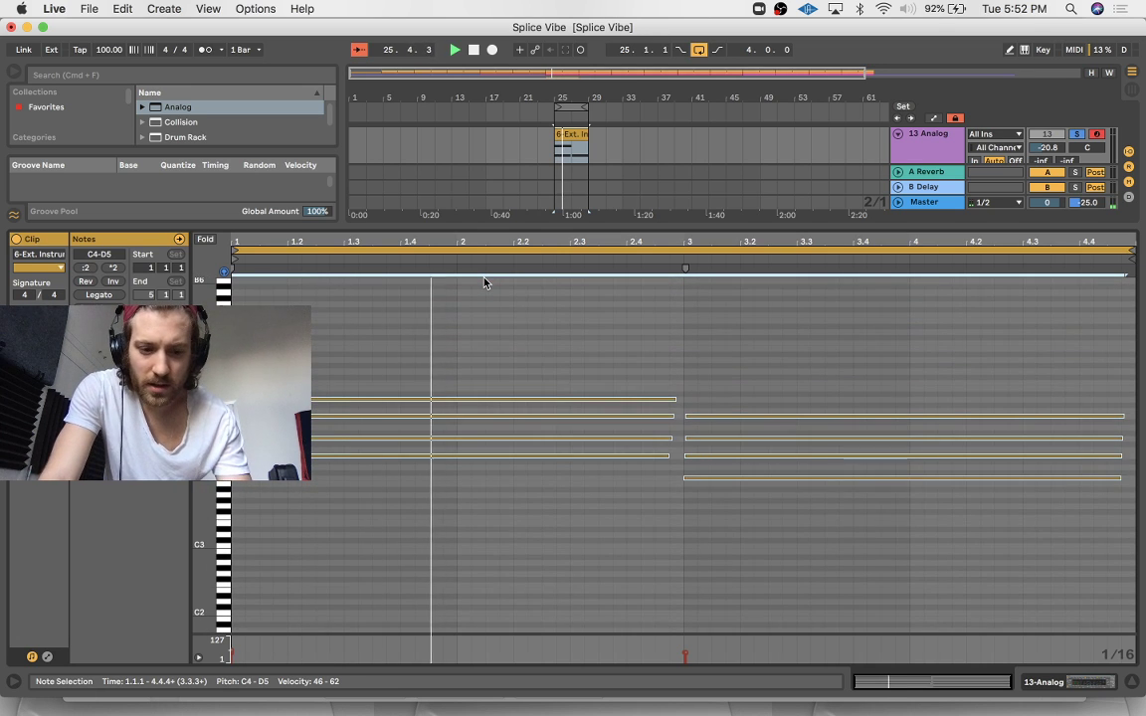
key("space")
key("space")
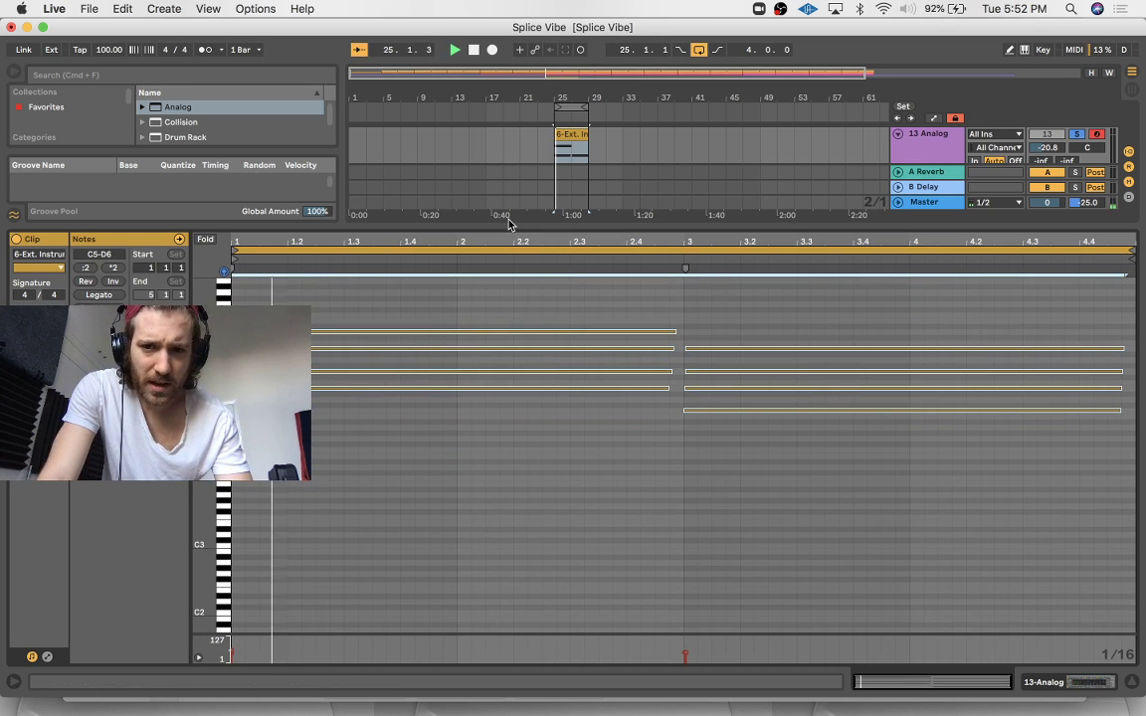
key("shift+Down")
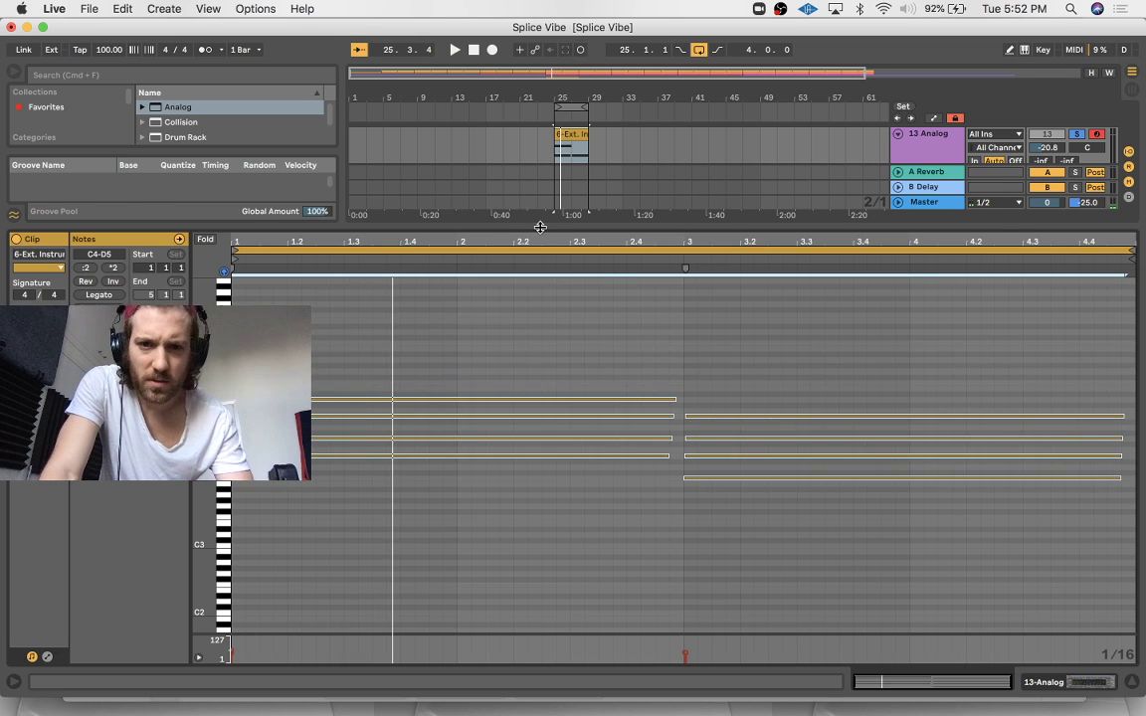
Unsolo the Analog track and play the full arrangement from bar 17 with the loop turned off
left_click_drag(540, 228, 549, 607)
left_click(1076, 510)
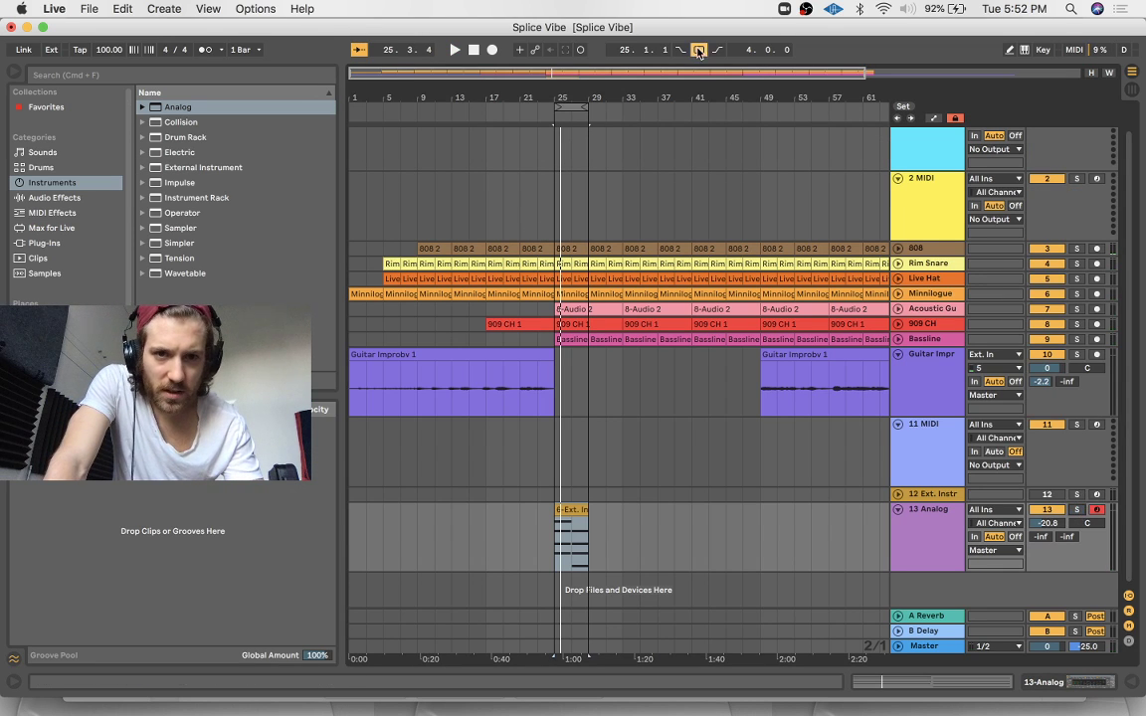
key("space")
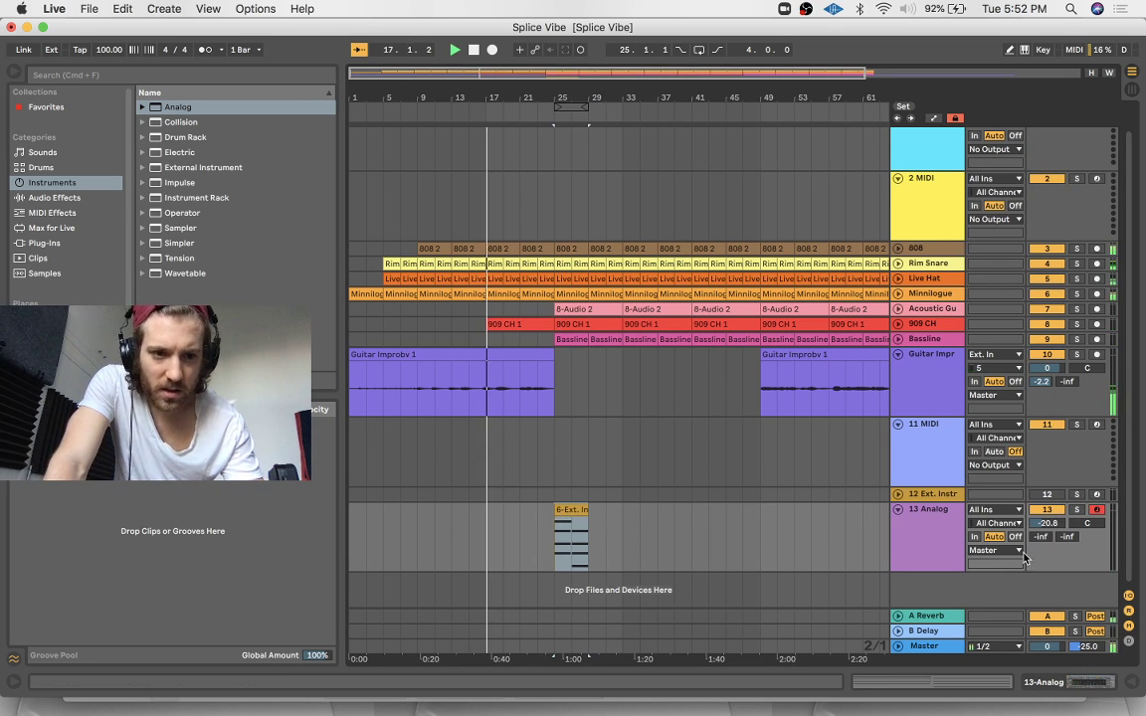
Rename the Analog track to Synth Strings
left_click(945, 530)
key("super+r")
type("Synth sT")
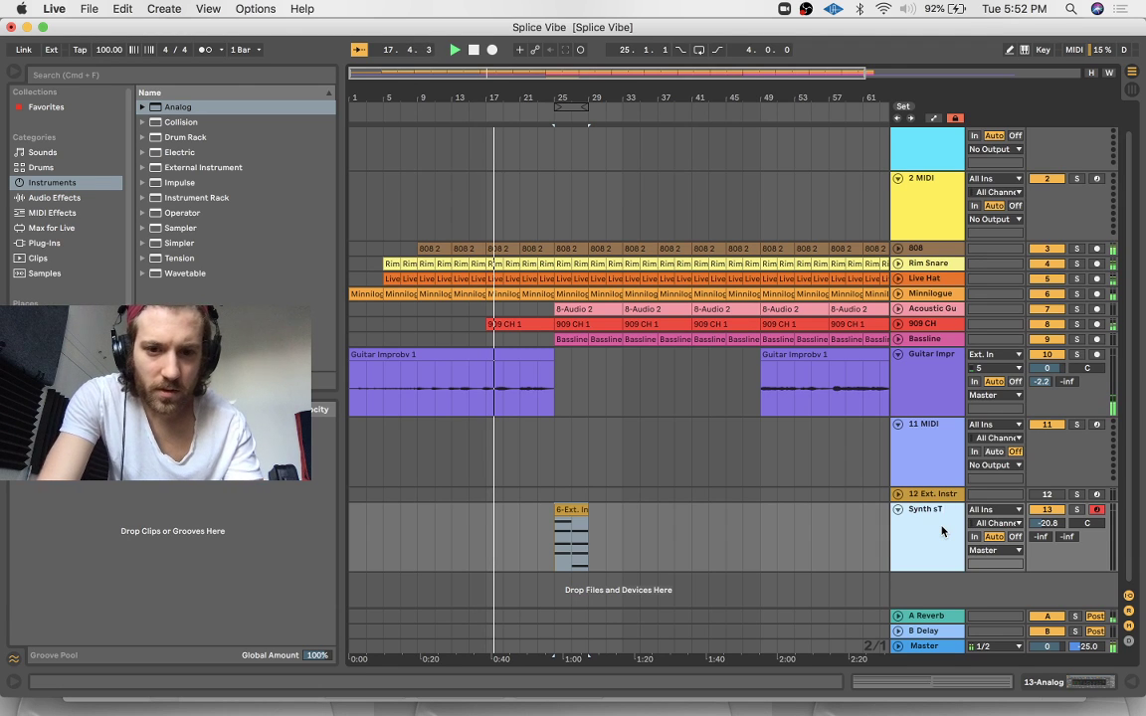
type("rings")
key("BackSpace")
key("BackSpace")
key("BackSpace")
key("BackSpace")
type("St")
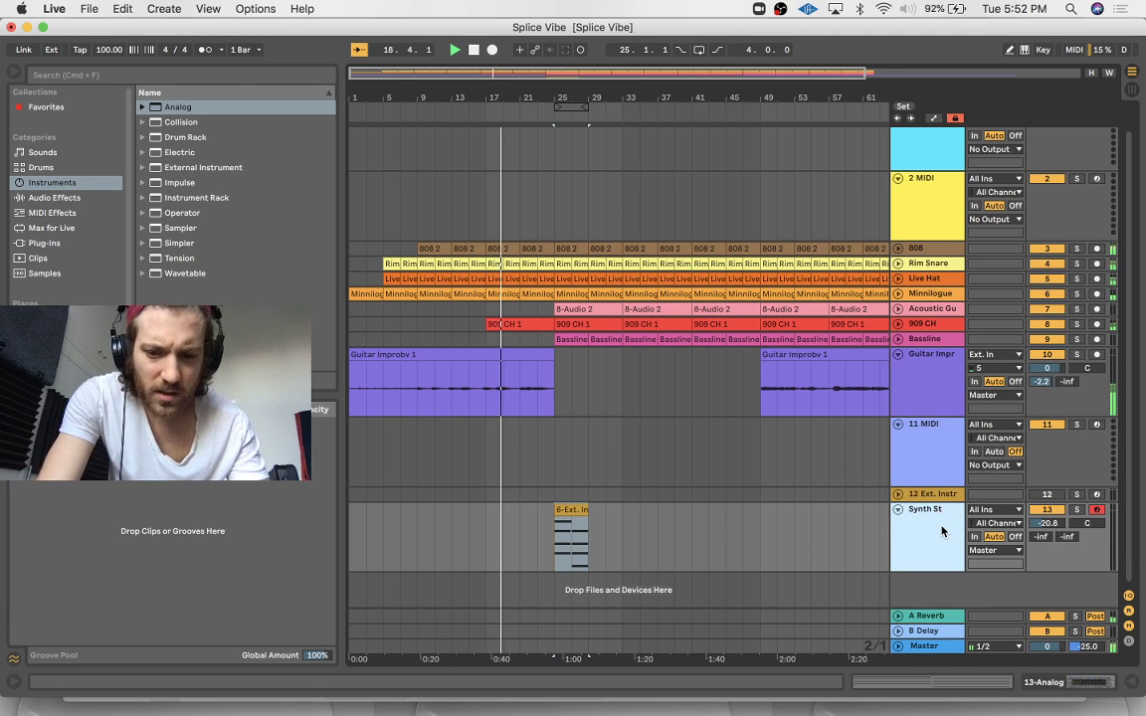
type("rings")
key("Return")
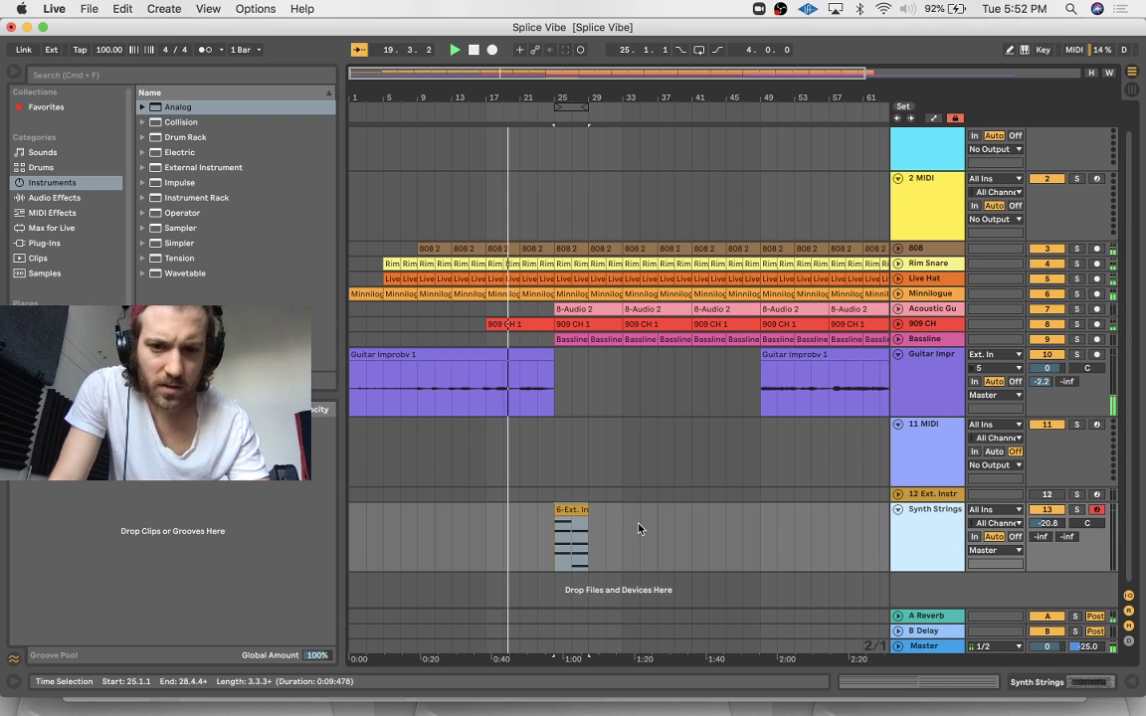
Try duplicating the Synth Strings clip several times after bar 25, and undo the duplicates
left_click(581, 510)
key("super+d")
key("super+d")
key("super+d")
key("super+d")
key("super+d")
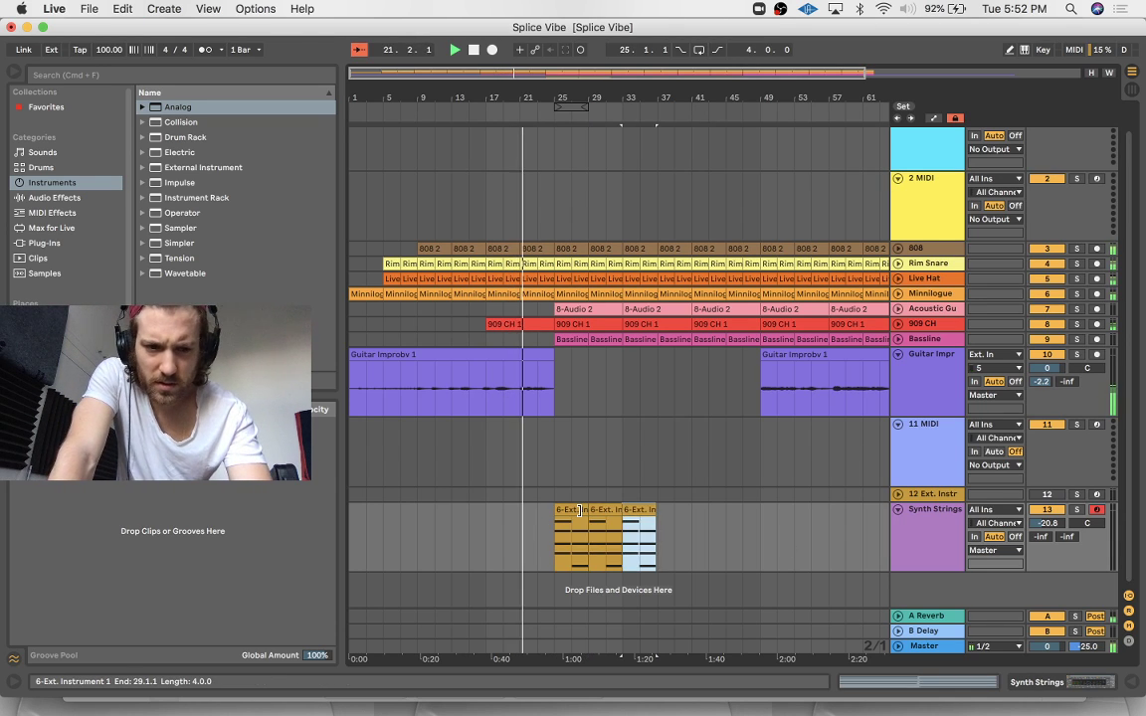
key("super+z")
key("super+z")
key("super+z")
key("super+z")
key("super+z")
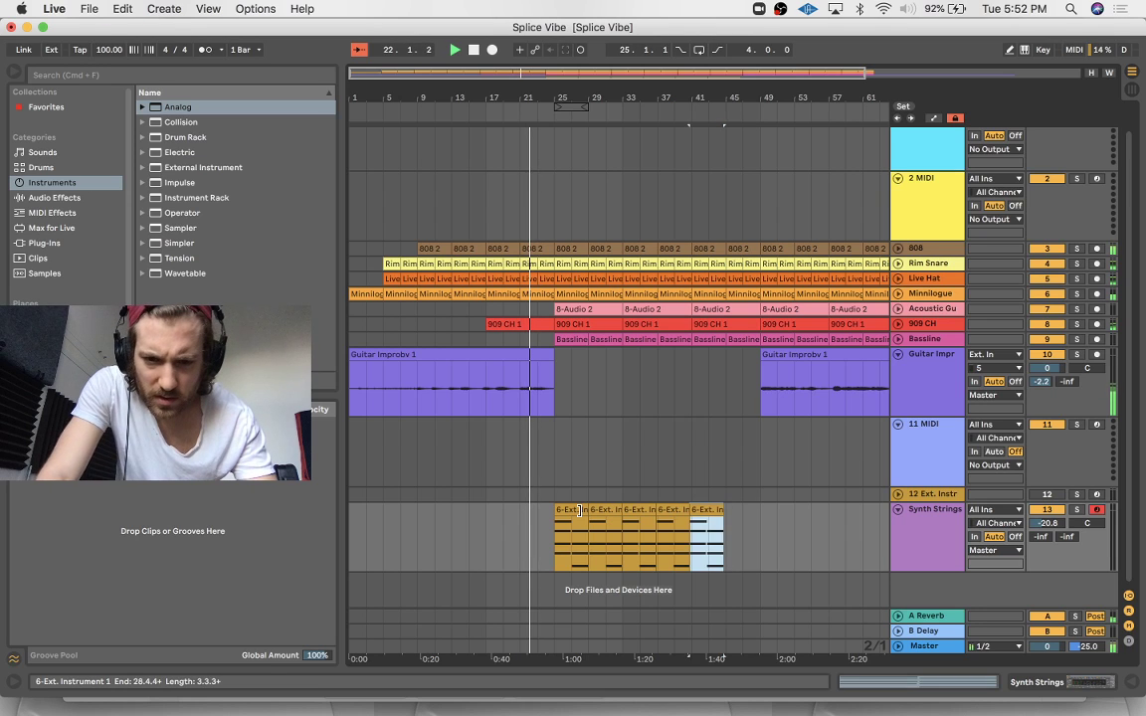
Select the whole 4-bar Synth Strings clip at bar 25 and duplicate it up to bar 41
key("plus")
key("plus")
key("plus")
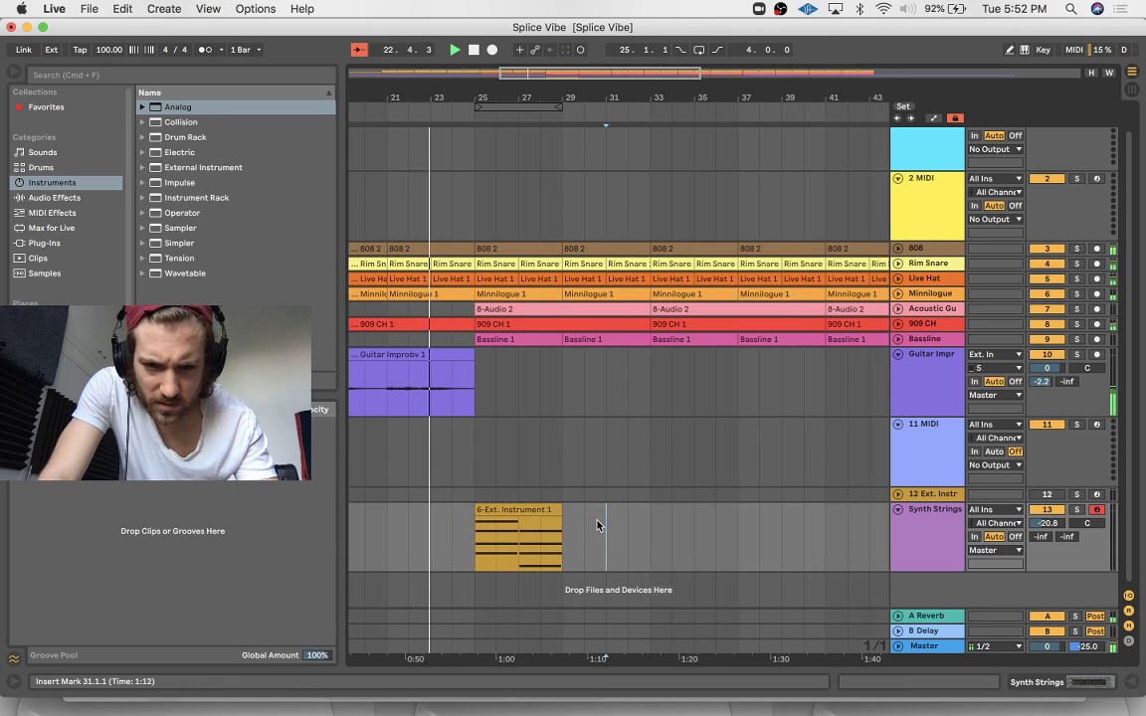
left_click(486, 509)
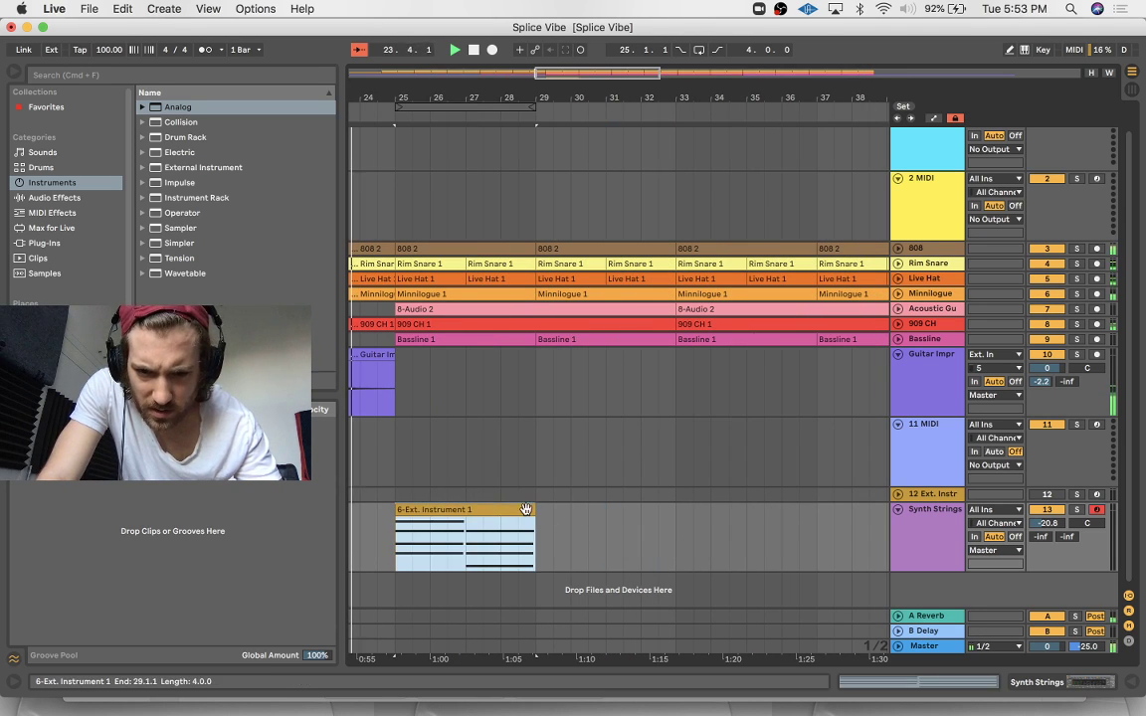
key("super+d")
key("super+d")
key("minus")
key("minus")
key("minus")
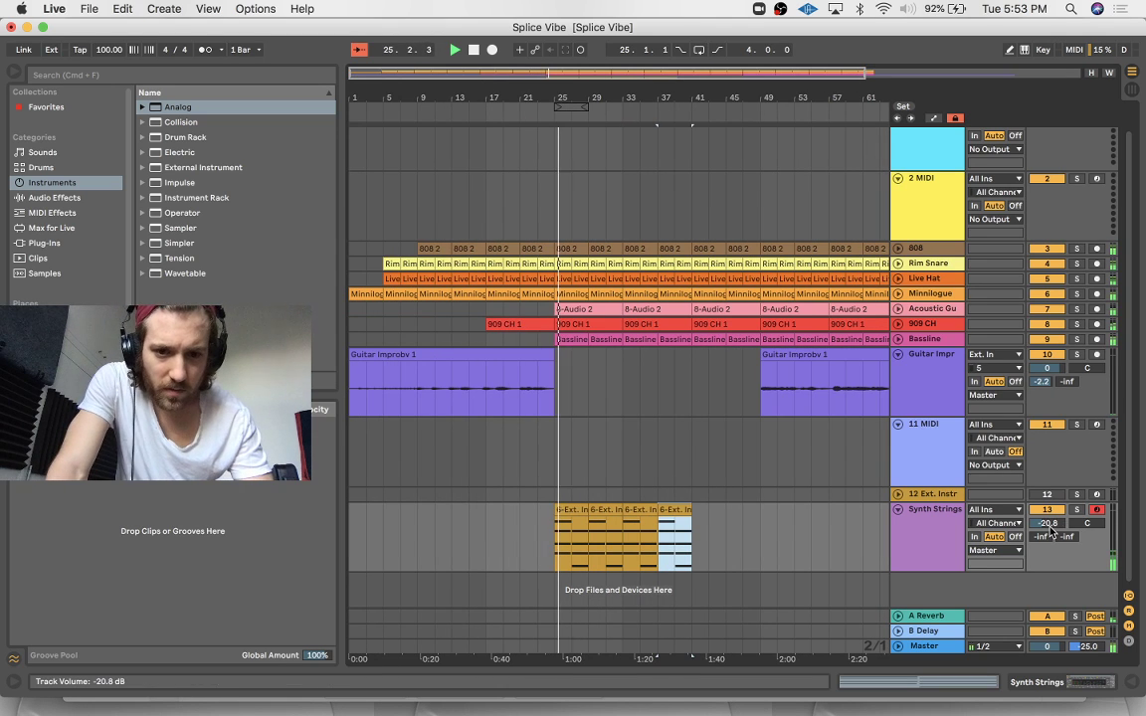
Set Synth Strings to -29.3 dB volume with a -13.4 dB reverb send, and extend its duplicated clips to bar 49
left_click_drag(1052, 528, 1042, 502)
left_click(919, 555)
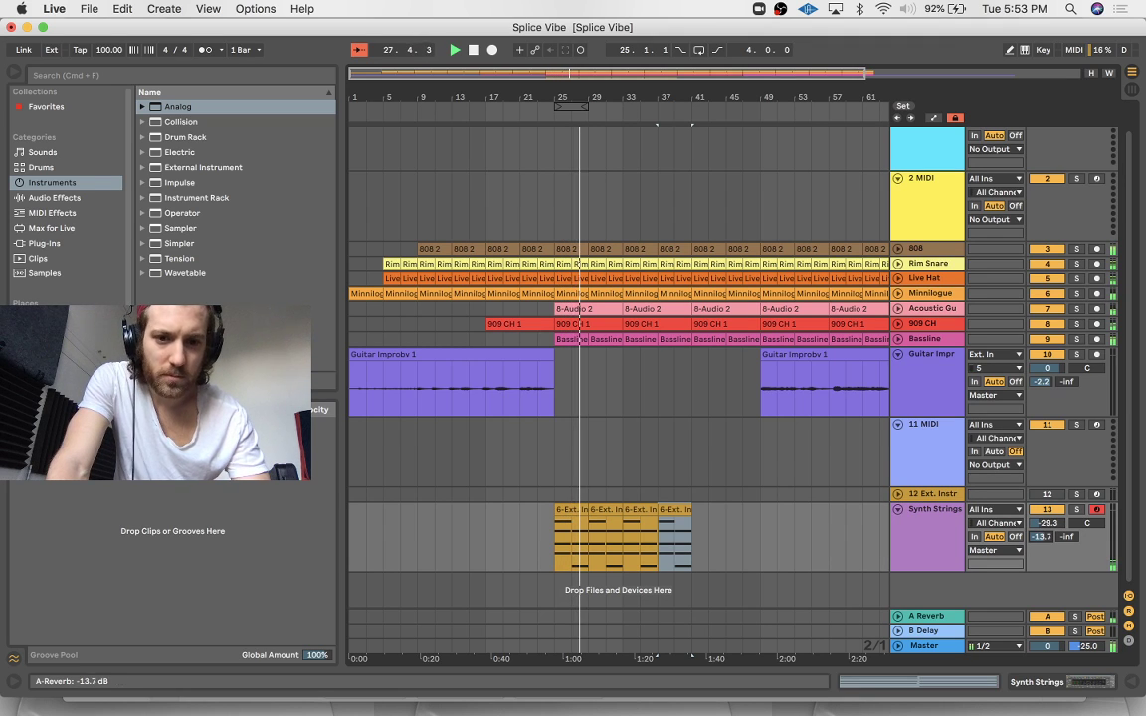
key("super+d")
key("super+d")
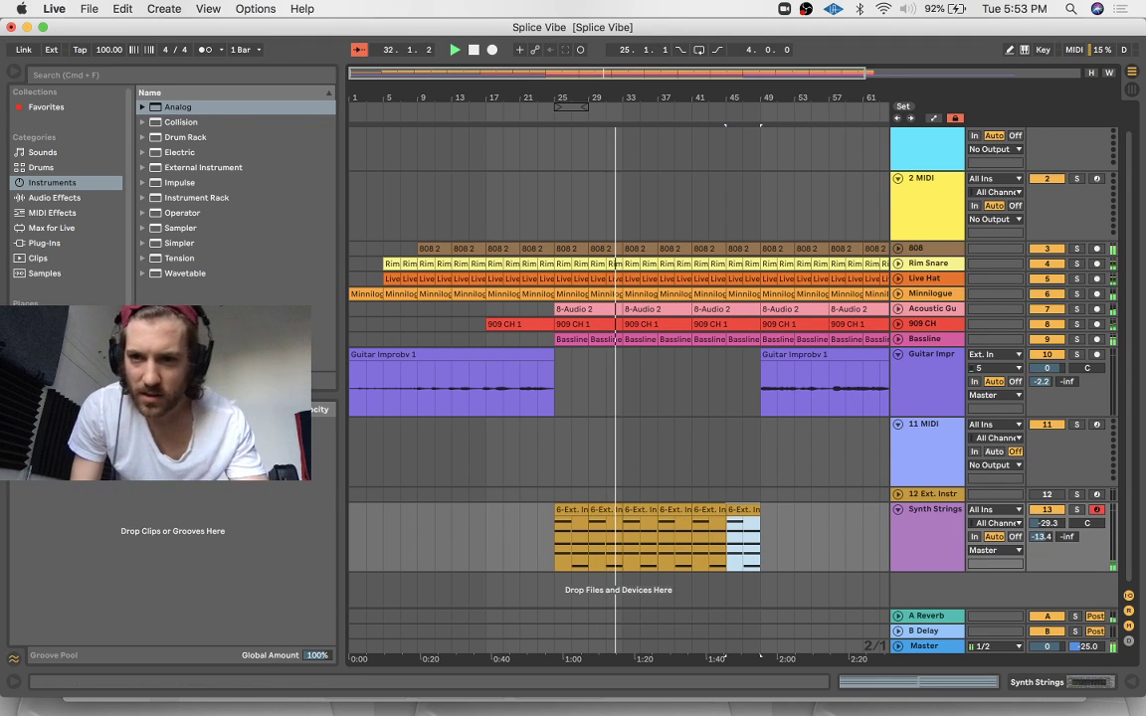
Add the TAL Chorus LX plug-in to the Synth Strings track and switch it to chorus II
left_click(45, 243)
scroll(209, 228, "down", 5)
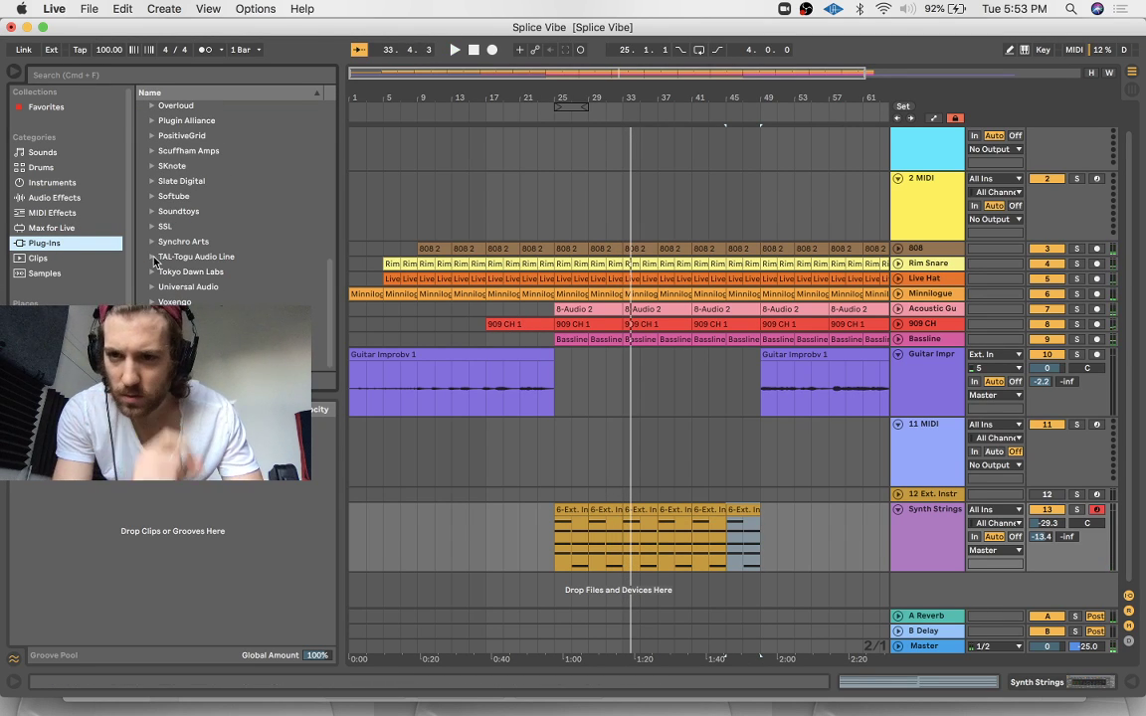
left_click(152, 258)
left_click(256, 270)
left_click_drag(716, 389, 917, 535)
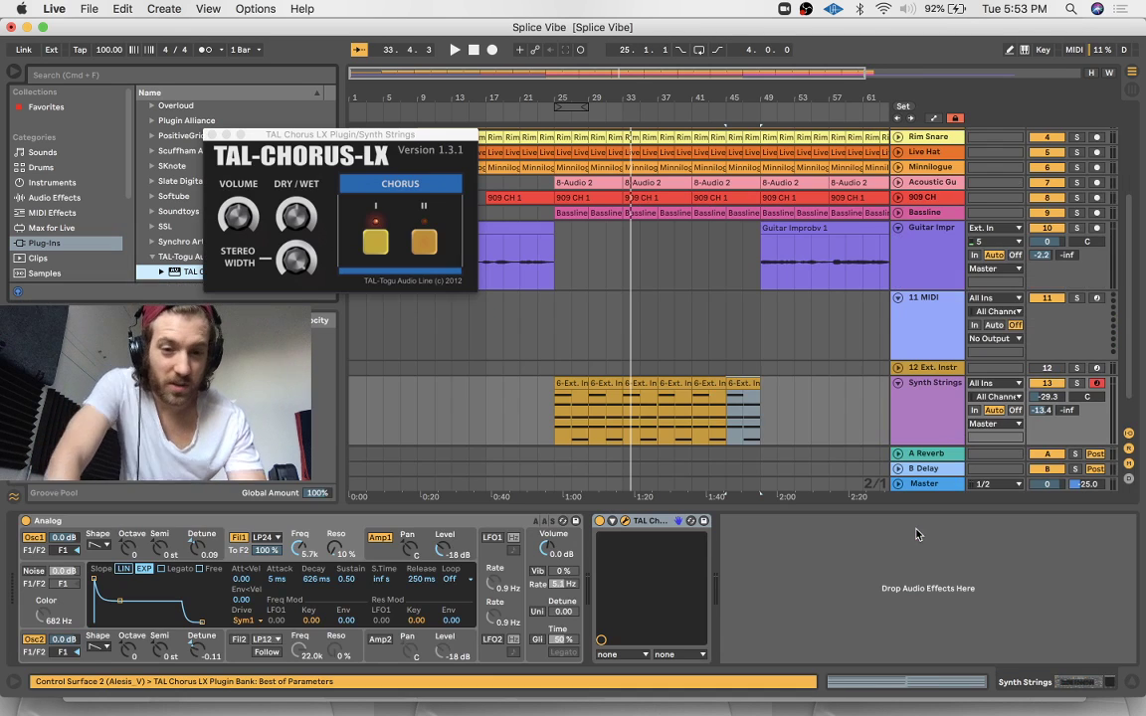
left_click(428, 243)
Solo Synth Strings and audition it from bar 25, comparing the sound with TAL Chorus LX bypassed and enabled
left_click(1076, 383)
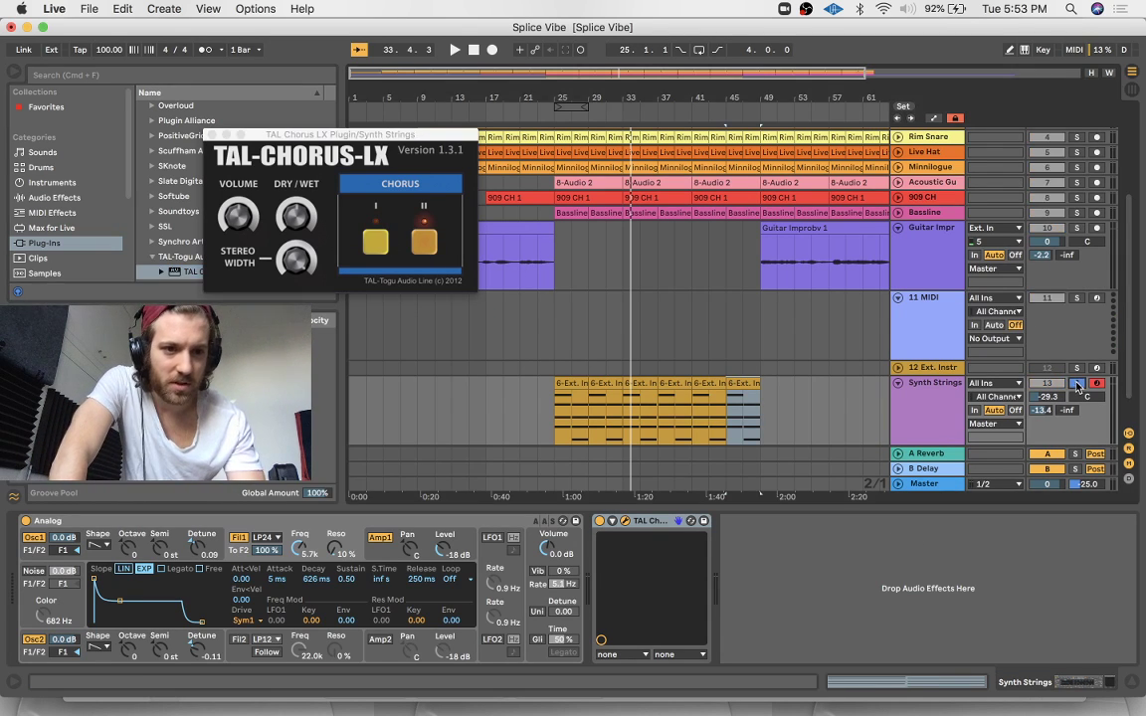
left_click(556, 415)
key("space")
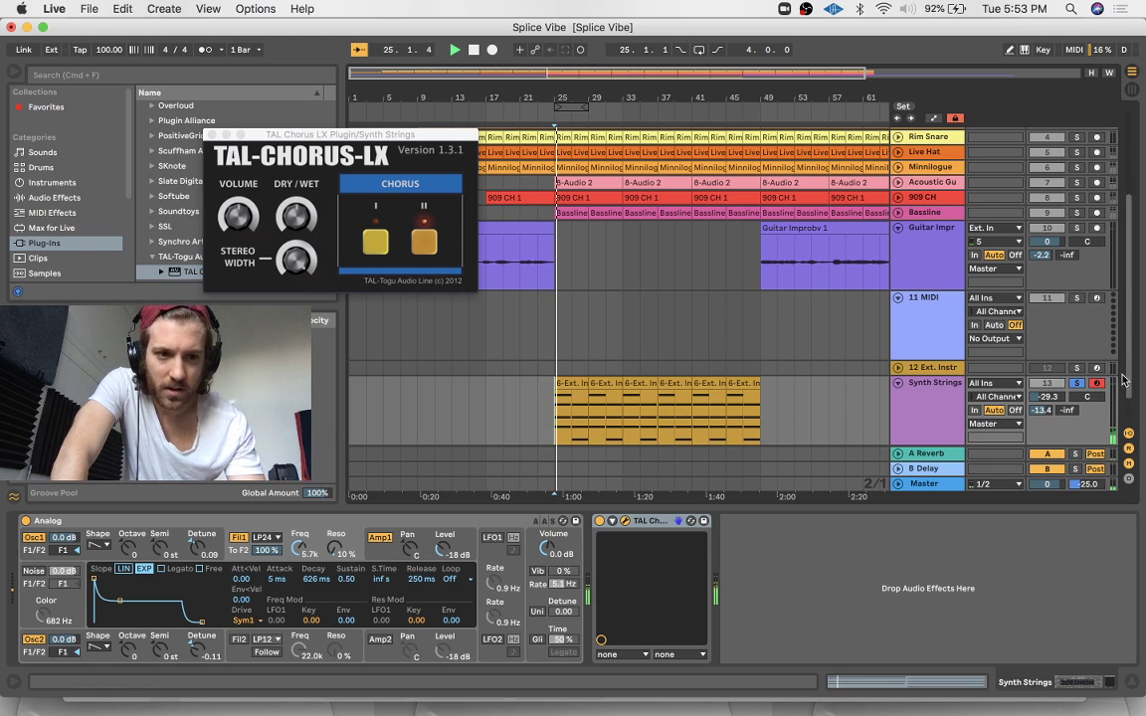
left_click(599, 521)
left_click(599, 521)
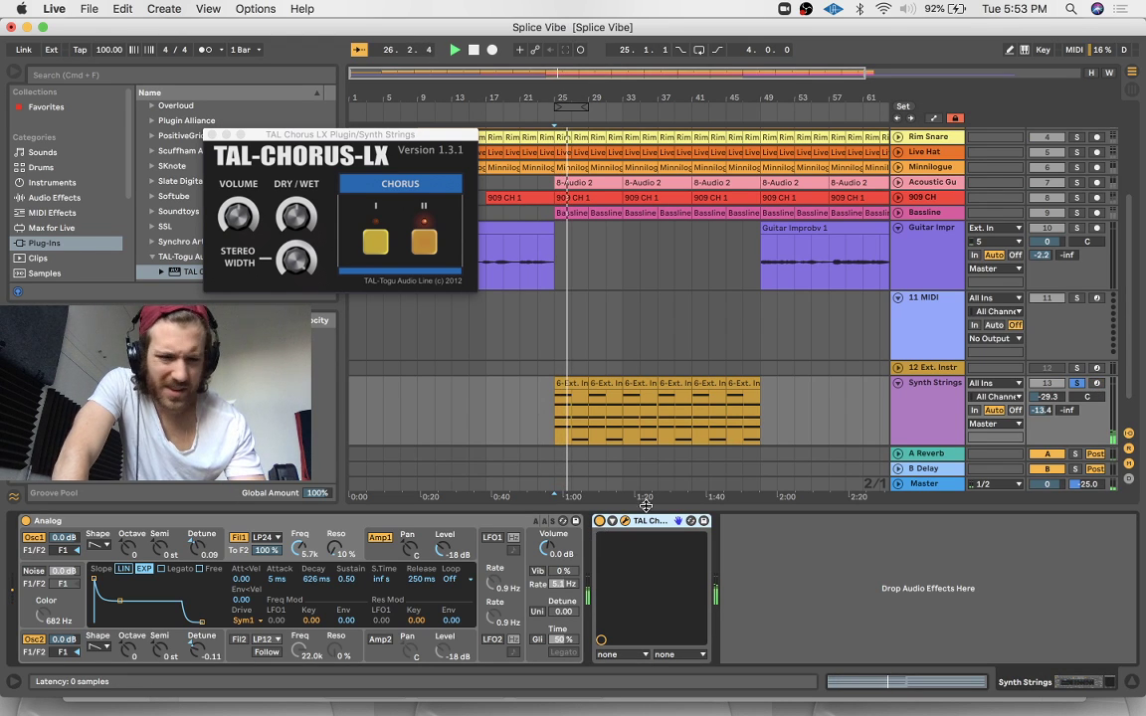
Unsolo Synth Strings, lower its volume to -30.4 dB, and unfold the Acoustic Guitar track
left_click(1076, 384)
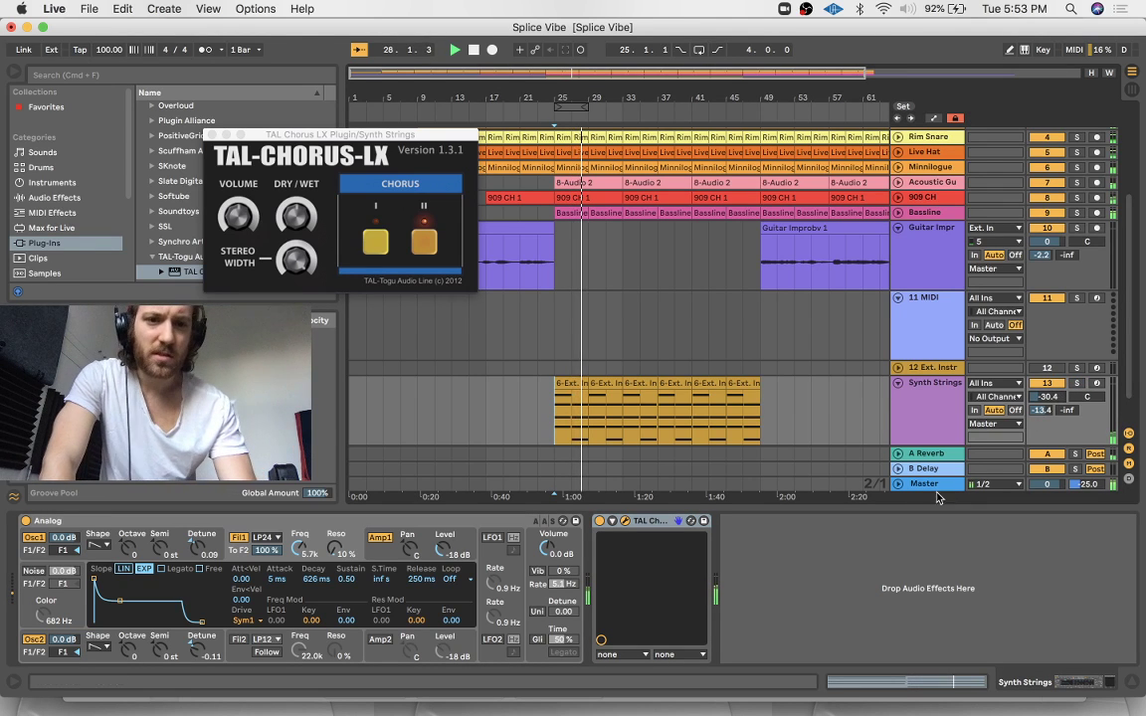
left_click(900, 508)
left_click(917, 296)
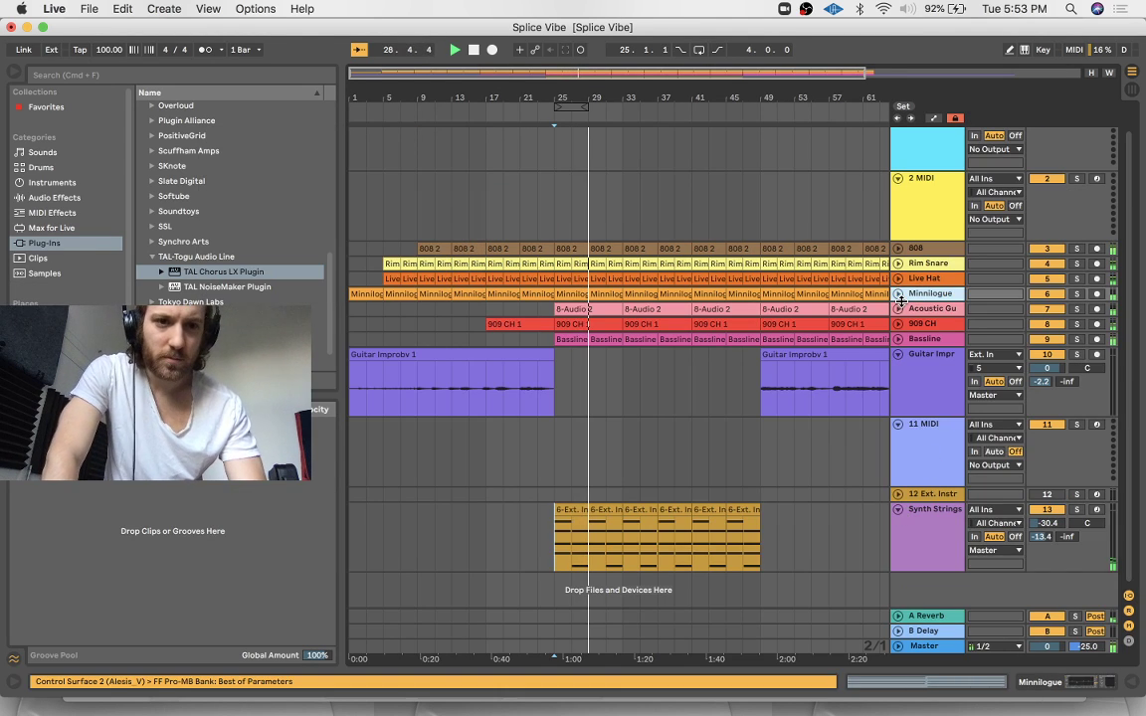
left_click(898, 309)
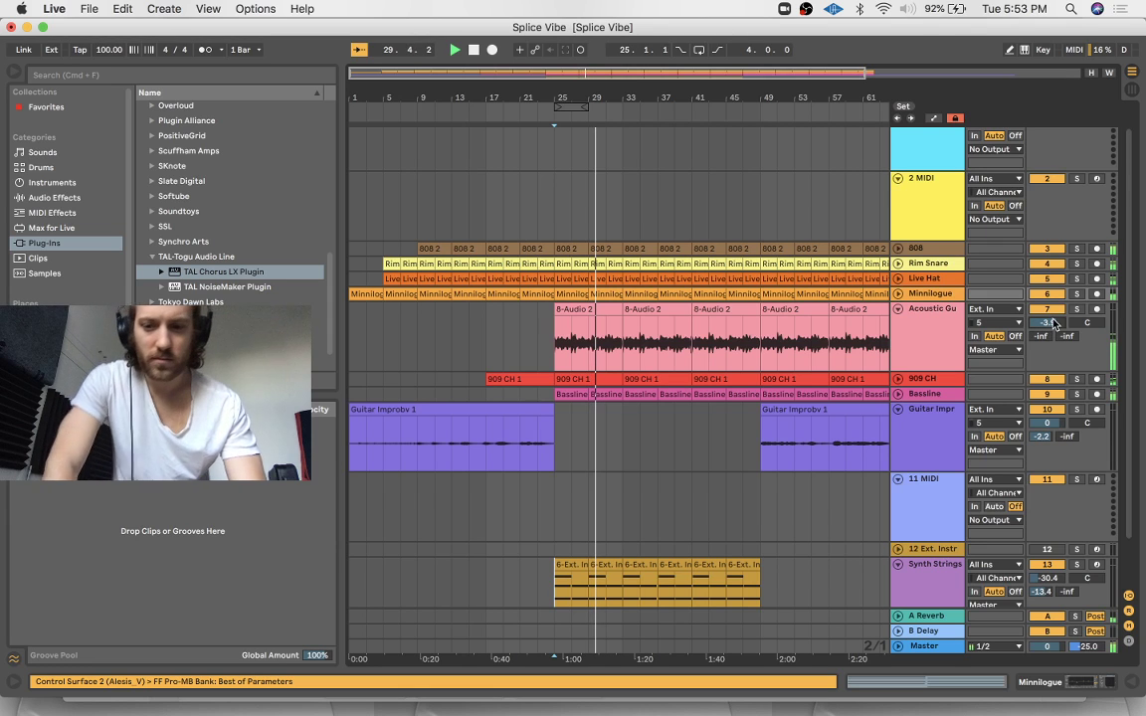
left_click(759, 440)
scroll(919, 505, "down", 3)
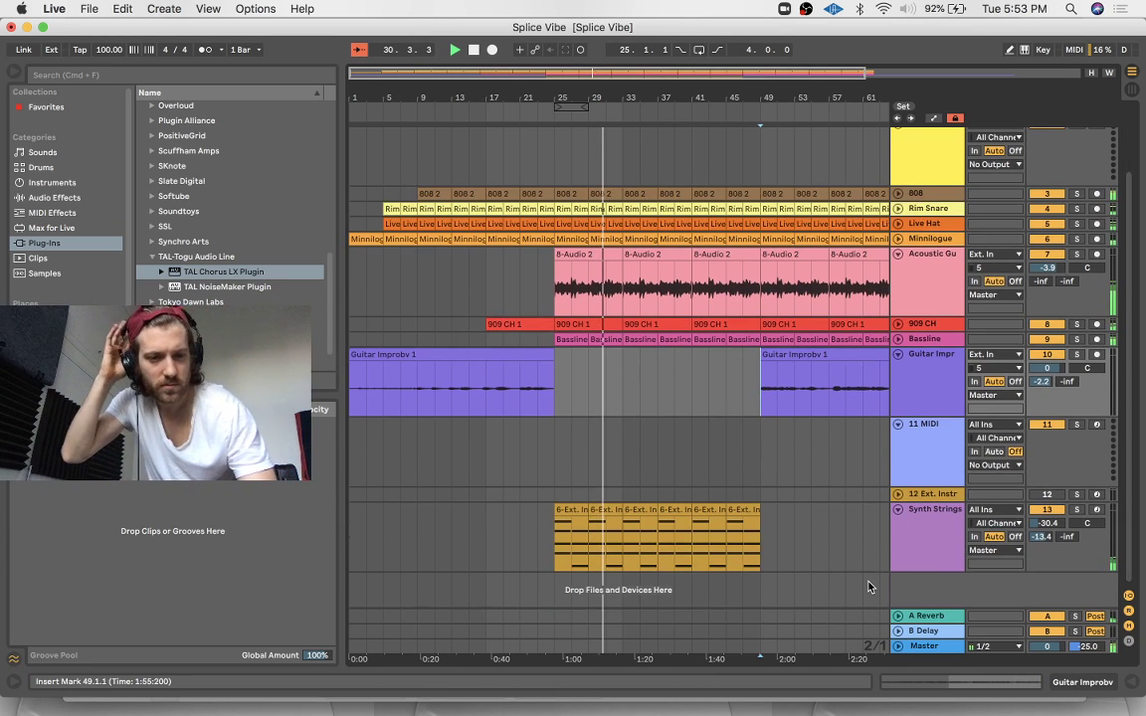
Select all the Synth Strings clips from bar 25 to bar 49 and recolor them green
left_click(919, 549)
left_click_drag(767, 537, 521, 537)
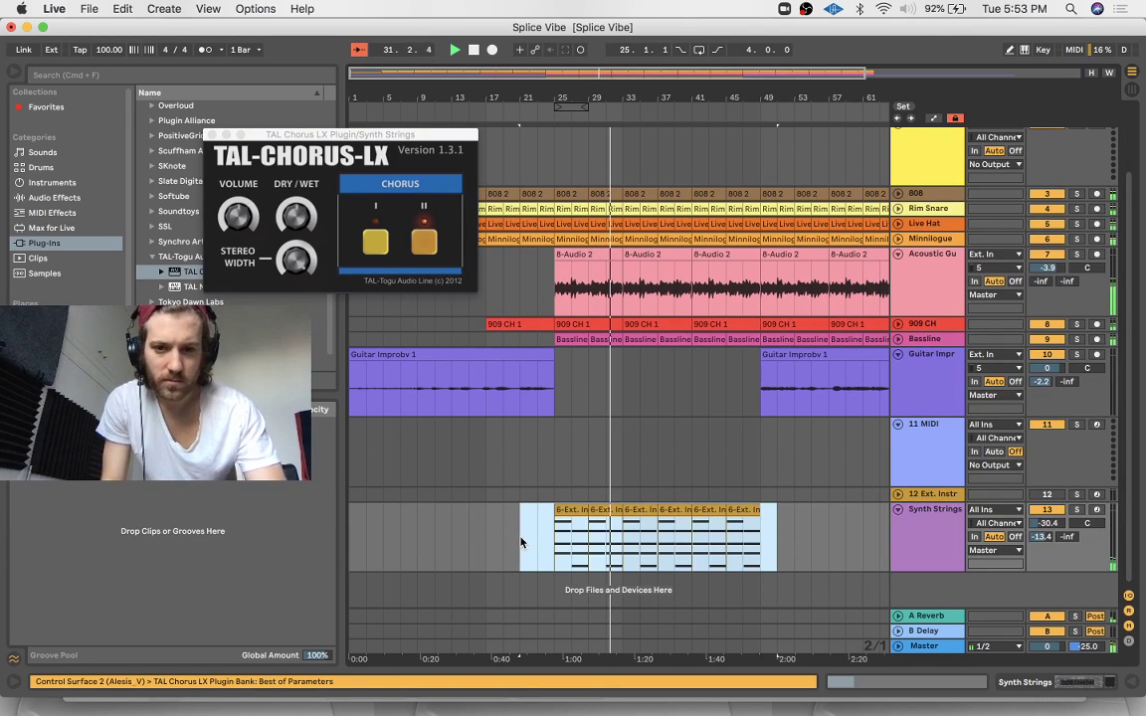
right_click(575, 509)
left_click(672, 447)
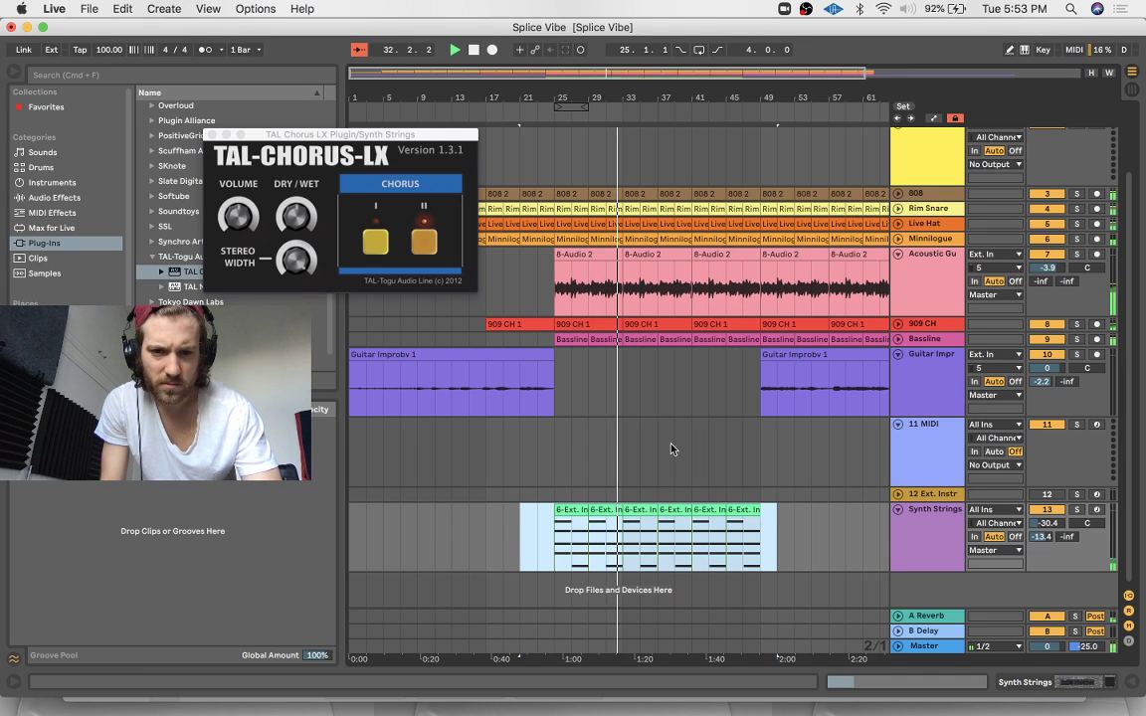
Recolor the Synth Strings track green to match its clips, and move it directly above the Guitar Improbv track
right_click(923, 528)
left_click(1021, 435)
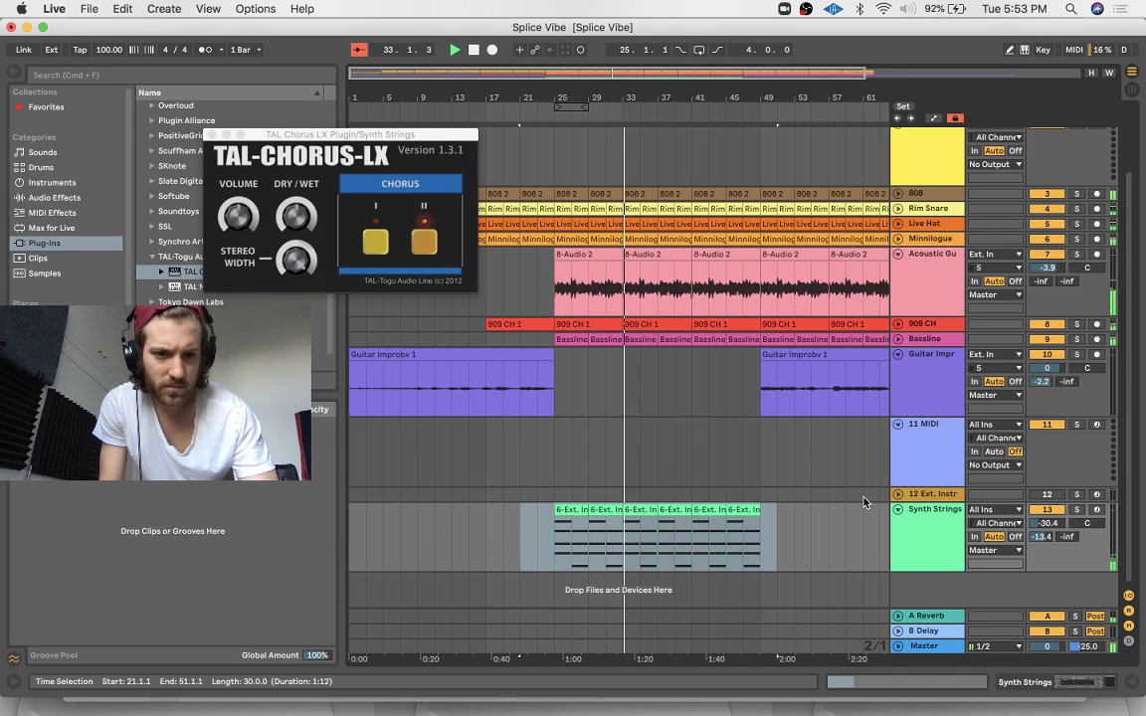
left_click(862, 495)
left_click_drag(933, 536, 929, 350)
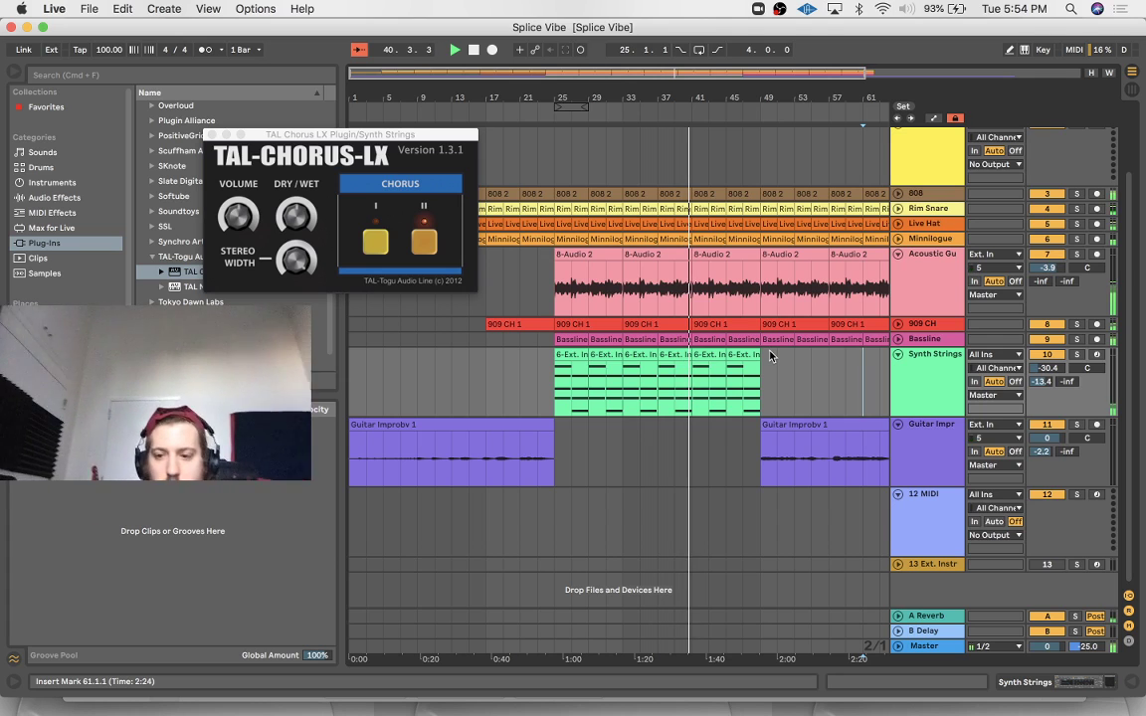
Stop playback and delete the empty 12 MIDI and External Instrument tracks below the Guitar Improbv track
key("space")
key("space")
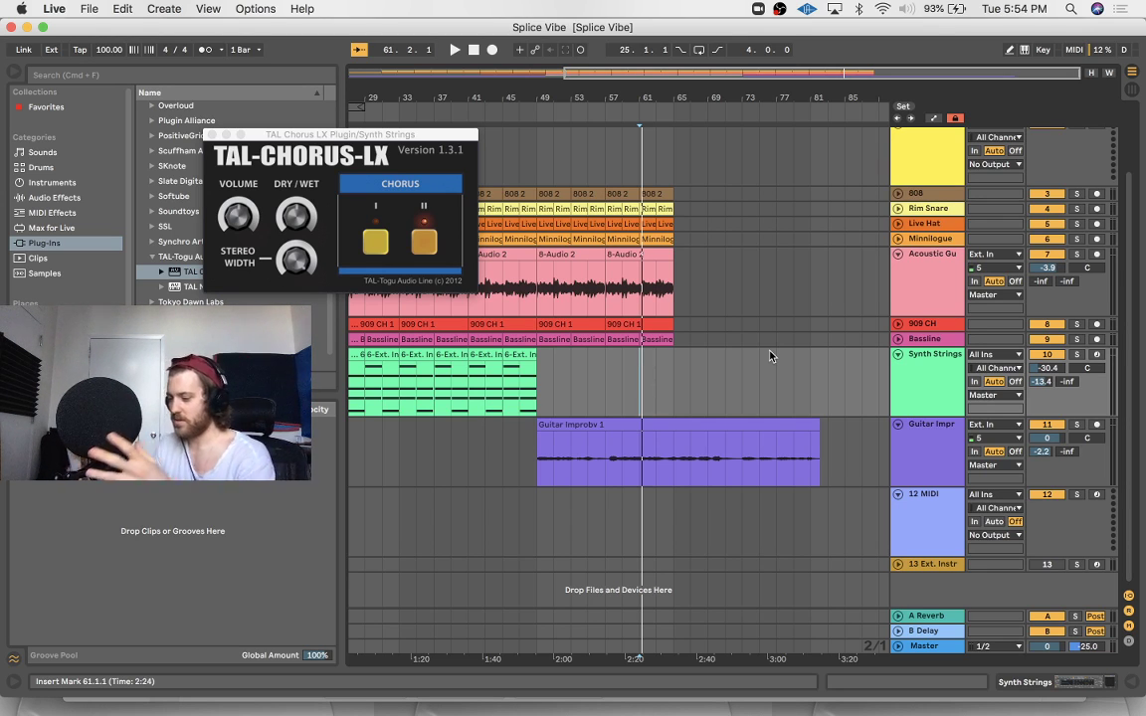
left_click(932, 548)
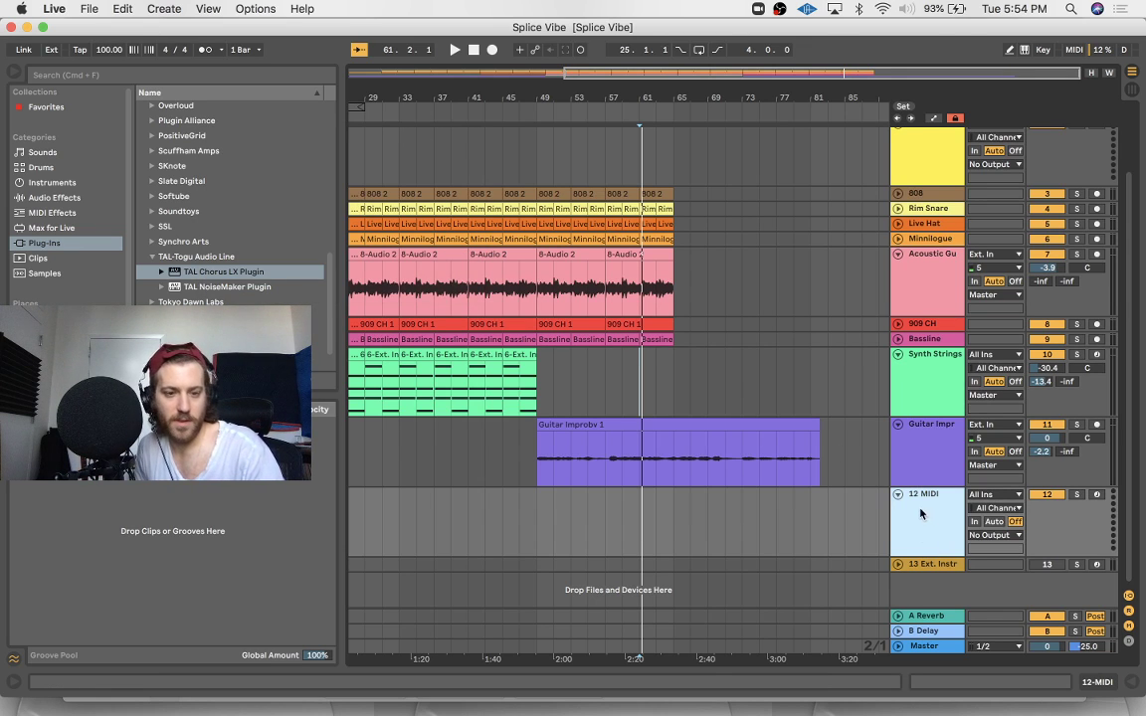
key("Delete")
key("Delete")
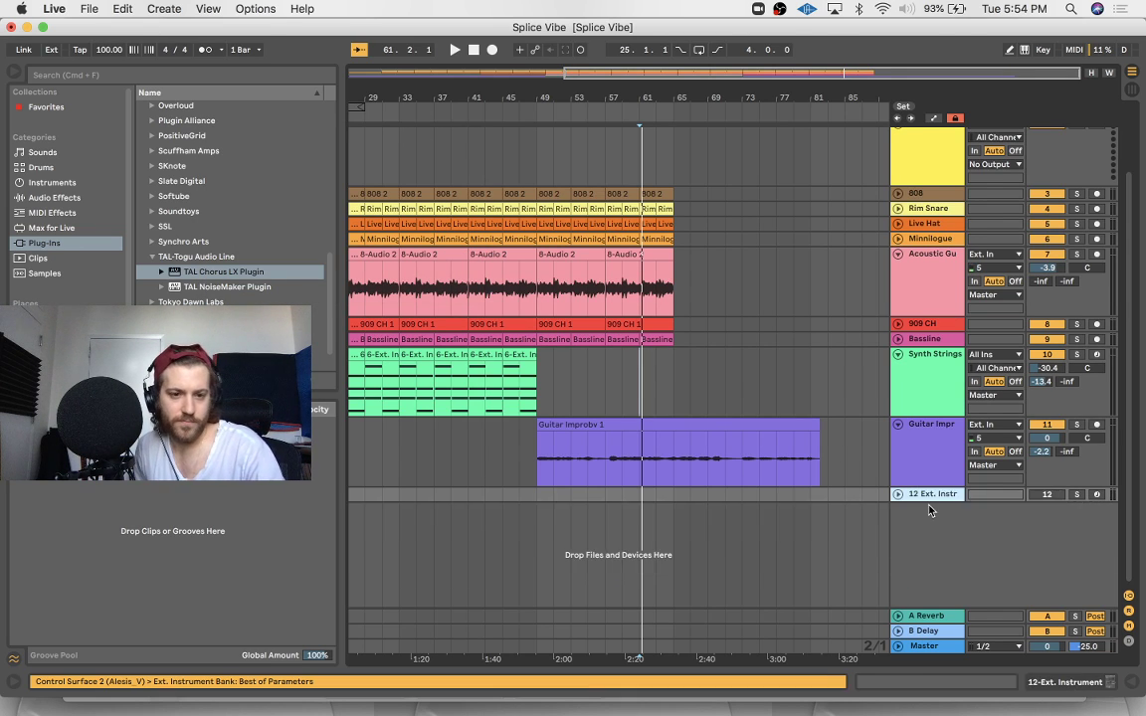
Add a new audio track below Guitar Improbv, set its external input to channel 5, and arm it for recording
key("super+t")
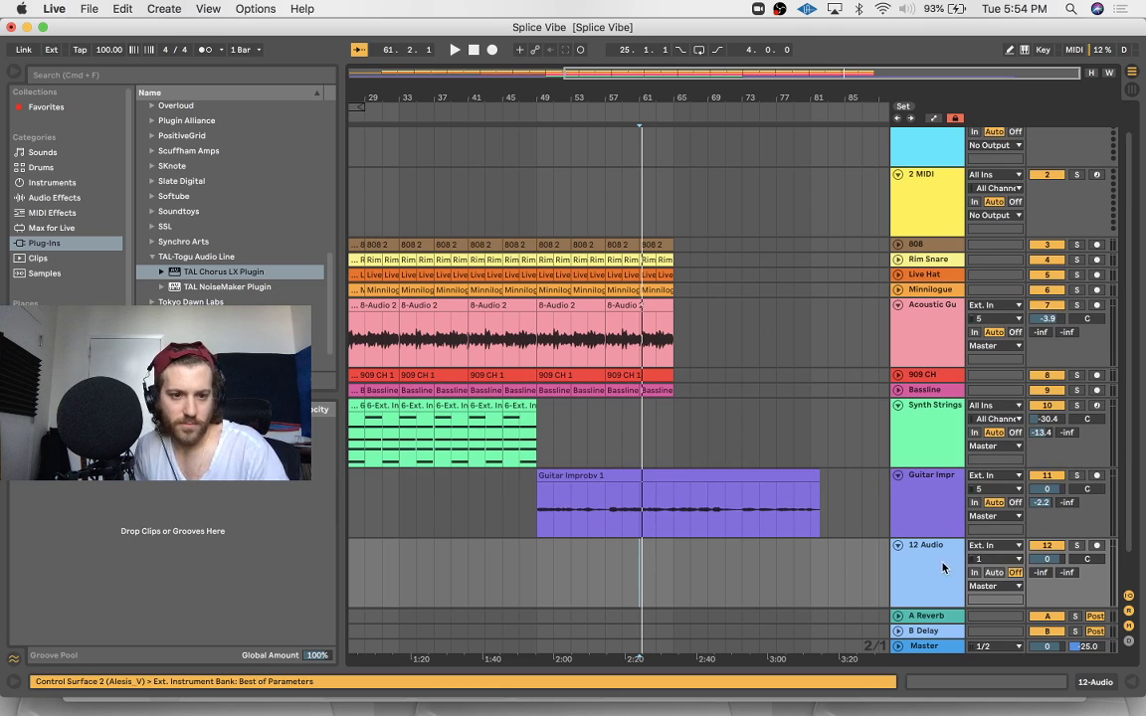
scroll(943, 567, "down", 1)
left_click(995, 546)
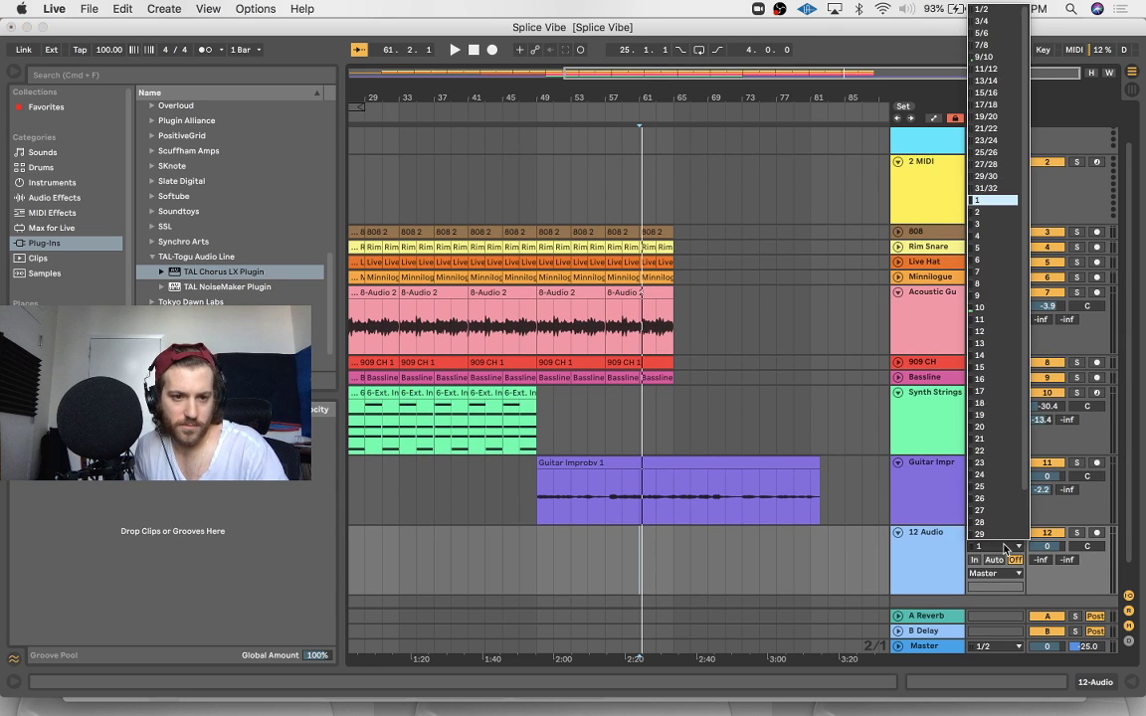
left_click(999, 255)
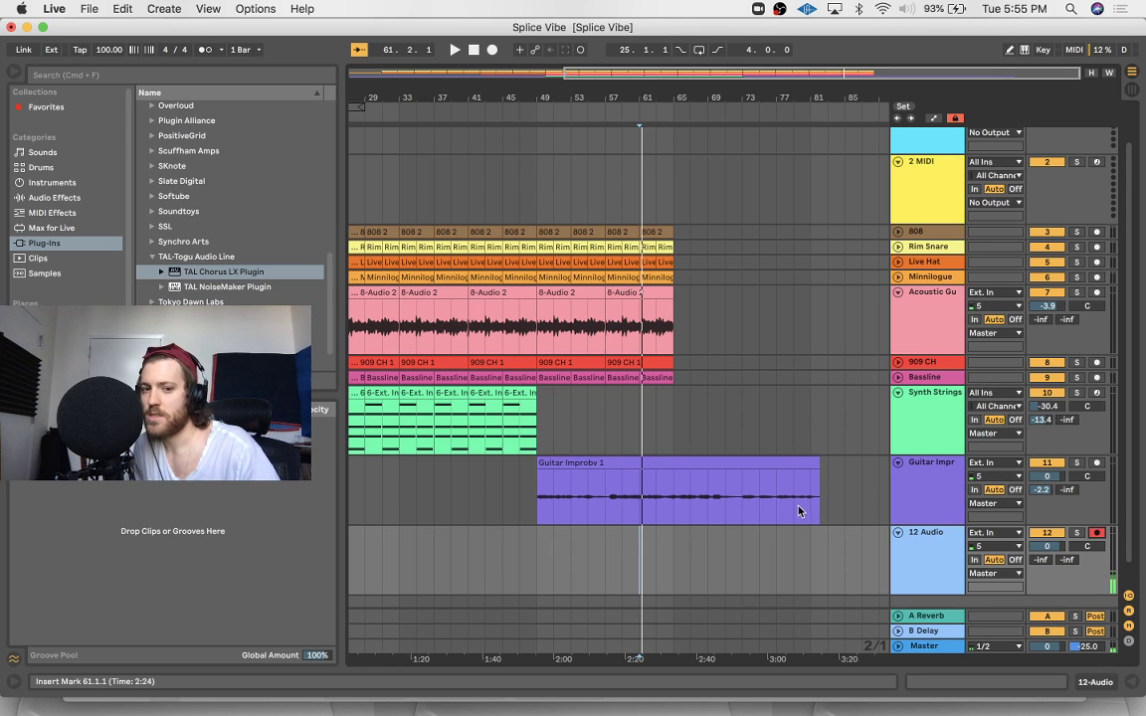
Check the audio device, sample rate and buffer size settings in the preferences, and close them
left_click(90, 8)
mouse_move(62, 7)
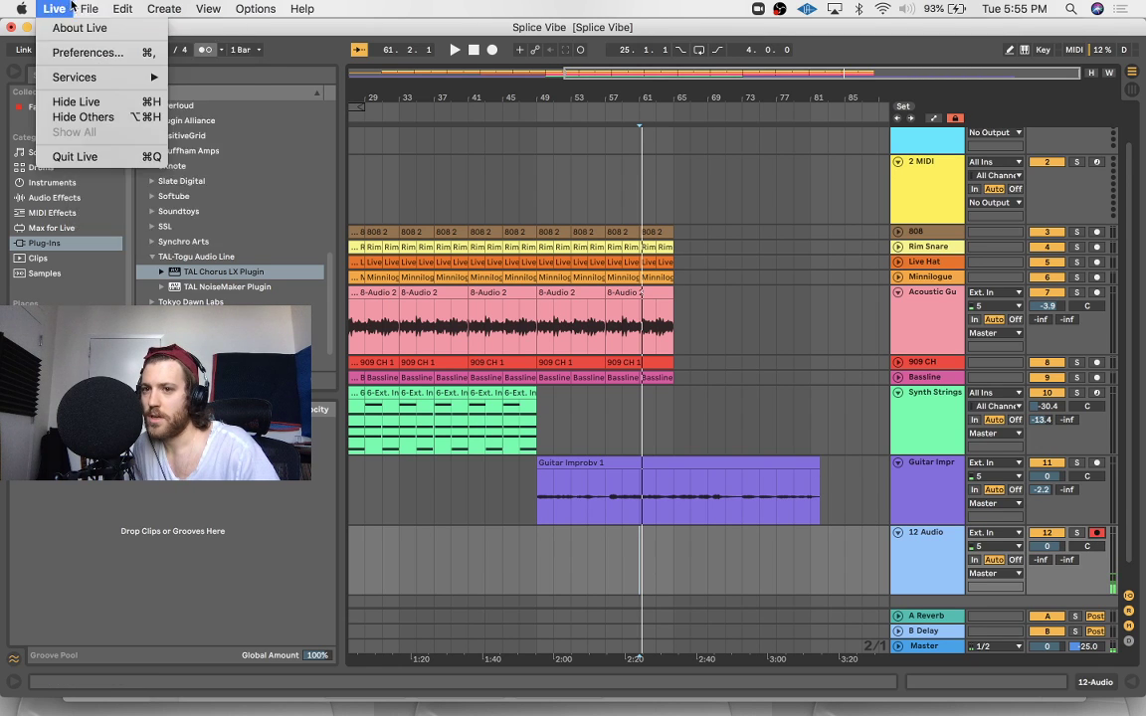
left_click(76, 53)
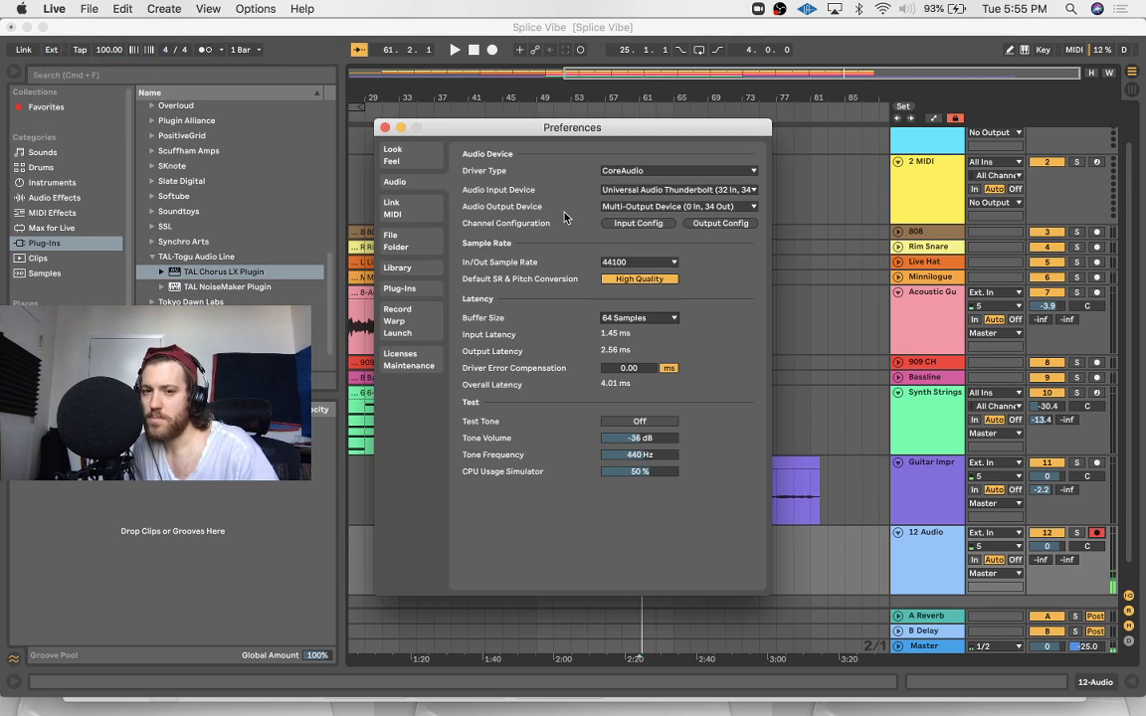
left_click(384, 129)
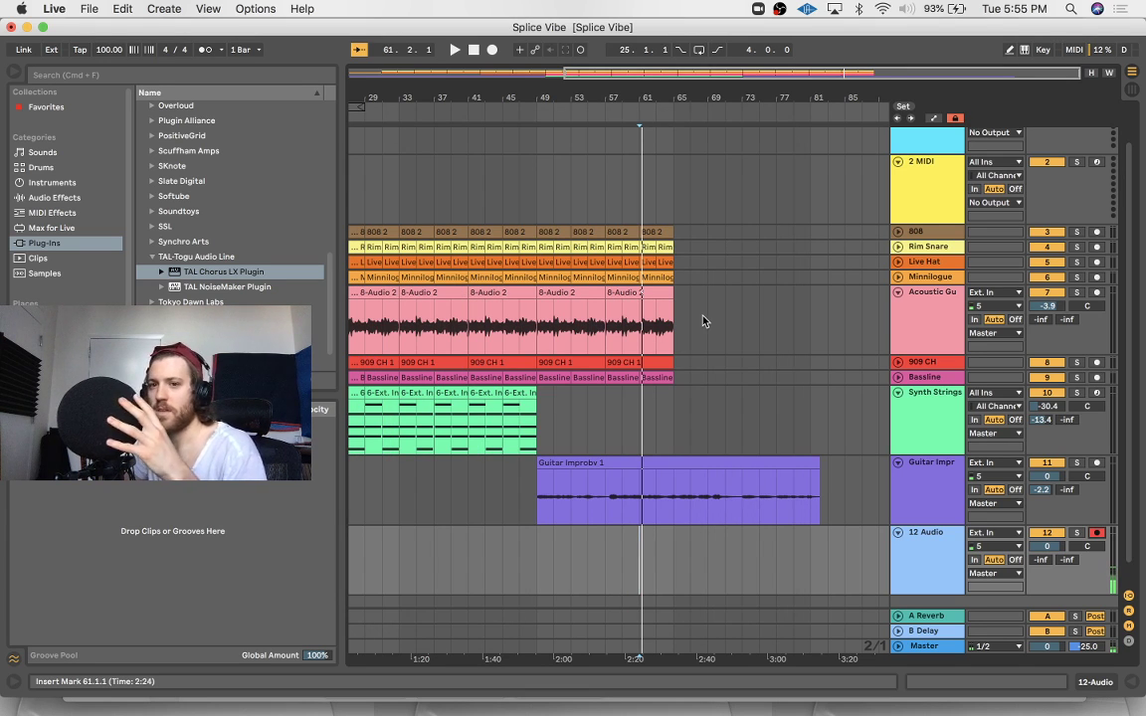
Return to the start of the arrangement and play the song from bar 1
scroll(486, 288, "left", 10)
scroll(486, 288, "down", 1)
left_click(474, 50)
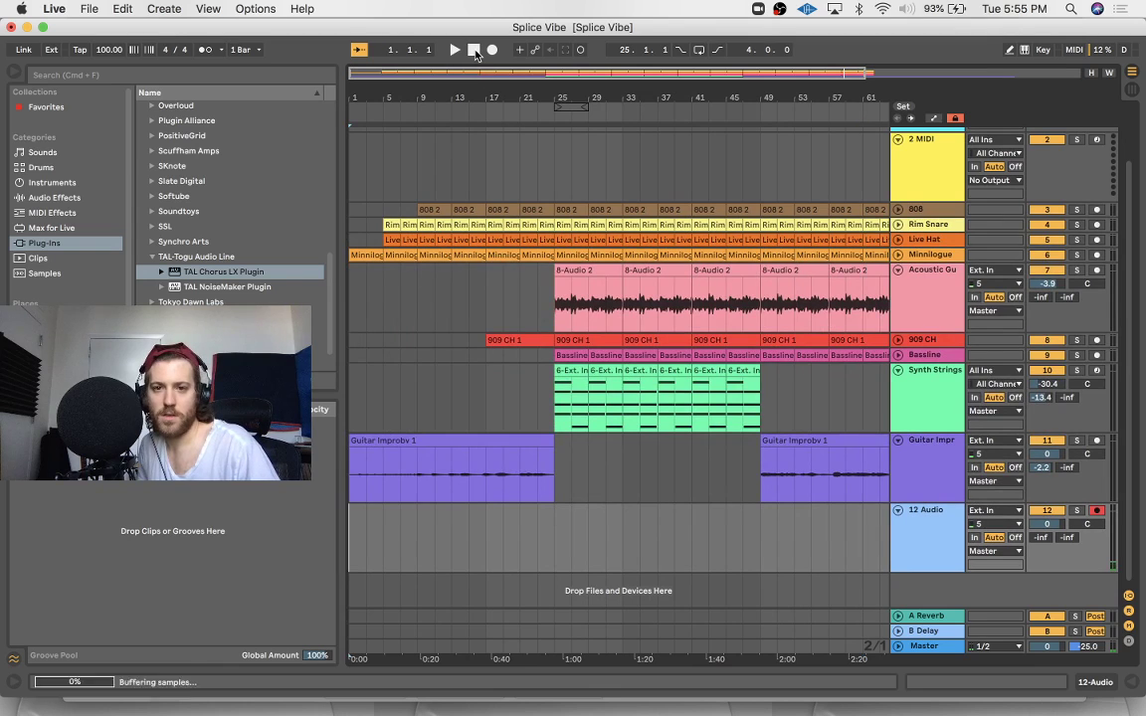
left_click(455, 50)
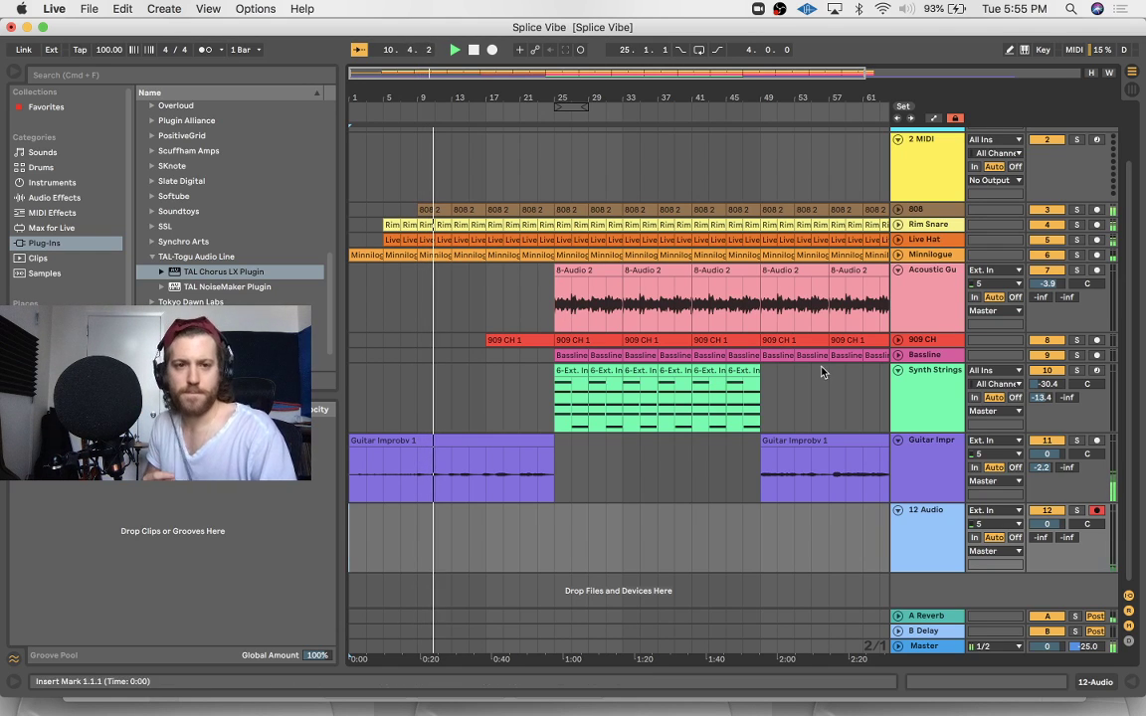
Rename the armed 12 Audio track to Vox while the song plays
left_click(936, 535)
key("cmd+r")
type("Vox")
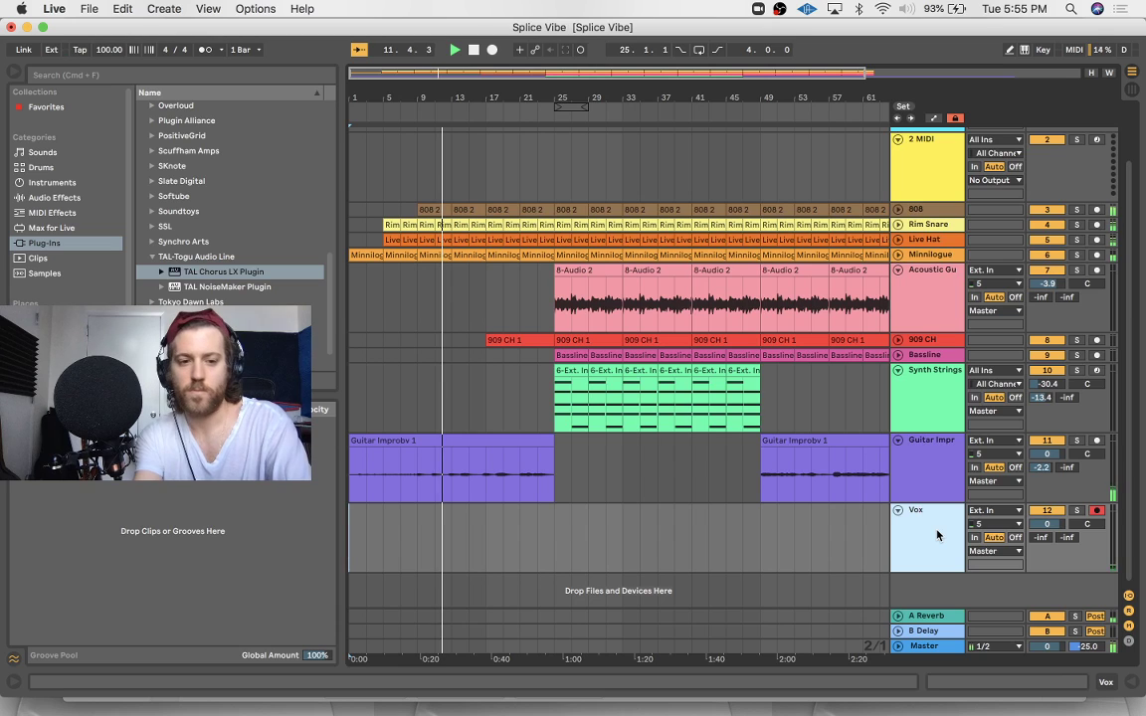
key("Return")
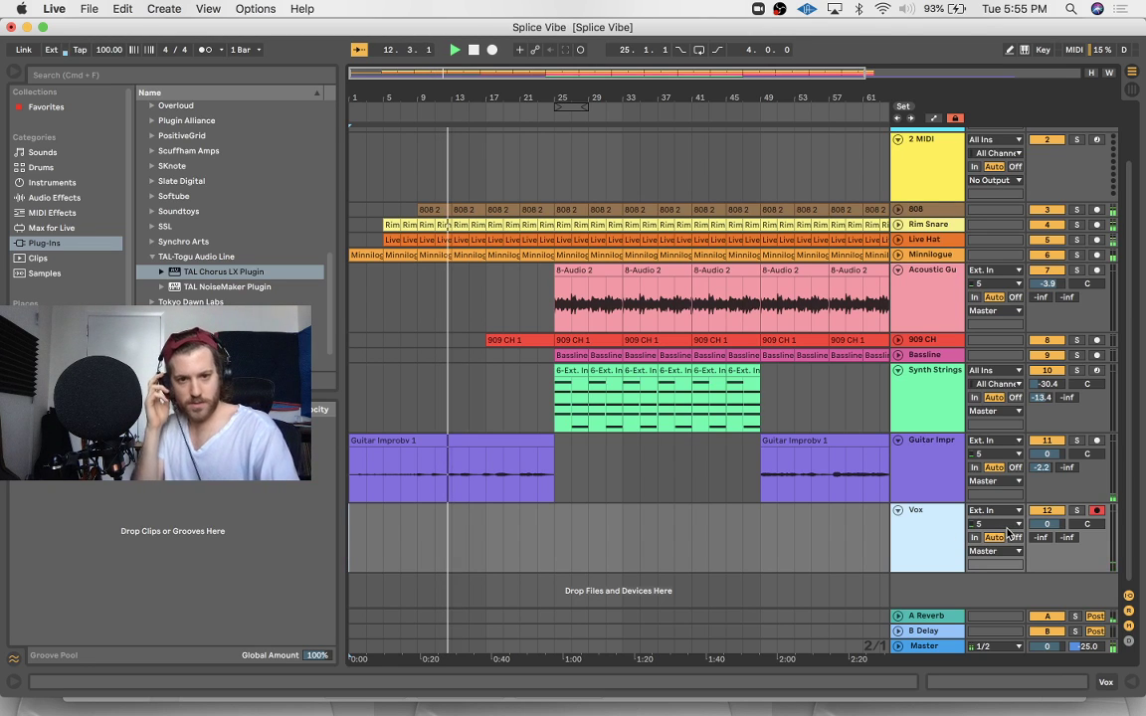
Record a vocal take on the Vox track from about bar 13 to bar 49, and disarm the track
left_click(491, 50)
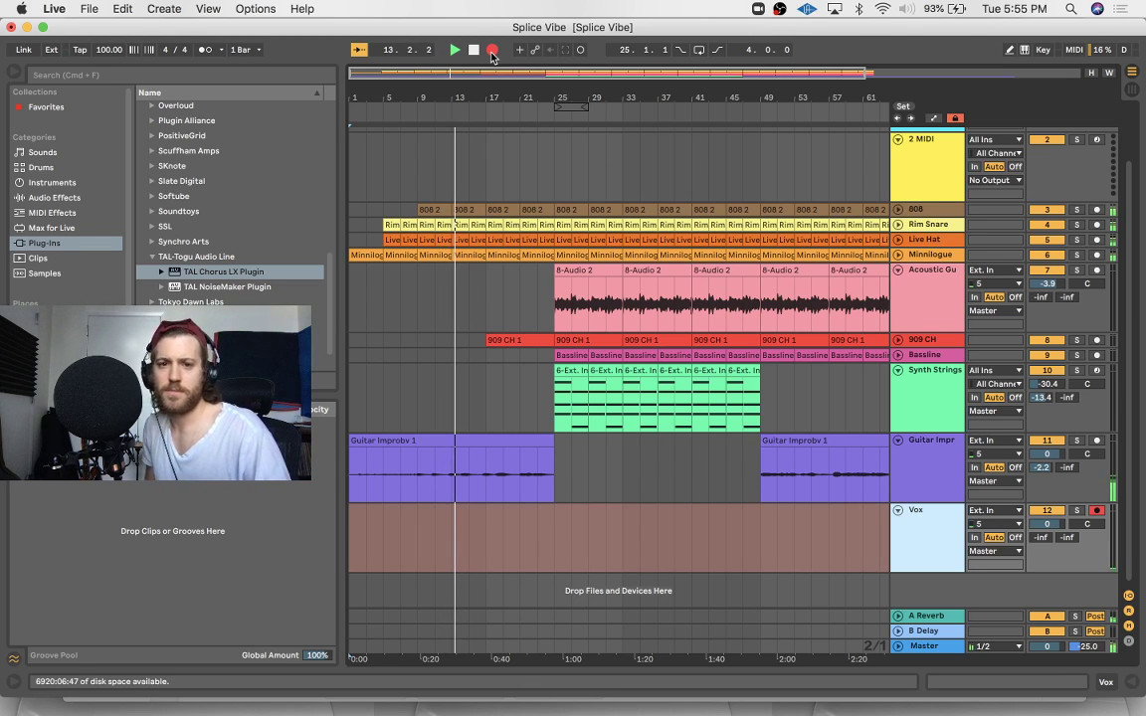
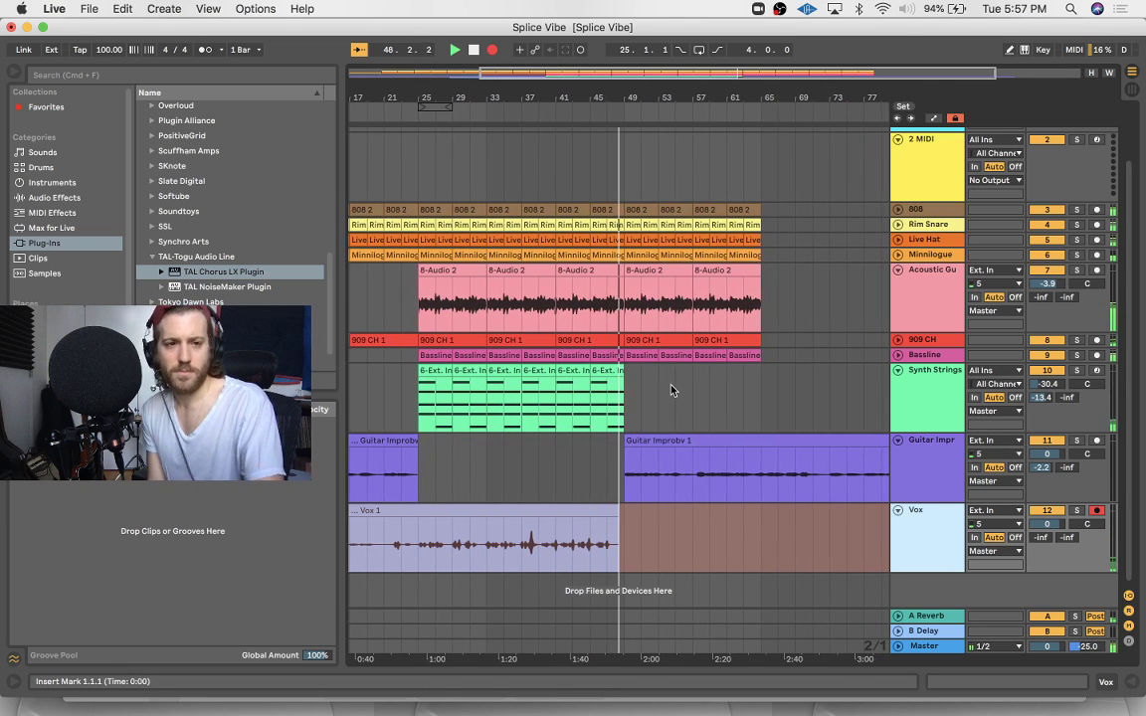
key("space")
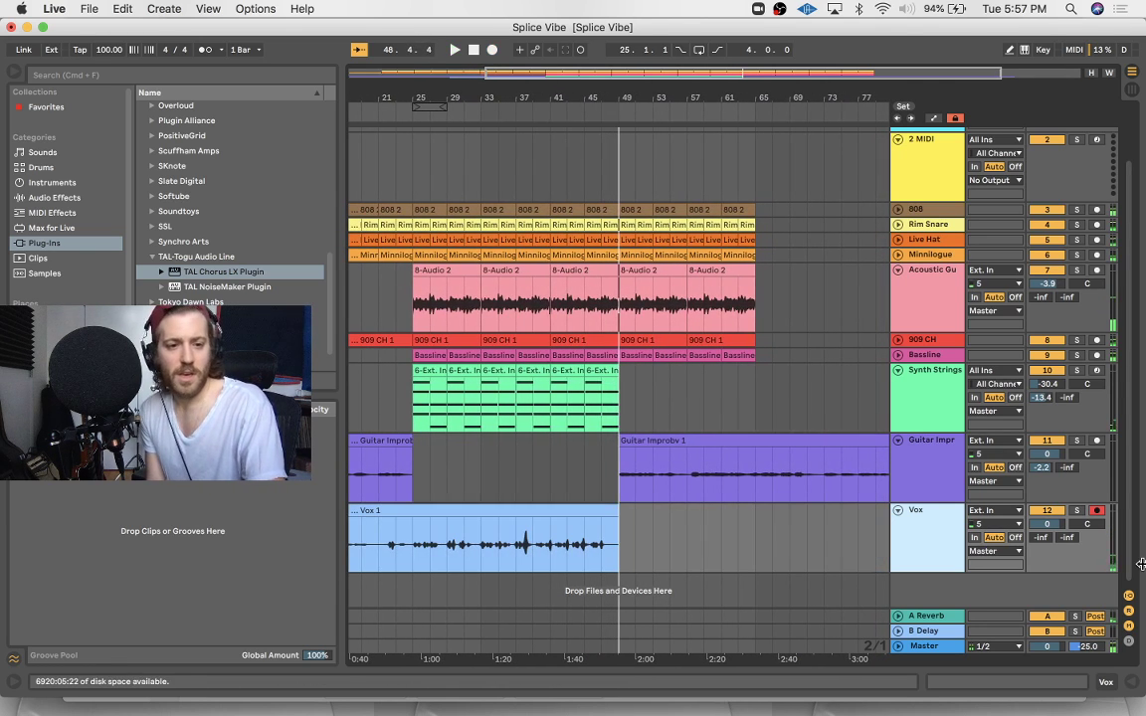
left_click(1097, 511)
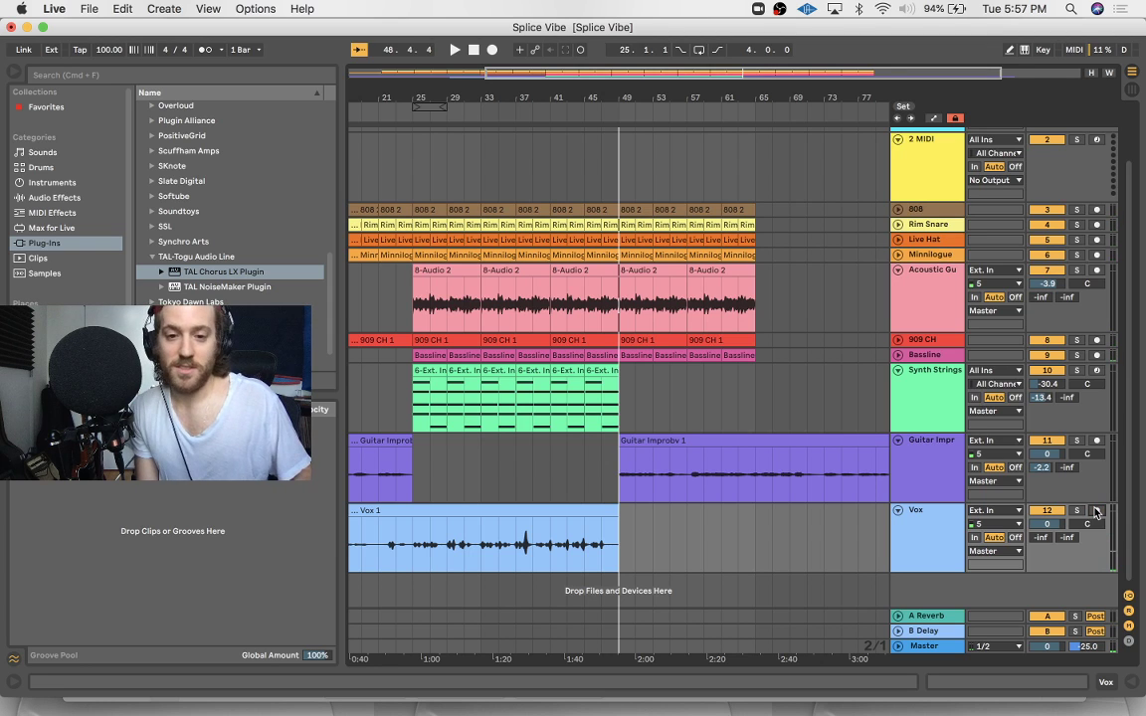
Trim the start of the Vox 1 clip to about bar 19 and play it from bar 21
scroll(690, 578, "left", 4)
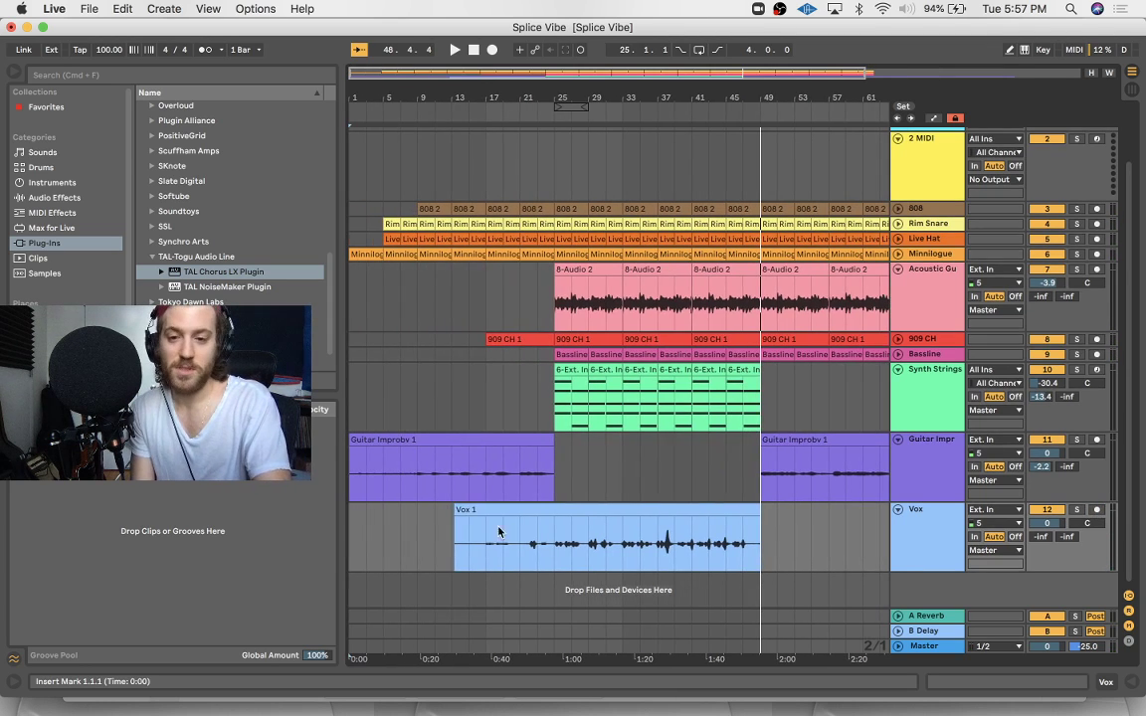
left_click_drag(456, 511, 523, 512)
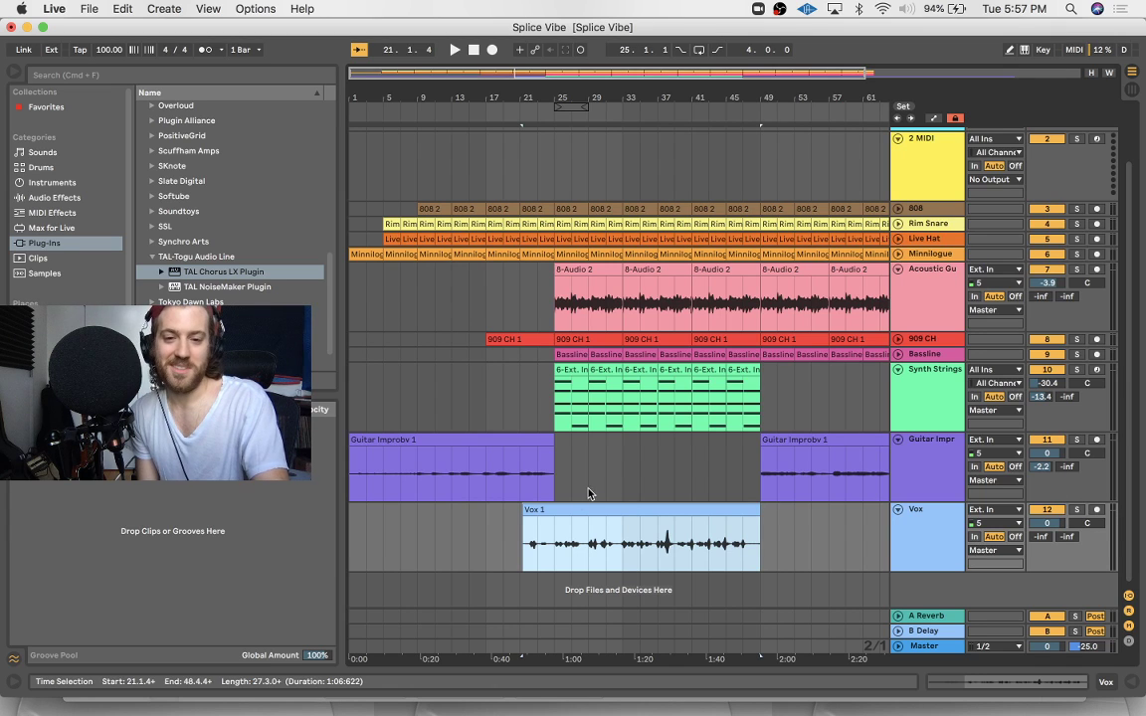
left_click_drag(568, 509, 504, 510)
left_click(535, 537)
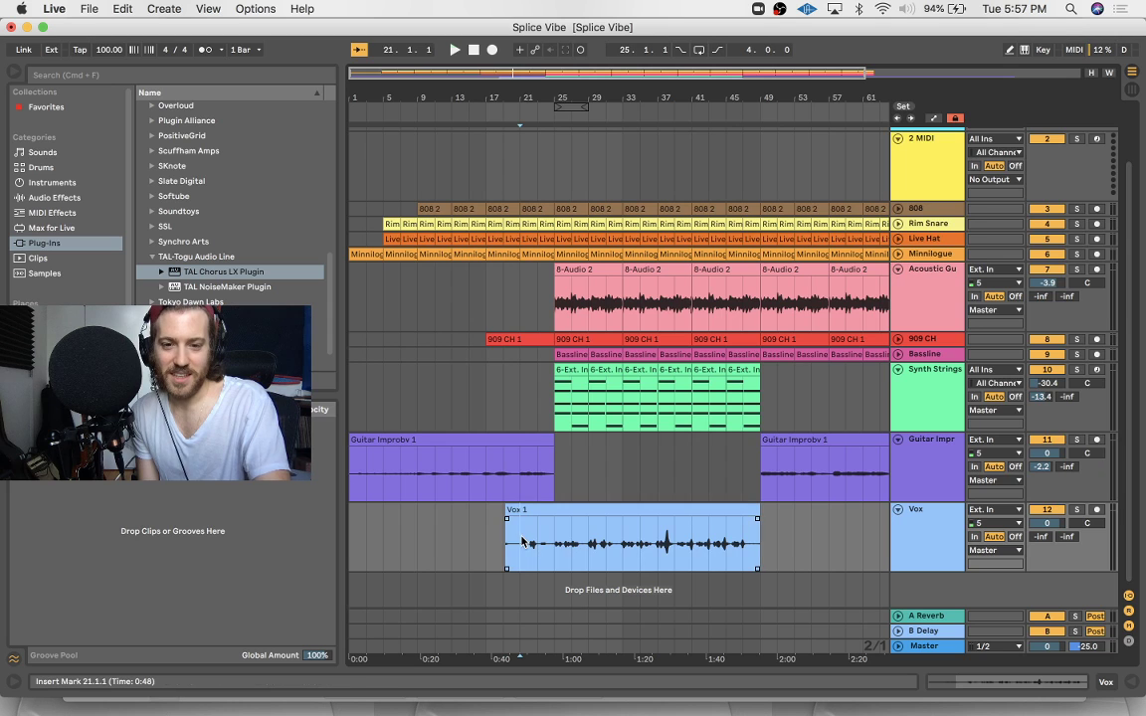
key("space")
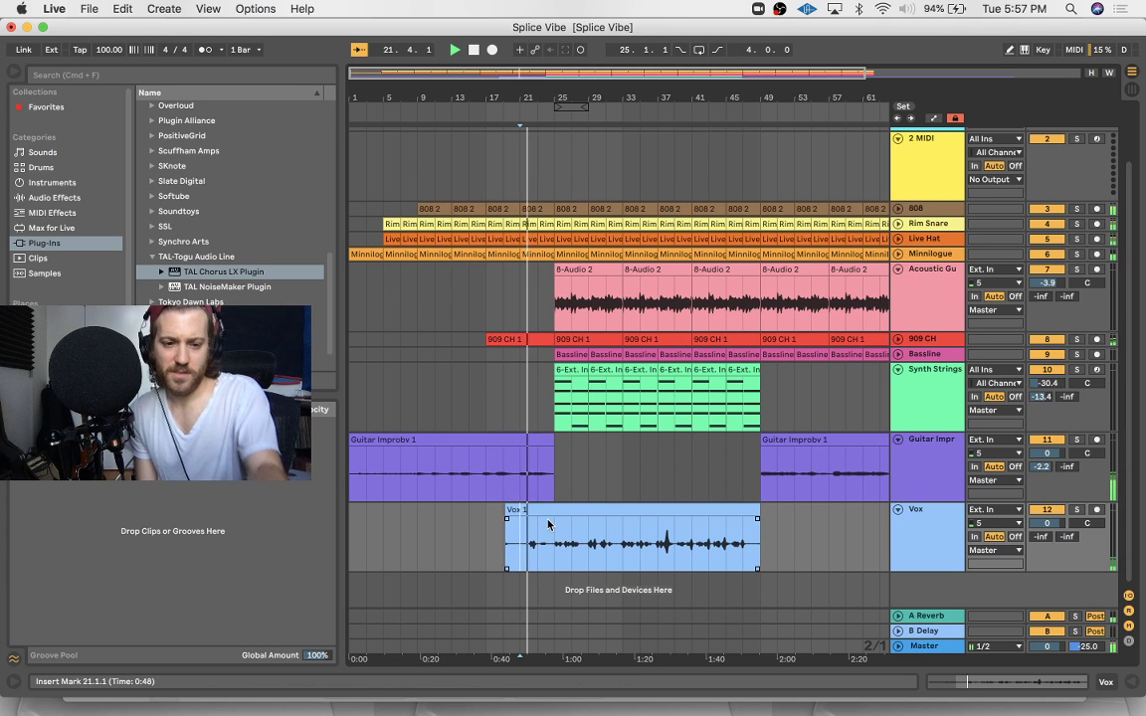
Trim the remaining silence before the first vocal phrase and move the Vox 1 clip to start at bar 25
key("plus")
key("plus")
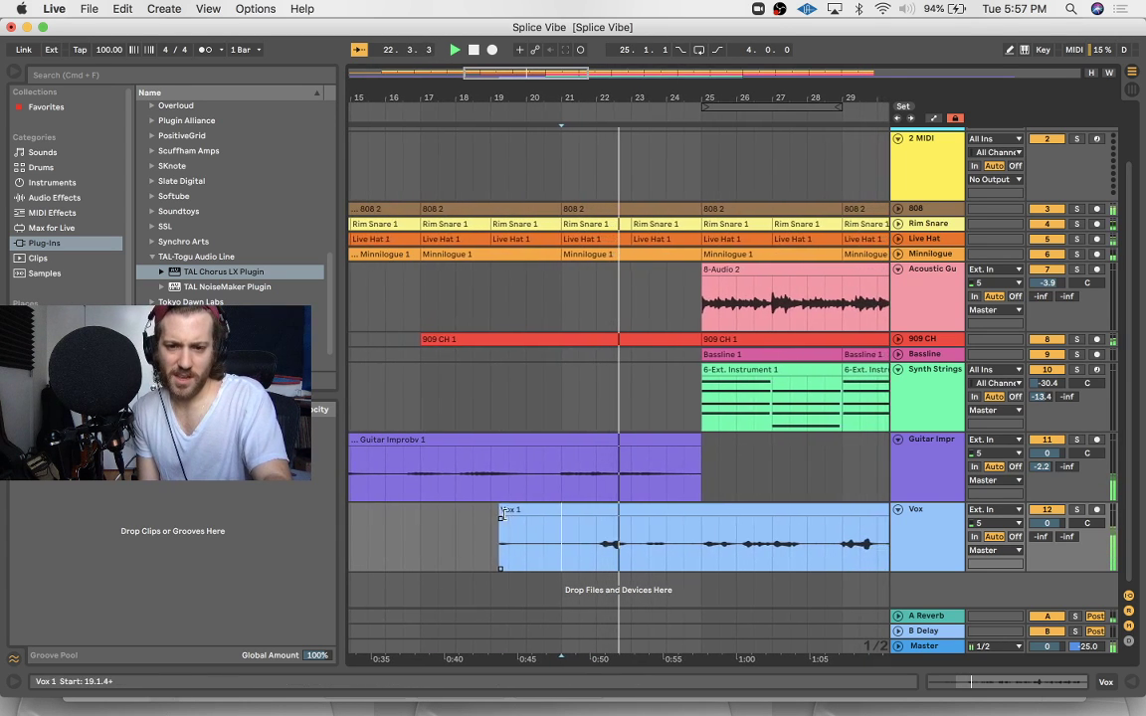
left_click_drag(505, 522, 734, 523)
key("space")
key("minus")
key("minus")
key("minus")
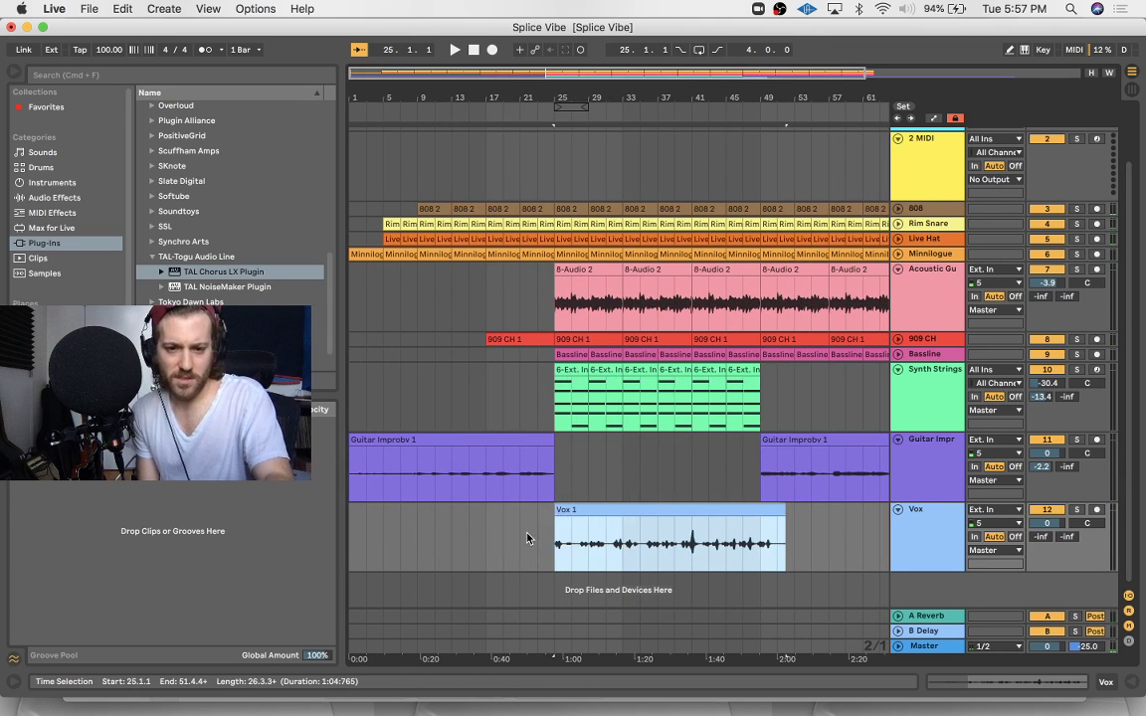
Play from bar 21 and delete the first Acoustic Guitar clip, spanning bars 25 to 33
left_click(527, 538)
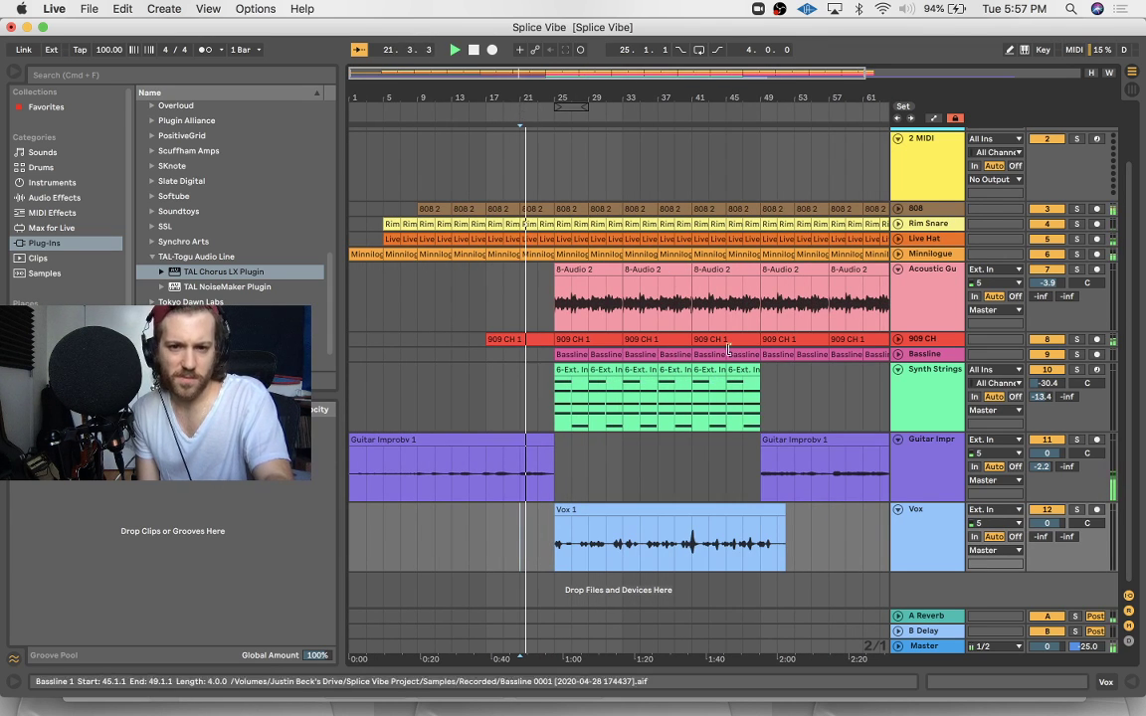
left_click(580, 269)
key("Delete")
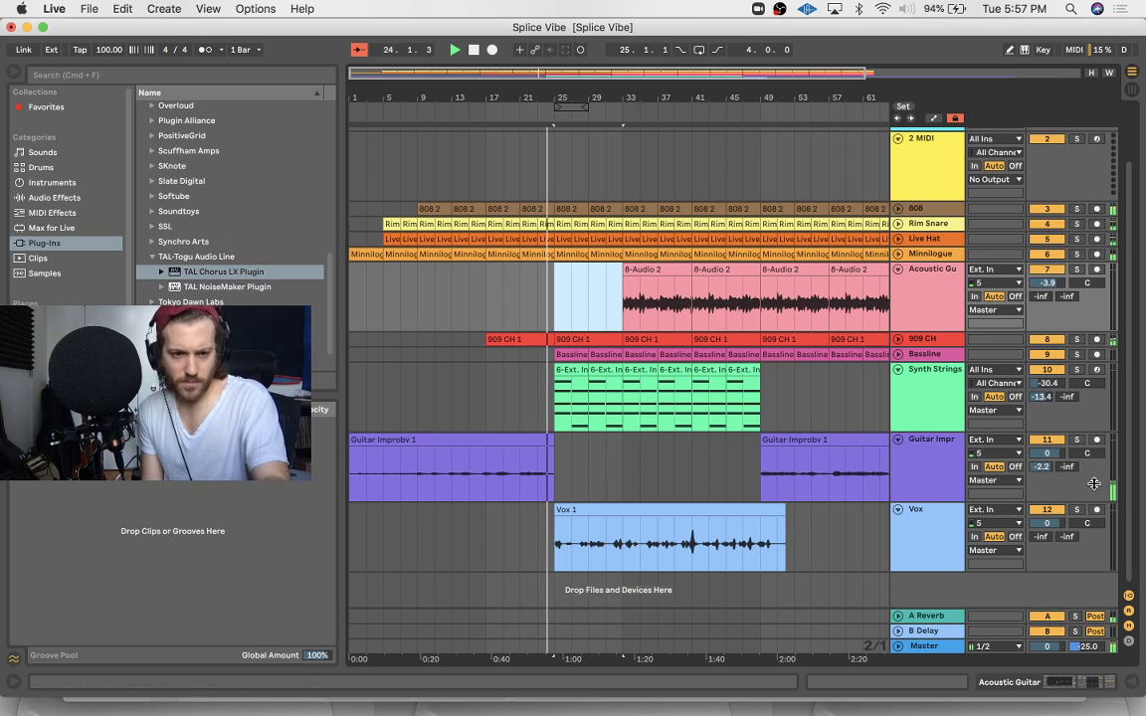
Select the Vox track and expand the Slate Digital plug-ins and their Virtual Mix Rack entry
left_click(914, 527)
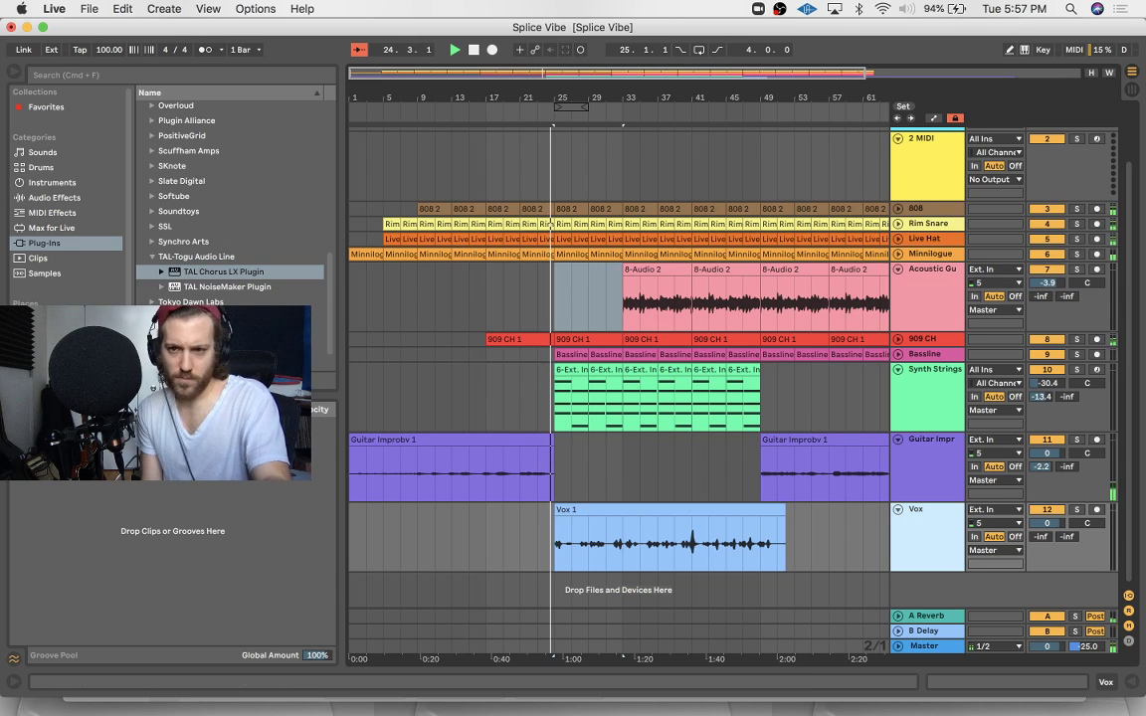
left_click(152, 182)
left_click(209, 303)
left_click(161, 303)
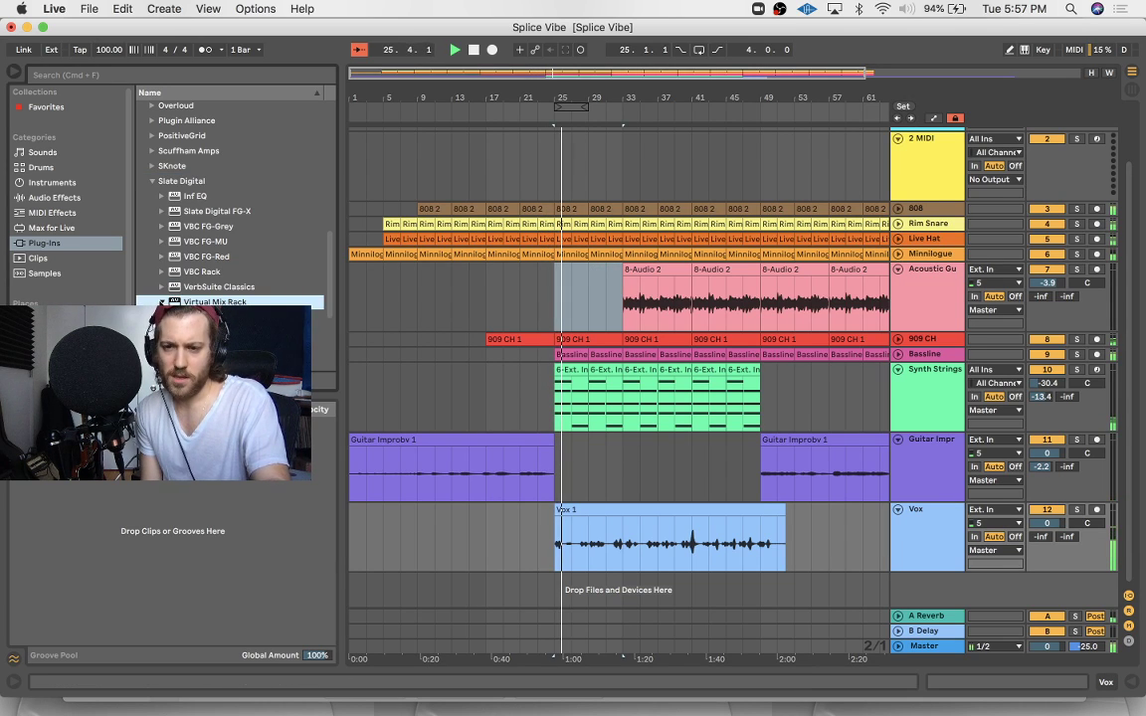
Delete the first two Synth Strings clips, spanning bars 25 to 33
left_click(574, 369)
key("Delete")
left_click(609, 369)
key("Delete")
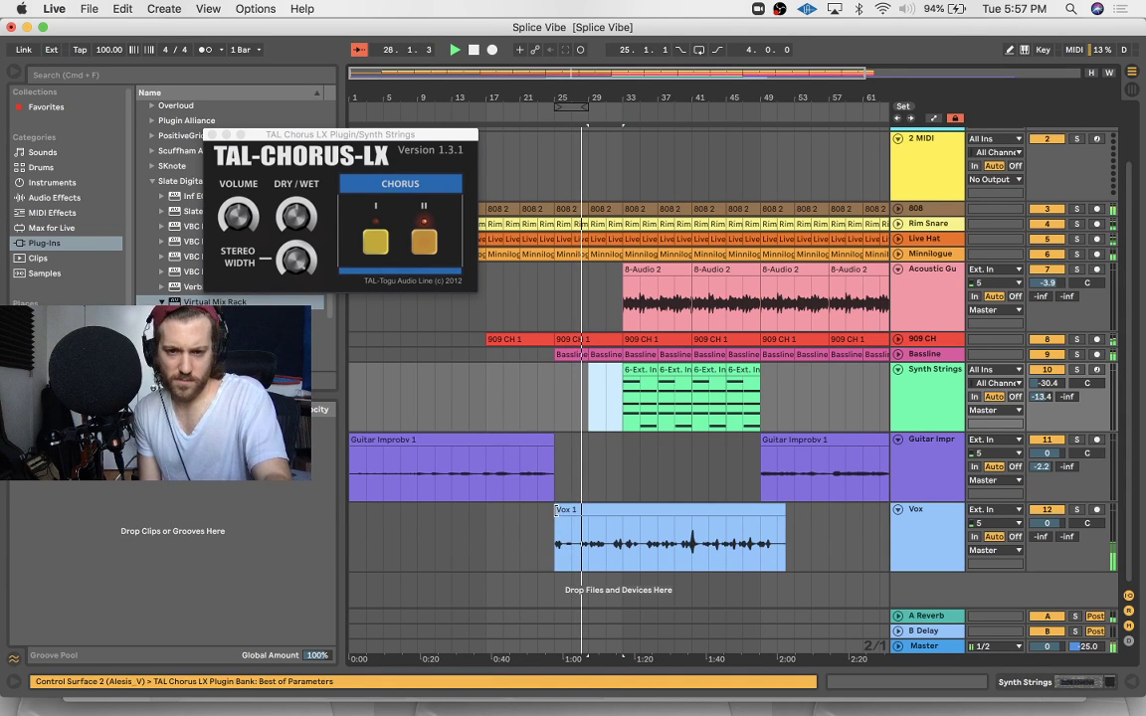
Trim about a bar and a half off the start of Vox 1, realign it to bar 25, and replay from bar 23.3
key("plus")
key("plus")
scroll(555, 512, "left", 2)
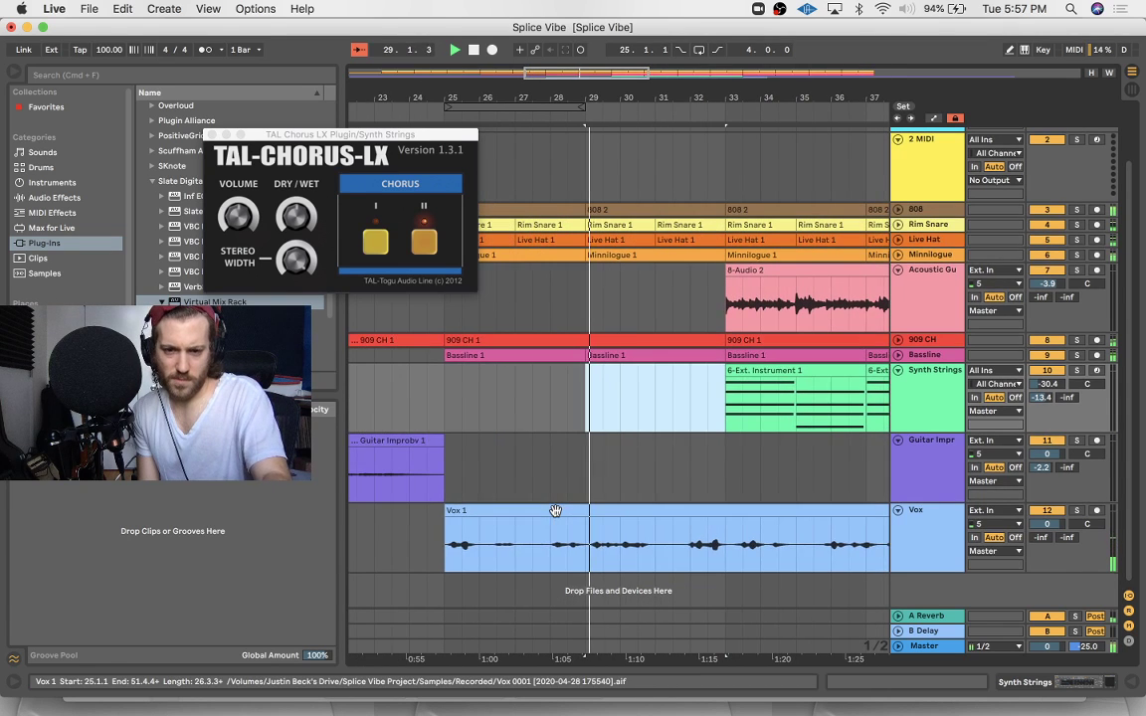
left_click_drag(445, 510, 489, 514)
key("space")
left_click(402, 524)
key("space")
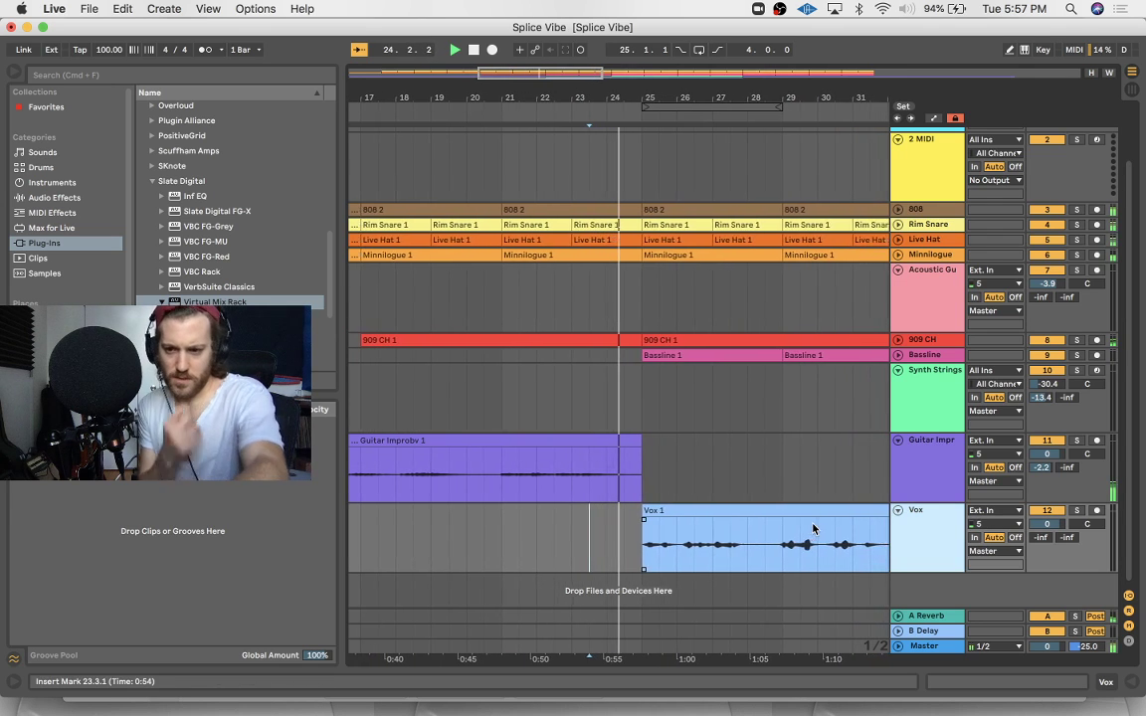
Show the Vox track's device chain and load the Slate Digital Virtual Mix Rack plug-in onto it
key("shift+Tab")
key("shift+Tab")
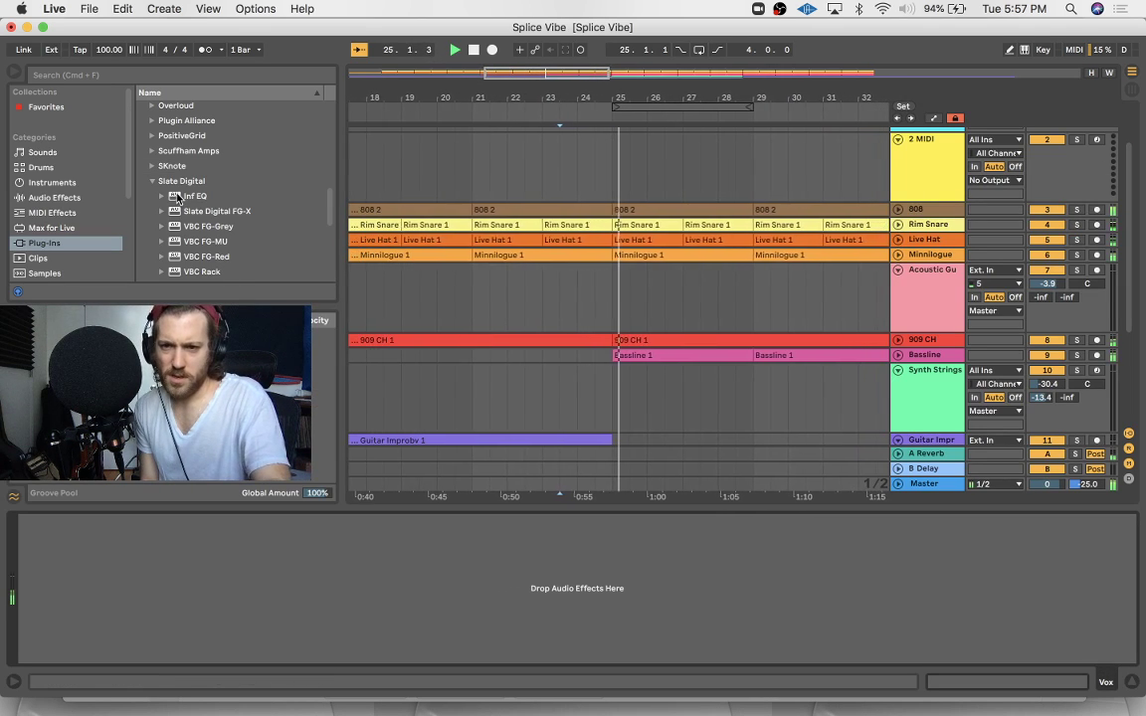
left_click(221, 249)
scroll(220, 248, "down", 3)
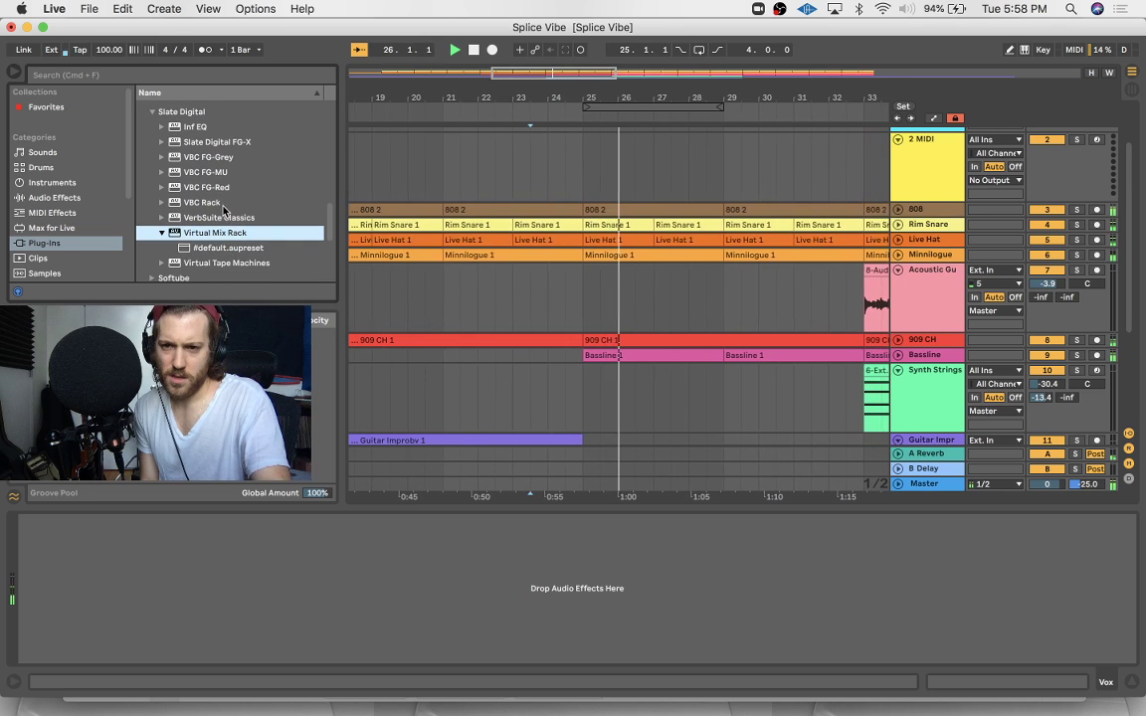
left_click_drag(229, 232, 231, 569)
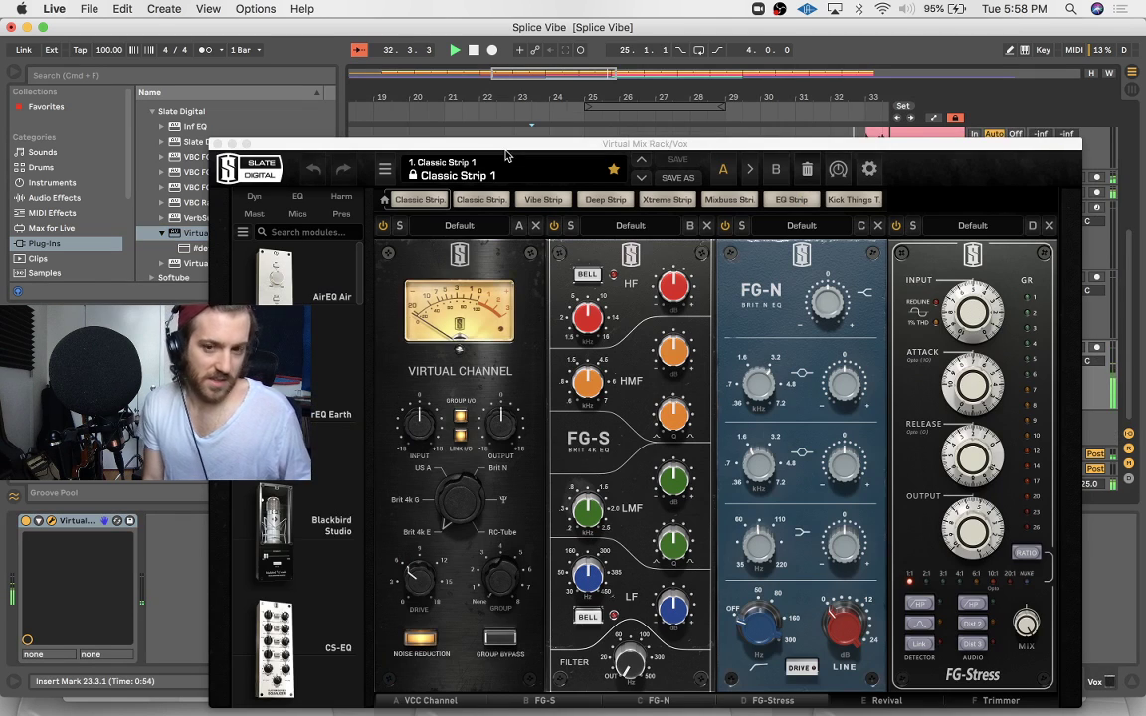
Remove the Virtual Channel, FG-S, FG-N and FG-Stress modules from the Virtual Mix Rack
left_click(535, 225)
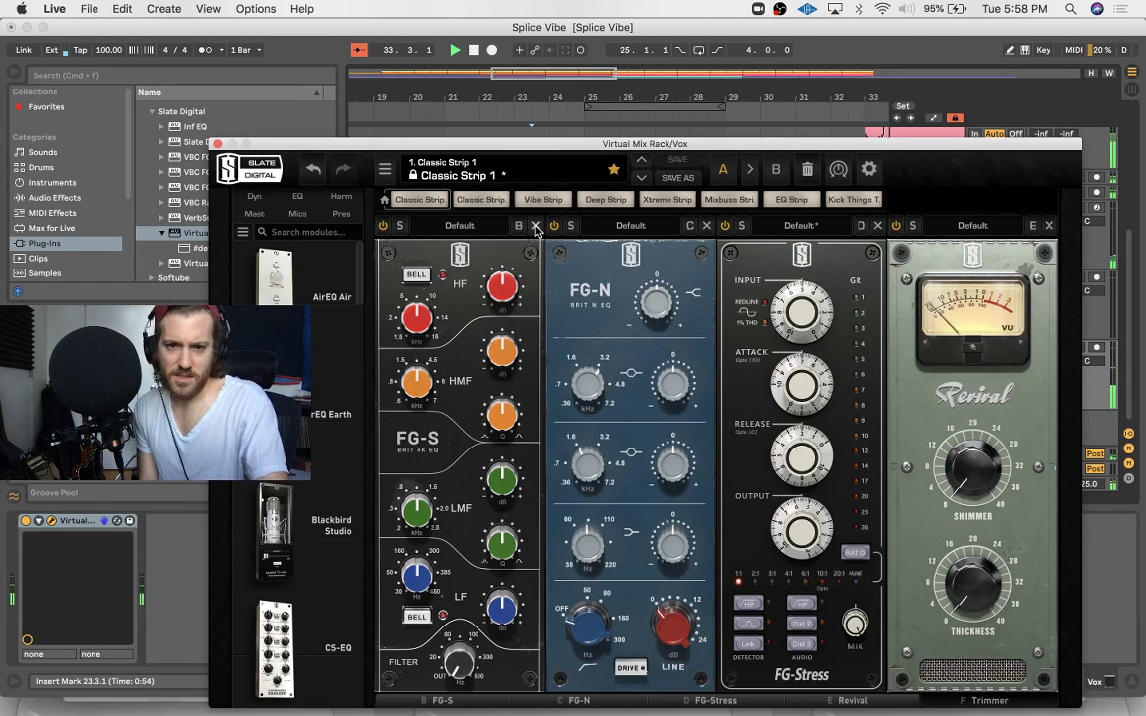
left_click(536, 226)
left_click(535, 226)
left_click(535, 225)
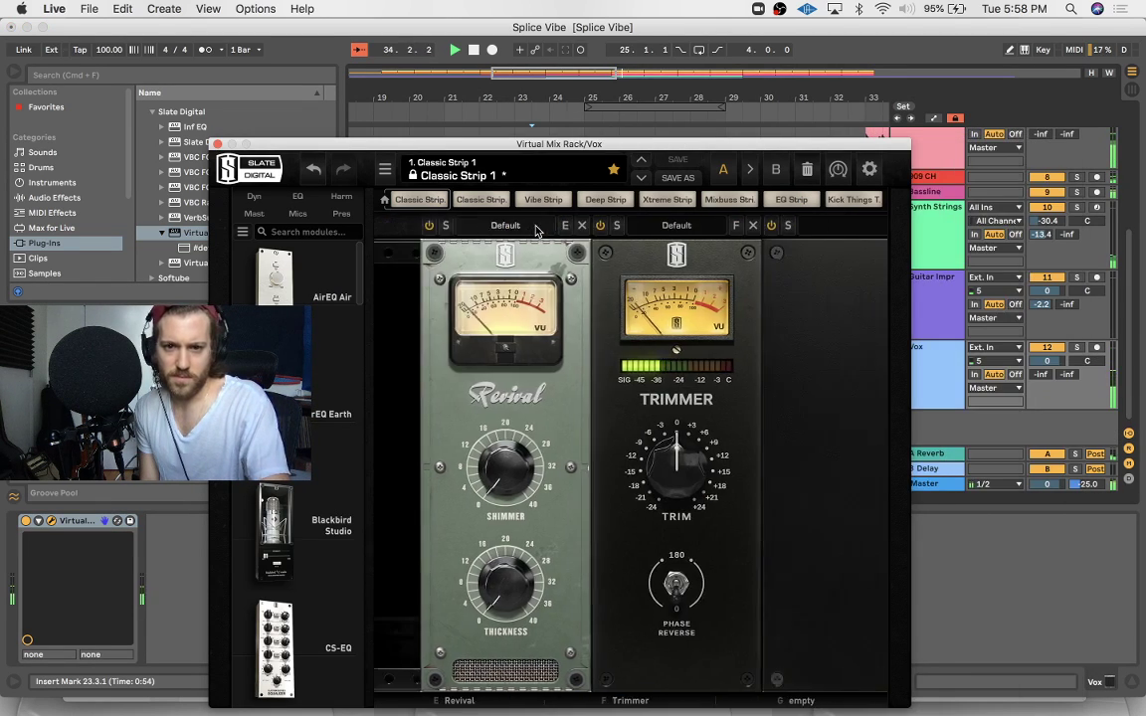
Remove the Revival and Trimmer modules and load an FG-116 Modern compressor with input at -20.1 dB and output at -18.2 dB
left_click(535, 226)
left_click(535, 226)
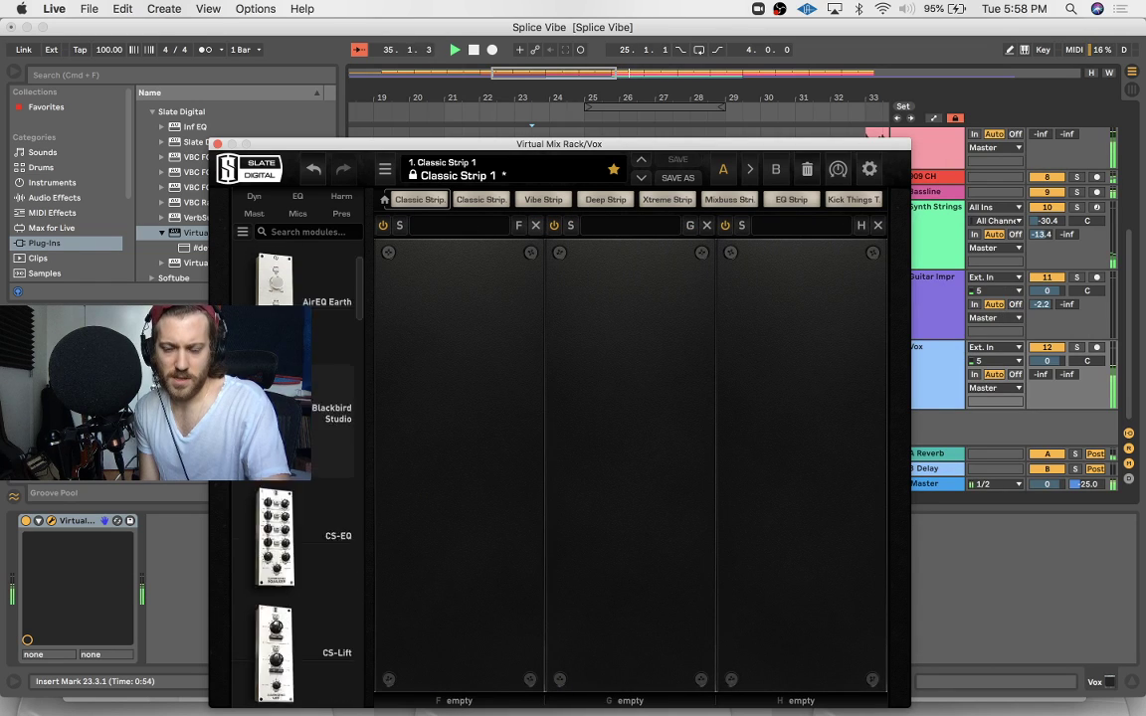
scroll(283, 438, "down", 5)
left_click_drag(283, 443, 480, 416)
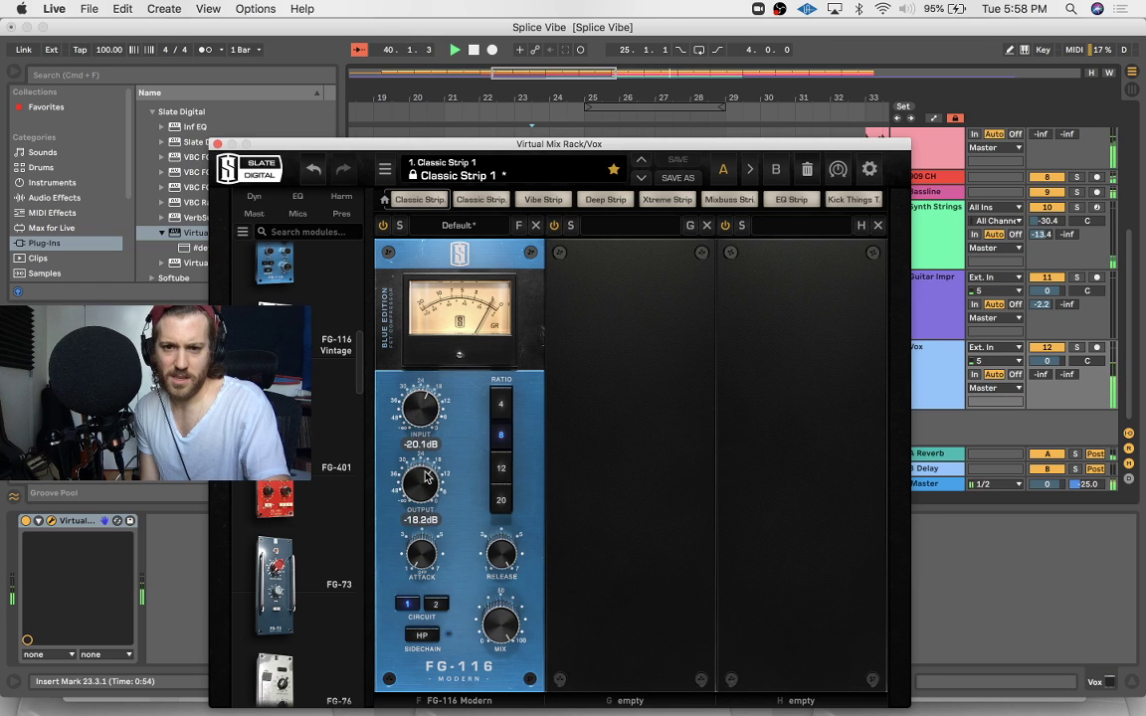
Try moving the second Guitar Improbv clip to bar 41 and return it to bar 49
left_click_drag(521, 149, 550, 486)
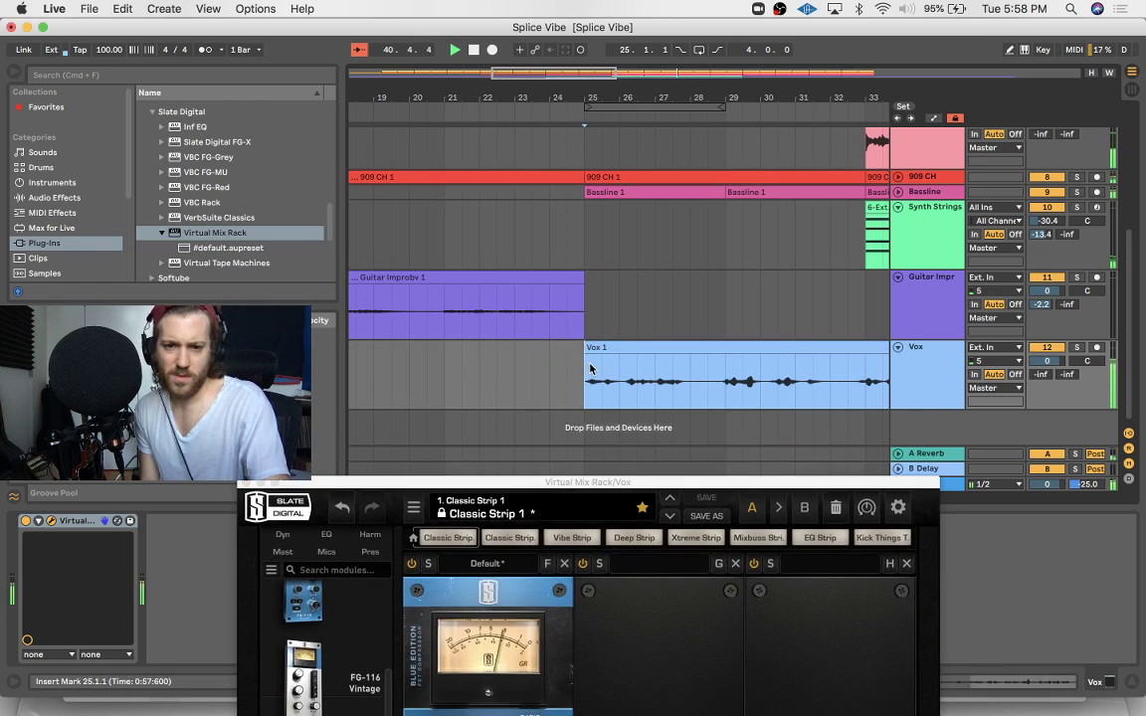
key("minus")
key("minus")
key("minus")
key("minus")
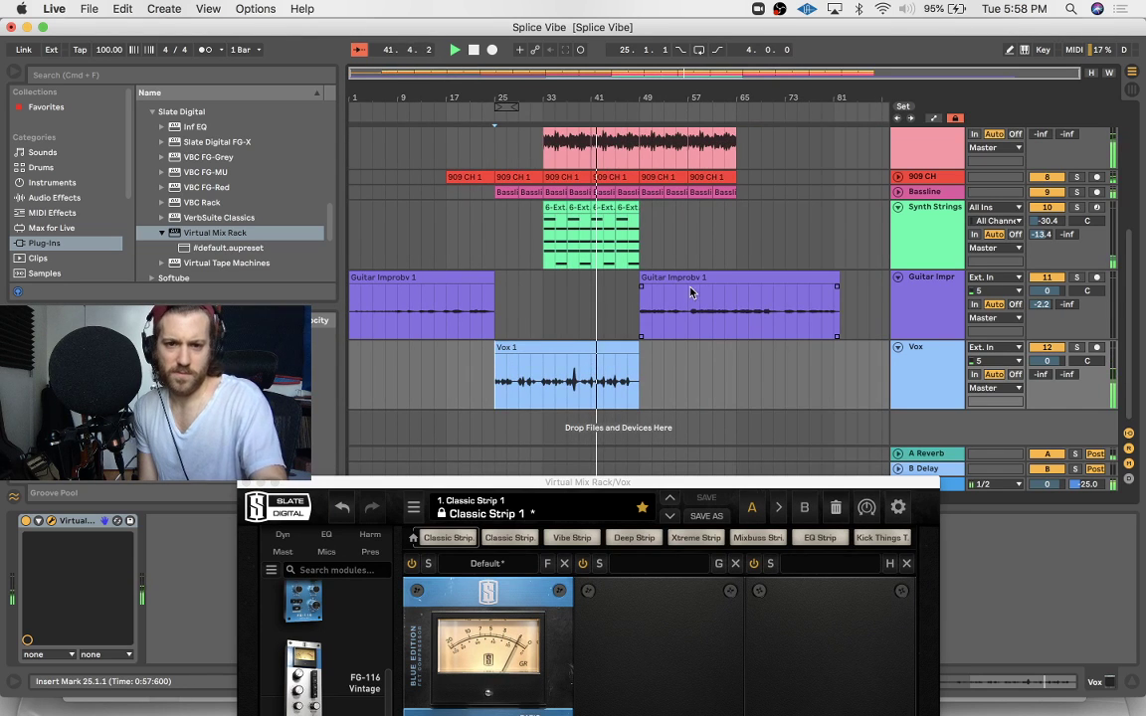
left_click(692, 279)
left_click_drag(693, 279, 629, 273)
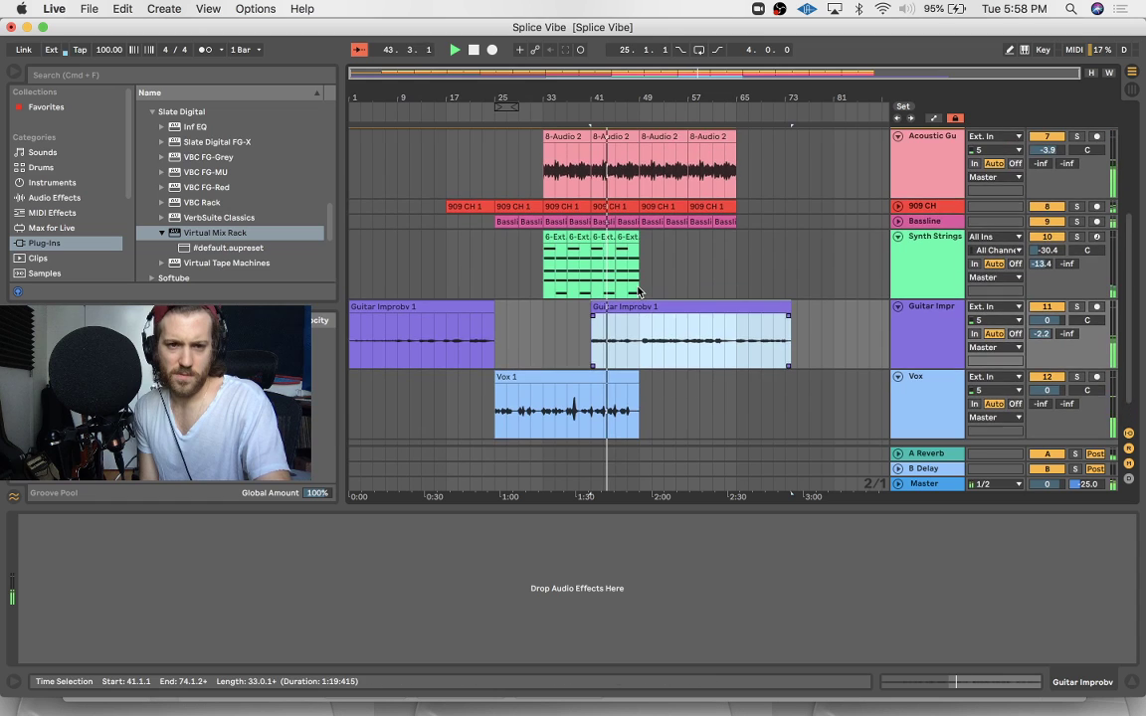
scroll(646, 288, "up", 2)
left_click_drag(623, 309, 670, 319)
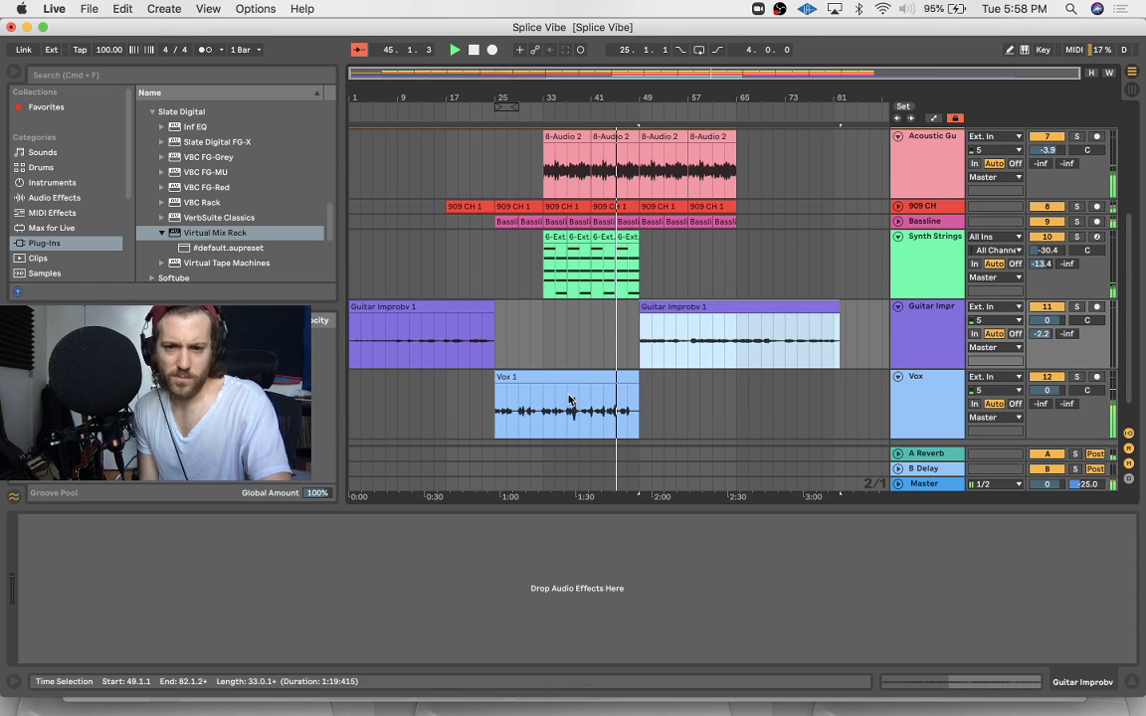
scroll(568, 409, "down", 1)
scroll(568, 409, "down", 1)
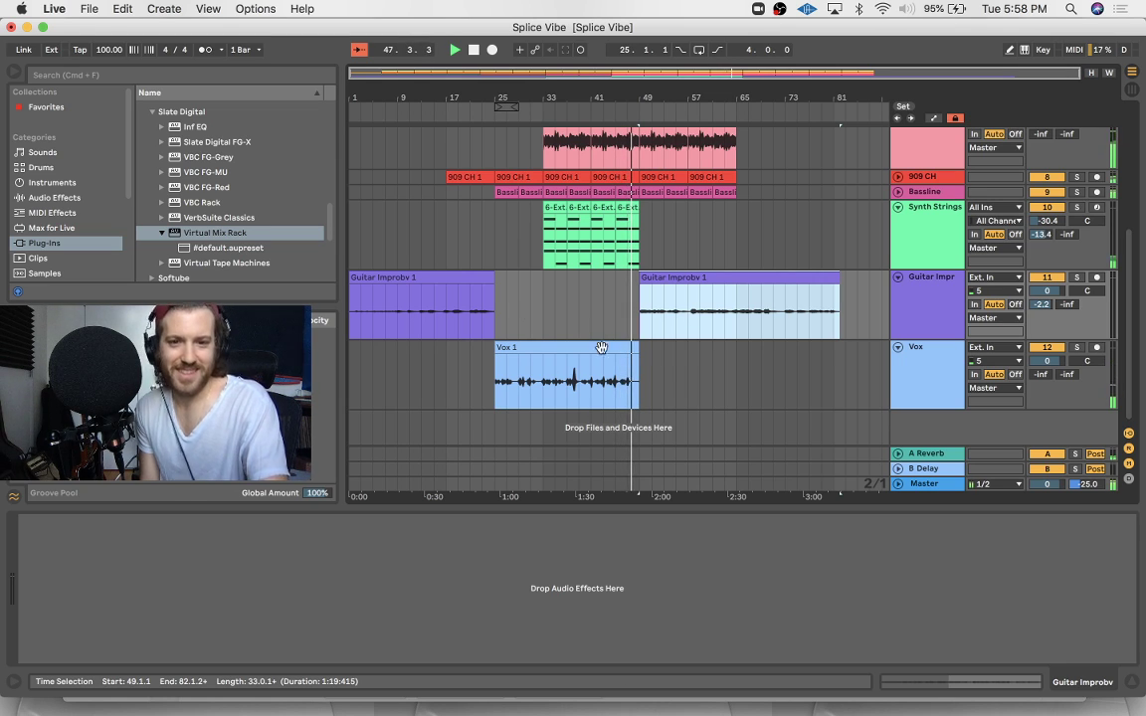
left_click(562, 350)
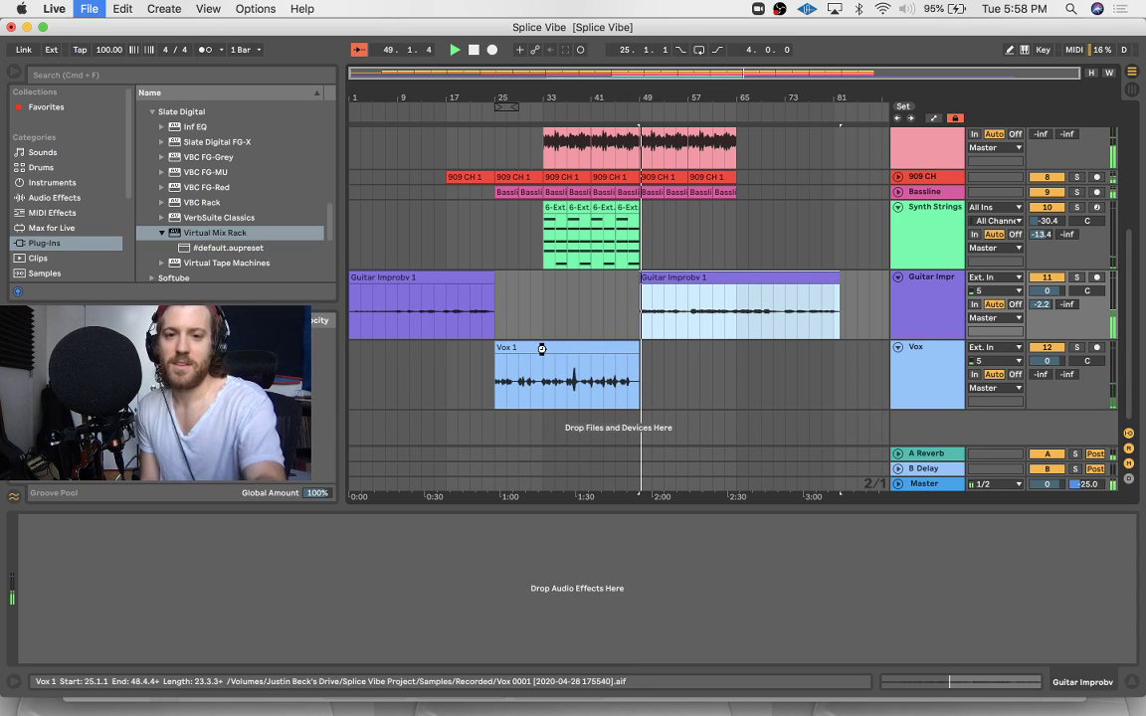
left_click(555, 293)
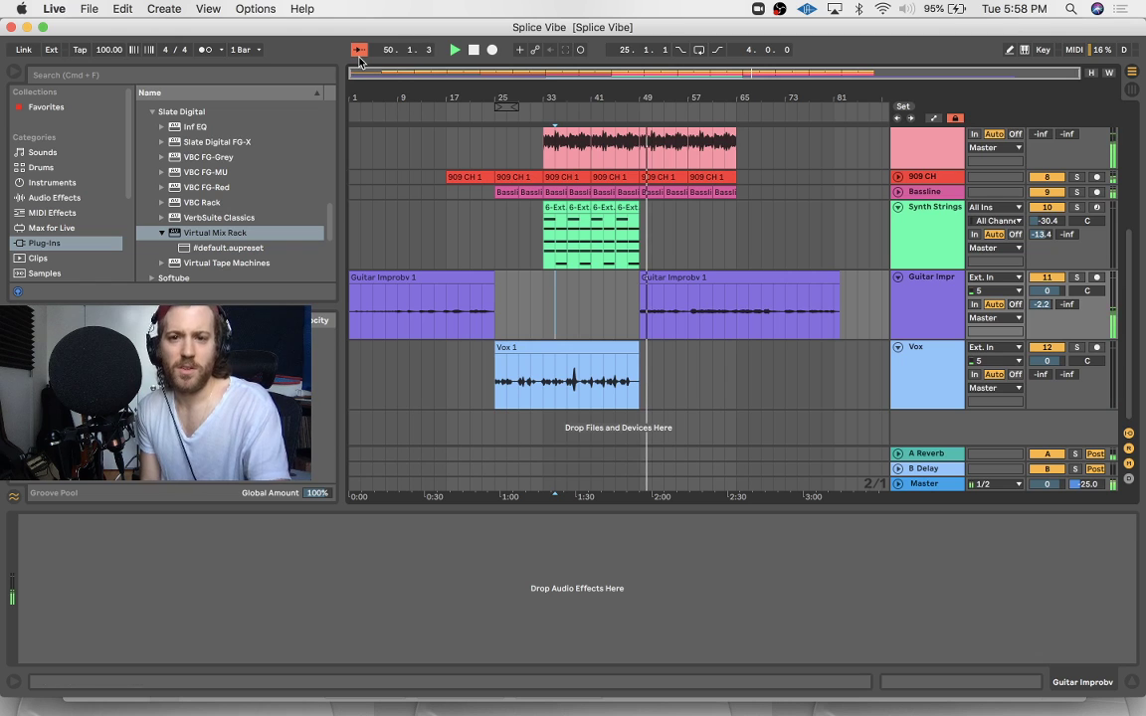
left_click(633, 207)
scroll(617, 209, "up", 4)
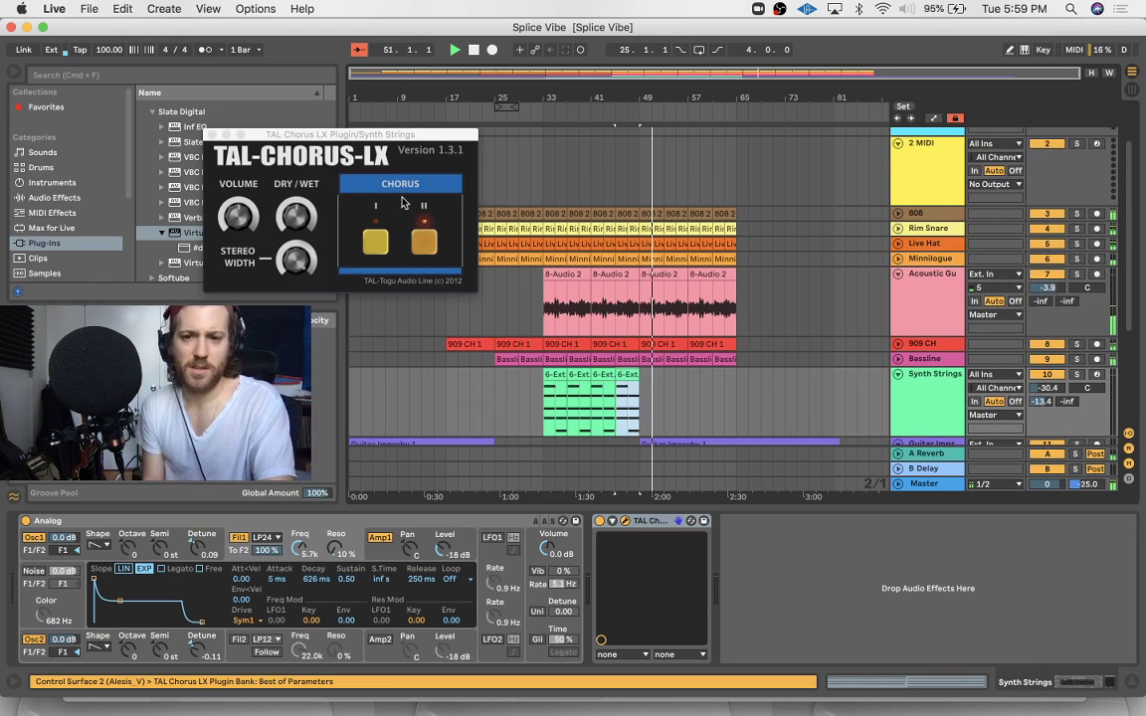
left_click(212, 135)
scroll(581, 358, "down", 4)
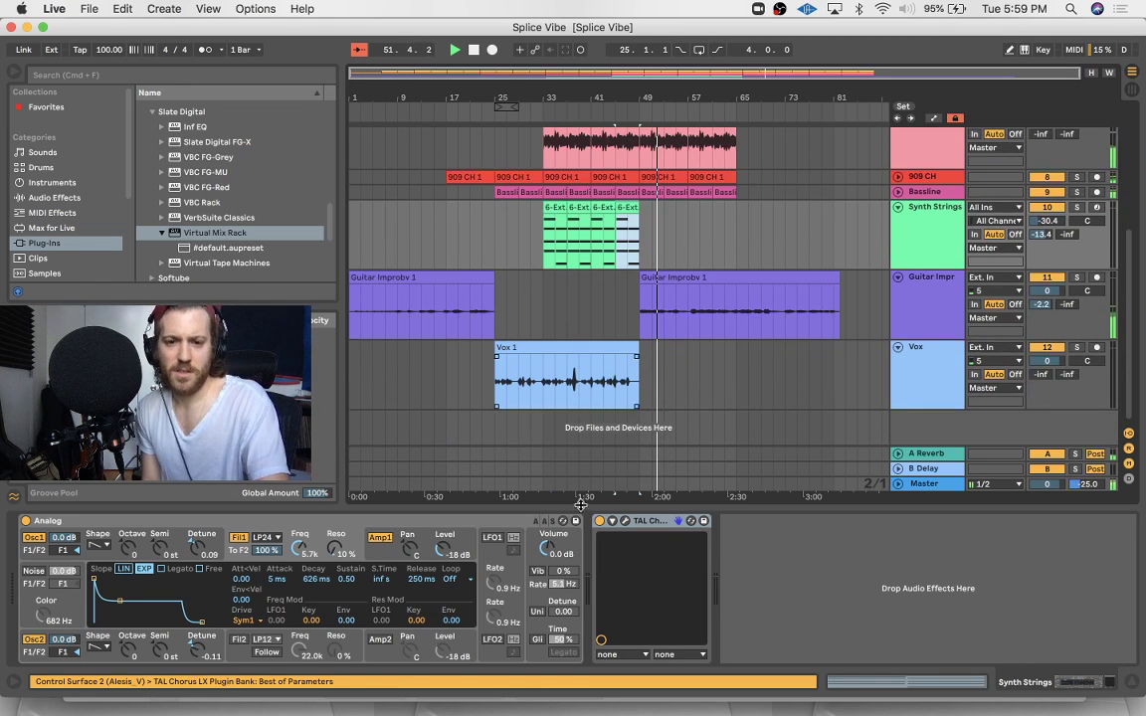
Replay from bar 23 and raise the Vox track's B Delay send to -16.2 dB
double_click(577, 508)
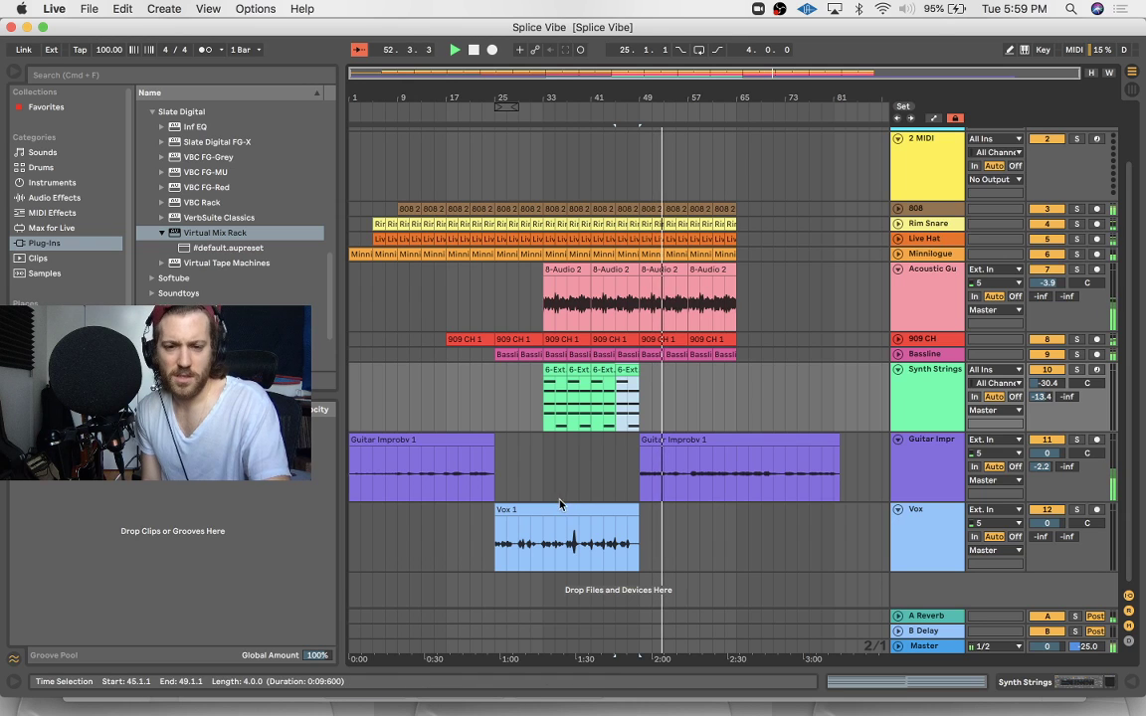
left_click(484, 537)
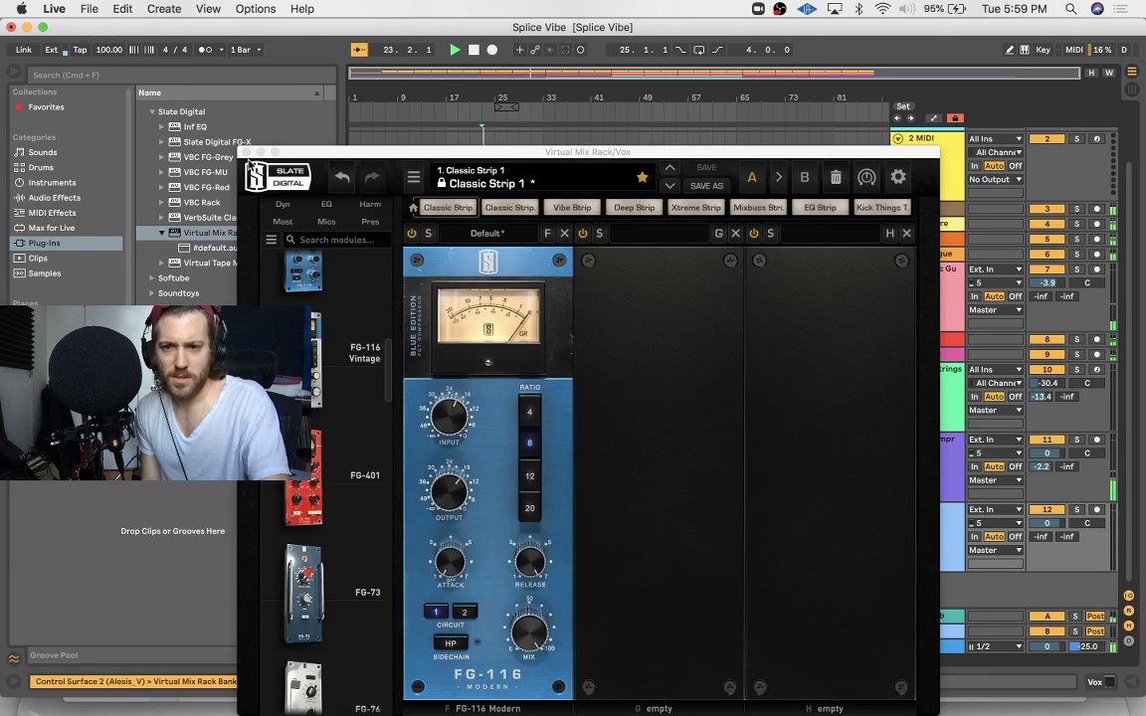
left_click(219, 126)
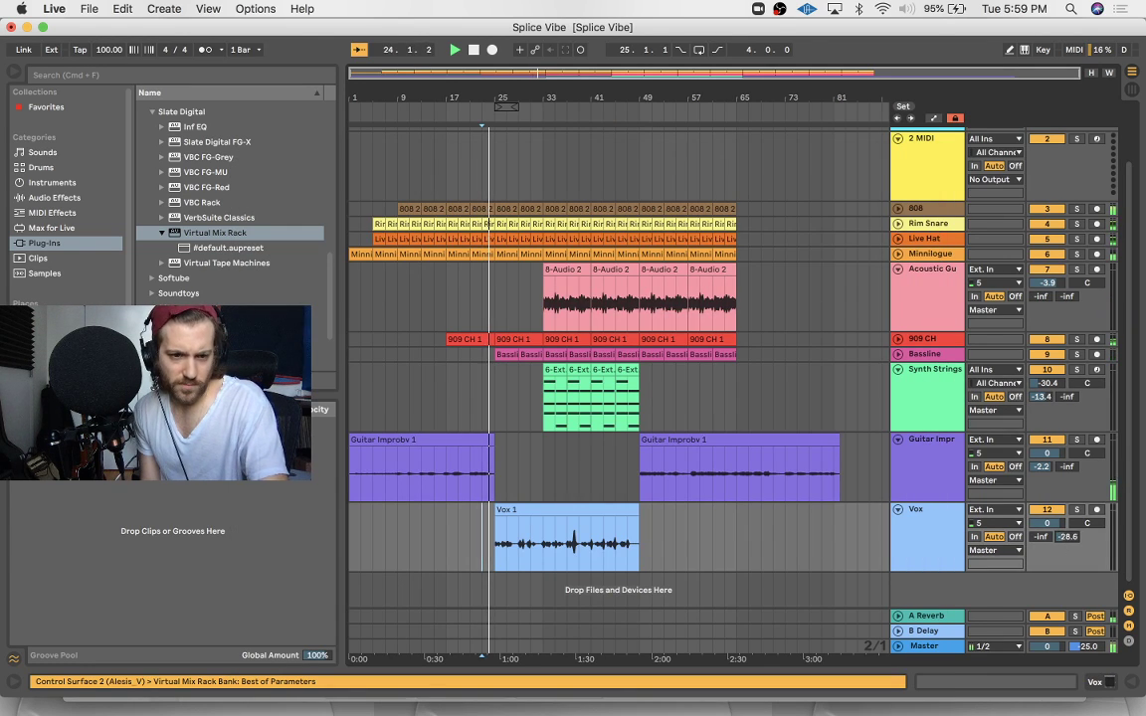
left_click_drag(1066, 537, 1066, 506)
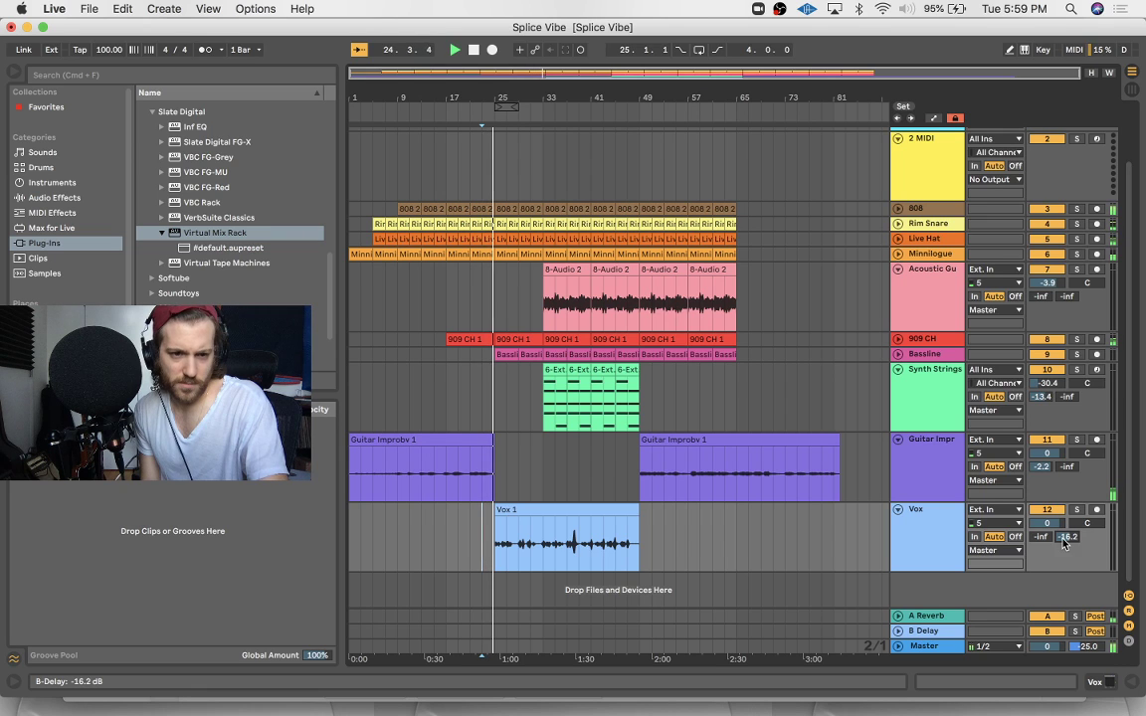
Set the B Delay return's left delay time to 1 synced division and its feedback to 14%
left_click(928, 632)
key("shift+Tab")
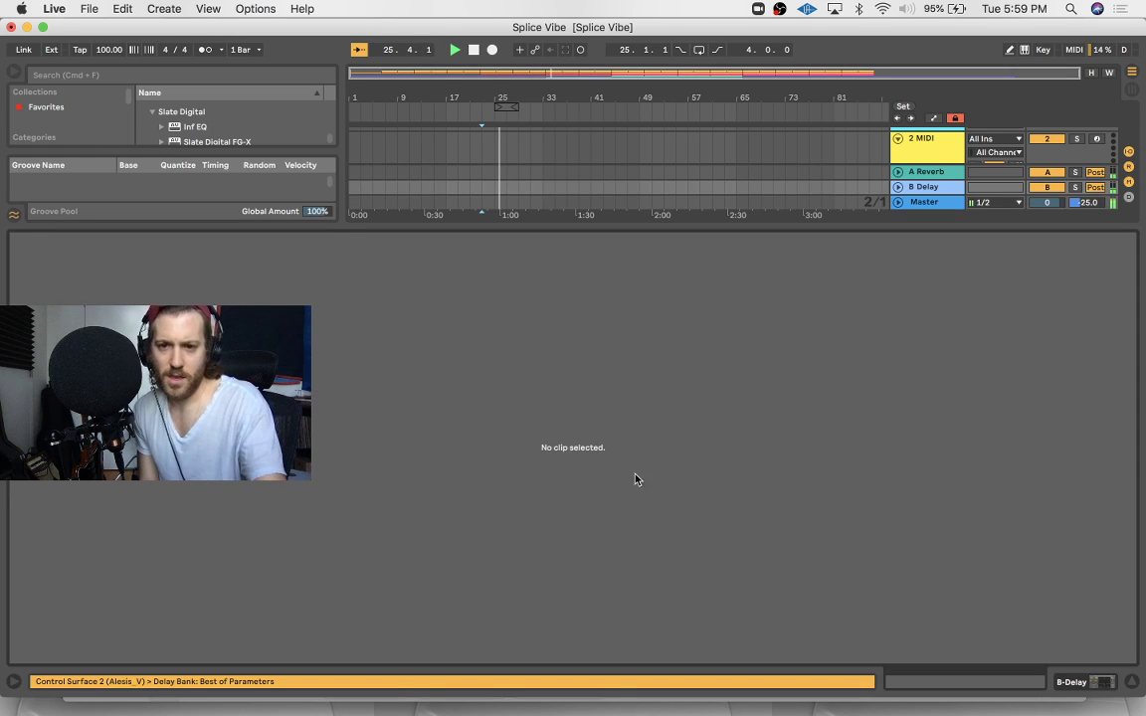
key("shift+Tab")
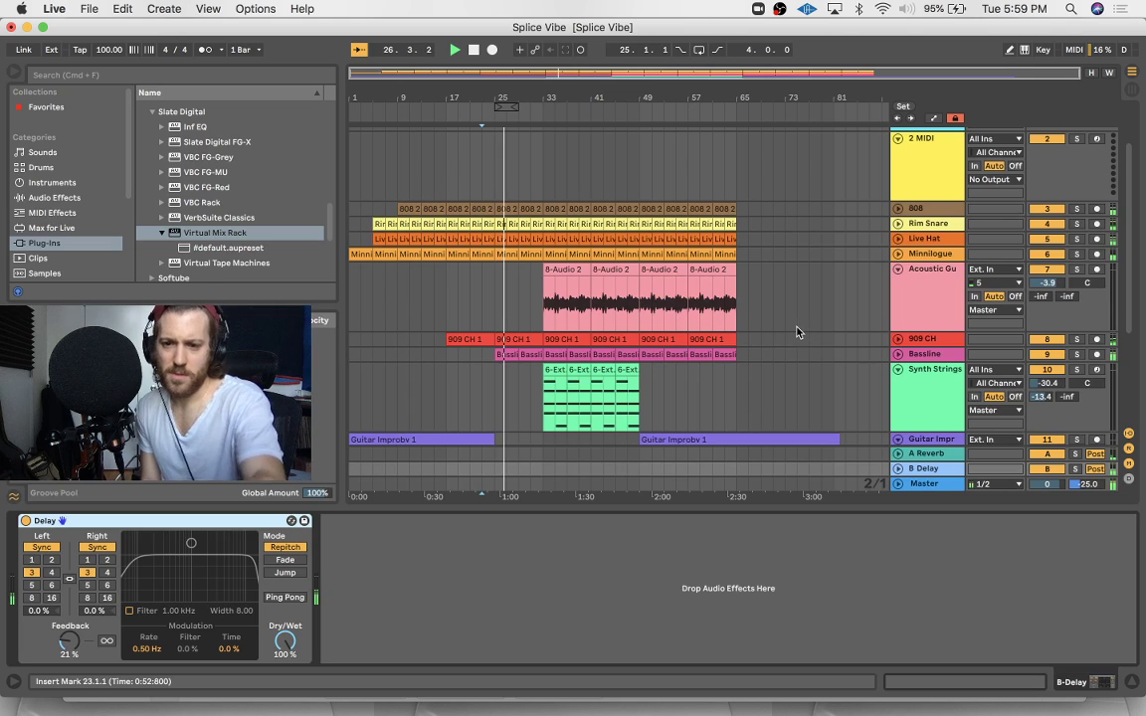
left_click(31, 559)
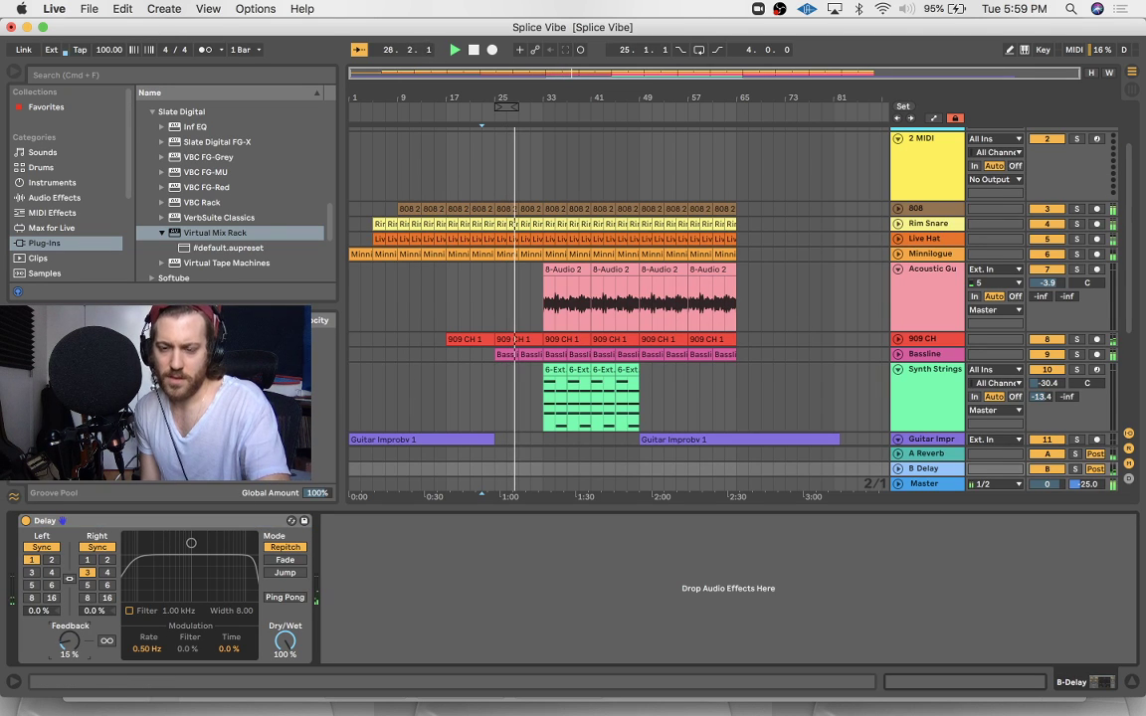
scroll(455, 377, "down", 5)
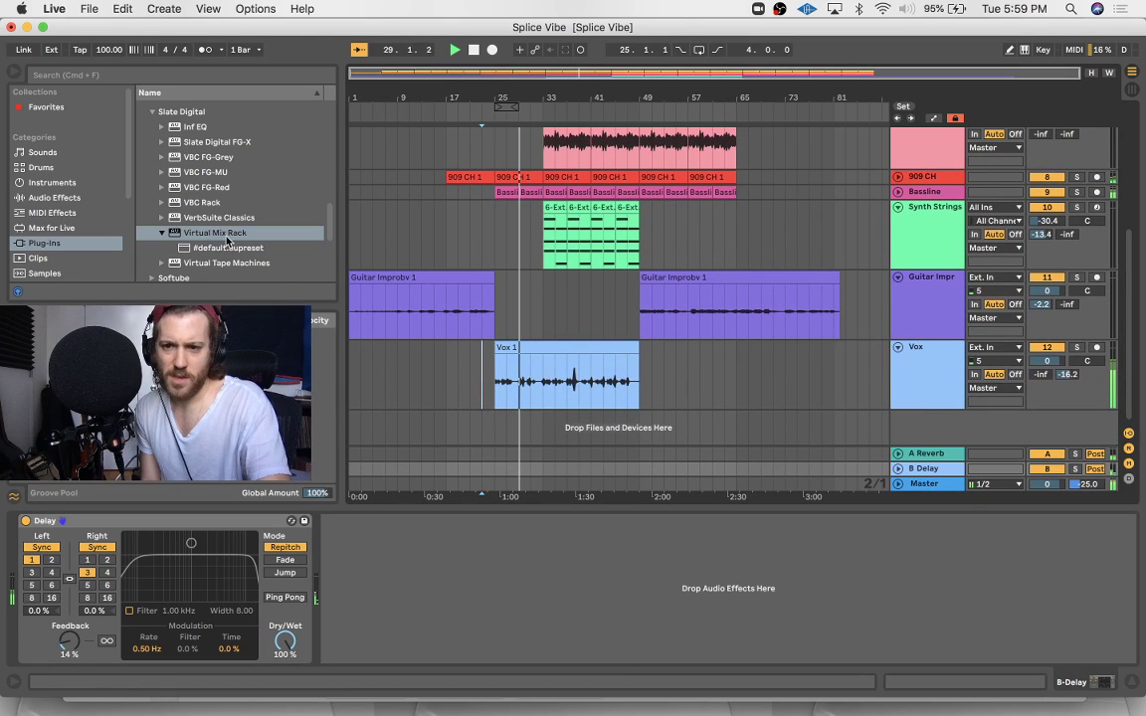
Load the Universal Audio plug-in UAD Valley People Dyna-mite onto the Vox track and set its mode to exp
left_click(161, 232)
scroll(154, 214, "up", 4)
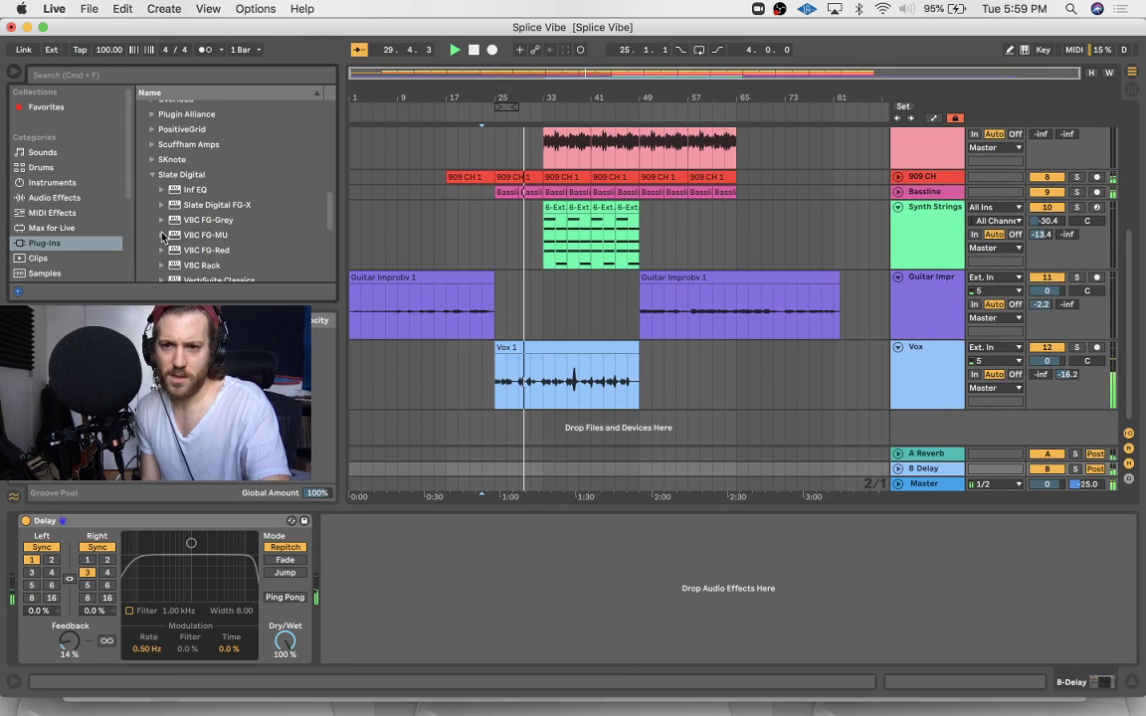
left_click(150, 165)
scroll(187, 230, "down", 3)
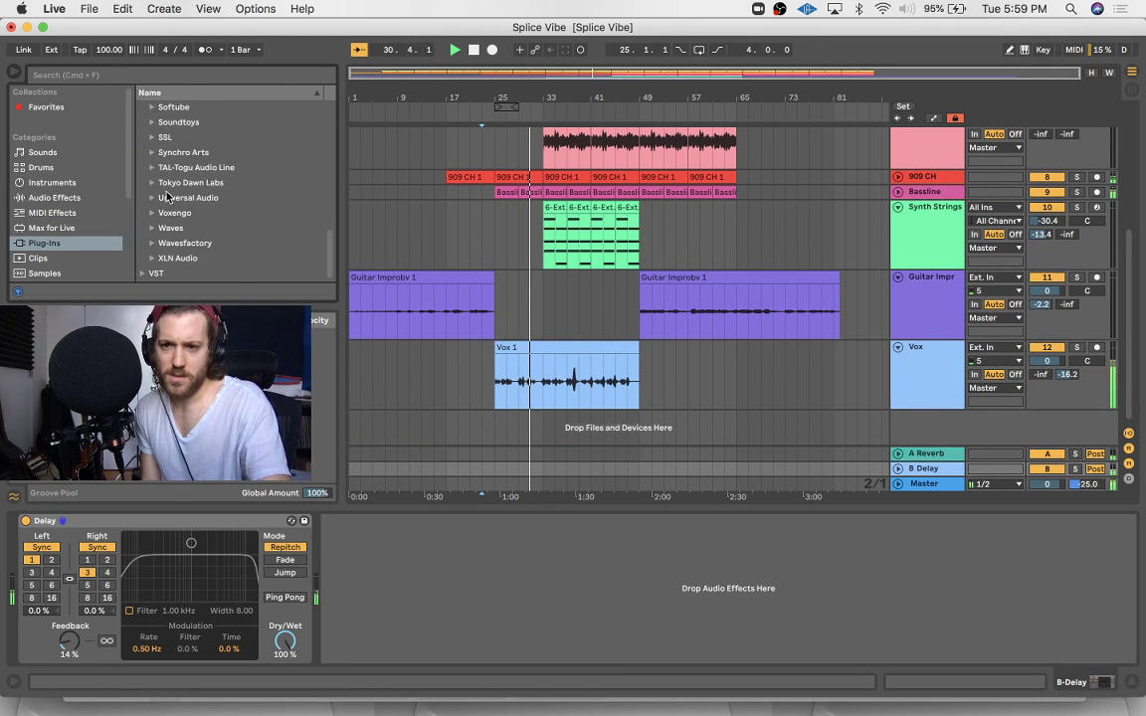
left_click(151, 197)
scroll(206, 226, "down", 3)
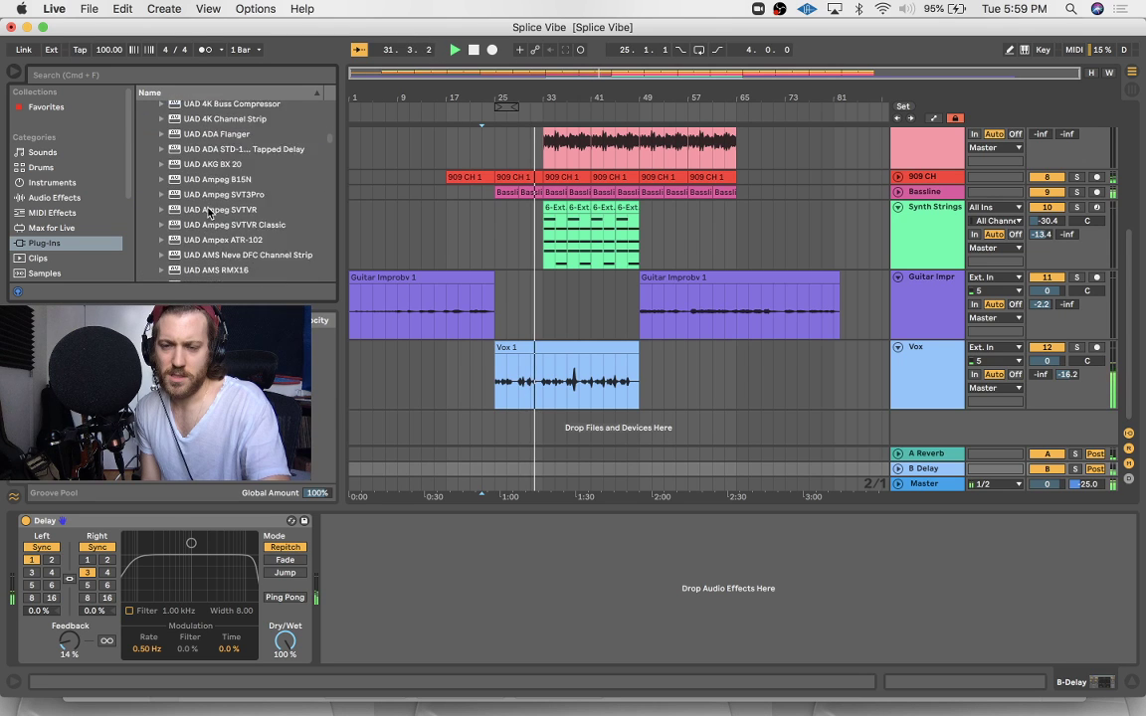
scroll(206, 227, "down", 5)
scroll(209, 212, "down", 10)
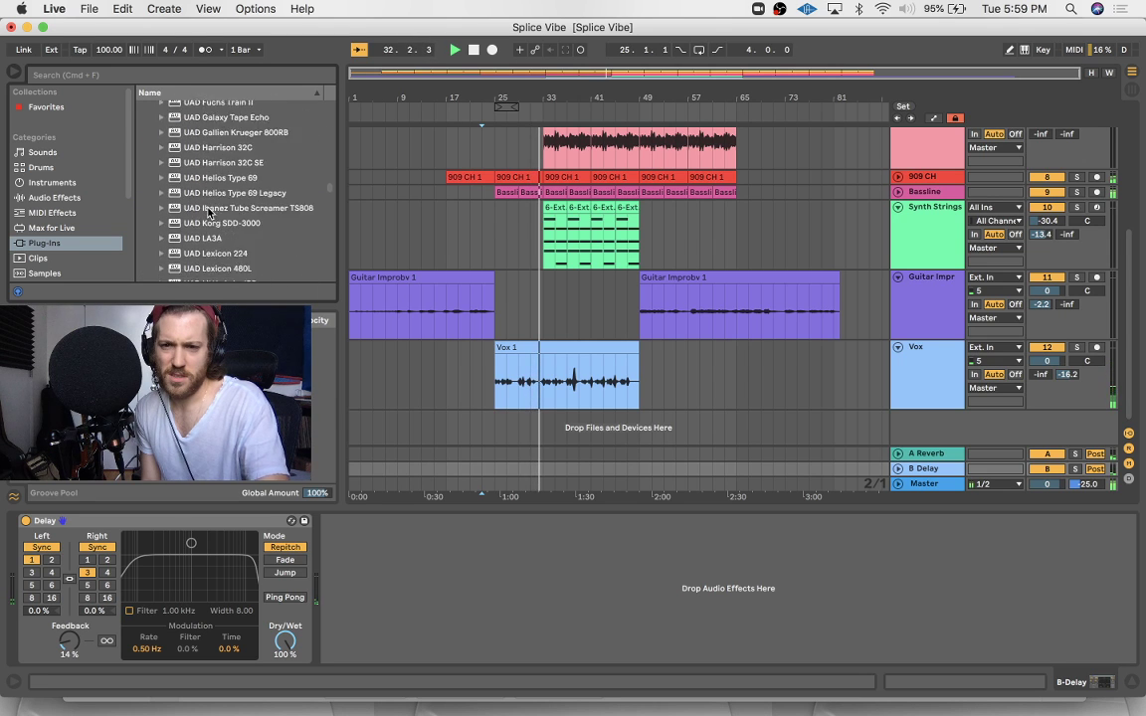
scroll(209, 212, "down", 8)
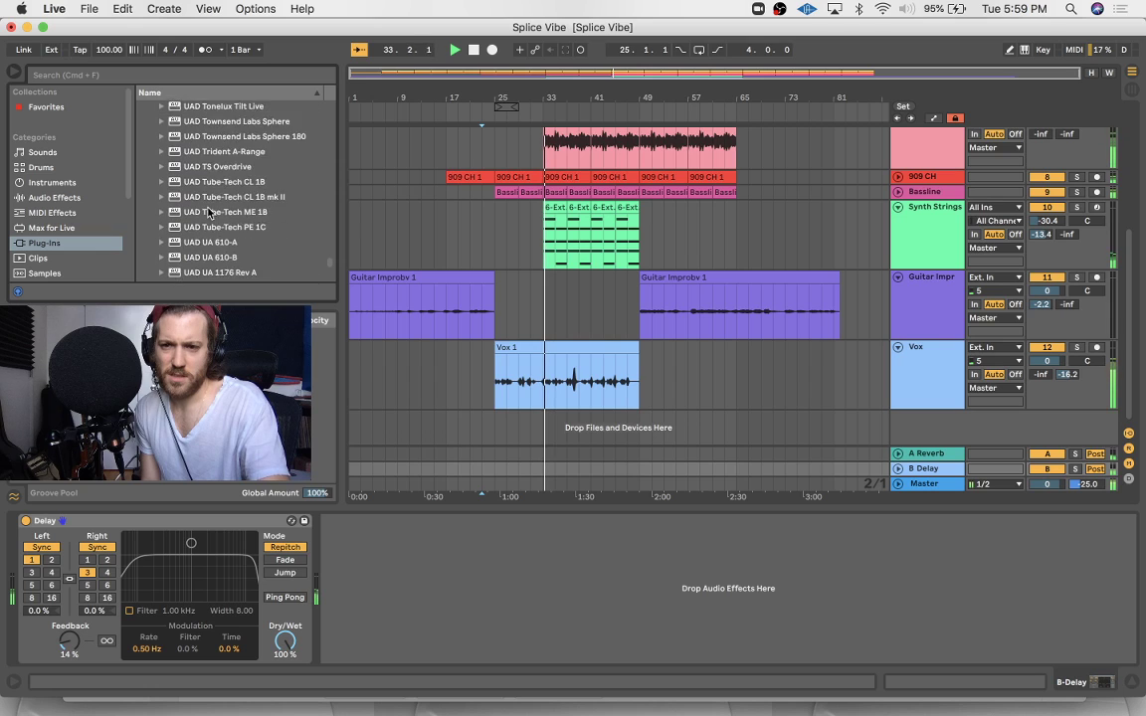
left_click(225, 173)
left_click(217, 185)
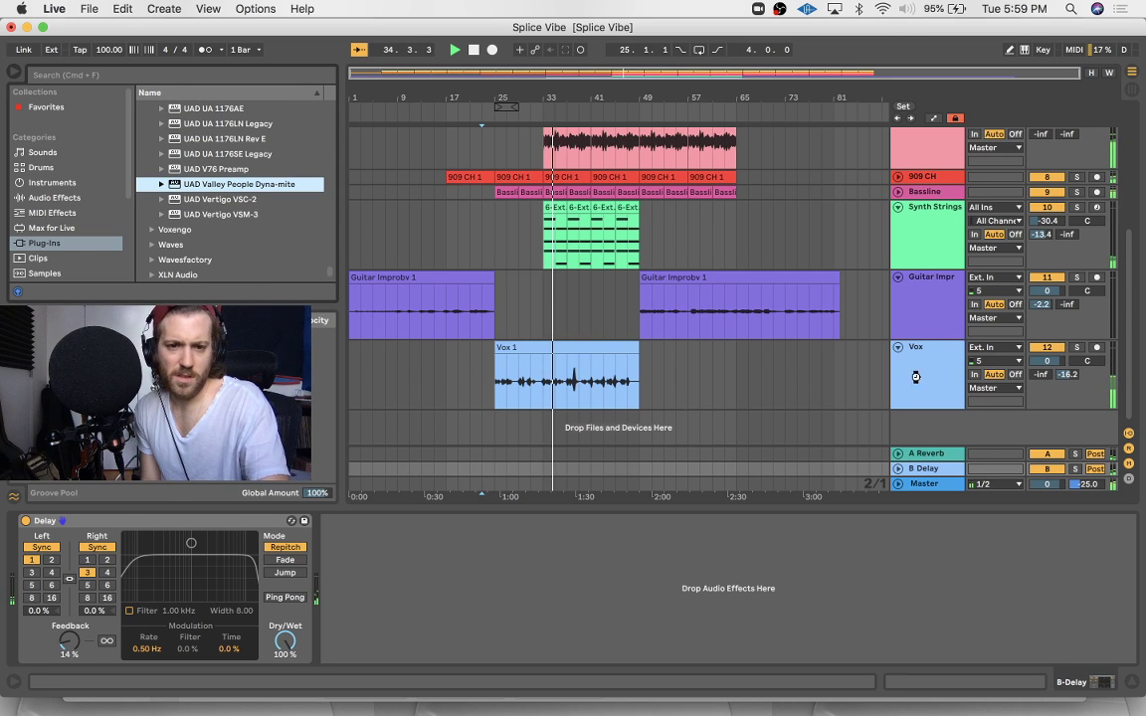
left_click_drag(915, 376, 915, 376)
left_click(523, 235)
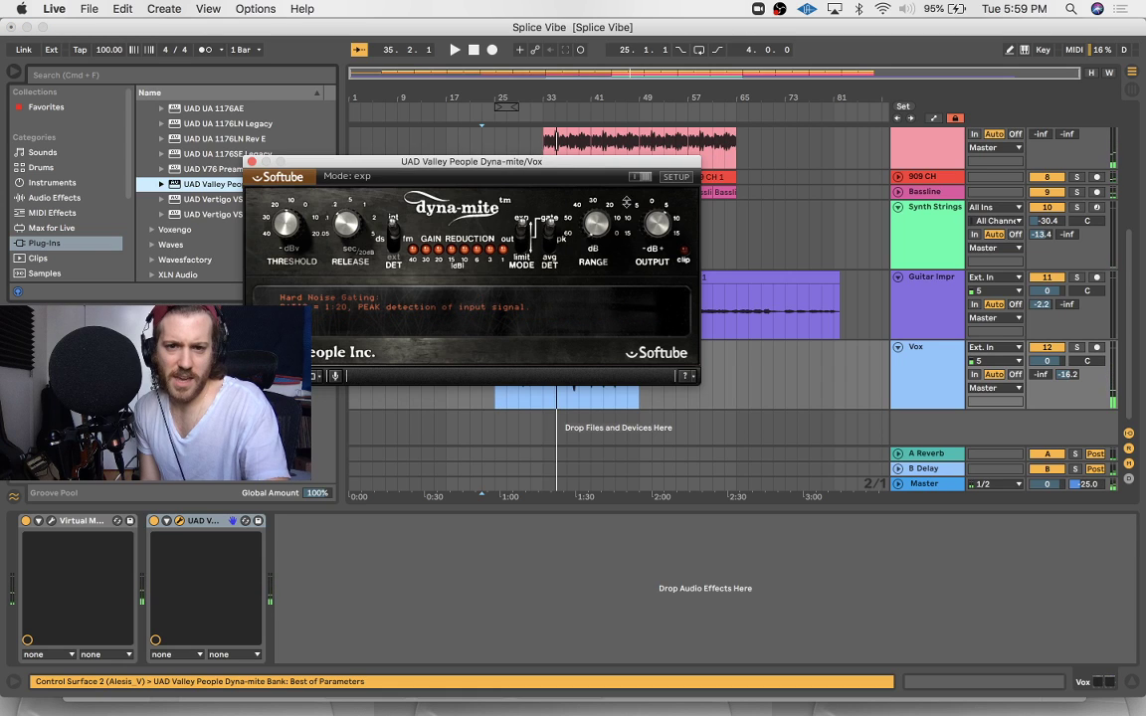
Solo the Vox track, playing from bar 25, and set the Dyna-mite's threshold to -5.5 dBv
mouse_move(568, 163)
left_mouse_down()
mouse_move(633, 371)
mouse_move(635, 424)
left_mouse_up()
left_click(498, 362)
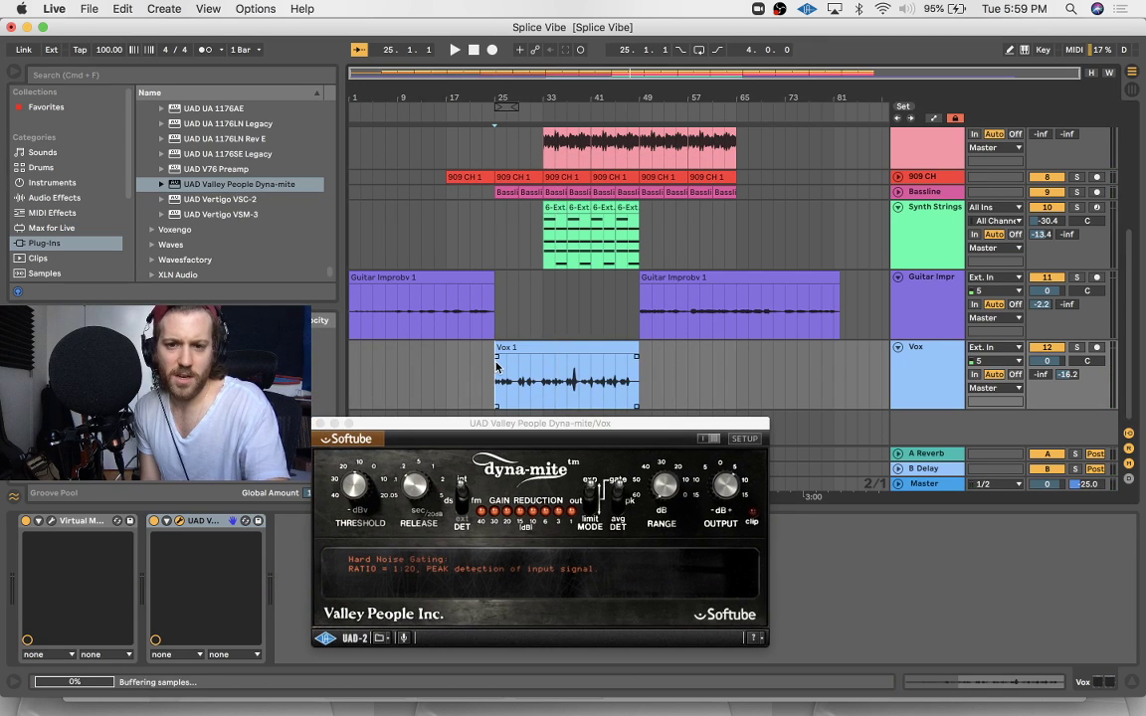
left_click(1076, 348)
key("space")
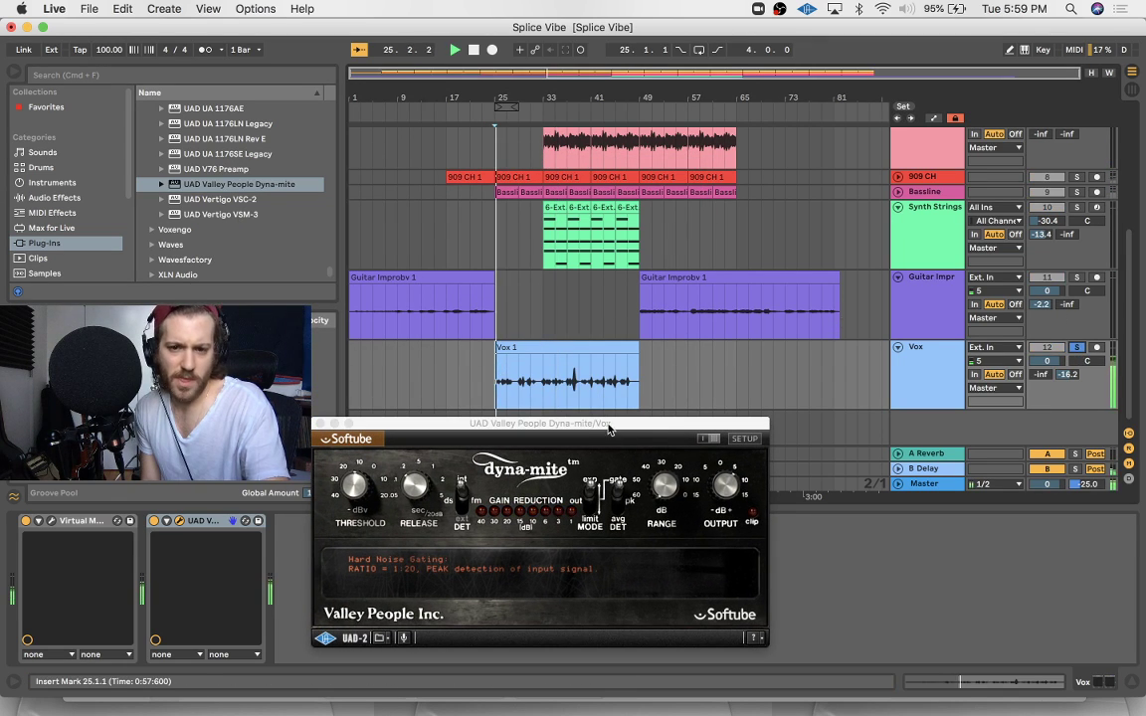
left_click_drag(608, 429, 609, 374)
mouse_move(733, 445)
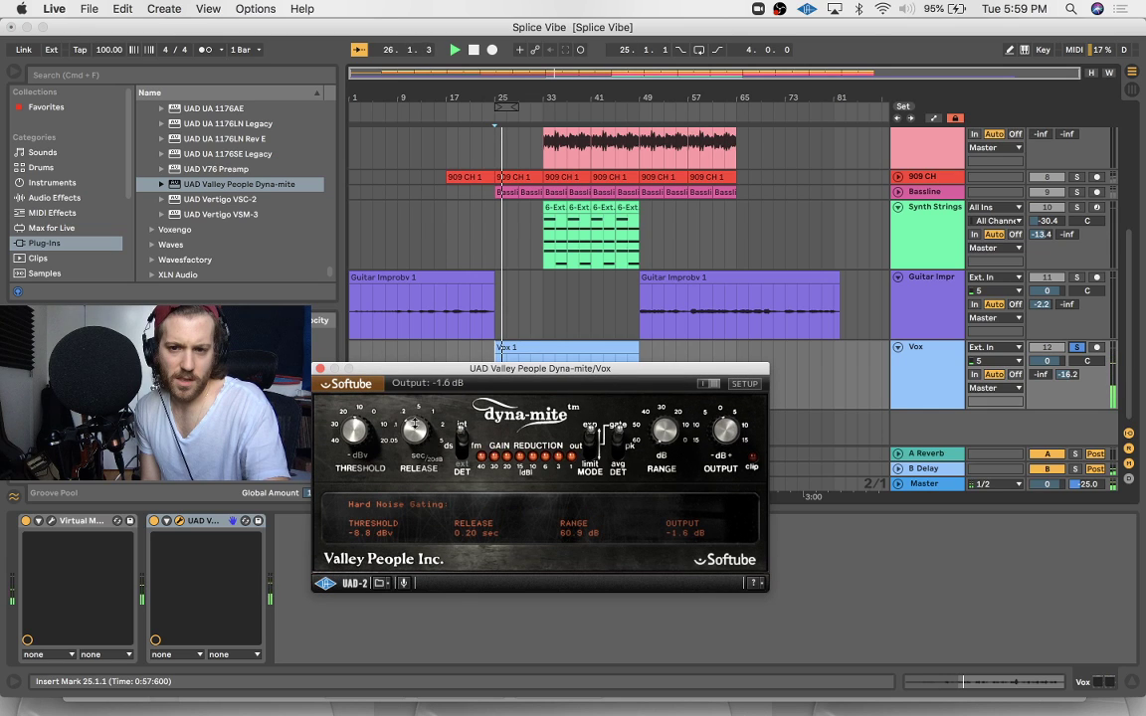
left_click_drag(358, 421, 358, 413)
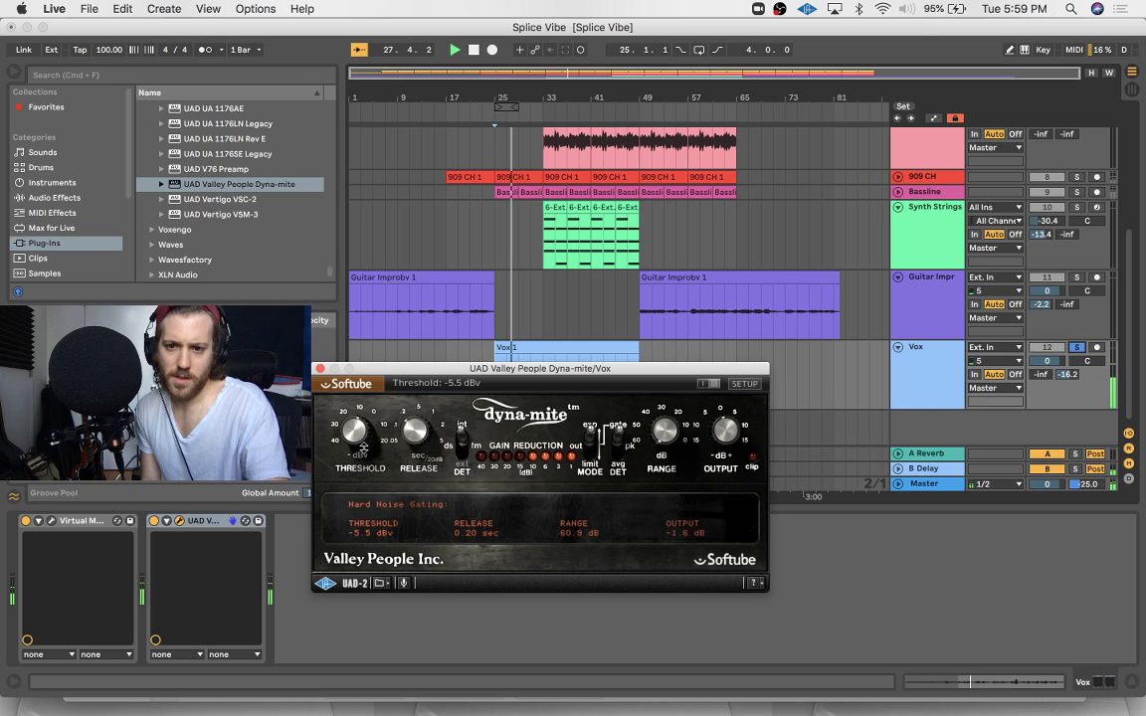
Set the audio buffer size to 256 samples and replay the soloed Vox 1 clip from bar 25
left_click(54, 8)
left_click(89, 49)
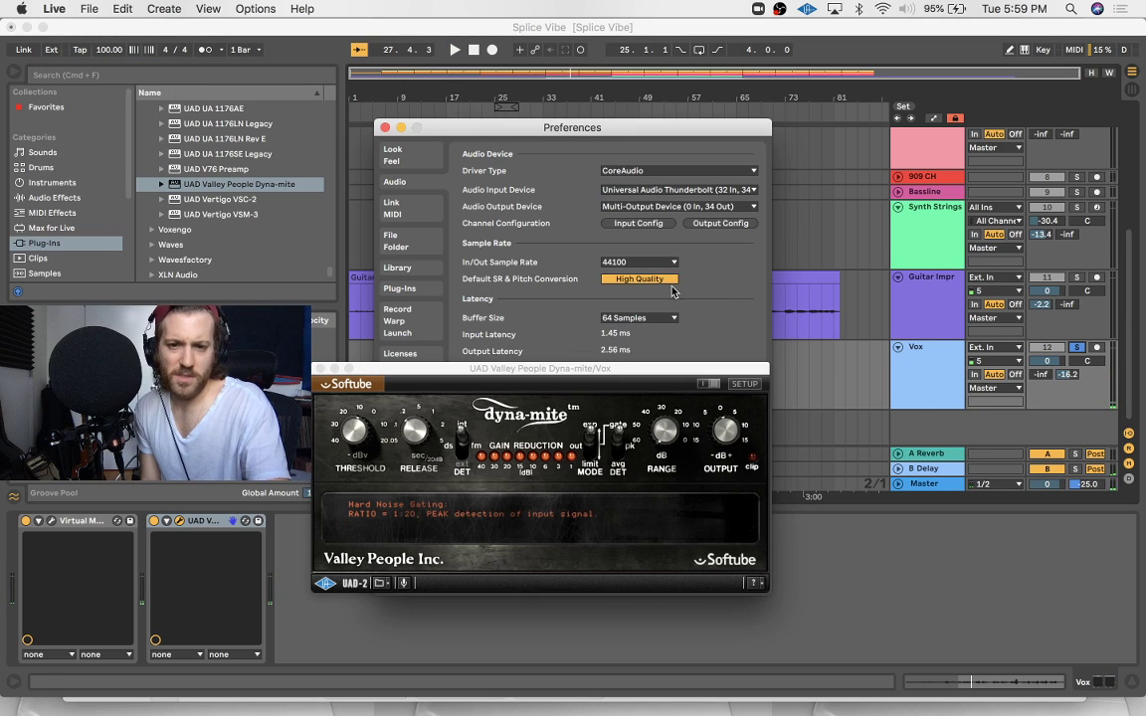
left_click(655, 317)
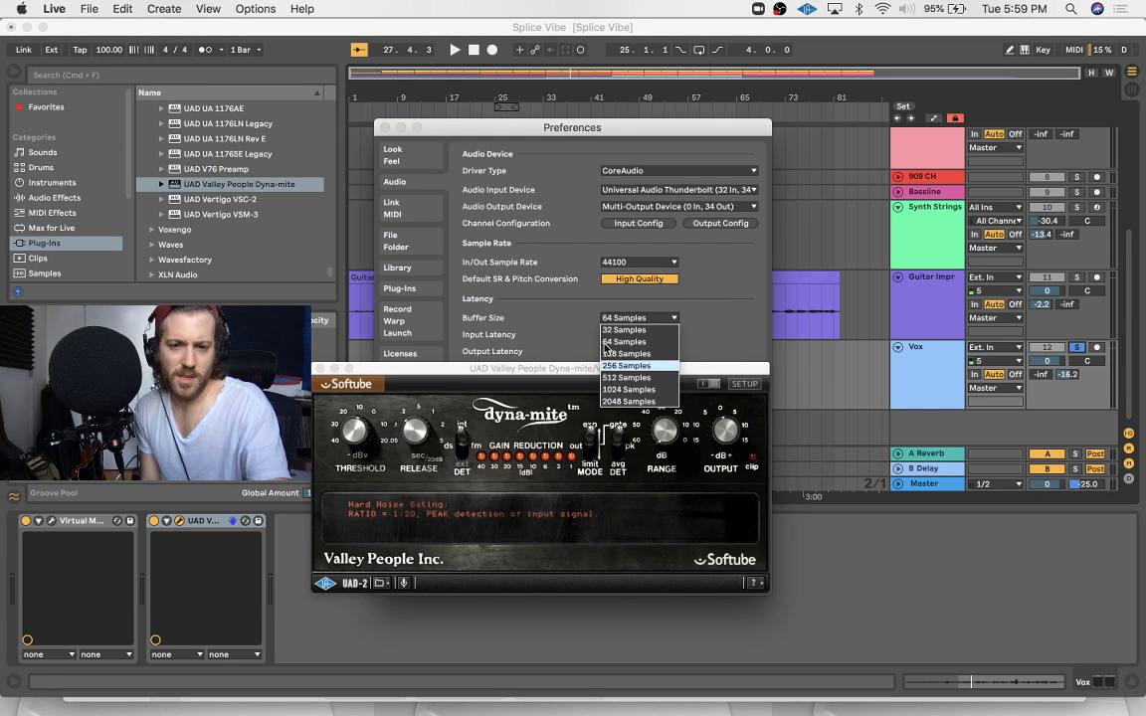
left_click(625, 365)
left_click(385, 128)
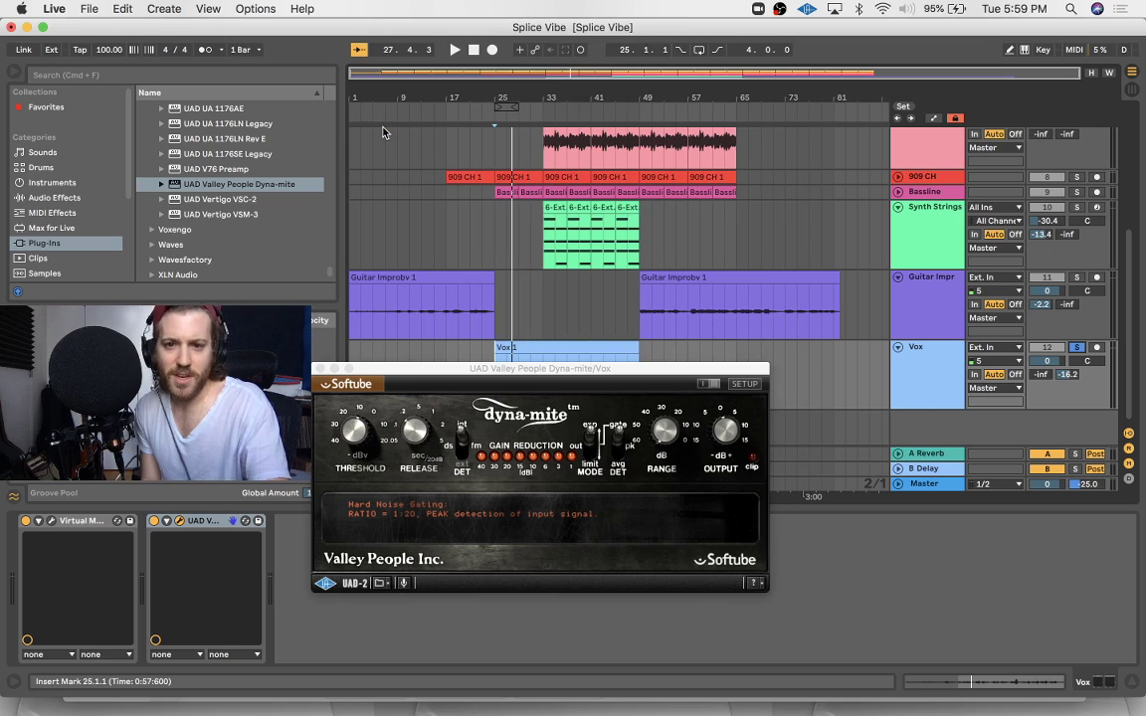
left_click(501, 345)
key("space")
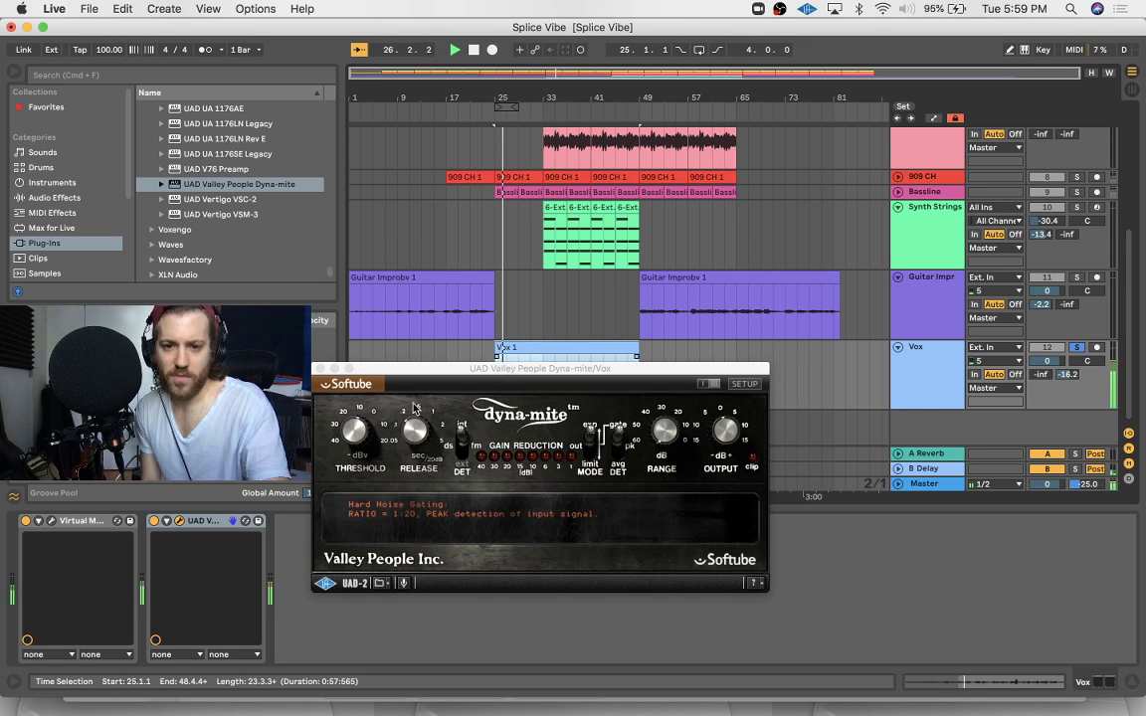
Set the audio buffer size to 512 samples in the preferences
left_click(55, 8)
left_click(84, 52)
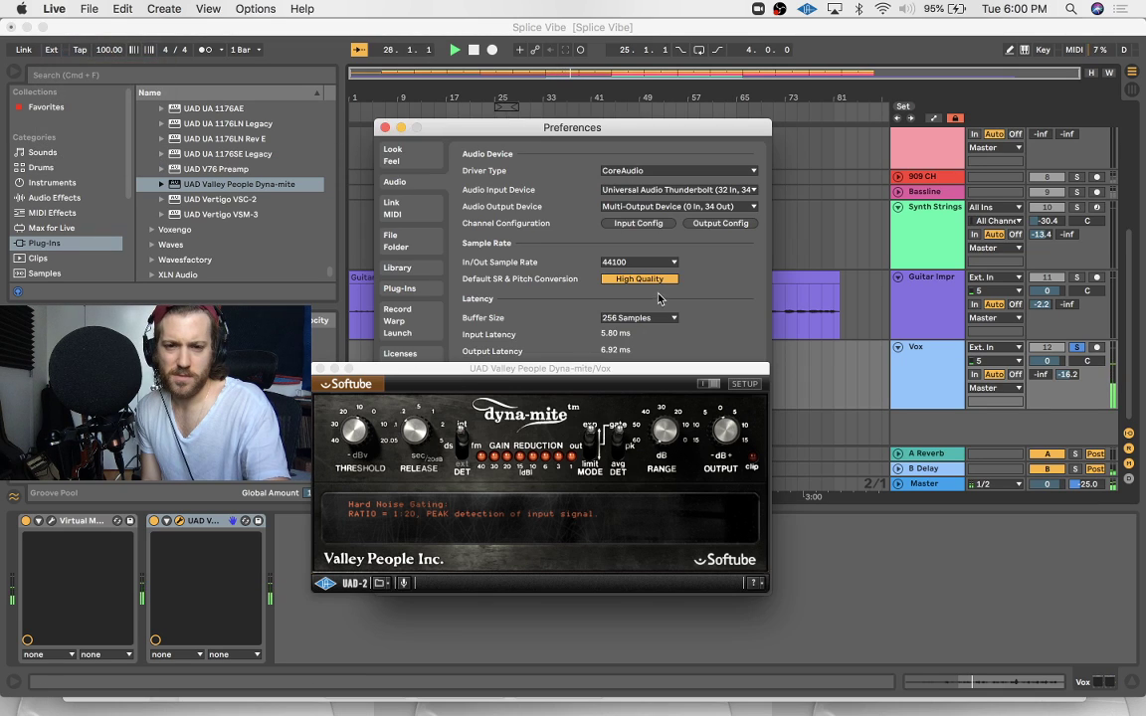
left_click(640, 317)
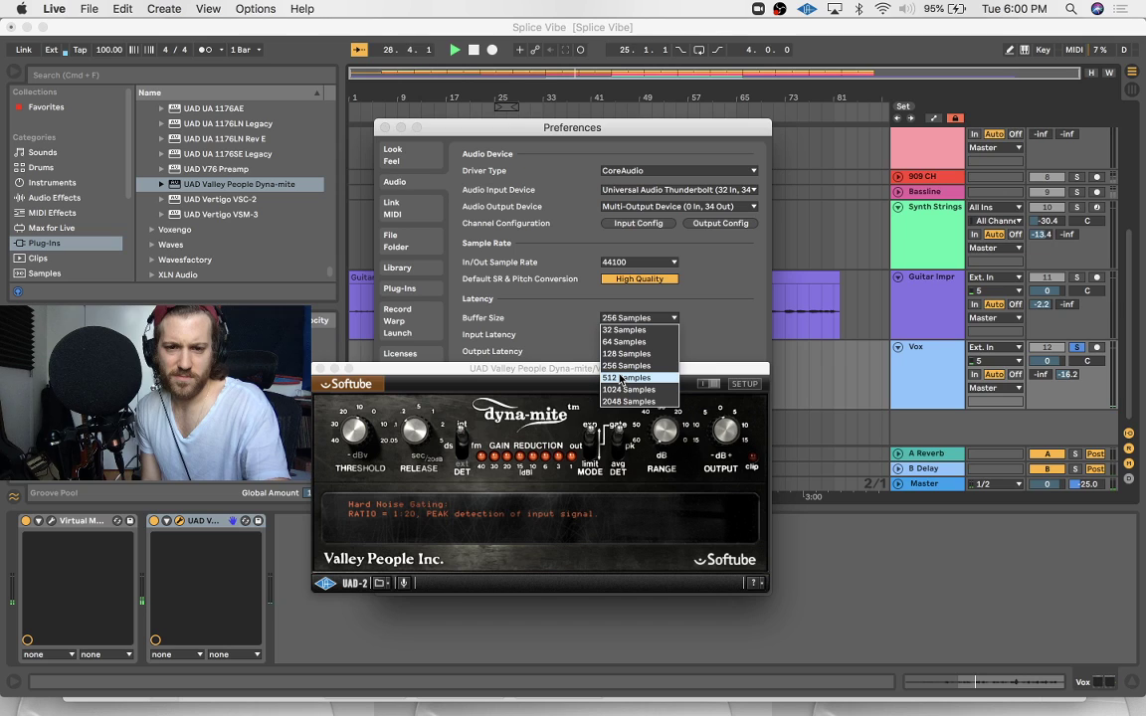
left_click(620, 378)
left_click(385, 129)
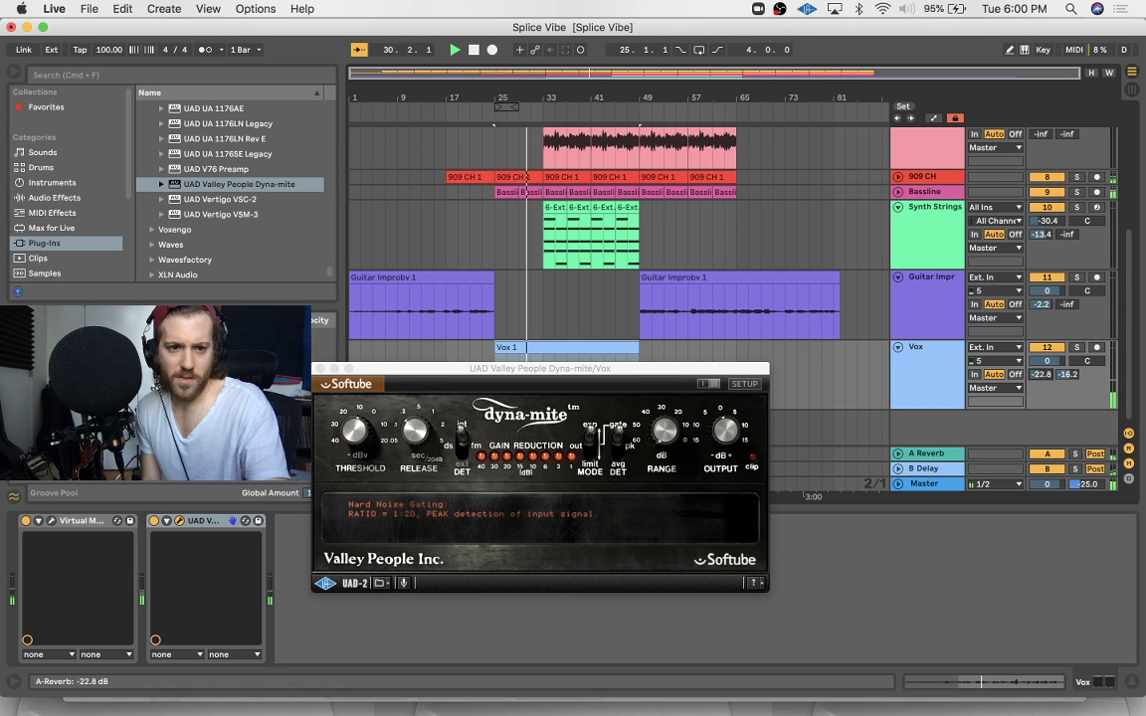
Raise the Vox track's A Reverb send to -7.5 dB and set its volume to -1.4 dB
left_click_drag(1042, 375, 1041, 359)
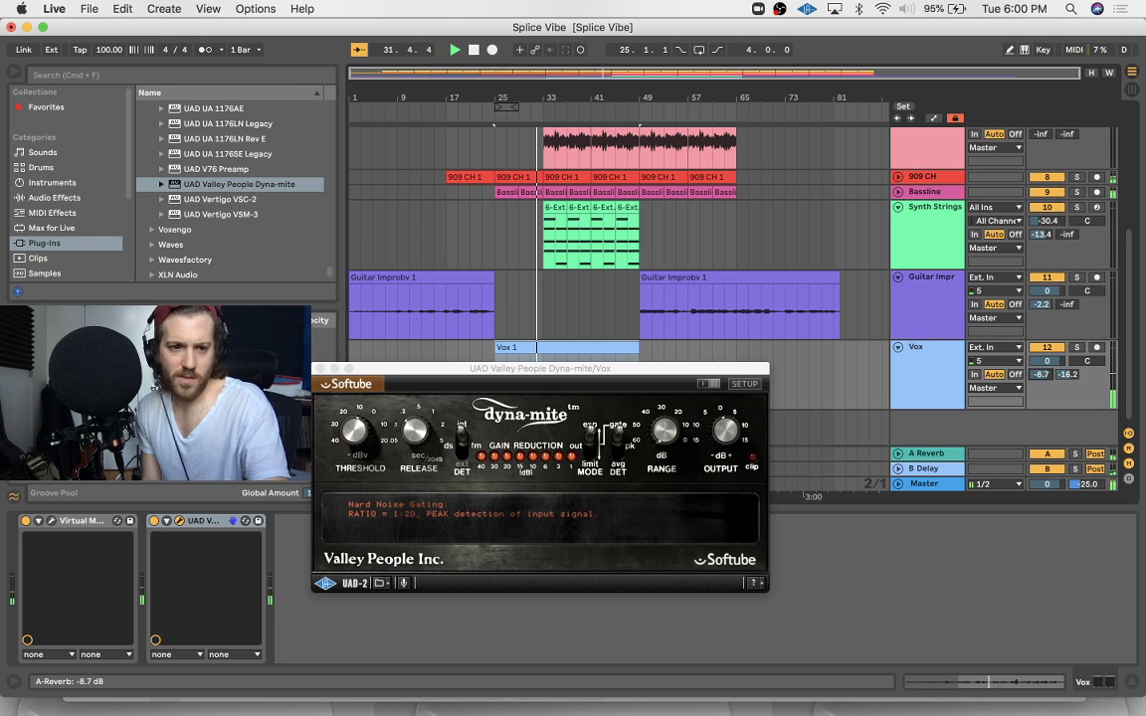
left_click(53, 522)
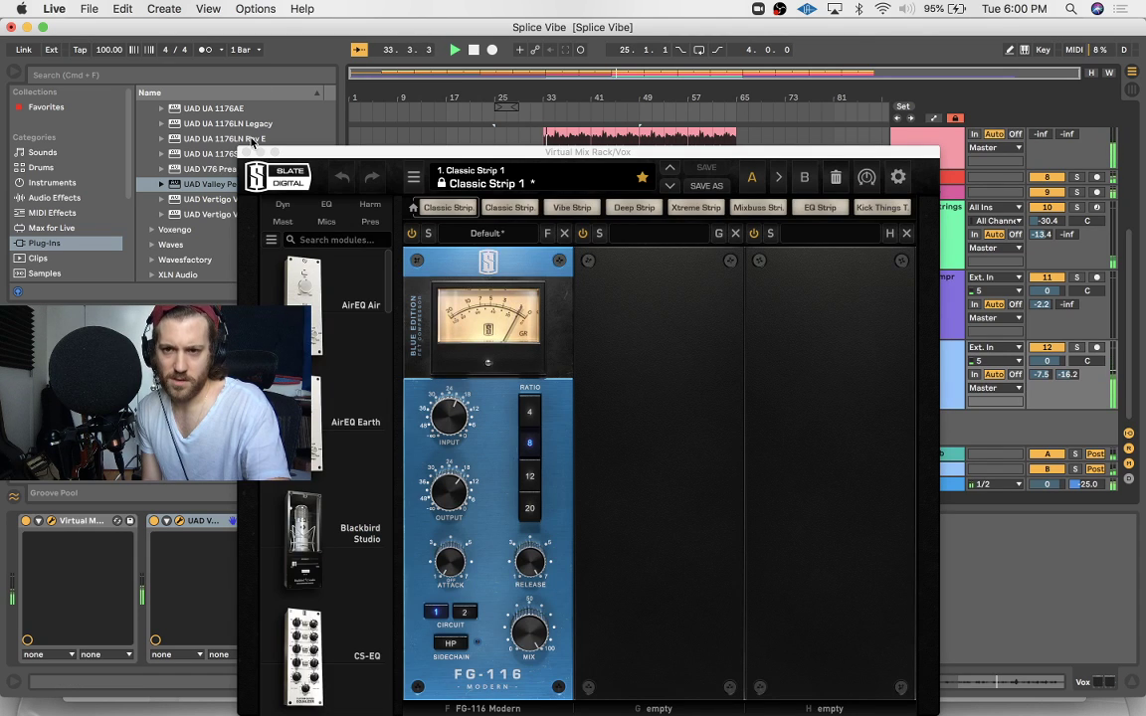
left_click(245, 152)
left_click_drag(1049, 361, 1049, 363)
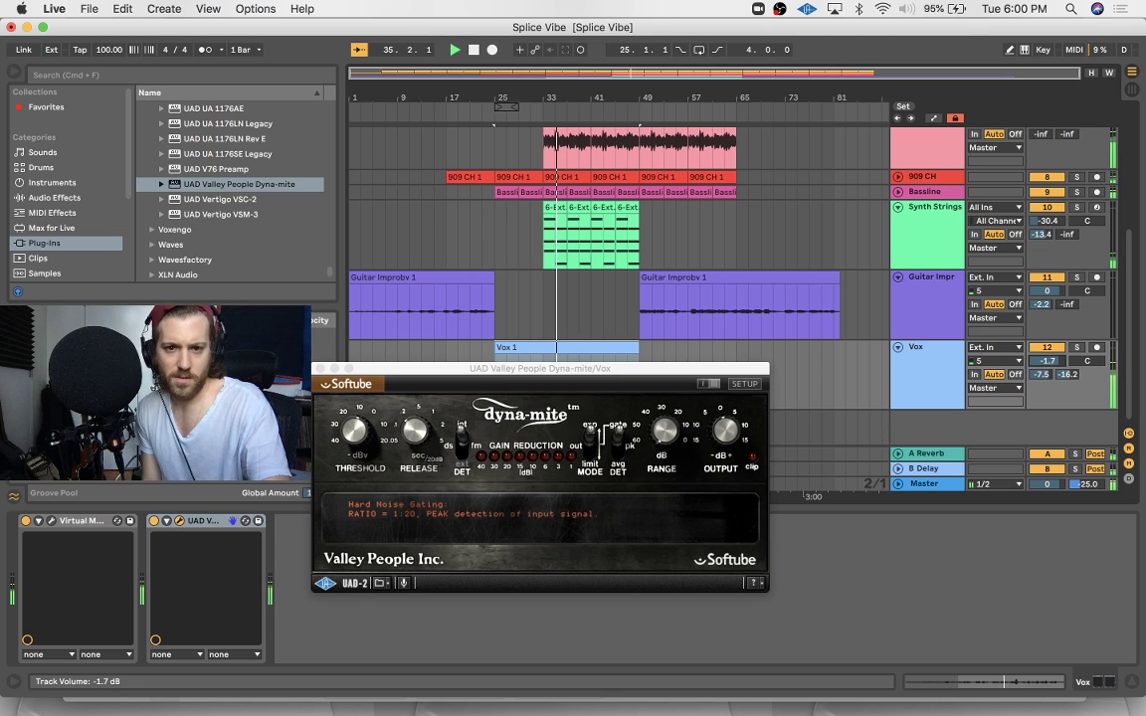
Set the Dyna-mite's threshold on the Vox track to -6.0 dBv and close the plug-in window
left_click(491, 309)
left_click(481, 371)
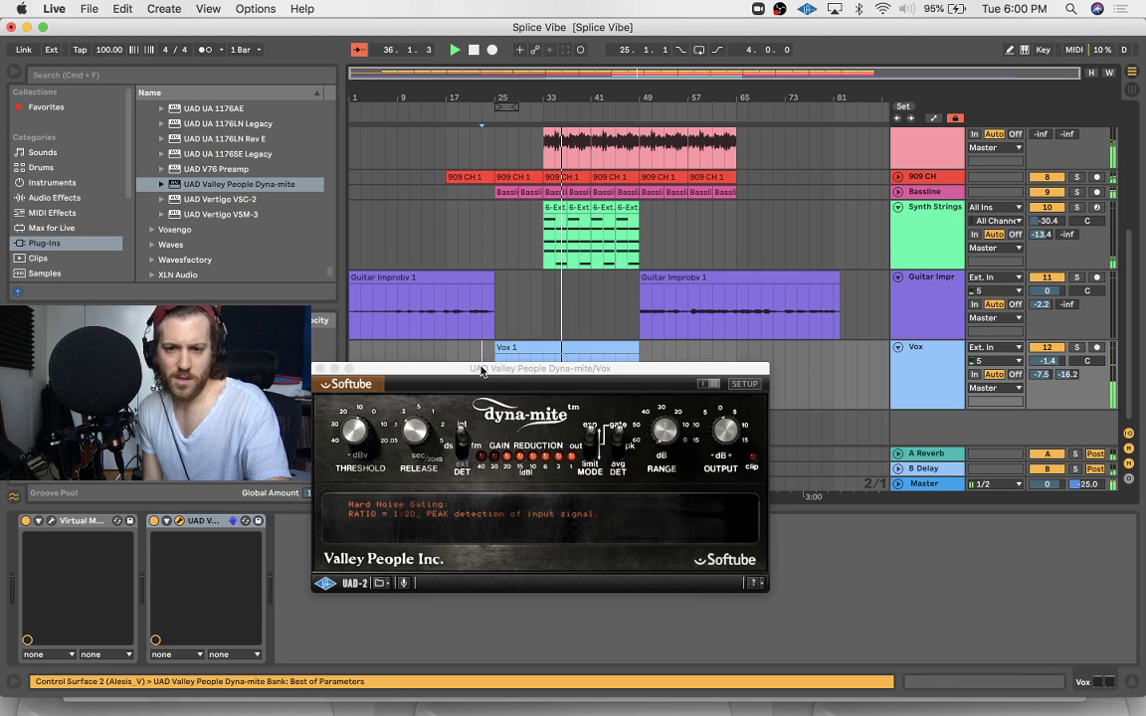
left_click(355, 431)
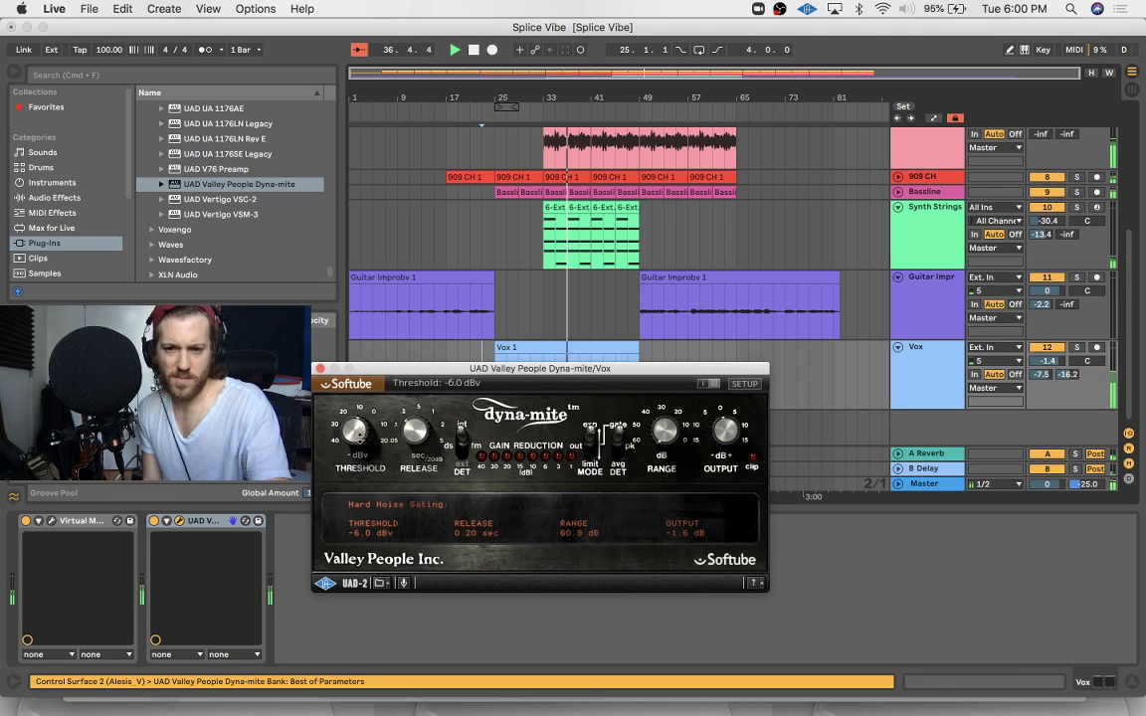
left_click(568, 384)
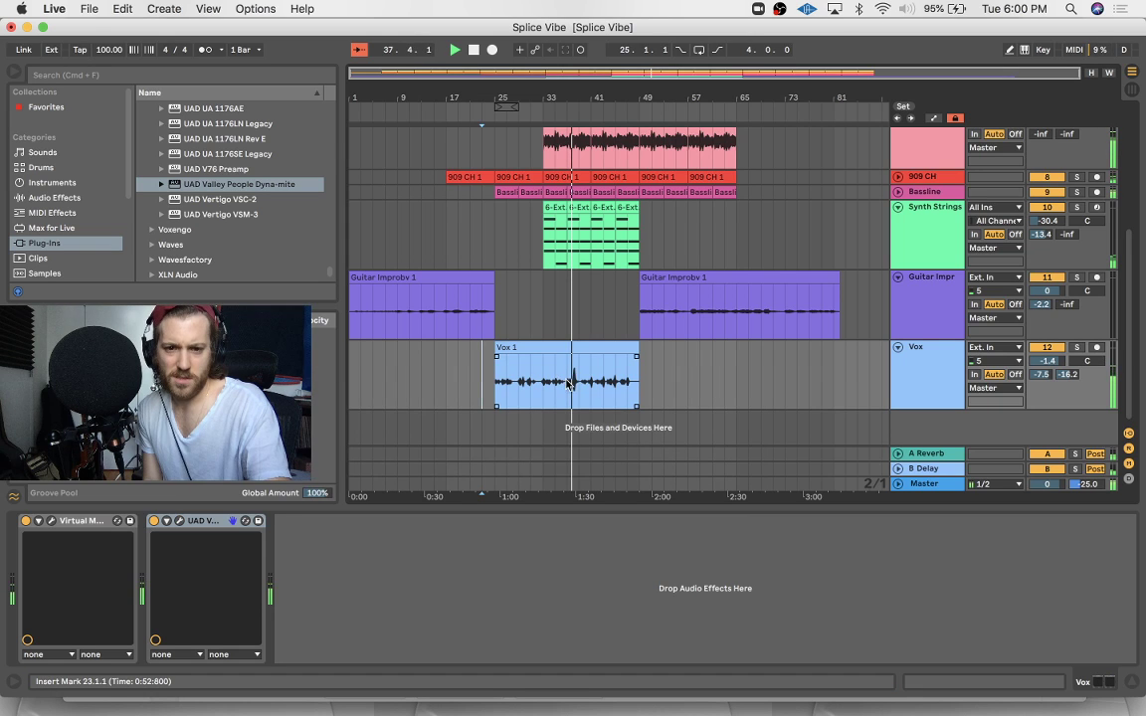
Split the Vox 1 clip at 40.3.1, just before the phrase starting at bar 41
key("plus")
key("plus")
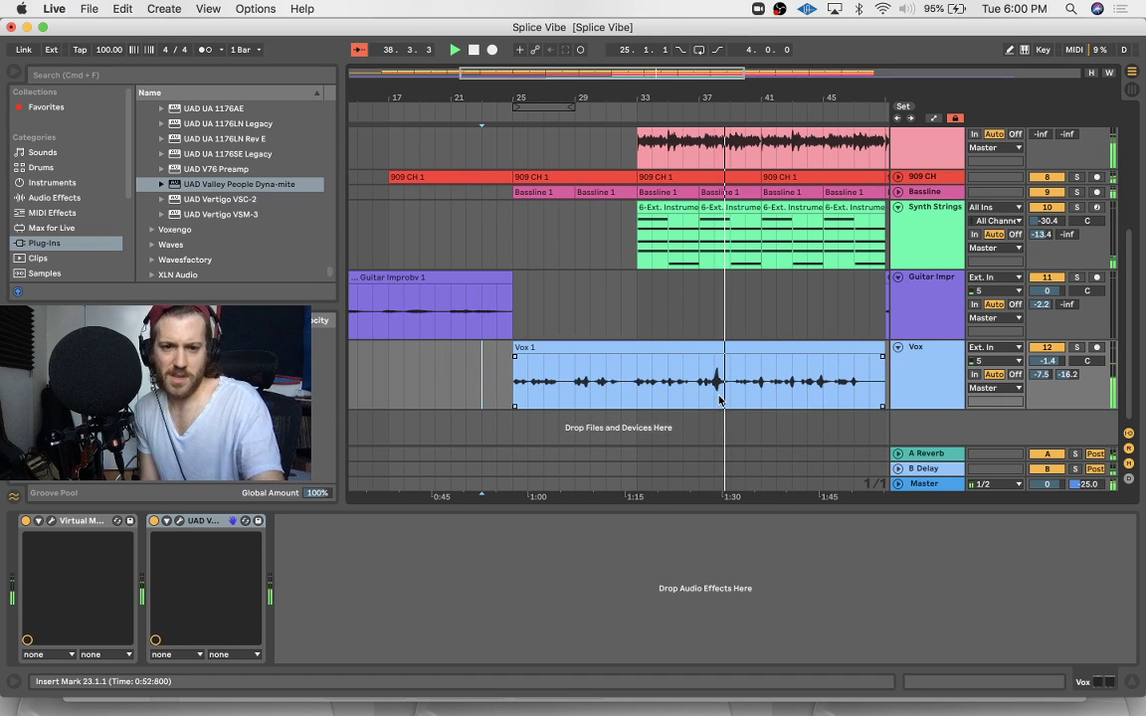
scroll(740, 395, "right", 1)
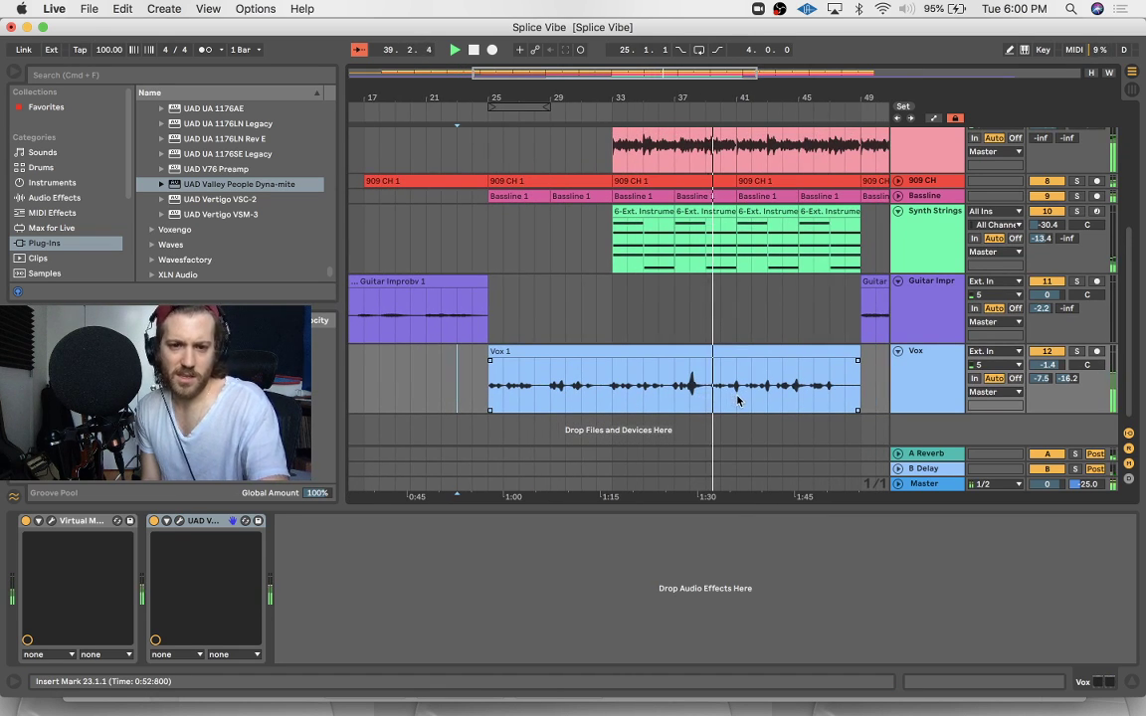
key("plus")
key("plus")
scroll(720, 400, "right", 10)
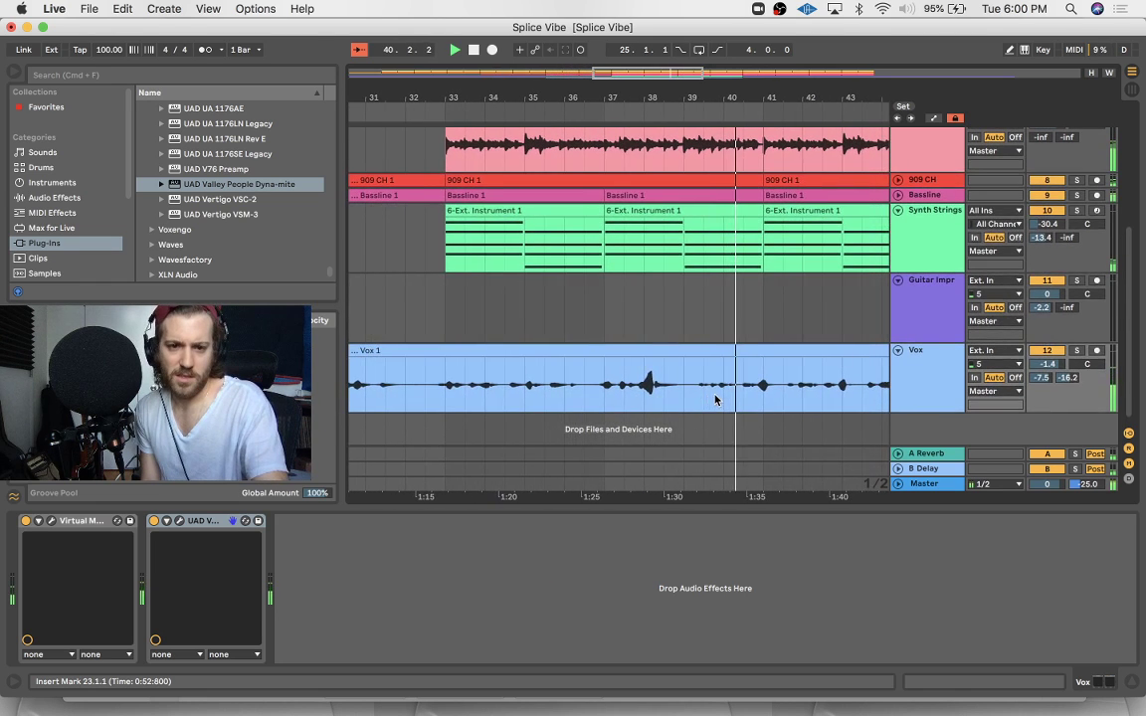
scroll(751, 403, "right", 1)
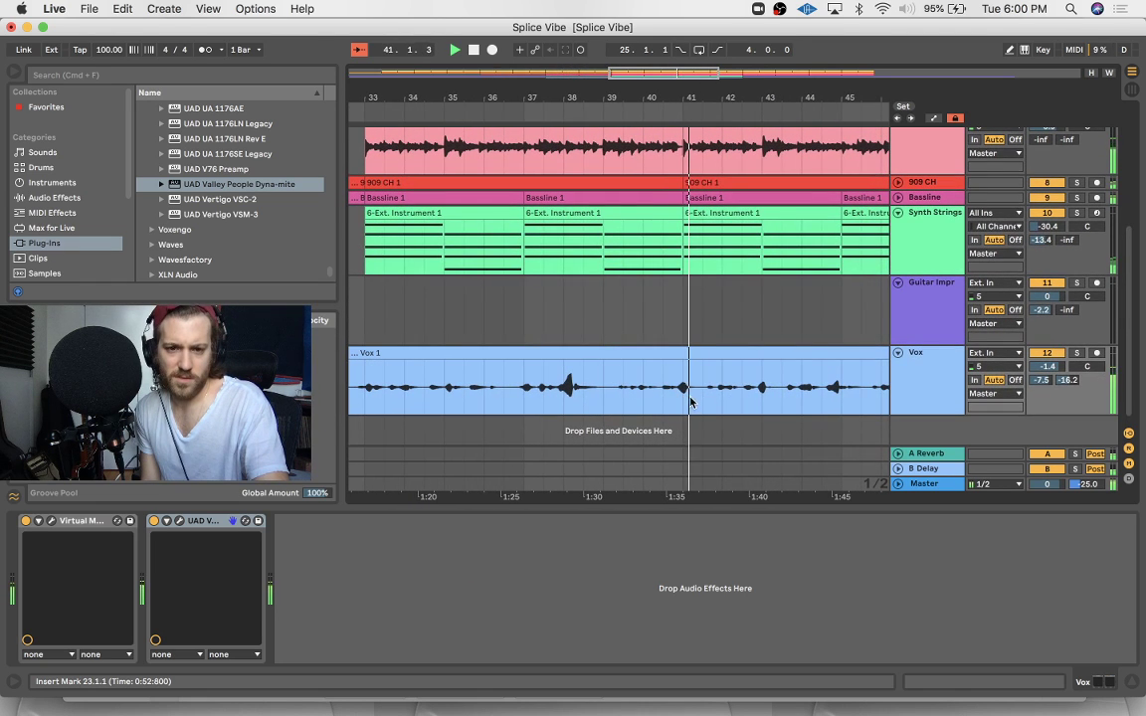
left_click(682, 403)
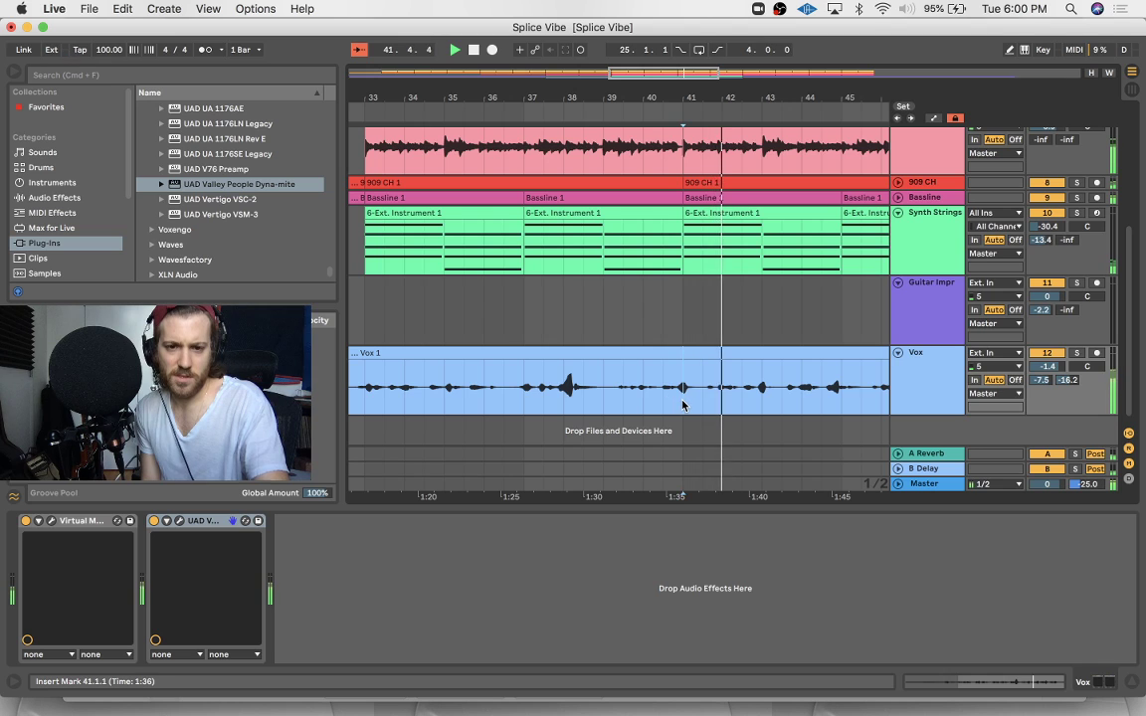
left_click(662, 403)
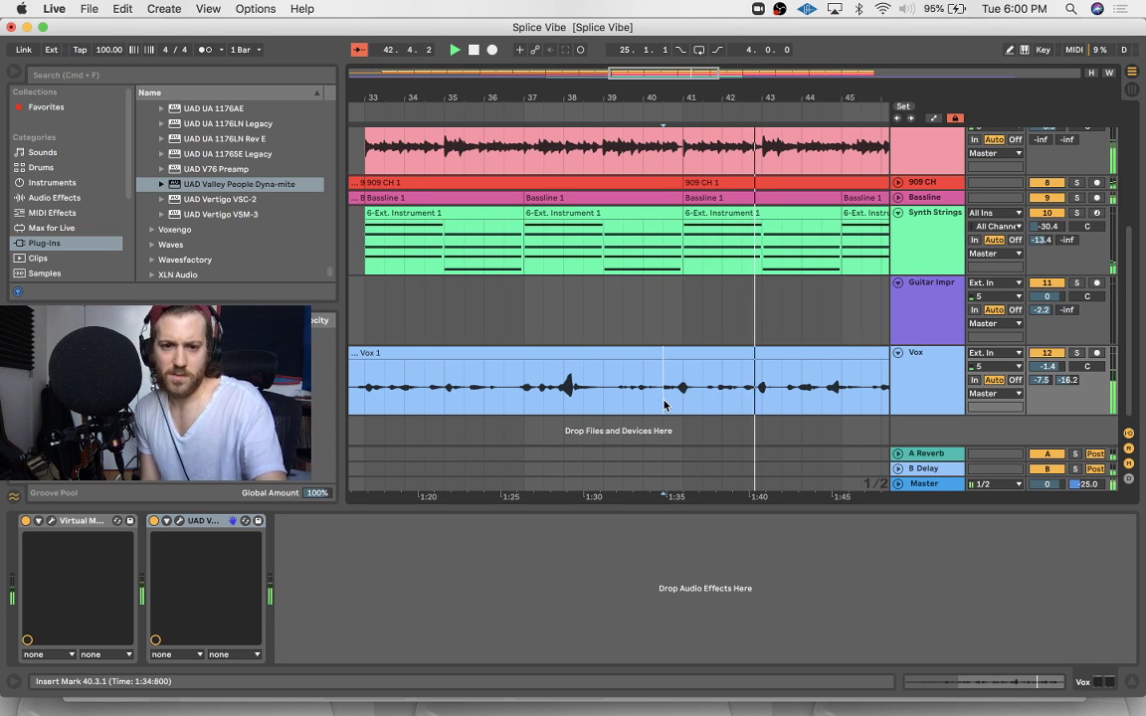
key("super+e")
Copy the second part of the split Vox 1 clip to 64.3.1 on the same track
scroll(663, 405, "down", 5)
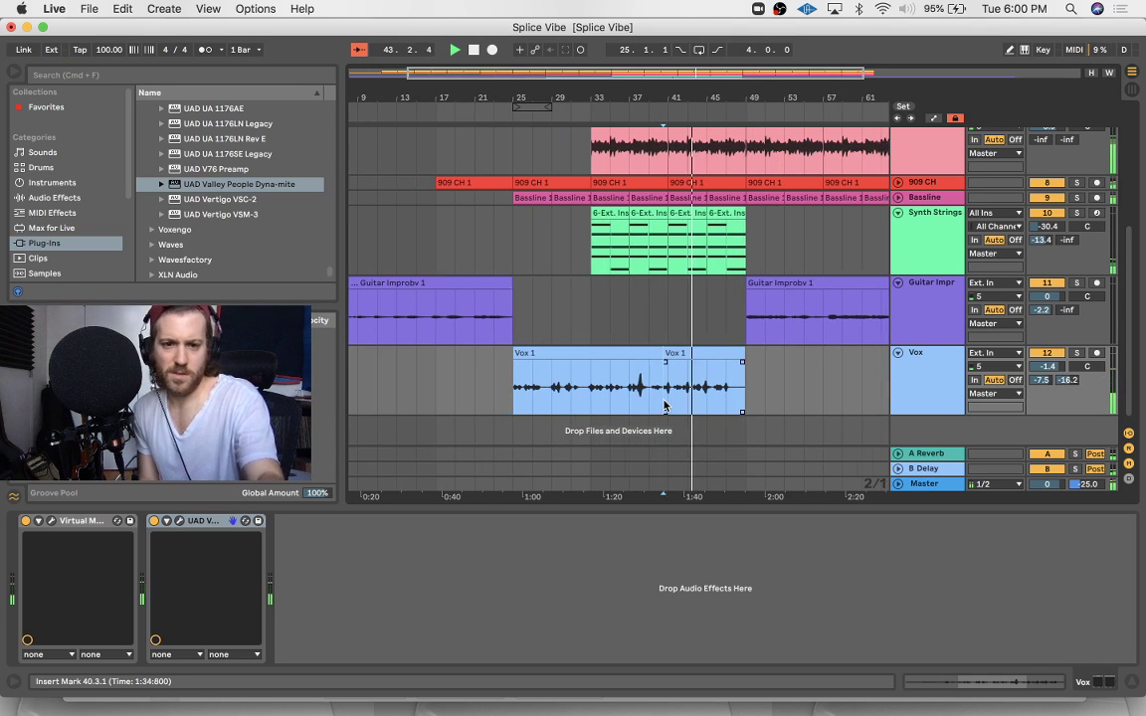
left_click(685, 350)
scroll(684, 351, "right", 3)
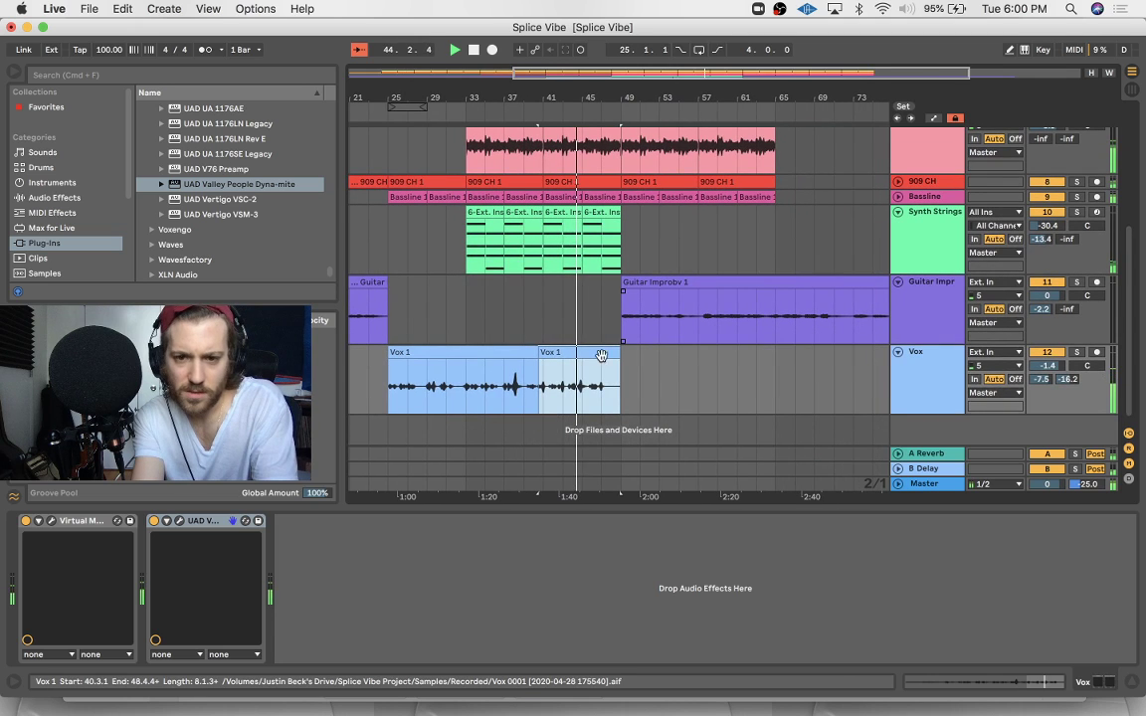
left_click_drag(564, 350, 794, 372)
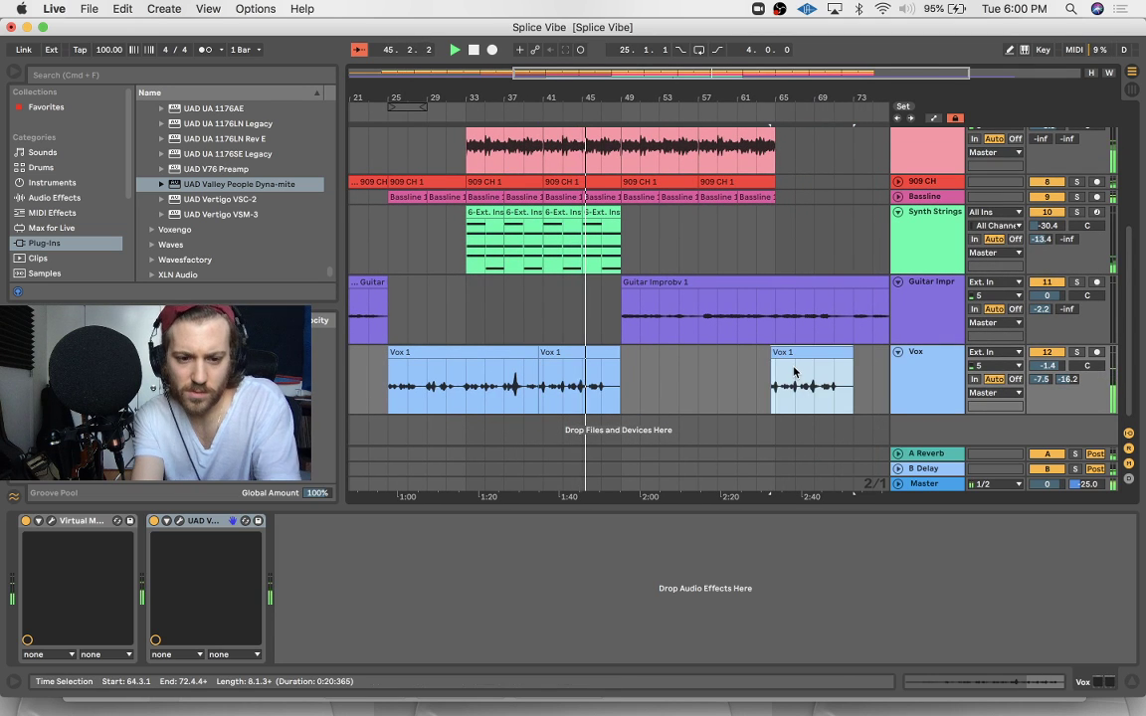
Copy the four Synth Strings clips from bars 33 to 49 to bar 65
scroll(795, 372, "down", 3)
scroll(794, 372, "up", 2)
scroll(795, 372, "up", 2)
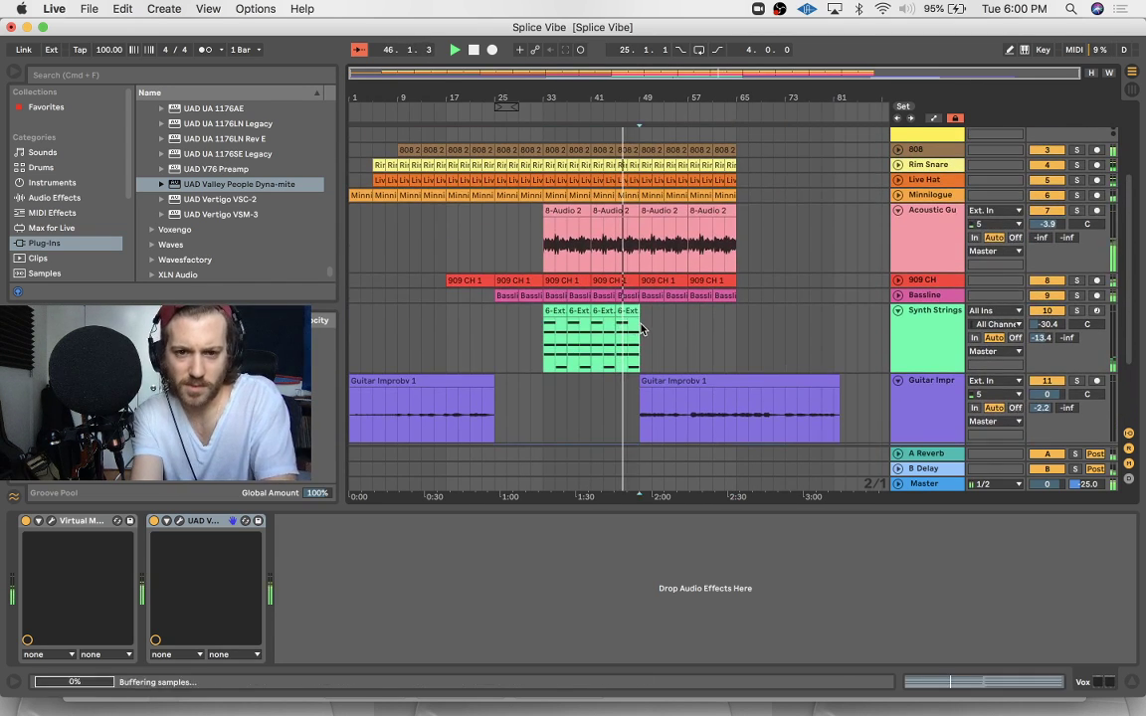
left_click(554, 311)
left_click_drag(554, 311, 744, 337)
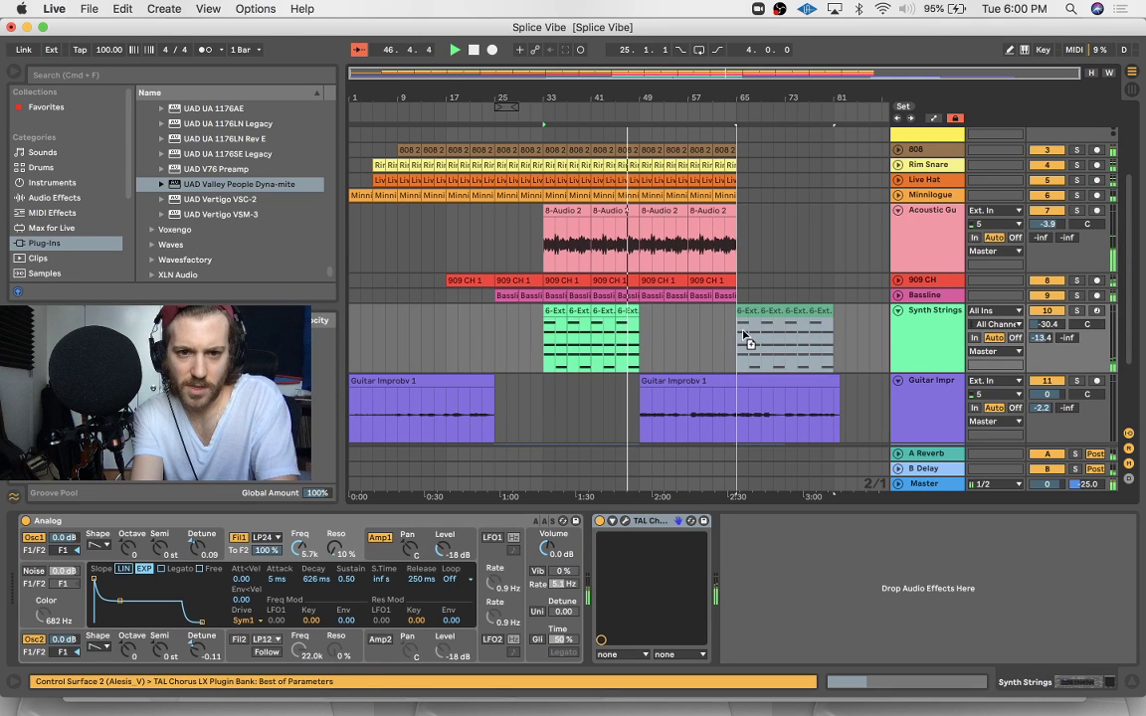
Copy the clips from bars 49 to 65 on the 808 through Bassline tracks to bar 65
scroll(741, 333, "up", 3)
left_click(655, 294)
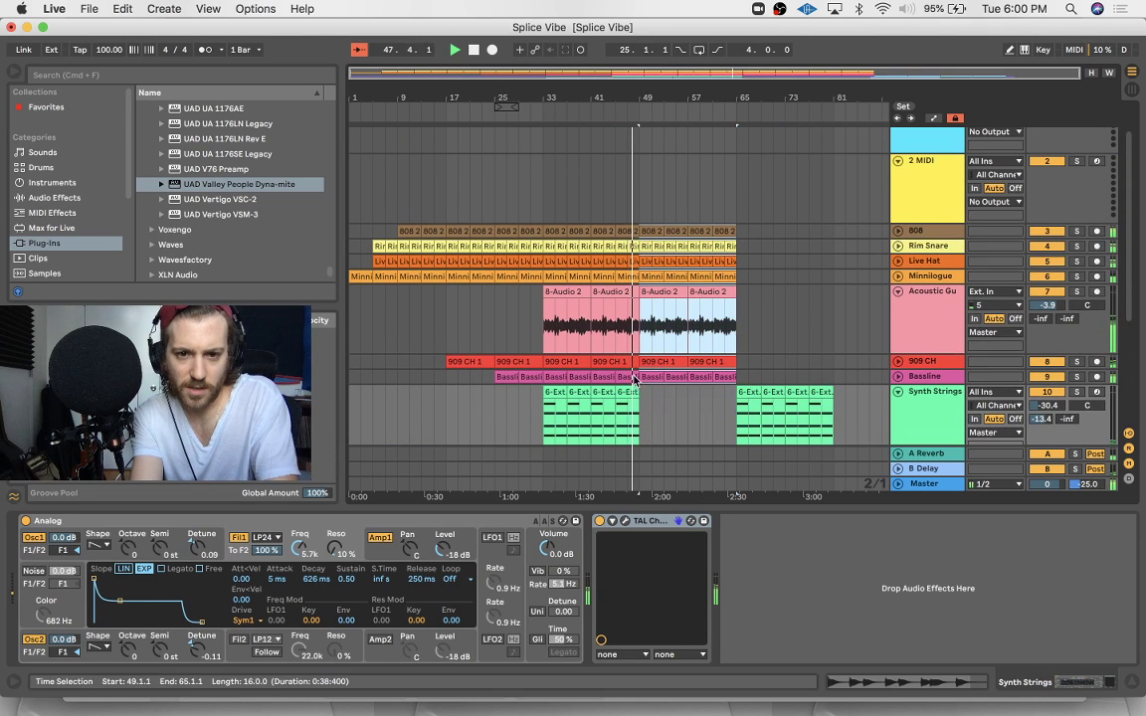
left_click_drag(656, 294, 742, 304)
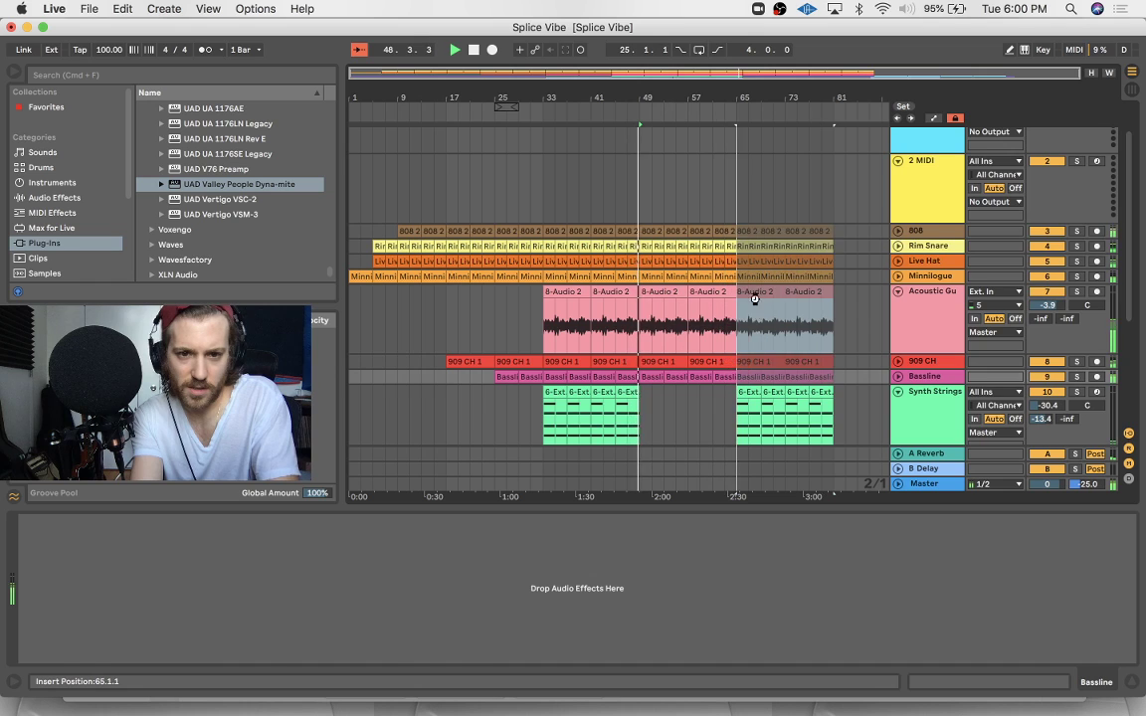
scroll(752, 300, "down", 4)
left_click(756, 305)
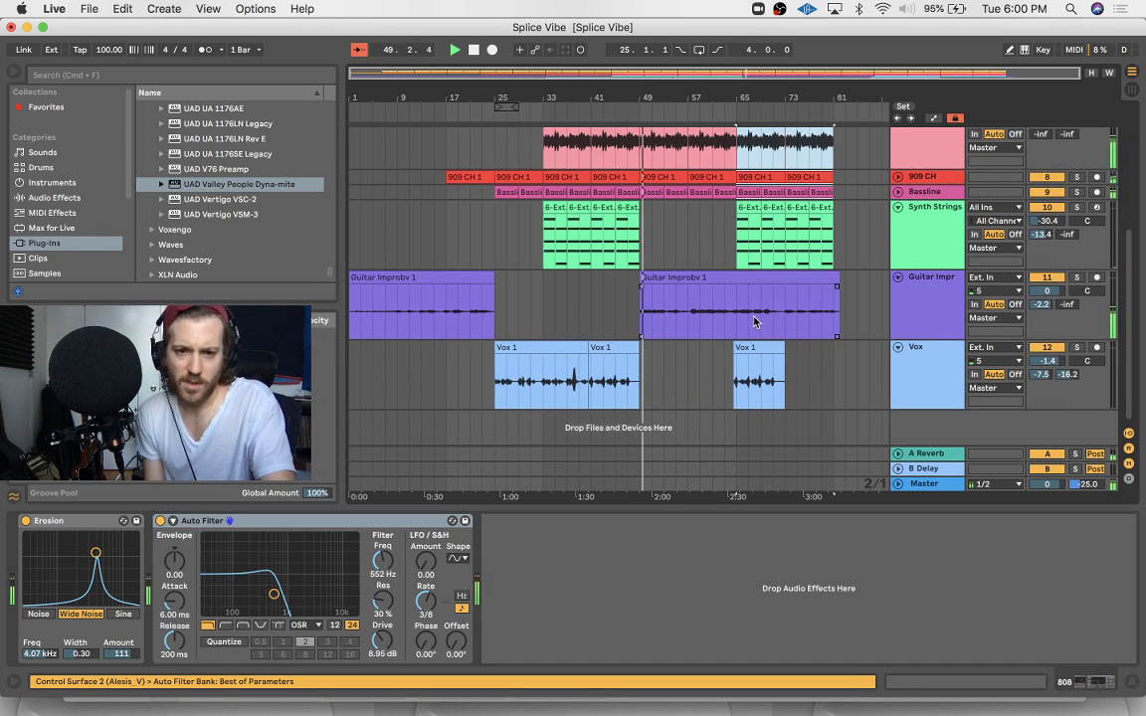
scroll(661, 219, "up", 5)
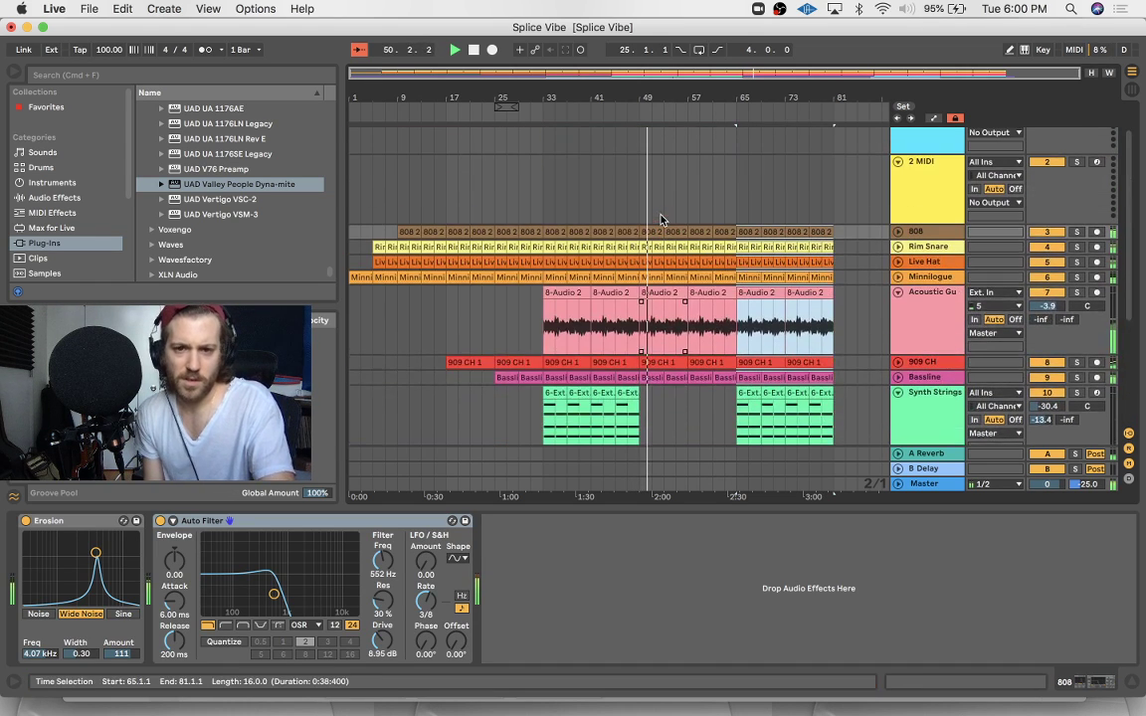
Stop playback with the insert marker at bar 29 and hide the device view
left_click(513, 317)
key("space")
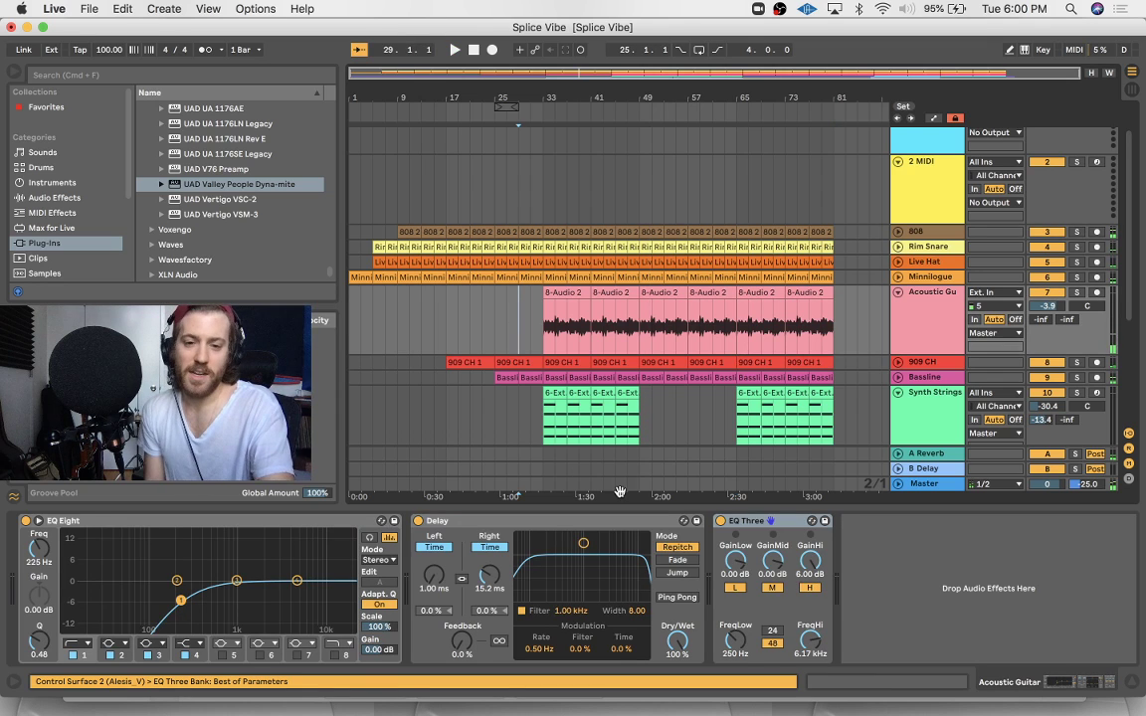
key("super+alt+l")
scroll(624, 379, "down", 1)
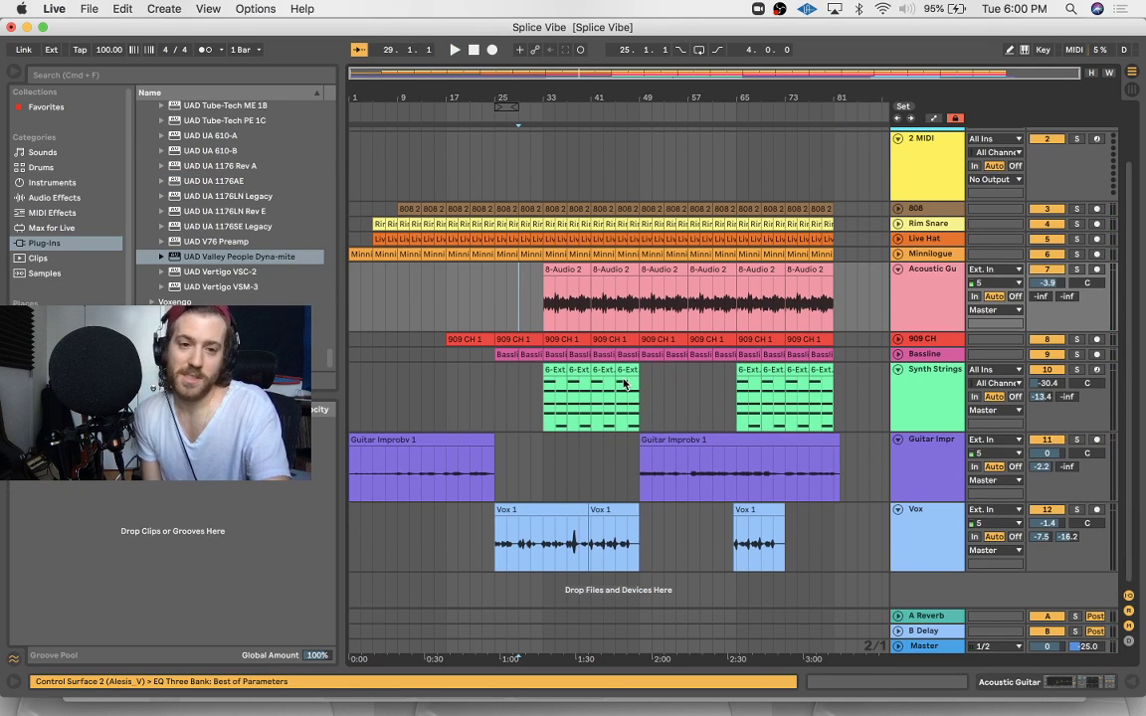
Fold the Acoustic Guitar track and delete the empty 1 MIDI and 2 MIDI tracks
left_click(900, 270)
scroll(914, 157, "up", 3)
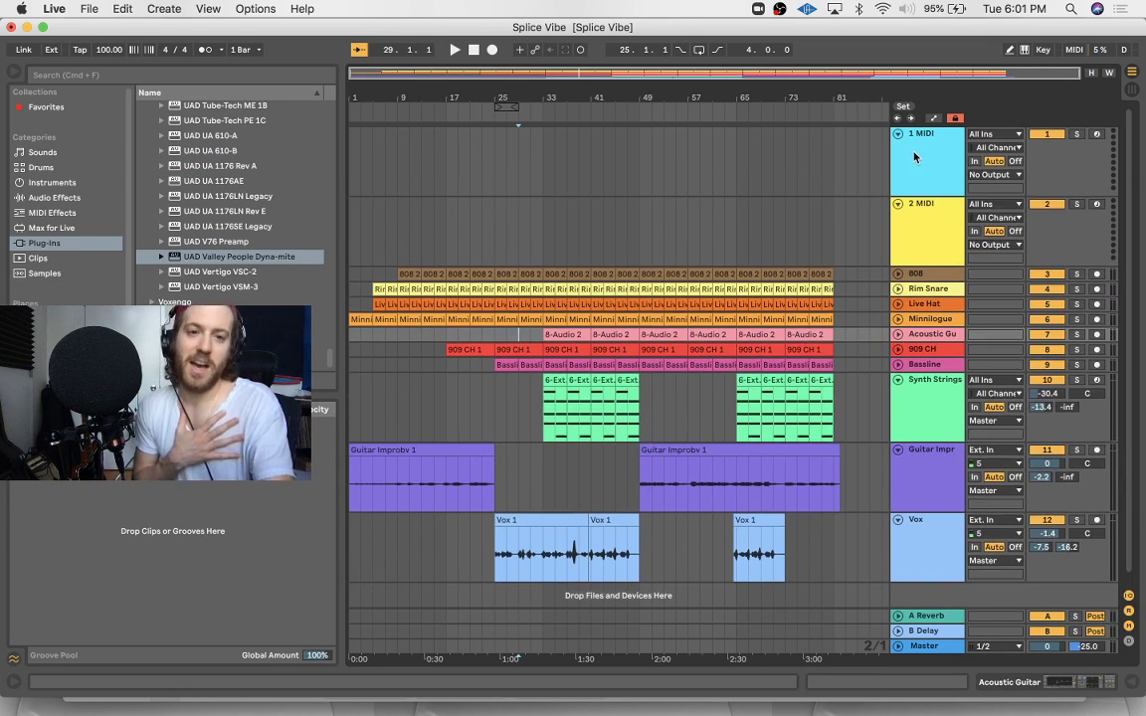
left_click(914, 163)
key("Delete")
key("Delete")
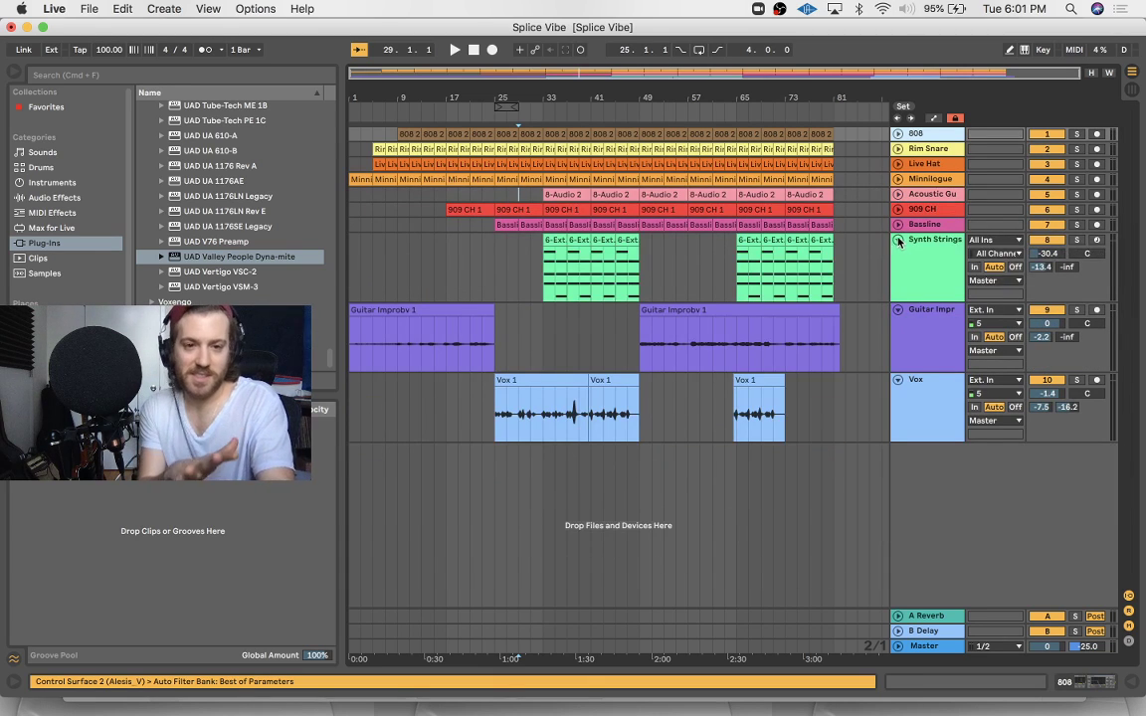
Fold the Synth Strings, Guitar Impr and Vox tracks, and return the insert marker to 1.1.1
left_click(898, 241)
left_click(899, 255)
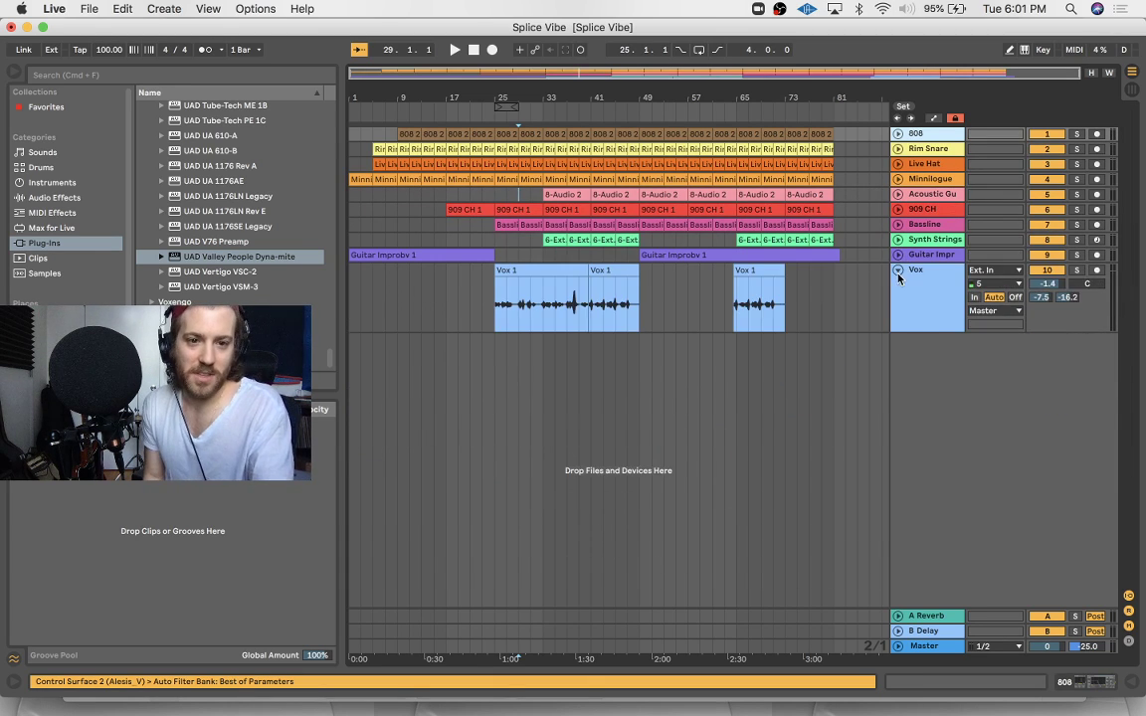
left_click(898, 270)
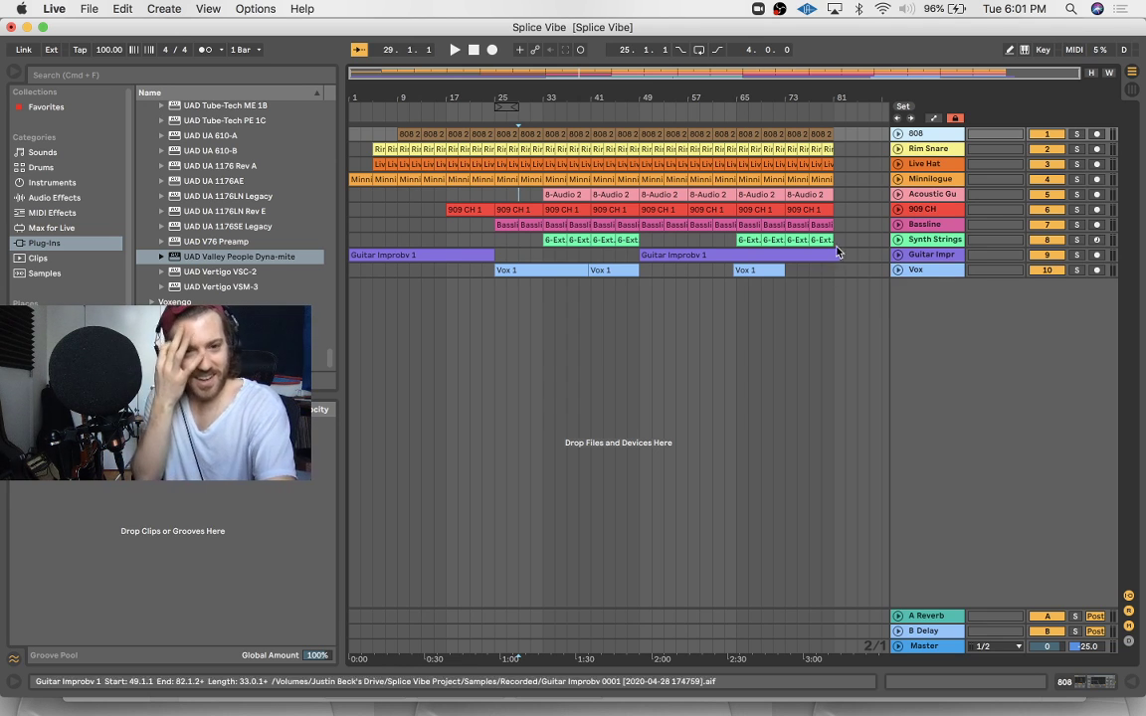
left_click(622, 270)
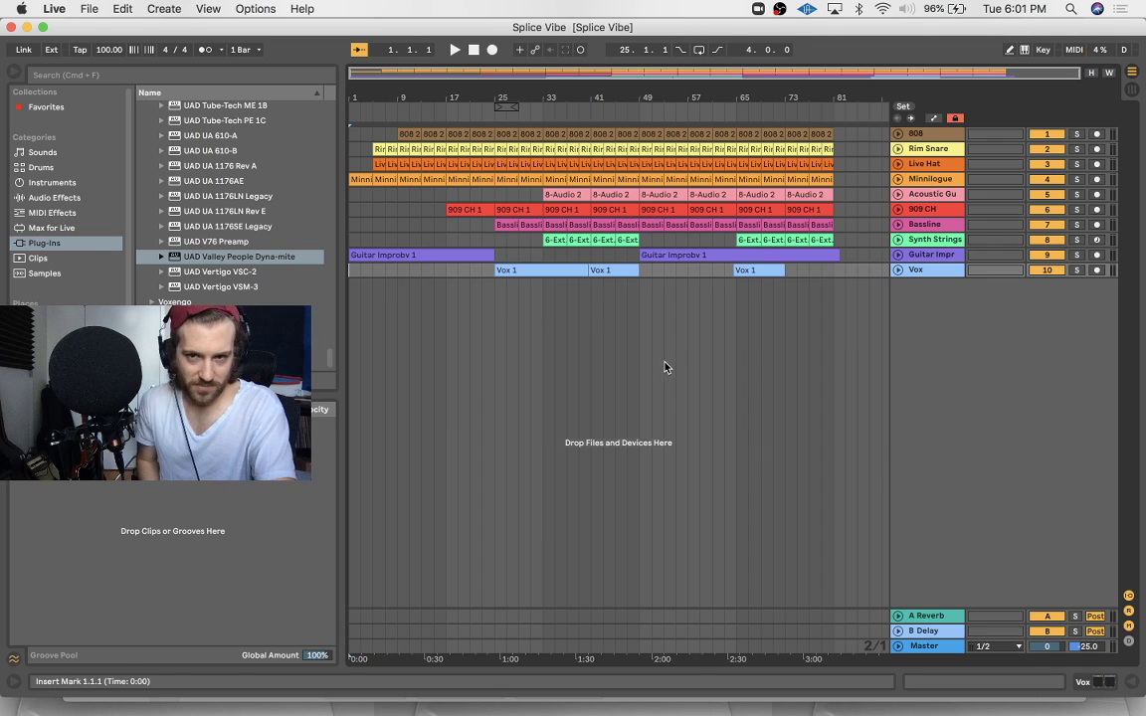
Set the audio buffer size to 2048 samples and play the arrangement from the start
left_click(53, 8)
left_click(79, 51)
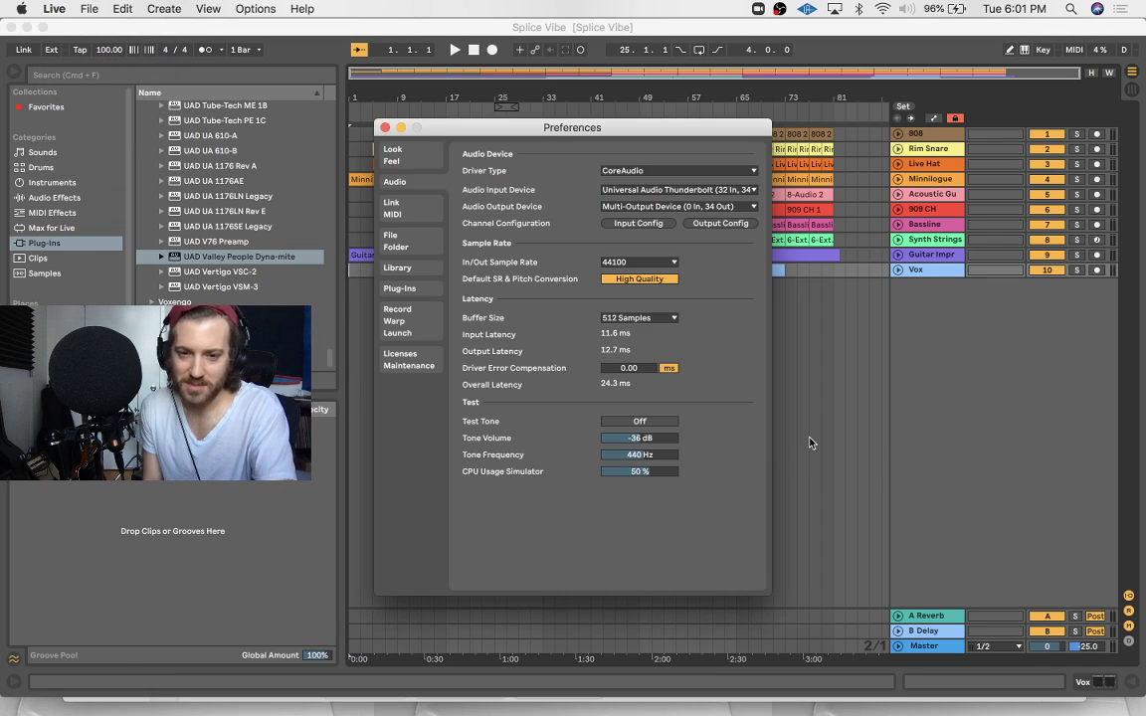
left_click(637, 318)
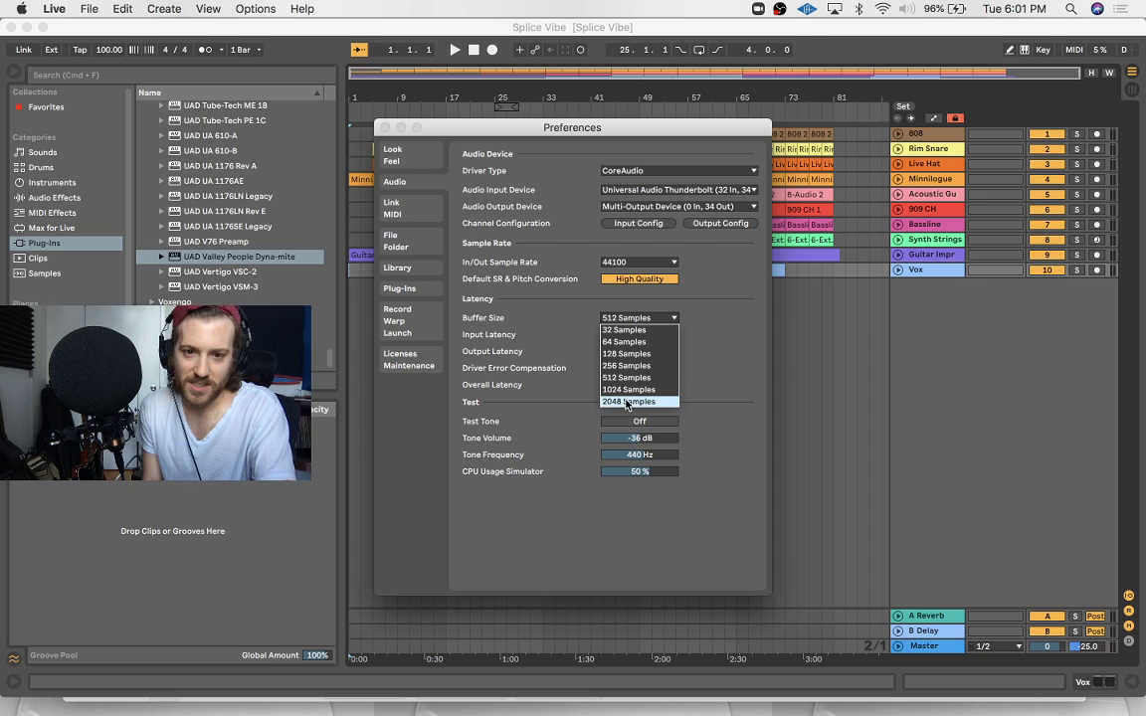
left_click(627, 401)
left_click(384, 128)
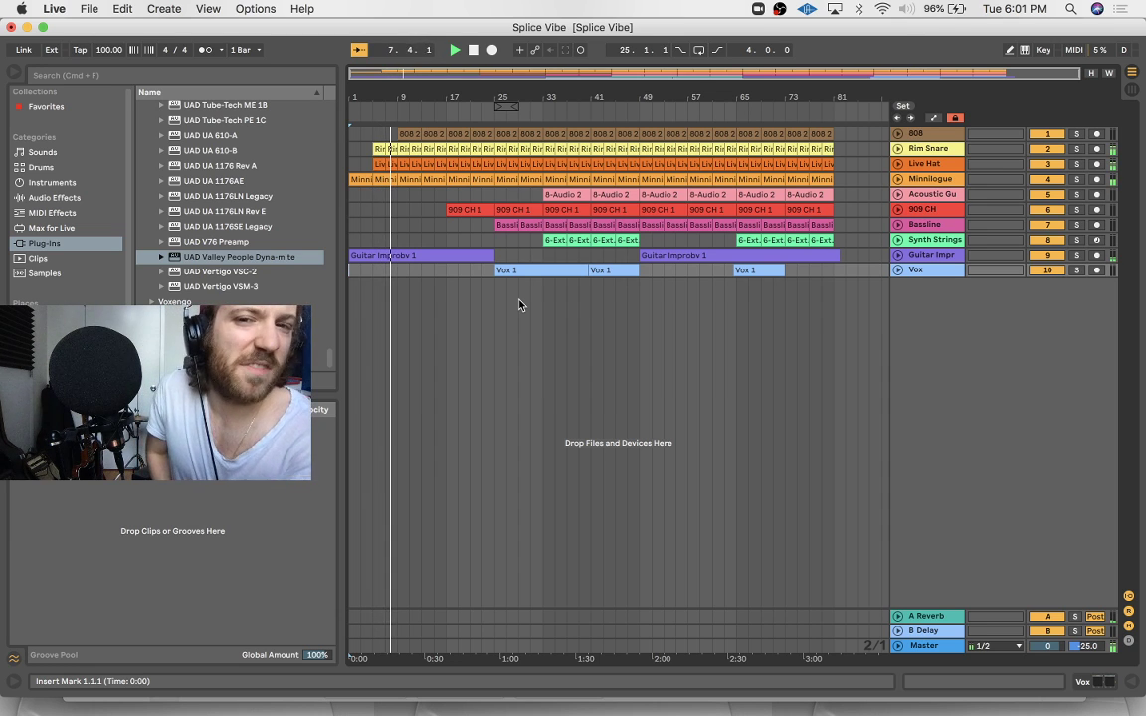
Lower the Rim Snare track volume to -11.9 dB and add a Delay effect to the track
left_click(897, 149)
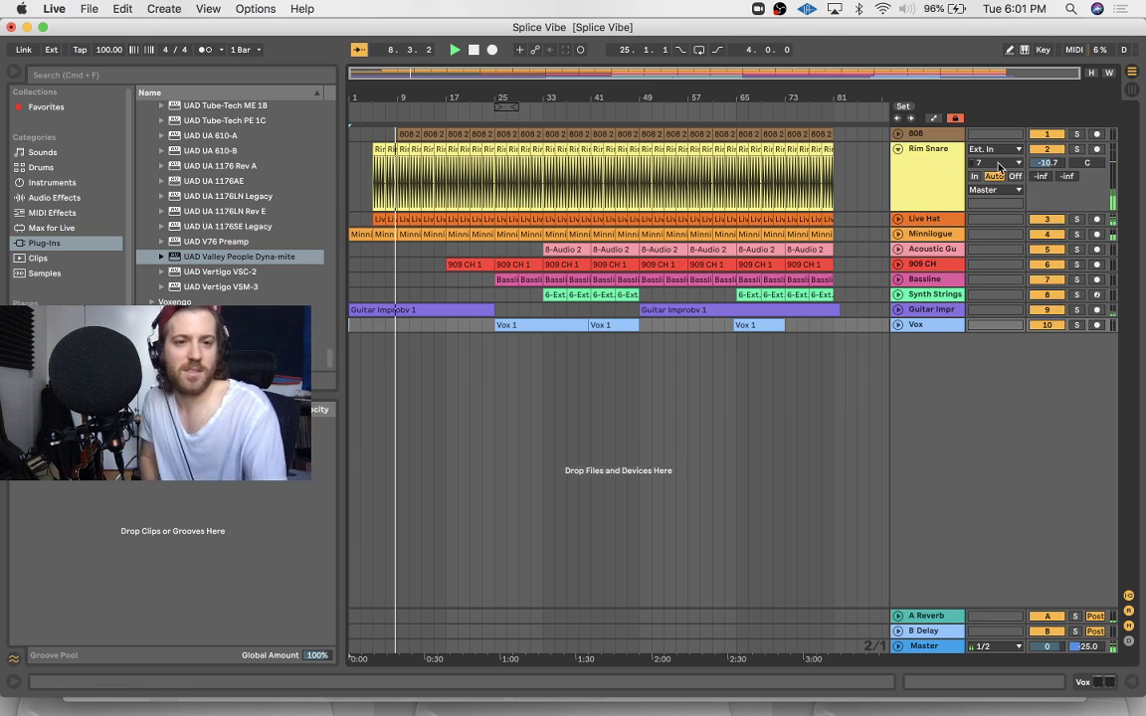
mouse_move(1069, 176)
left_mouse_down()
mouse_move(1069, 140)
mouse_move(1062, 180)
mouse_move(1049, 169)
left_mouse_up()
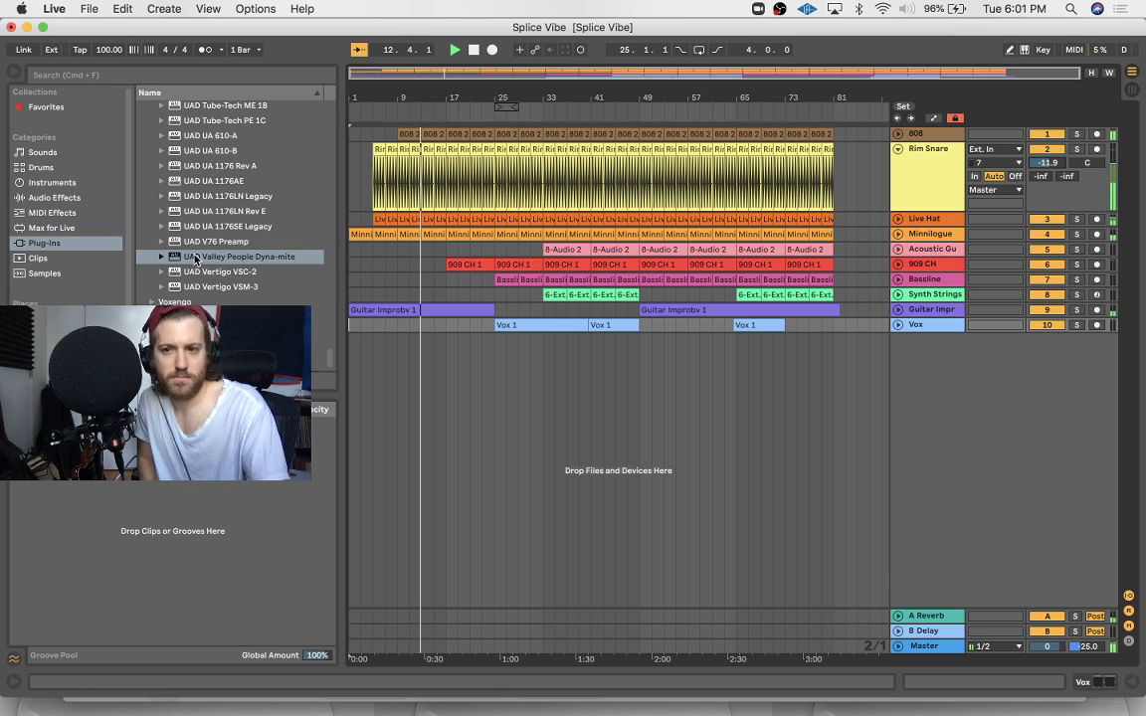
left_click(54, 197)
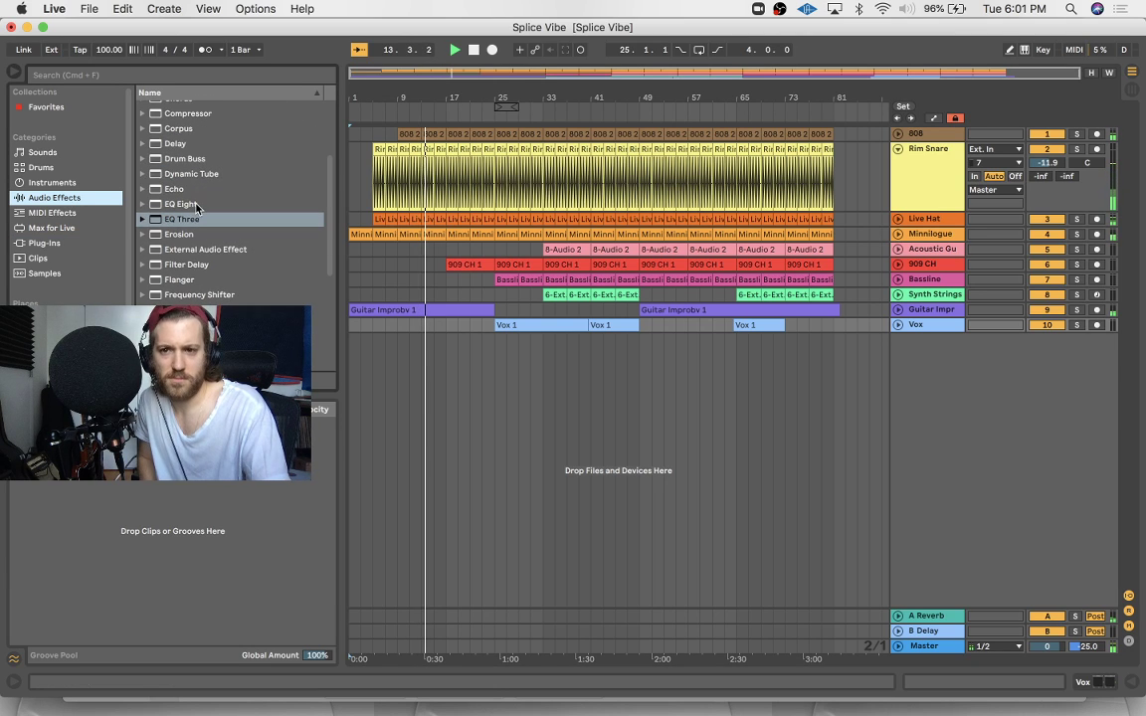
left_click(169, 142)
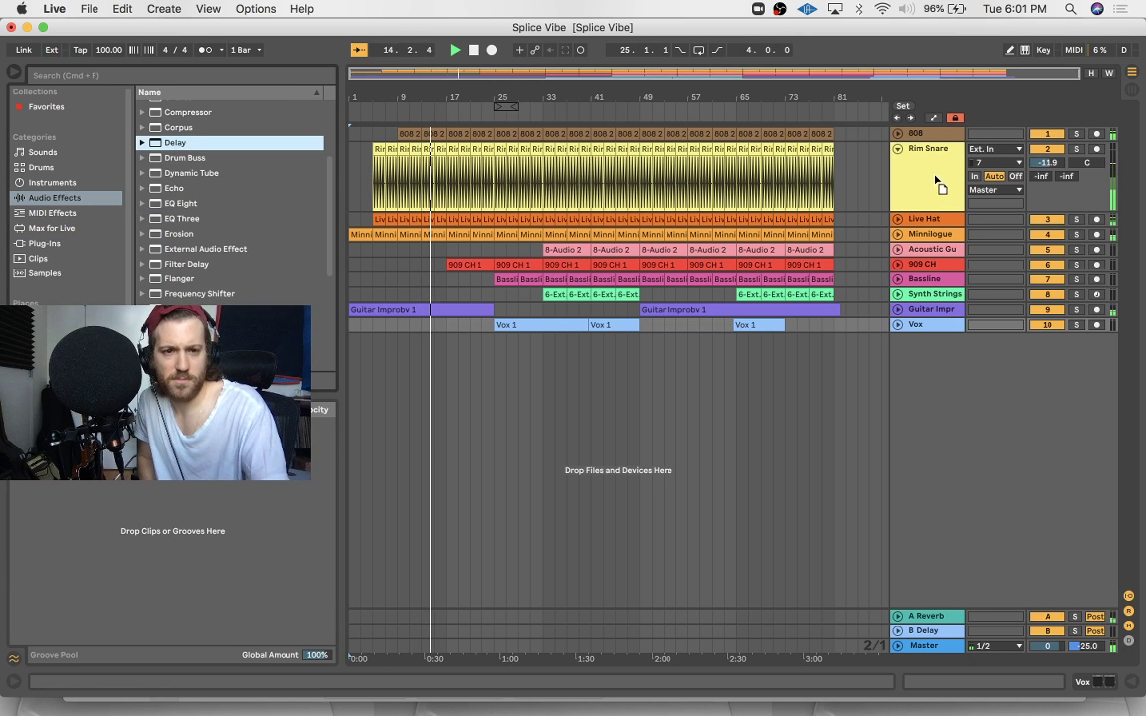
left_click_drag(937, 181, 922, 176)
Bypass the Delay and set 100% dry/wet, 0% feedback and unlinked, unsynced times of 9.27 ms left and 1.00 ms right
left_click(38, 522)
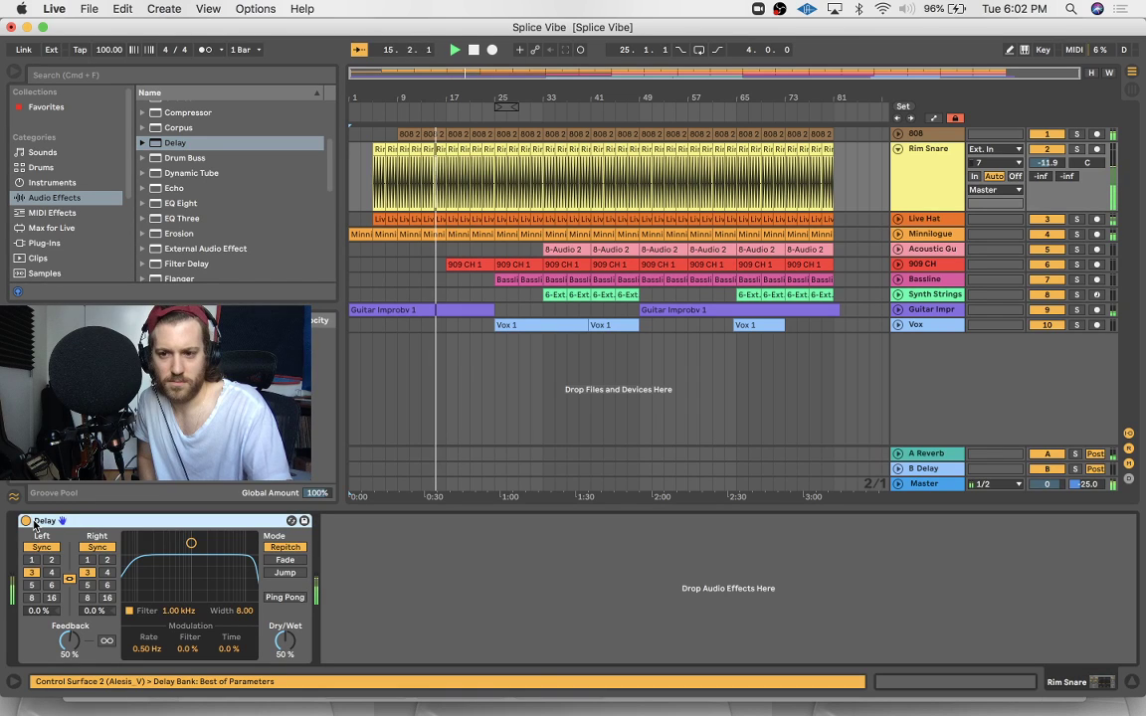
left_click(26, 522)
left_click_drag(284, 642, 284, 582)
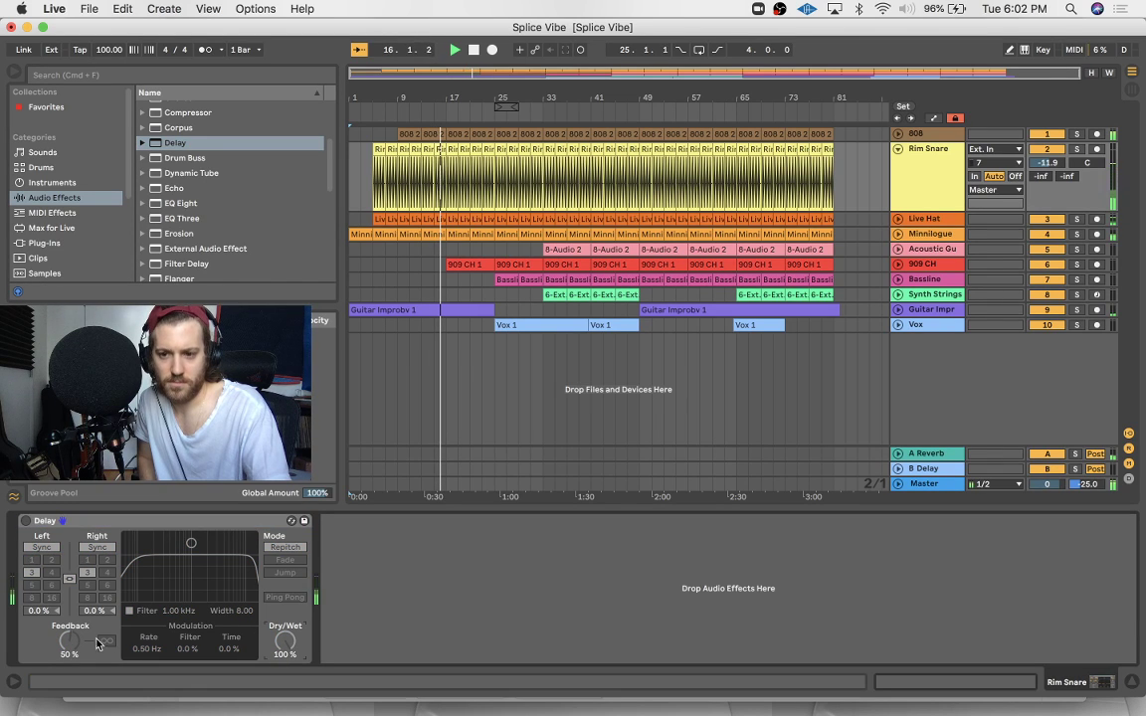
left_click_drag(75, 642, 75, 696)
left_click(34, 561)
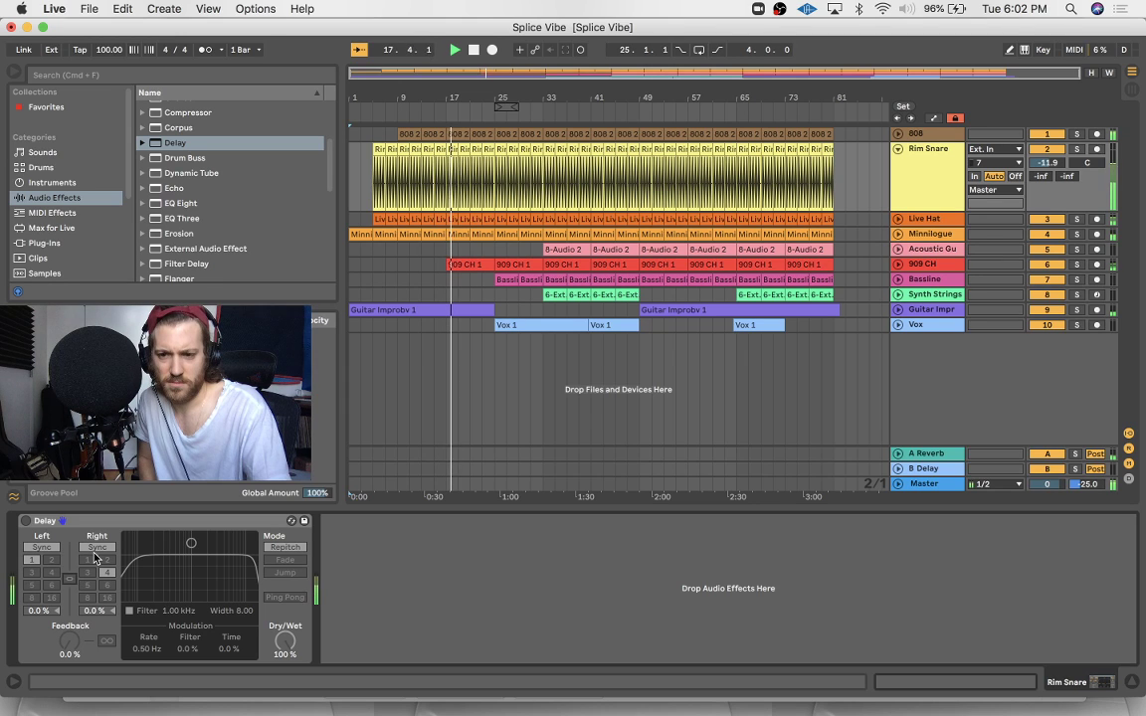
left_click(69, 578)
left_click(57, 548)
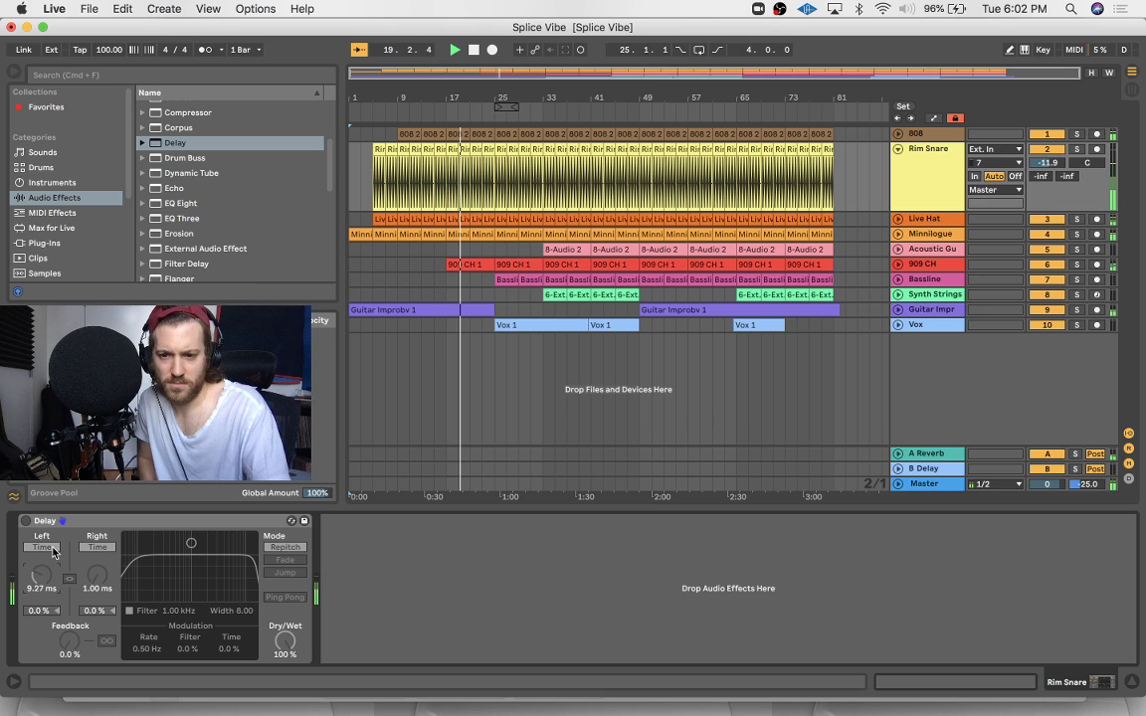
Turn the Delay back on, then lower the Rim Snare track volume to -13.8 dB and fold the track
left_click(24, 520)
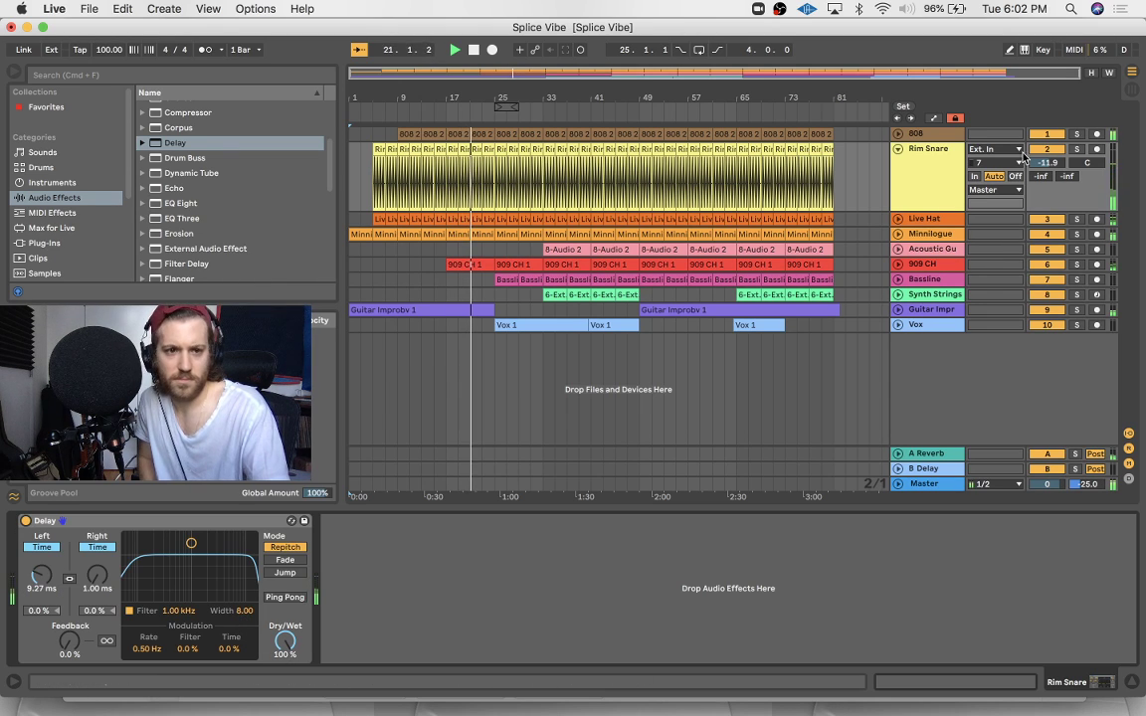
left_click_drag(1049, 162, 1047, 166)
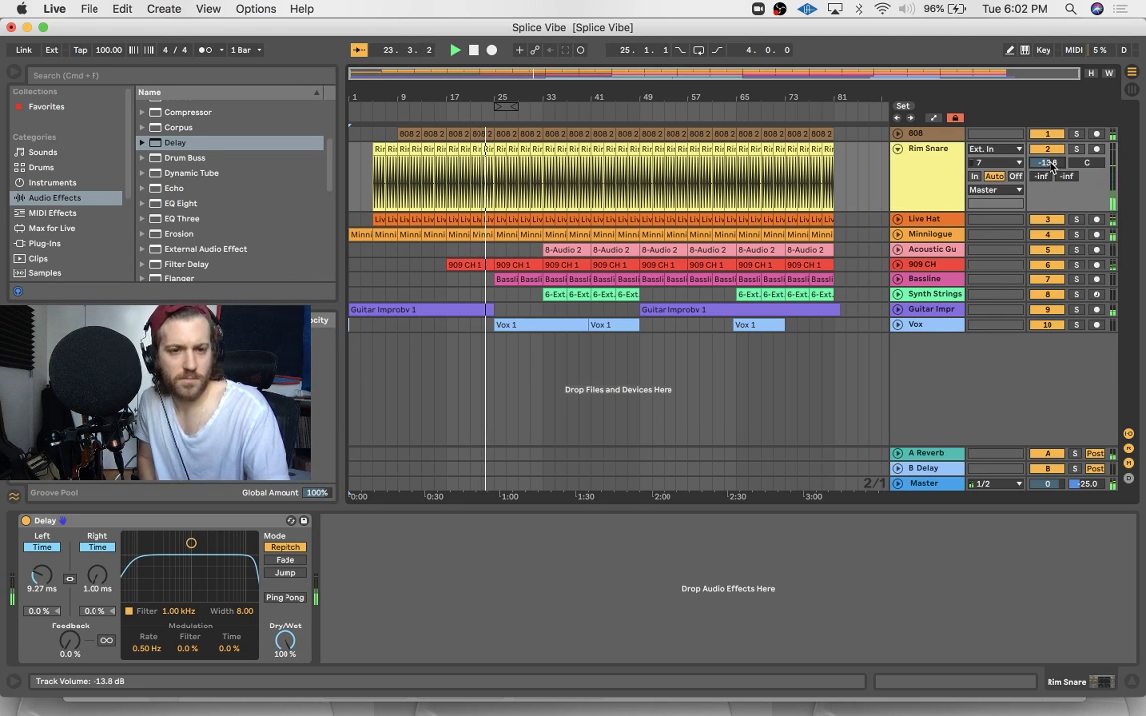
left_click(898, 149)
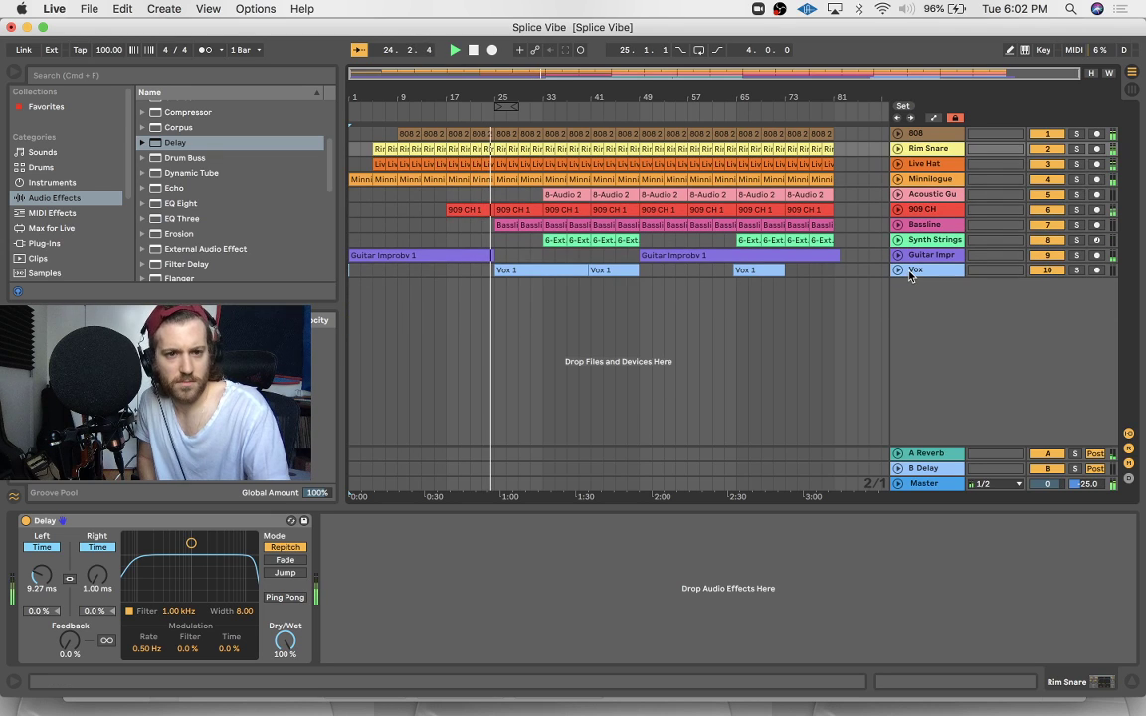
Add an Auto Filter to the Bassline track with the frequency at 424 Hz and resonance at 32%
left_click(925, 224)
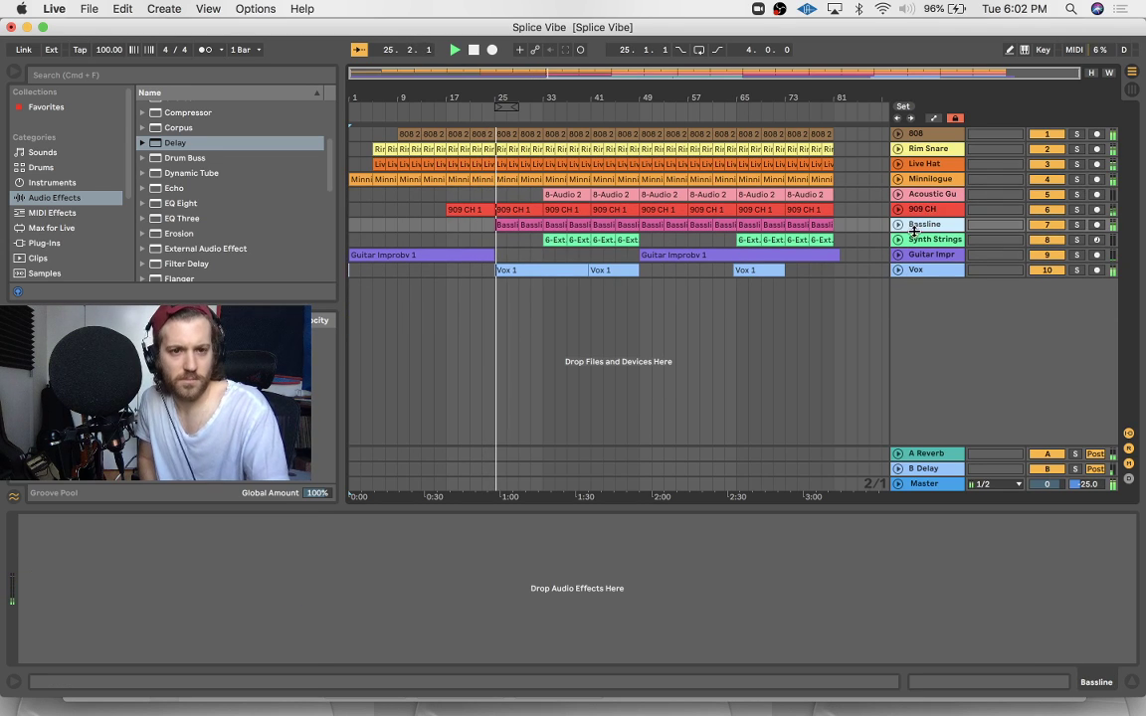
left_click(898, 224)
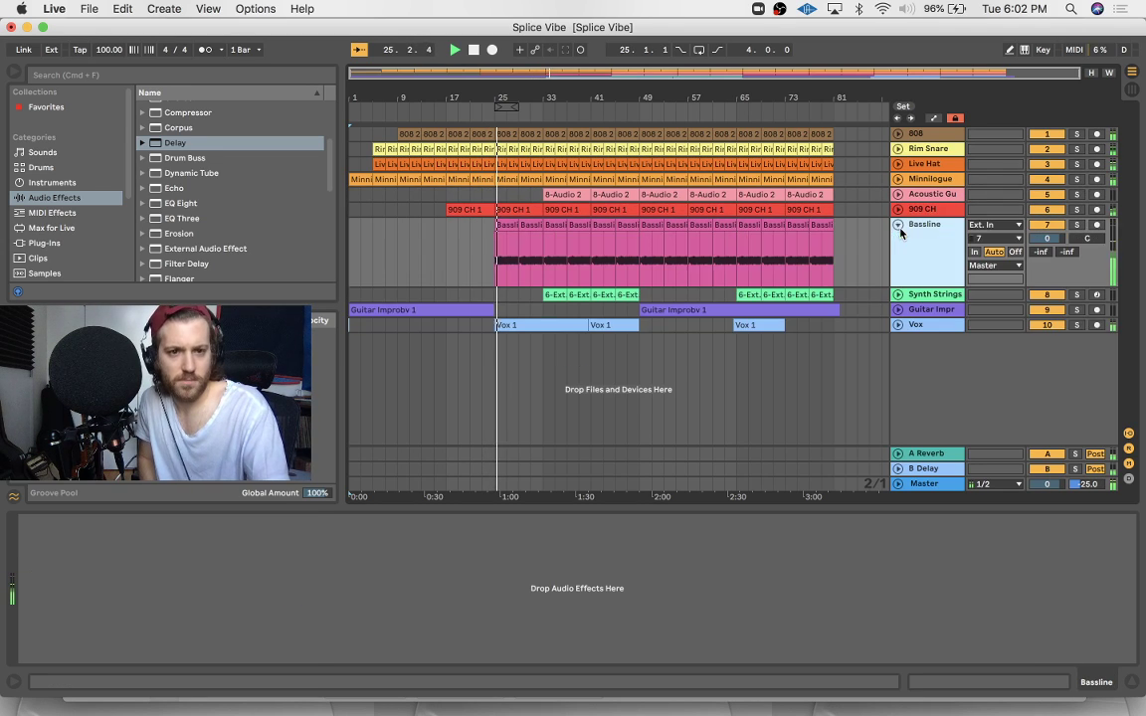
left_click(55, 198)
left_click_drag(185, 136, 932, 249)
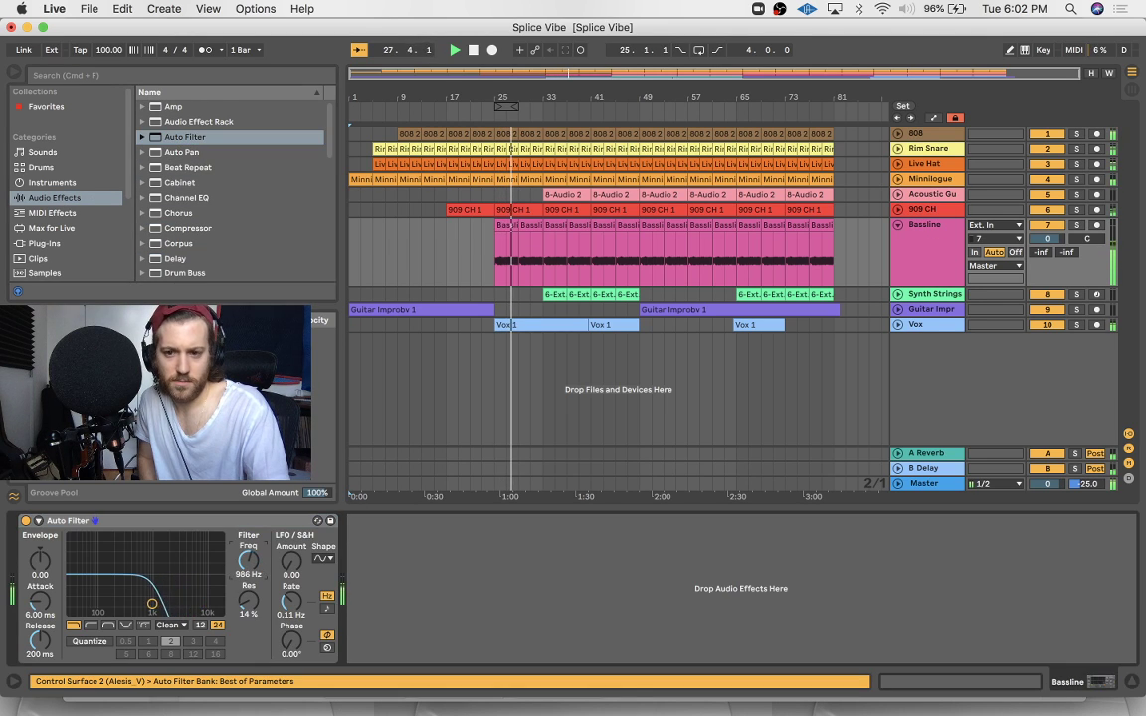
left_click_drag(256, 563, 252, 594)
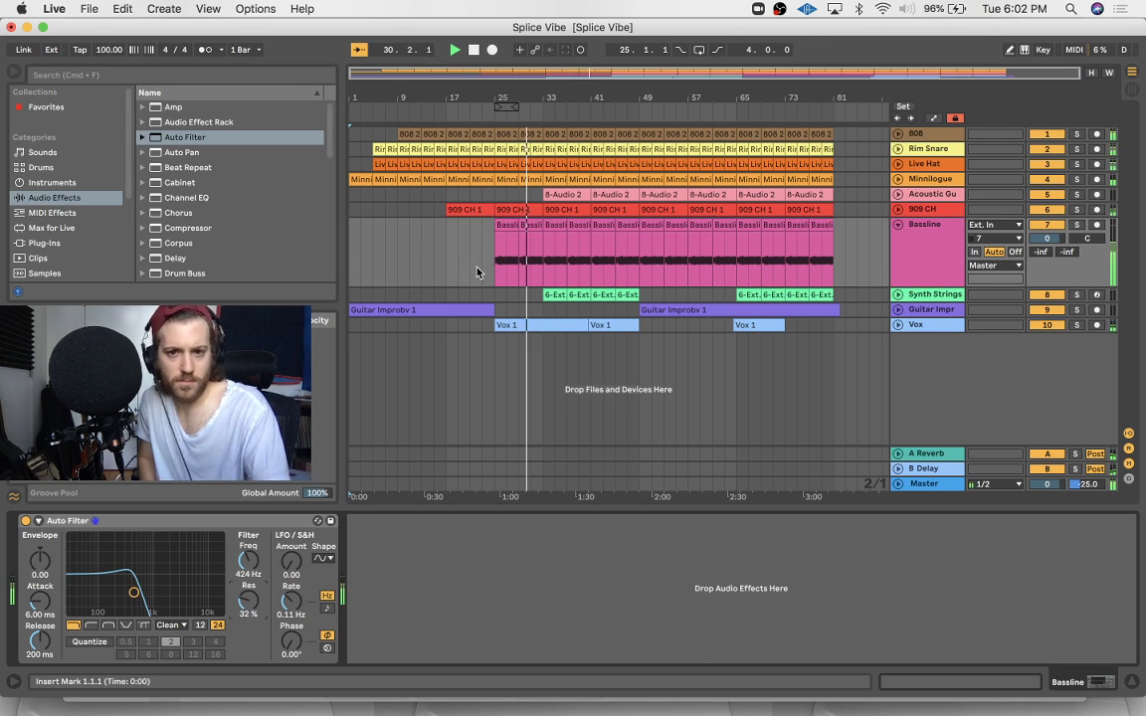
Add an EQ Eight after the Bassline's Auto Filter and make band 1 a low cut at 20.8 Hz
scroll(219, 174, "down", 5)
left_click(209, 175)
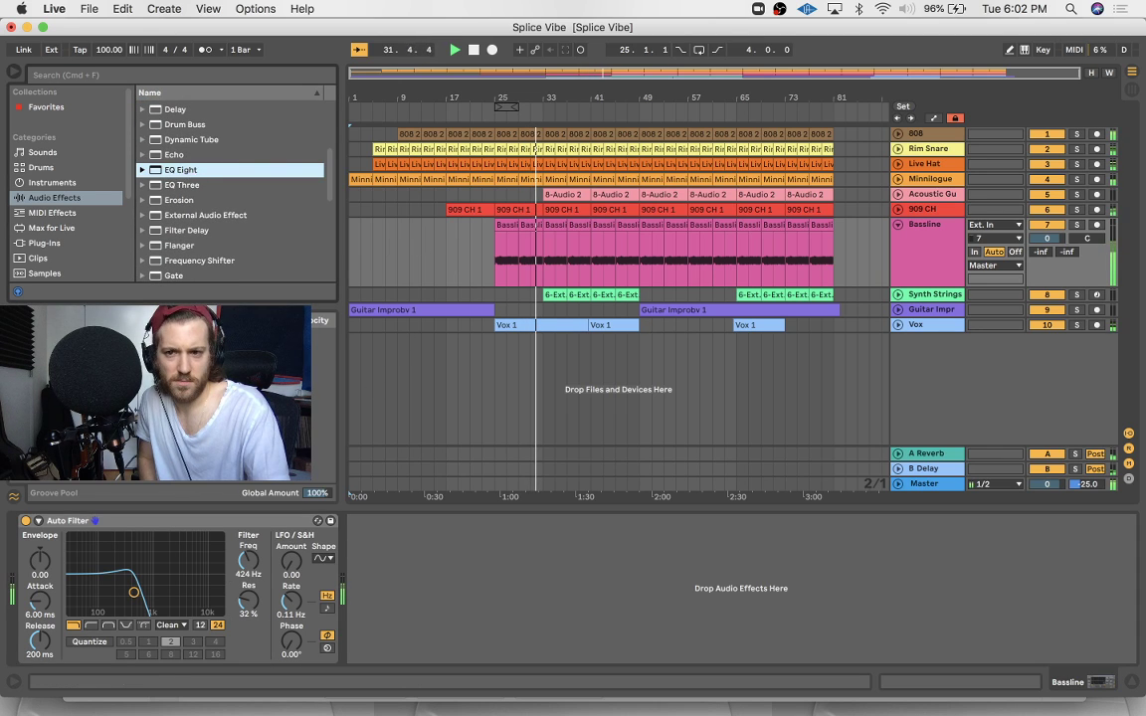
left_click_drag(317, 459, 378, 572)
left_click(411, 645)
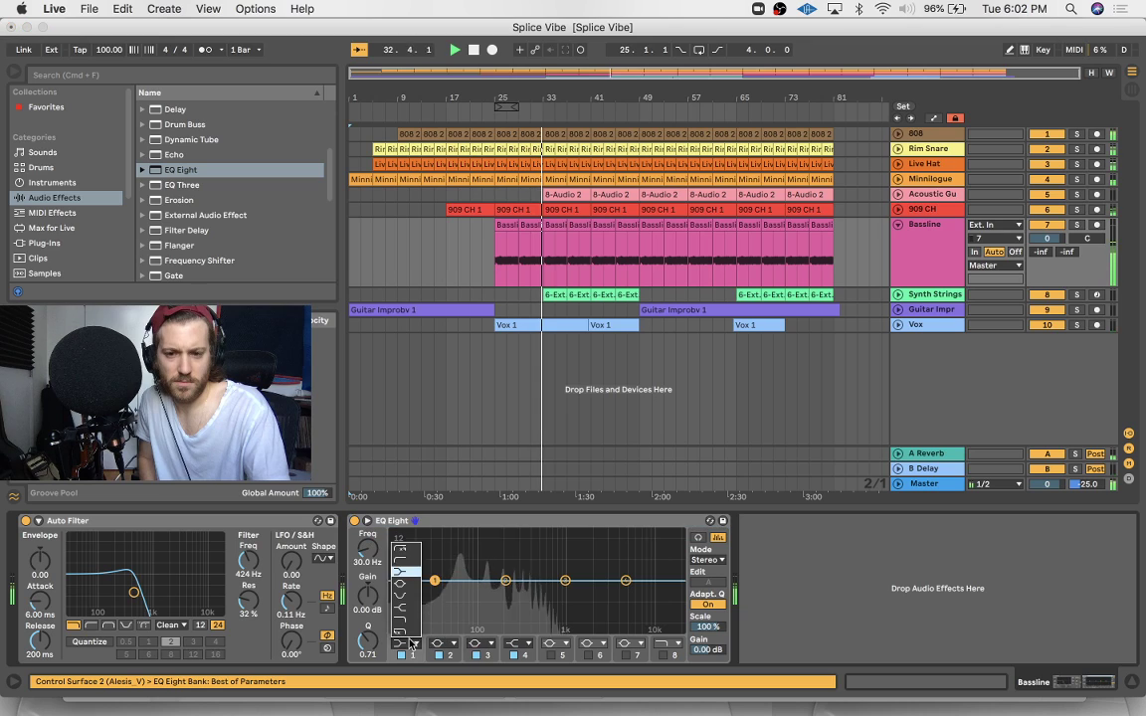
left_click(401, 560)
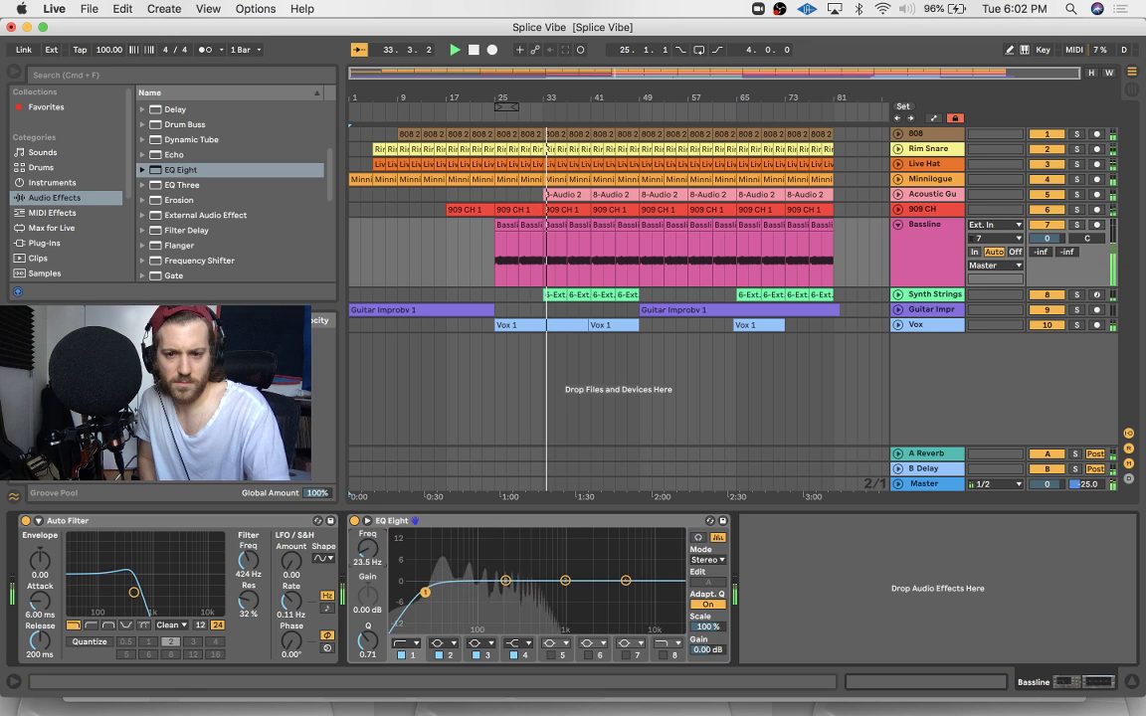
left_click_drag(374, 553, 375, 556)
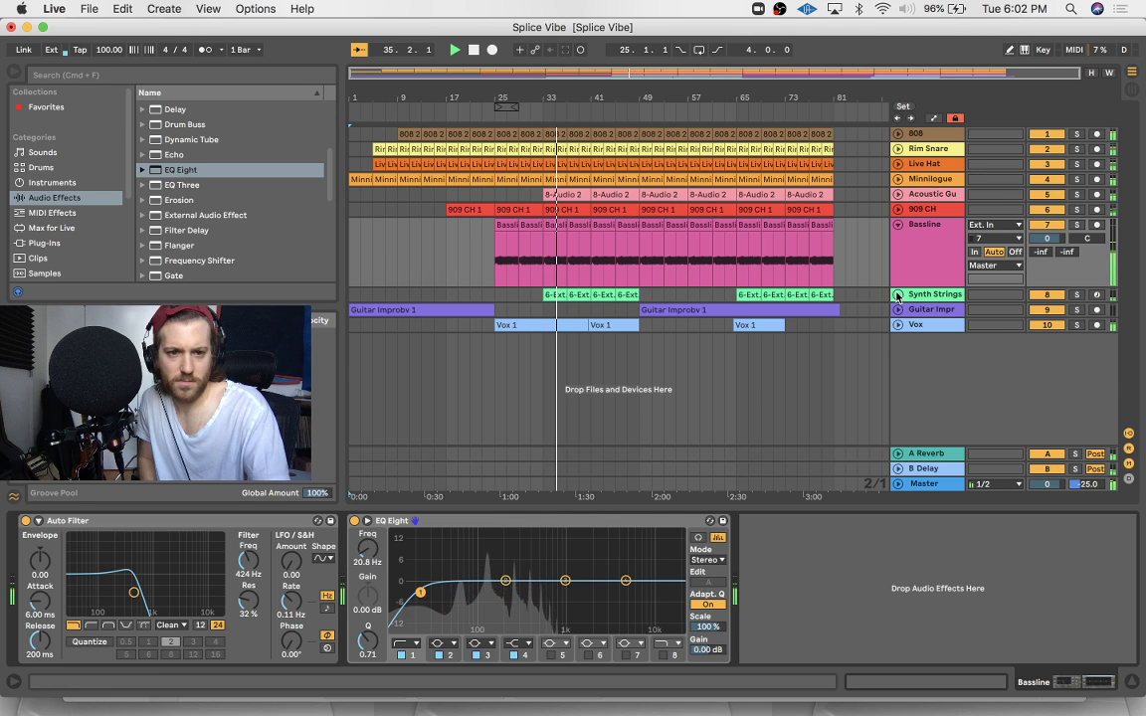
Automate the Synth Strings track volume to rise from -40.0 dB at bar 33 to -30.4 dB at about bar 41
left_click(898, 294)
scroll(156, 244, "down", 5)
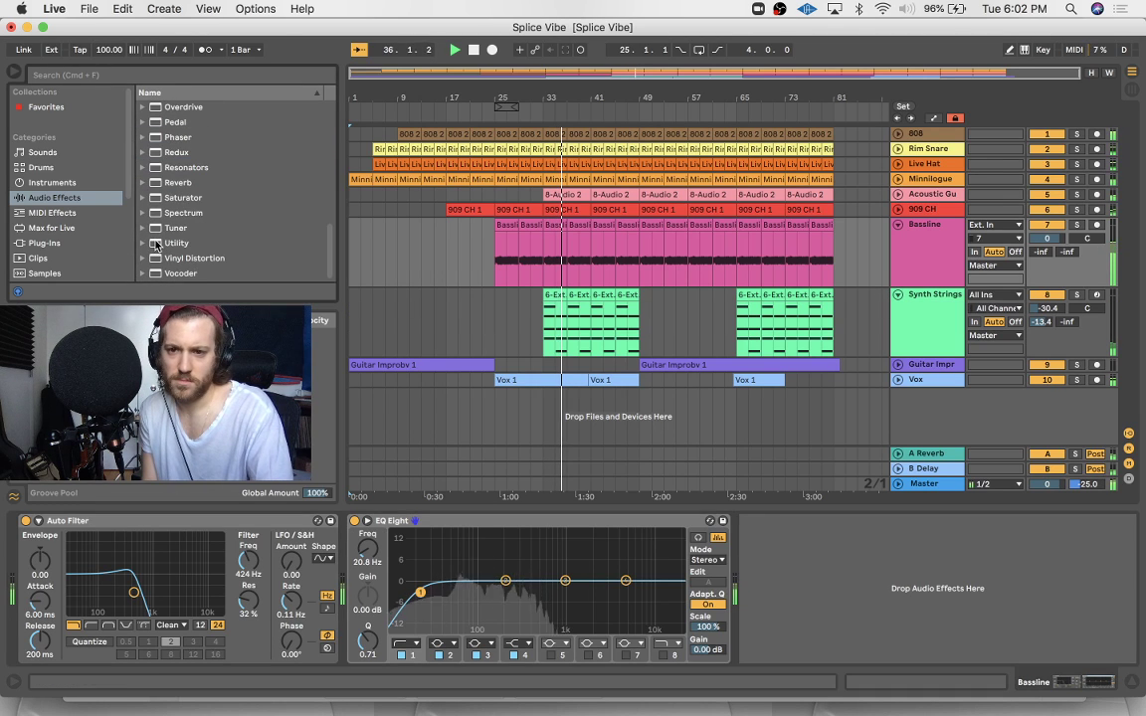
left_click(774, 291)
key("a")
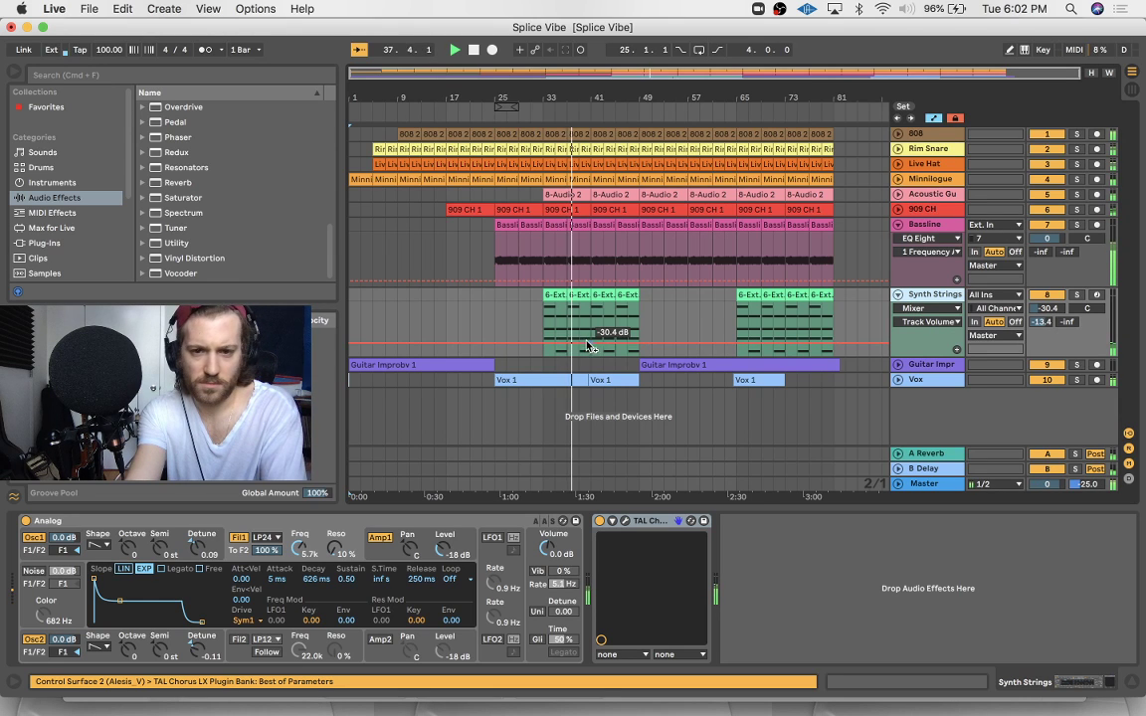
left_click_drag(544, 344, 545, 350)
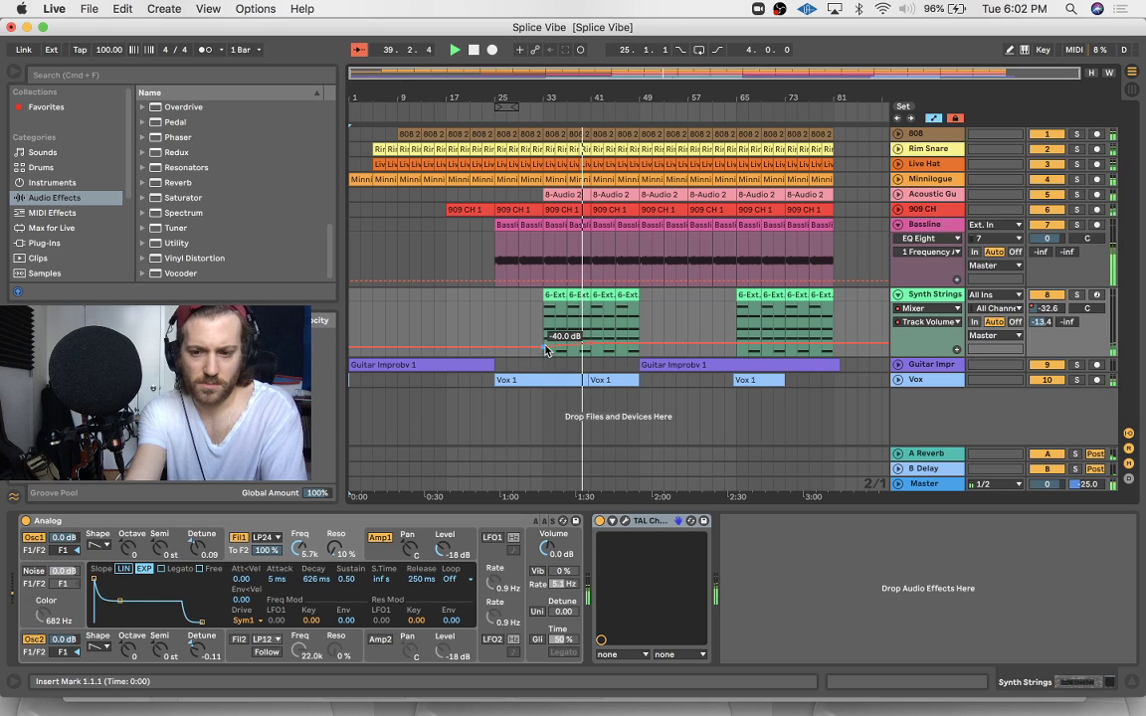
key("a")
Automate the Vox track's A-Reverb send to rise from -7.5 dB to -4.0 dB just before bar 41, then hide the automation
left_click(898, 377)
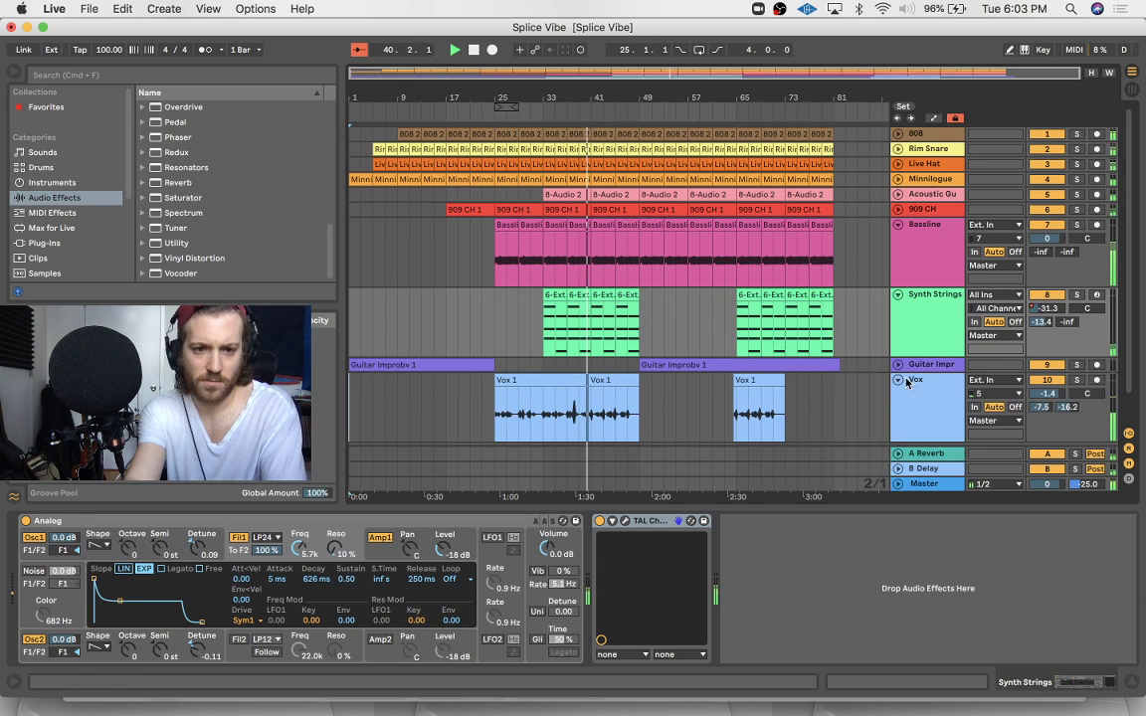
scroll(797, 362, "down", 2)
left_click(592, 381)
key("a")
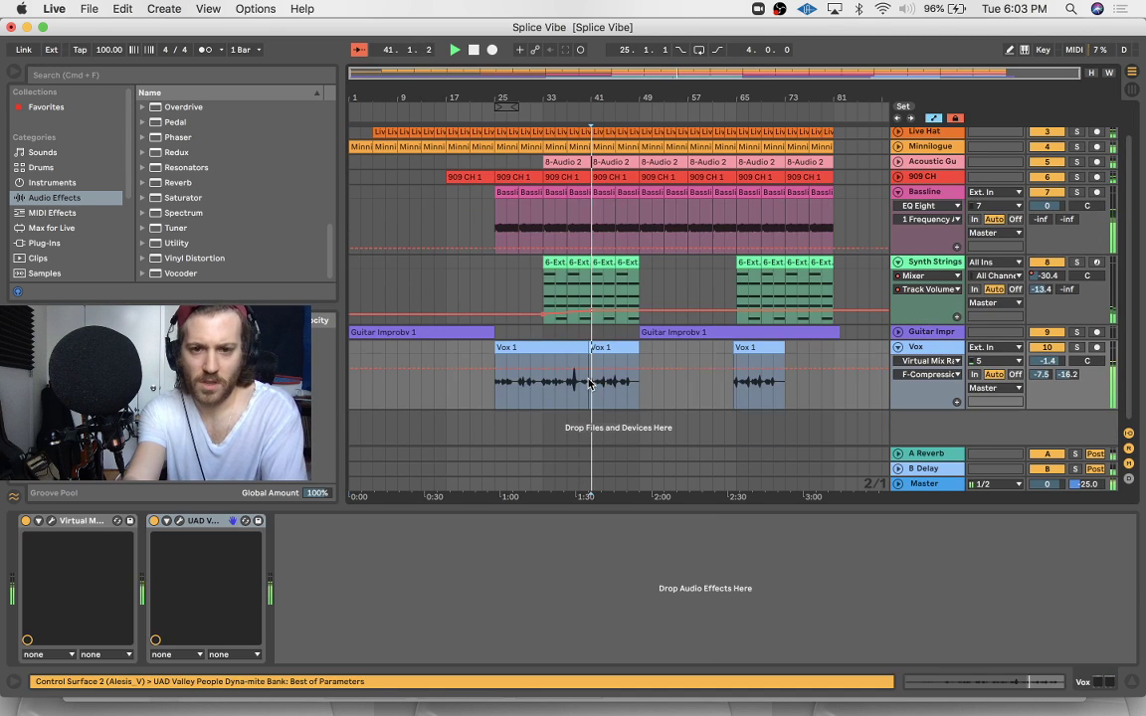
left_click(1042, 375)
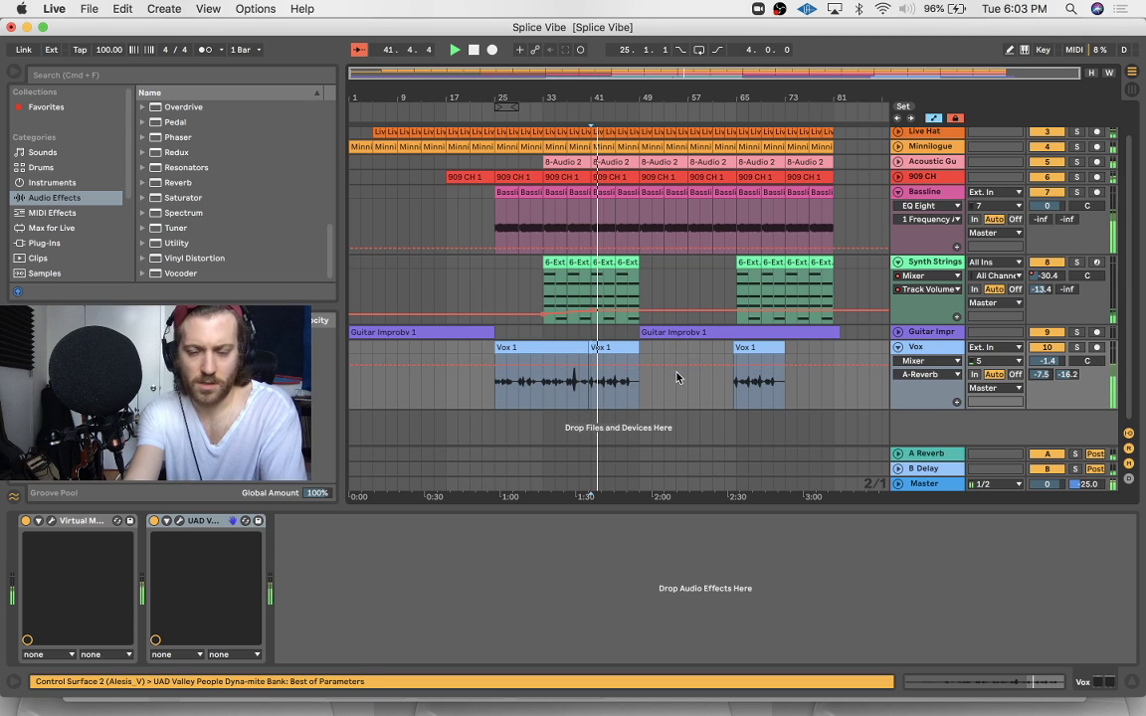
key("b")
left_click_drag(612, 366, 613, 359)
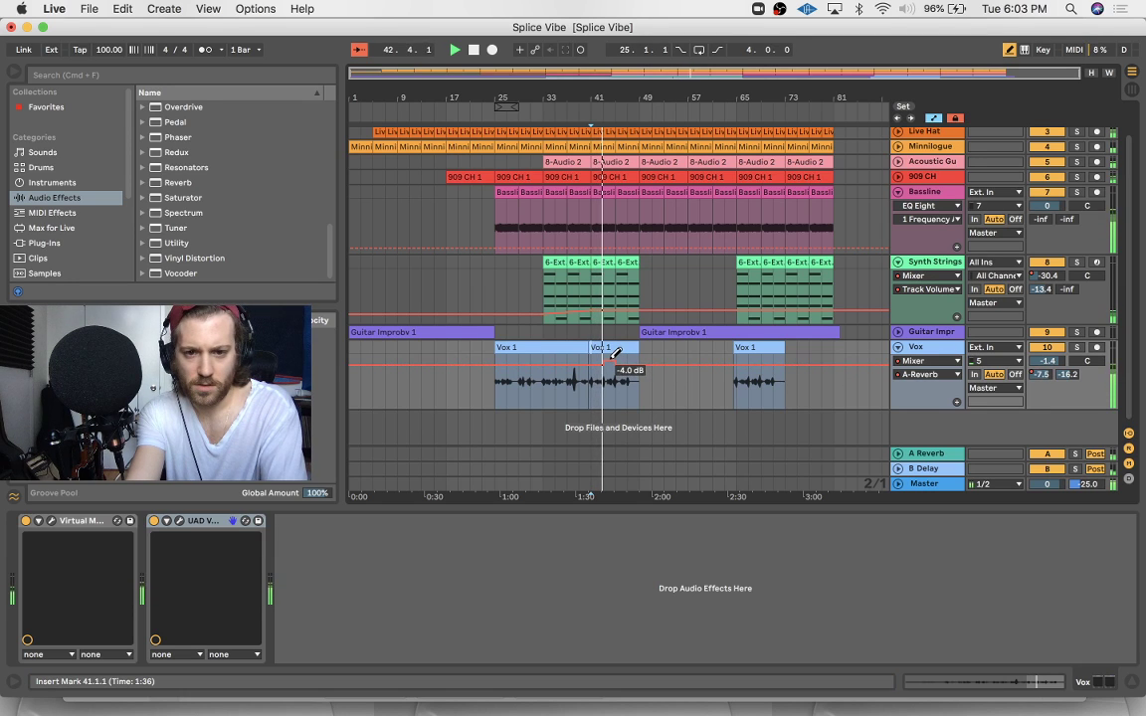
key("b")
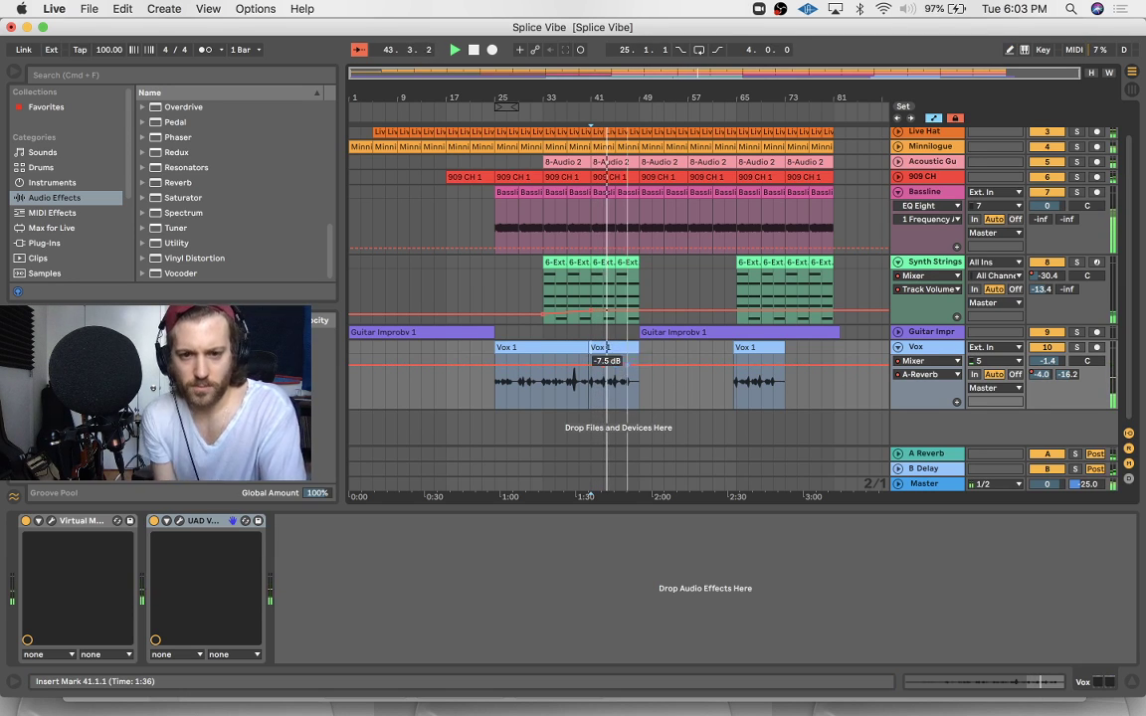
mouse_move(618, 365)
left_mouse_down()
mouse_move(652, 366)
mouse_move(591, 364)
left_mouse_up()
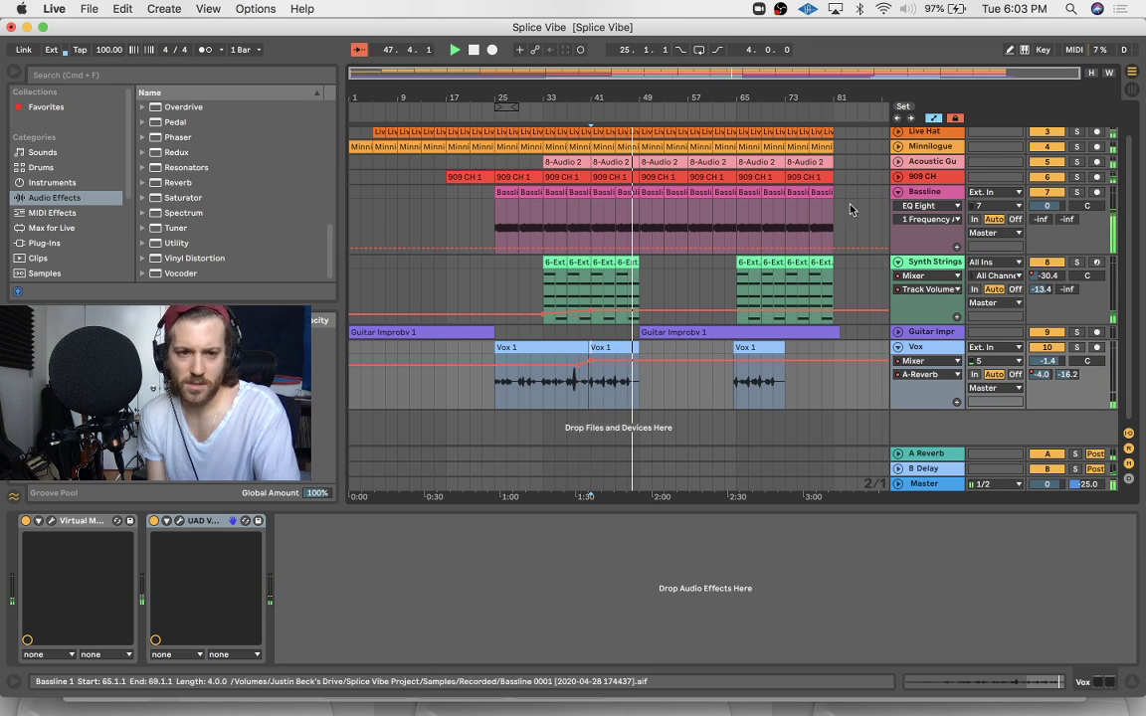
left_click(933, 118)
Unfold the 808 track and trim the start of its clip at bar 49 so that it begins at bar 51
scroll(637, 218, "up", 2)
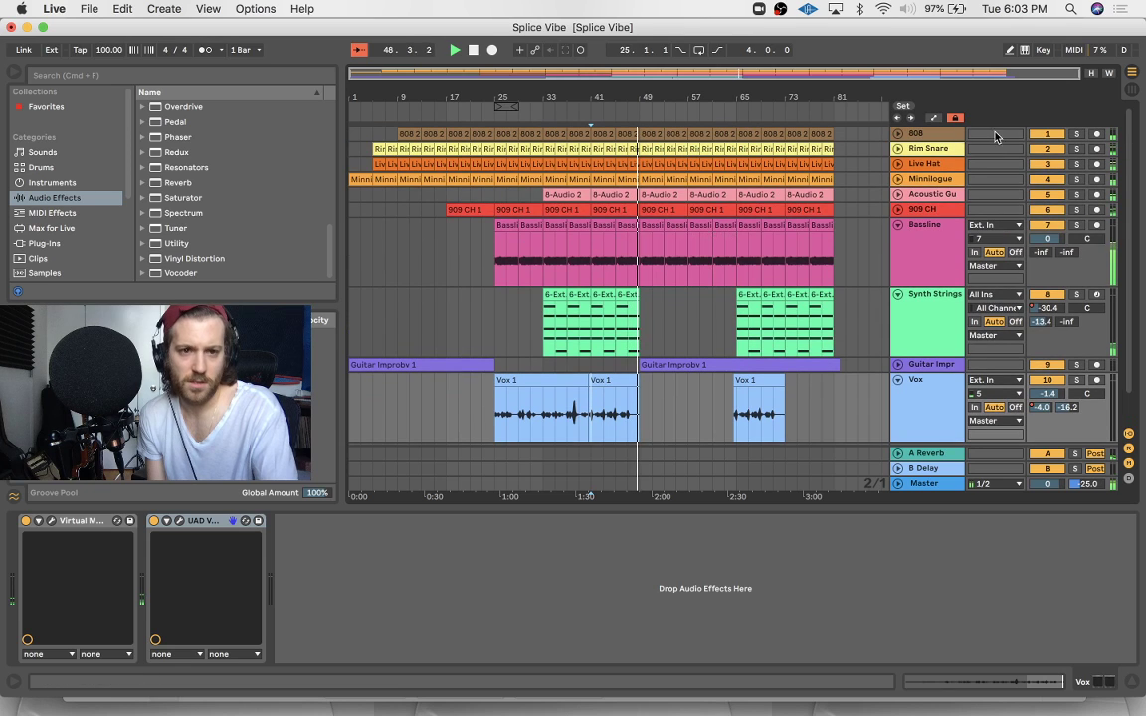
left_click(1047, 134)
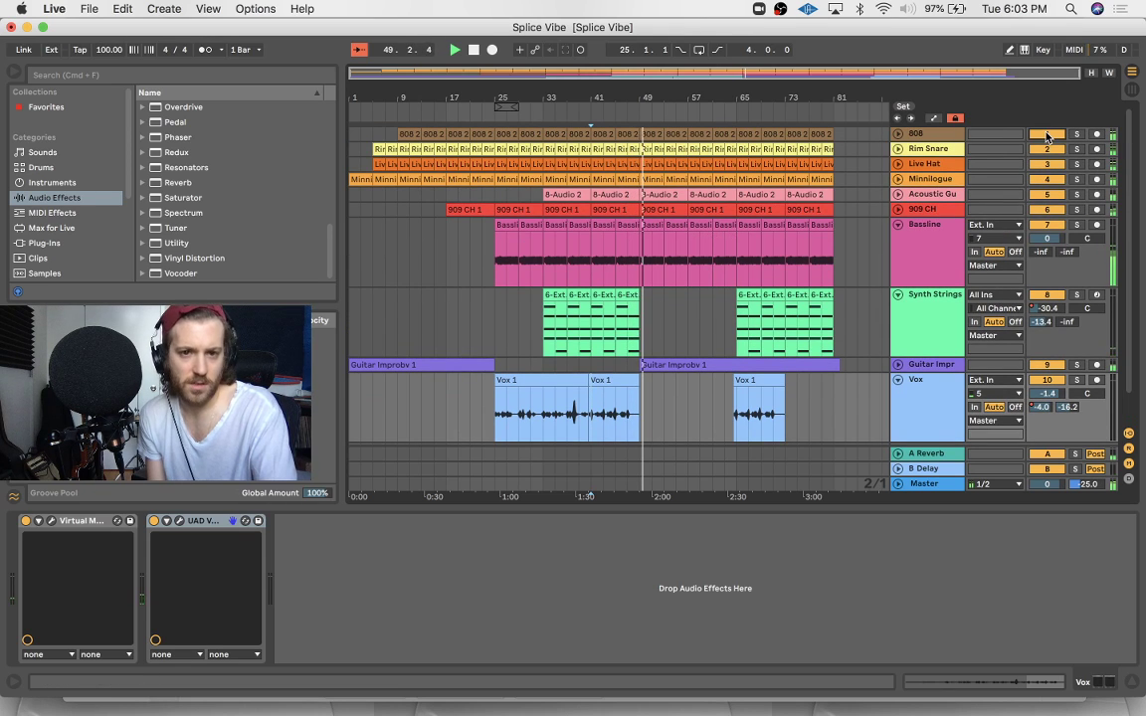
left_click(648, 135)
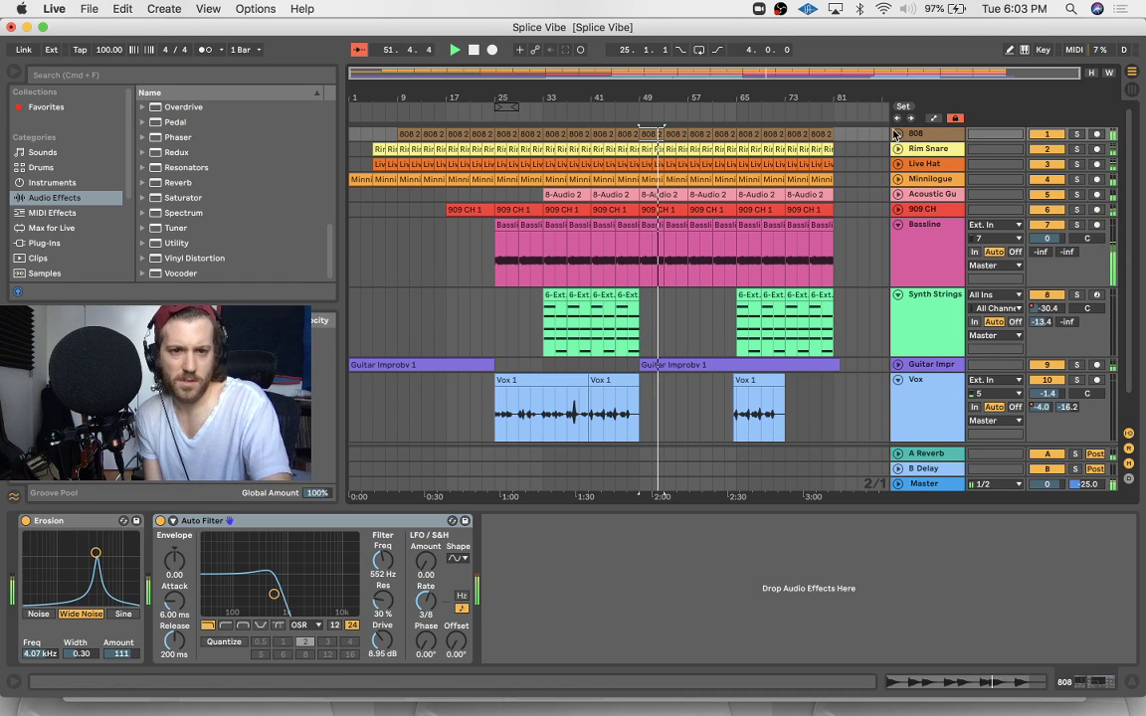
left_click(897, 134)
left_click(653, 155)
key("plus")
key("plus")
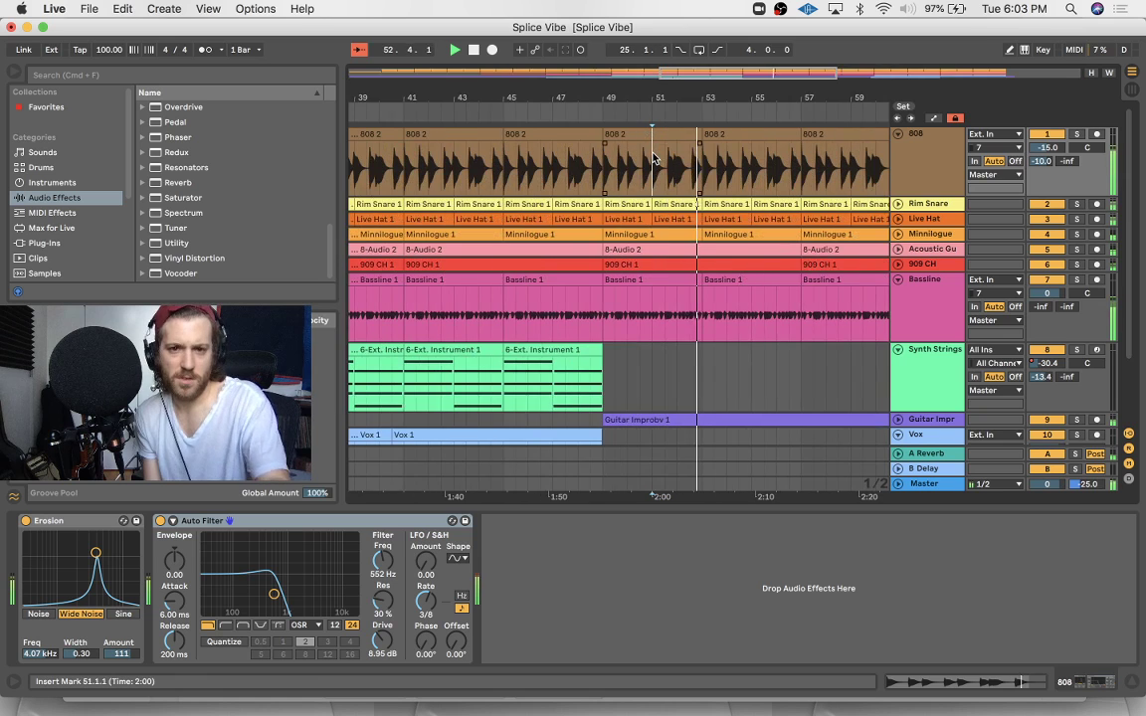
left_click_drag(605, 135, 640, 136)
key("plus")
key("plus")
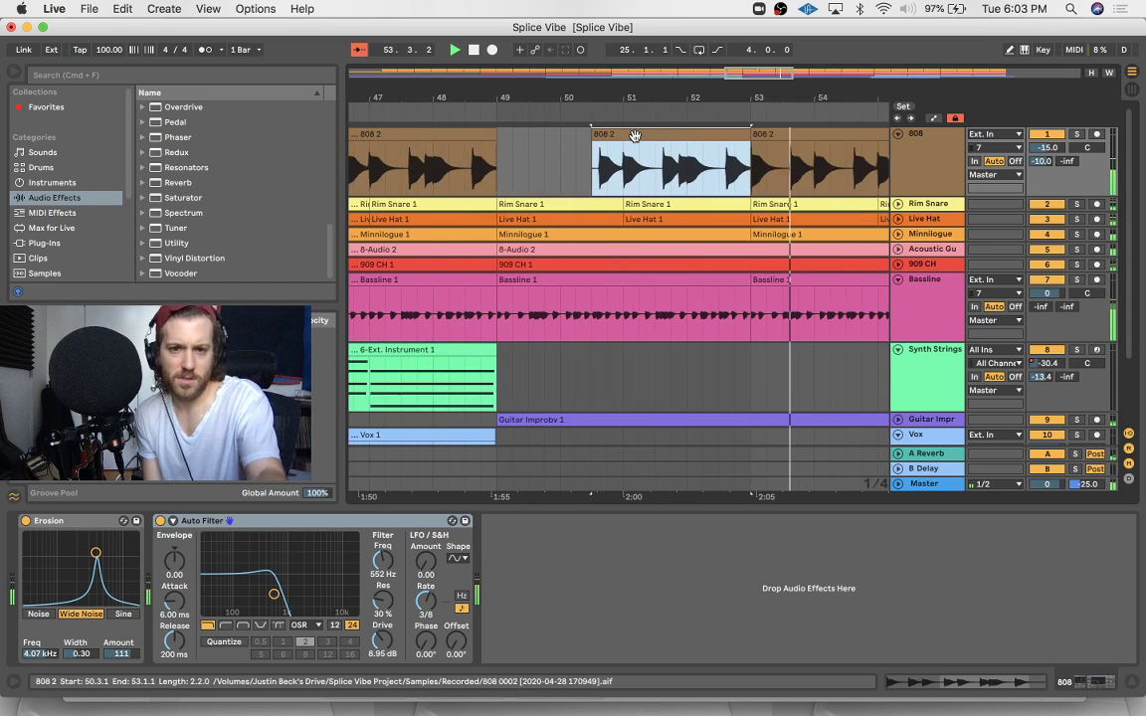
key("plus")
key("plus")
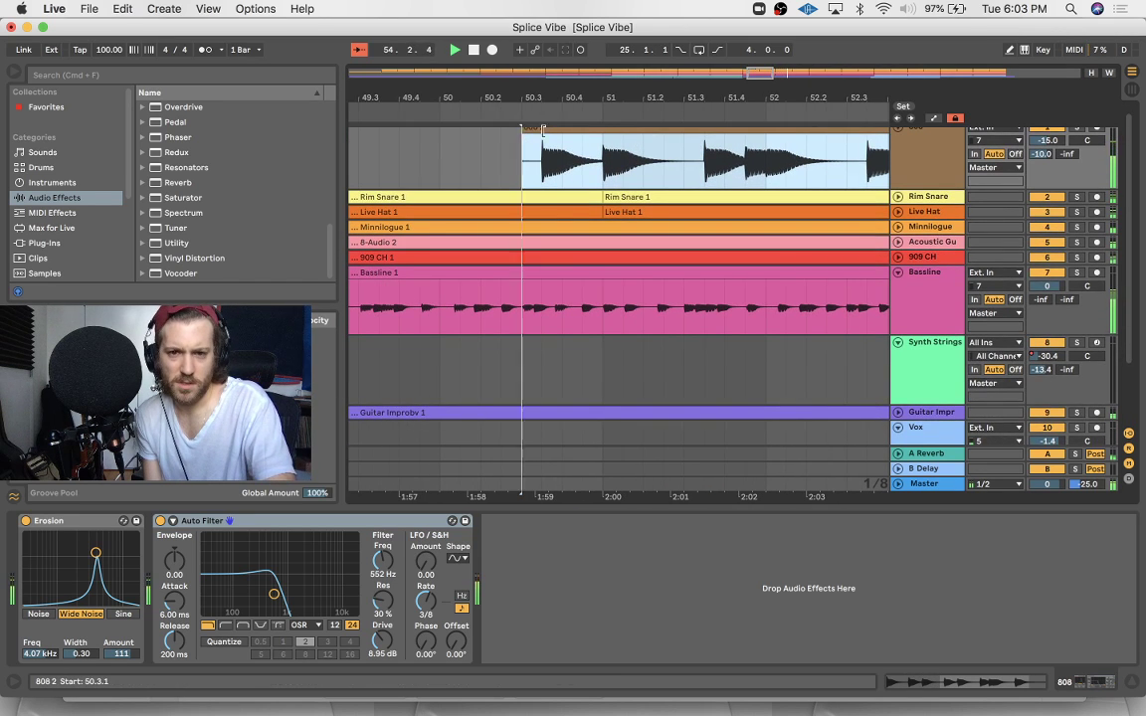
left_click_drag(542, 129, 609, 129)
key("plus")
key("plus")
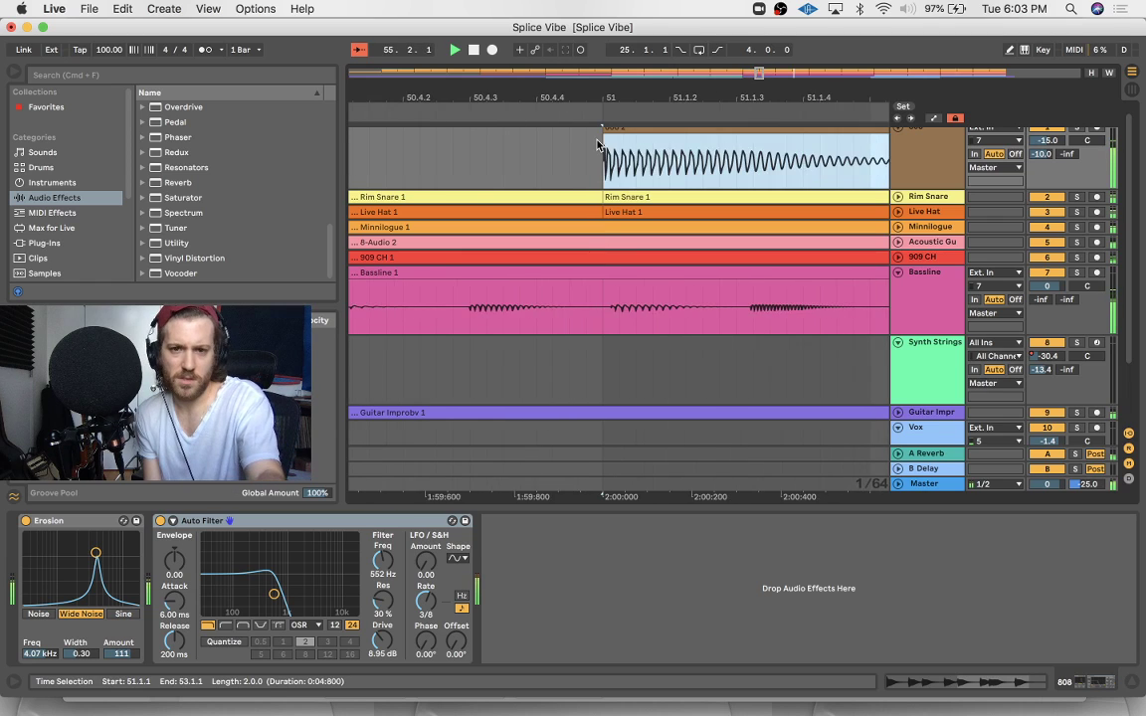
Extend the start of the 808 clip at bar 51 slightly earlier, to 50.4.4, and give it a short fade-in
left_click(605, 145)
key("plus")
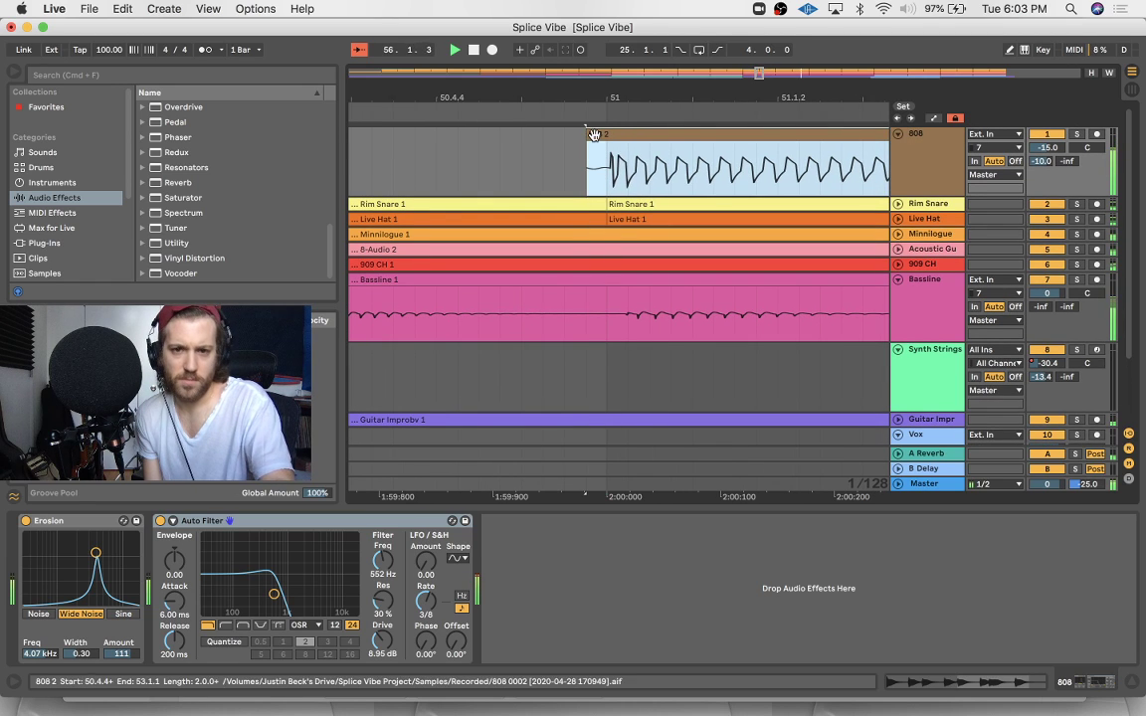
left_click_drag(592, 136, 602, 147)
scroll(569, 159, "down", 10)
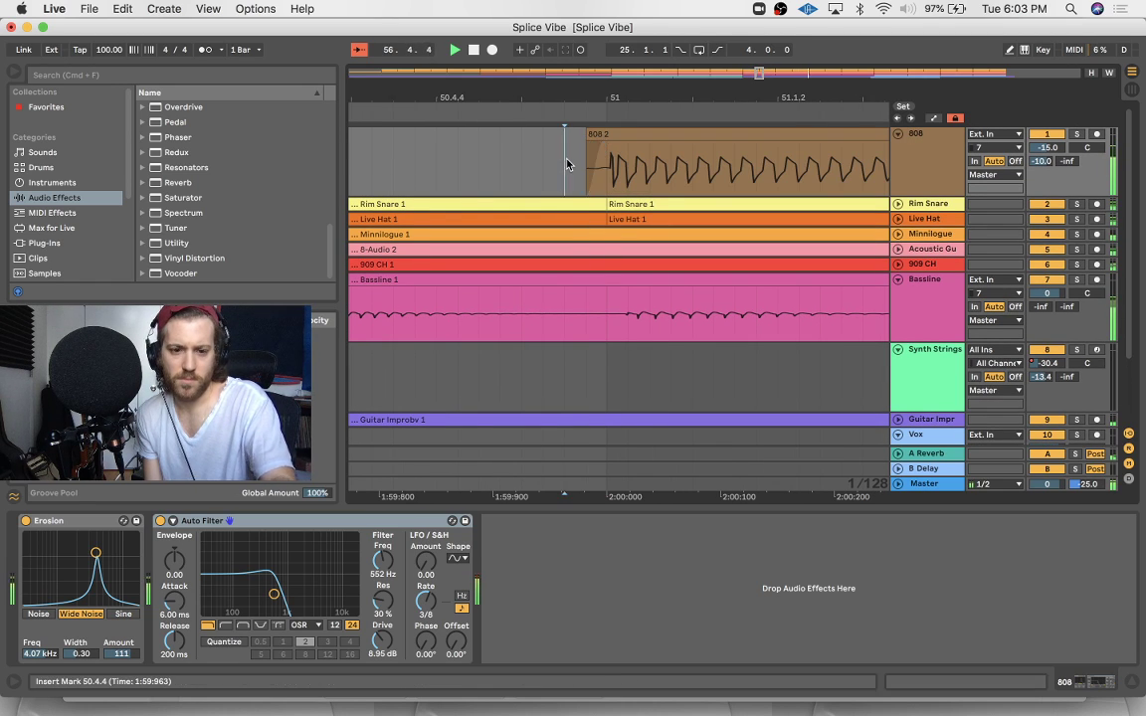
scroll(569, 164, "down", 5)
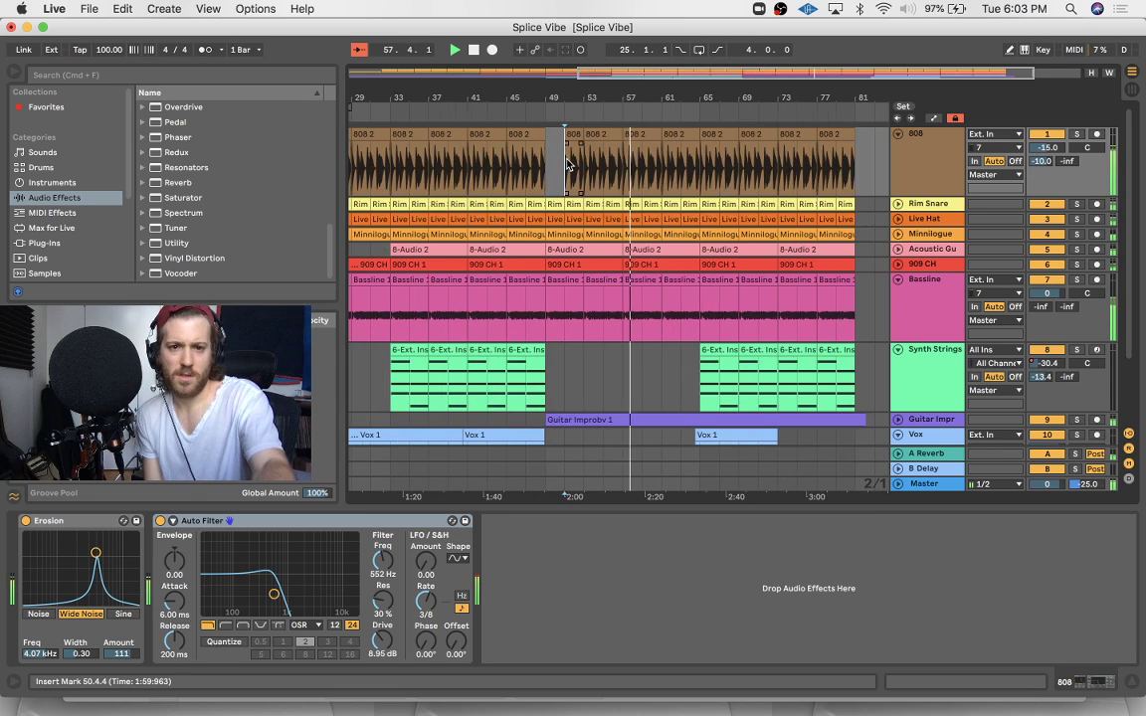
Copy the Synth Strings clip at bar 65 to bars 57 and 61 to fill the gap before it
scroll(752, 278, "down", 3)
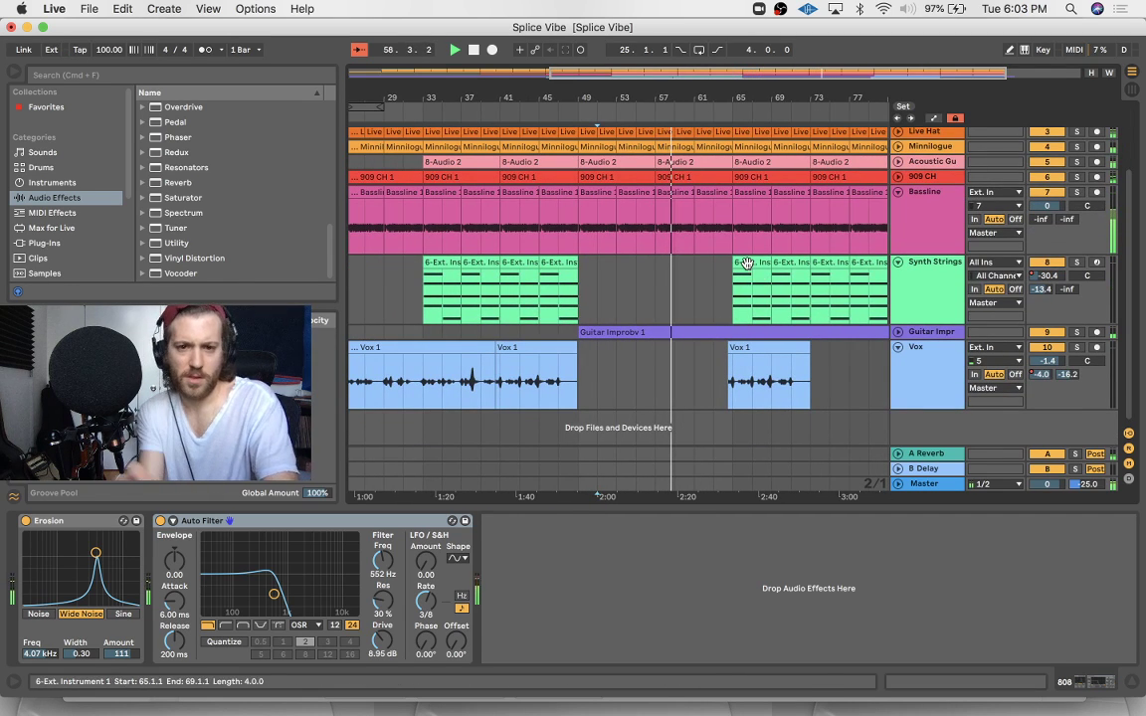
left_click_drag(746, 264, 675, 264)
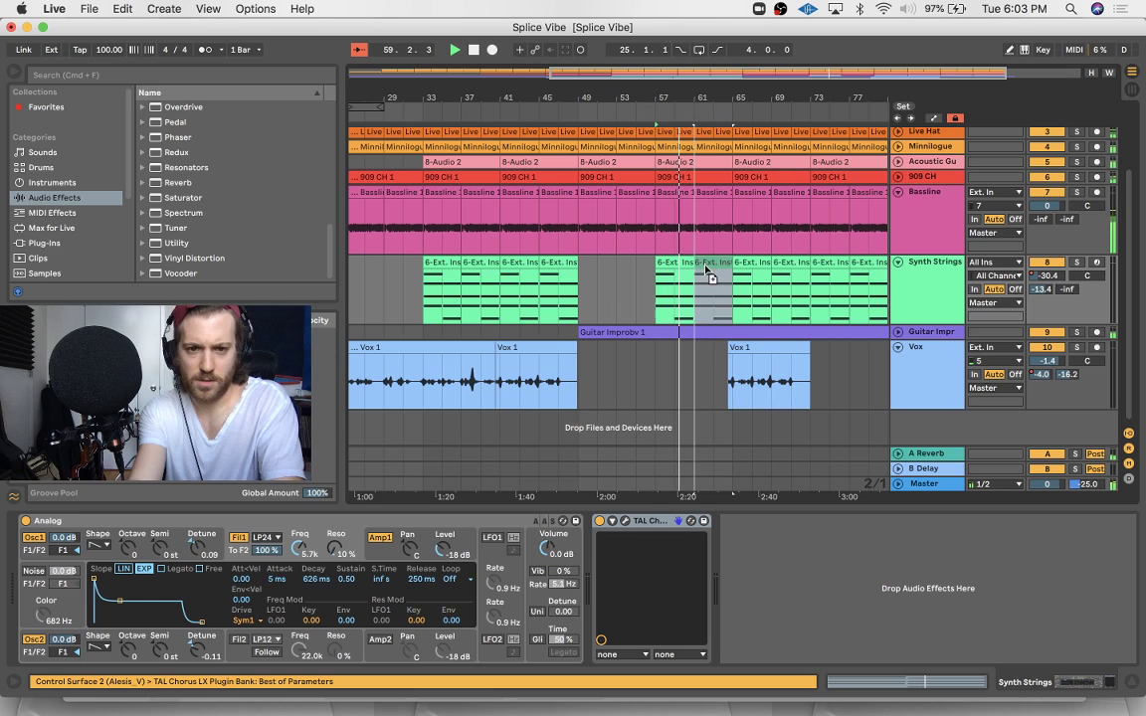
key("super+d")
key("a")
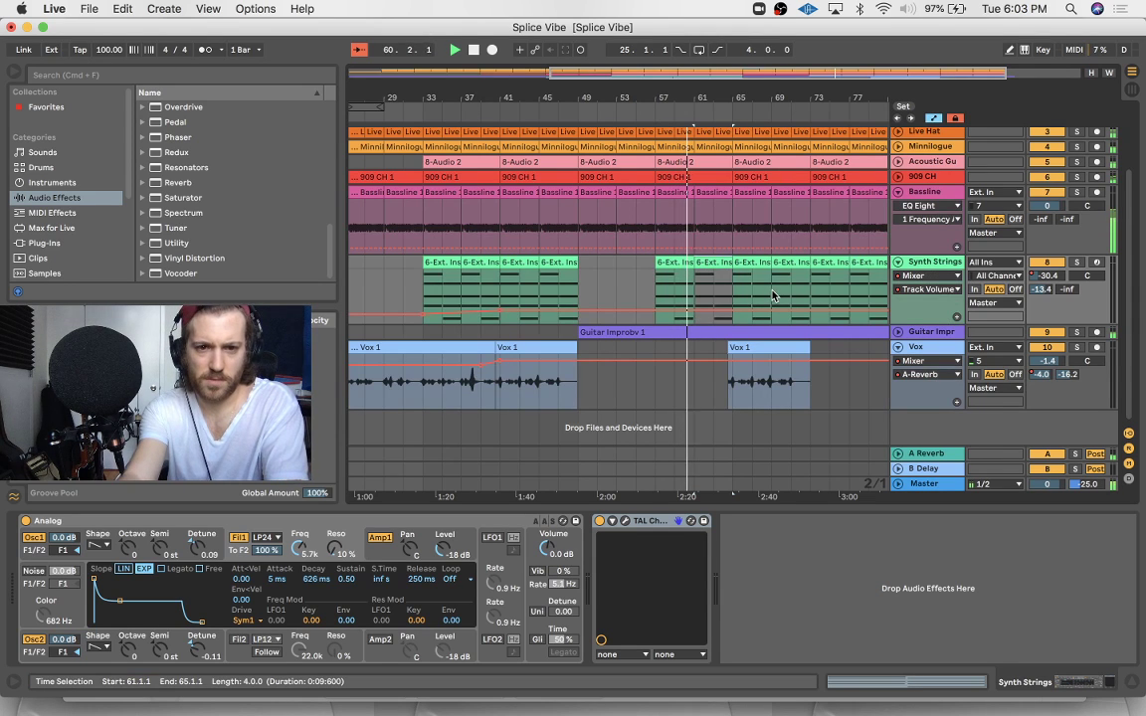
key("a")
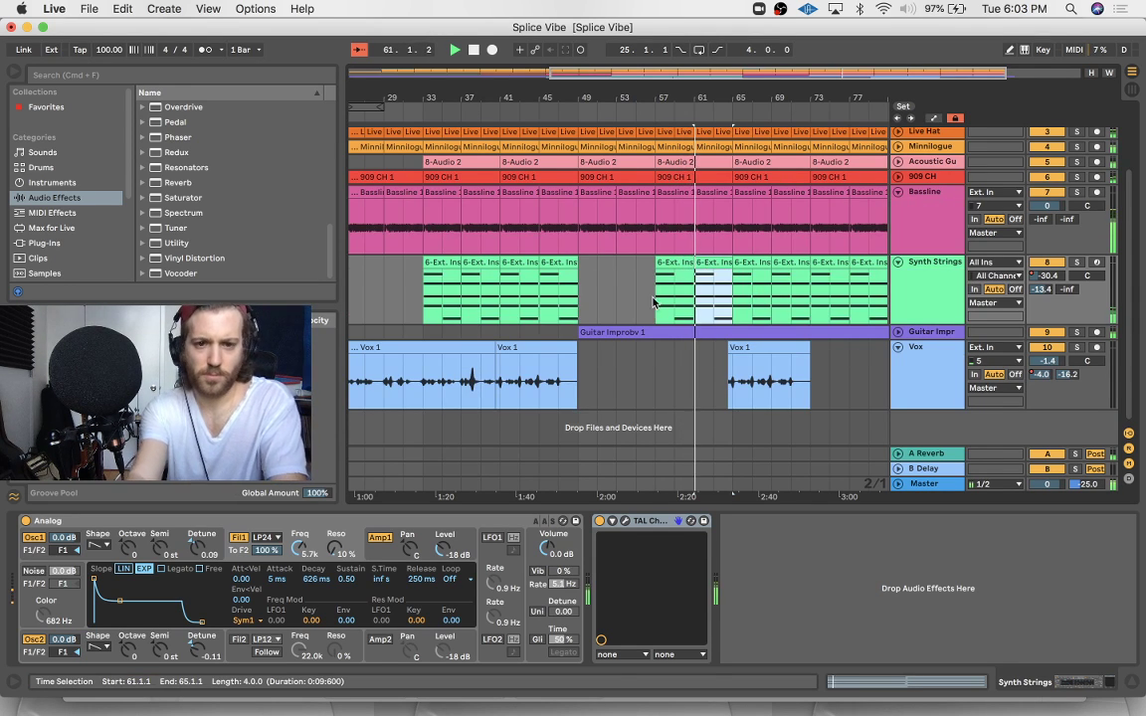
Unfold the Guitar Improv track and split its clip at bar 65
left_click(898, 332)
scroll(756, 344, "down", 1)
scroll(756, 344, "right", 1)
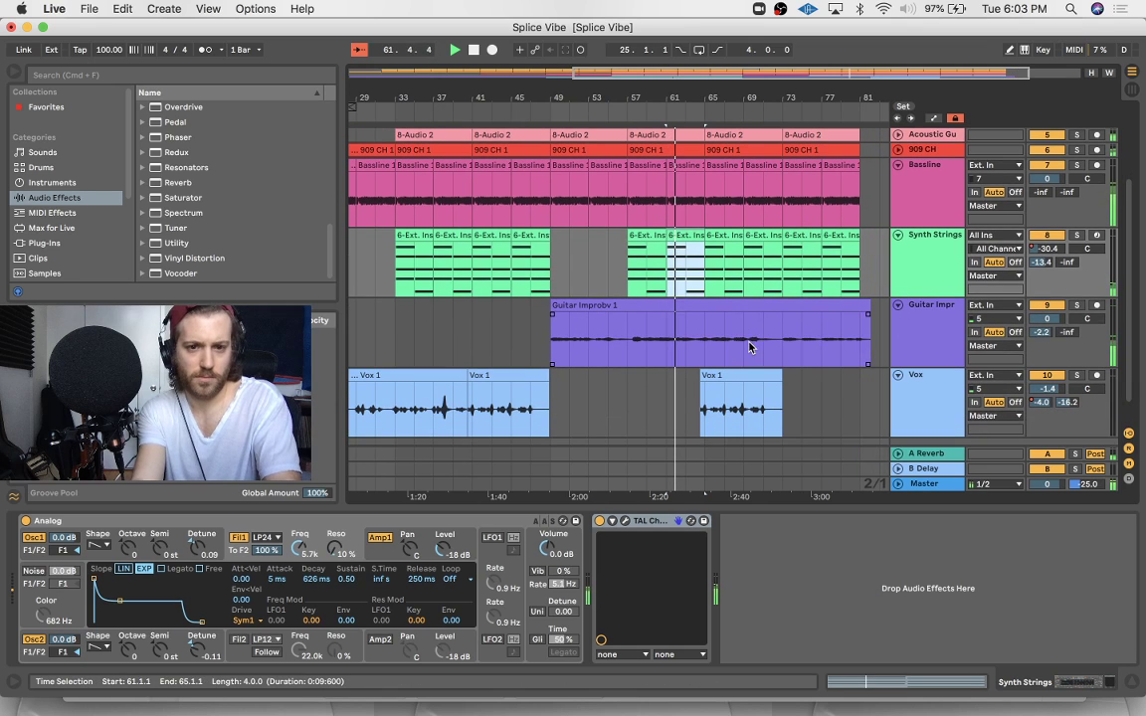
left_click(699, 349)
key("super+e")
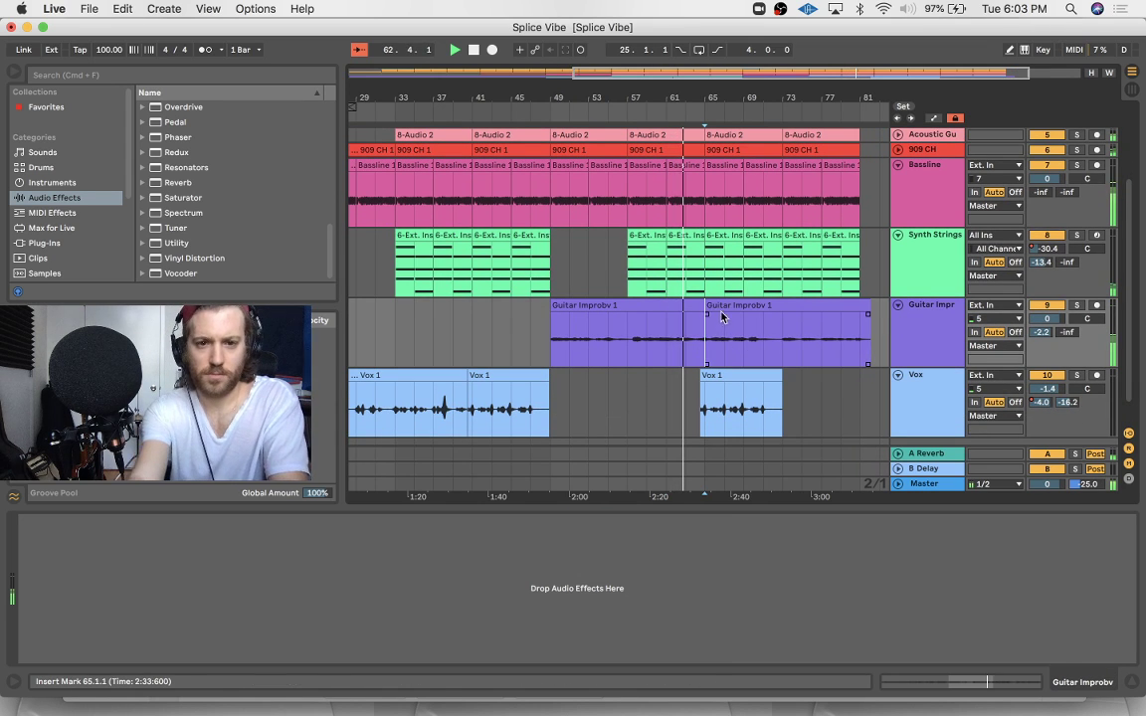
Try deleting the Guitar Improv clip from bar 65 onward and undo the deletion
left_click(722, 306)
scroll(728, 306, "up", 5)
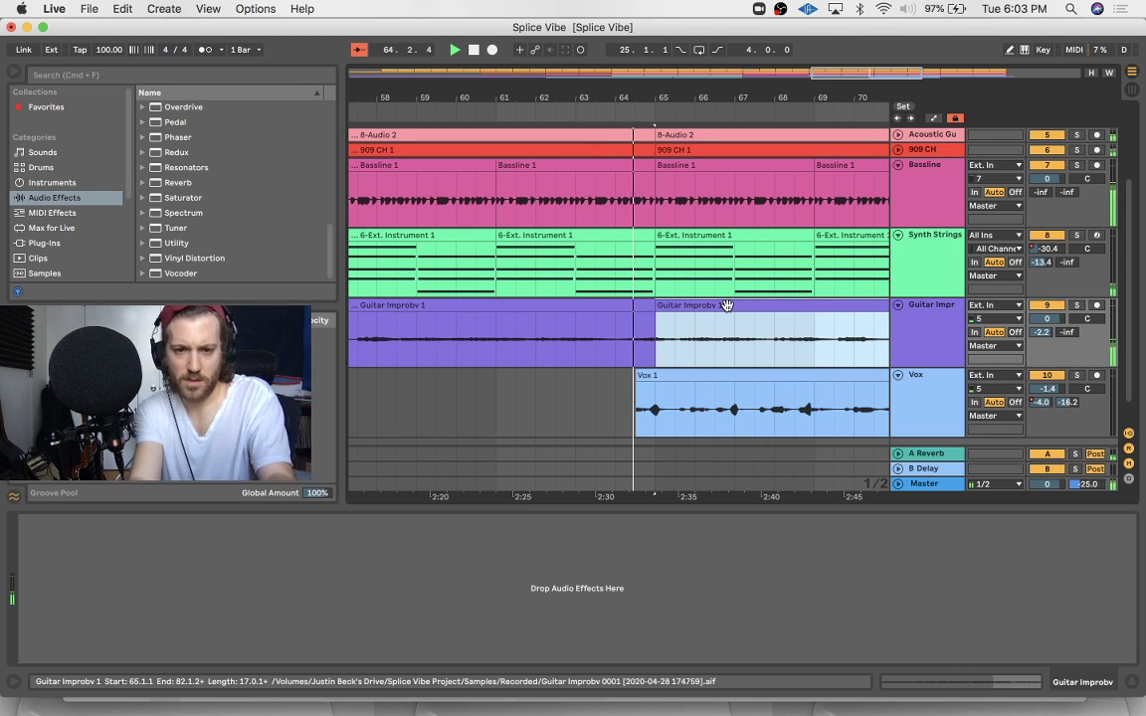
key("Delete")
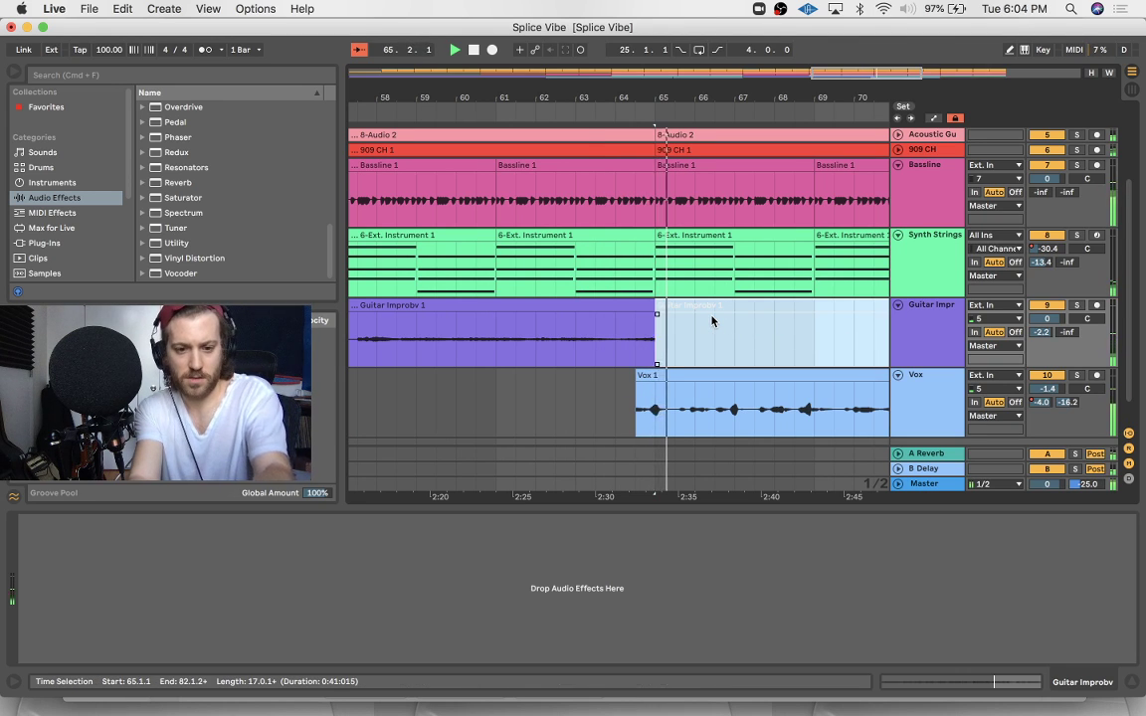
key("super+z")
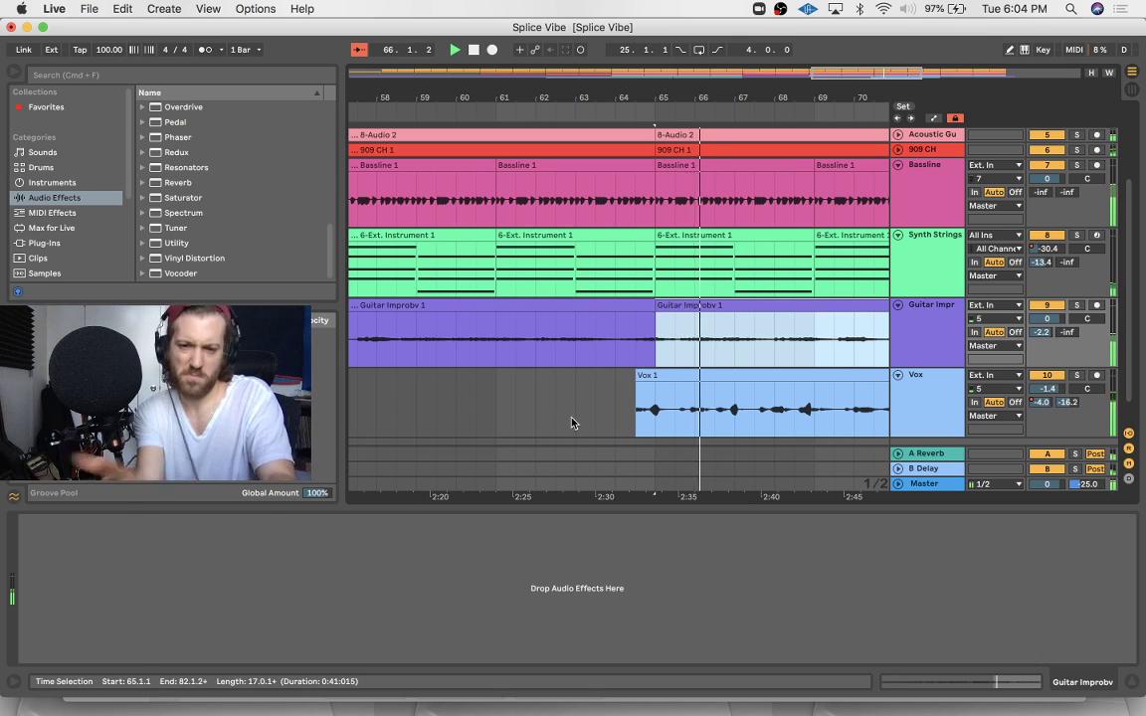
Automate the Guitar Improv track volume to drop to -3.0 dB from bar 65 onward, and hide the automation
scroll(597, 414, "down", 3)
left_click(614, 409)
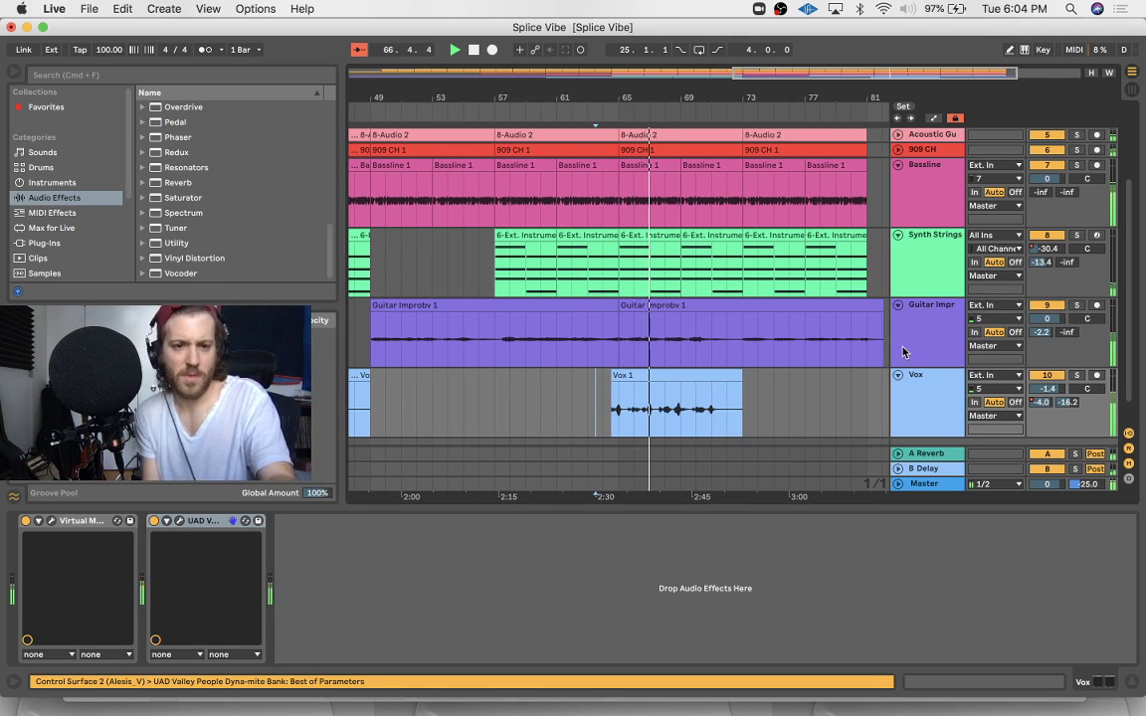
left_click(742, 328)
key("a")
left_click(1058, 322)
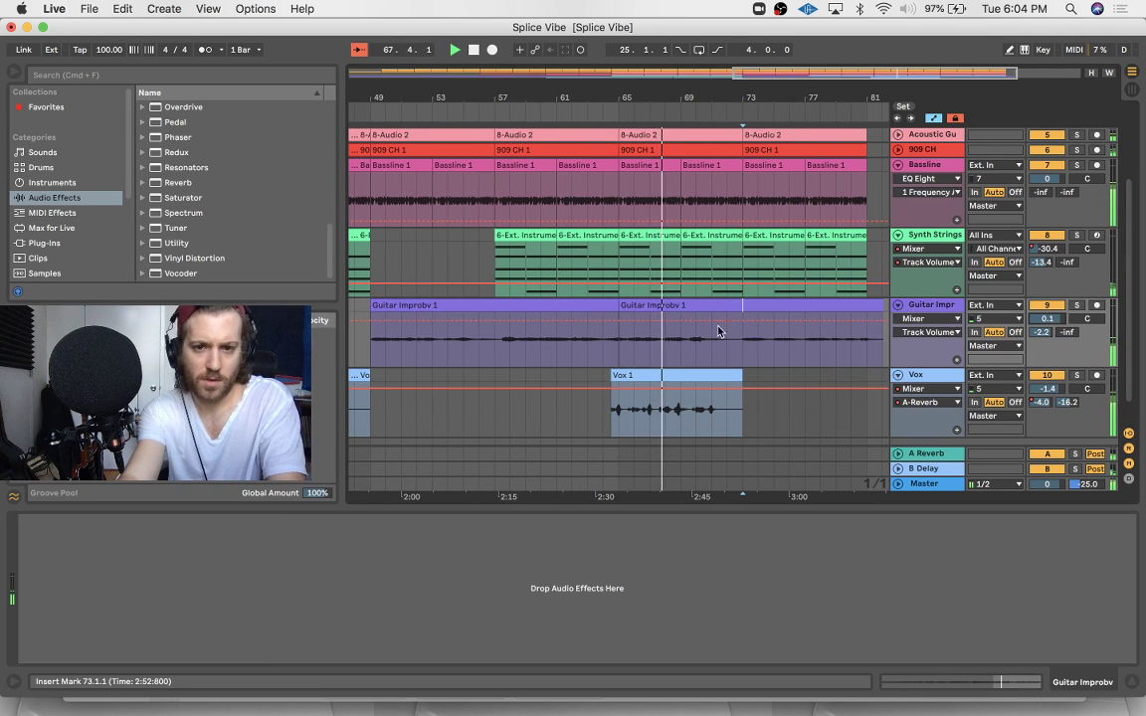
key("b")
left_click_drag(631, 320, 634, 324)
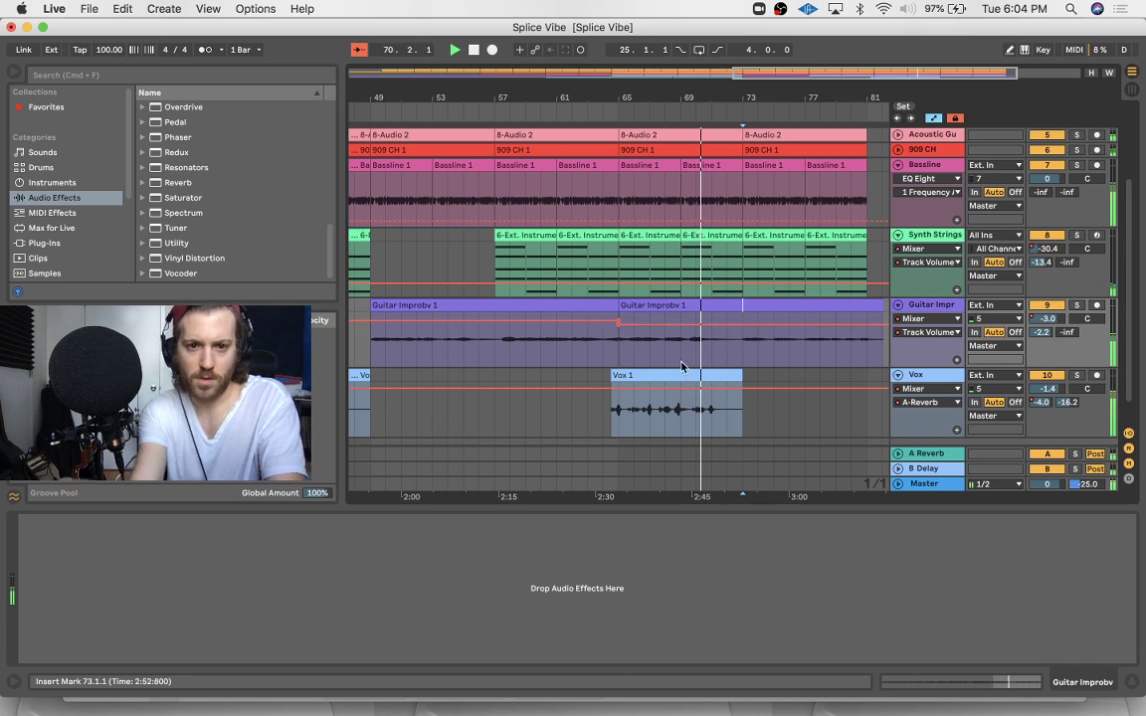
left_click(741, 344)
key("minus")
key("minus")
scroll(741, 347, "up", 5)
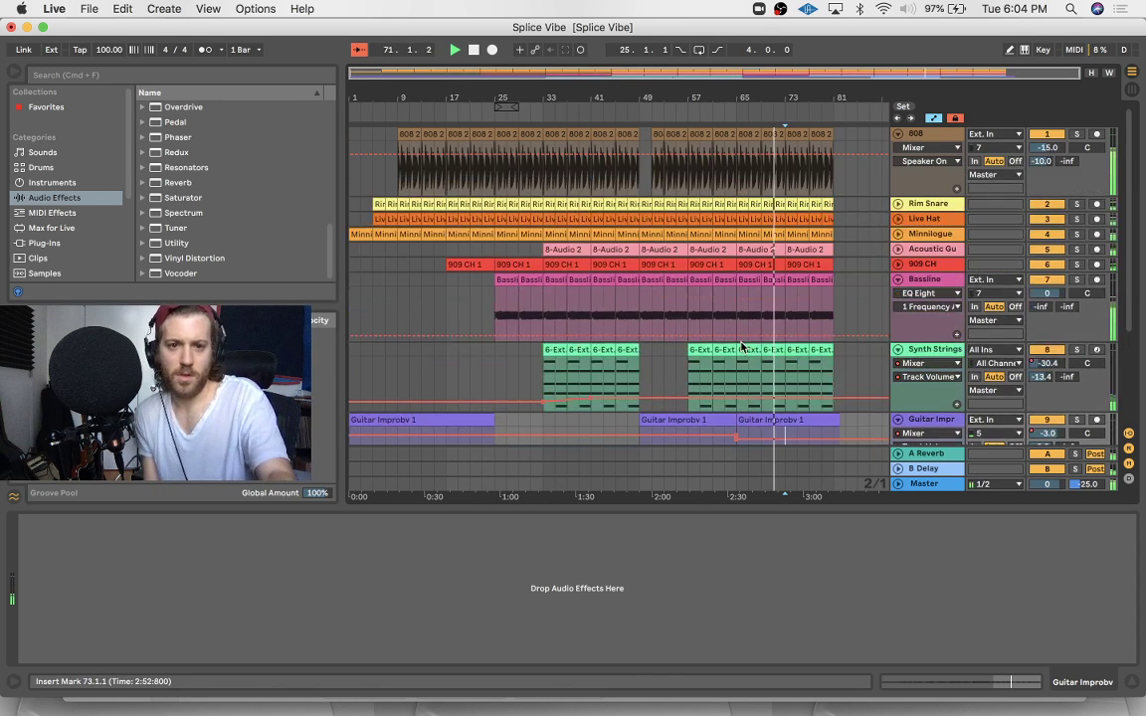
key("a")
Delete the last two clips, from bar 73 to bar 81, on both the 808 and Bassline tracks
left_click(798, 138)
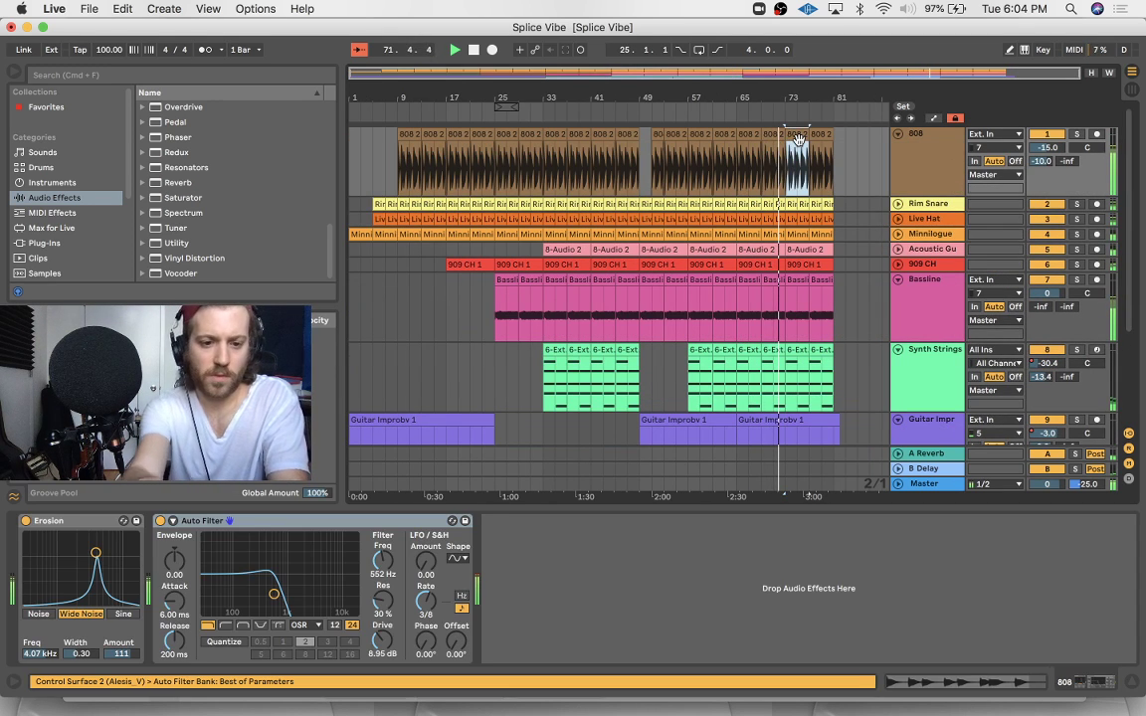
key("Delete")
left_click(817, 137)
key("Delete")
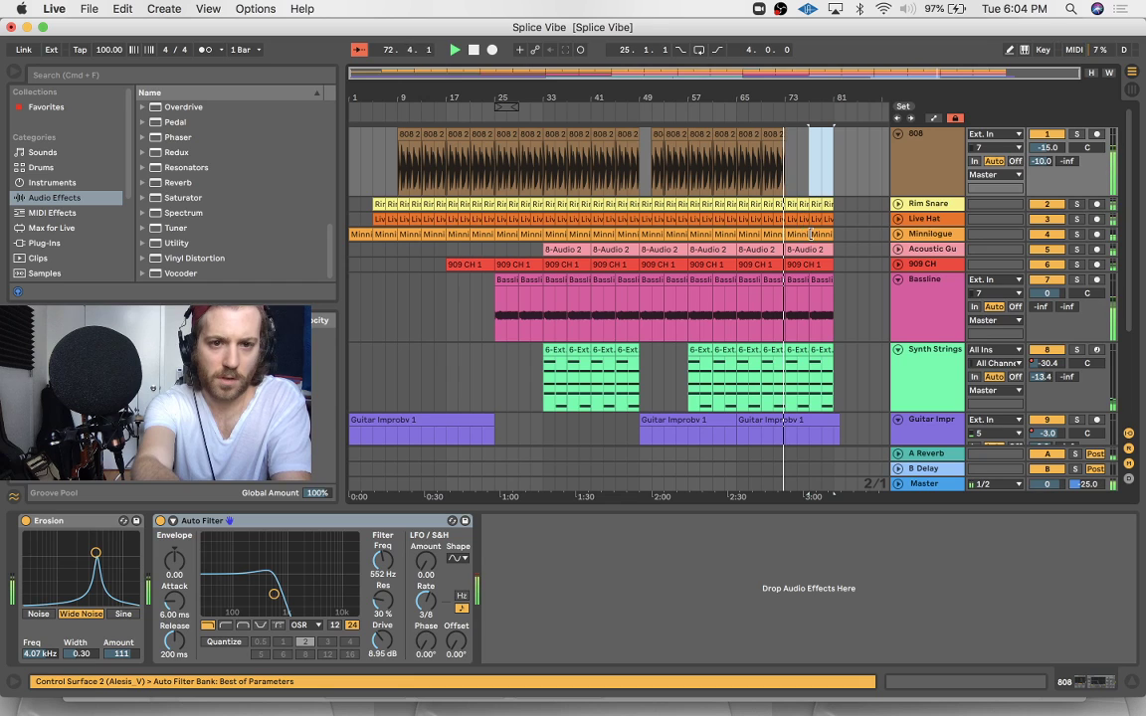
left_click(806, 281)
left_click(818, 280)
key("Delete")
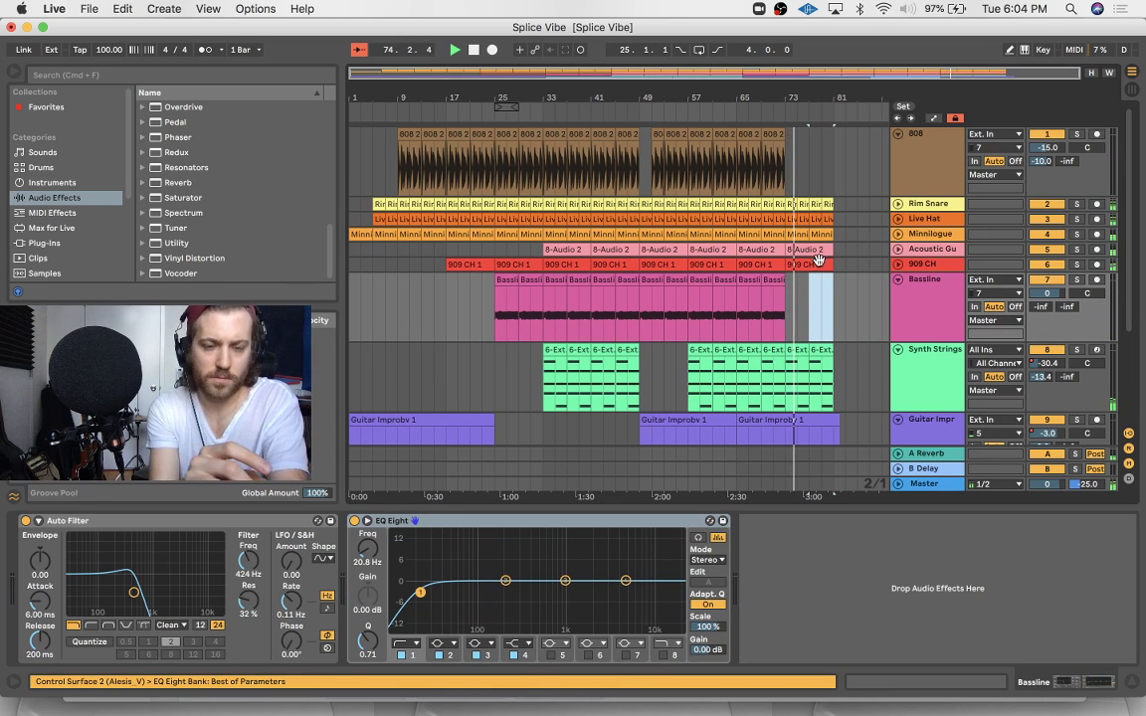
Enlarge the arrangement area and duplicate the last Minnilogue clip twice so the track extends to bar 89
scroll(830, 245, "down", 3)
scroll(841, 240, "up", 2)
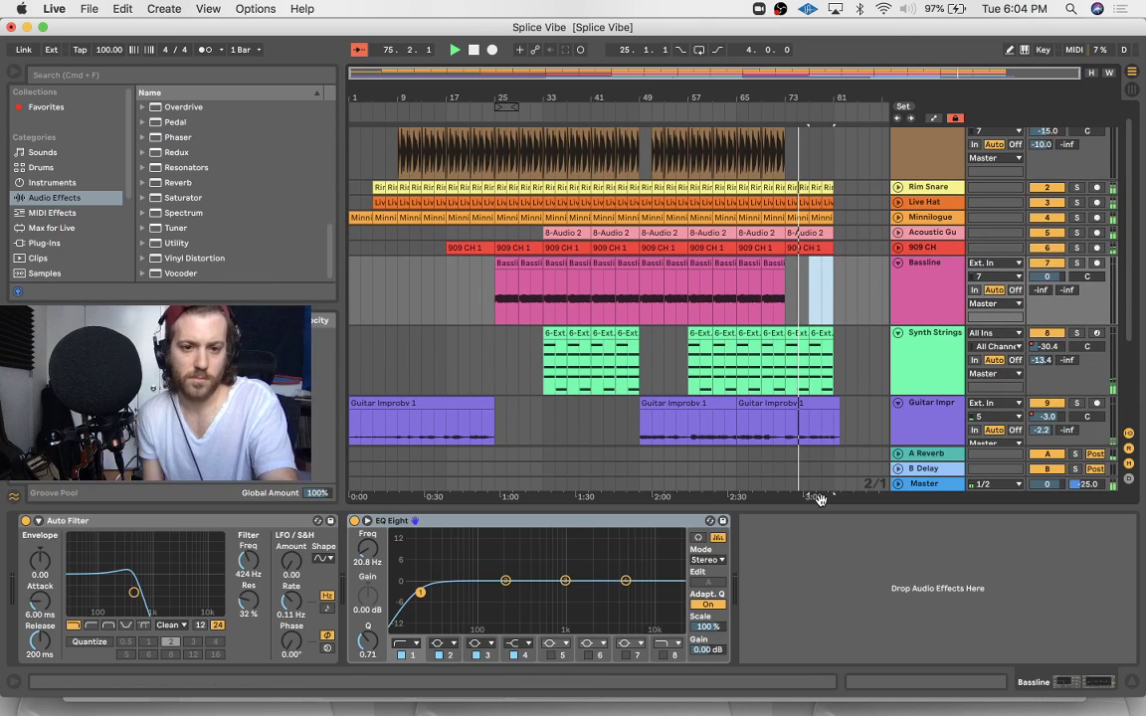
left_click_drag(820, 507, 822, 552)
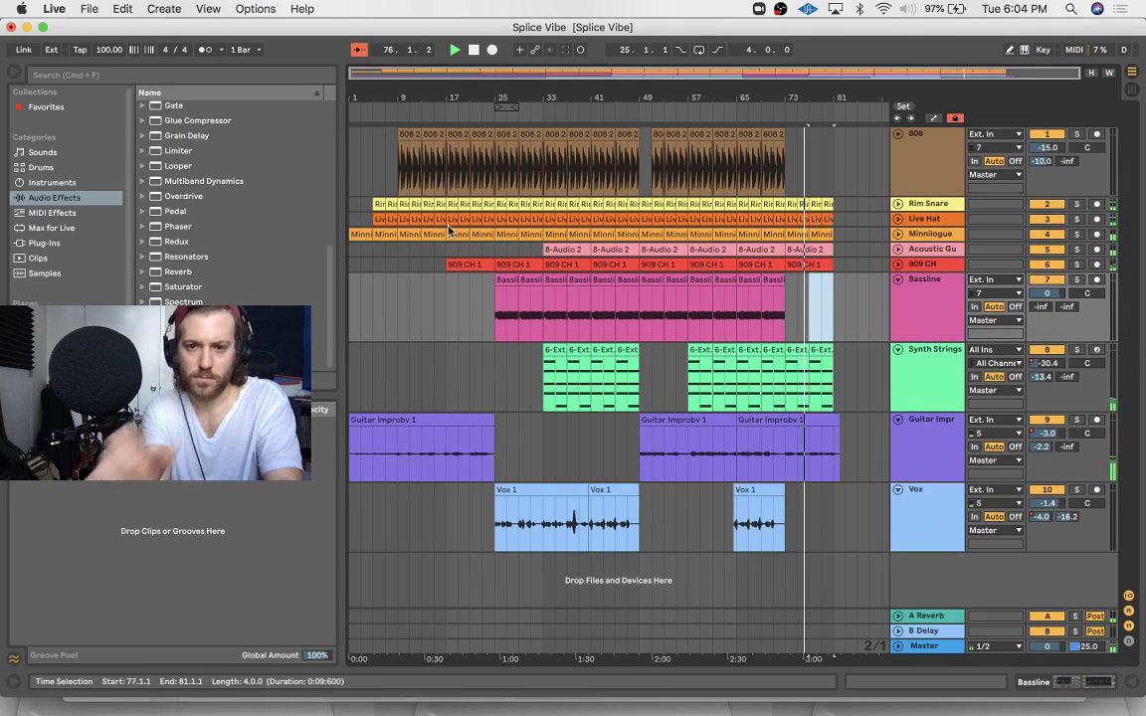
left_click(822, 232)
key("super+d")
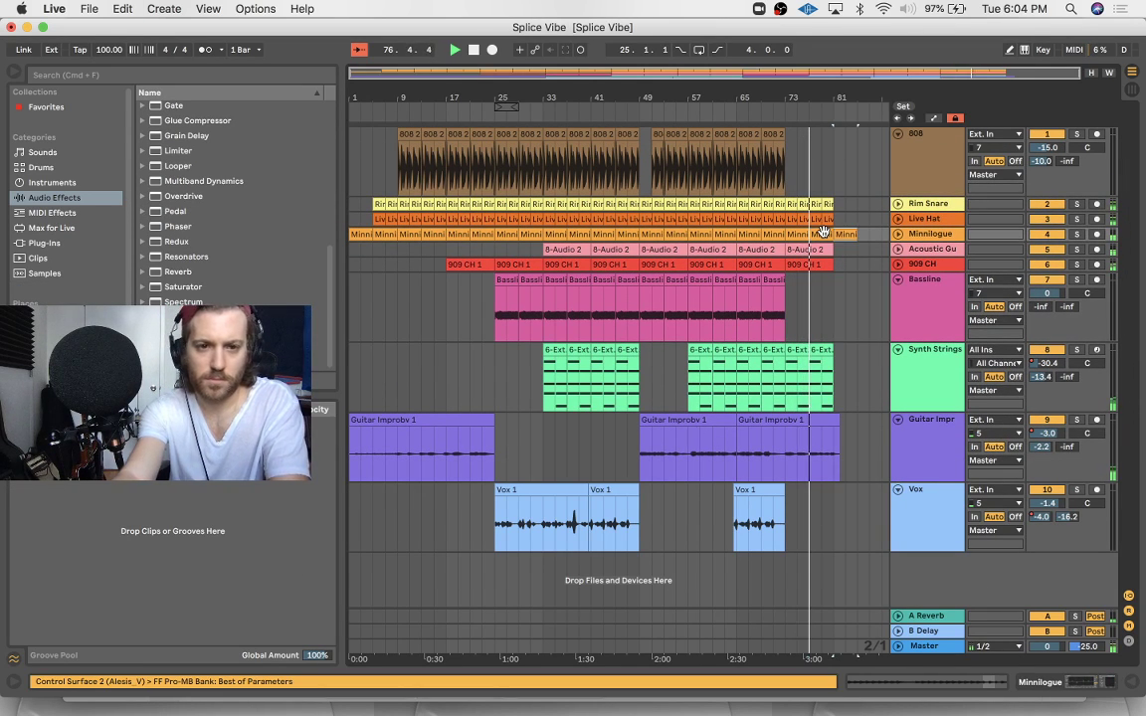
key("super+d")
scroll(414, 401, "left", 3)
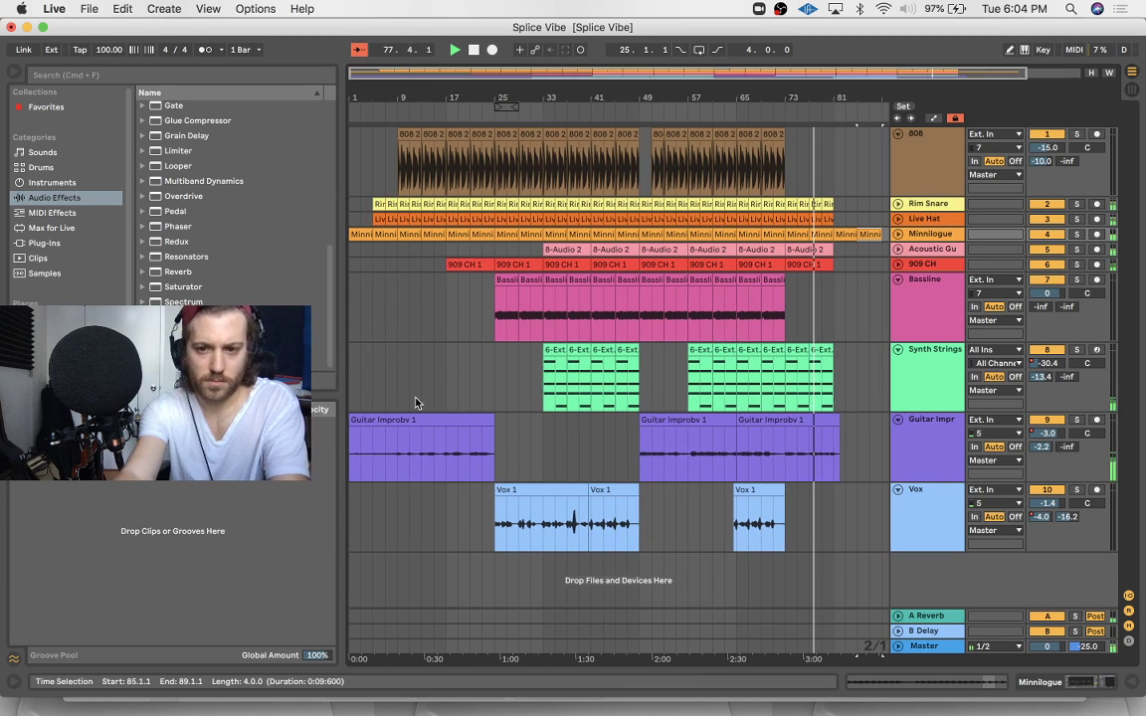
Copy the opening Guitar Improv clip to bar 81, after the track's last clip
left_click(396, 418)
key("super+c")
left_click(836, 448)
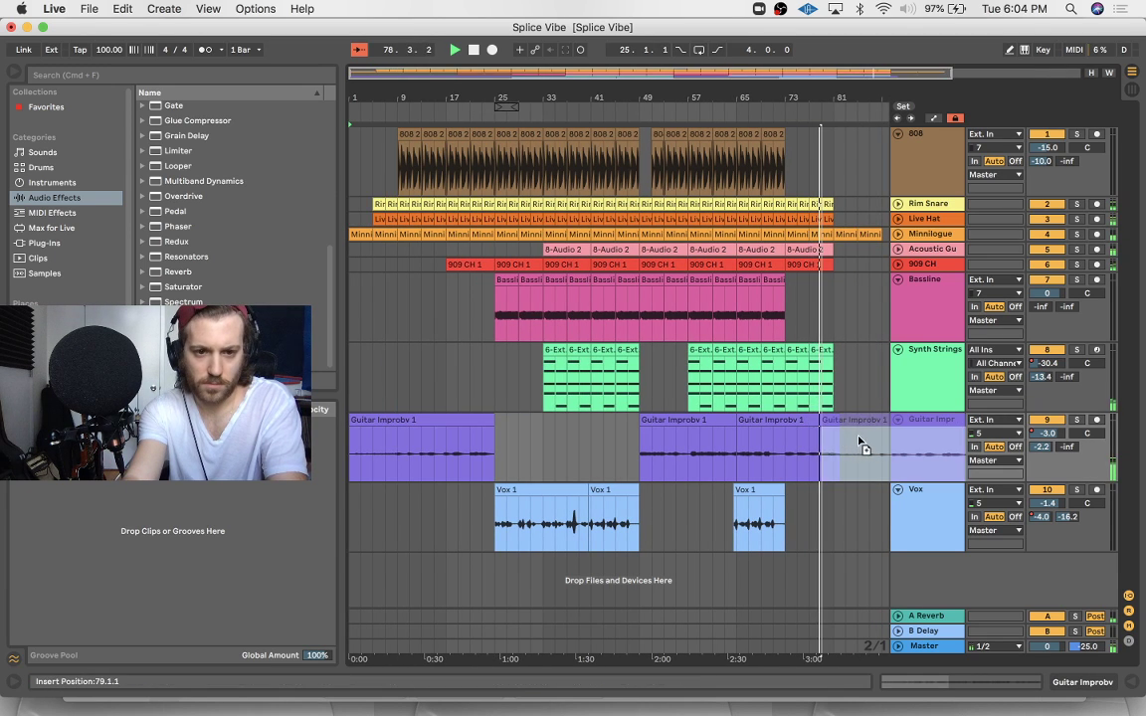
key("super+v")
key("plus")
key("plus")
key("plus")
key("plus")
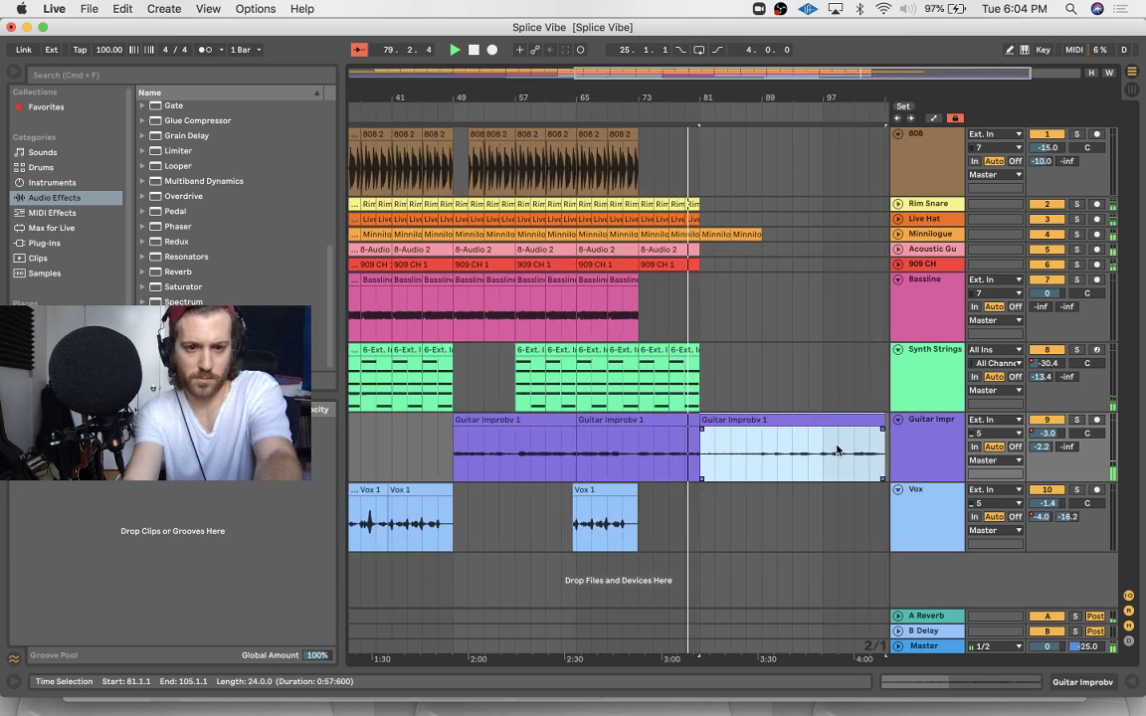
Extend the bar 65 Guitar Improv clip to bar 82 and shorten the copied clip after it to end at bar 89
left_click_drag(637, 422, 676, 422)
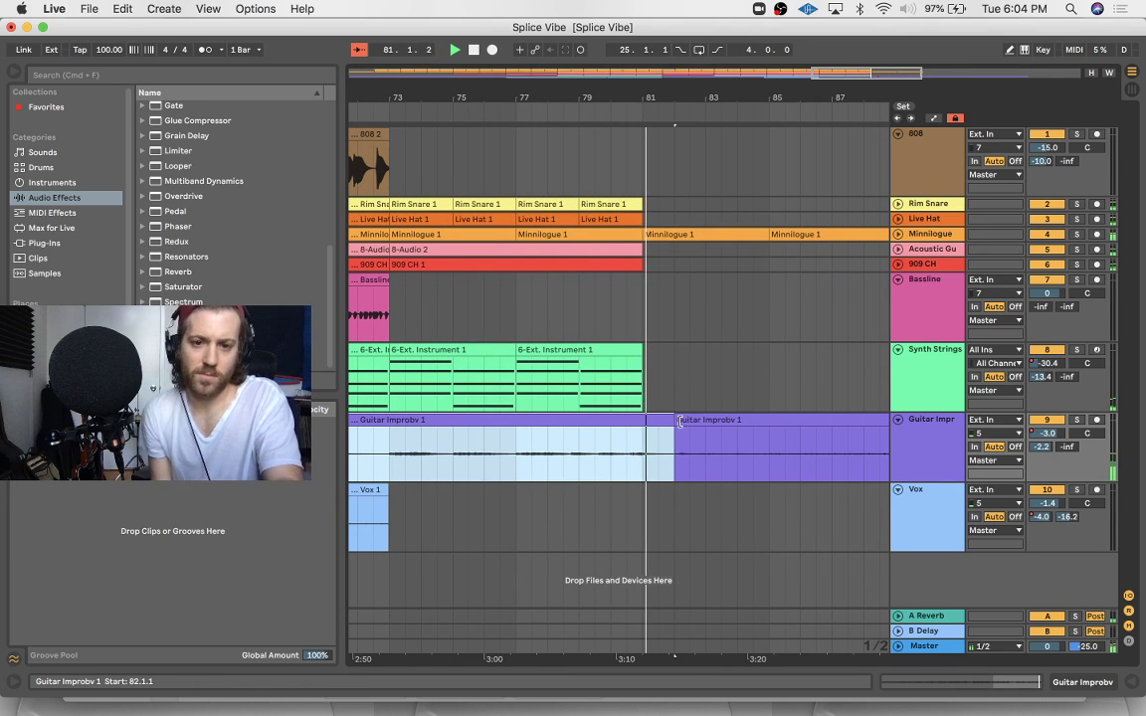
key("minus")
key("minus")
key("minus")
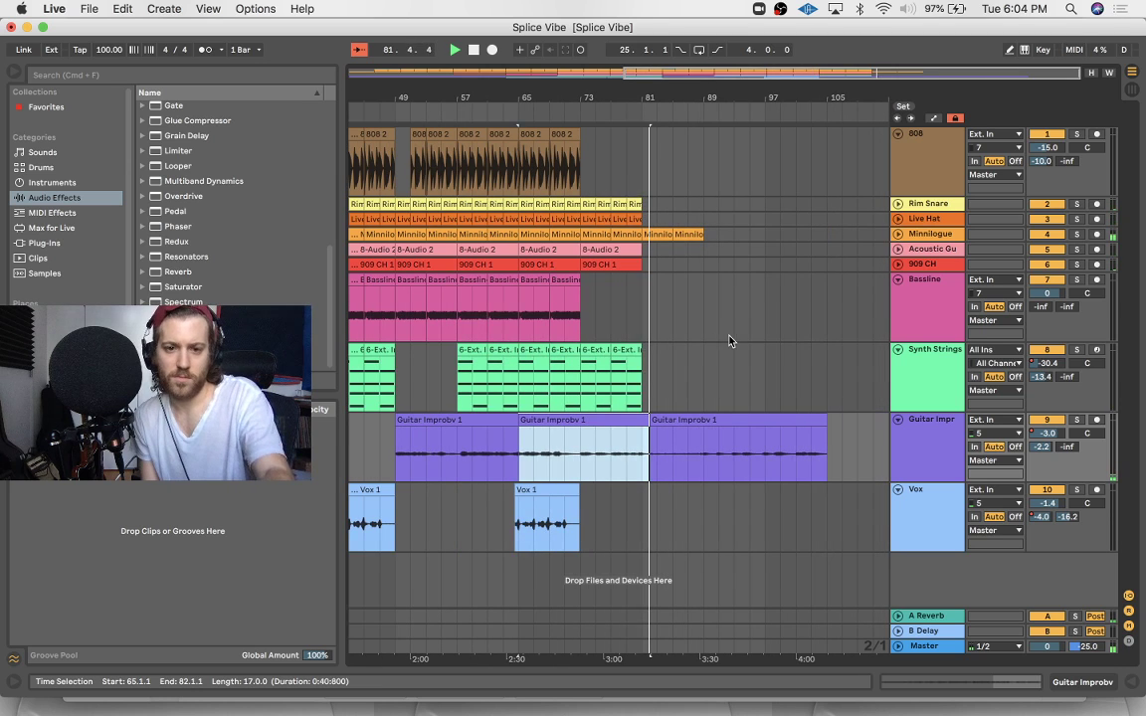
left_click(804, 419)
left_click_drag(803, 420, 701, 421)
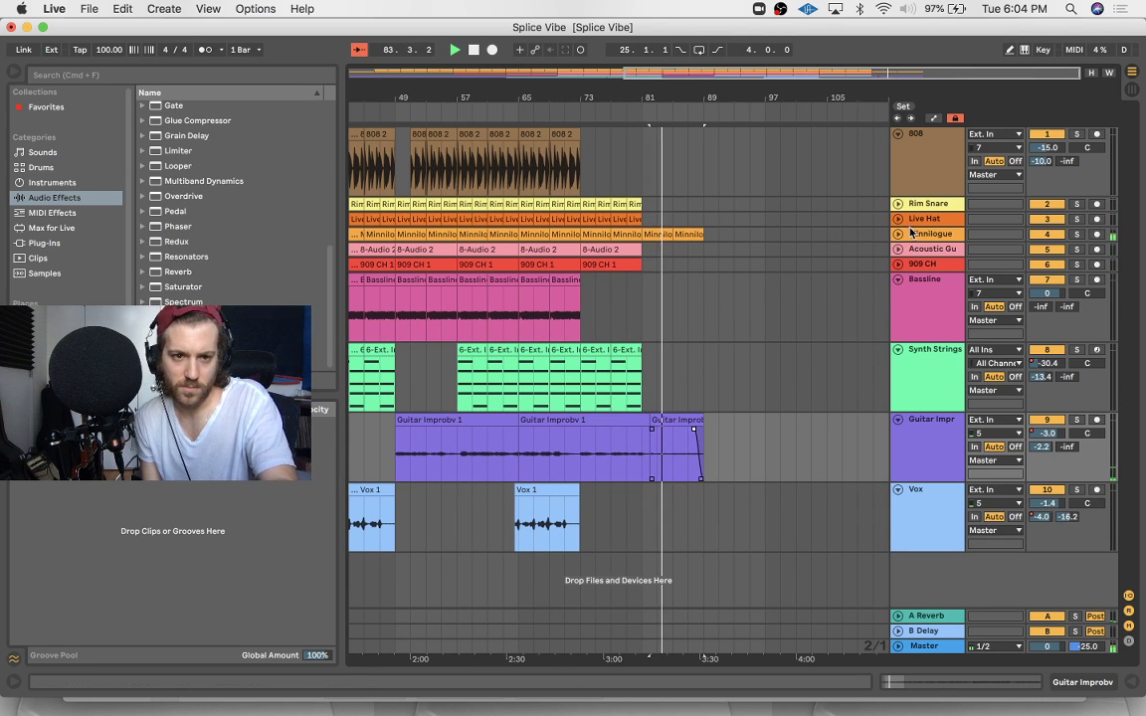
Unfold Minnilogue, fade out the last Minnilogue and Guitar Improv clips from about bar 86 to bar 89, and save the set
left_click(700, 234)
left_click_drag(700, 248, 687, 248)
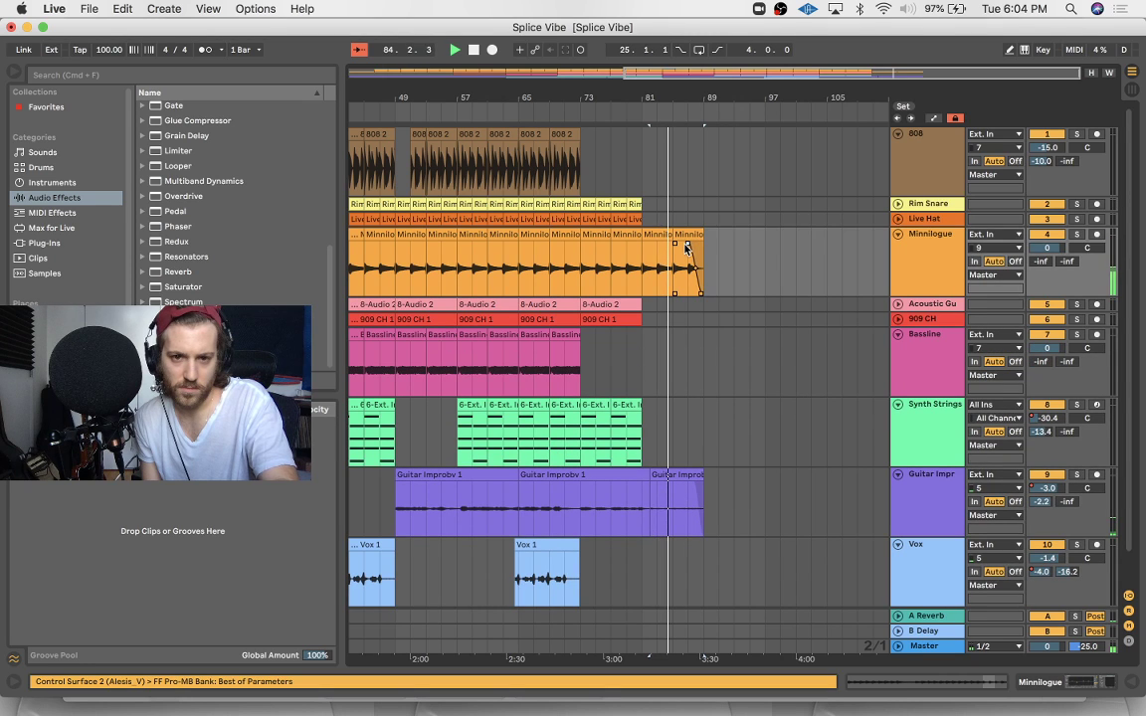
left_click_drag(693, 490, 683, 486)
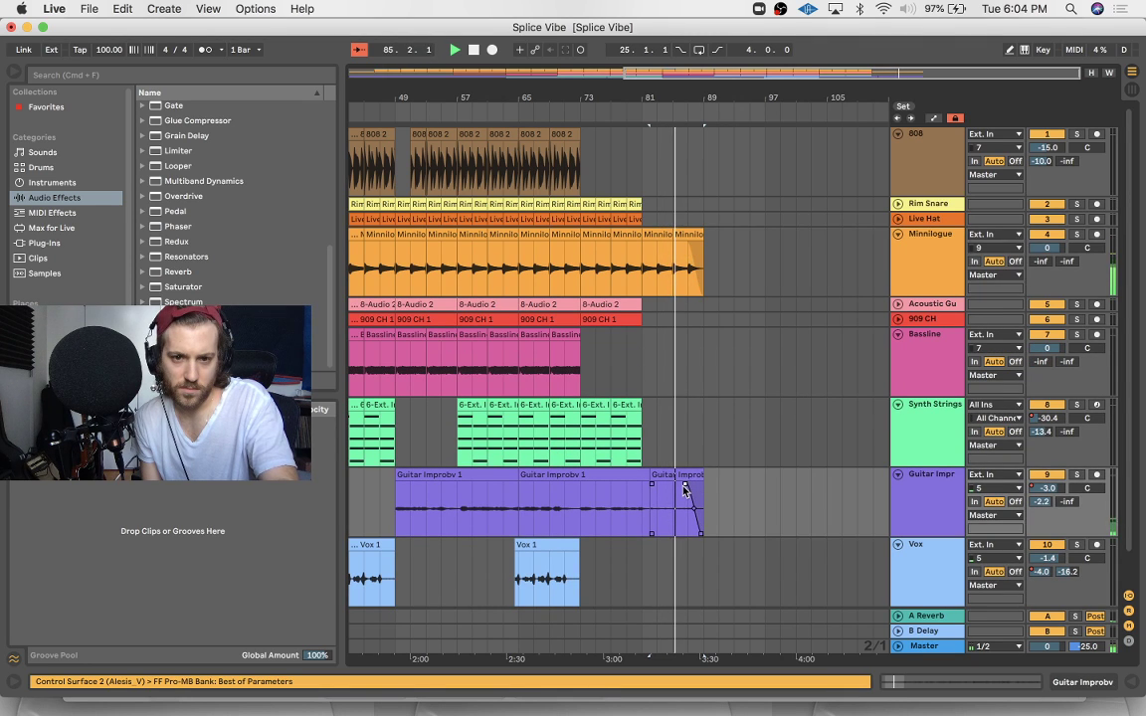
left_click(687, 246)
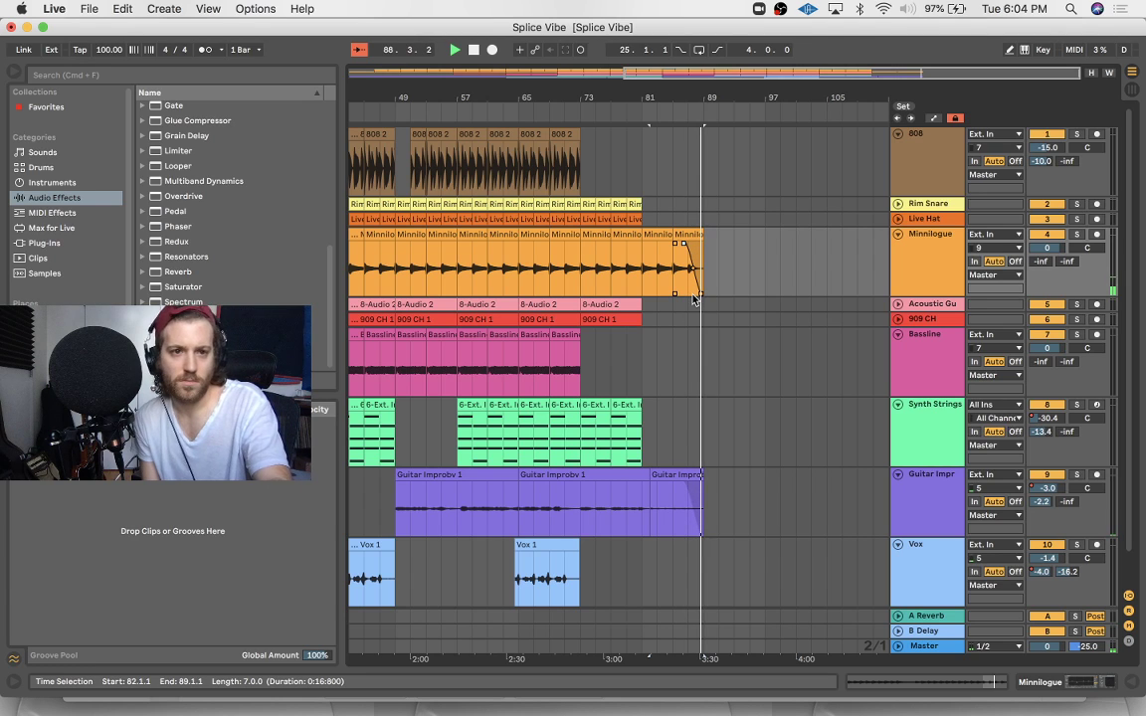
key("super+s")
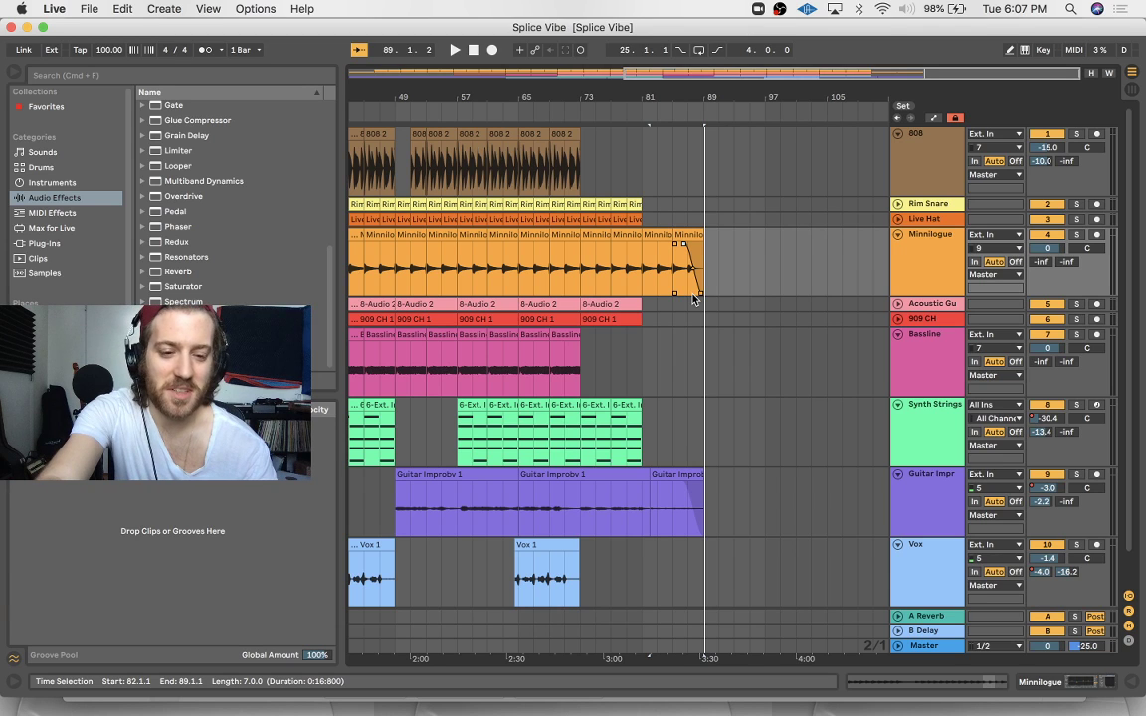
key("F2")
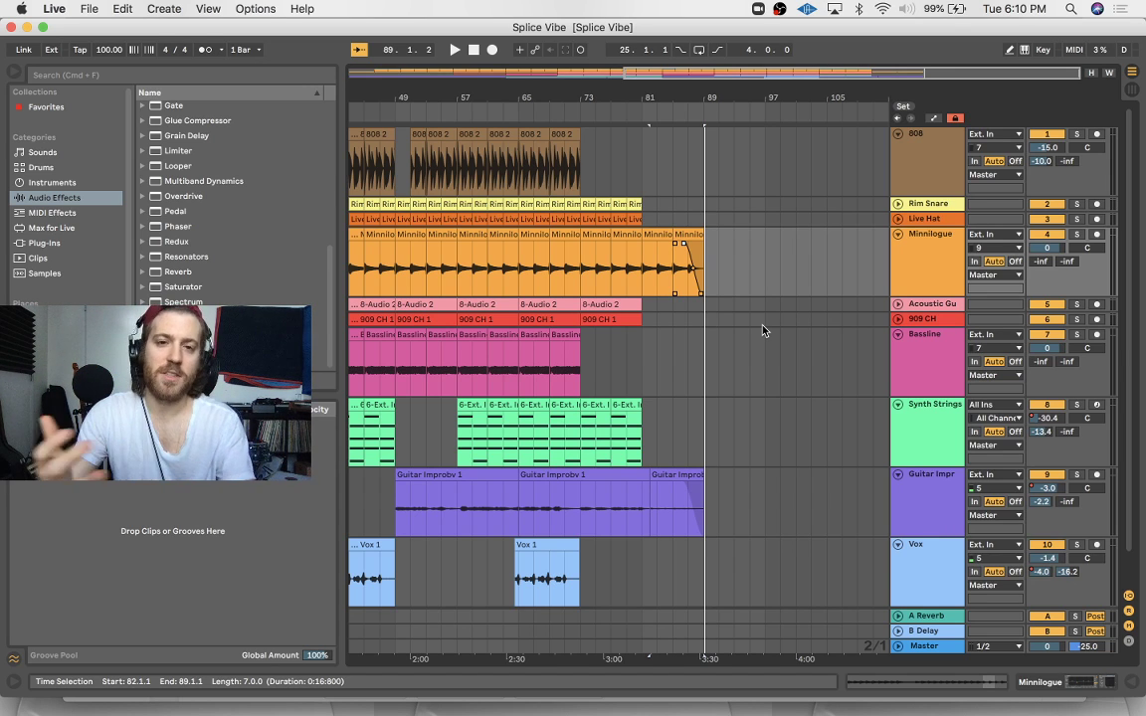
scroll(763, 328, "left", 10)
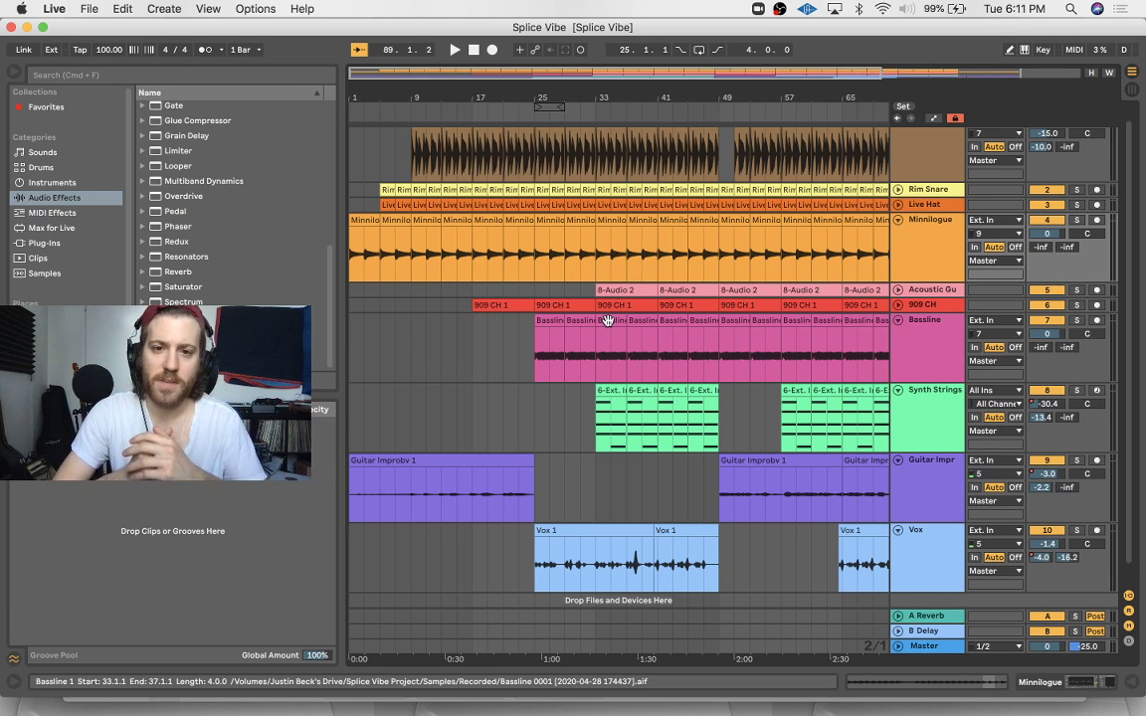
scroll(609, 319, "up", 1)
scroll(609, 319, "right", 1)
left_click(936, 156)
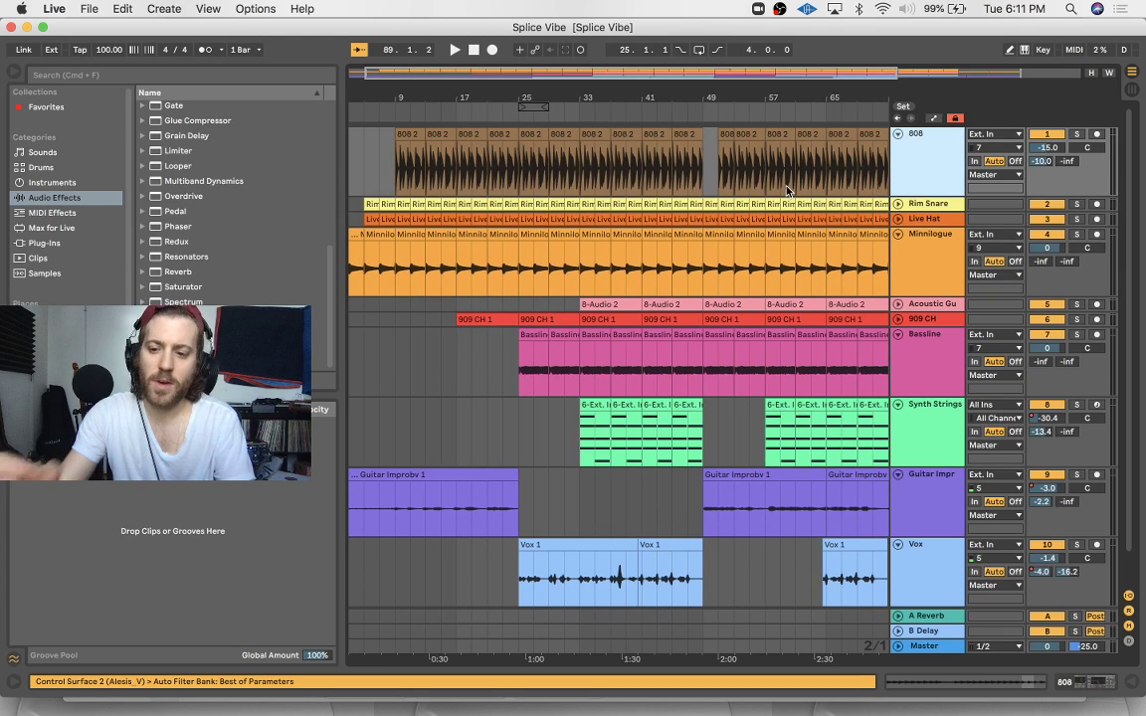
Check the 808 track's Erosion and Auto Filter effects, hide the device view again and dismiss the notification
key("shift+Tab")
key("shift+Tab")
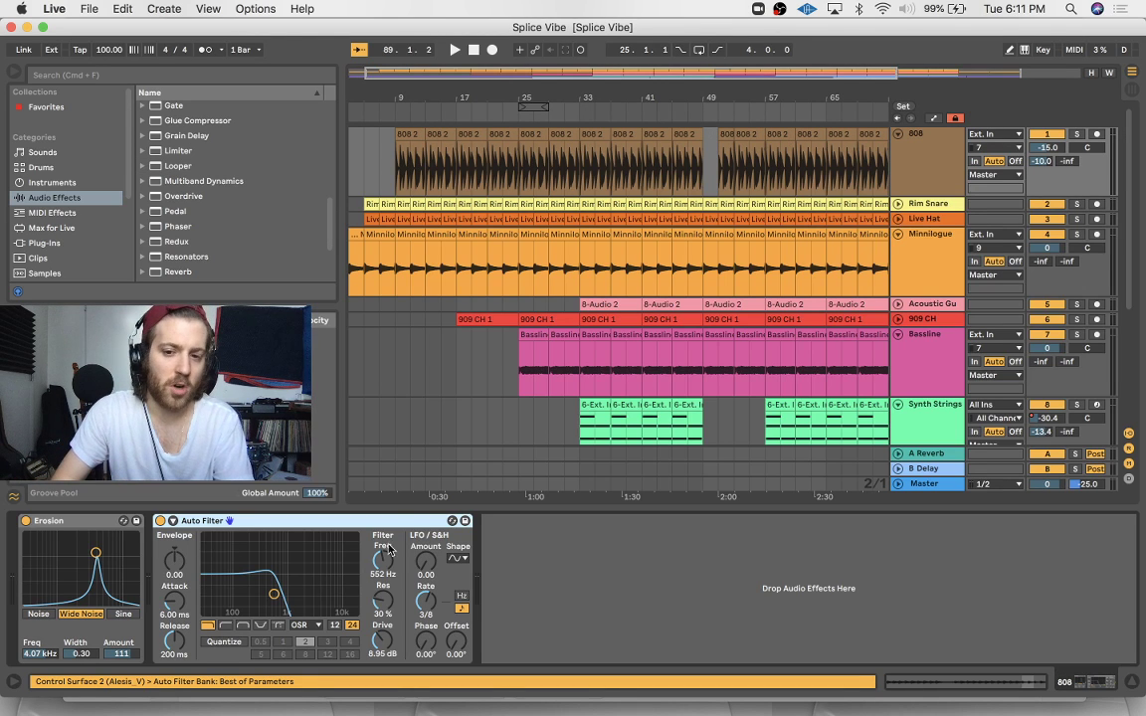
key("super+alt+l")
scroll(395, 506, "left", 1)
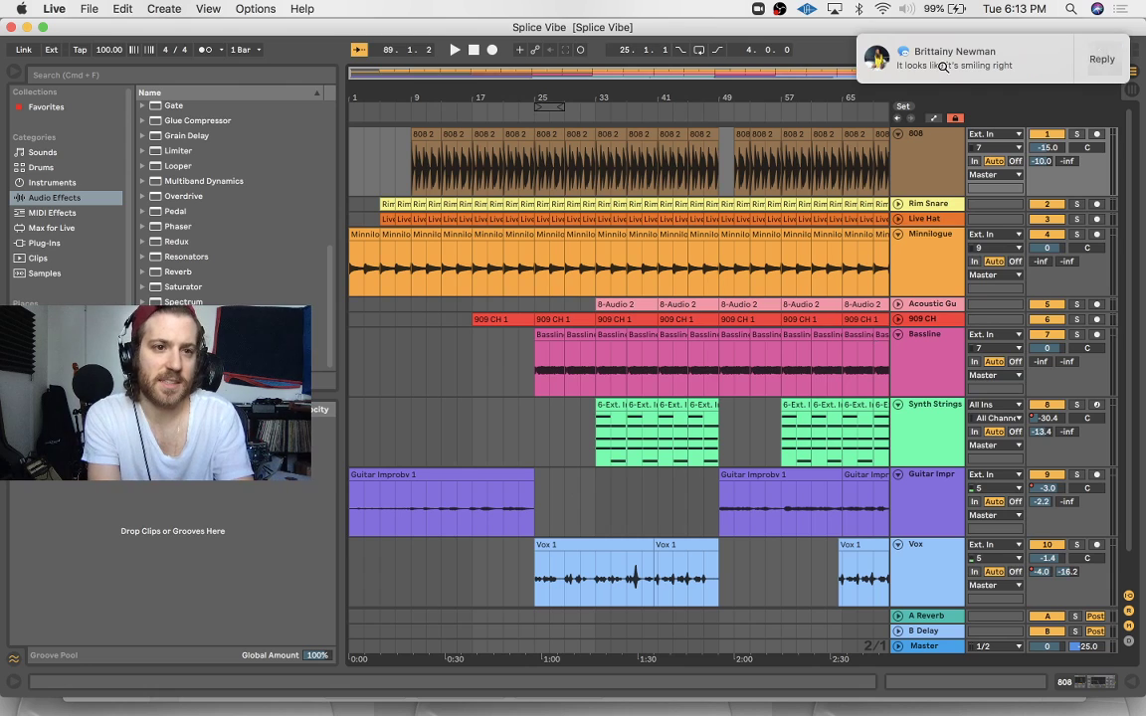
left_click_drag(942, 66, 1110, 72)
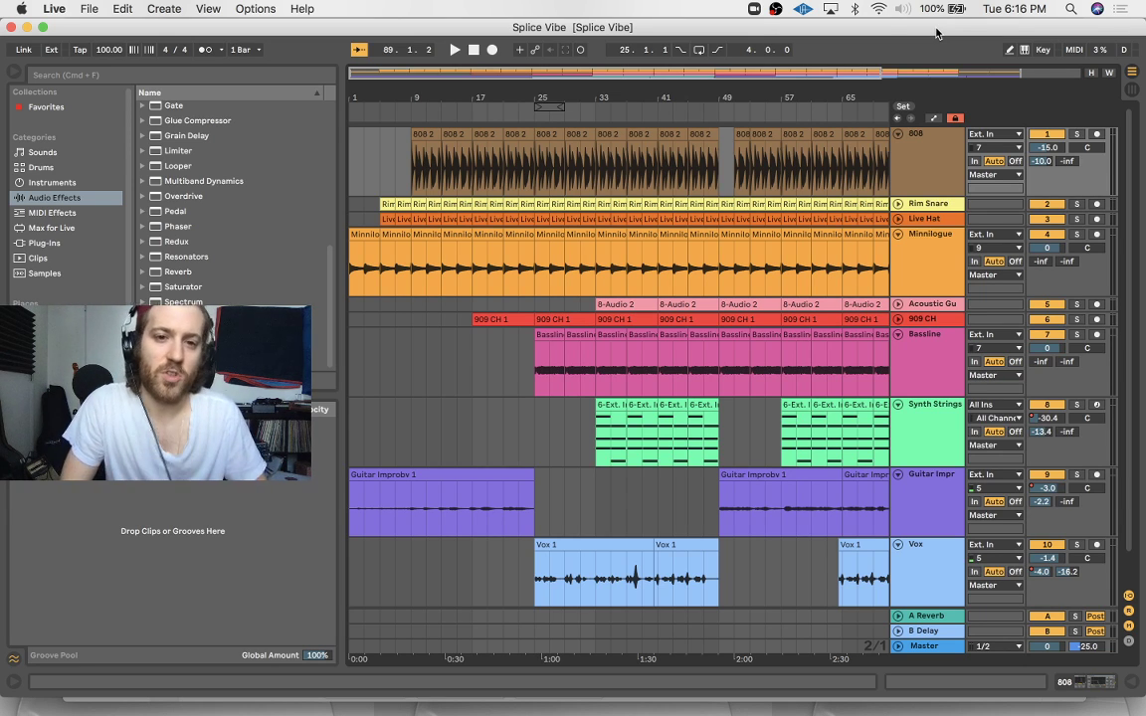
Browse the plug-ins to the Soundtoys folder and select Little AlterBoy
left_click(638, 345)
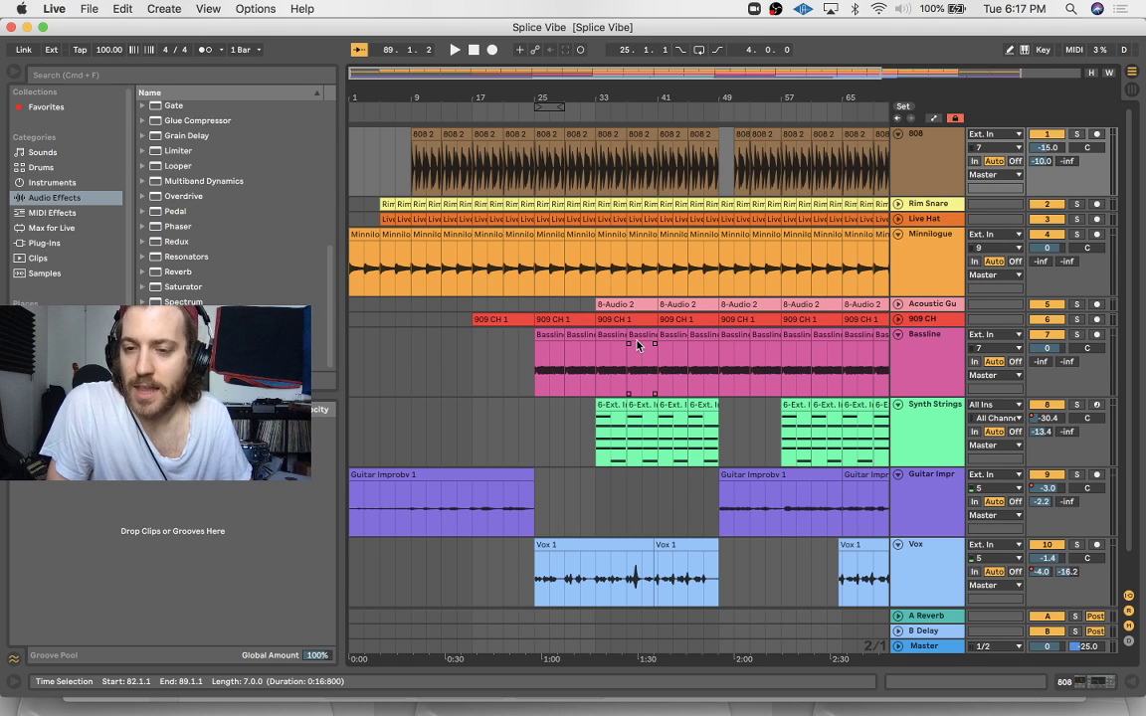
left_click(44, 243)
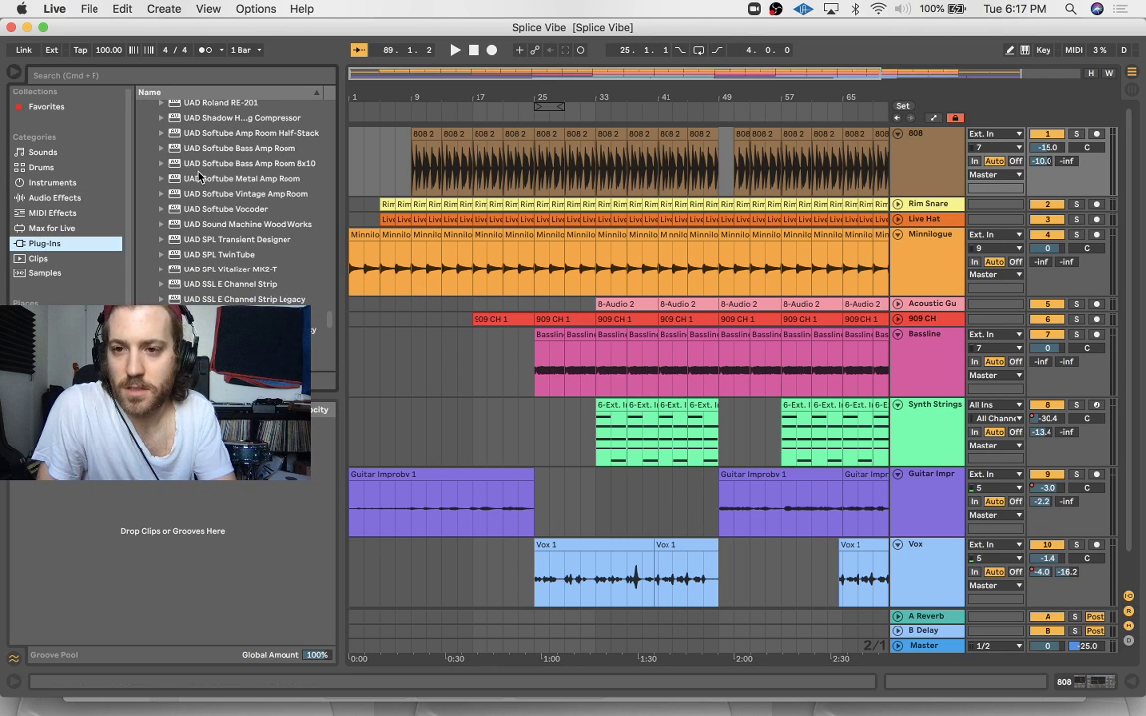
scroll(189, 164, "up", 3)
scroll(199, 176, "up", 10)
scroll(179, 171, "down", 8)
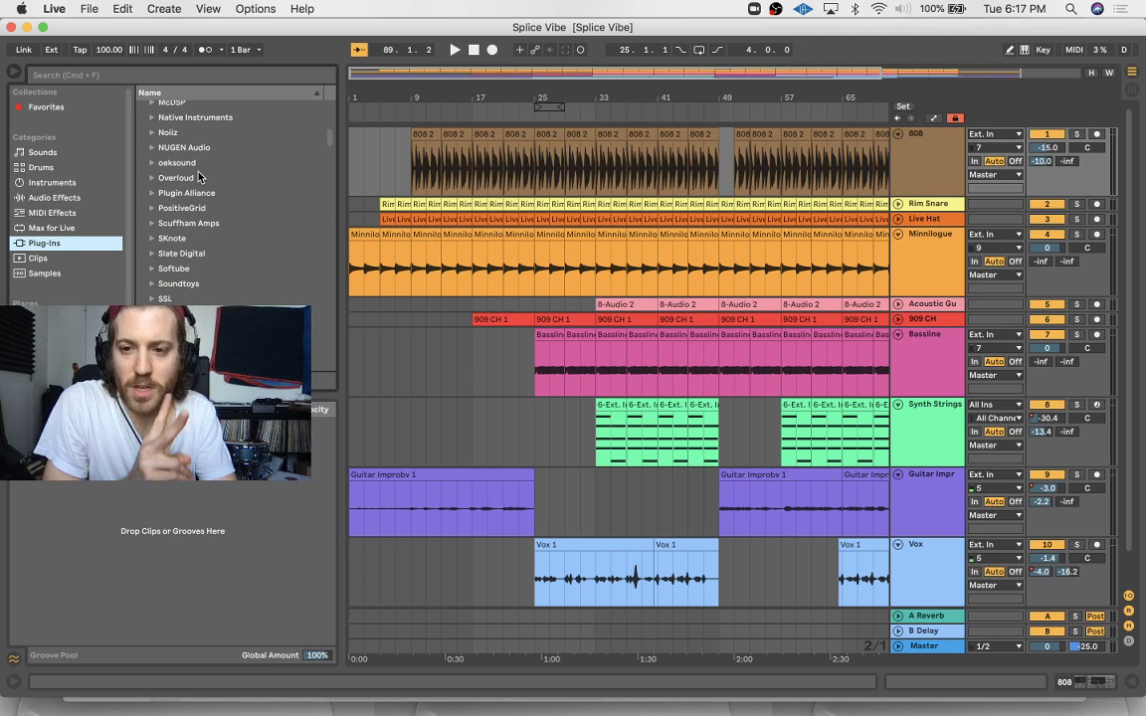
scroll(199, 199, "down", 3)
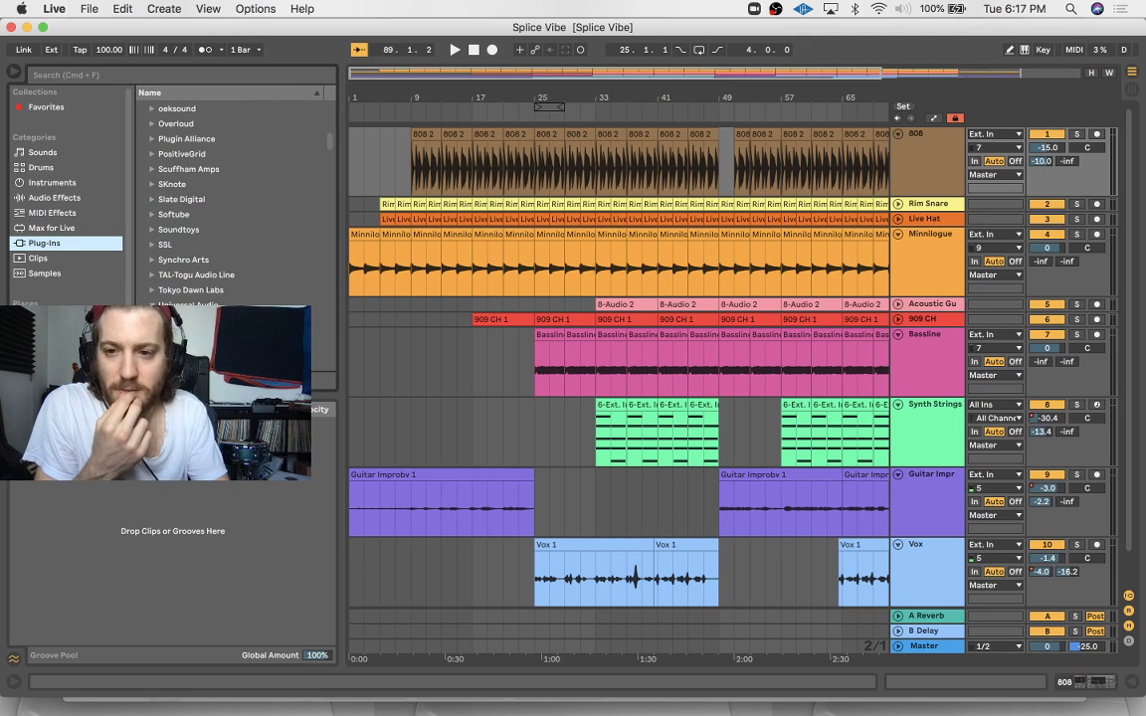
left_click(156, 230)
scroll(245, 291, "down", 10)
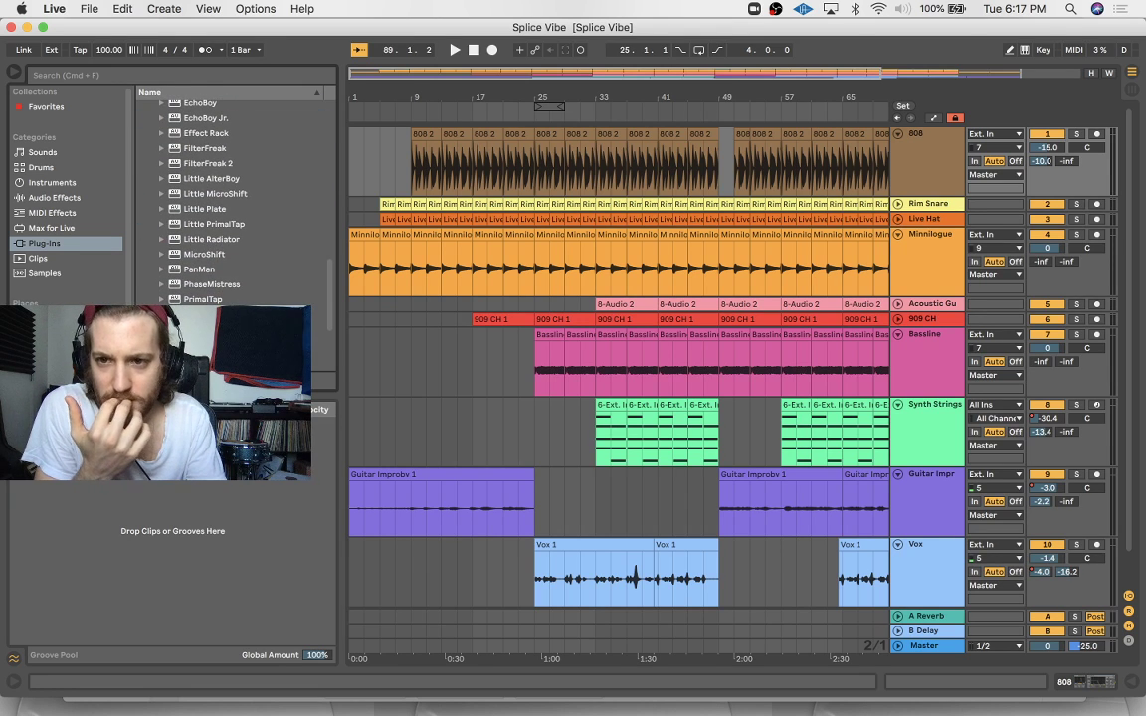
left_click(236, 179)
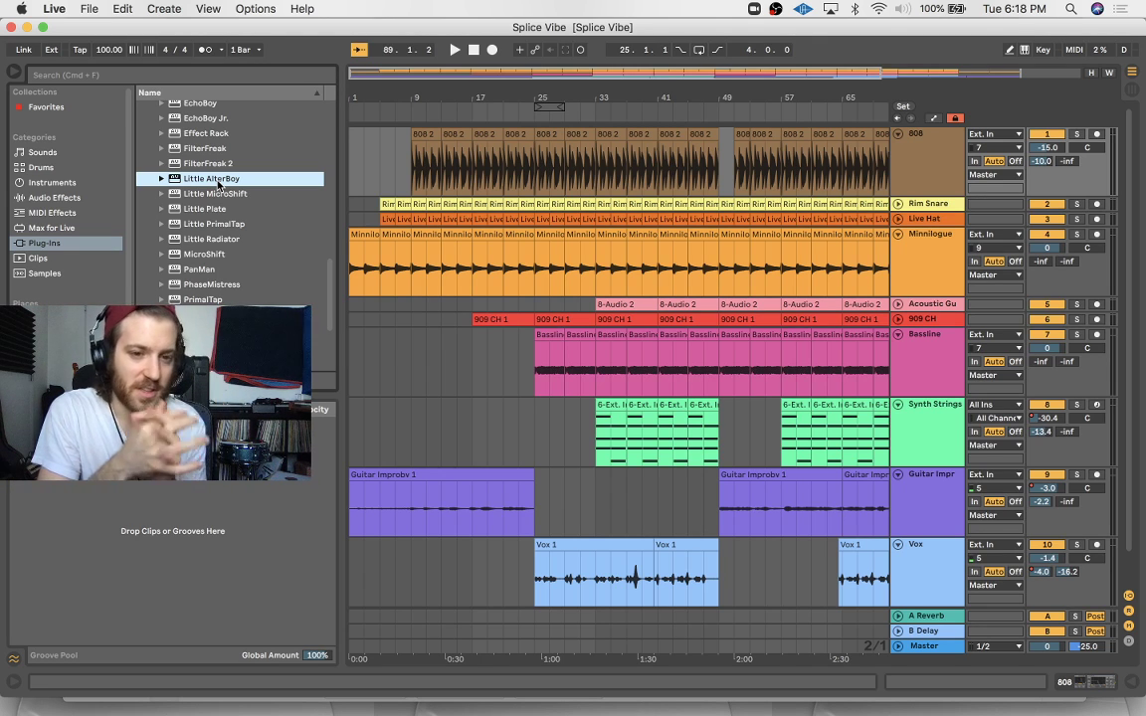
Find the Eventide plug-in folder, expand it and select H910 Dual Harmonizer
scroll(219, 184, "up", 6)
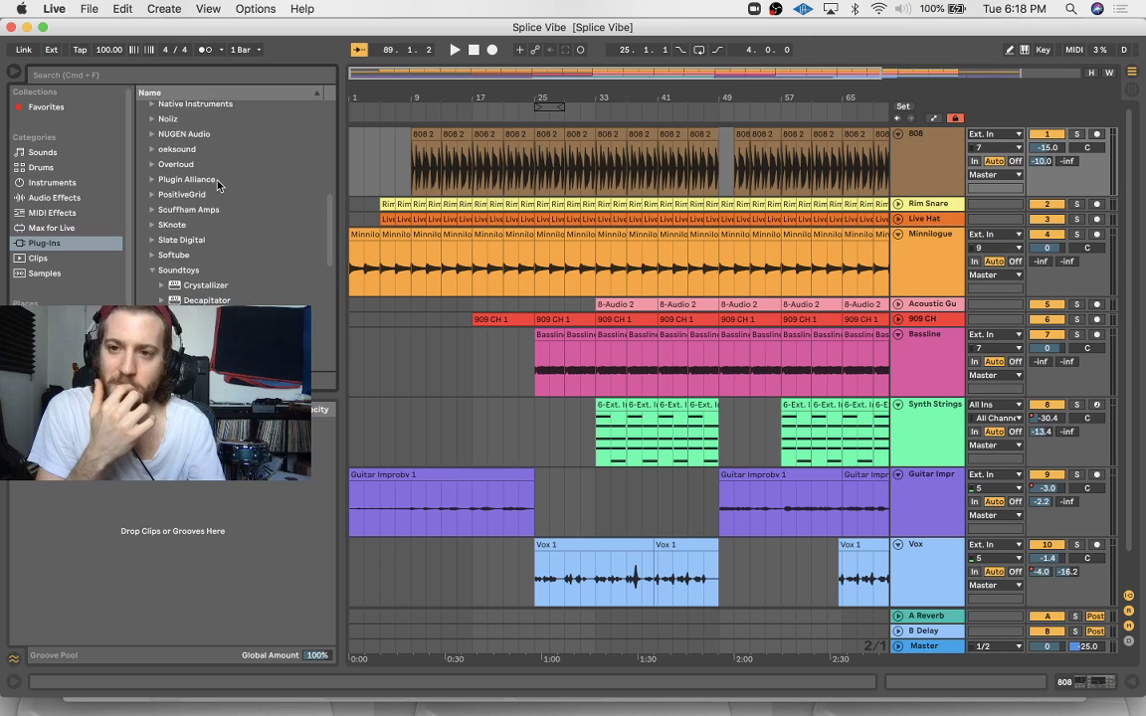
scroll(151, 277, "up", 10)
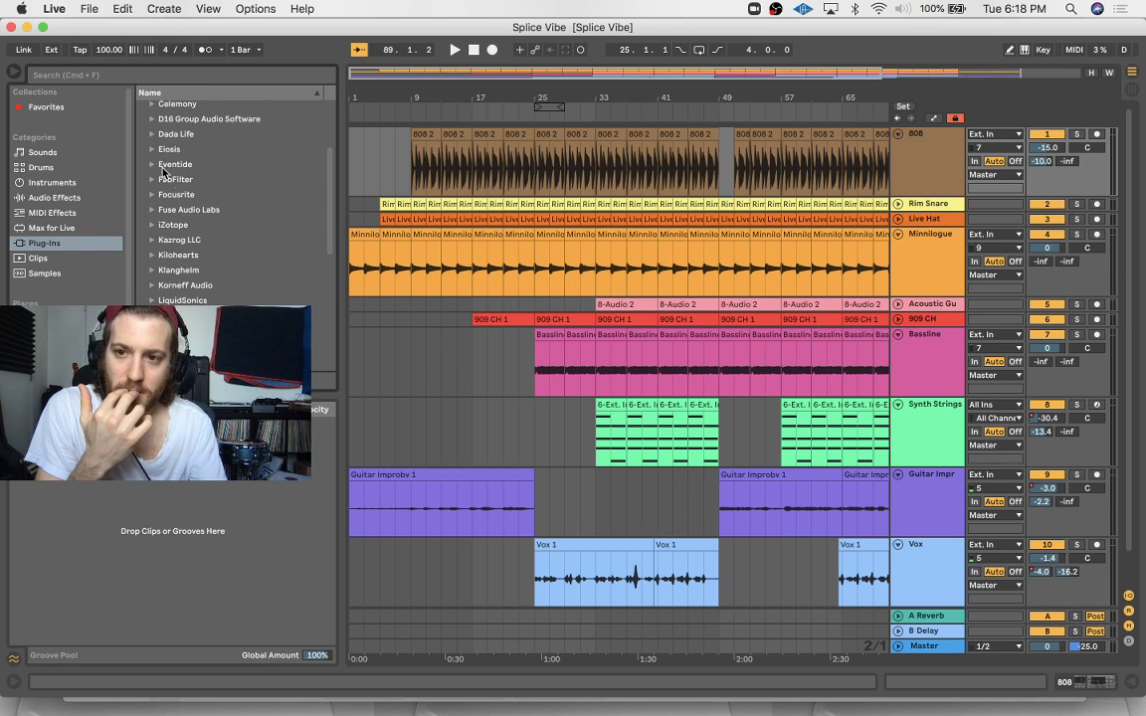
left_click(152, 165)
scroll(199, 199, "down", 2)
left_click(235, 231)
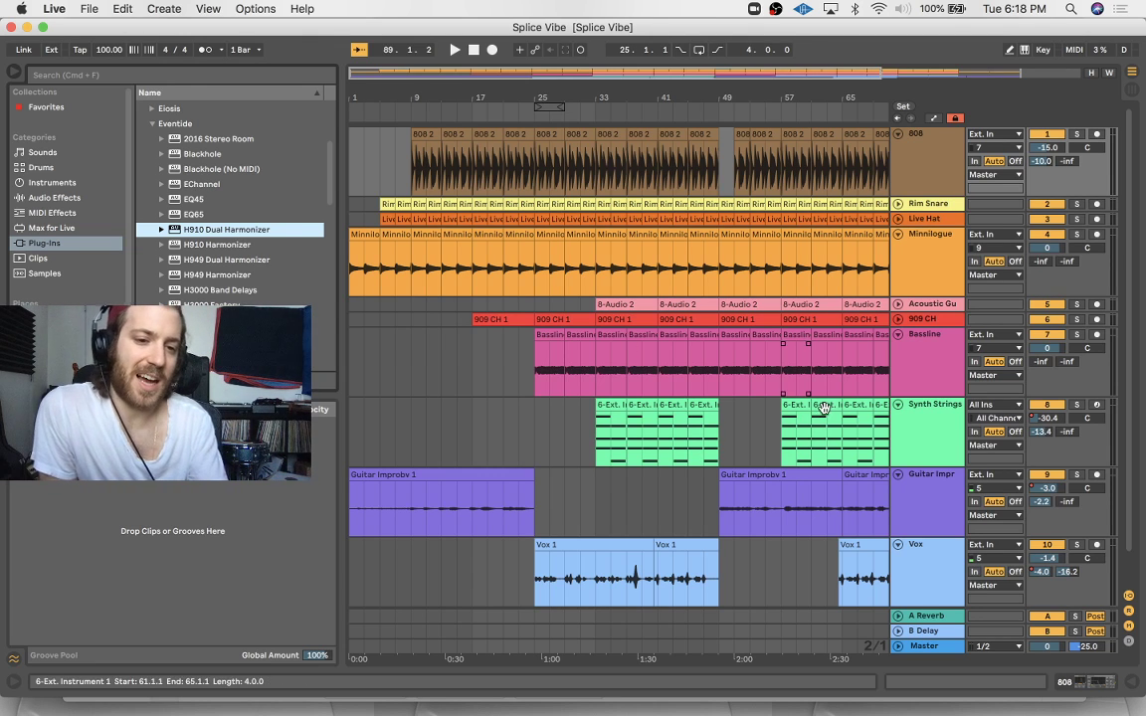
Place the insert marker on the Guitar Improv track at bar 25, where its first clip ends
scroll(922, 502, "down", 2)
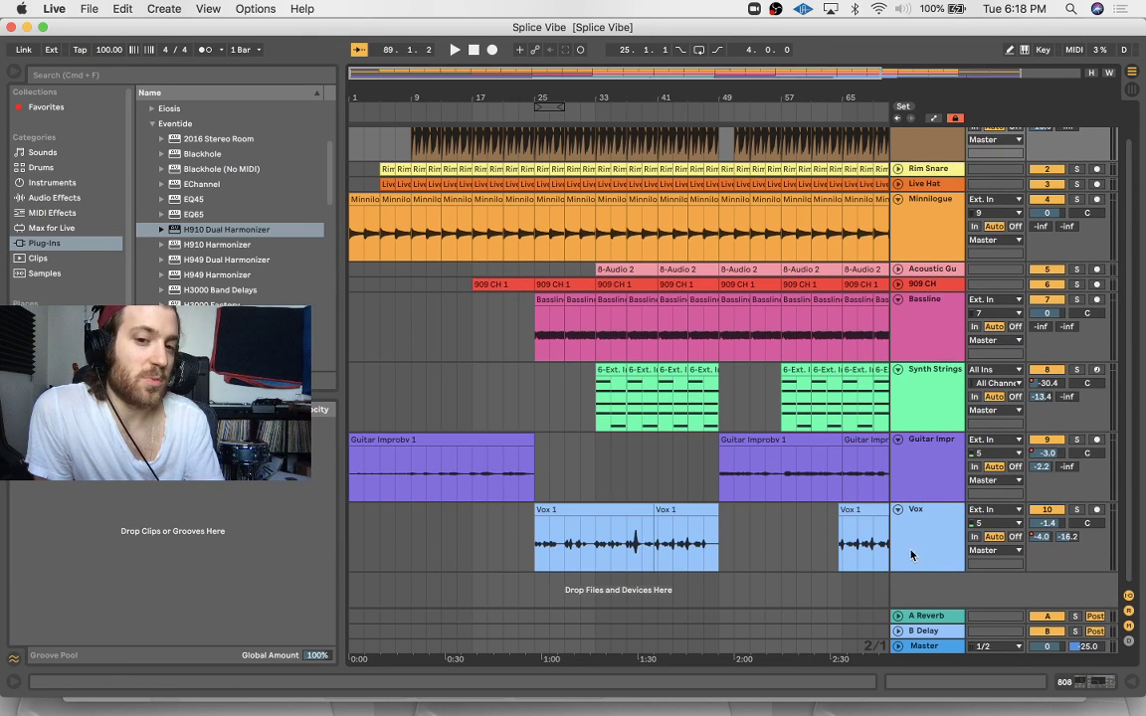
left_click(531, 456)
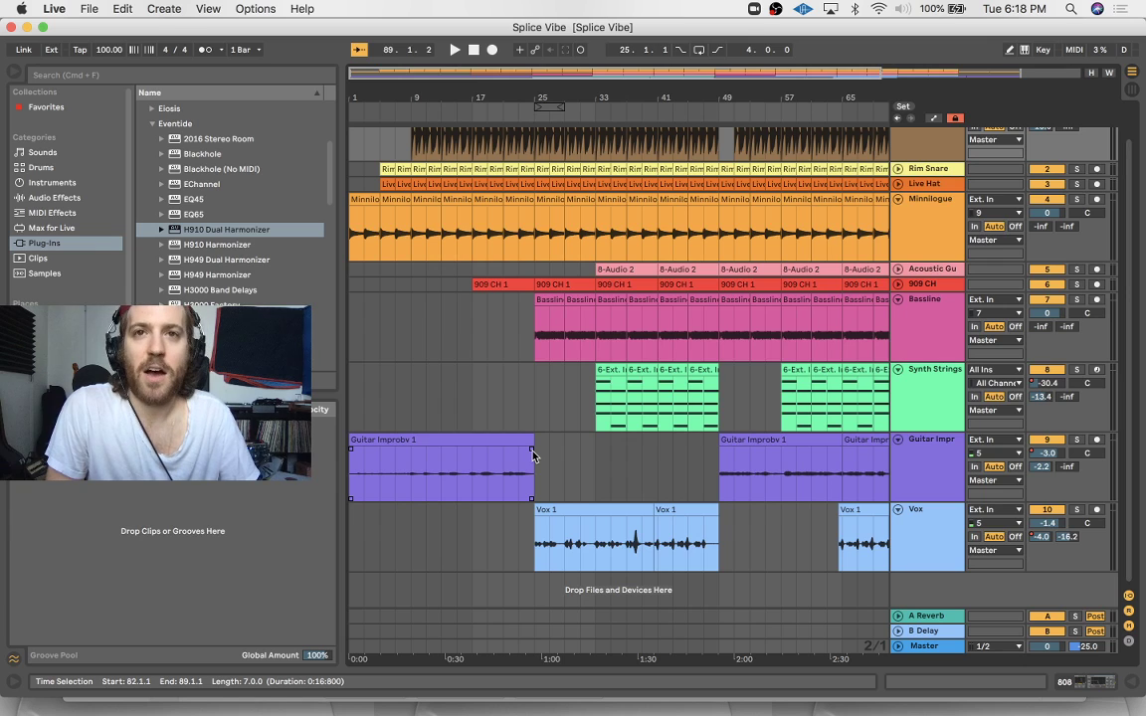
left_click(536, 477)
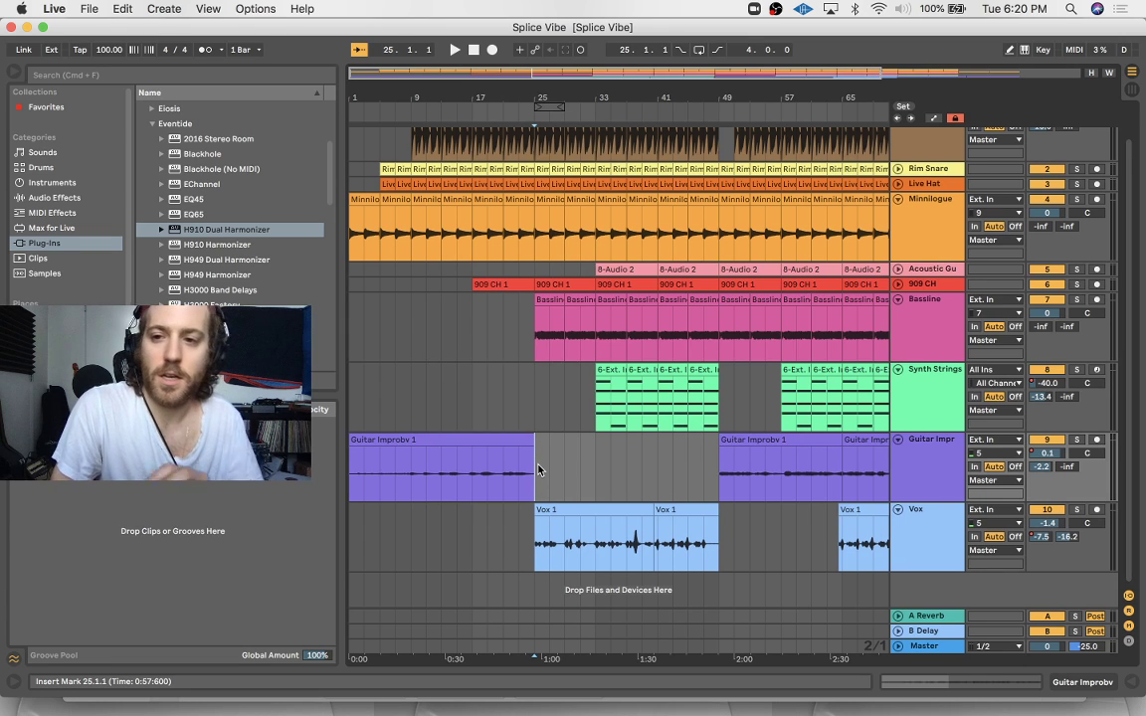
Try the Utility audio effect on the Vox track and remove it from the device chain
left_click(54, 197)
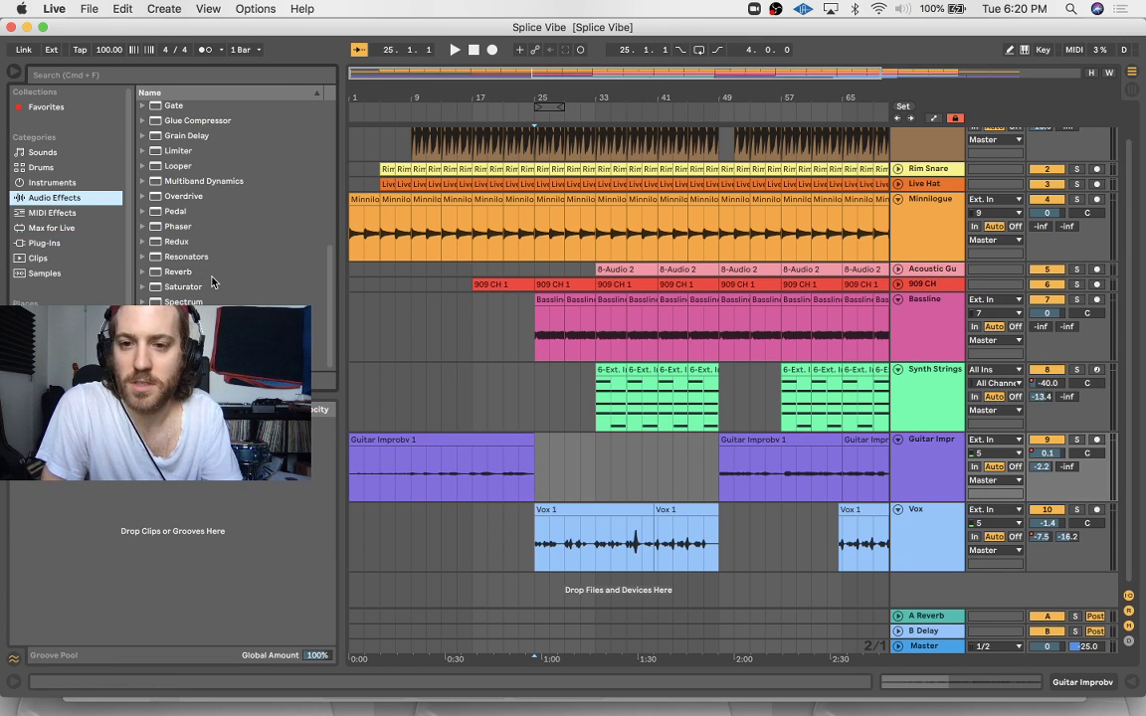
double_click(925, 542)
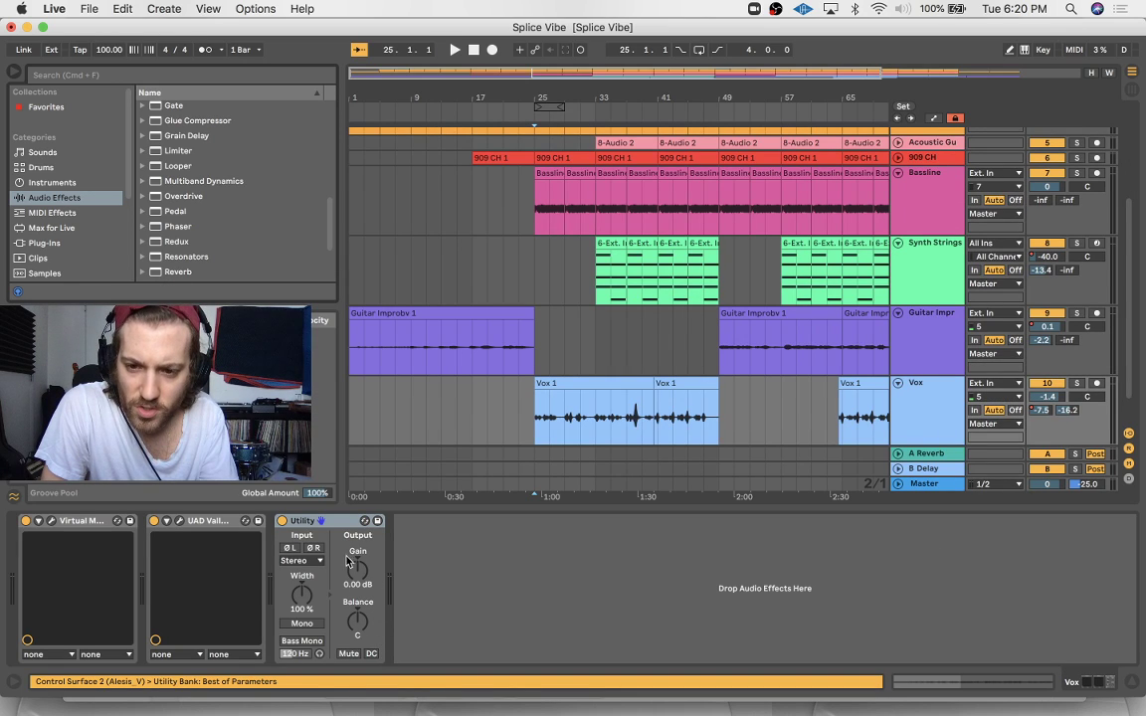
left_click(289, 548)
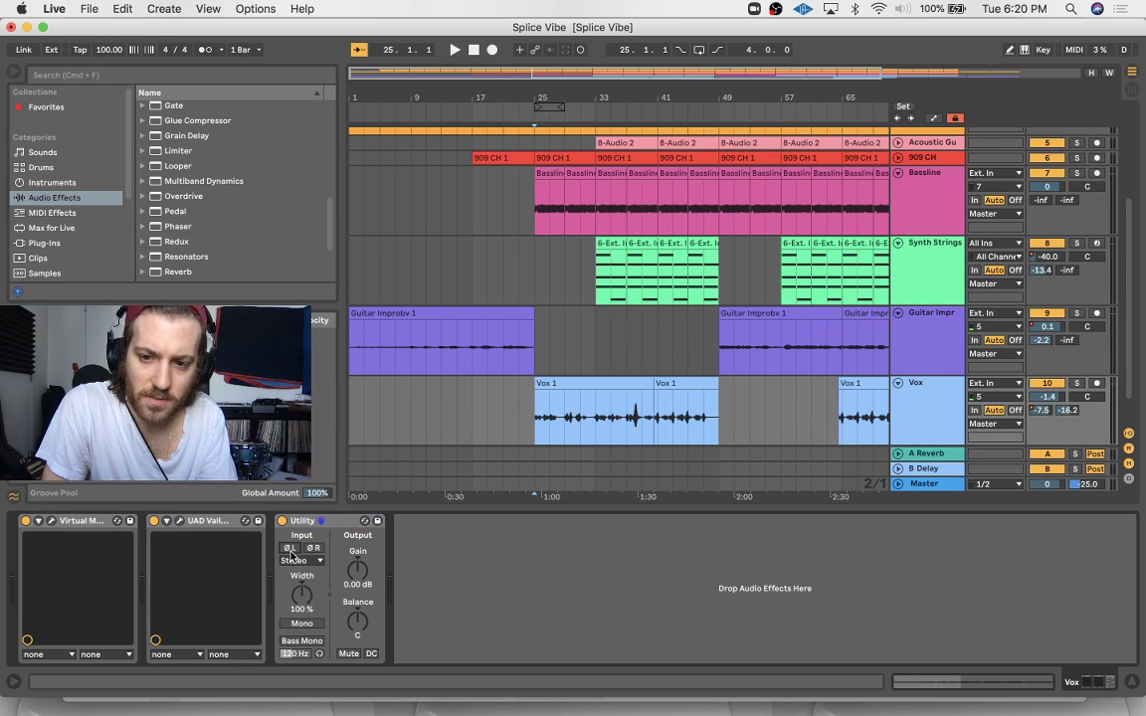
left_click(329, 528)
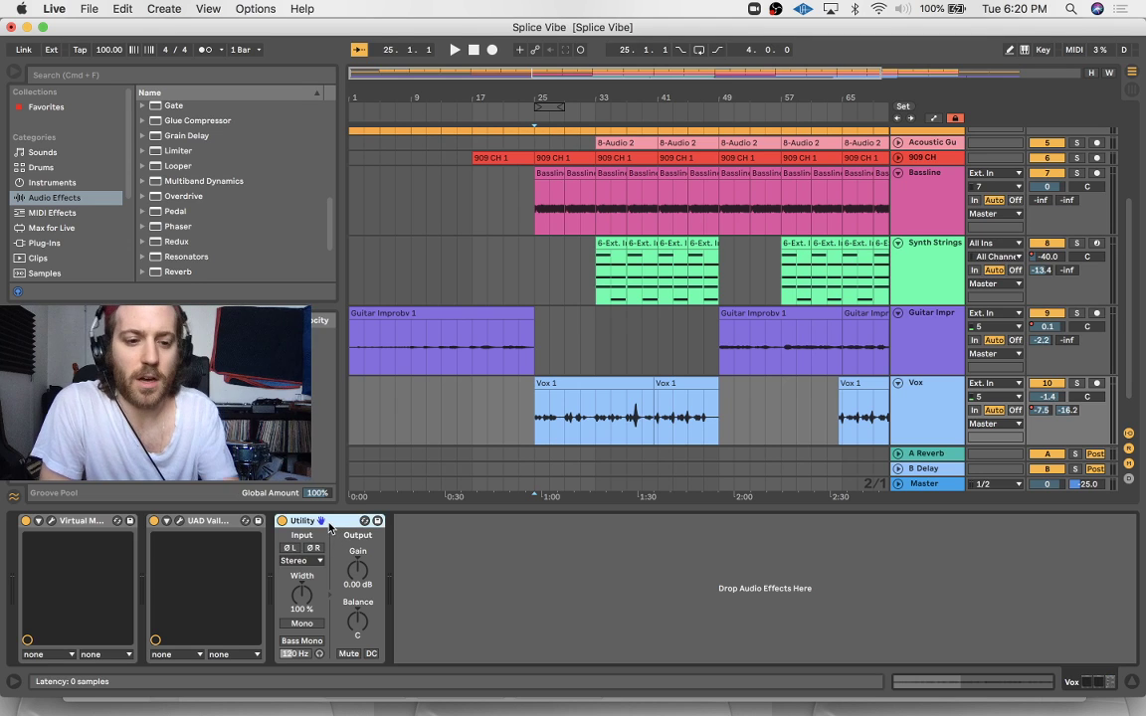
key("BackSpace")
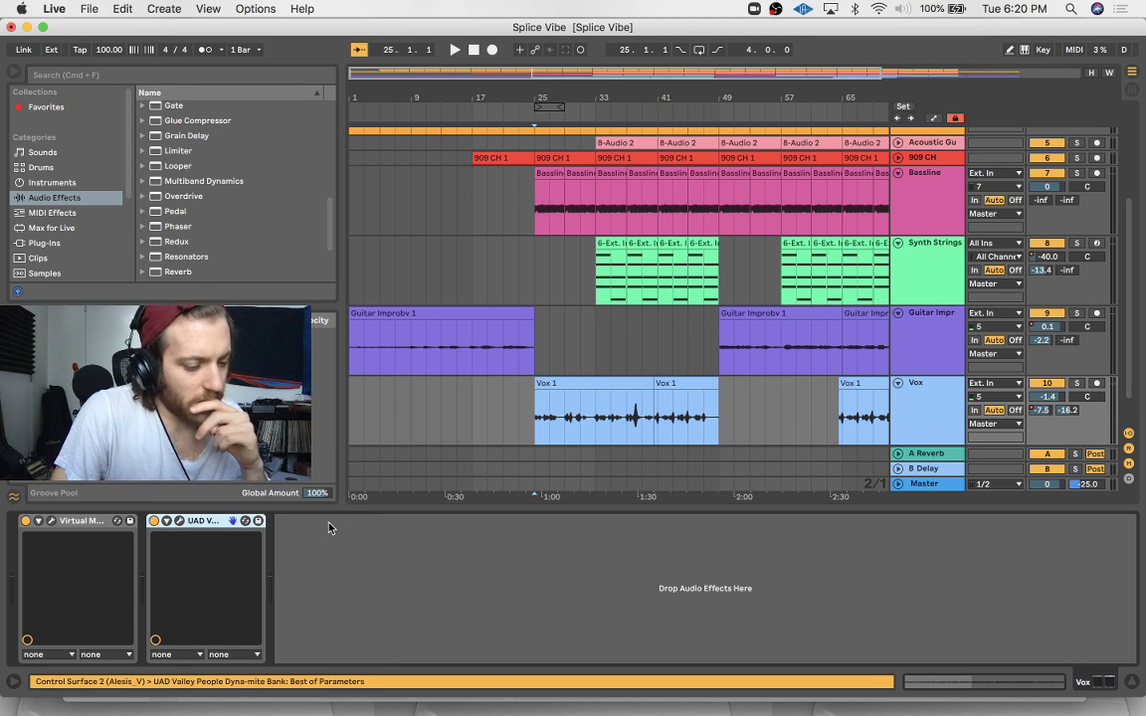
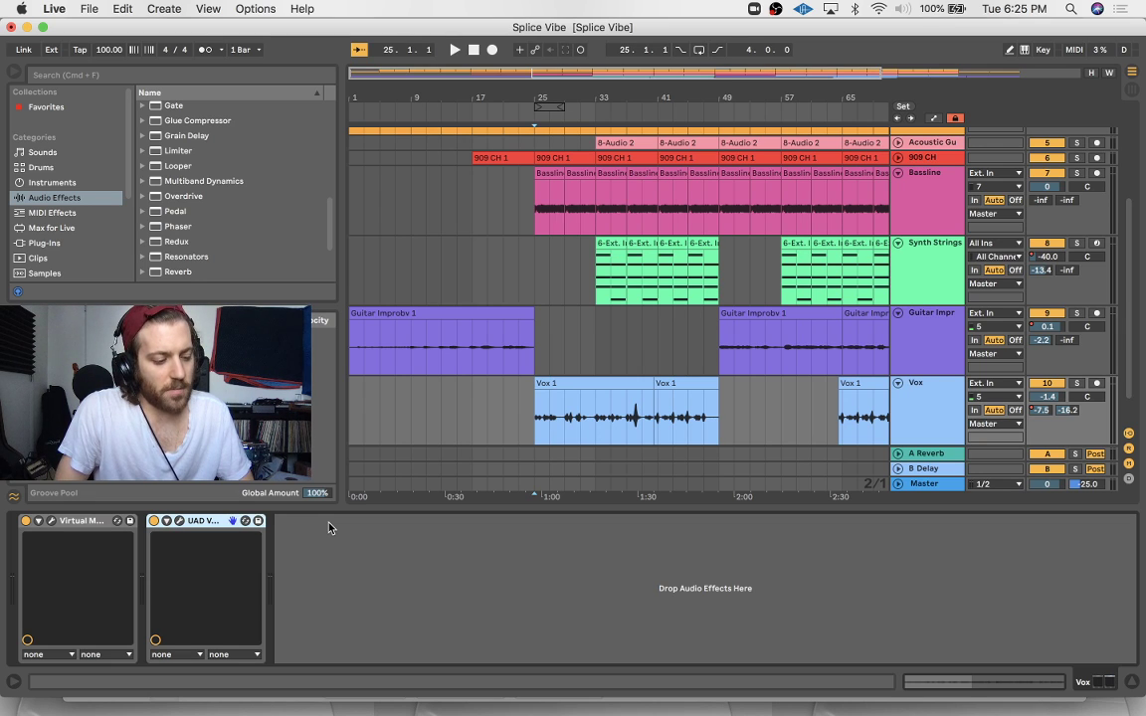
Add the Trackspacer 2.5 plug-in from the Wavesfactory folder to the Bassline track
left_click(44, 257)
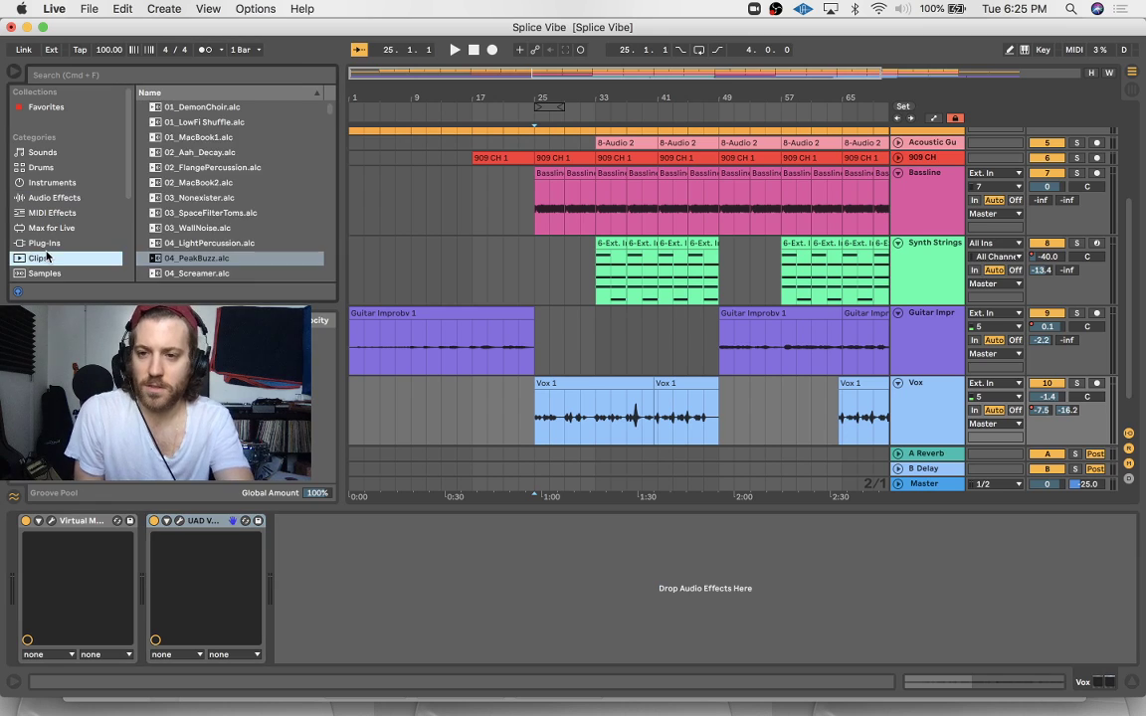
left_click(60, 244)
scroll(230, 196, "down", 15)
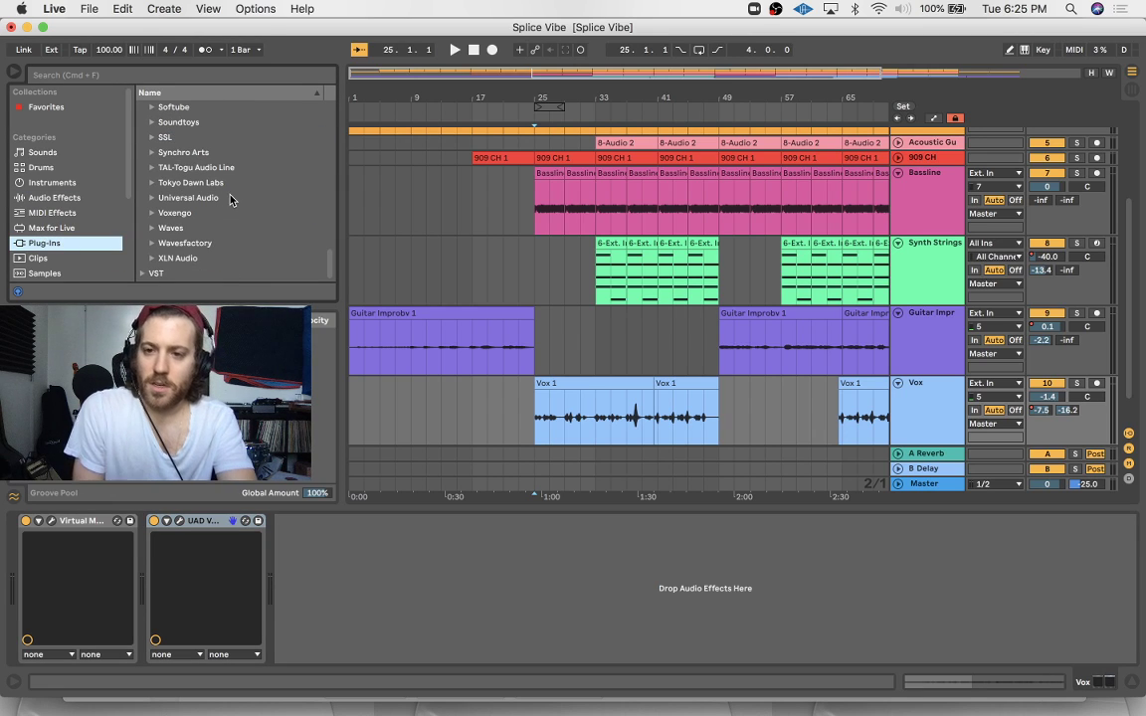
left_click(167, 243)
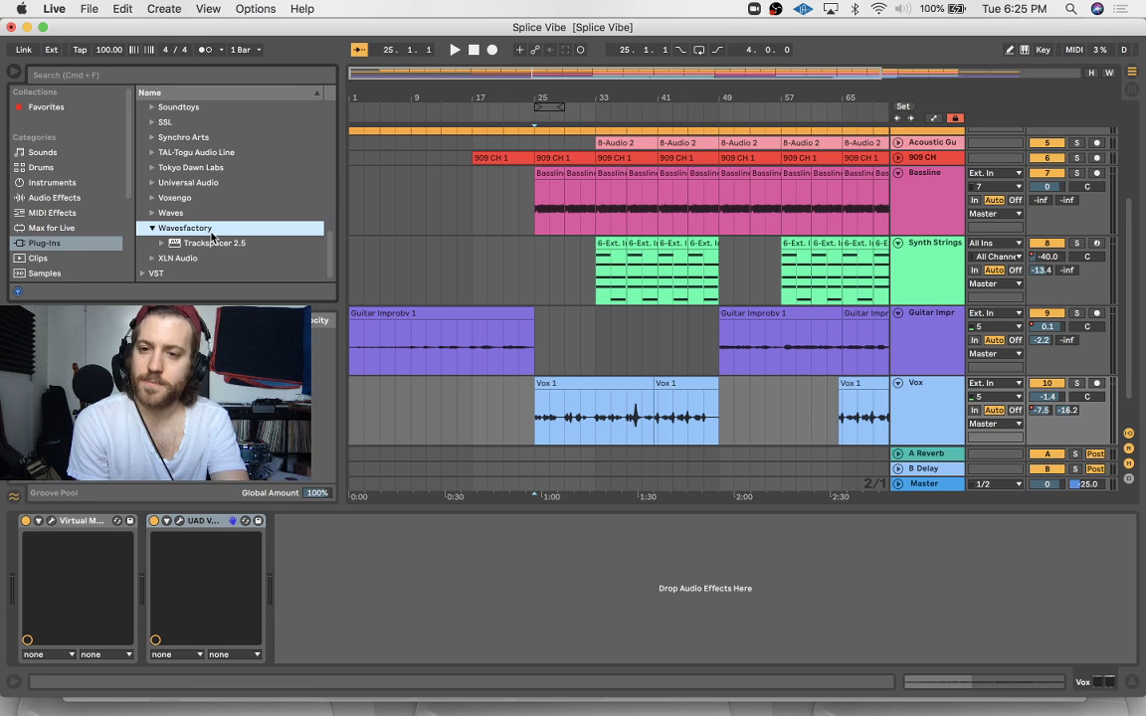
left_click(212, 241)
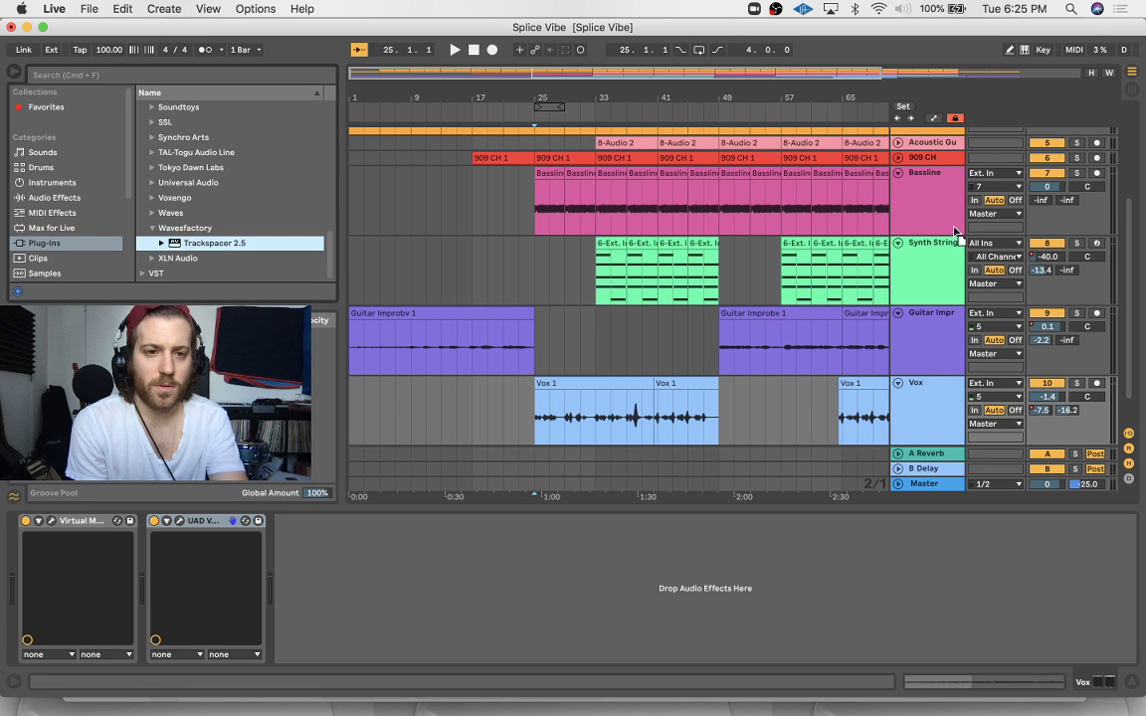
left_click_drag(953, 231, 926, 204)
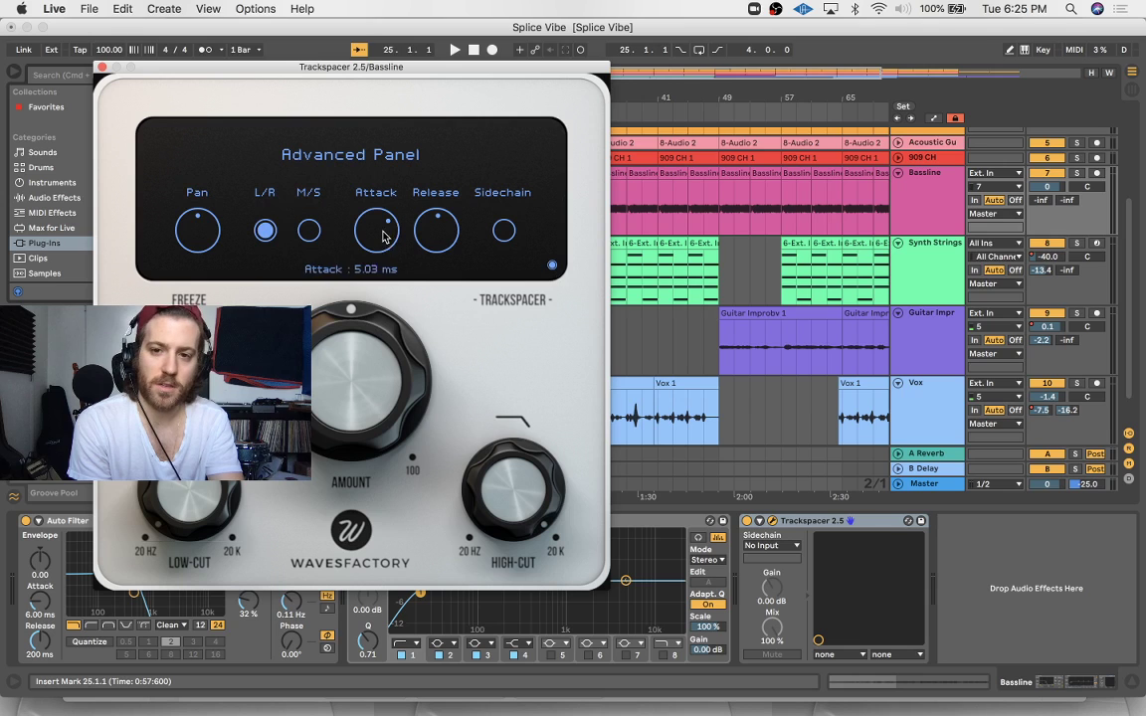
Set Trackspacer's sidechain input on the Bassline track to 808, keeping the plug-in window clear of its device controls
left_click_drag(385, 232, 311, 316)
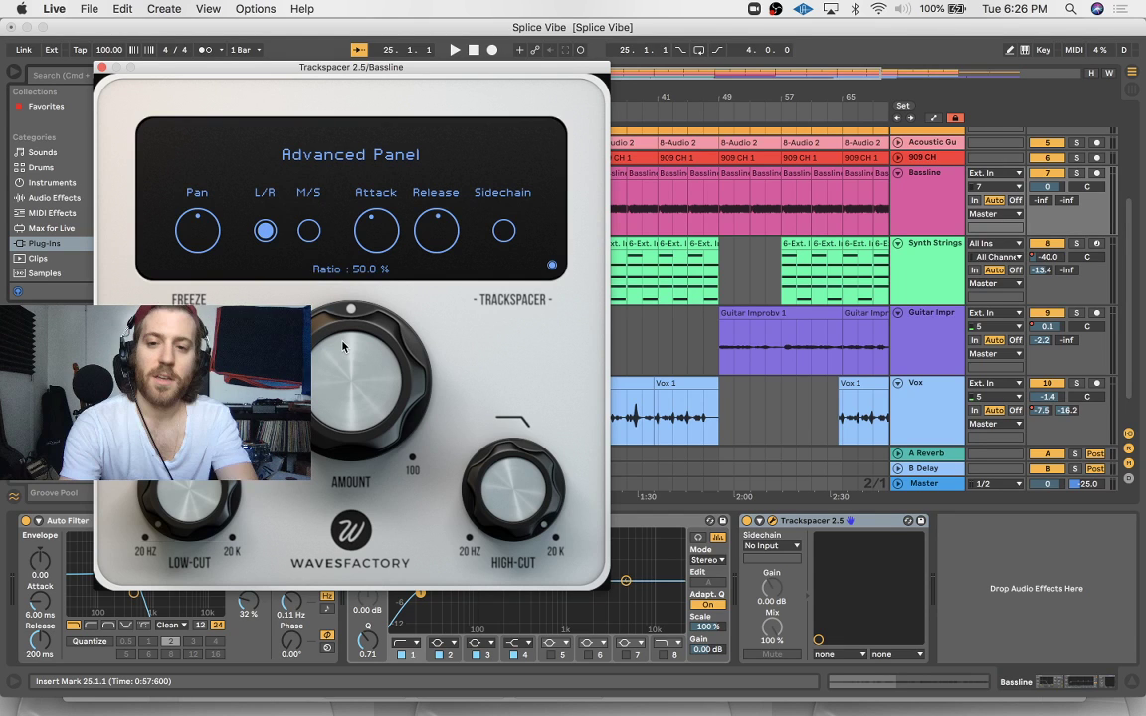
left_click_drag(386, 70, 436, 194)
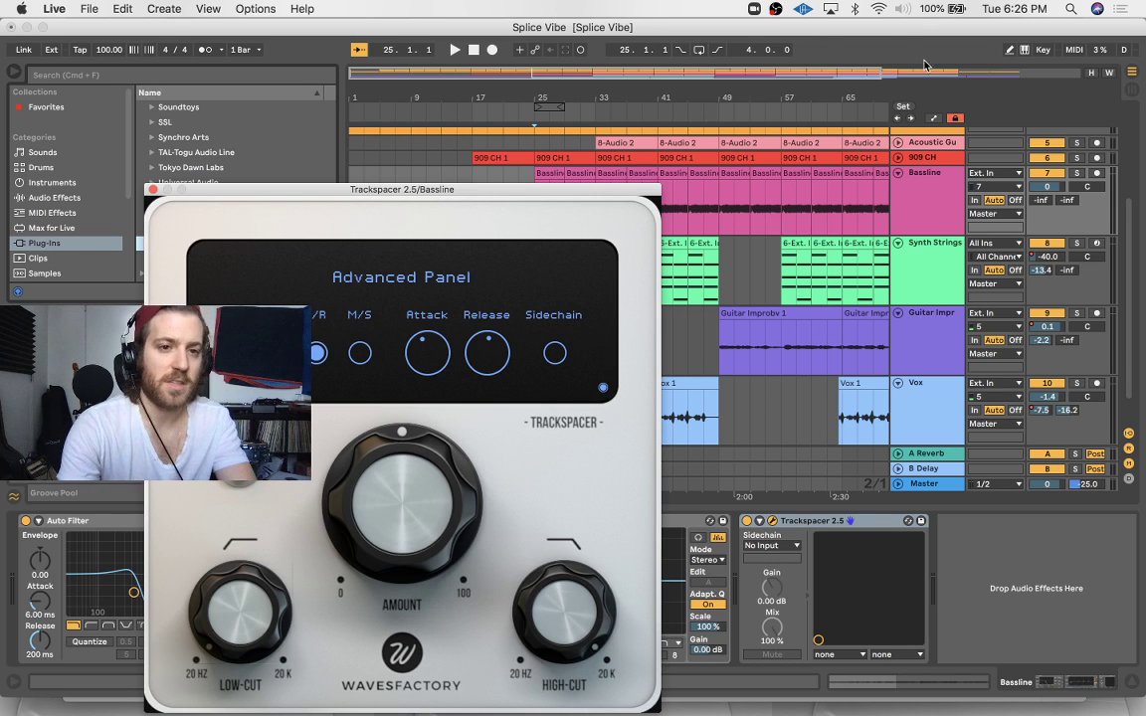
left_click(932, 191)
left_click(778, 548)
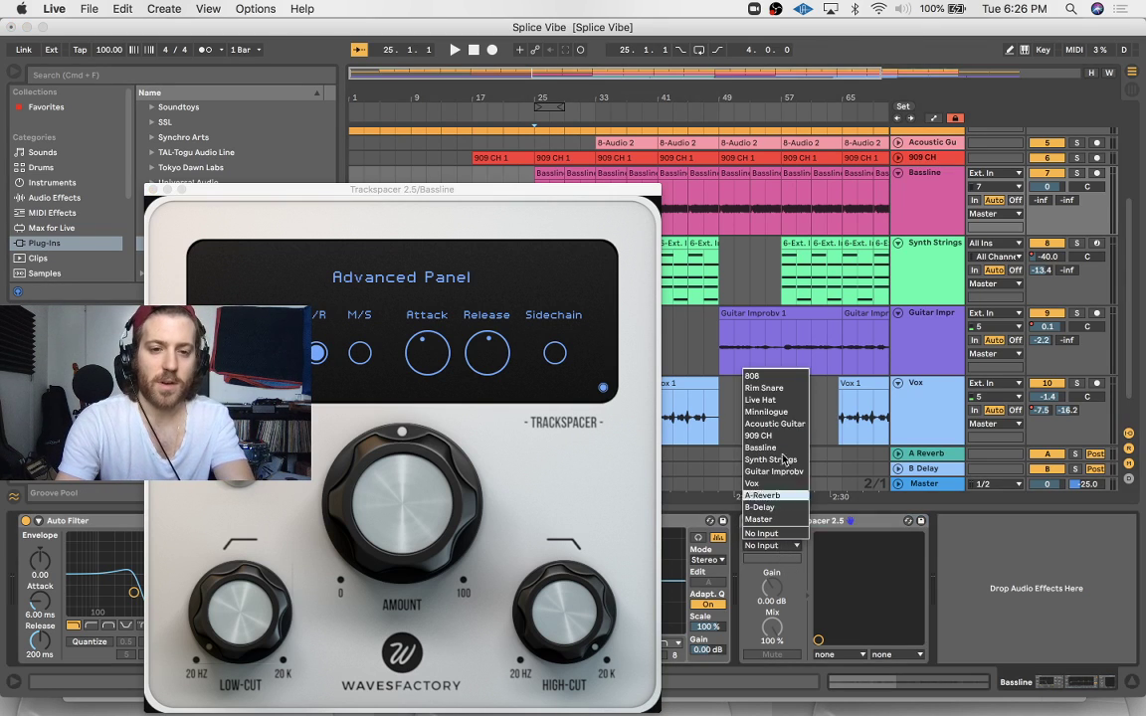
left_click(771, 384)
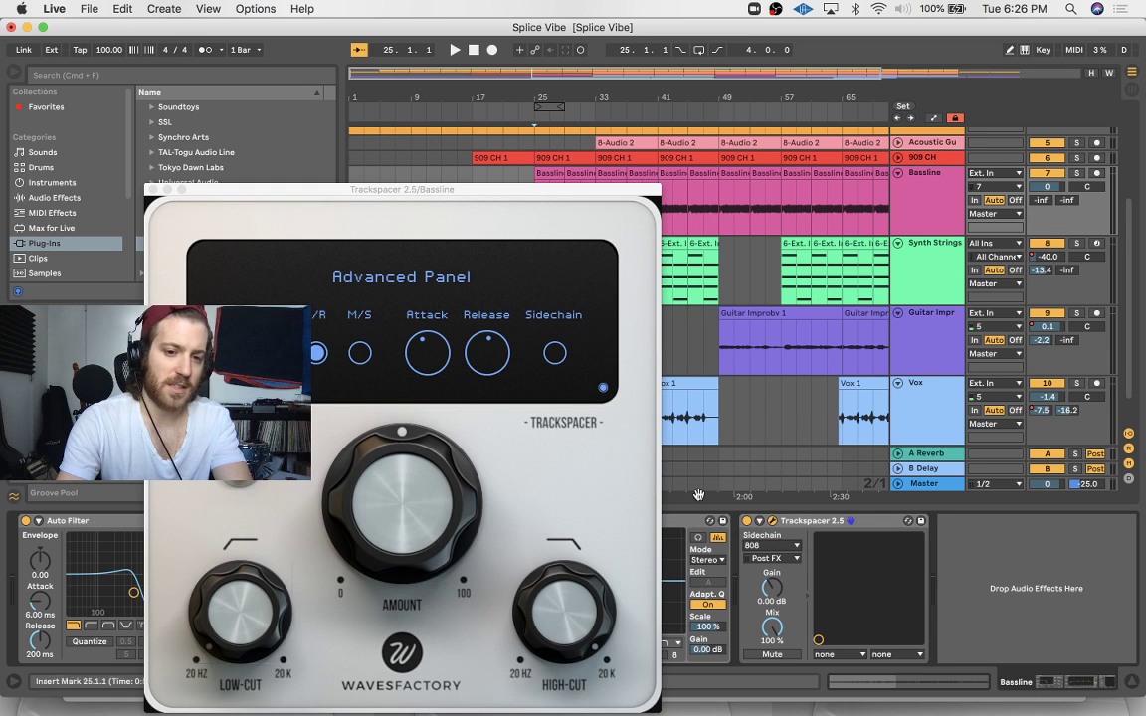
left_click_drag(593, 192, 603, 193)
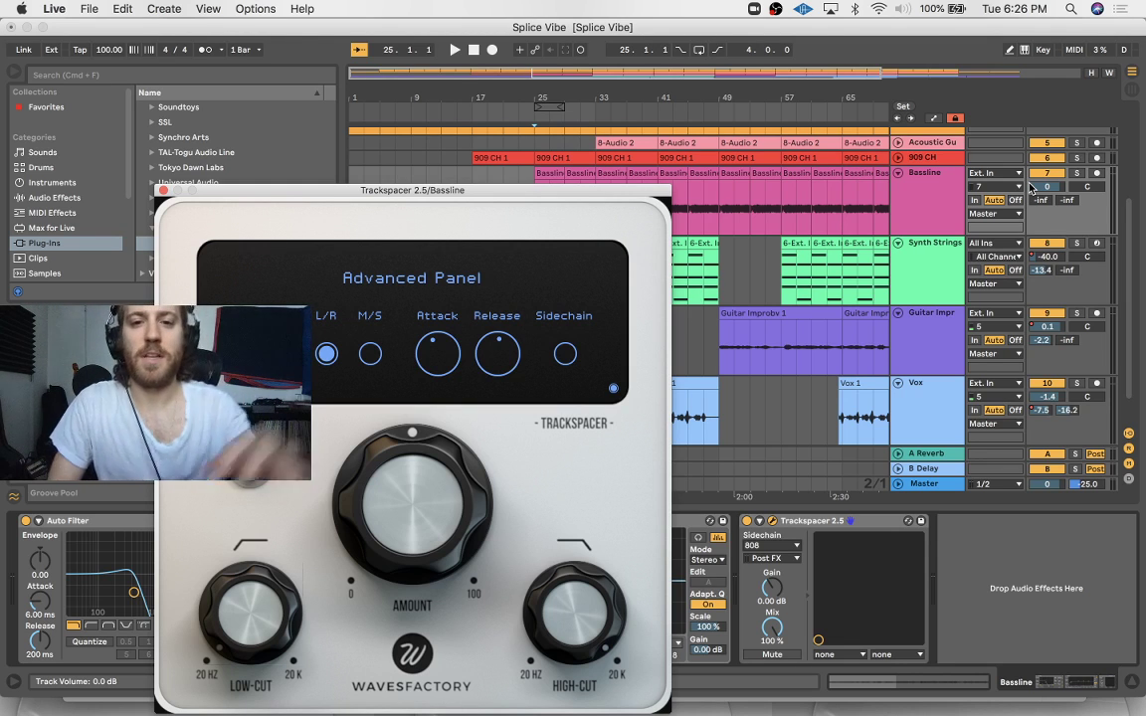
Play the arrangement from just before bar 25 and lower Trackspacer's amount to 29.5 %
left_click(522, 116)
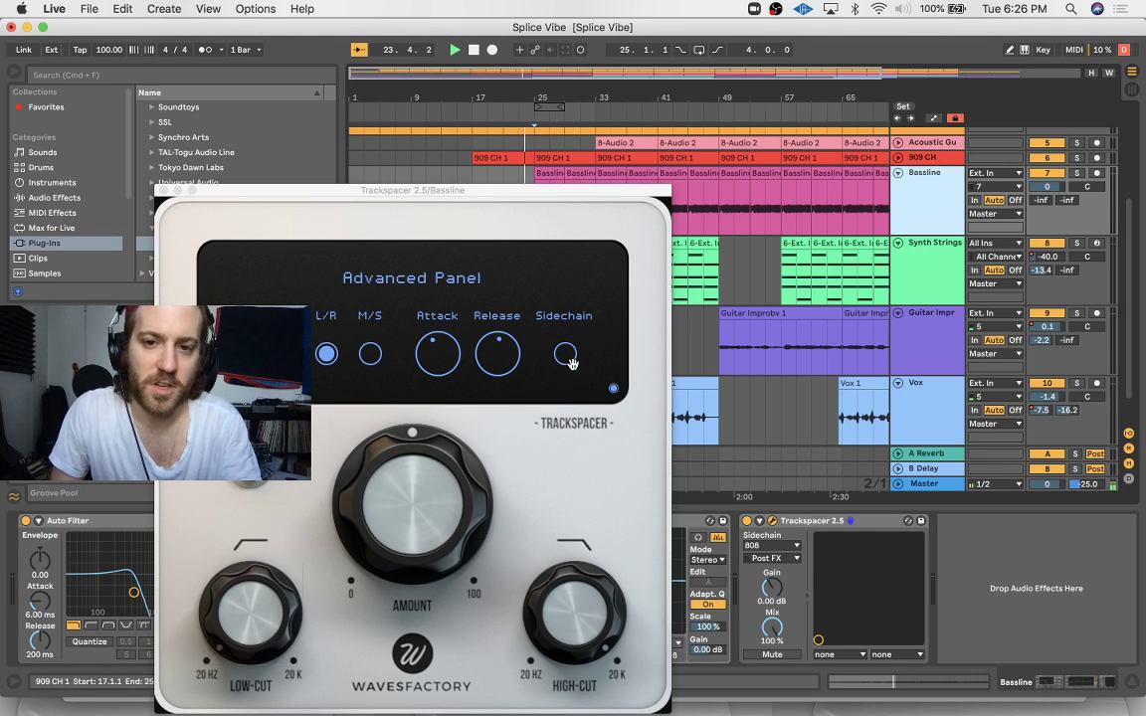
left_click_drag(426, 475, 394, 576)
scroll(766, 271, "up", 5)
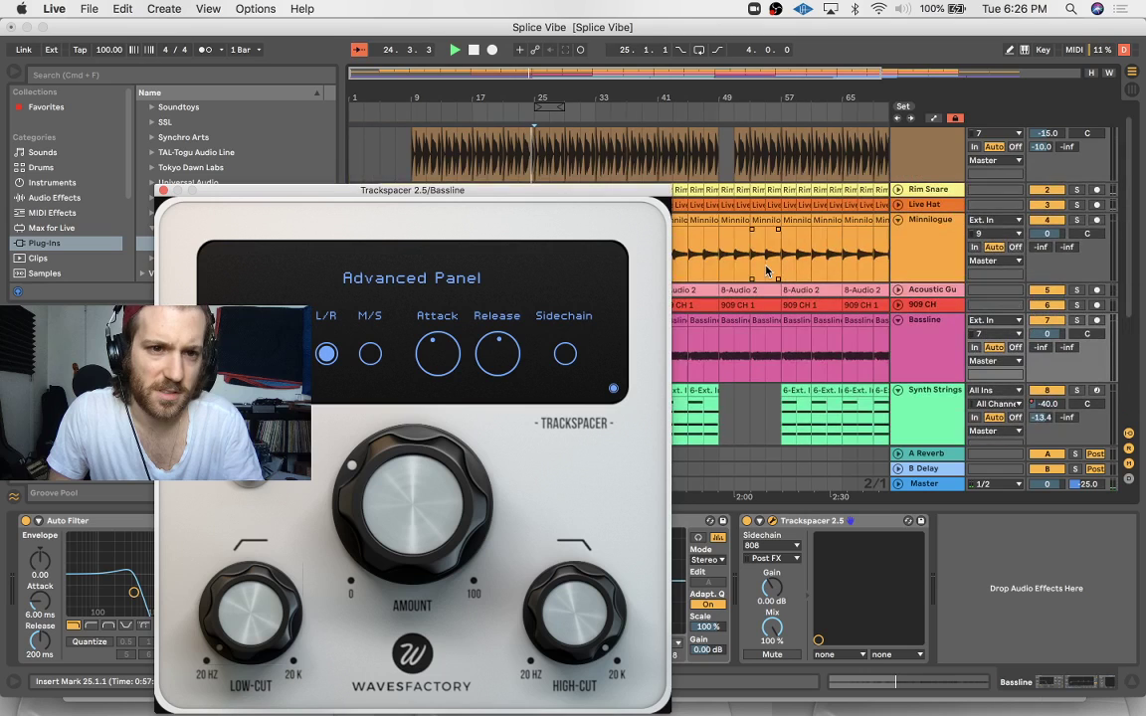
left_click_drag(622, 195, 668, 69)
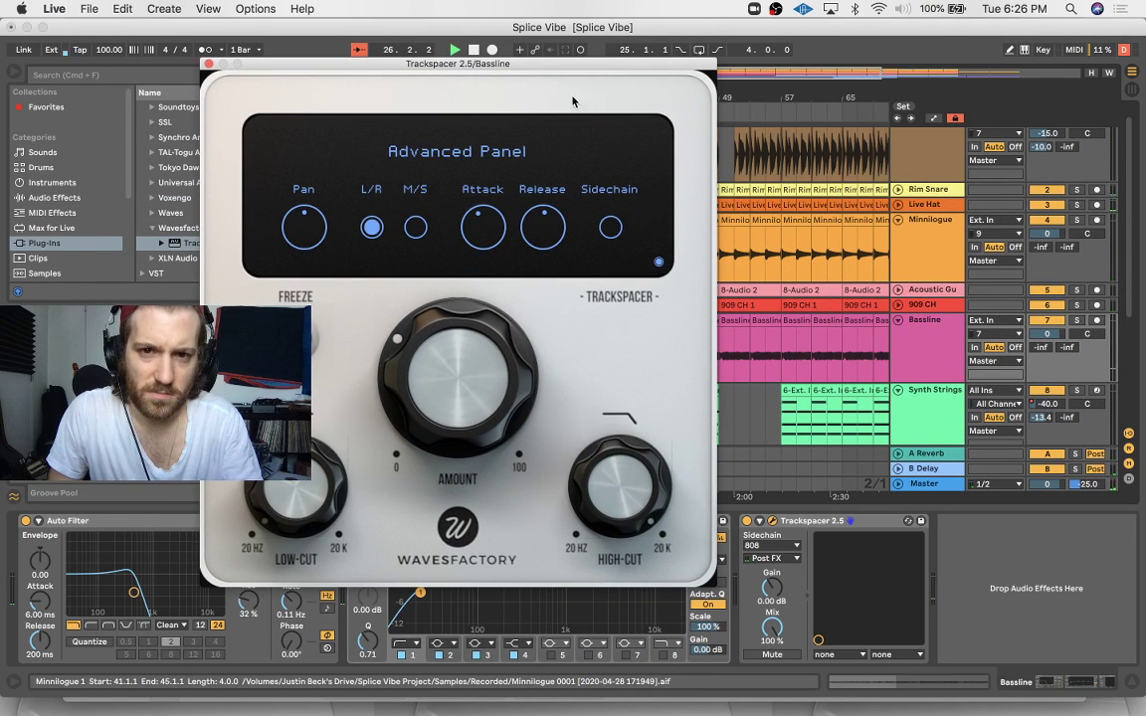
left_click_drag(567, 66, 592, 69)
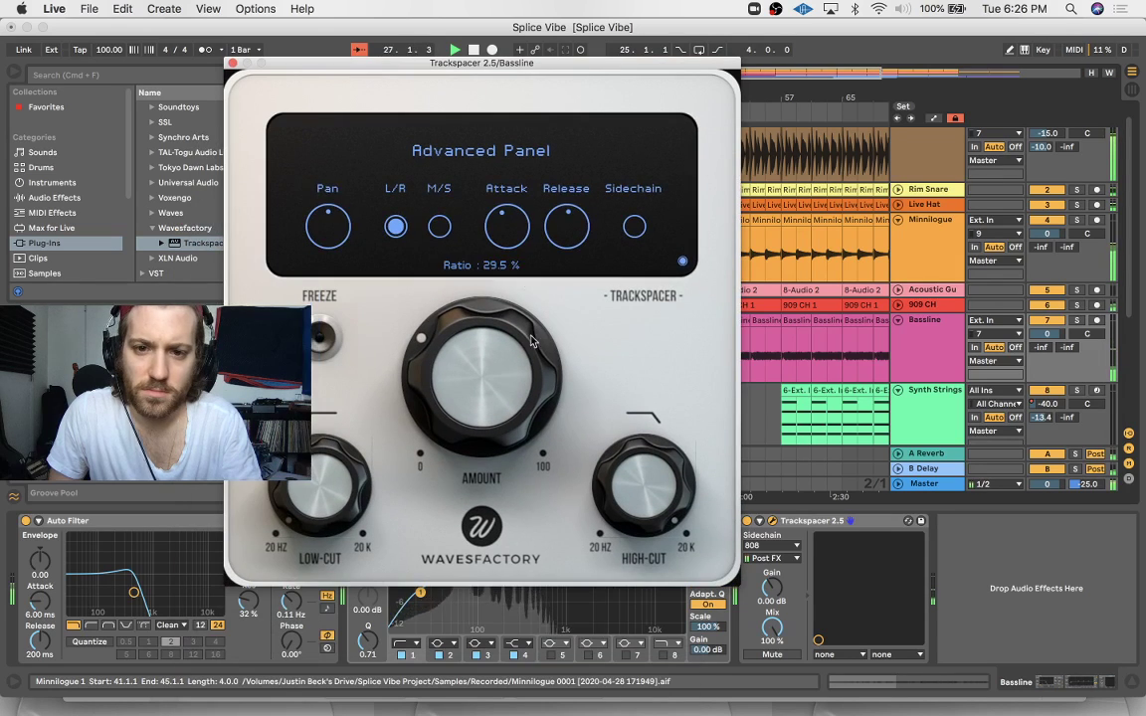
Switch Trackspacer from the advanced panel to its spectrum display, lower the amount to 11.0 % and reduce the high-cut
left_click(682, 262)
left_click_drag(467, 343, 466, 400)
left_click_drag(626, 491, 612, 495)
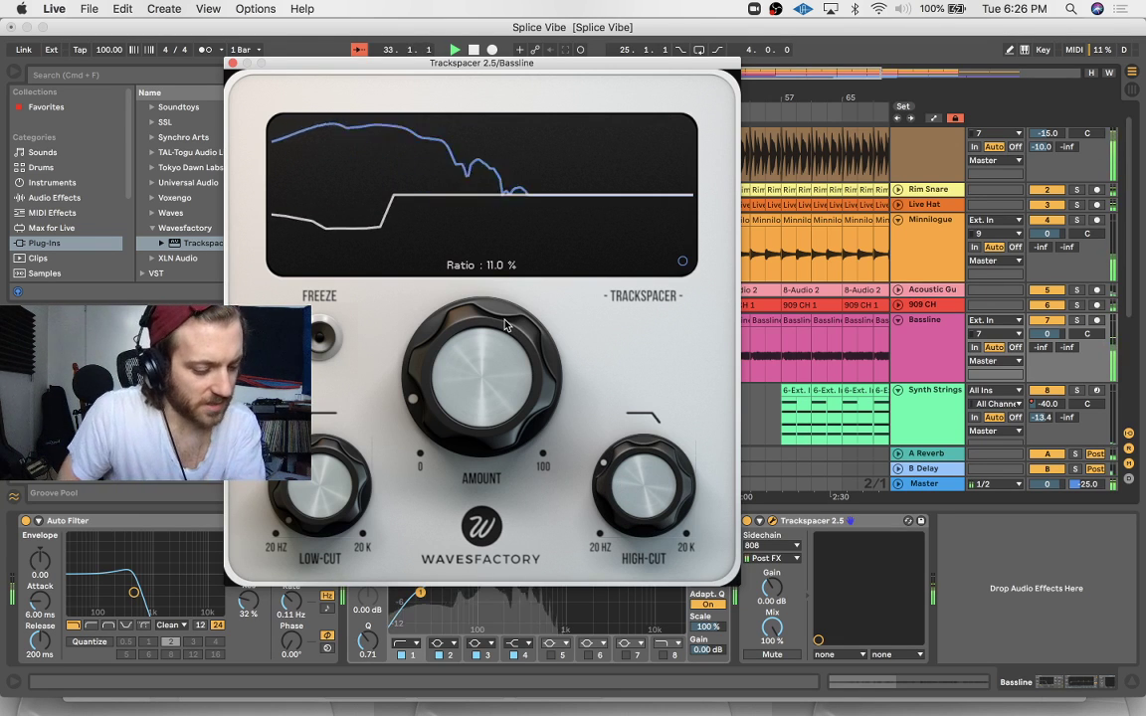
Stop playback, delete Trackspacer 2.5 from the Bassline track and hide the device view
key("space")
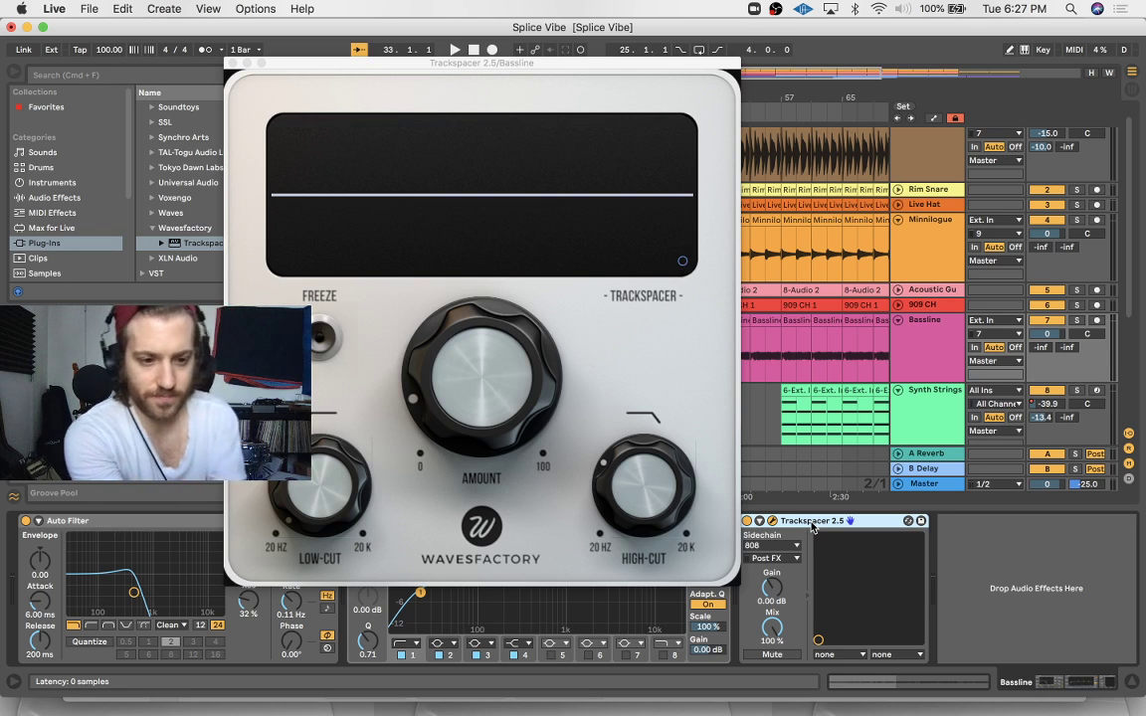
key("Delete")
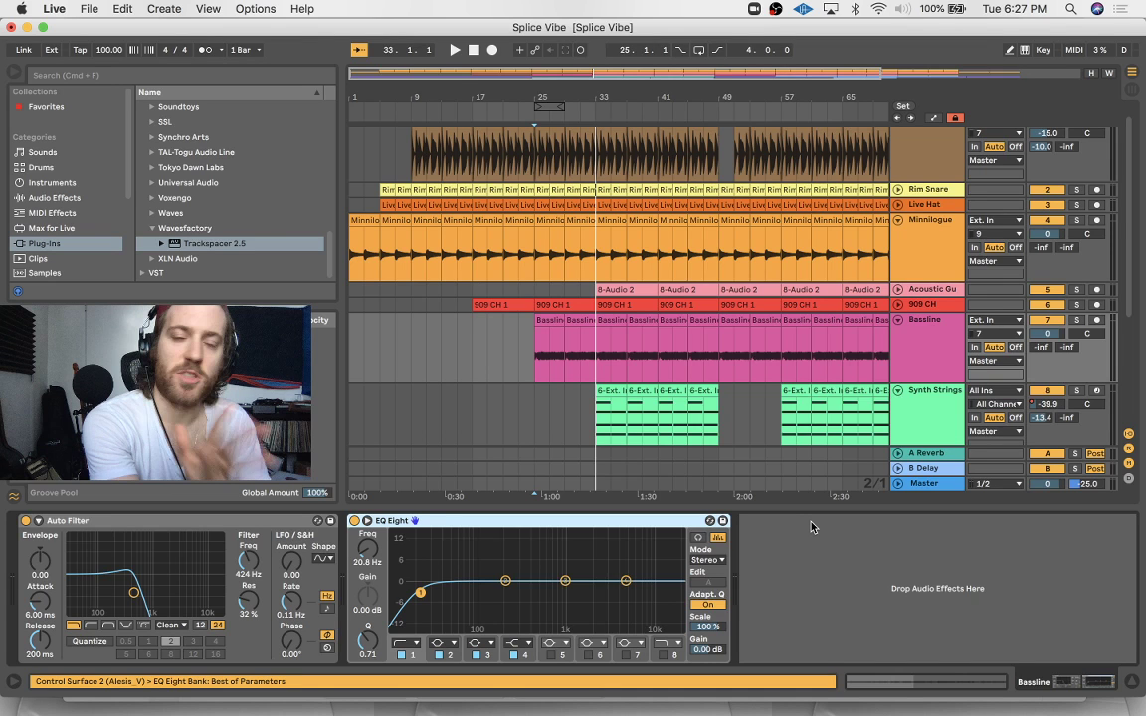
key("super+alt+l")
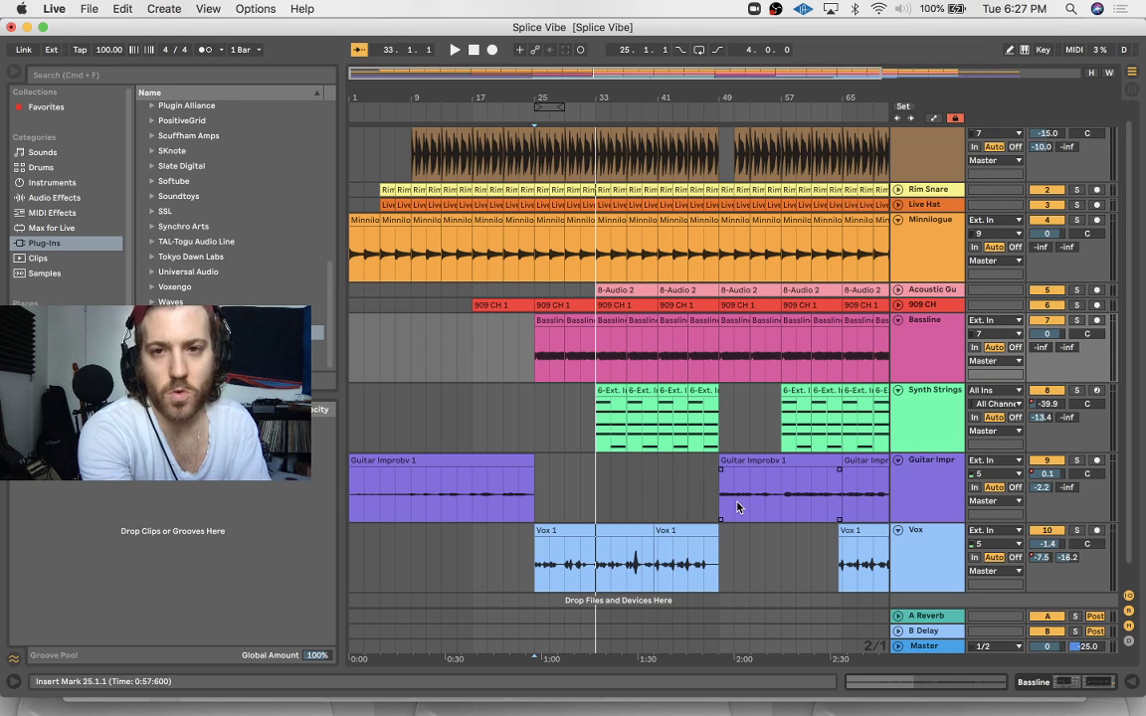